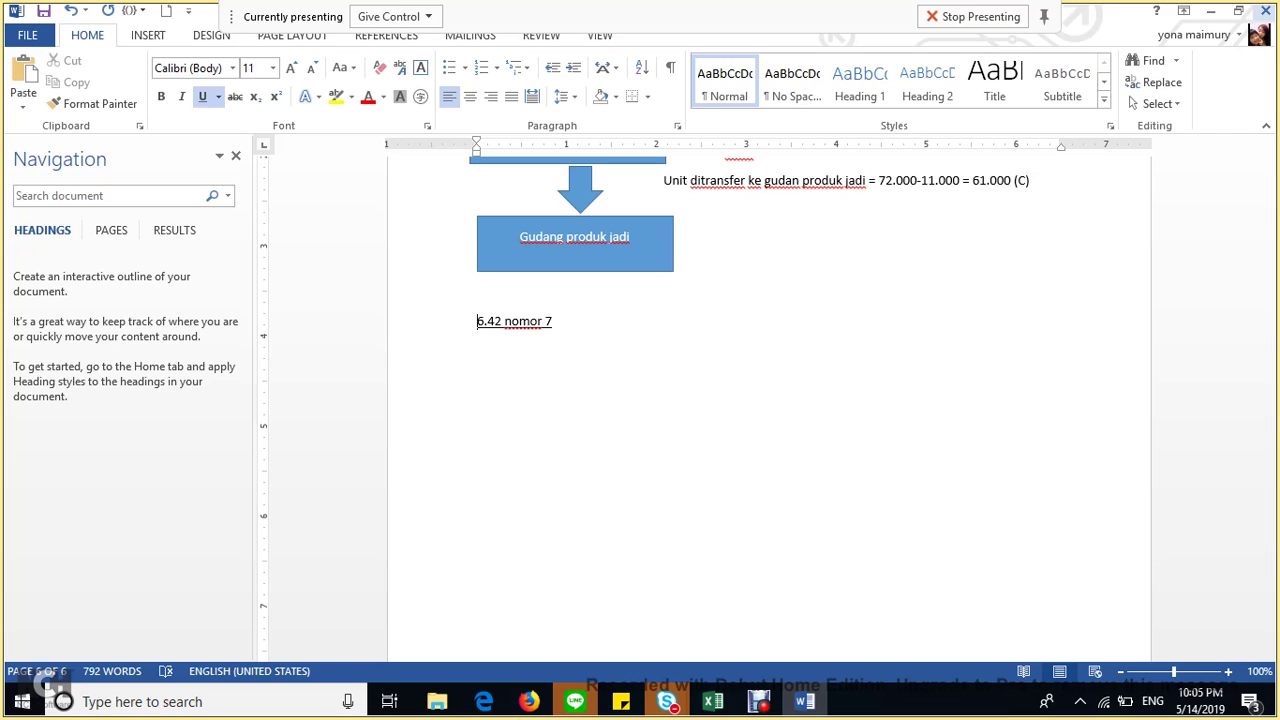
Below the heading "6.42 nomor 7", write the non-underlined line "Kos transferan = 32.000 x kos unit".
{"action": "key", "text": "End"}
{"action": "key", "text": "Return"}
{"action": "key", "text": "ctrl+u"}
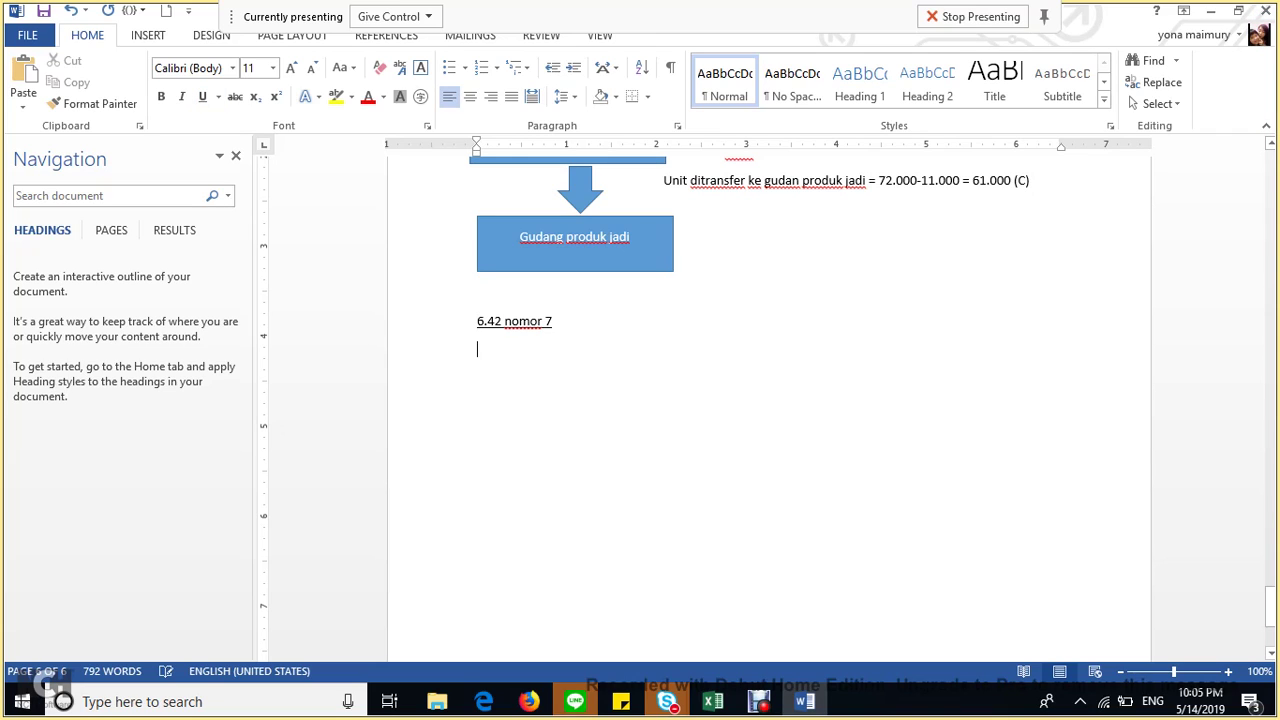
{"action": "type", "text": "Kos transfer"}
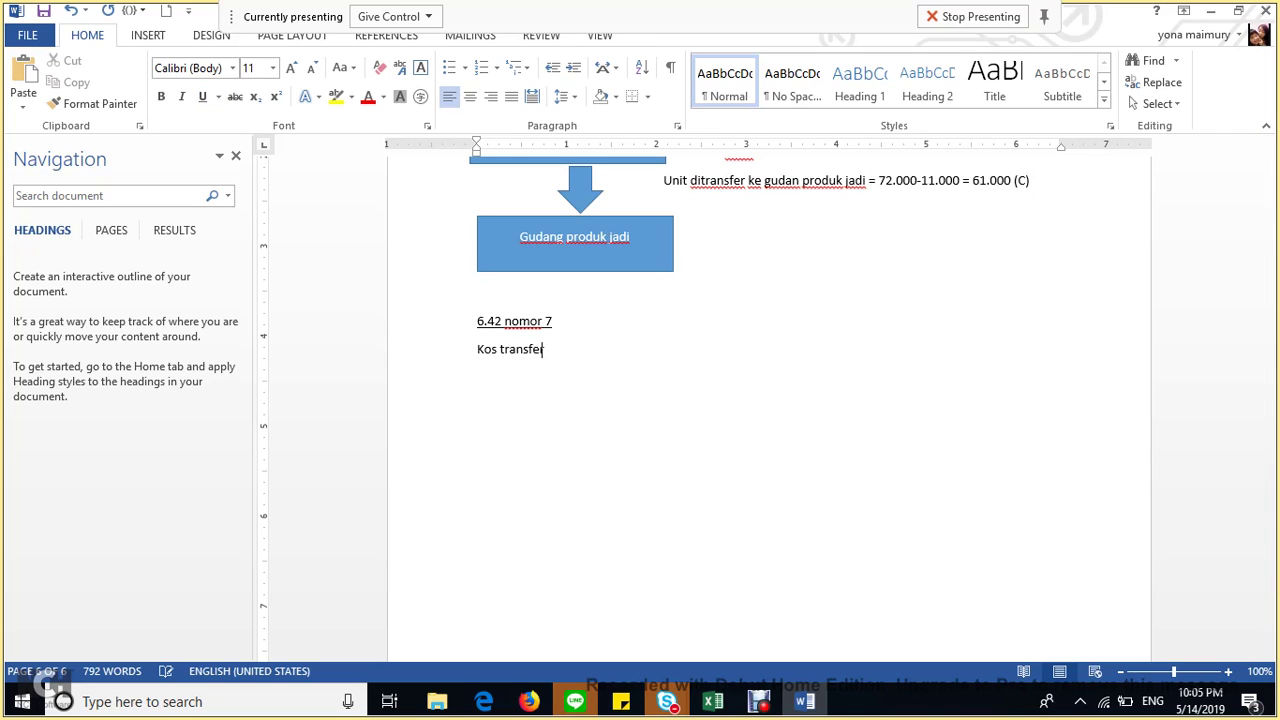
{"action": "type", "text": "an = 32.000 x"}
{"action": "type", "text": "kos unit"}
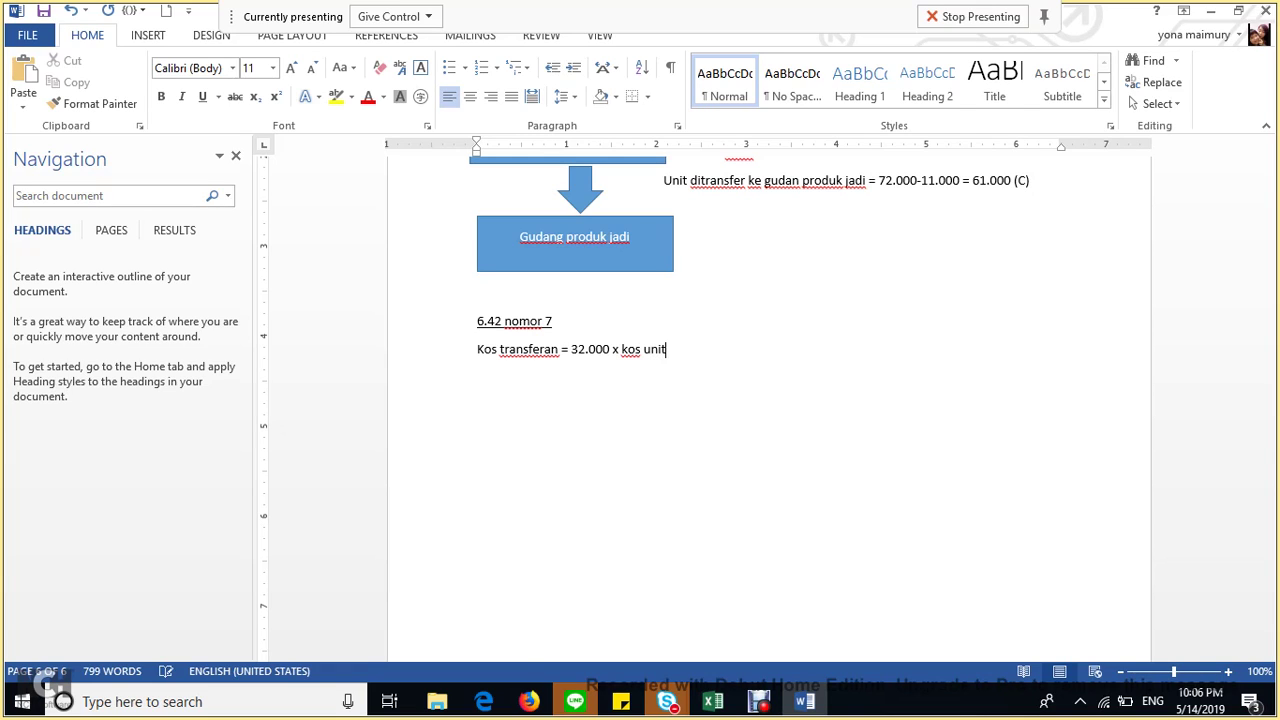
End the cost formula with "kos unit total" and add spacing between "transferan" and the equals sign.
{"action": "key", "text": "BackSpace"}
{"action": "key", "text": "BackSpace"}
{"action": "key", "text": "BackSpace"}
{"action": "key", "text": "BackSpace"}
{"action": "key", "text": "BackSpace"}
{"action": "type", "text": "per unit"}
{"action": "key", "text": "BackSpace"}
{"action": "key", "text": "BackSpace"}
{"action": "key", "text": "BackSpace"}
{"action": "key", "text": "BackSpace"}
{"action": "key", "text": "BackSpace"}
{"action": "key", "text": "BackSpace"}
{"action": "key", "text": "BackSpace"}
{"action": "key", "text": "BackSpace"}
{"action": "type", "text": "unit total"}
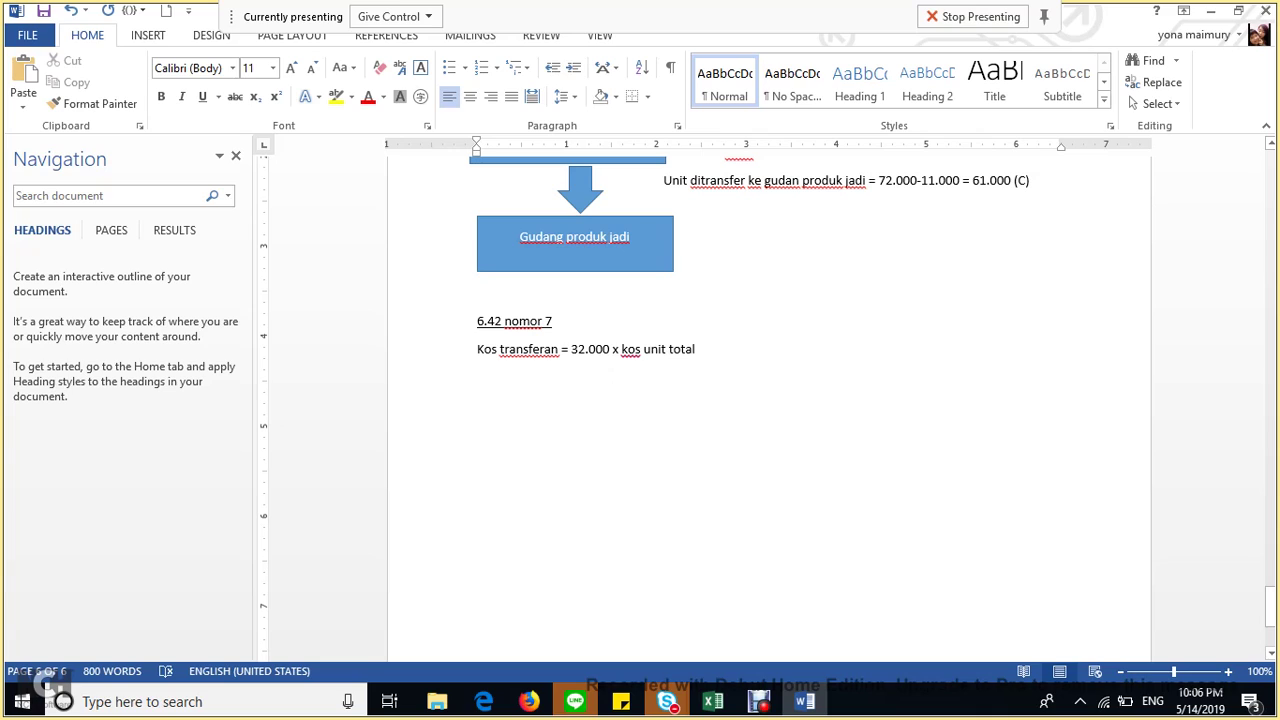
{"action": "left_click", "coordinate": [560, 349]}
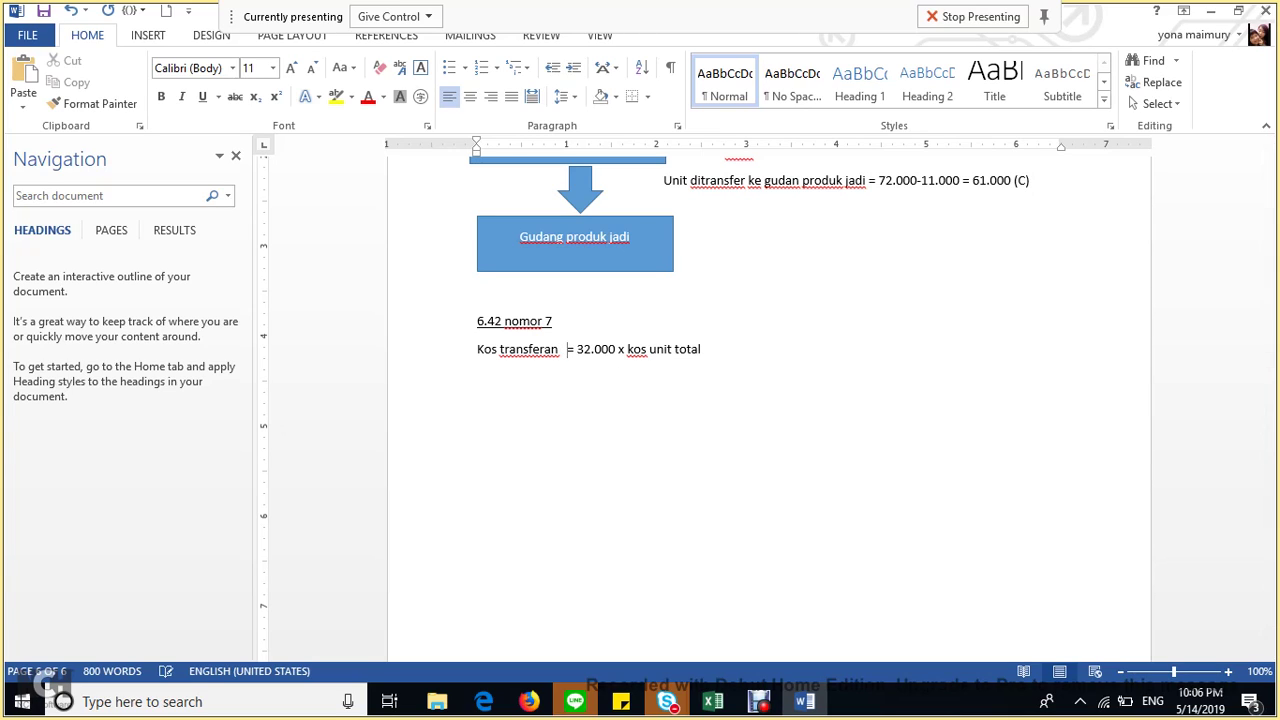
Add the calculation line "= 32.000 x (6.380 + 2.400)" aligned under the equals sign of the Kos transferan formula.
{"action": "key", "text": "End"}
{"action": "key", "text": "Return"}
{"action": "key", "text": "Tab"}
{"action": "key", "text": "Tab"}
{"action": "type", "text": "= 32.000 x (6.3"}
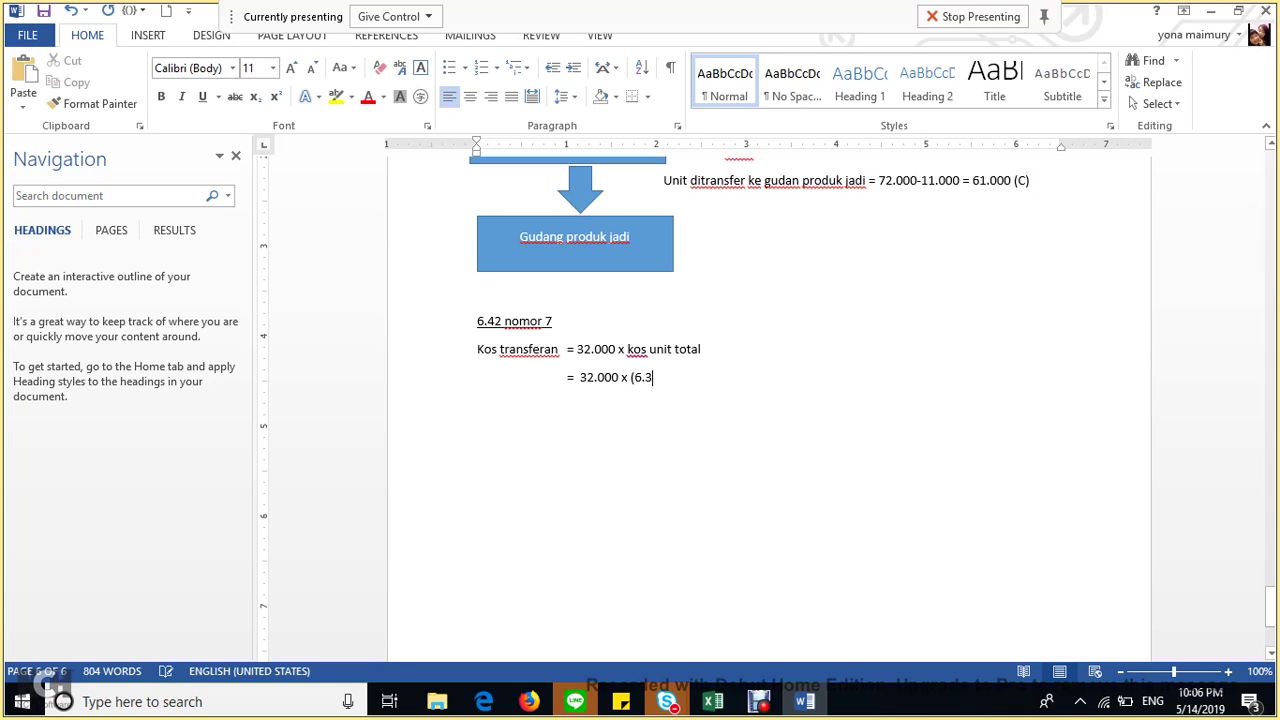
{"action": "type", "text": "80 "}
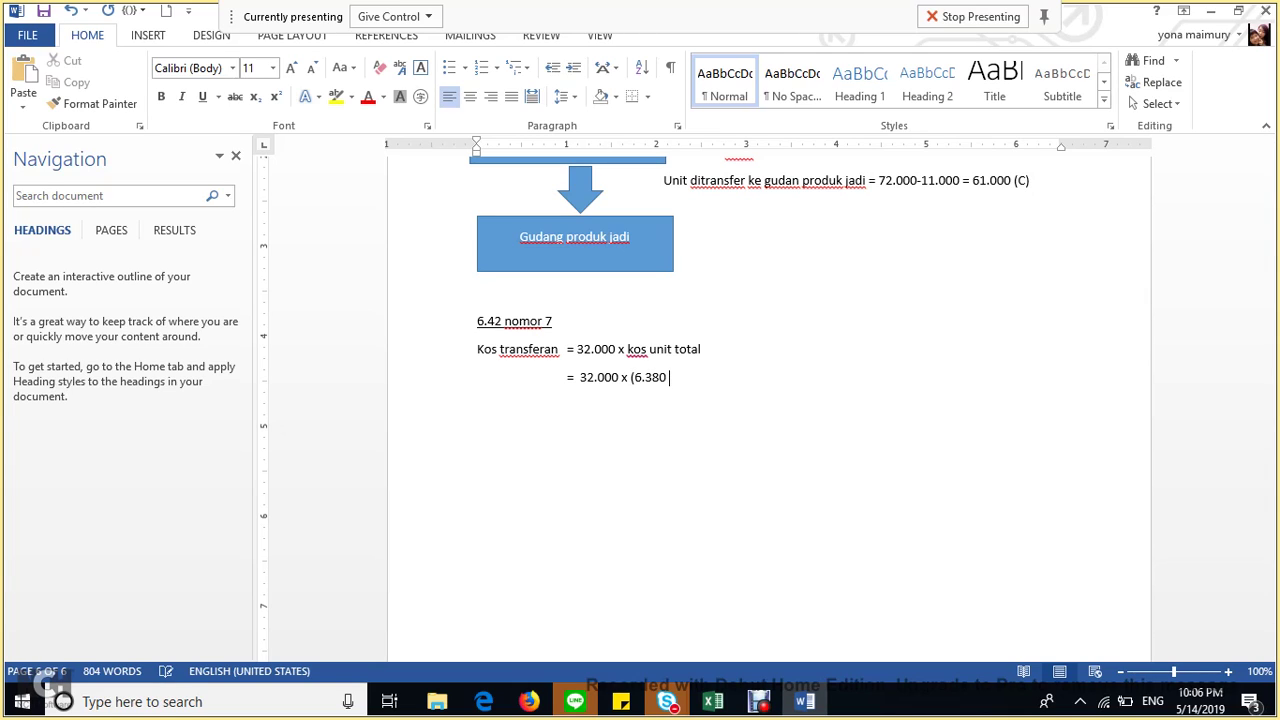
{"action": "type", "text": "+ 2.400)"}
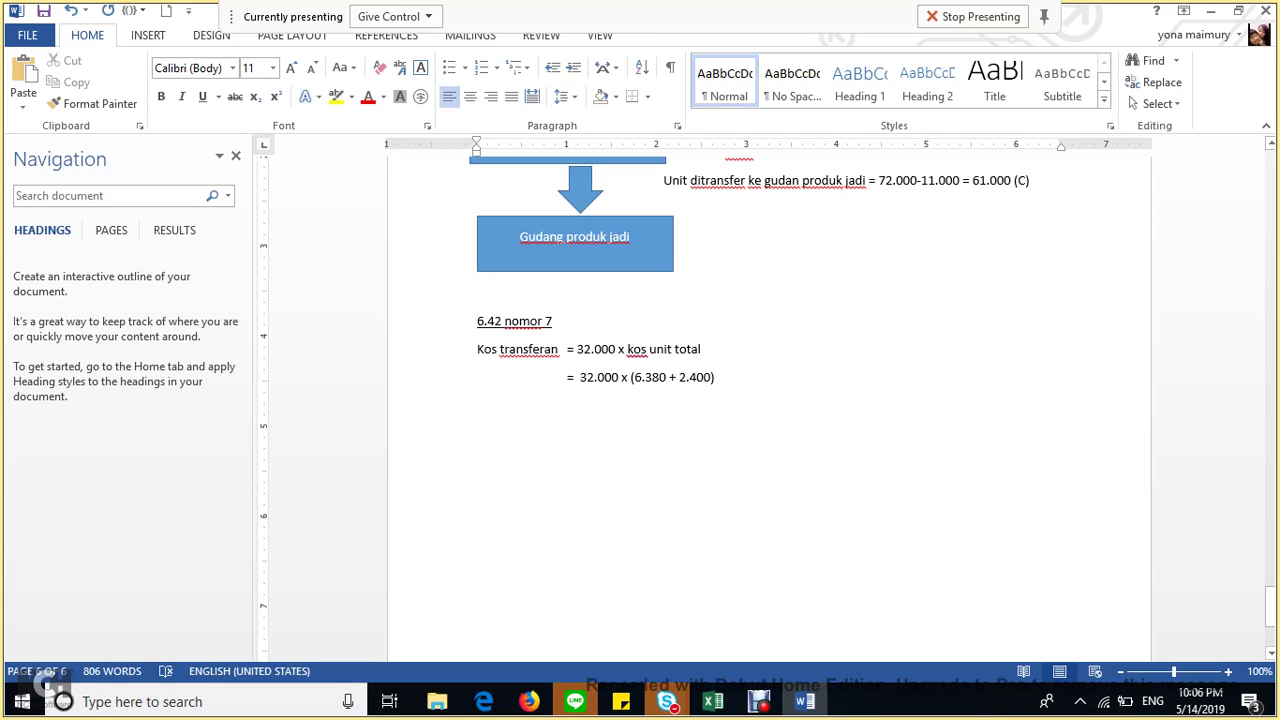
Add the aligned result line "= Rp 280.960.000 (C)" below the 32.000 x (6.380 + 2.400) calculation.
{"action": "key", "text": "Return"}
{"action": "key", "text": "Tab"}
{"action": "key", "text": "Tab"}
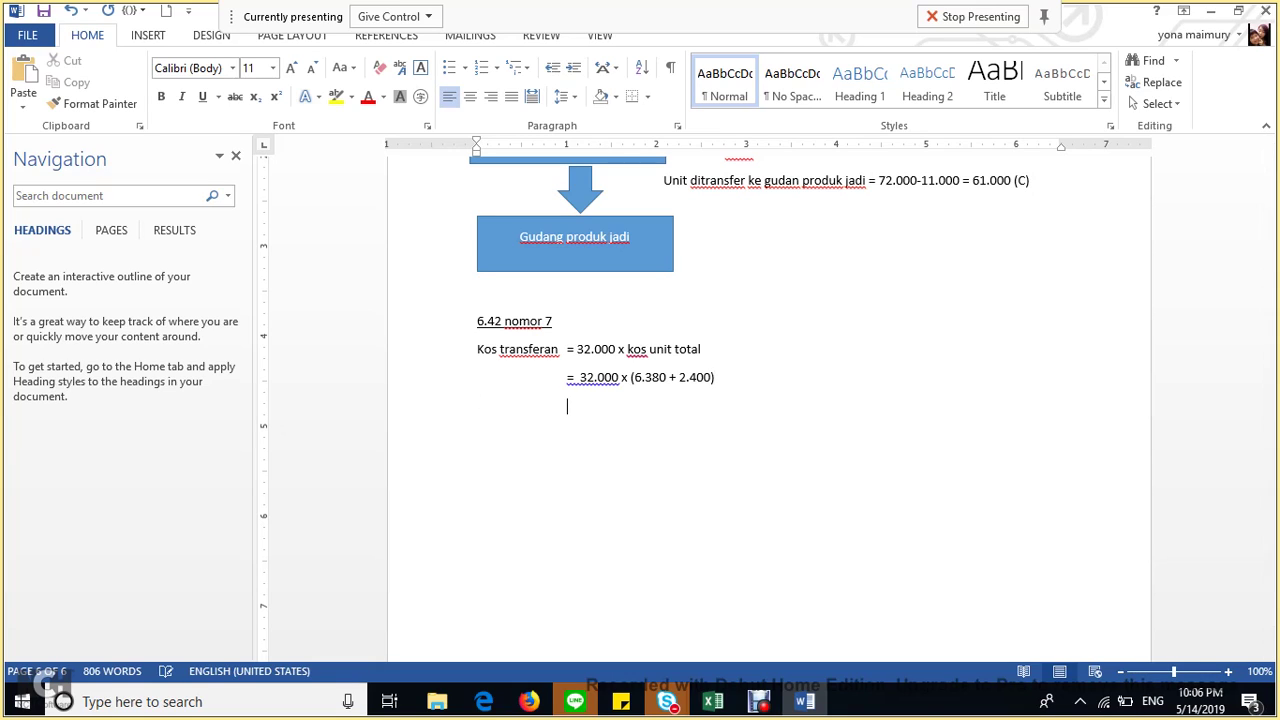
{"action": "type", "text": "= Rp 280.960.000 "}
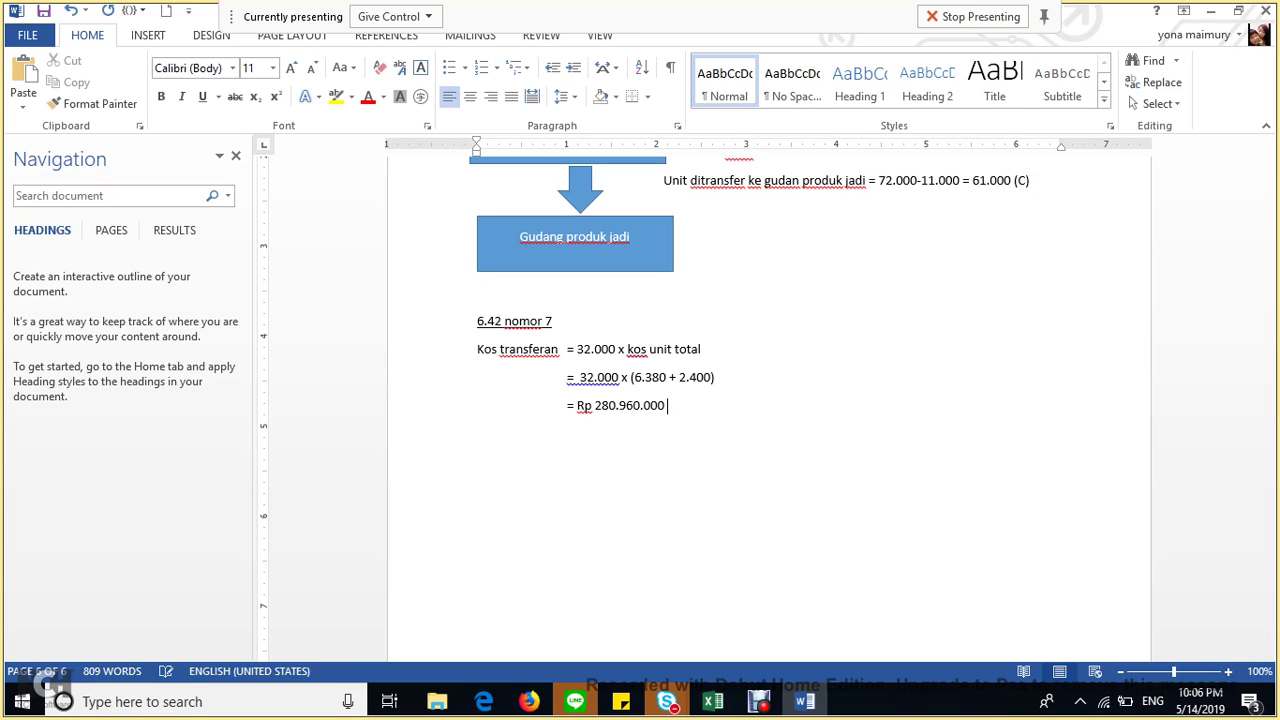
{"action": "type", "text": "(C)"}
{"action": "key", "text": "Return"}
{"action": "key", "text": "ctrl+z"}
Copy the heading "6.42 nomor 7" below the calculation and change the copy to "6.42 nomor 8".
{"action": "left_click", "coordinate": [552, 321]}
{"action": "left_click_drag", "start_coordinate": [552, 321], "coordinate": [477, 321]}
{"action": "key", "text": "ctrl+c"}
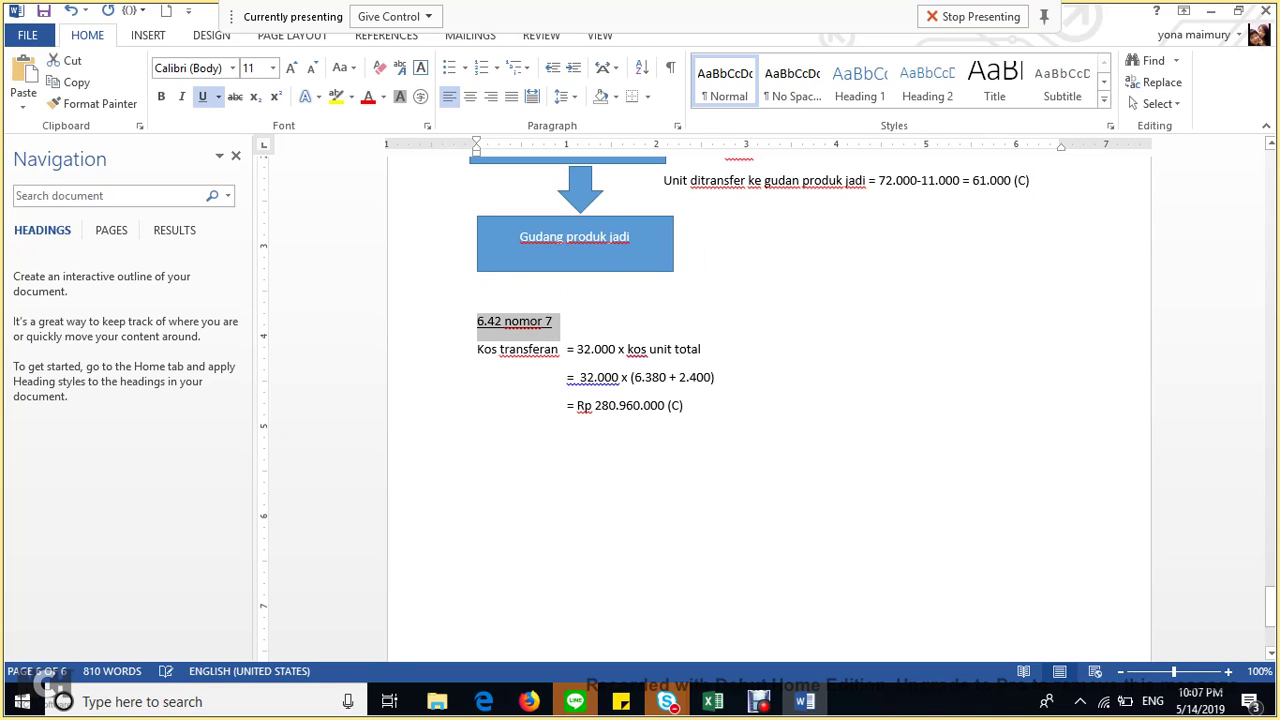
{"action": "left_click", "coordinate": [477, 462]}
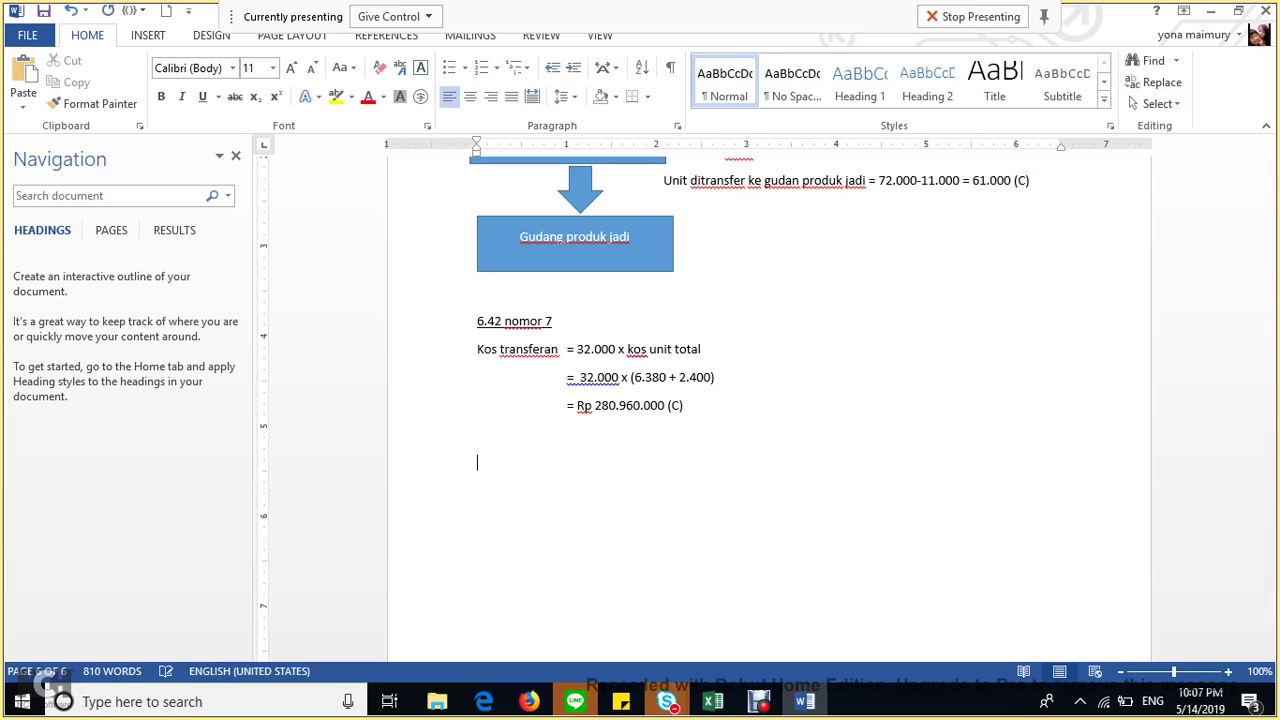
{"action": "key", "text": "ctrl+v"}
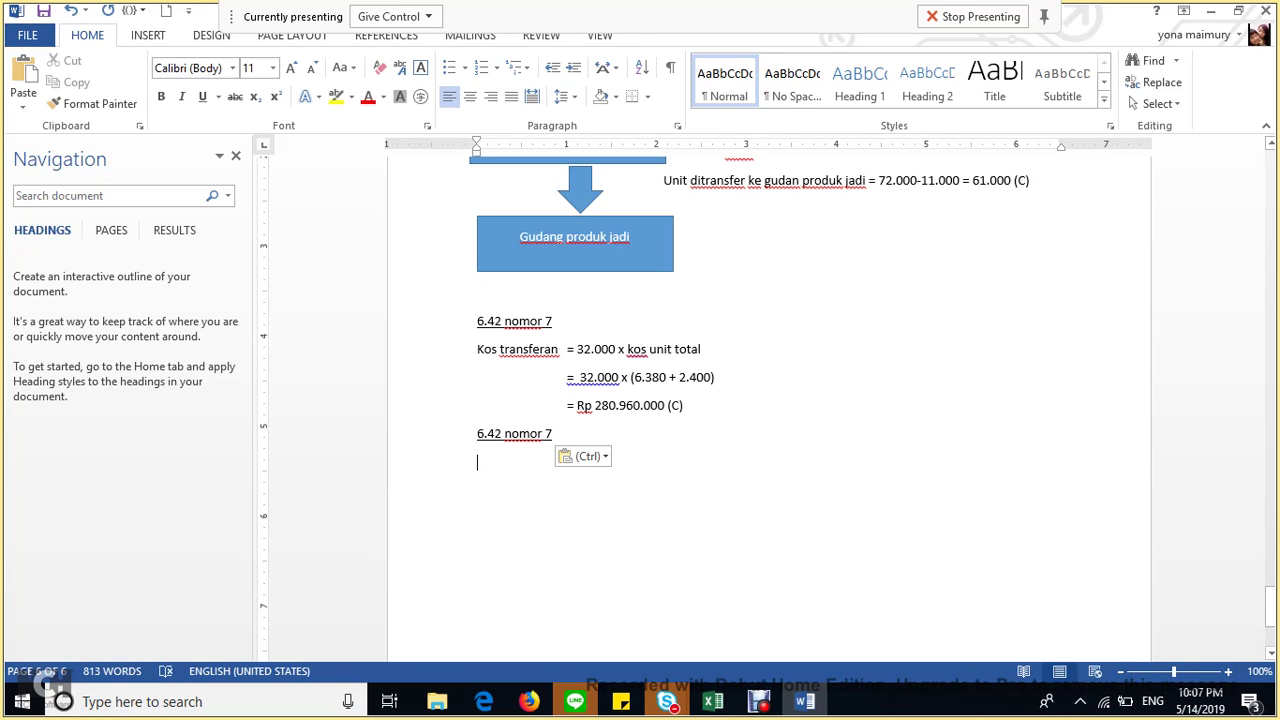
{"action": "key", "text": "BackSpace"}
{"action": "type", "text": "8"}
{"action": "key", "text": "Return"}
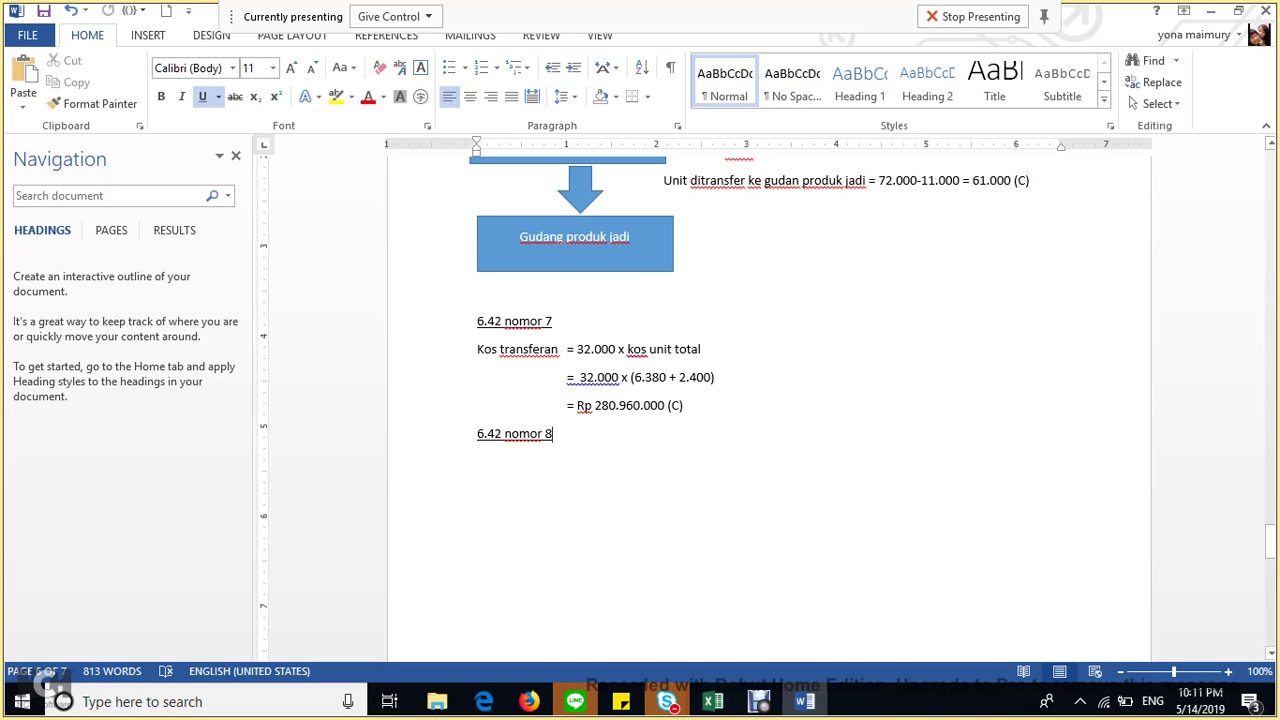
Delete everything from the heading "6.42 nomor 7" through the heading "6.42 nomor 8".
{"action": "key", "text": "ctrl+shift+Left"}
{"action": "key", "text": "ctrl+shift+Left"}
{"action": "key", "text": "ctrl+shift+Left"}
{"action": "key", "text": "shift+Up"}
{"action": "key", "text": "shift+Up"}
{"action": "key", "text": "shift+Up"}
{"action": "key", "text": "shift+Up"}
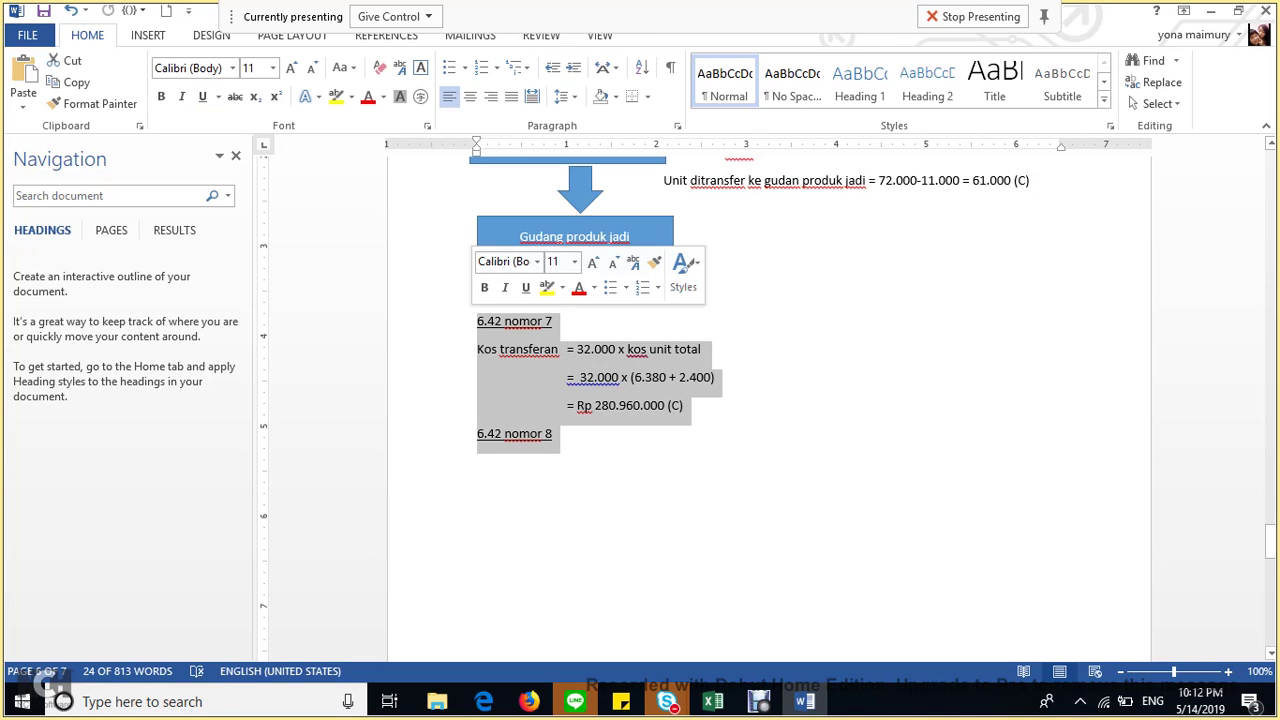
{"action": "key", "text": "Delete"}
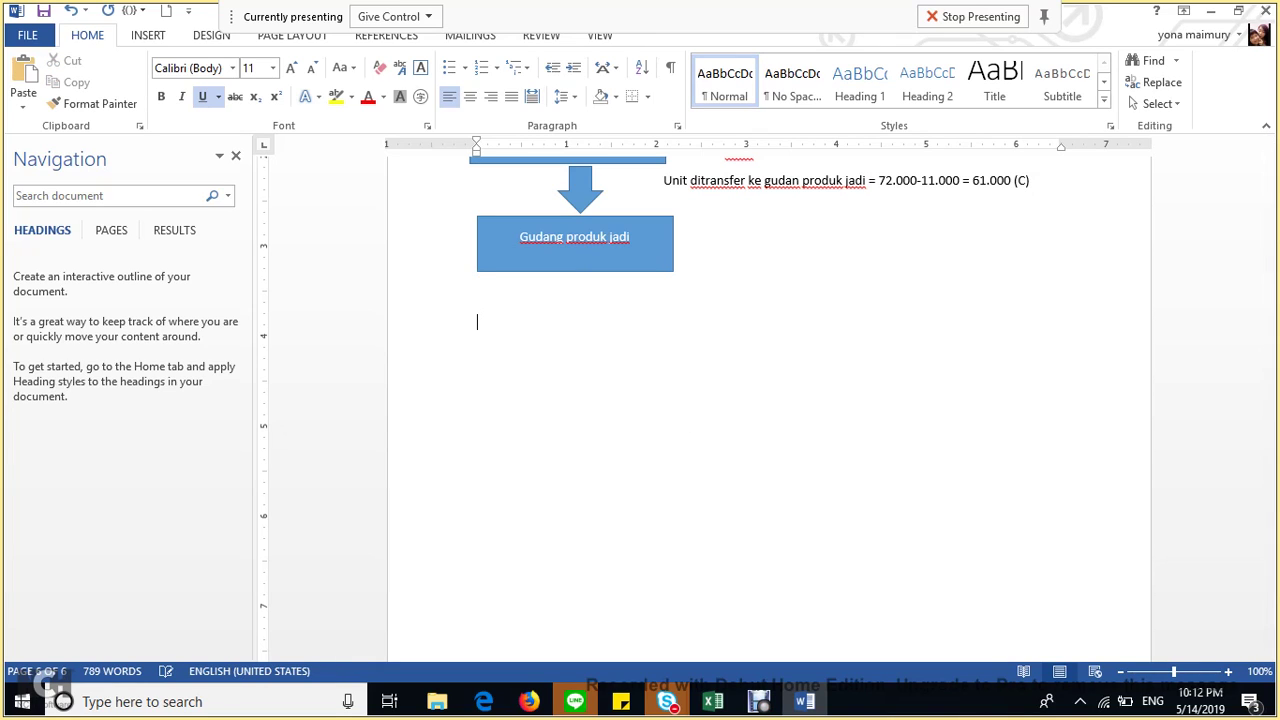
Write the underlined heading "7.9 nomor 2" and begin a line without underlining beneath it.
{"action": "type", "text": "7.9 "}
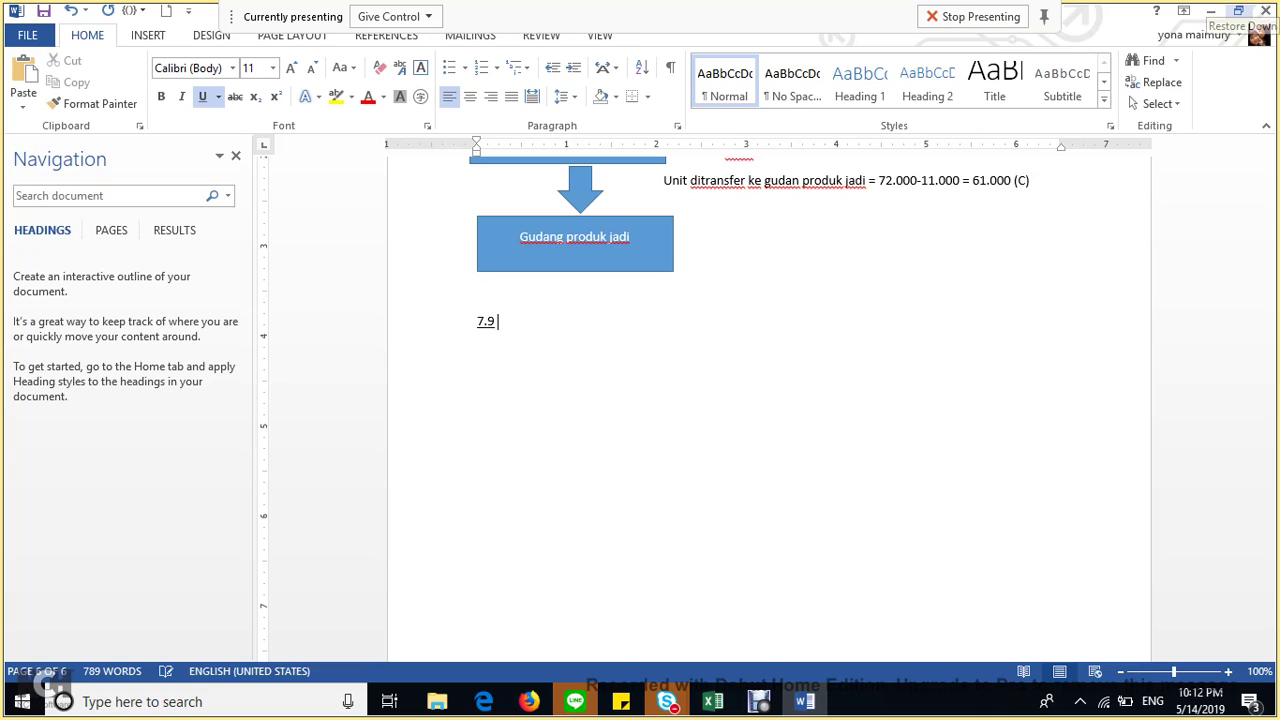
{"action": "type", "text": "NOMO"}
{"action": "key", "text": "BackSpace"}
{"action": "key", "text": "BackSpace"}
{"action": "key", "text": "BackSpace"}
{"action": "key", "text": "BackSpace"}
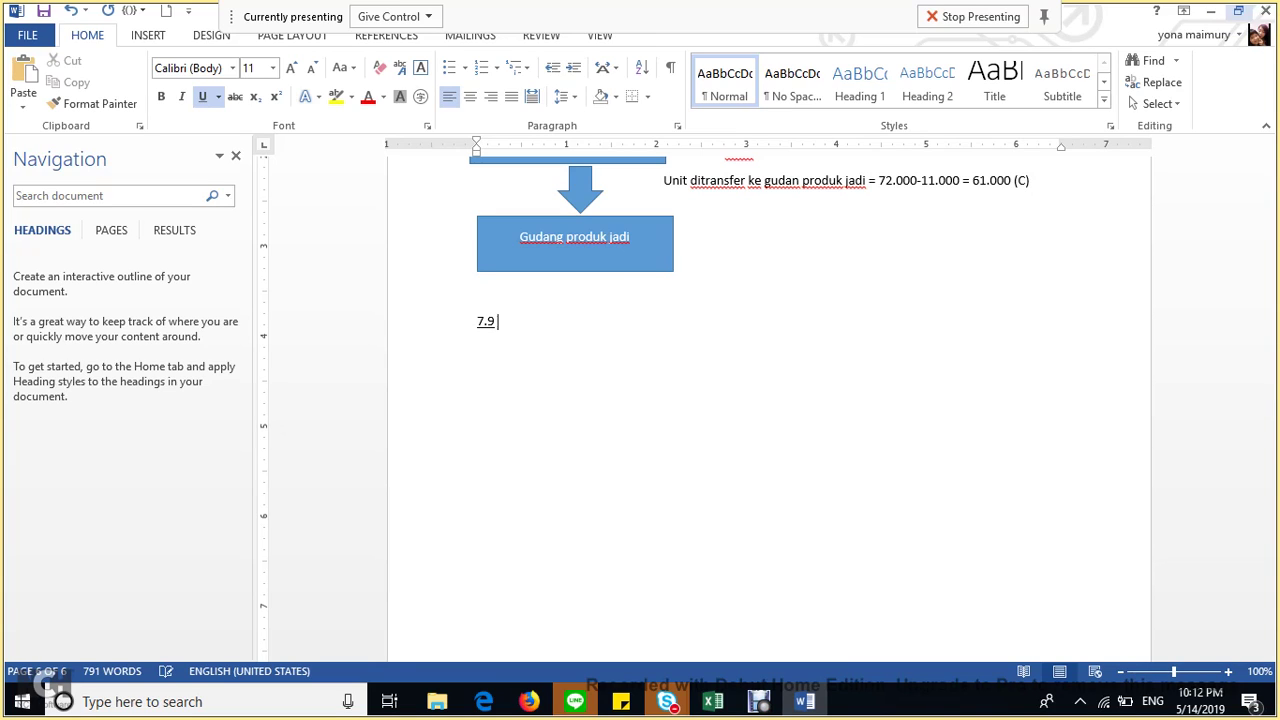
{"action": "type", "text": "nomor 2"}
{"action": "key", "text": "Return"}
{"action": "key", "text": "ctrl+u"}
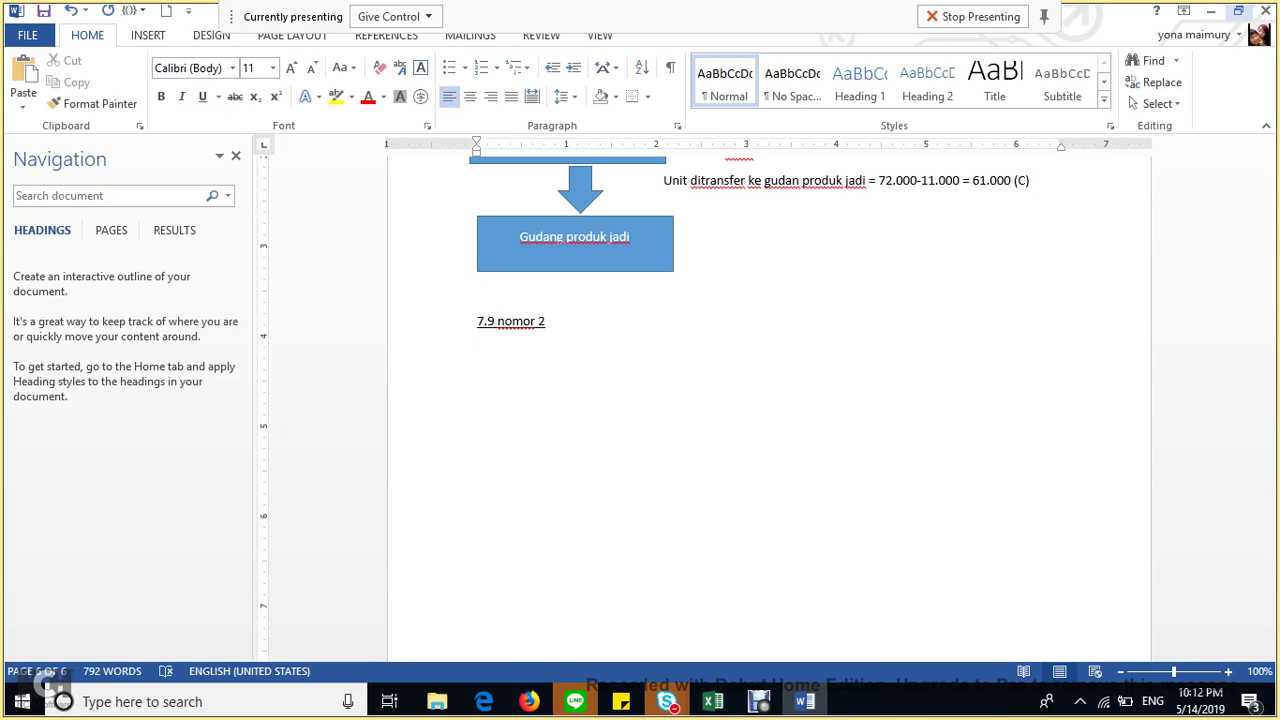
Write the formula label "Unit produk dalam proses akhir dep 1 =" under the 7.9 nomor 2 heading.
{"action": "type", "text": "Unit produk"}
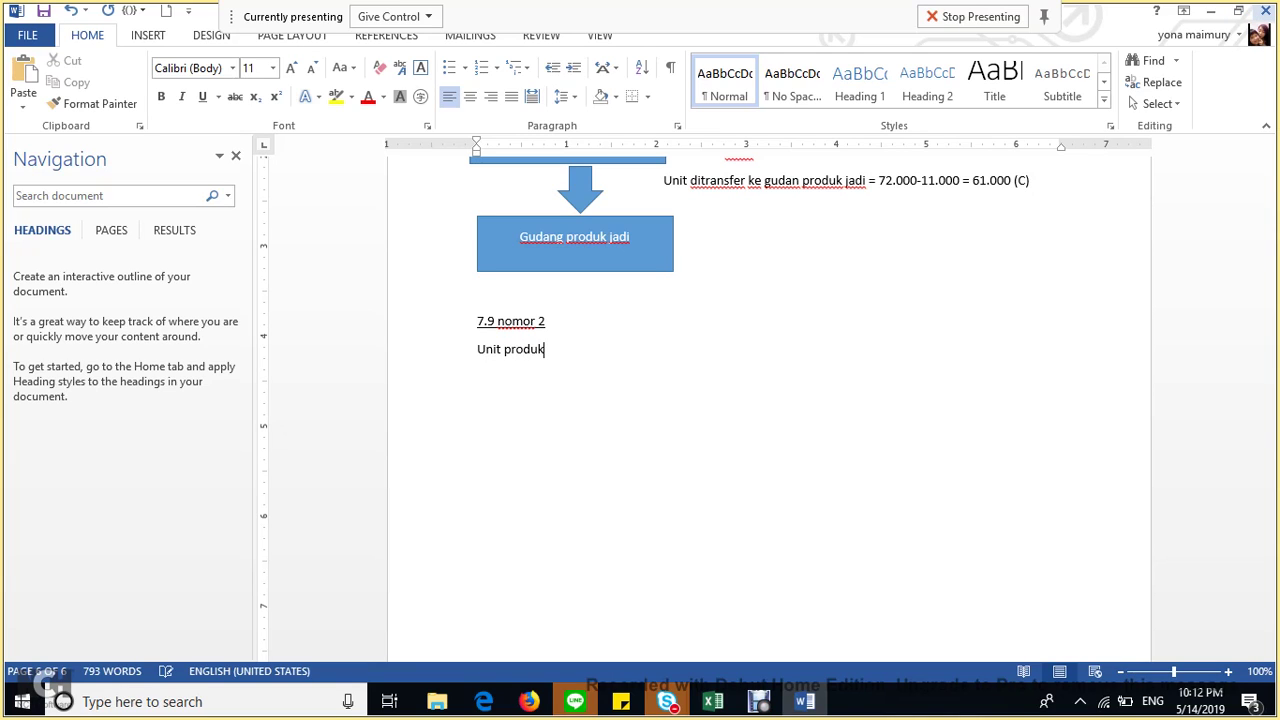
{"action": "type", "text": " dalam produ"}
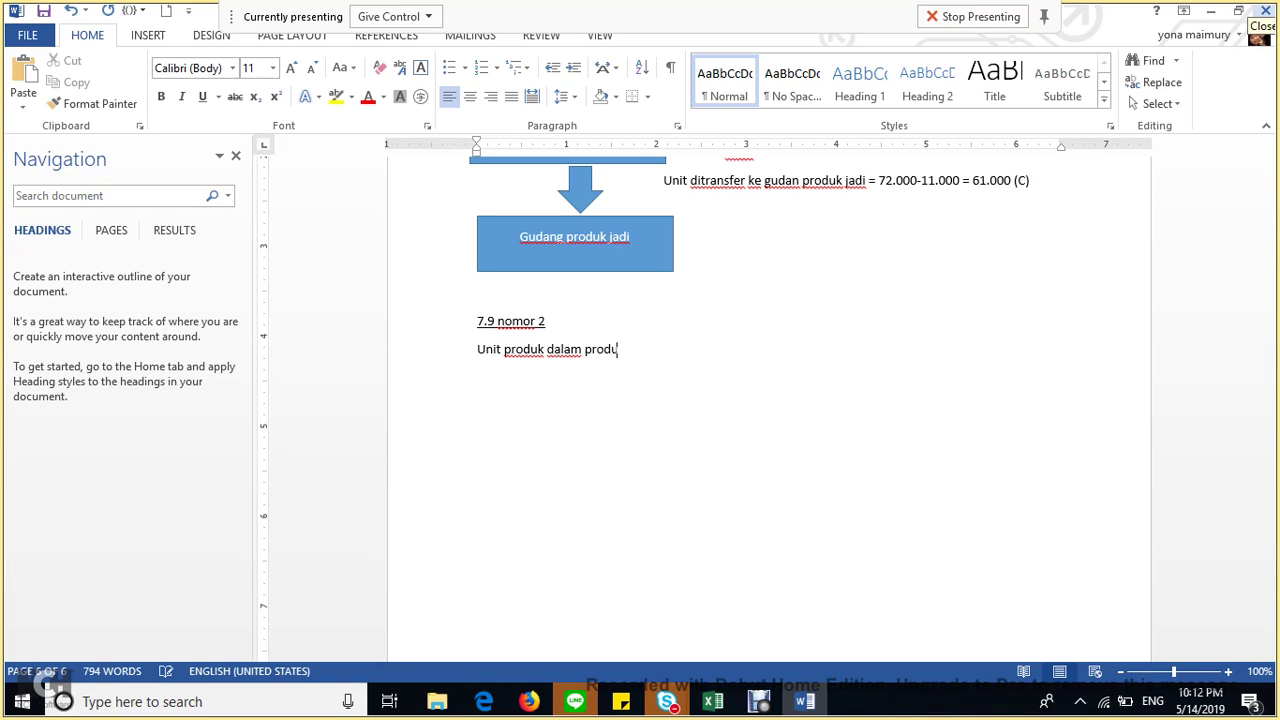
{"action": "key", "text": "BackSpace"}
{"action": "type", "text": "ses ded"}
{"action": "key", "text": "BackSpace"}
{"action": "key", "text": "BackSpace"}
{"action": "key", "text": "BackSpace"}
{"action": "key", "text": "BackSpace"}
{"action": "type", "text": "akh"}
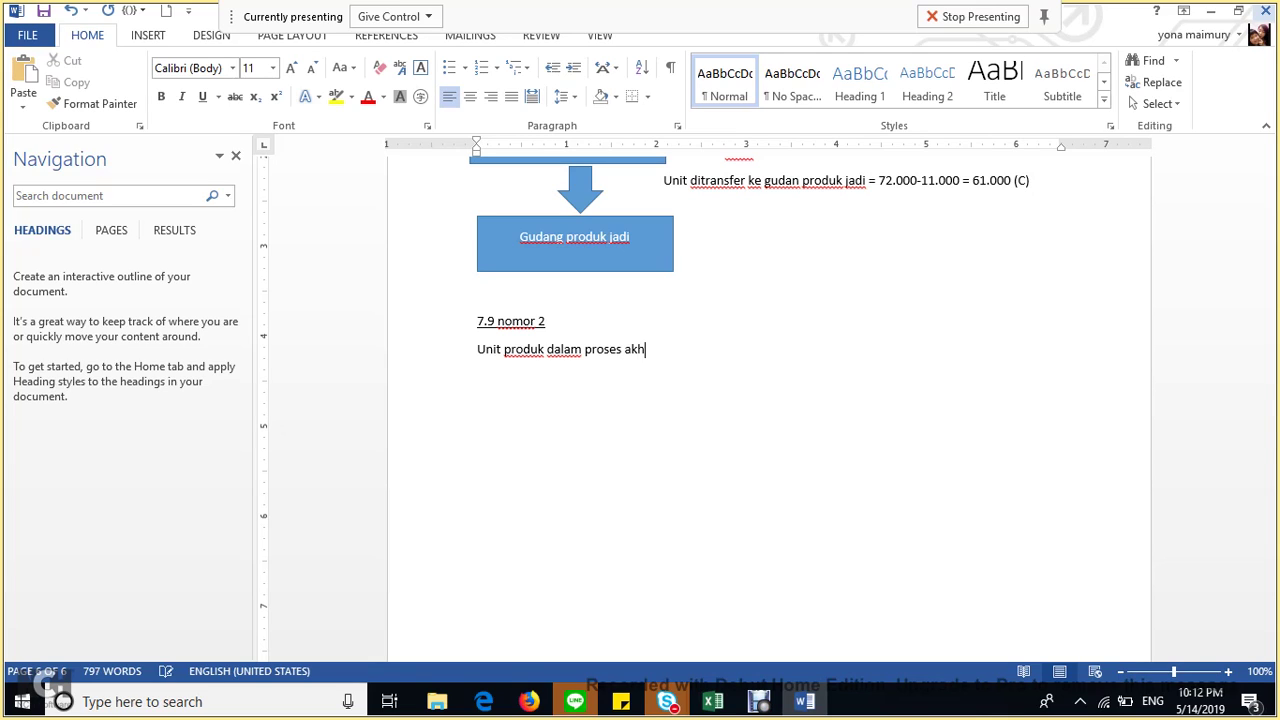
{"action": "type", "text": "ir dep 1 ="}
Complete the dep 1 formula with "Unit masuk ke proses – unit ditransfer ke dep 2".
{"action": "type", "text": "UNIT"}
{"action": "key", "text": "BackSpace"}
{"action": "key", "text": "BackSpace"}
{"action": "key", "text": "BackSpace"}
{"action": "type", "text": "nit masuk ke proses 0"}
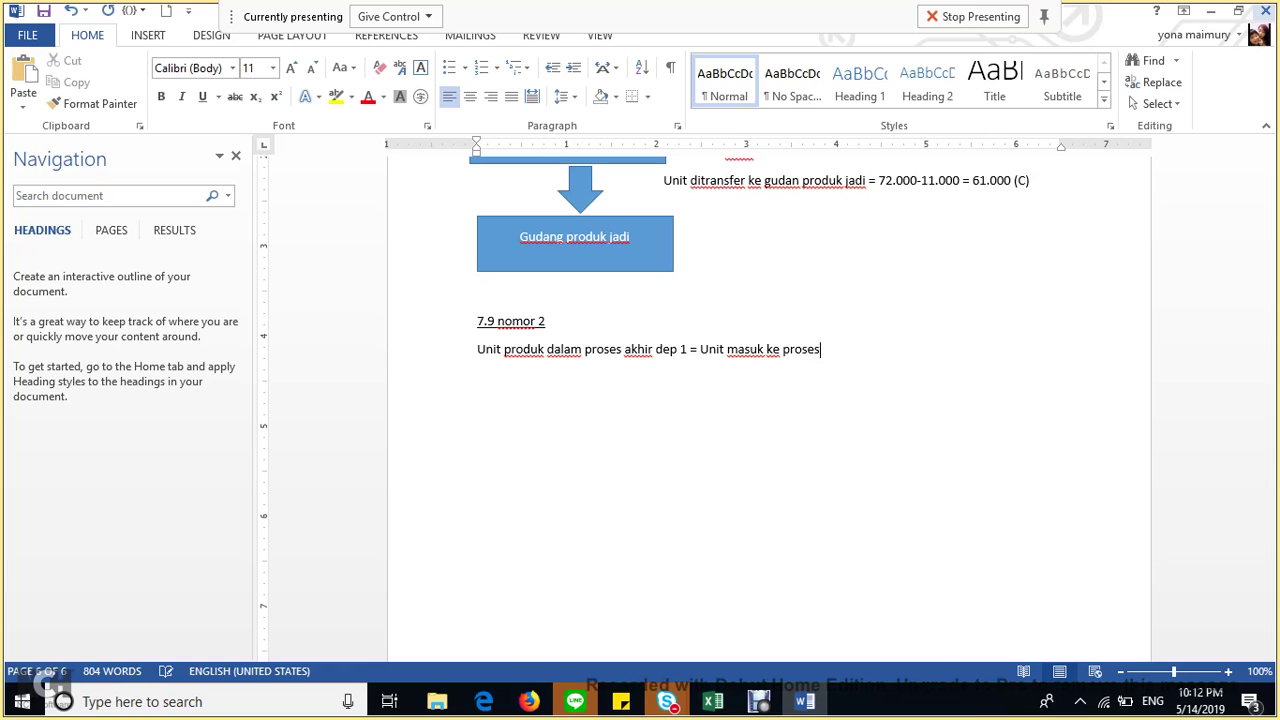
{"action": "key", "text": "BackSpace"}
{"action": "key", "text": "BackSpace"}
{"action": "type", "text": "- "}
{"action": "type", "text": "unit di"}
{"action": "type", "text": "transfer ke de"}
{"action": "type", "text": "p 2"}
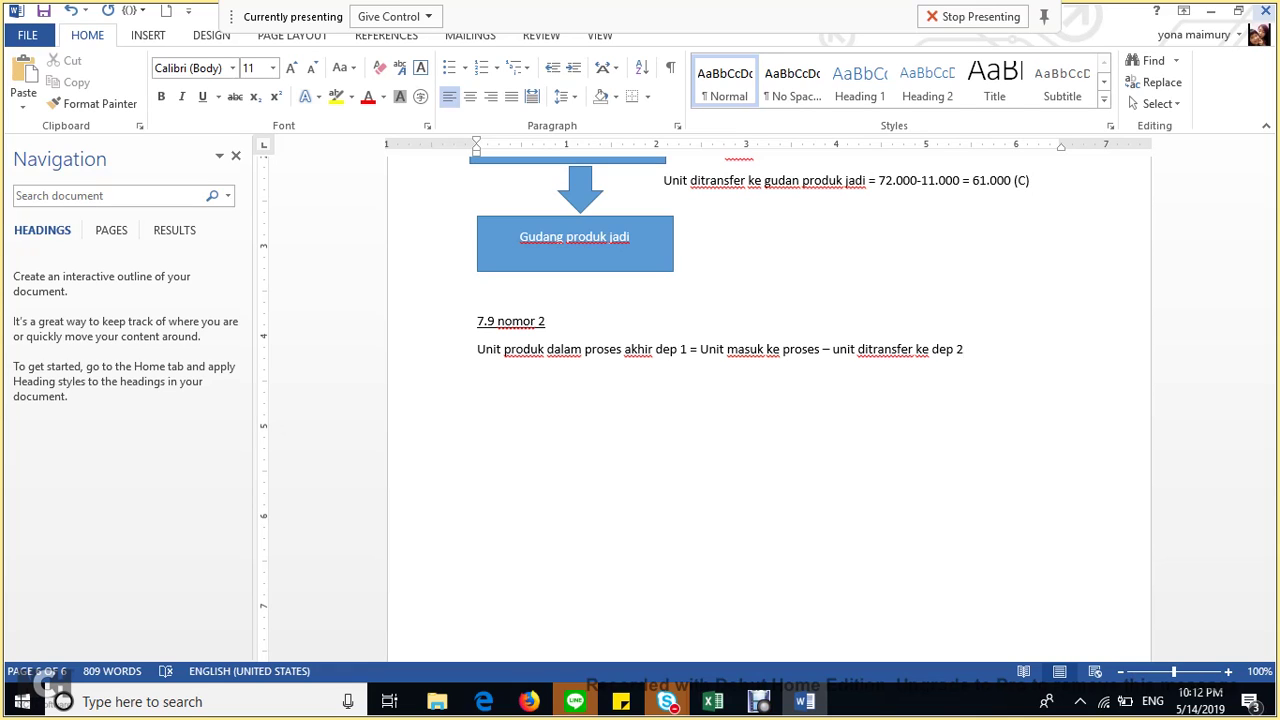
Add the calculation line "= 7.200 – 6.500" below the dep 1 formula, indented near its equals sign.
{"action": "left_click", "coordinate": [682, 377]}
{"action": "type", "text": "= 7"}
{"action": "type", "text": ".200 "}
{"action": "type", "text": "- "}
{"action": "type", "text": "6.500"}
Add the indented result line "= 600" below the dep 1 calculation.
{"action": "key", "text": "Return"}
{"action": "key", "text": "Tab"}
{"action": "key", "text": "Tab"}
{"action": "key", "text": "Tab"}
{"action": "key", "text": "Tab"}
{"action": "key", "text": "Tab"}
{"action": "key", "text": "BackSpace"}
{"action": "type", "text": "= 600"}
On a line below the dep 1 result, write the label "Unit produk dalam proses akhir dep 2 =".
{"action": "type", "text": "Unit rp"}
{"action": "key", "text": "BackSpace"}
{"action": "key", "text": "BackSpace"}
{"action": "type", "text": "produk dalama"}
{"action": "key", "text": "BackSpace"}
{"action": "type", "text": "proses akhir dep 2 = "}
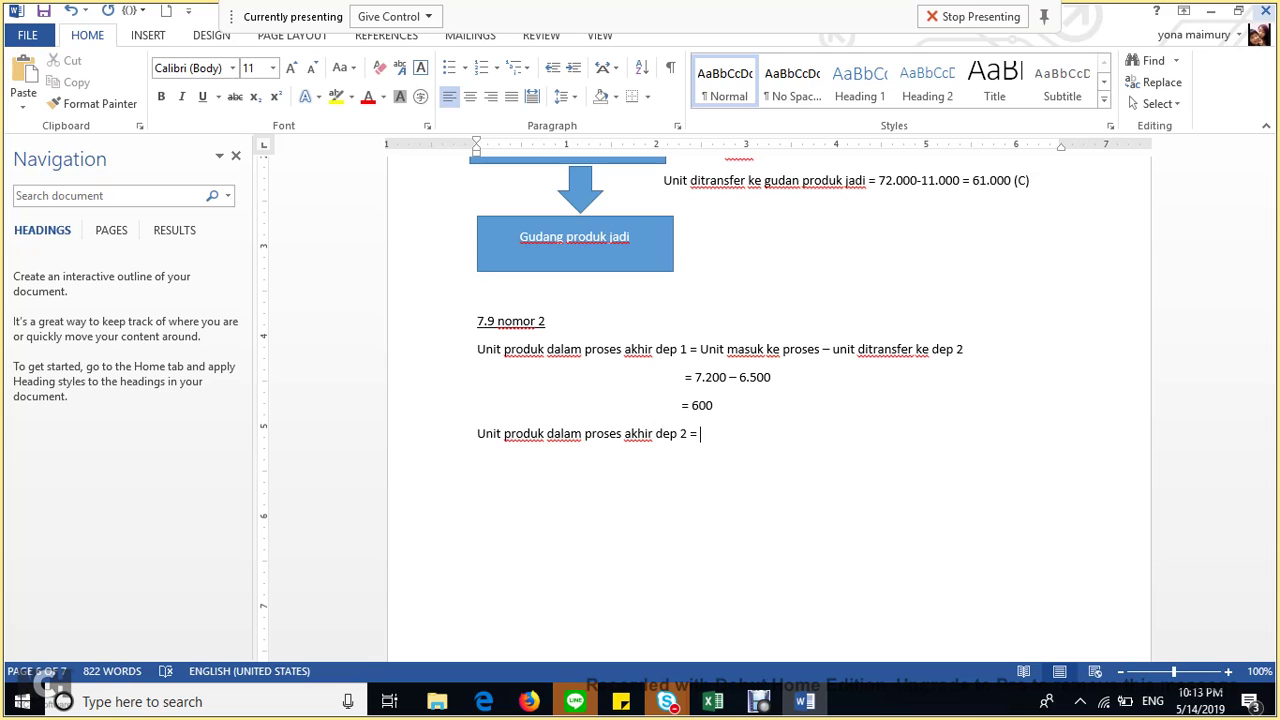
Complete the dep 2 formula with "unit diterima dari dep 1 – unit ditransfer ke produk jadi".
{"action": "type", "text": "unit diterima  dar"}
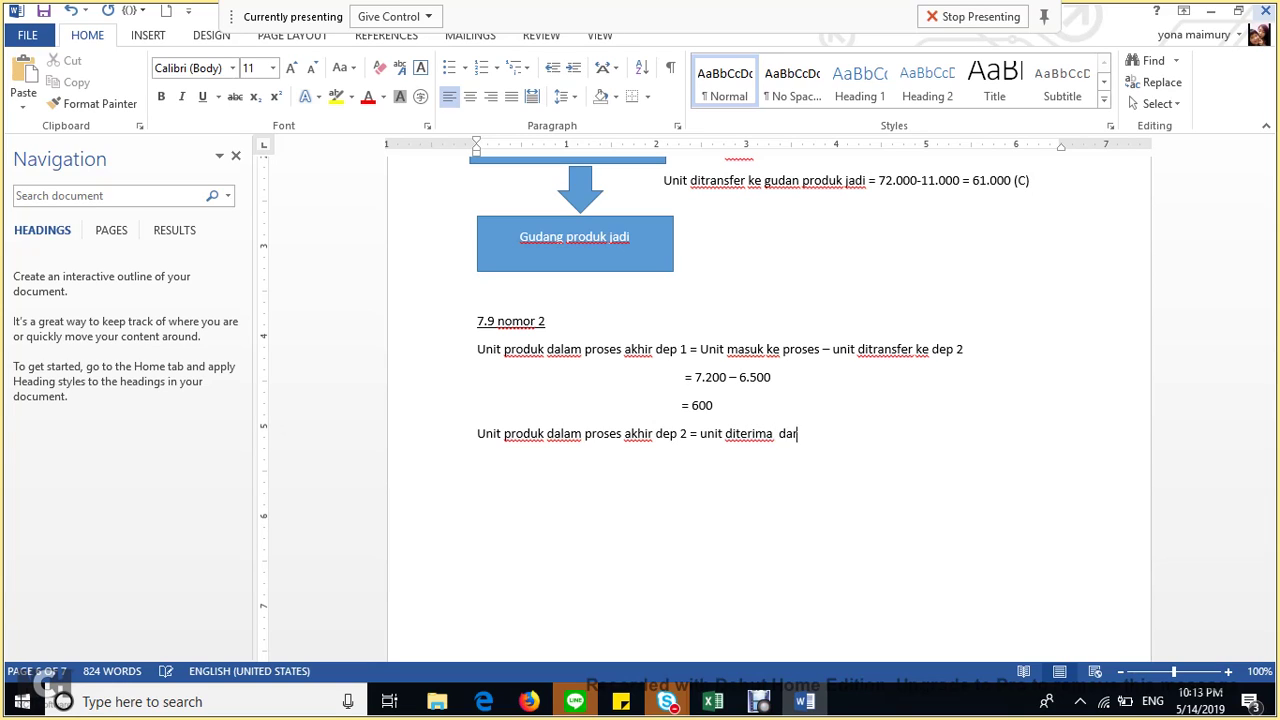
{"action": "type", "text": "i dep 1 -"}
{"action": "type", "text": " unit"}
{"action": "type", "text": " ditransf"}
{"action": "type", "text": "er ke p"}
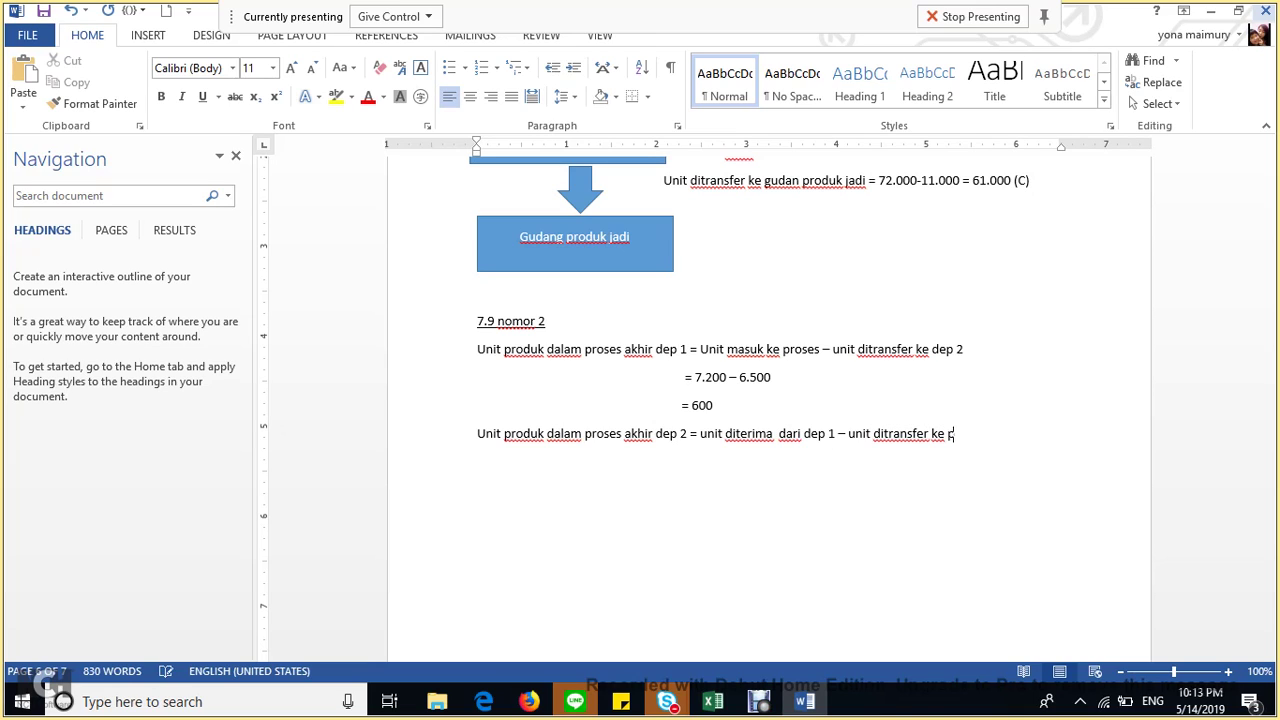
{"action": "type", "text": "roduk jadi"}
Start an indented line below the dep 2 formula and remove the extra space between "diterima" and "dari".
{"action": "key", "text": "Return"}
{"action": "key", "text": "Tab"}
{"action": "key", "text": "Tab"}
{"action": "key", "text": "Tab"}
{"action": "key", "text": "Tab"}
{"action": "key", "text": "Tab"}
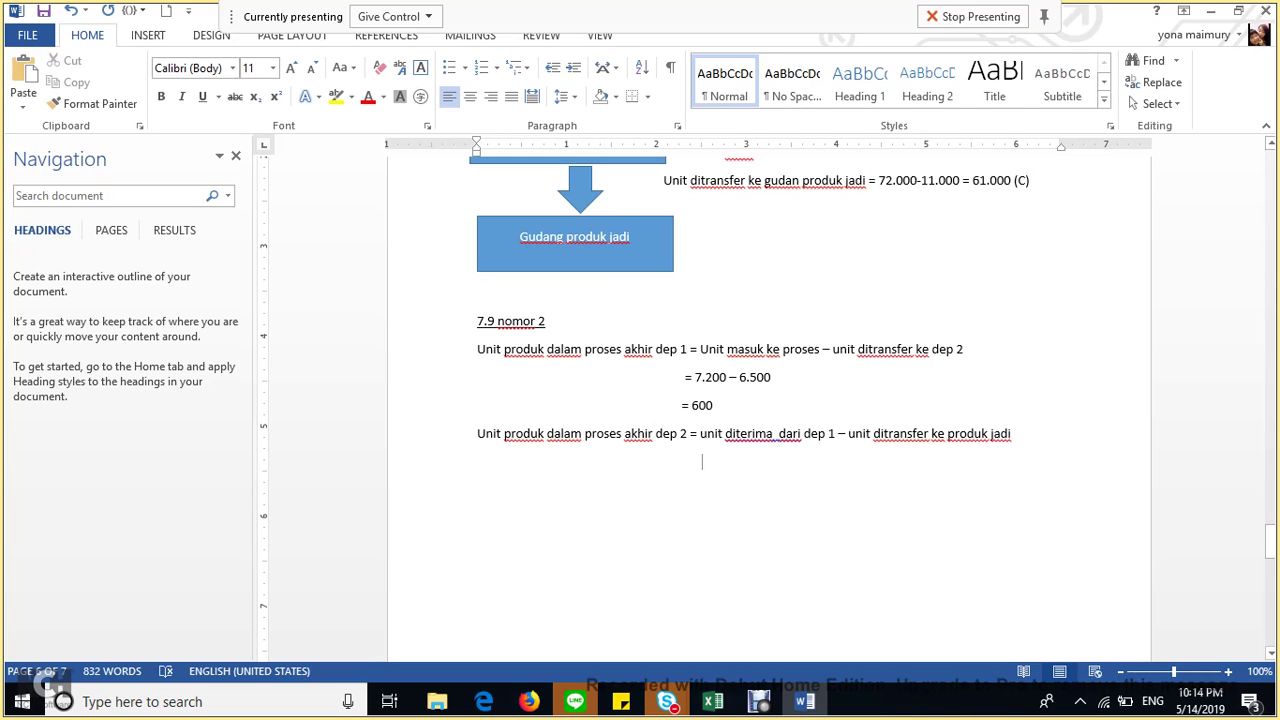
{"action": "left_click_drag", "start_coordinate": [785, 433], "coordinate": [776, 433]}
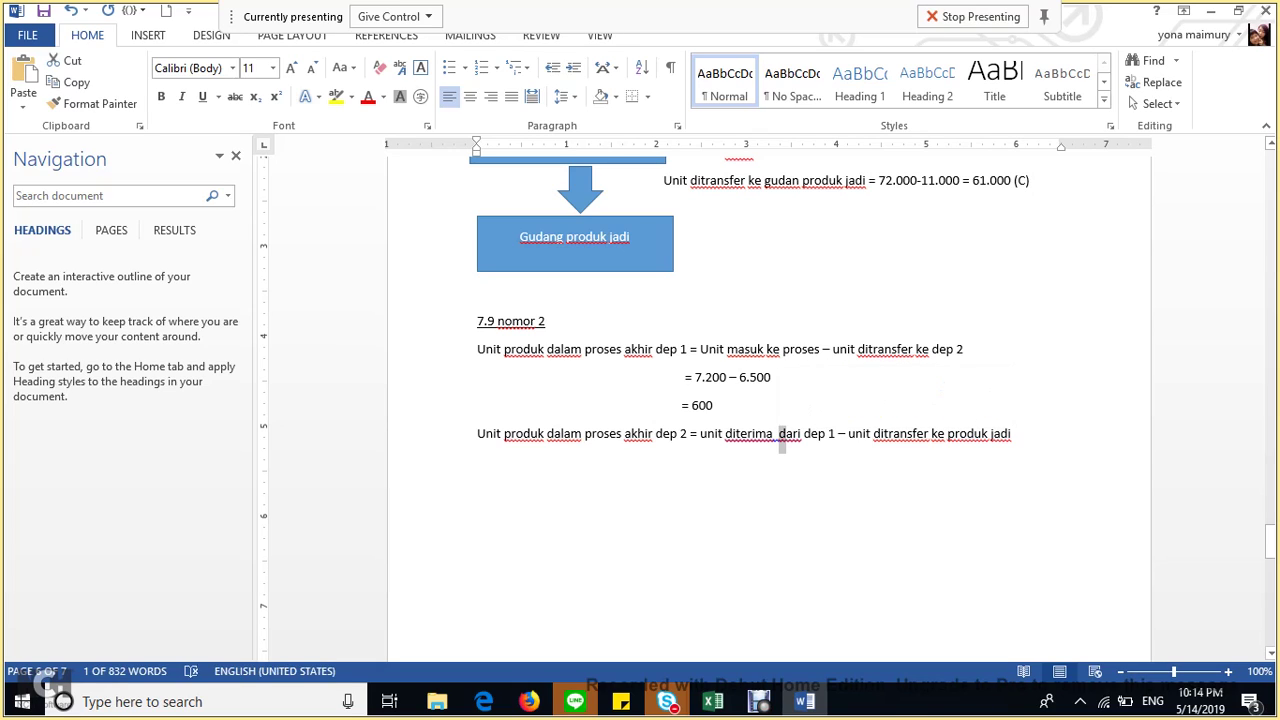
{"action": "key", "text": "Delete"}
{"action": "left_click", "coordinate": [1011, 433]}
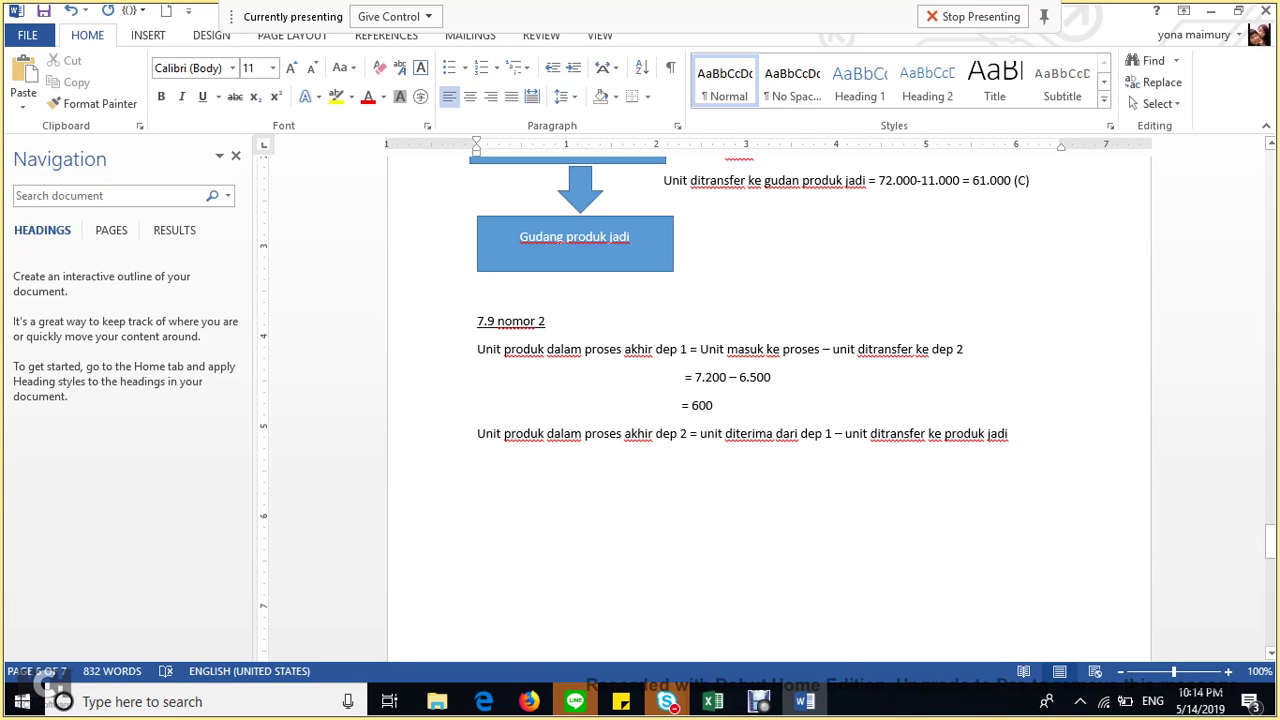
Enter "= 6.500 -" on the line below the dep 2 formula, aligned under its equals sign.
{"action": "key", "text": "Return"}
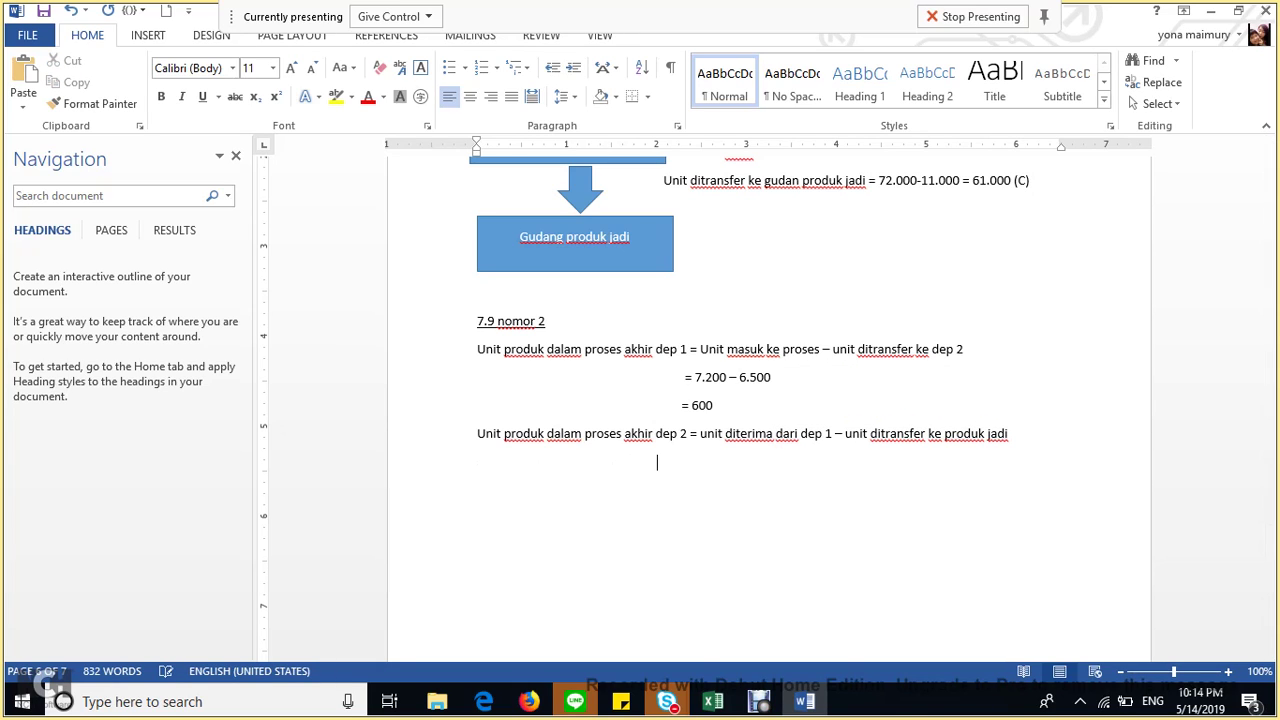
{"action": "key", "text": "BackSpace"}
{"action": "key", "text": "BackSpace"}
{"action": "key", "text": "BackSpace"}
{"action": "key", "text": "BackSpace"}
{"action": "key", "text": "BackSpace"}
{"action": "key", "text": "BackSpace"}
{"action": "key", "text": "BackSpace"}
{"action": "key", "text": "BackSpace"}
{"action": "key", "text": "BackSpace"}
{"action": "key", "text": "BackSpace"}
{"action": "key", "text": "BackSpace"}
{"action": "key", "text": "BackSpace"}
{"action": "type", "text": "6.500"}
{"action": "key", "text": "ctrl+Left"}
{"action": "type", "text": "="}
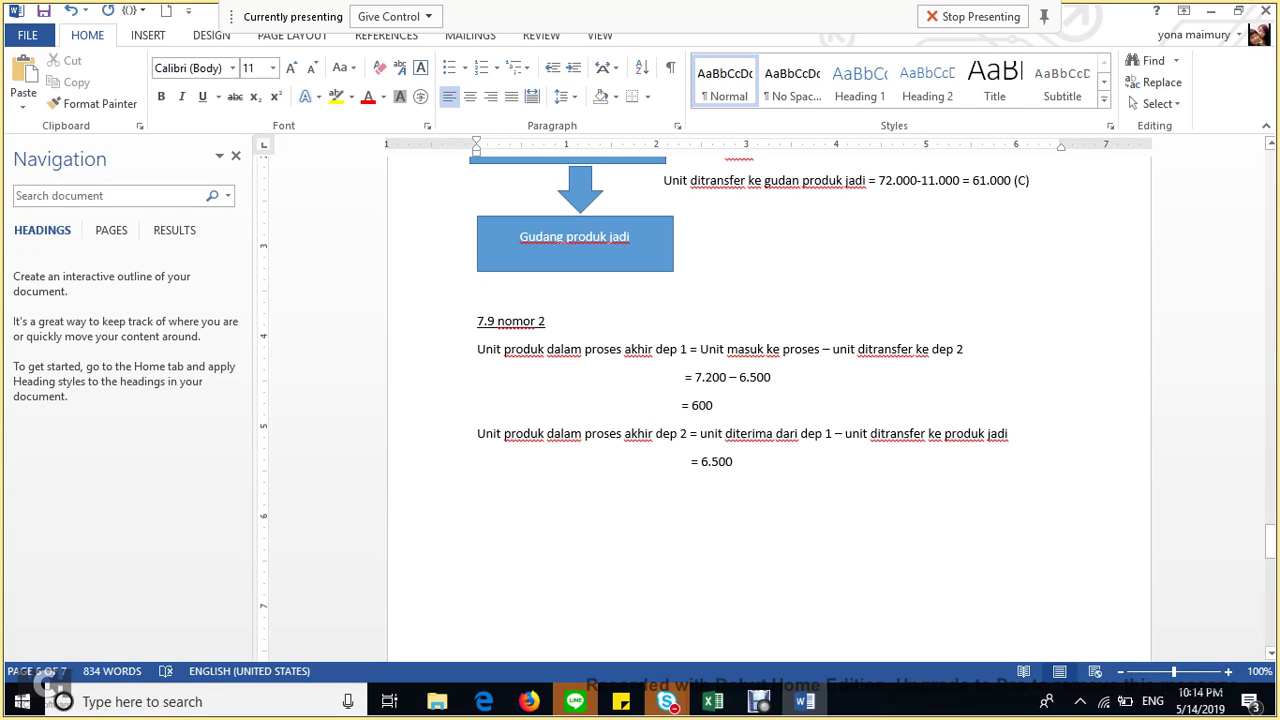
{"action": "key", "text": "End"}
{"action": "type", "text": "-"}
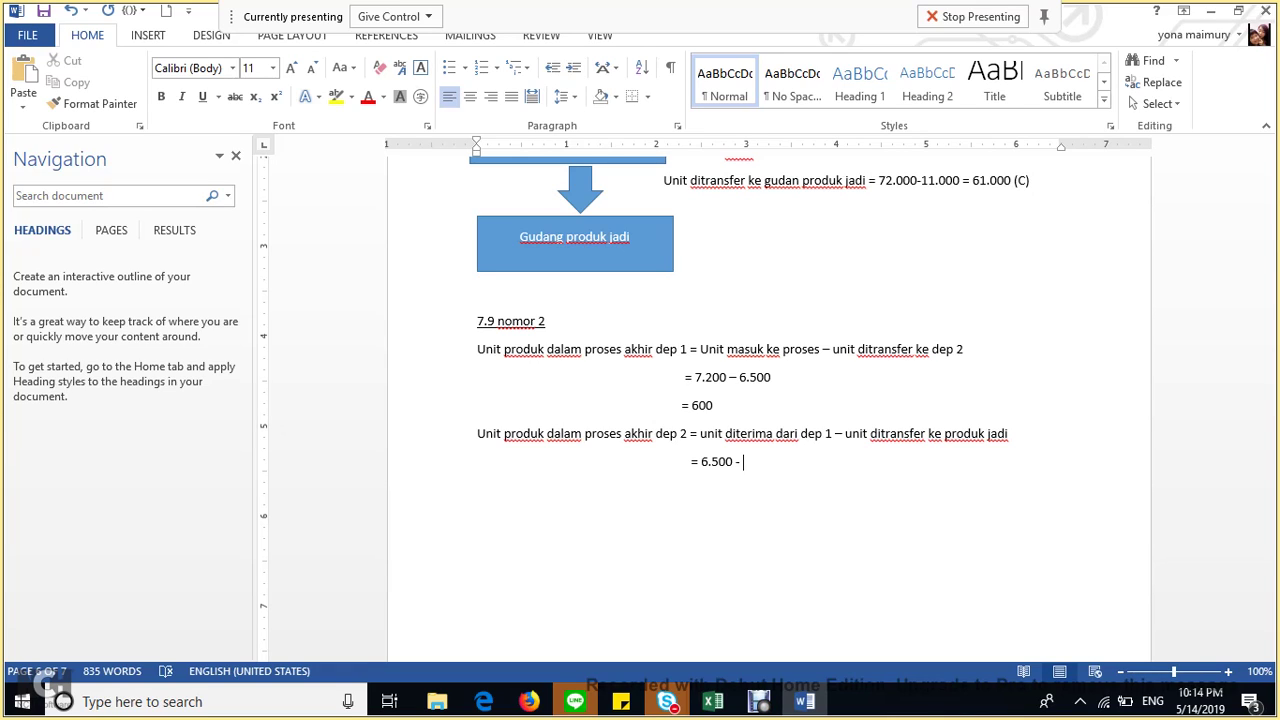
Insert "+ penambahan unit" into the dep 2 formula, before "– unit ditransfer ke produk jadi".
{"action": "left_click", "coordinate": [838, 433]}
{"action": "type", "text": "+ "}
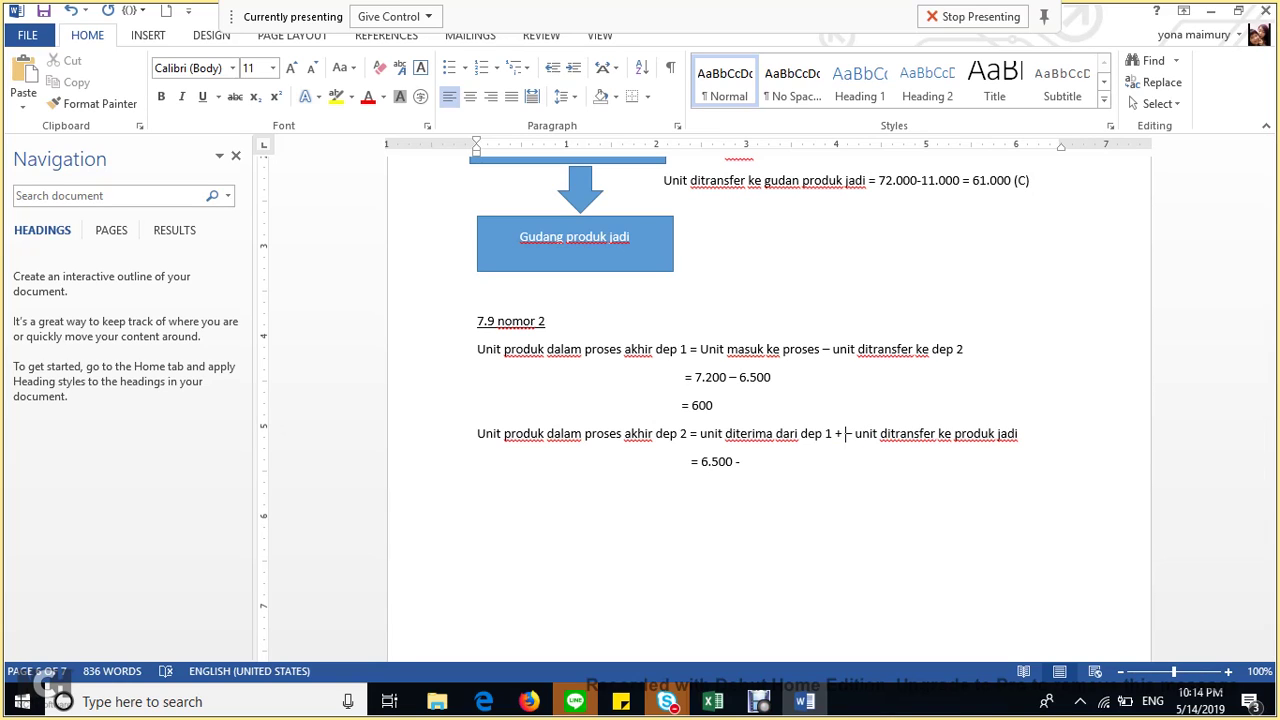
{"action": "type", "text": "penam"}
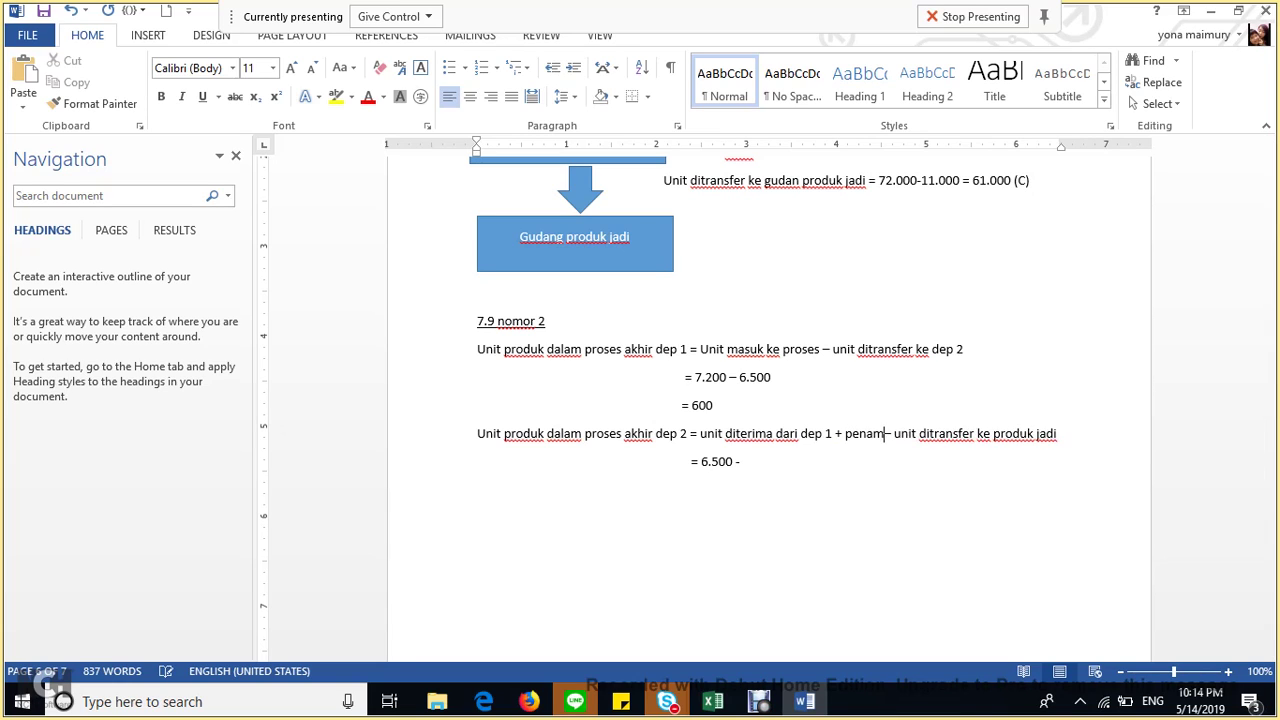
{"action": "type", "text": "bahan unit"}
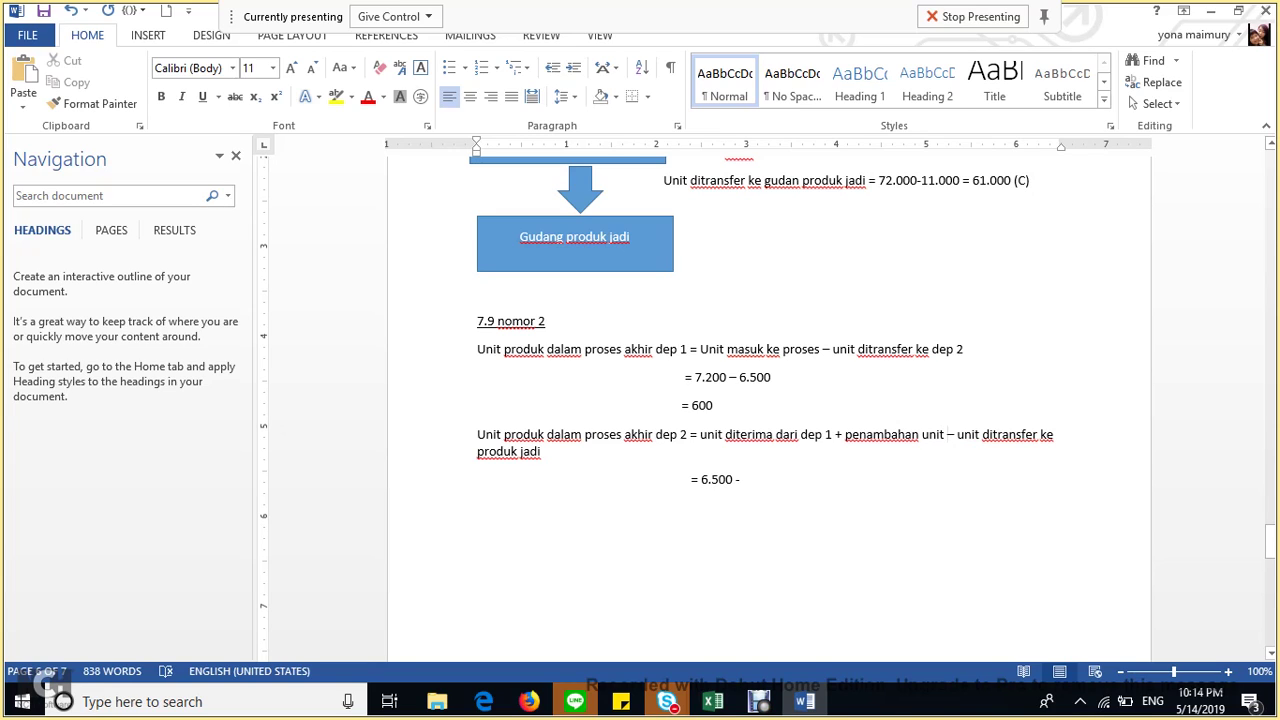
{"action": "key", "text": "ctrl+m"}
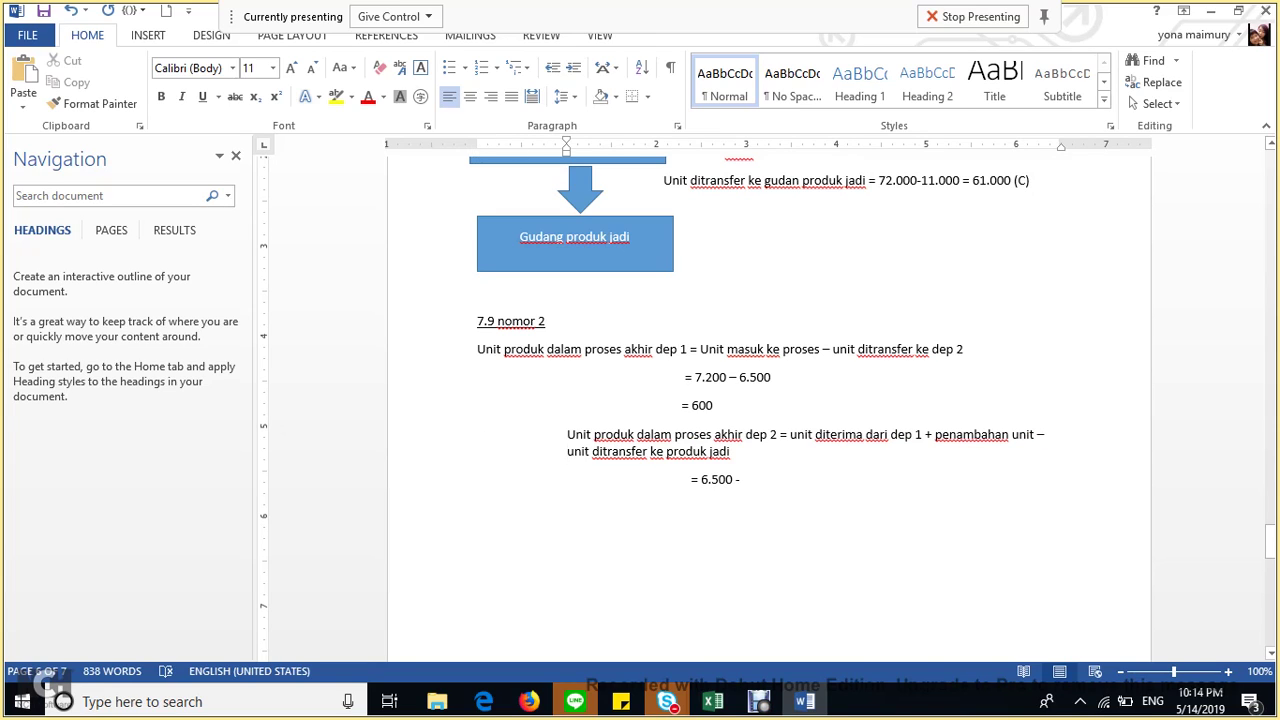
{"action": "key", "text": "ctrl+shift+m"}
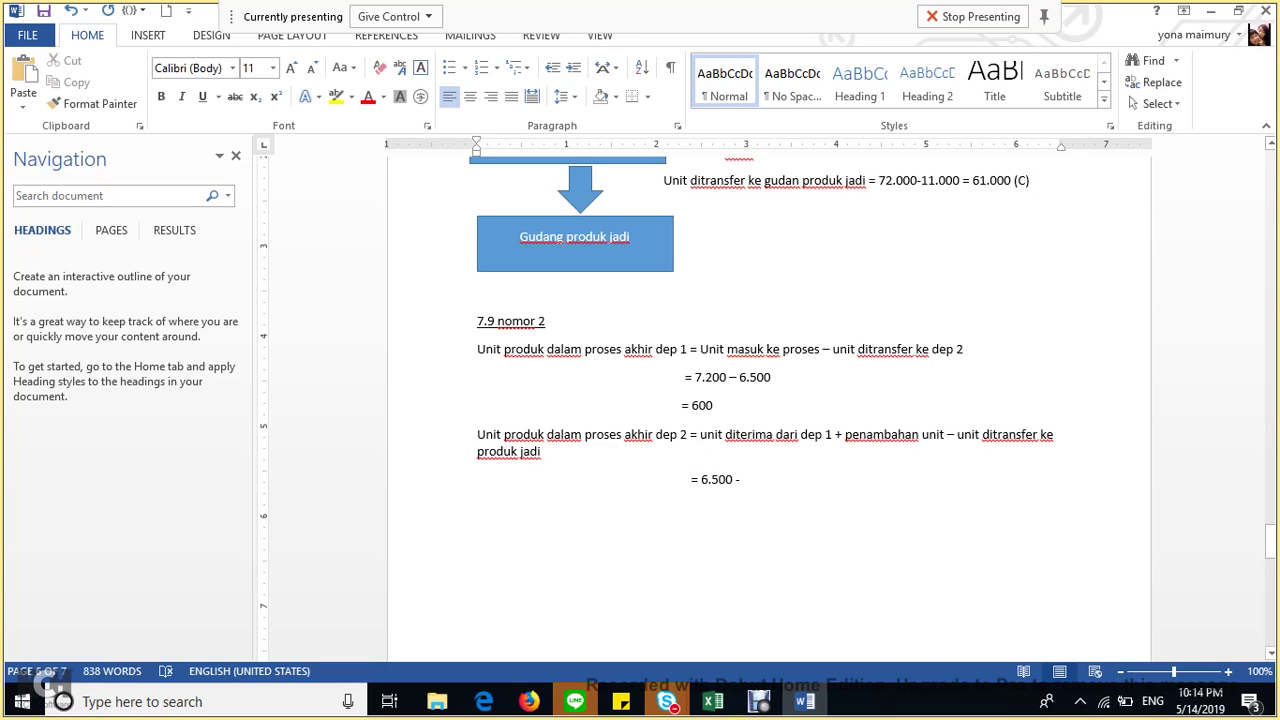
Change the calculation line under the dep 2 formula to "= 6.500 + 1500 – 7.400".
{"action": "left_click", "coordinate": [477, 451]}
{"action": "key", "text": "BackSpace"}
{"action": "key", "text": "BackSpace"}
{"action": "key", "text": "BackSpace"}
{"action": "type", "text": "+"}
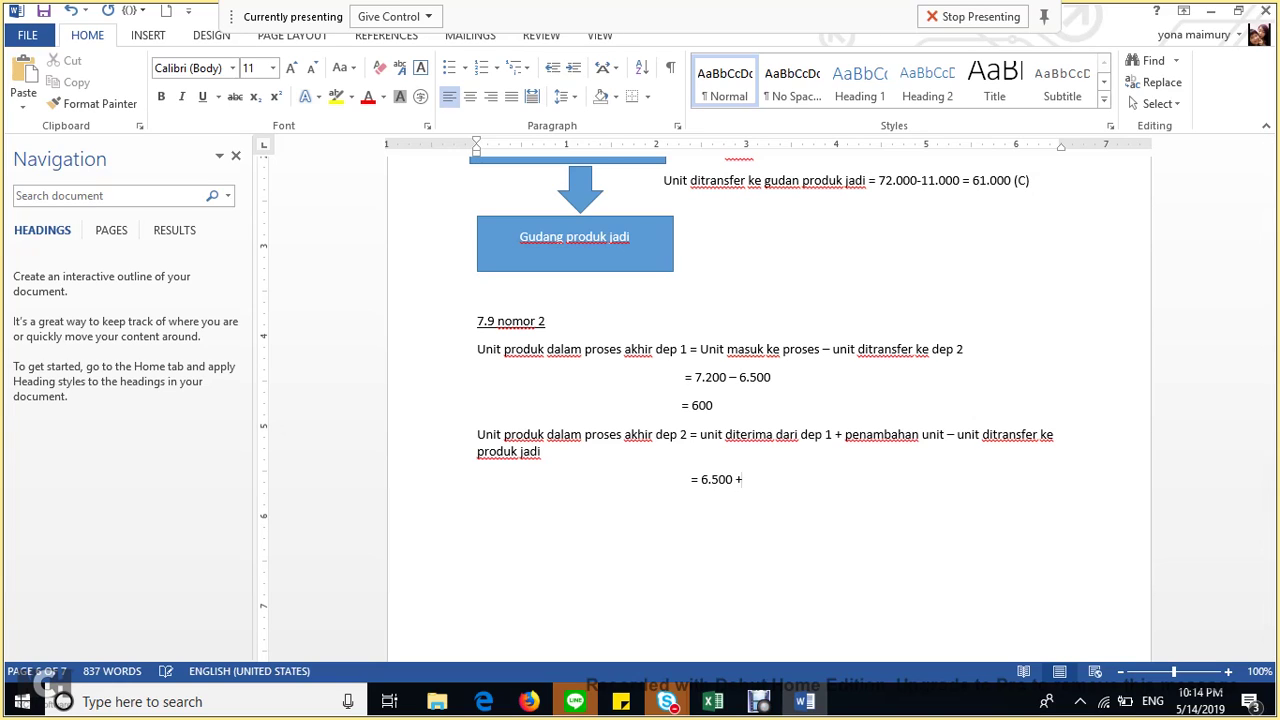
{"action": "type", "text": " 1500 -"}
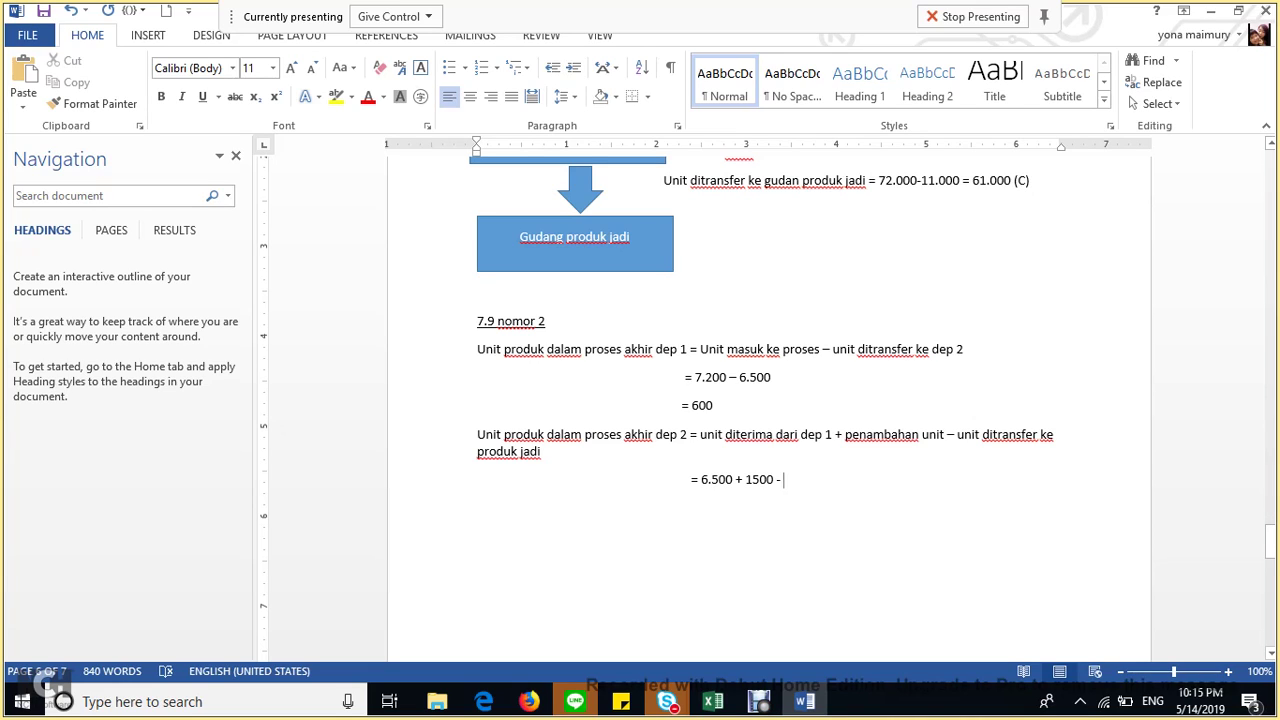
{"action": "type", "text": "7.400"}
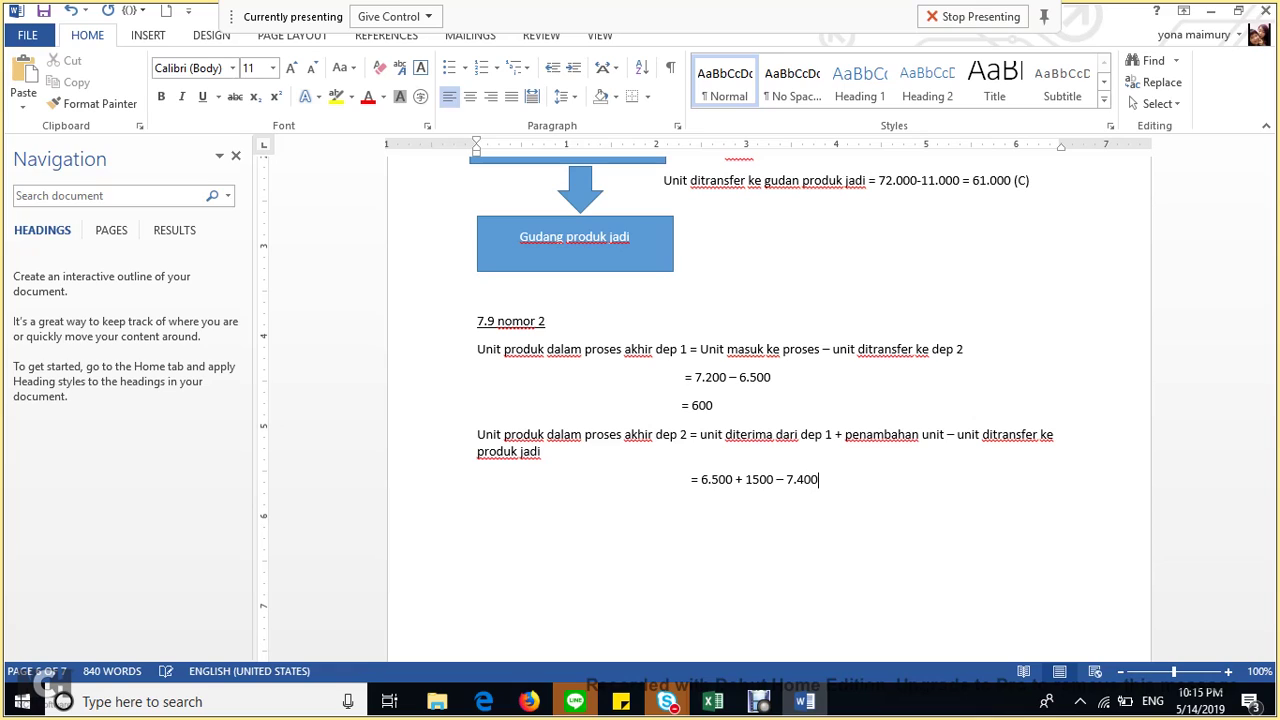
Write the result "= 600" below the dep 2 calculation, aligned with its equals sign, and start a new line.
{"action": "key", "text": "Tab"}
{"action": "key", "text": "Tab"}
{"action": "key", "text": "Tab"}
{"action": "key", "text": "Tab"}
{"action": "key", "text": "BackSpace"}
{"action": "type", "text": "= 600"}
{"action": "key", "text": "Return"}
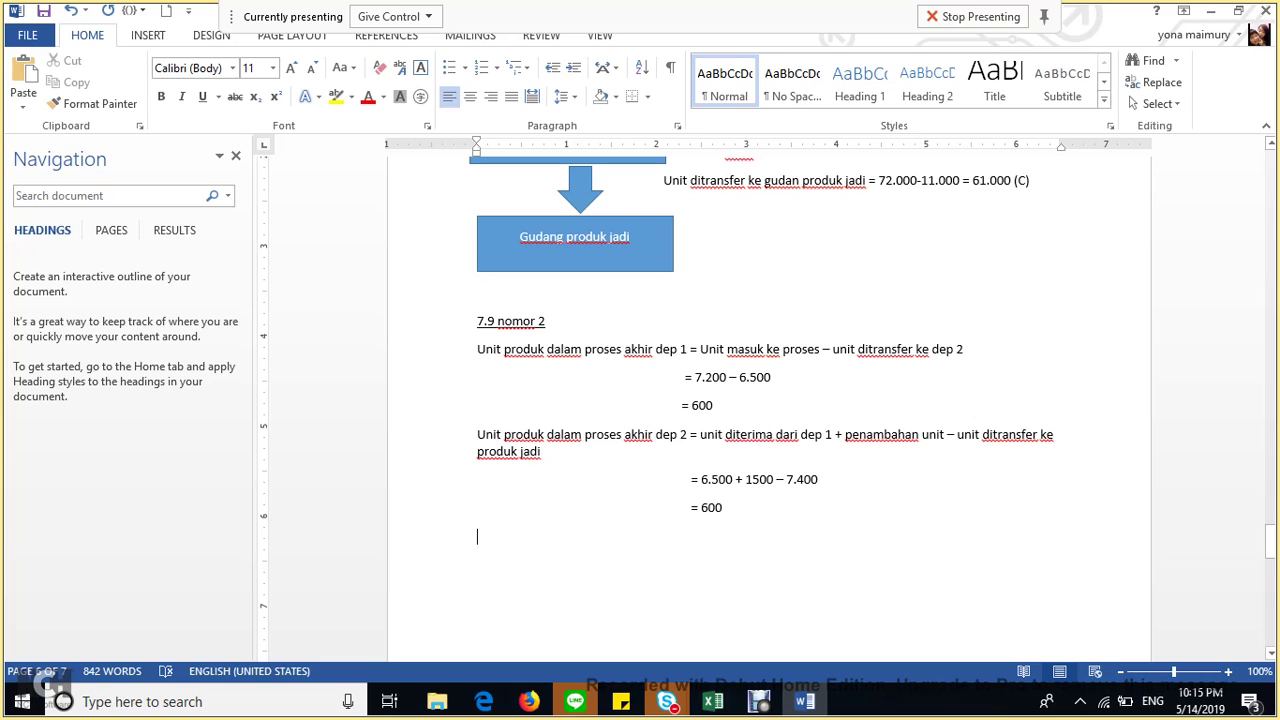
Correct the dep 1 result to 700 and return to the end of the dep 2 result.
{"action": "left_click_drag", "start_coordinate": [699, 405], "coordinate": [691, 405]}
{"action": "type", "text": "7"}
{"action": "left_click", "coordinate": [713, 405]}
{"action": "left_click", "coordinate": [722, 507]}
{"action": "scroll", "coordinate": [768, 400], "scroll_direction": "down", "scroll_amount": 4}
{"action": "scroll", "coordinate": [768, 400], "scroll_direction": "up", "scroll_amount": 4}
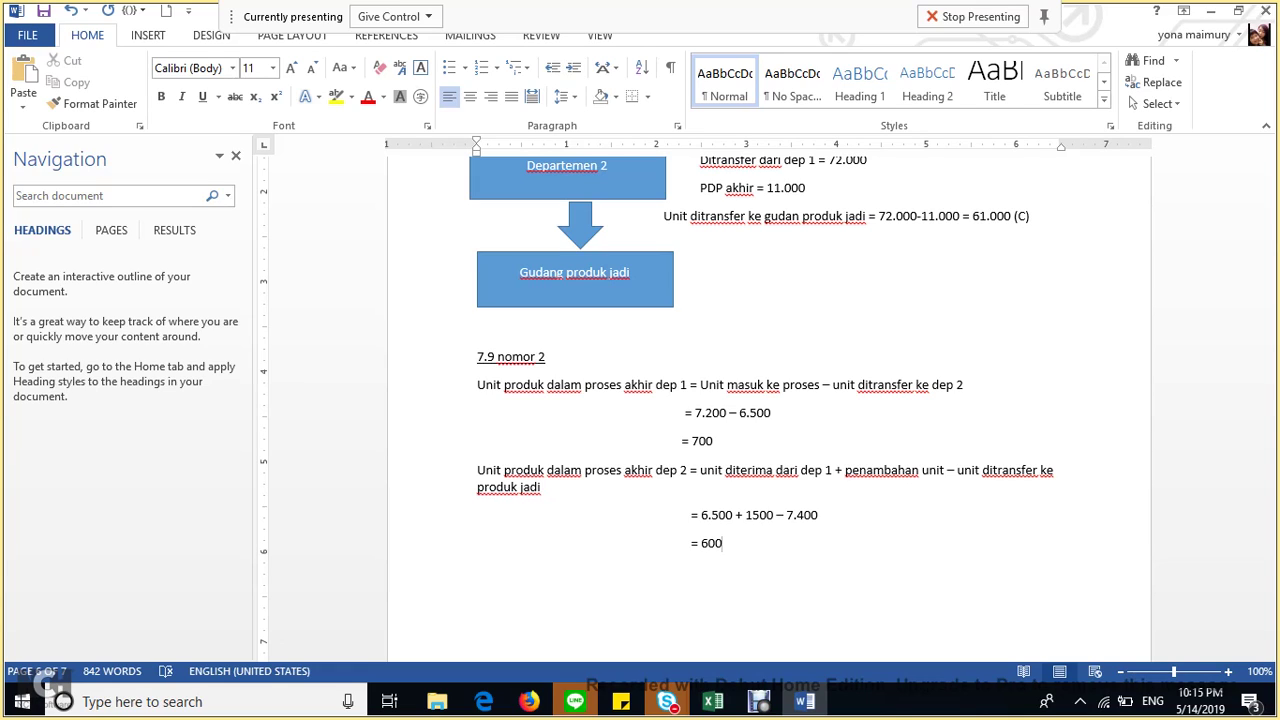
Add the underlined heading "7.11 nomor 3." below the dep 2 result.
{"action": "key", "text": "Return"}
{"action": "type", "text": "7.11 nomor"}
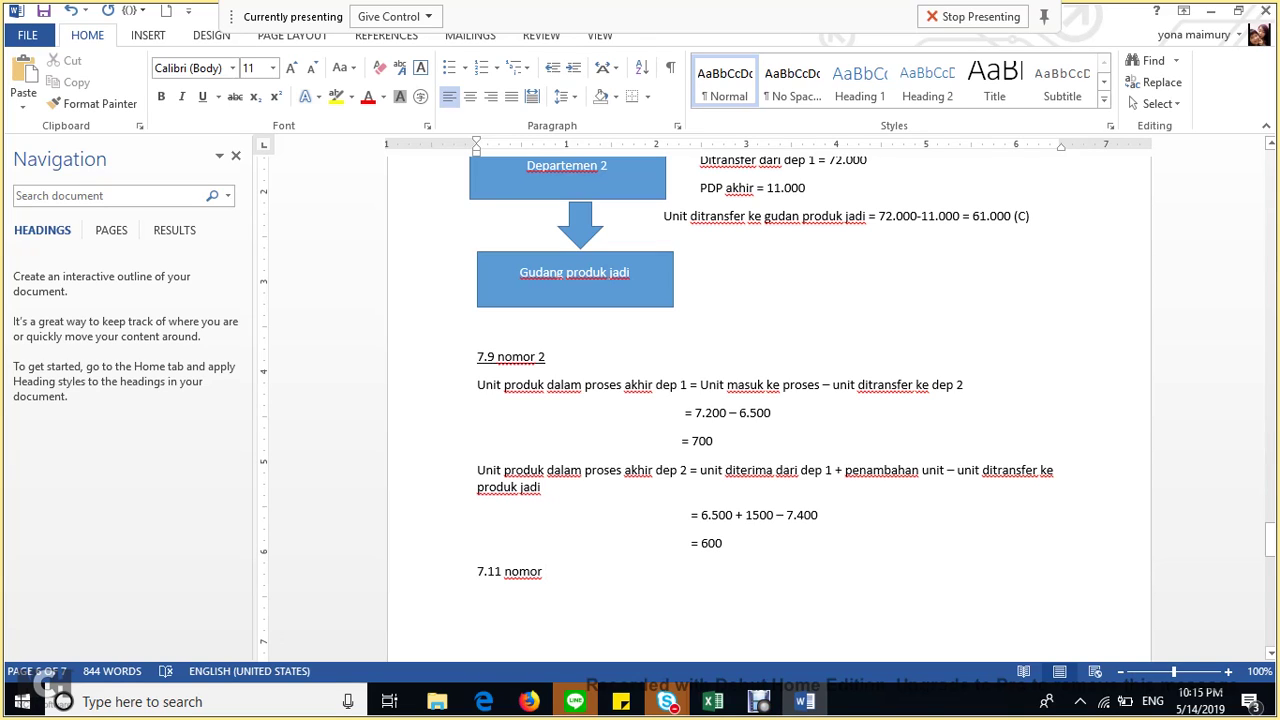
{"action": "type", "text": "3."}
{"action": "key", "text": "Return"}
{"action": "key", "text": "shift+Up"}
{"action": "key", "text": "shift+Up"}
{"action": "key", "text": "shift+Down"}
{"action": "key", "text": "ctrl+u"}
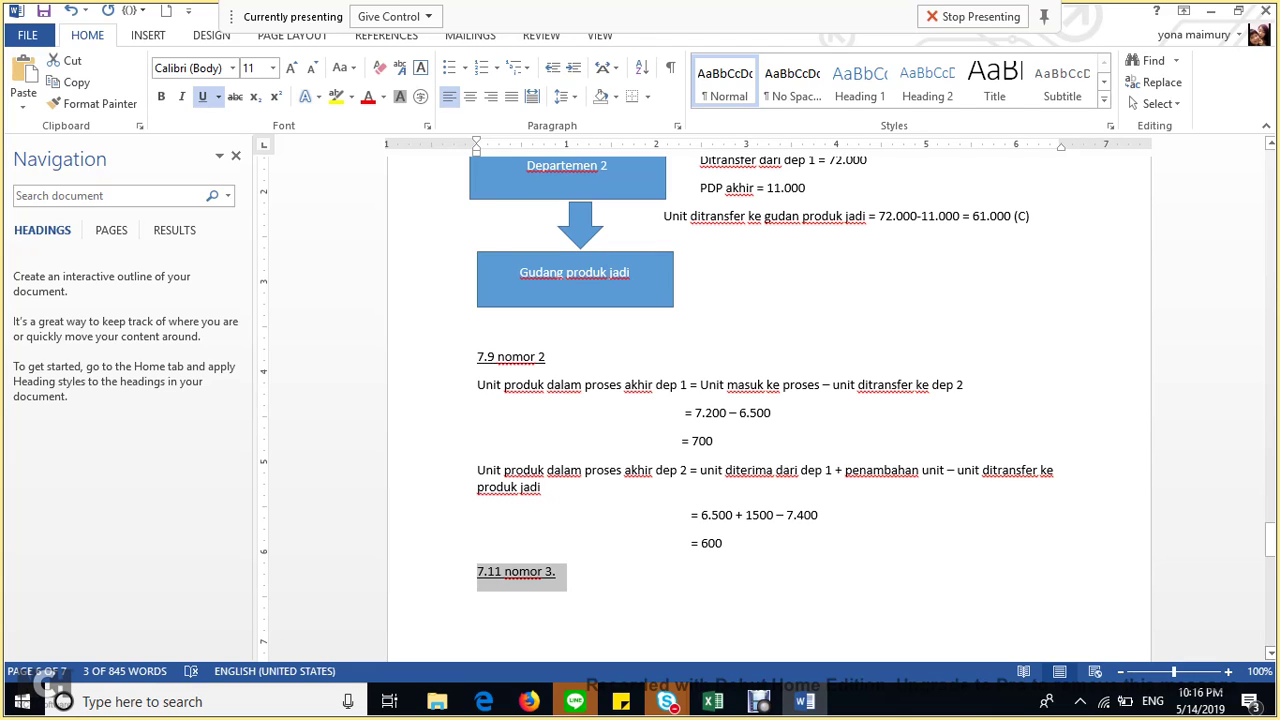
Switch to the Skype meeting window, look through its participant list, and return to the Word document.
{"action": "key", "text": "alt+Tab"}
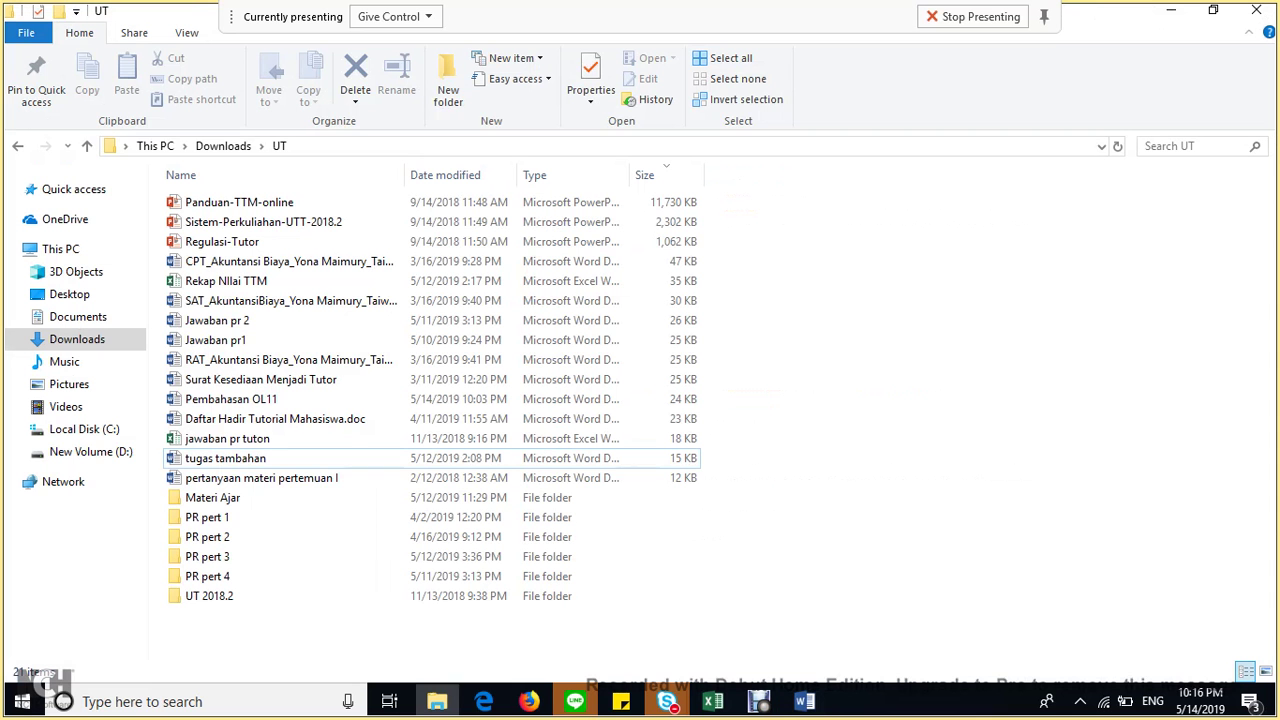
{"action": "left_click", "coordinate": [667, 701]}
{"action": "left_click", "coordinate": [735, 590]}
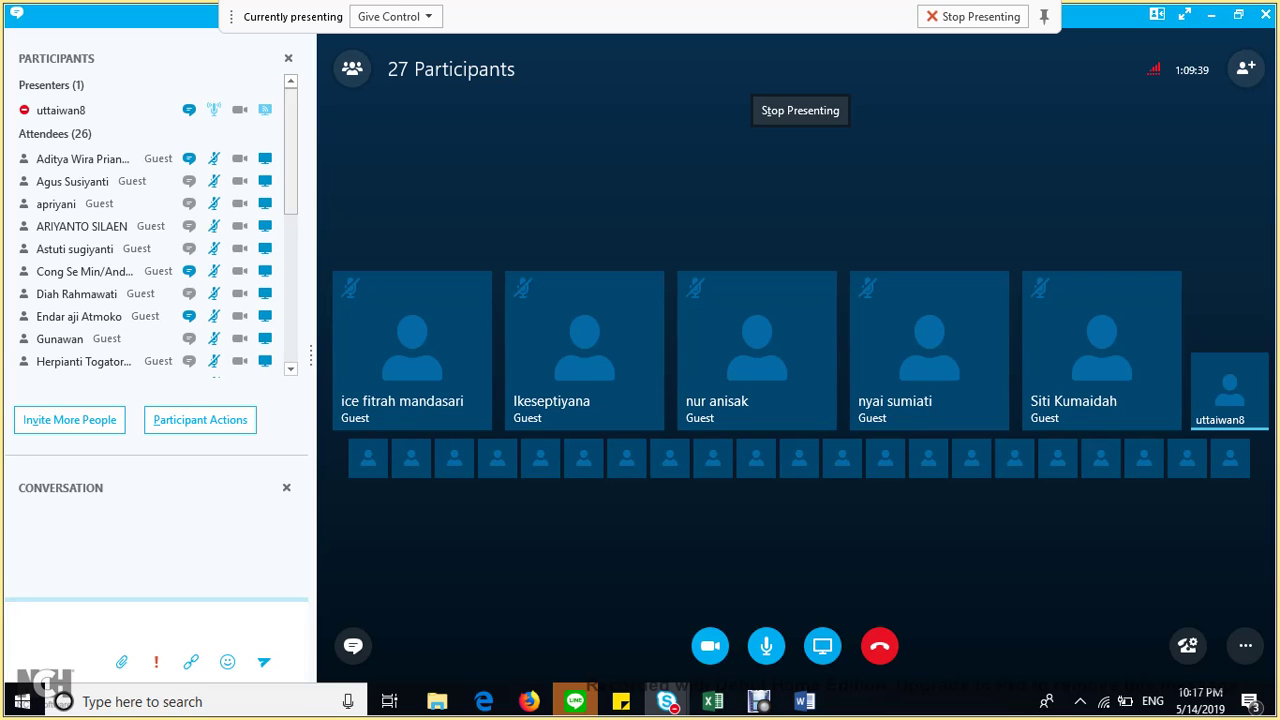
{"action": "scroll", "coordinate": [150, 230], "scroll_direction": "down", "scroll_amount": 1}
{"action": "scroll", "coordinate": [158, 225], "scroll_direction": "down", "scroll_amount": 5}
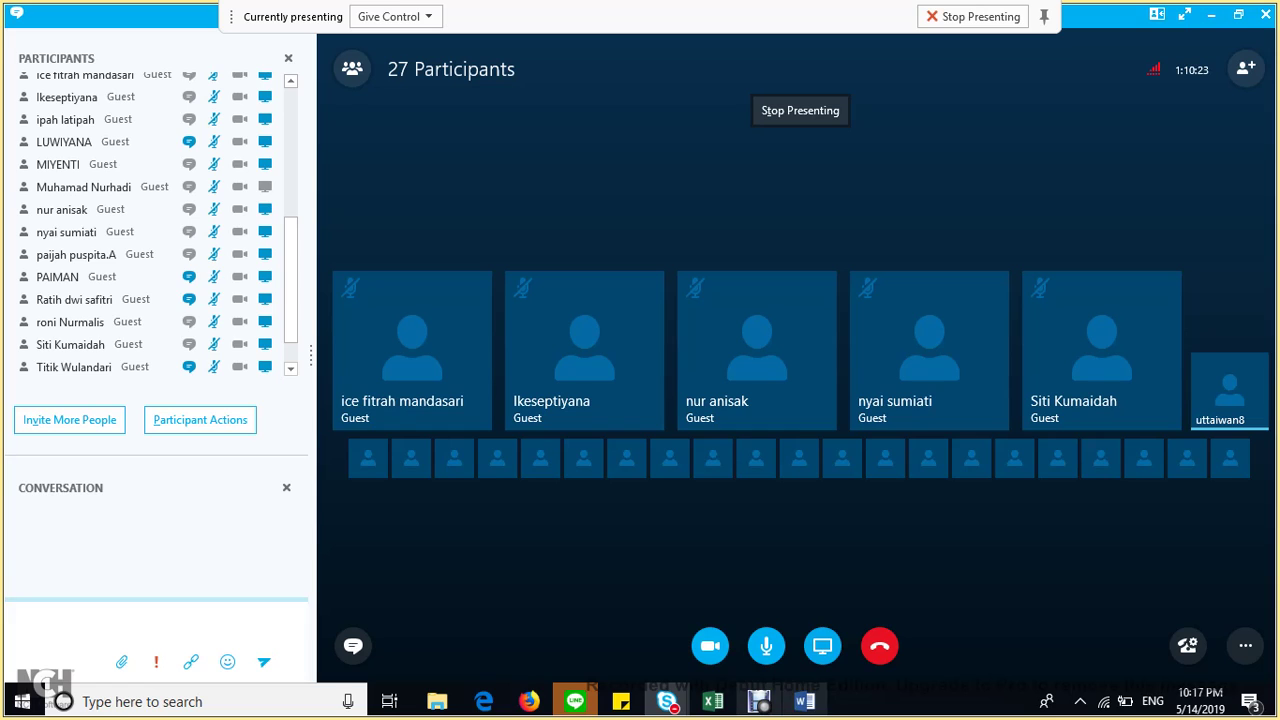
{"action": "left_click", "coordinate": [804, 701]}
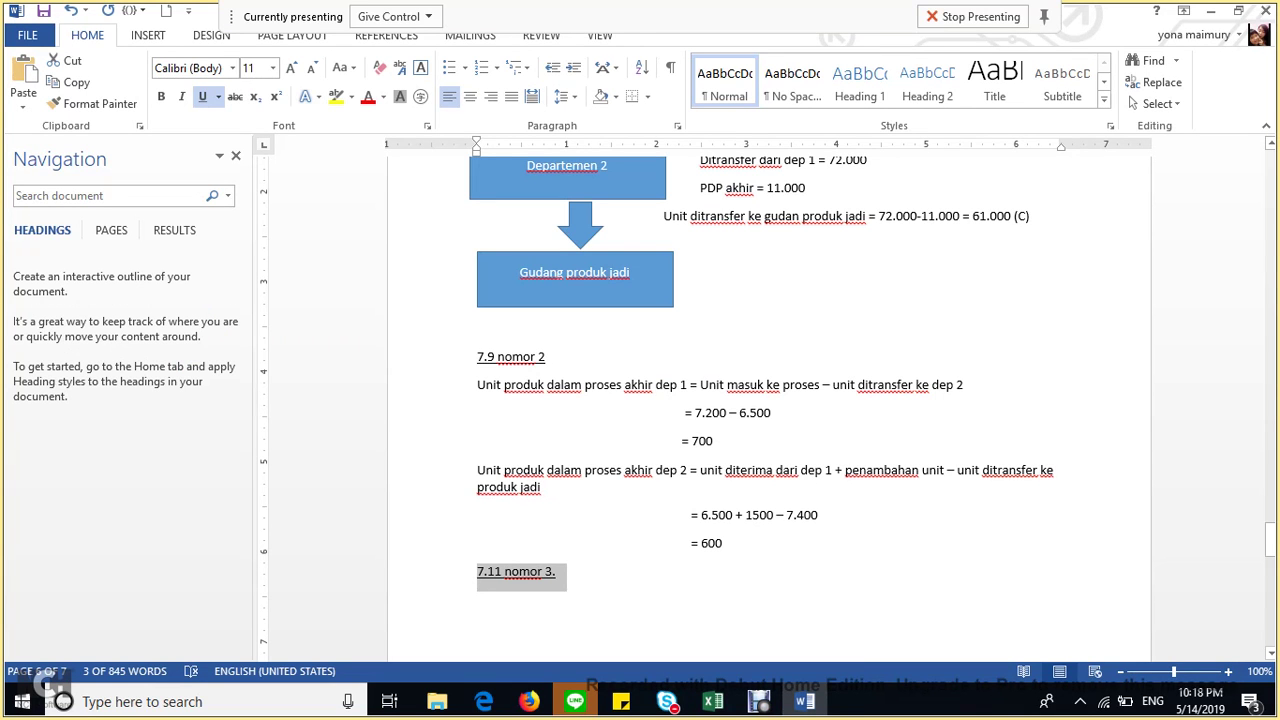
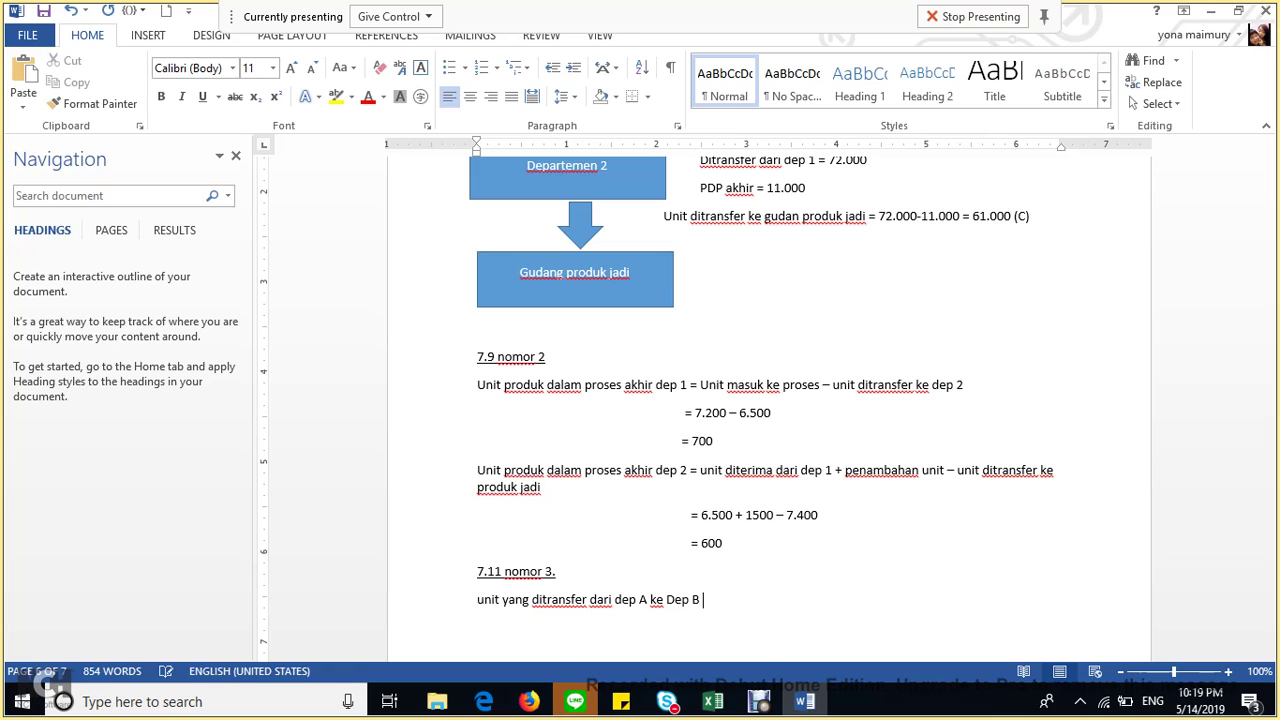
Complete the formula under 7.11 nomor 3 with "= unit yang diterima dep B dari dep A".
{"action": "type", "text": "unit yang diterima dari"}
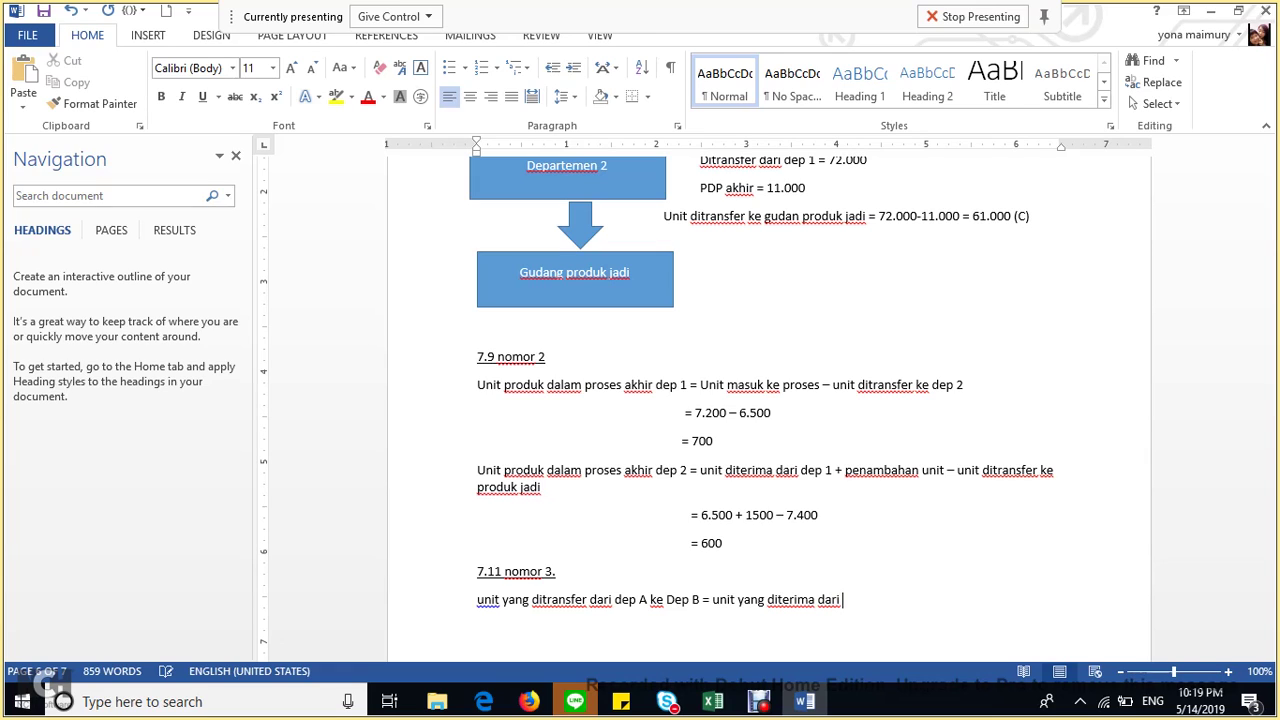
{"action": "type", "text": " de"}
{"action": "key", "text": "BackSpace"}
{"action": "key", "text": "BackSpace"}
{"action": "key", "text": "BackSpace"}
{"action": "key", "text": "BackSpace"}
{"action": "key", "text": "BackSpace"}
{"action": "key", "text": "BackSpace"}
{"action": "key", "text": "BackSpace"}
{"action": "type", "text": "dep B dari dep A"}
Write the answer "= 45.000 (B)" on the next line, aligned under the formula's equals sign.
{"action": "key", "text": "Return"}
{"action": "key", "text": "Tab"}
{"action": "key", "text": "Tab"}
{"action": "key", "text": "Tab"}
{"action": "key", "text": "Tab"}
{"action": "key", "text": "Tab"}
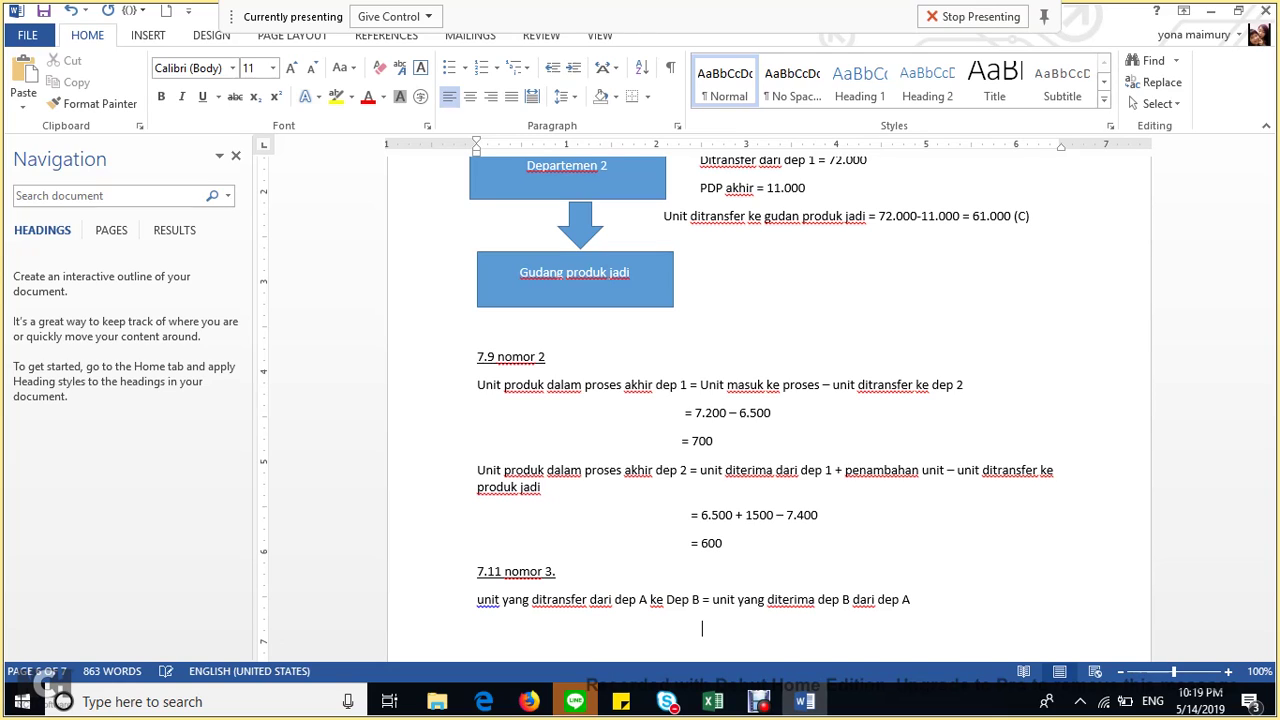
{"action": "type", "text": "= 45.000"}
{"action": "key", "text": "Return"}
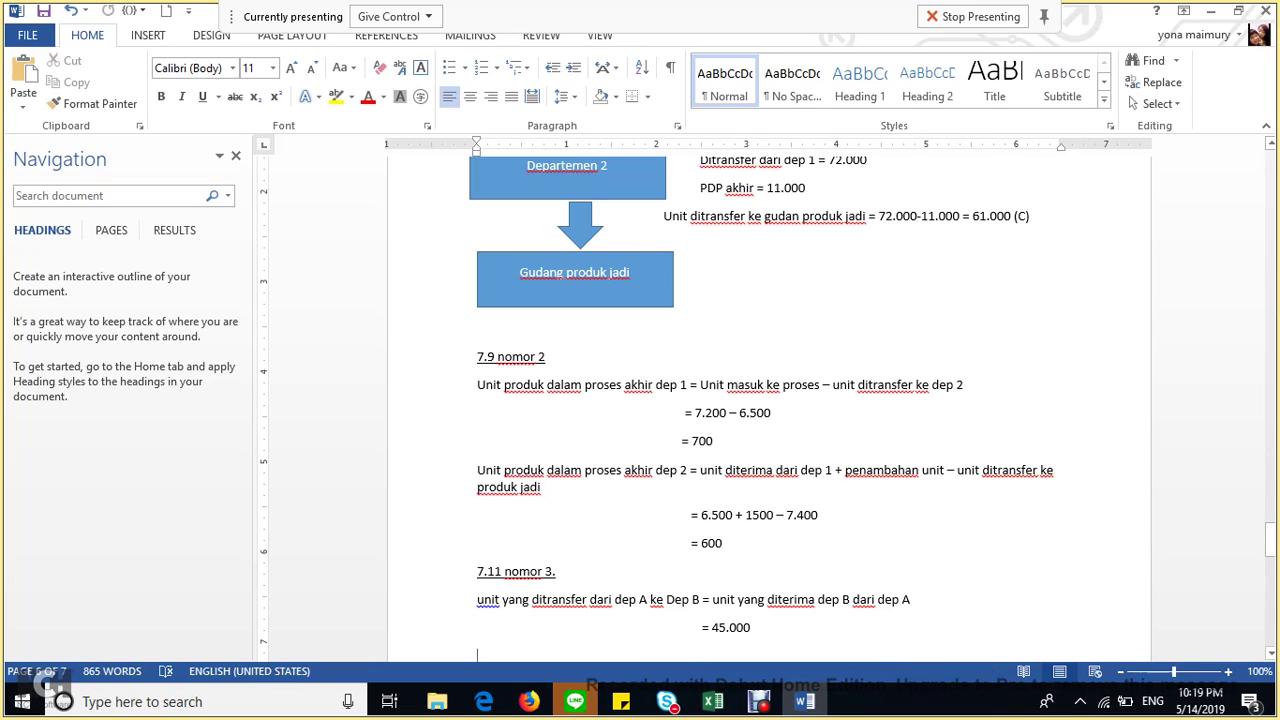
{"action": "key", "text": "BackSpace"}
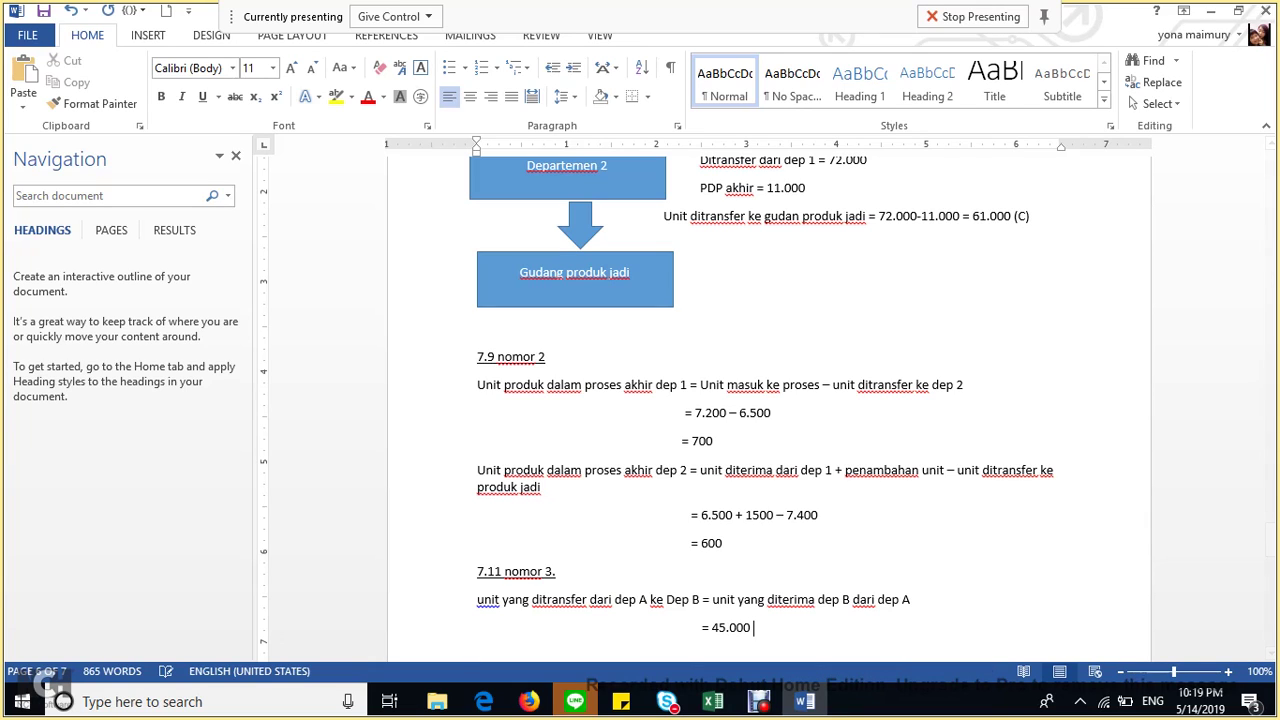
{"action": "type", "text": "(B)"}
{"action": "key", "text": "Return"}
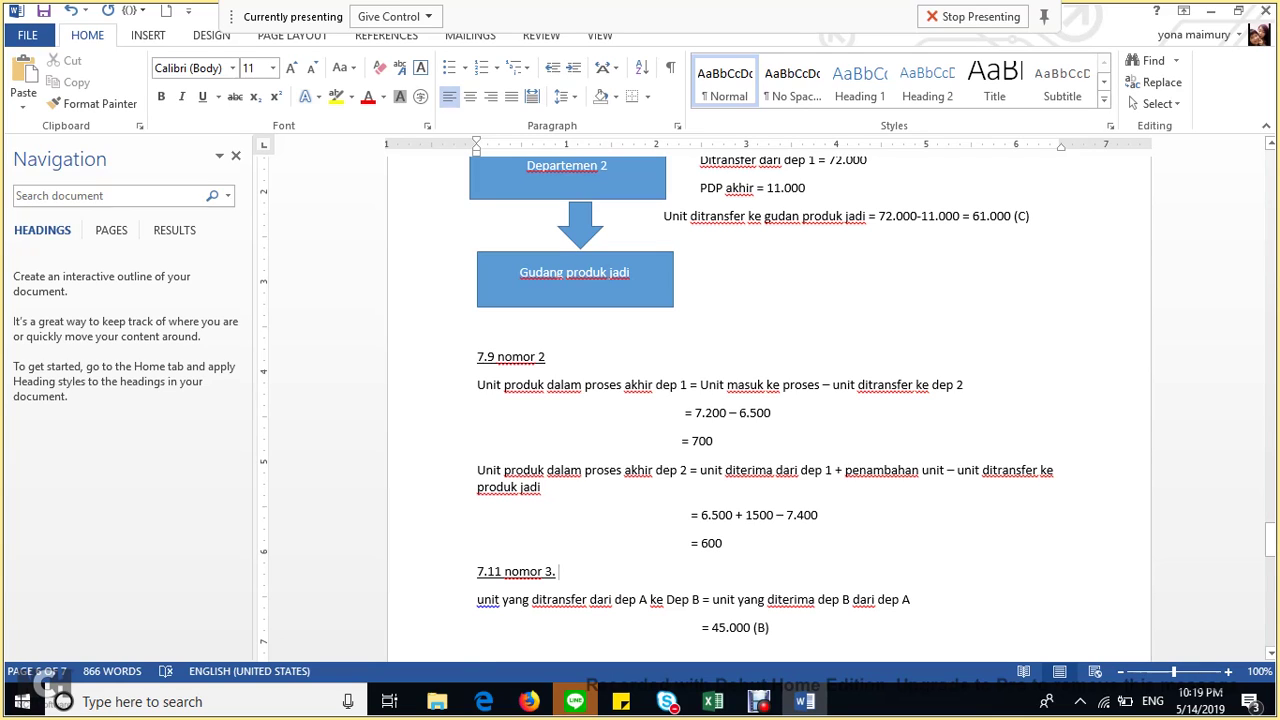
Copy the "7.11 nomor 3." heading to the end of the document and change it to "7.11 nomor 4".
{"action": "left_click_drag", "start_coordinate": [558, 571], "coordinate": [477, 571]}
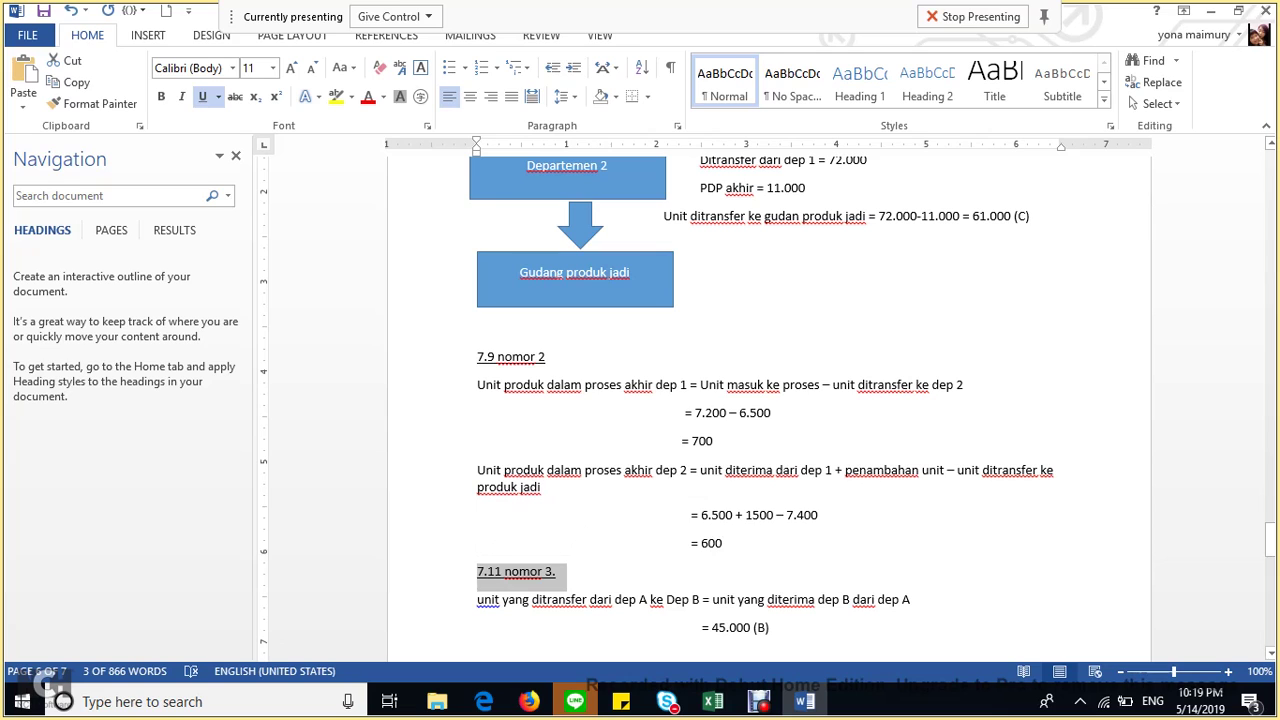
{"action": "key", "text": "ctrl+c"}
{"action": "key", "text": "ctrl+End"}
{"action": "key", "text": "ctrl+v"}
{"action": "key", "text": "Return"}
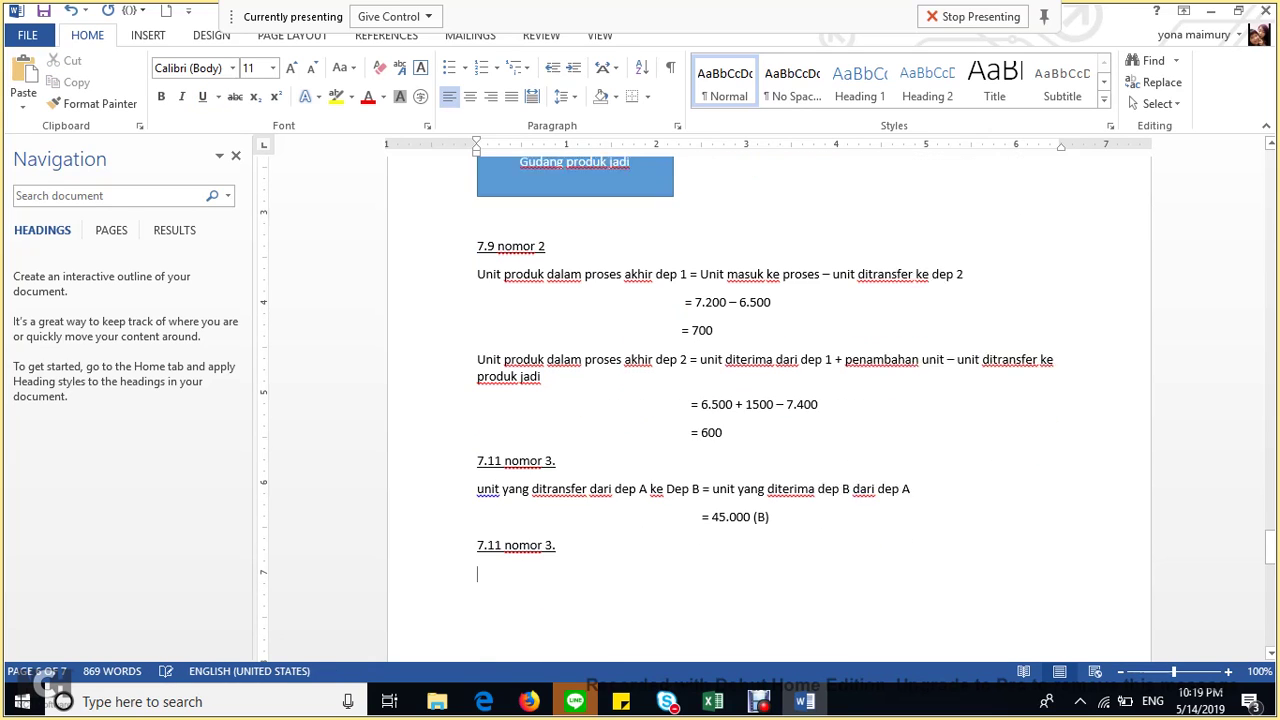
{"action": "key", "text": "BackSpace"}
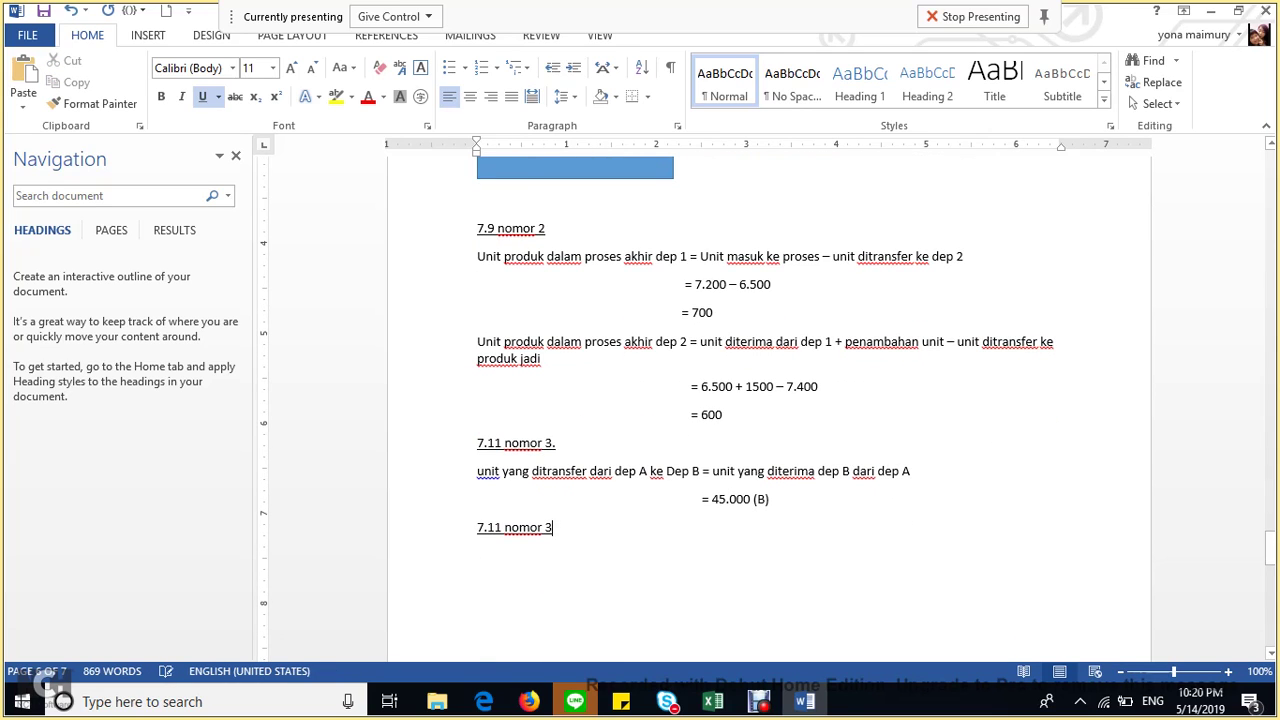
{"action": "key", "text": "BackSpace"}
{"action": "type", "text": "4"}
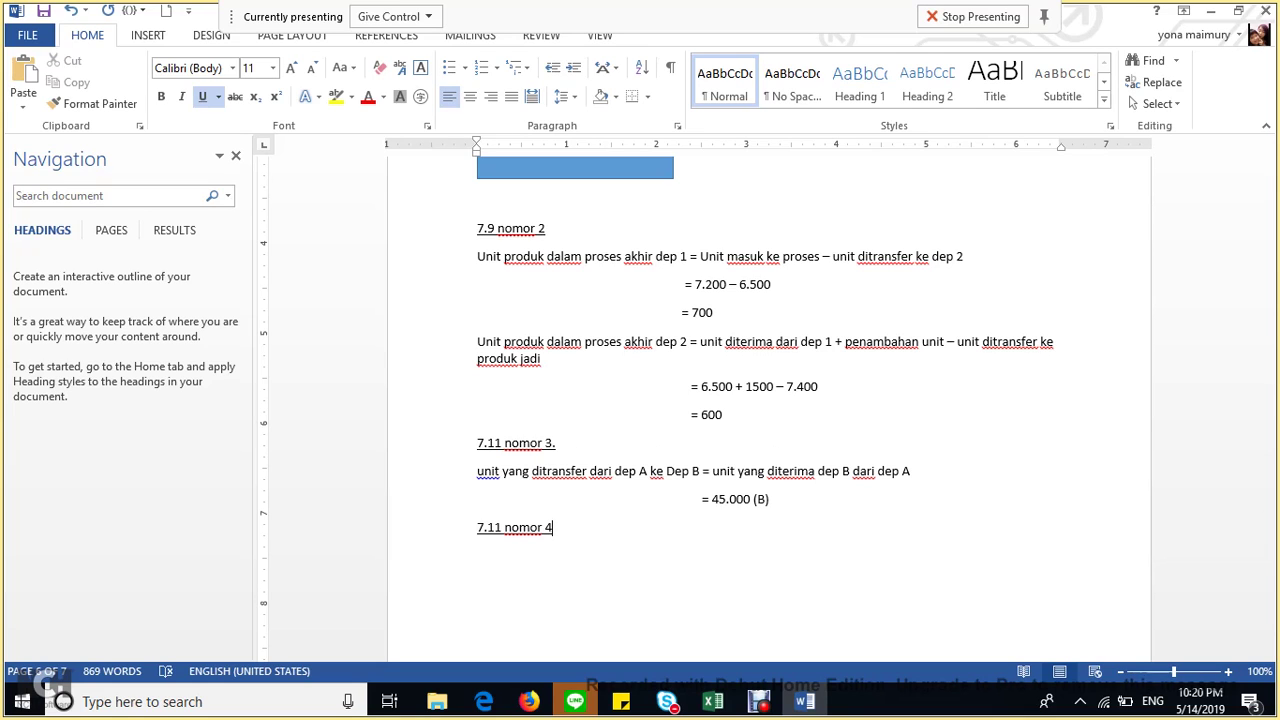
Write "Pdp akhir dep A = 52.000-45.000" without underline below the 7.11 nomor 4 heading.
{"action": "scroll", "coordinate": [768, 400], "scroll_direction": "down", "scroll_amount": 2}
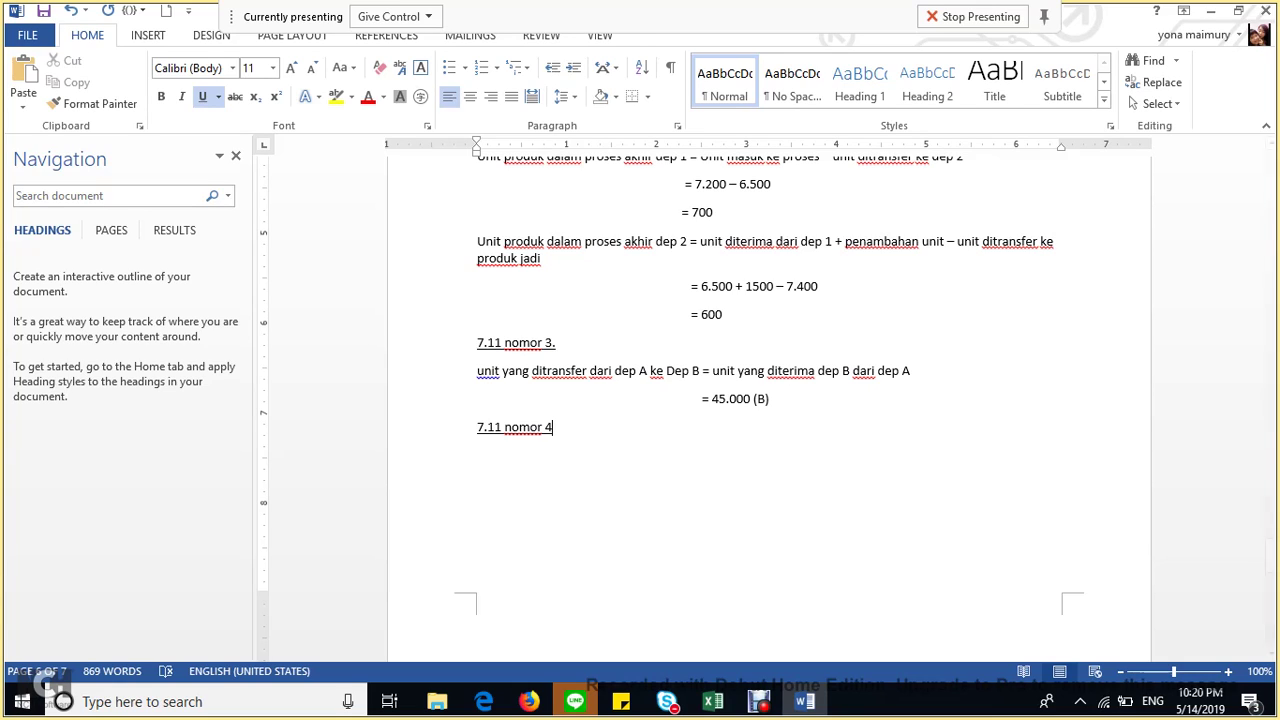
{"action": "key", "text": "Return"}
{"action": "key", "text": "ctrl+u"}
{"action": "type", "text": "p"}
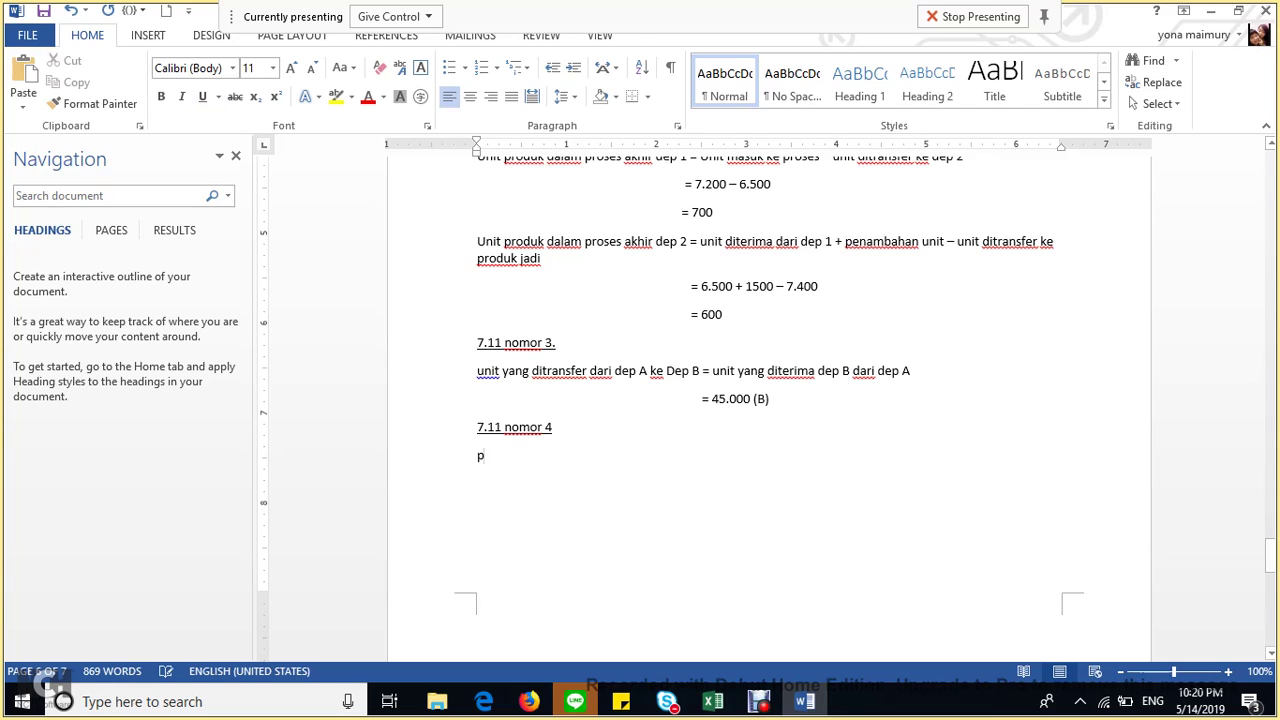
{"action": "type", "text": "dp a"}
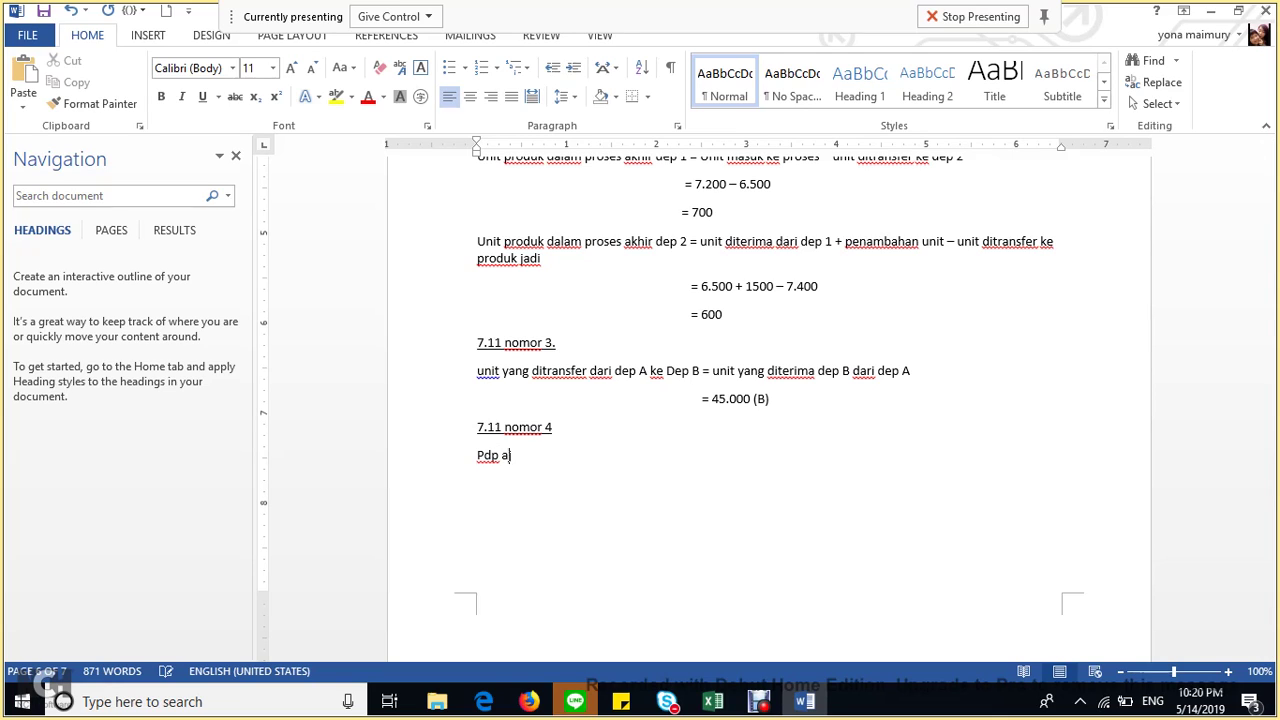
{"action": "type", "text": "khir dep A = 52.000"}
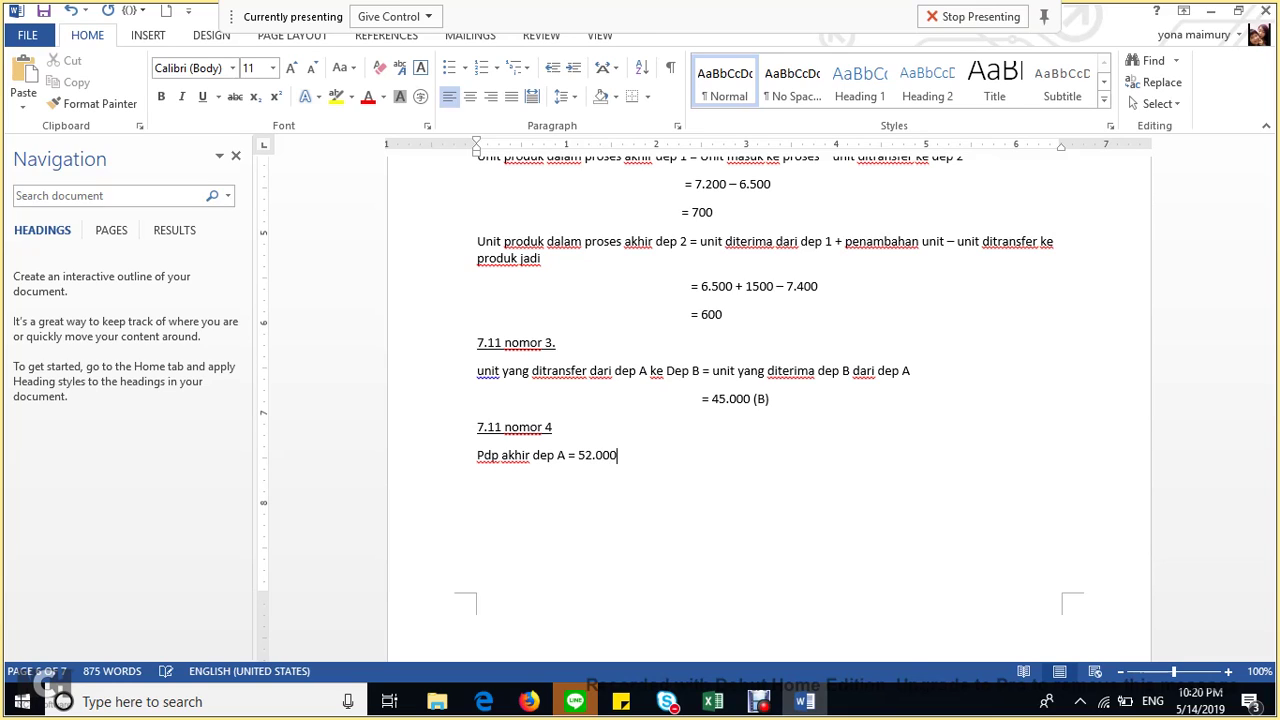
{"action": "type", "text": "-45.000"}
Write the indented answer "= 7.000 (B)" below the Pdp akhir dep A calculation and start a new line.
{"action": "key", "text": "Return"}
{"action": "key", "text": "Tab"}
{"action": "key", "text": "Tab"}
{"action": "type", "text": "= 7.000 (B)"}
{"action": "key", "text": "Return"}
Copy the "7.11 nomor 4" heading below the 7.000 answer and change it to "7.11 nomor 5".
{"action": "triple_click", "coordinate": [543, 427]}
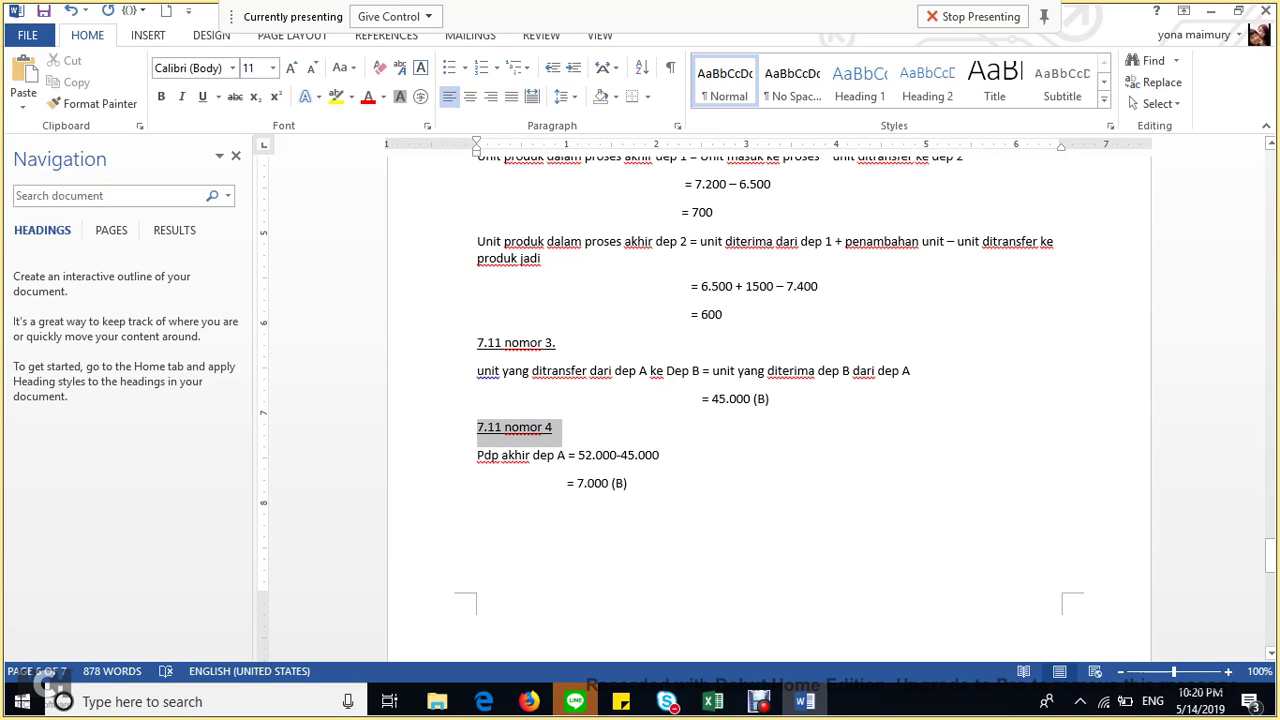
{"action": "key", "text": "ctrl+c"}
{"action": "left_click", "coordinate": [478, 511]}
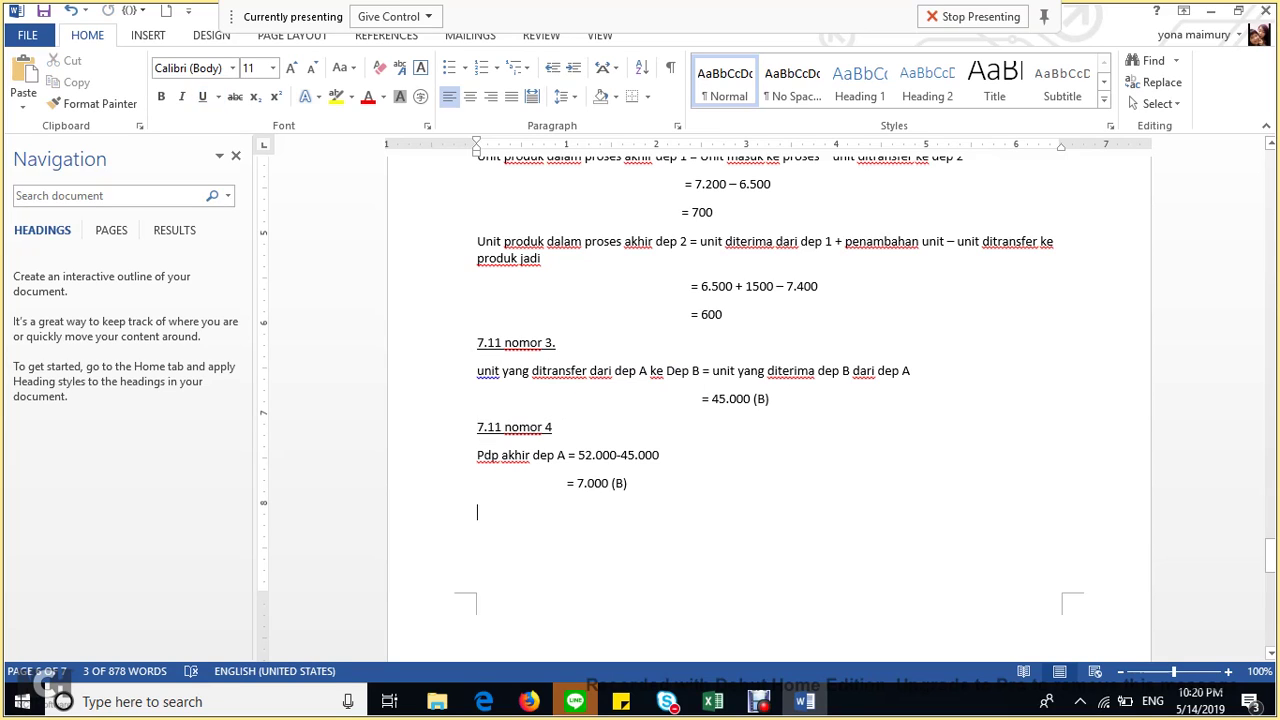
{"action": "key", "text": "ctrl+v"}
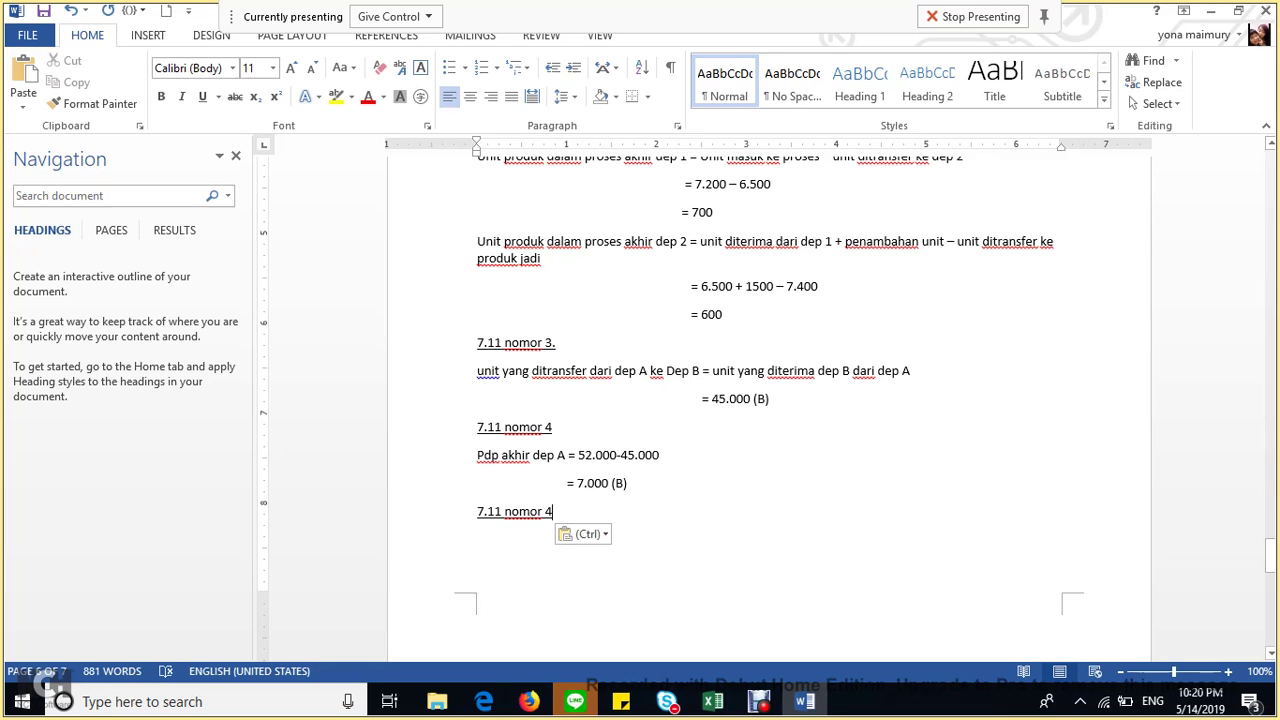
{"action": "key", "text": "BackSpace"}
{"action": "type", "text": "5"}
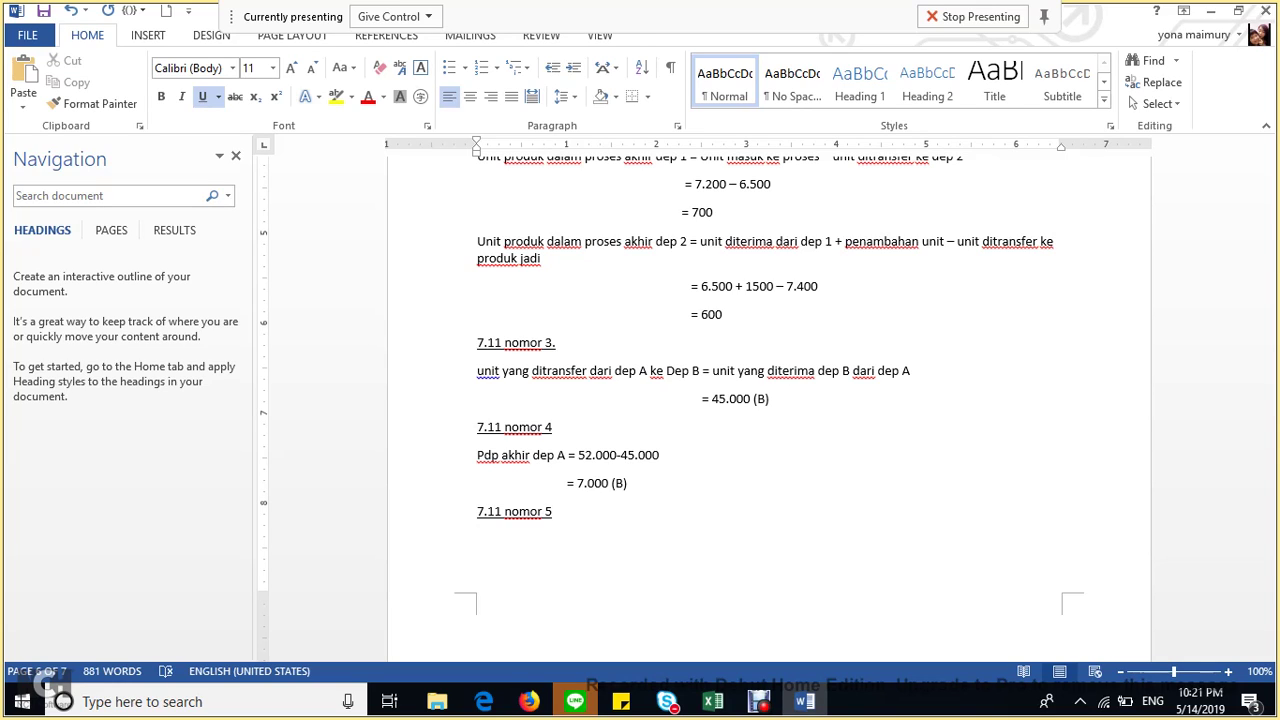
{"action": "type", "text": "TAMBAH"}
{"action": "key", "text": "BackSpace"}
{"action": "key", "text": "BackSpace"}
{"action": "key", "text": "BackSpace"}
{"action": "key", "text": "BackSpace"}
{"action": "key", "text": "BackSpace"}
{"action": "key", "text": "BackSpace"}
Write "Tambahan unit ke proses di dep B" without underline below the 7.11 nomor 5 heading.
{"action": "key", "text": "ctrl+u"}
{"action": "type", "text": "TAM"}
{"action": "key", "text": "BackSpace"}
{"action": "key", "text": "BackSpace"}
{"action": "key", "text": "BackSpace"}
{"action": "type", "text": "tambahan unit "}
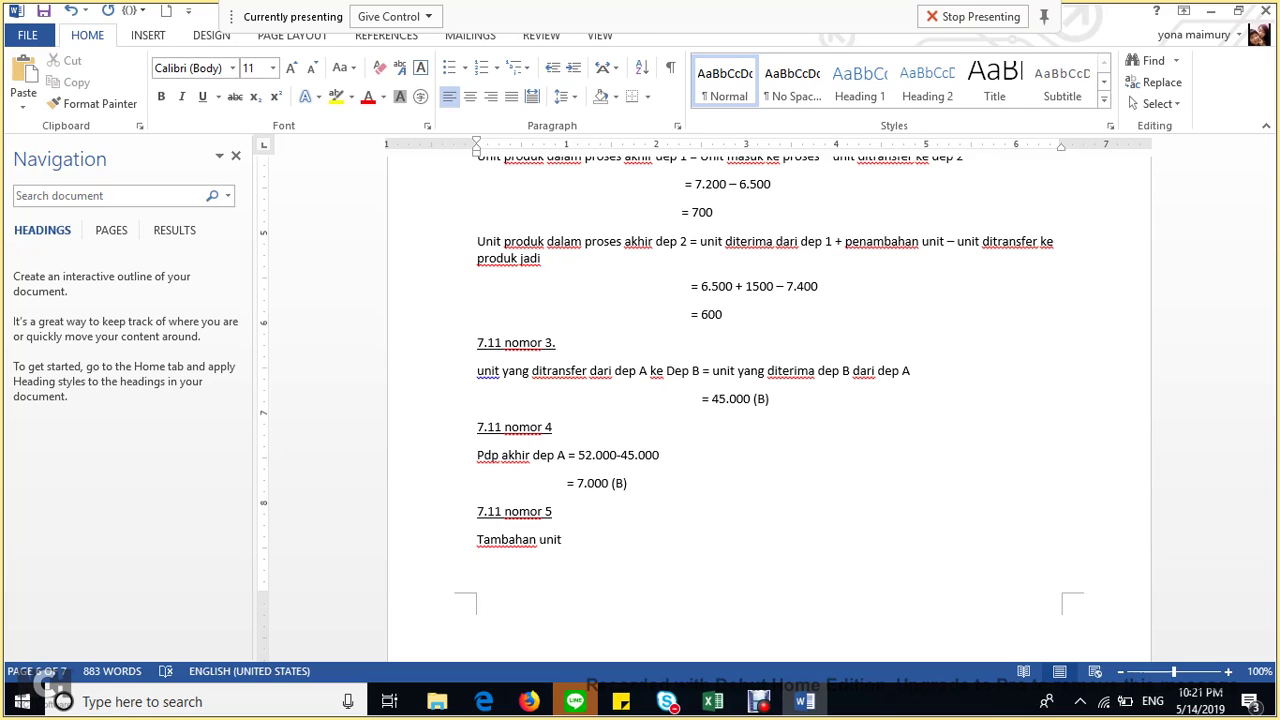
{"action": "type", "text": "ke proses di dep B "}
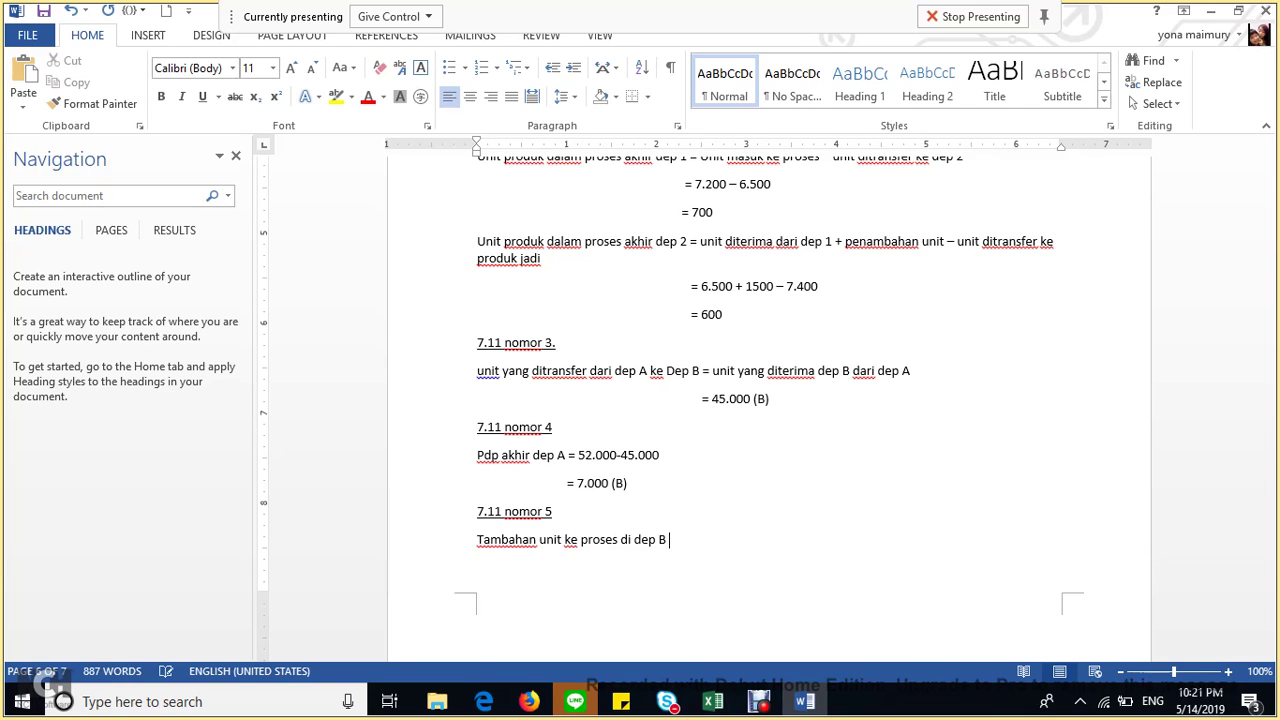
Add the calculation "= (12.000 + 43.000 ) – 45.000" after "Tambahan unit ke proses di dep B".
{"action": "type", "text": "= (12.000 + 43.000"}
{"action": "type", "text": "+"}
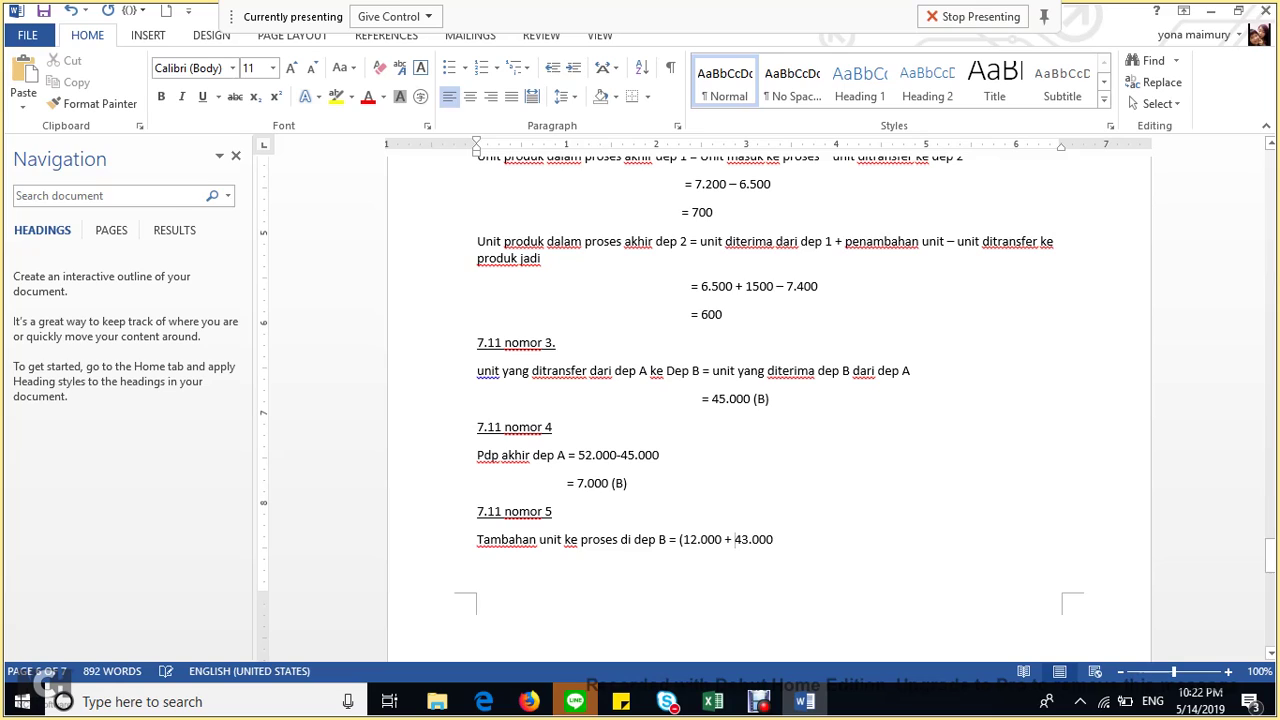
{"action": "key", "text": "End"}
{"action": "type", "text": ")"}
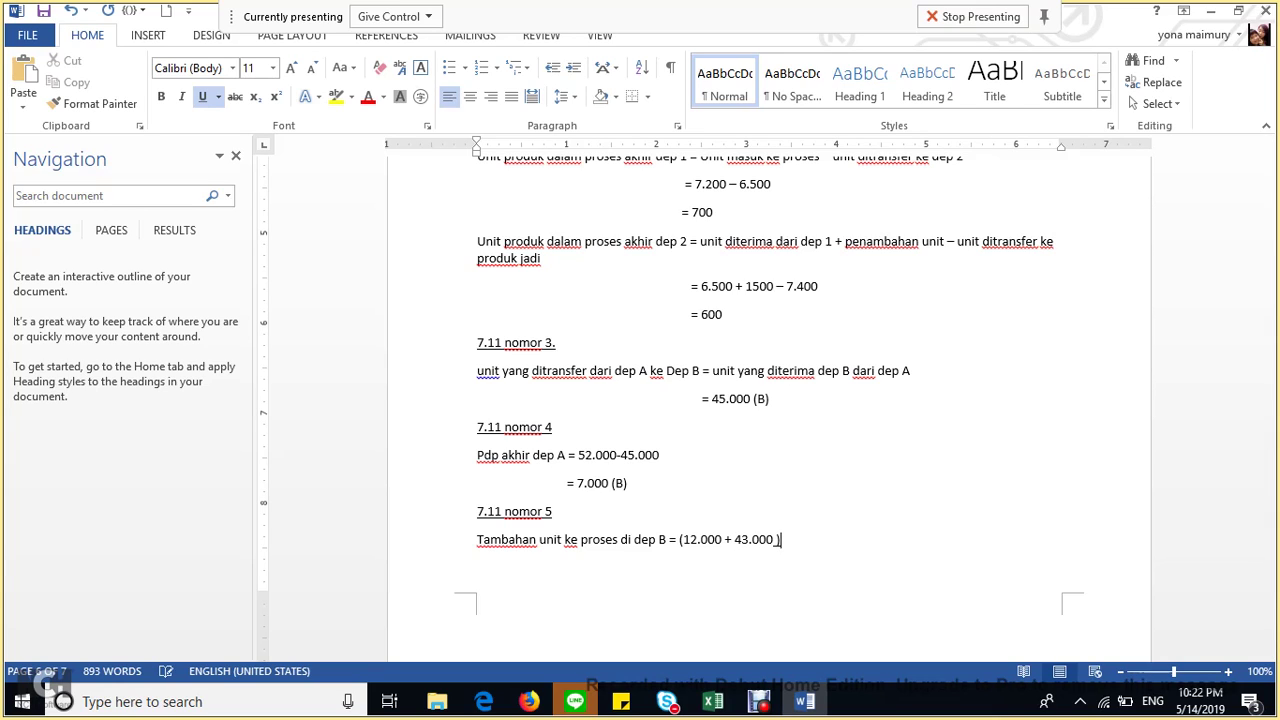
{"action": "key", "text": "BackSpace"}
{"action": "type", "text": ")"}
{"action": "type", "text": " -"}
{"action": "type", "text": " 45.000"}
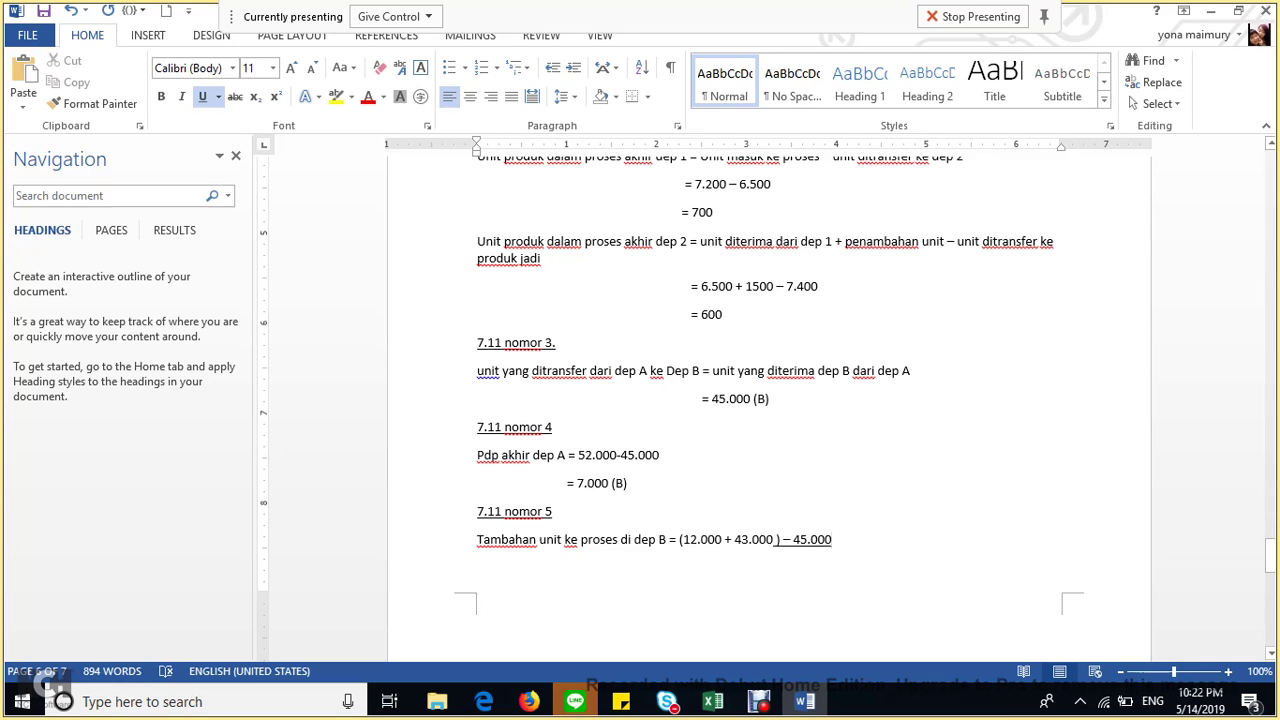
Remove the underline from the closing part of the Tambahan unit calculation, ") – 45.000".
{"action": "left_click_drag", "start_coordinate": [832, 540], "coordinate": [751, 540]}
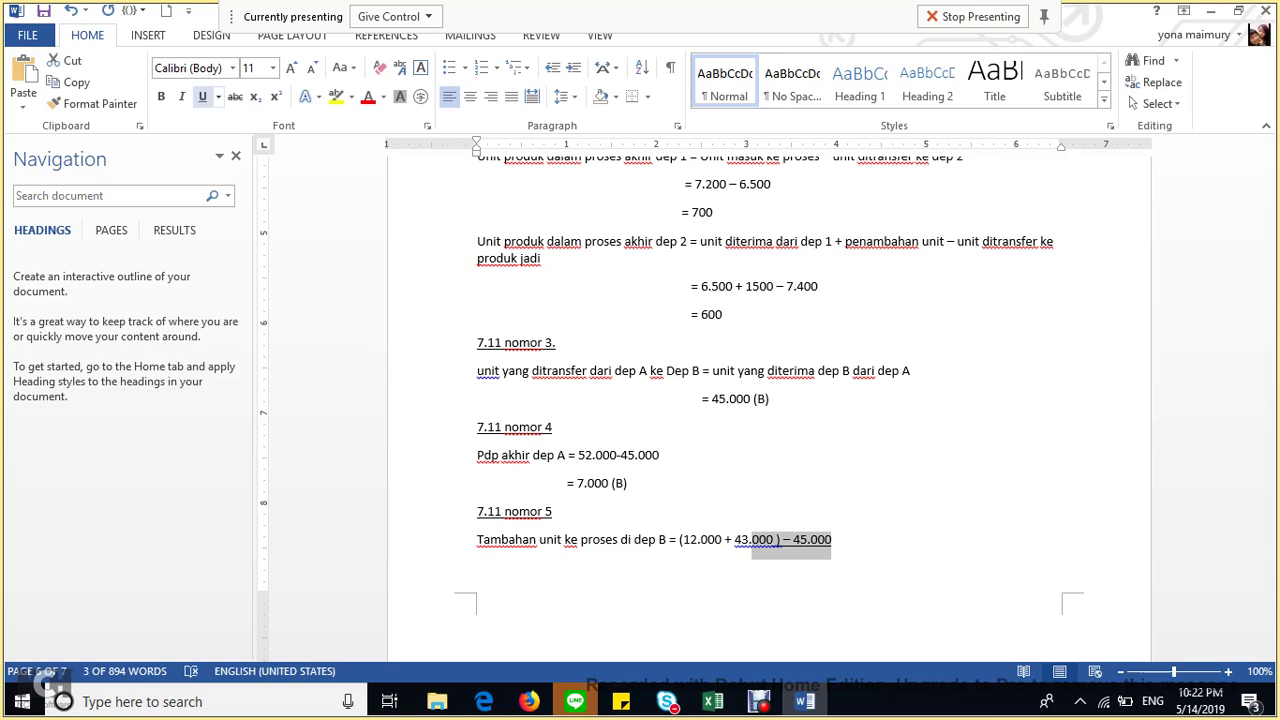
{"action": "key", "text": "ctrl+u"}
{"action": "key", "text": "ctrl+u"}
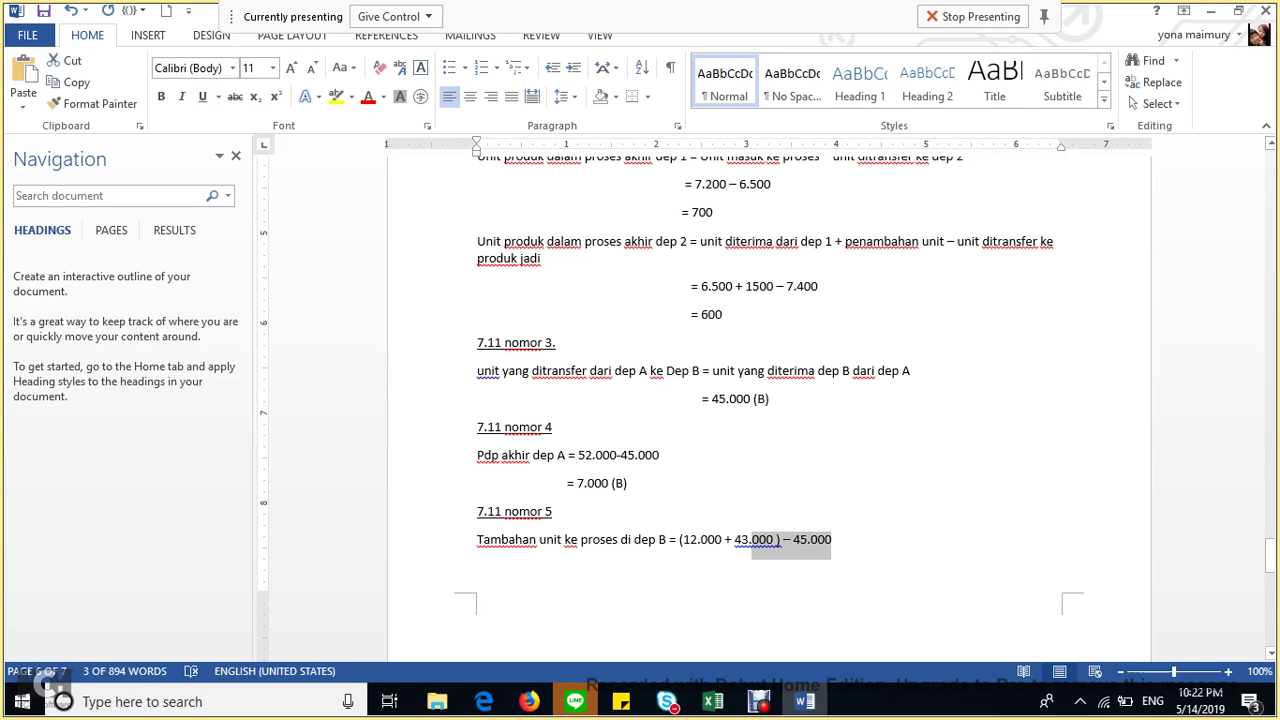
{"action": "left_click", "coordinate": [835, 540]}
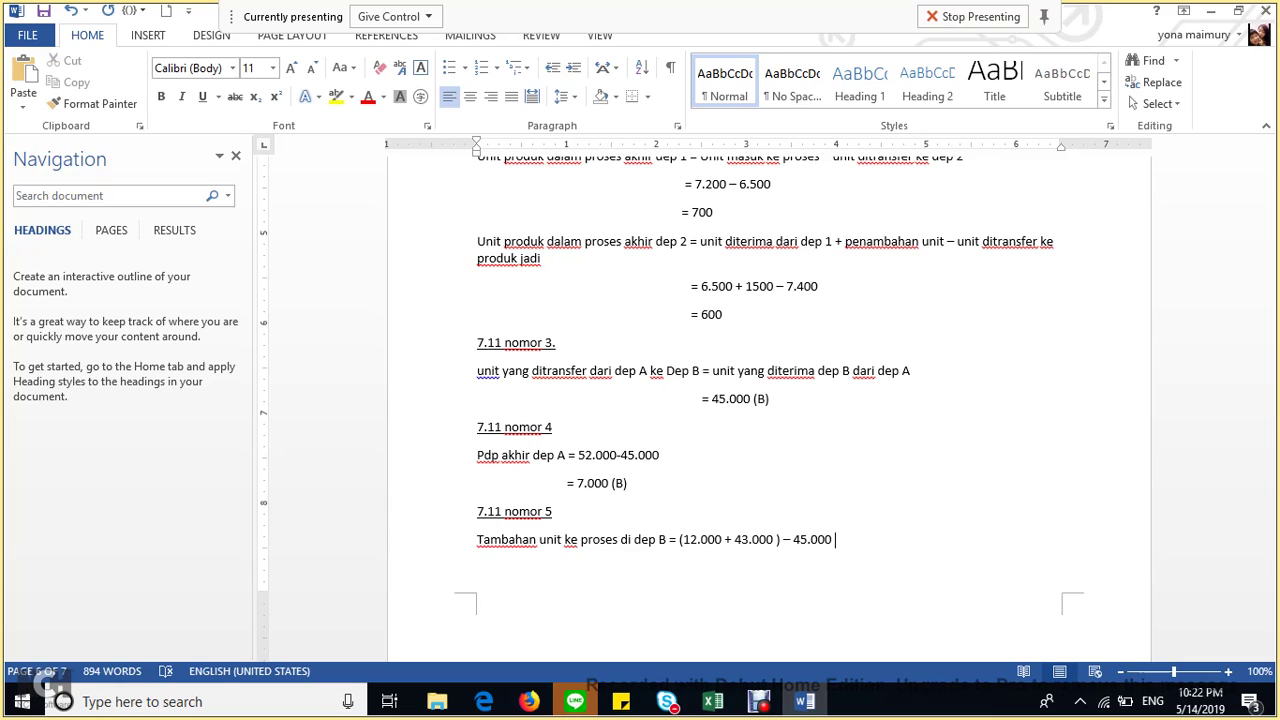
Write the indented answer "= 10.000 (C)" on a new line below the Tambahan unit calculation.
{"action": "key", "text": "Return"}
{"action": "key", "text": "Tab"}
{"action": "key", "text": "Tab"}
{"action": "key", "text": "Tab"}
{"action": "key", "text": "Tab"}
{"action": "key", "text": "Tab"}
{"action": "type", "text": "= 10.00"}
{"action": "type", "text": "(C)"}
{"action": "key", "text": "ctrl+z"}
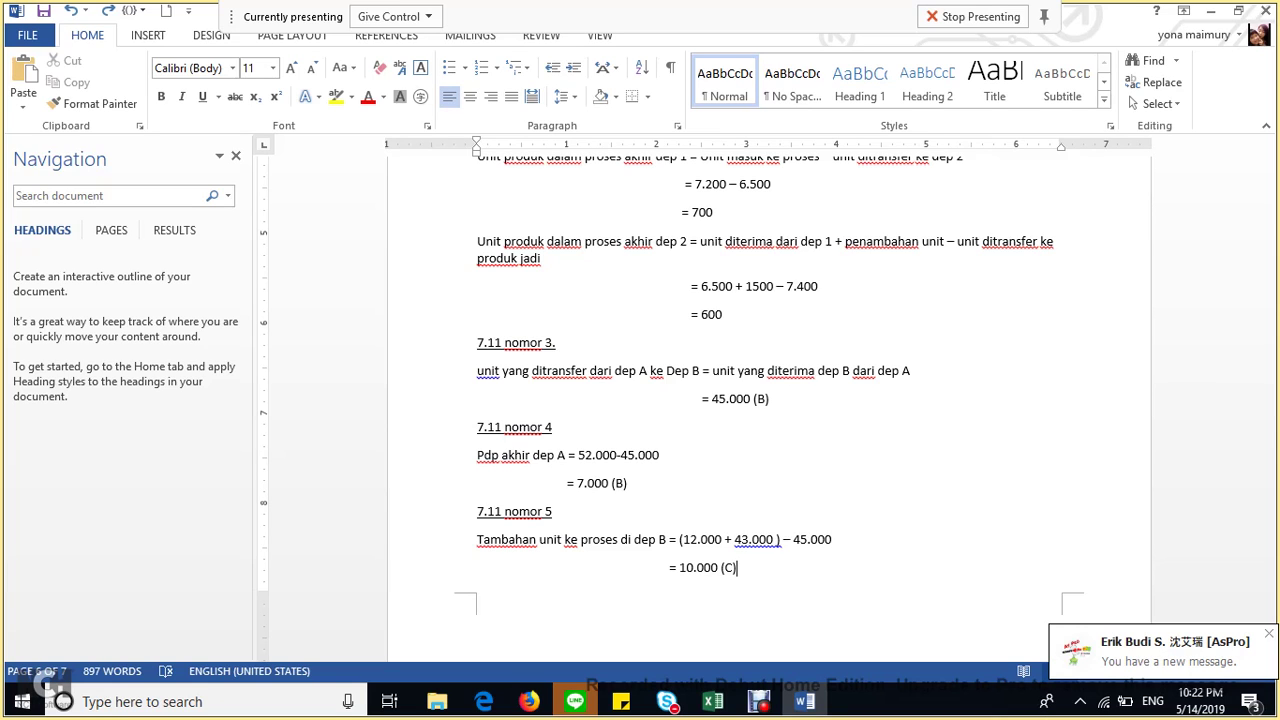
Write the underlined heading "7.13 nomor 6" at the start of the next page.
{"action": "scroll", "coordinate": [769, 400], "scroll_direction": "down", "scroll_amount": 3}
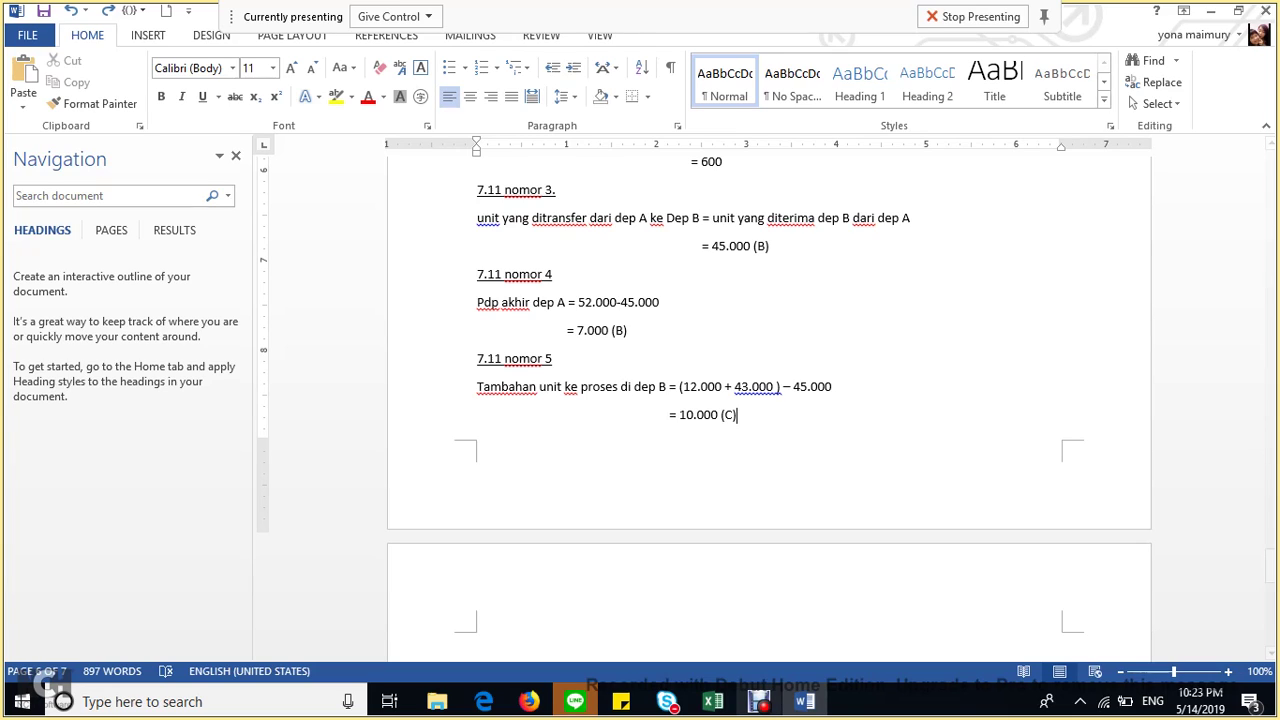
{"action": "left_click", "coordinate": [477, 641]}
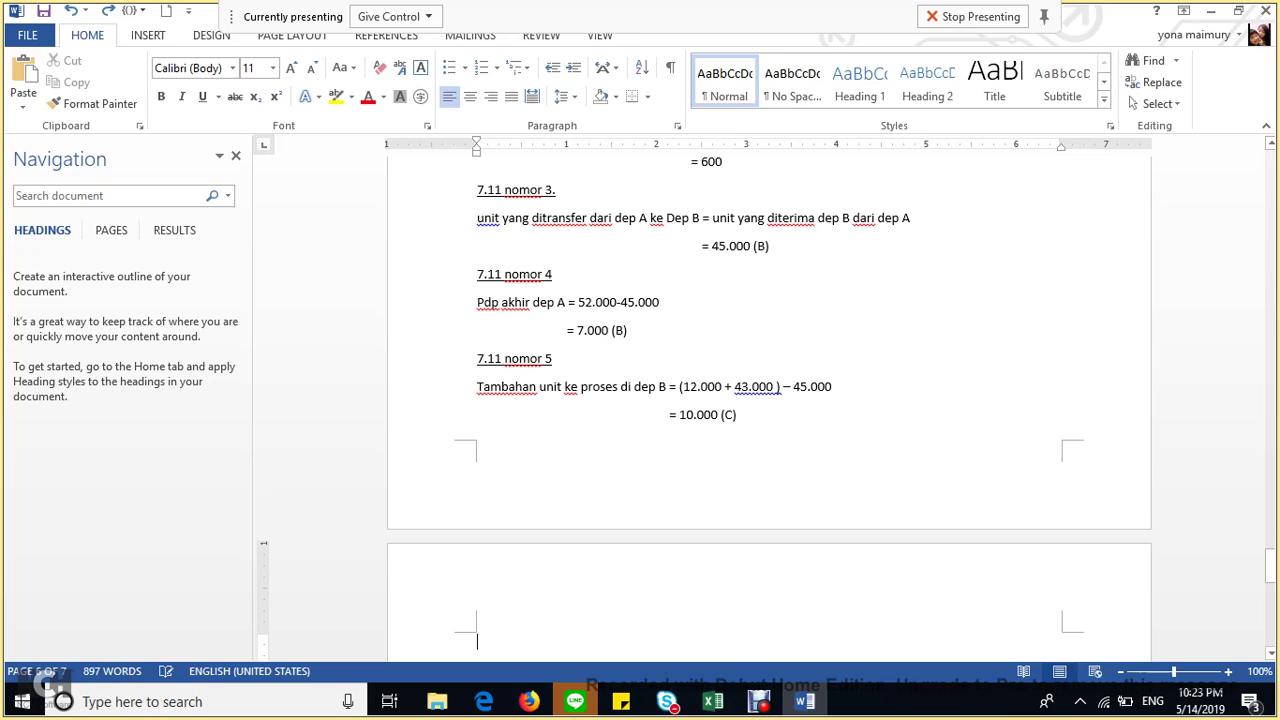
{"action": "type", "text": "7.13"}
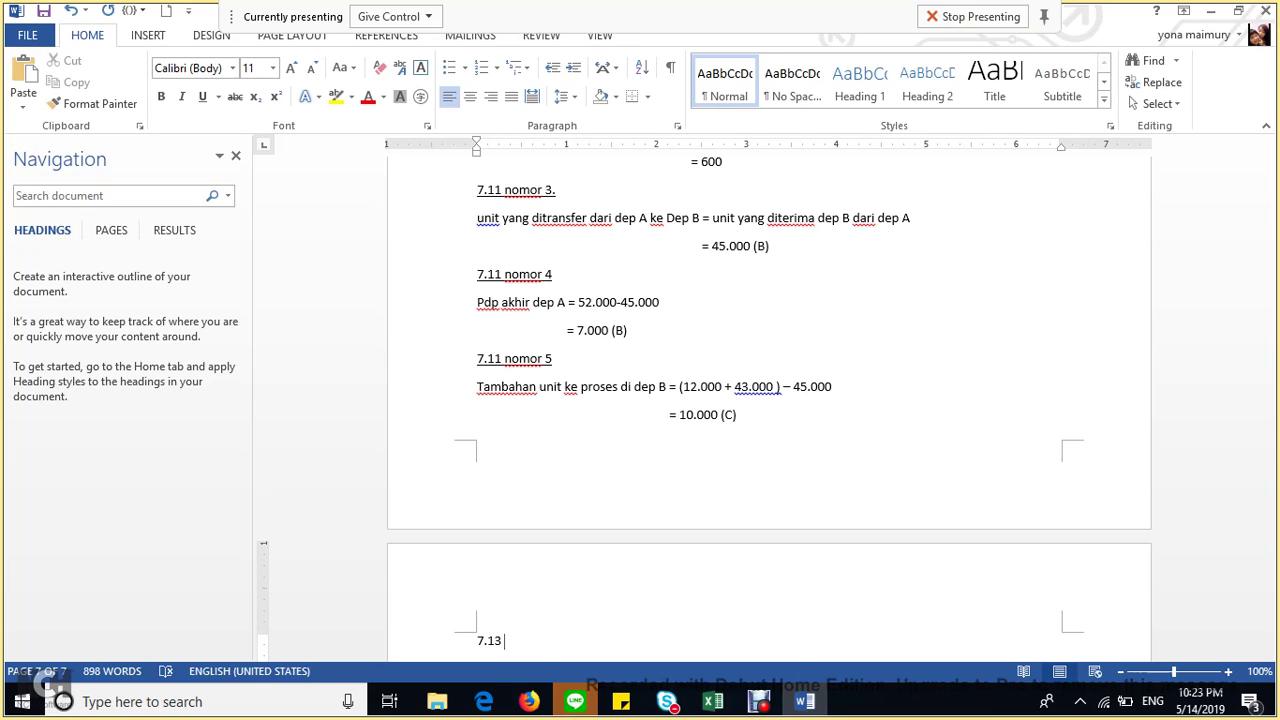
{"action": "type", "text": "nomor 6"}
{"action": "scroll", "coordinate": [768, 400], "scroll_direction": "down", "scroll_amount": 5}
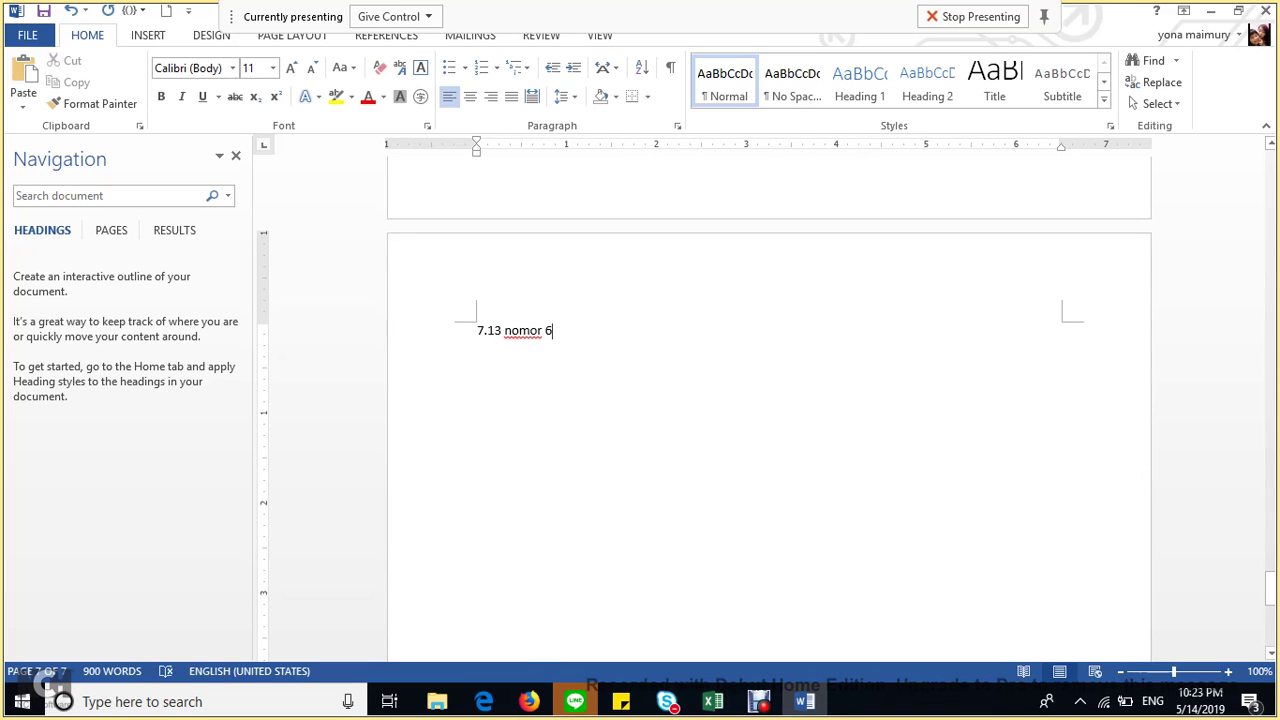
{"action": "key", "text": "shift+Home"}
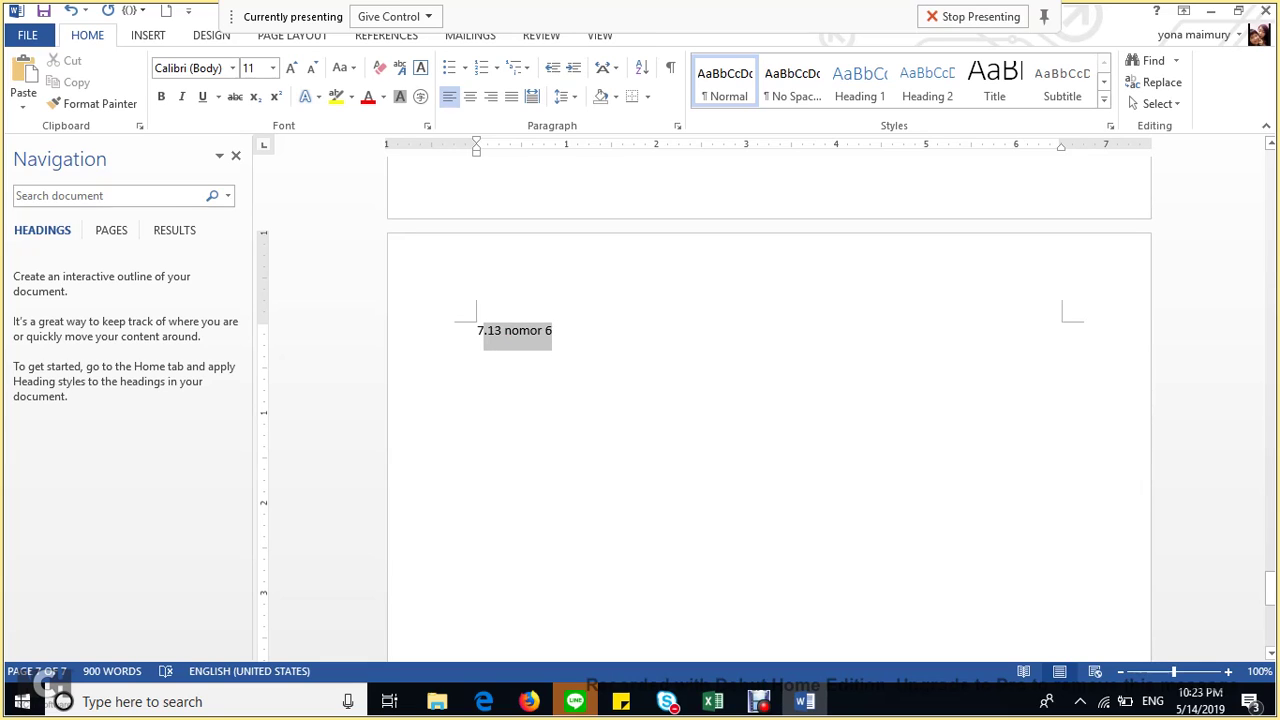
{"action": "key", "text": "ctrl+u"}
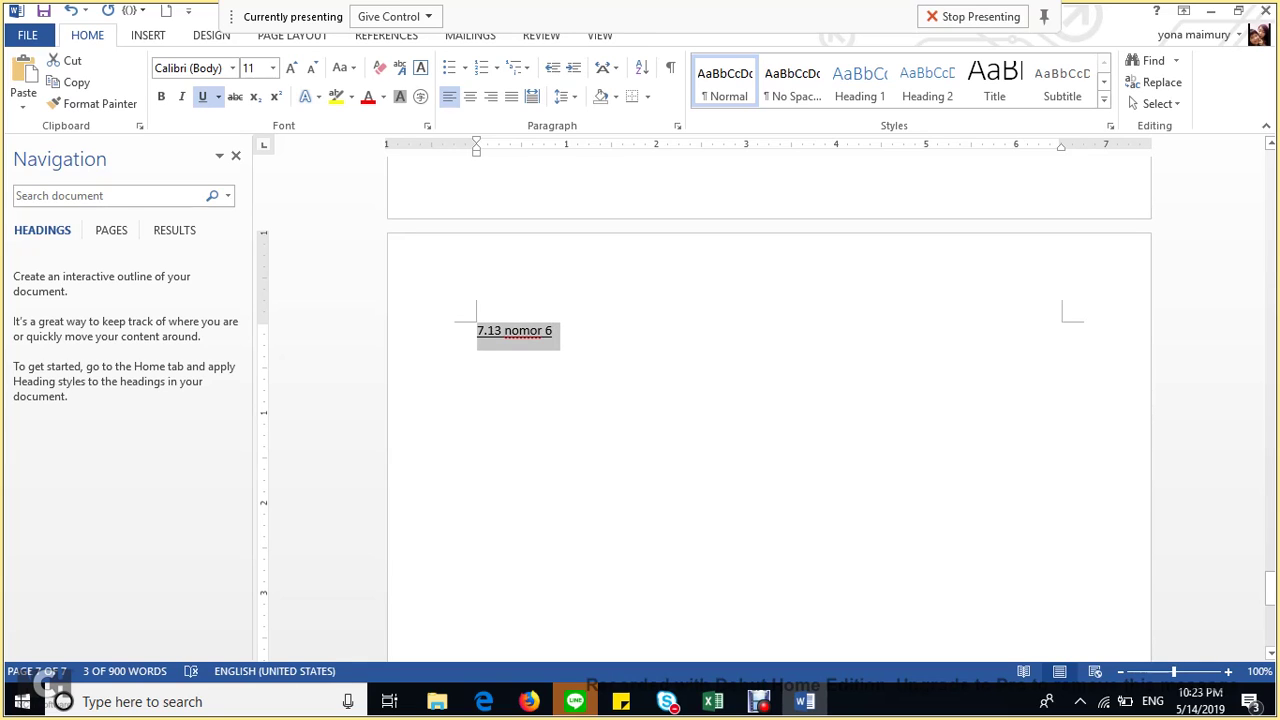
{"action": "left_click", "coordinate": [478, 360]}
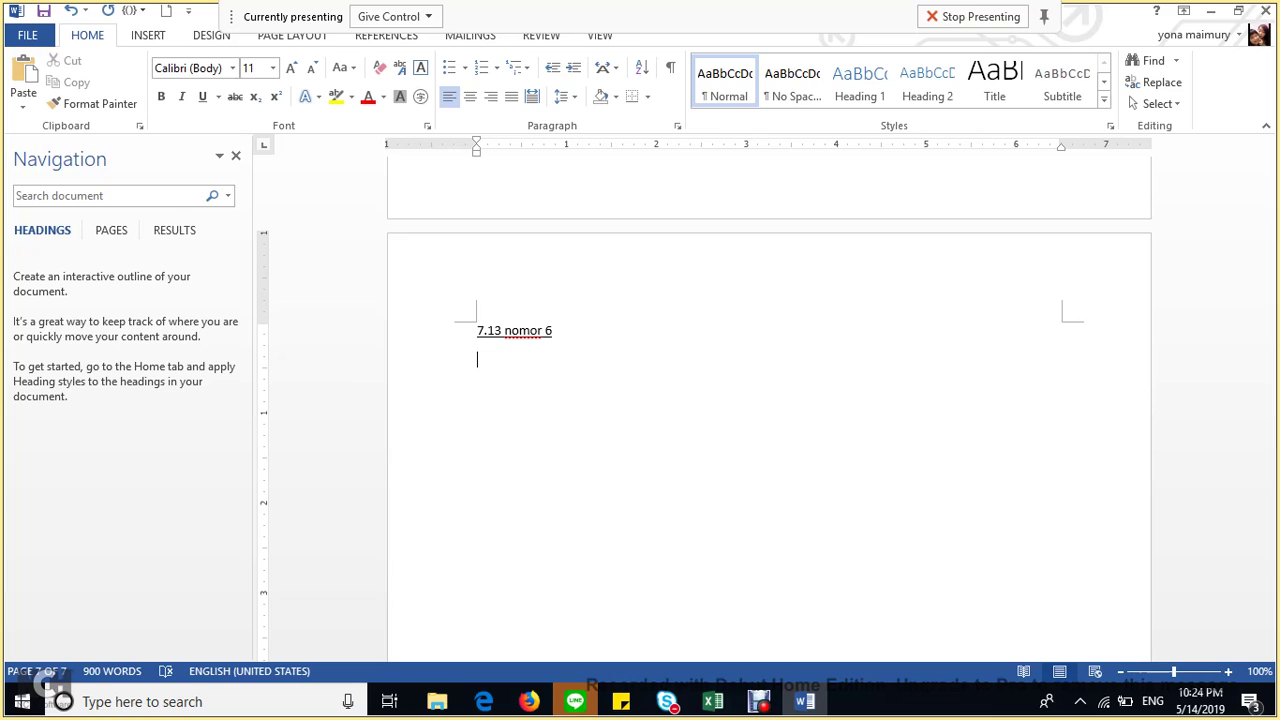
Write "Unit ditambahkan ke produksi = 24.330" below the 7.13 nomor 6 heading and start a new line.
{"action": "type", "text": "Unit ditambahkan ke rp"}
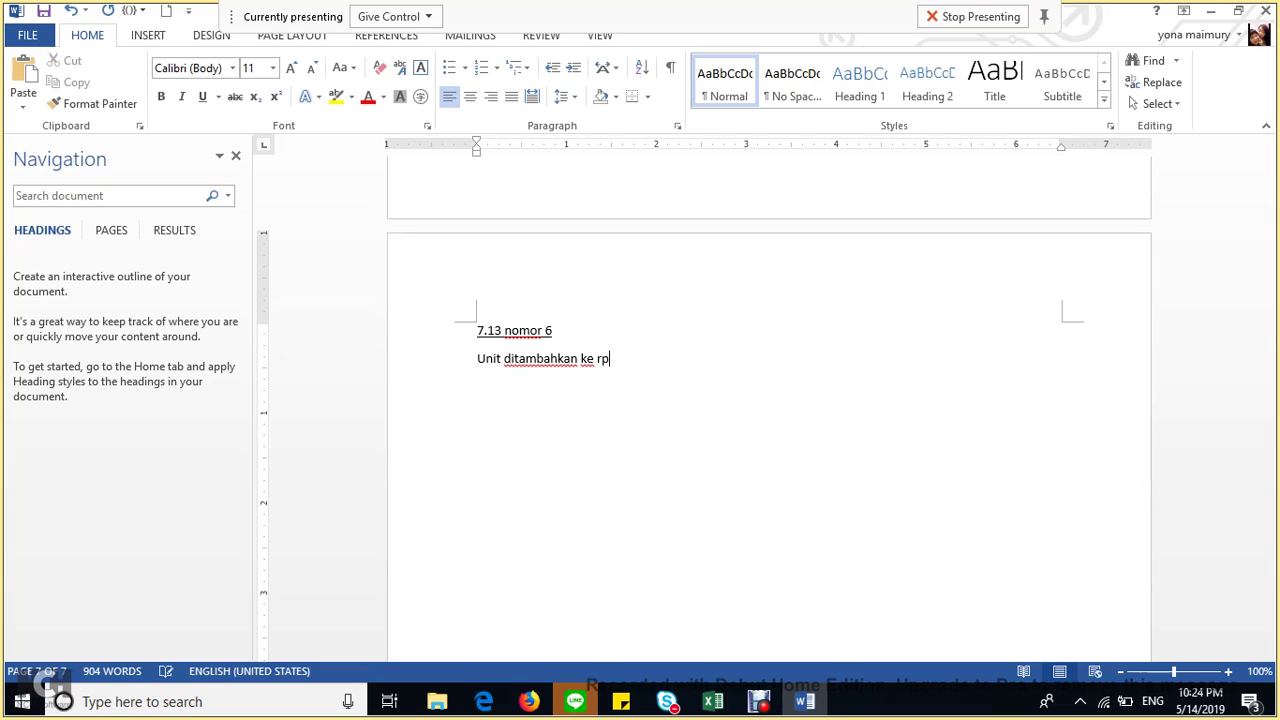
{"action": "key", "text": "BackSpace"}
{"action": "key", "text": "BackSpace"}
{"action": "type", "text": "produksi = 24.330"}
{"action": "key", "text": "Return"}
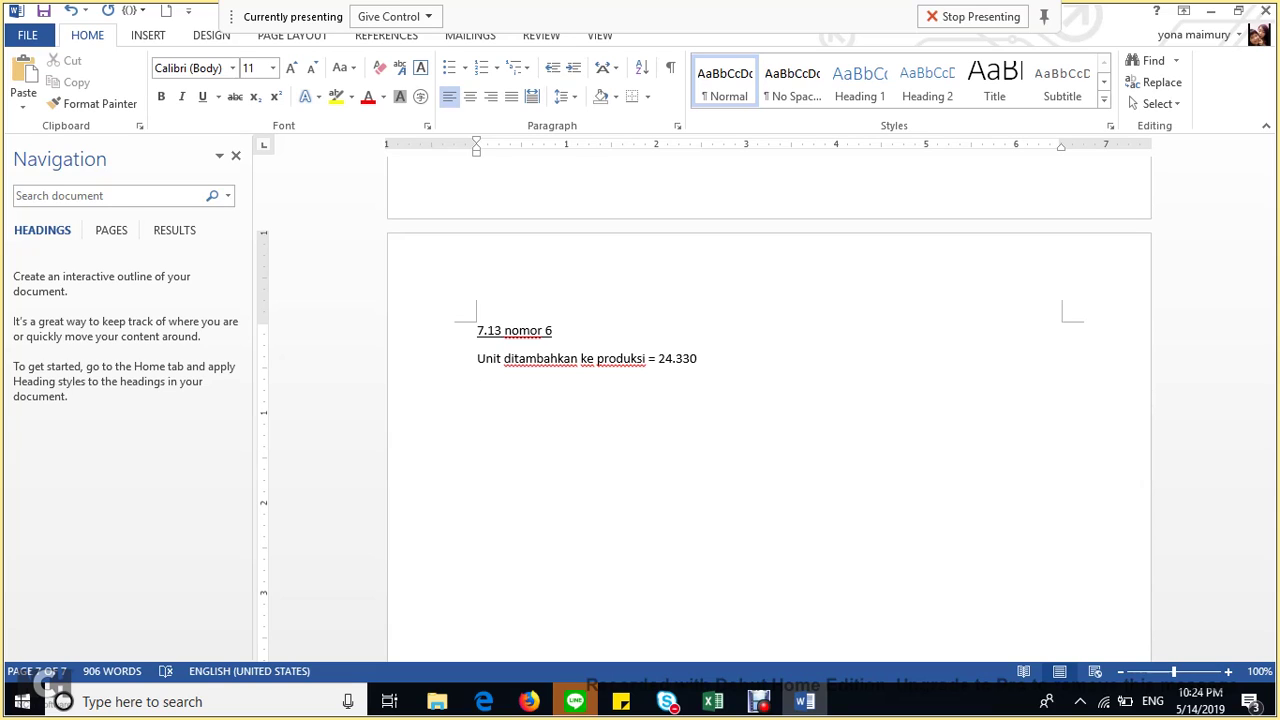
Write the line "Unit dan kos unit disesuaikan = 54.000 + 24.330 = 78.330" and start a new line.
{"action": "type", "text": "Unit dan kos uni"}
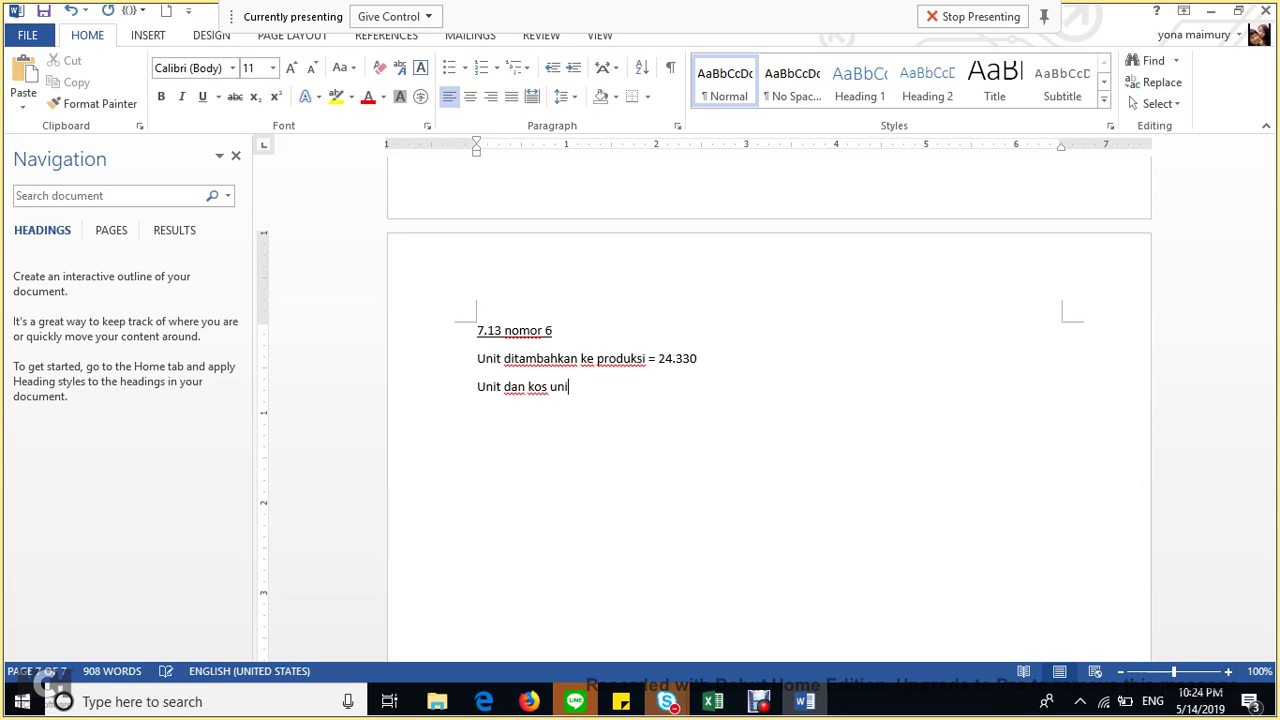
{"action": "type", "text": "t disesuai"}
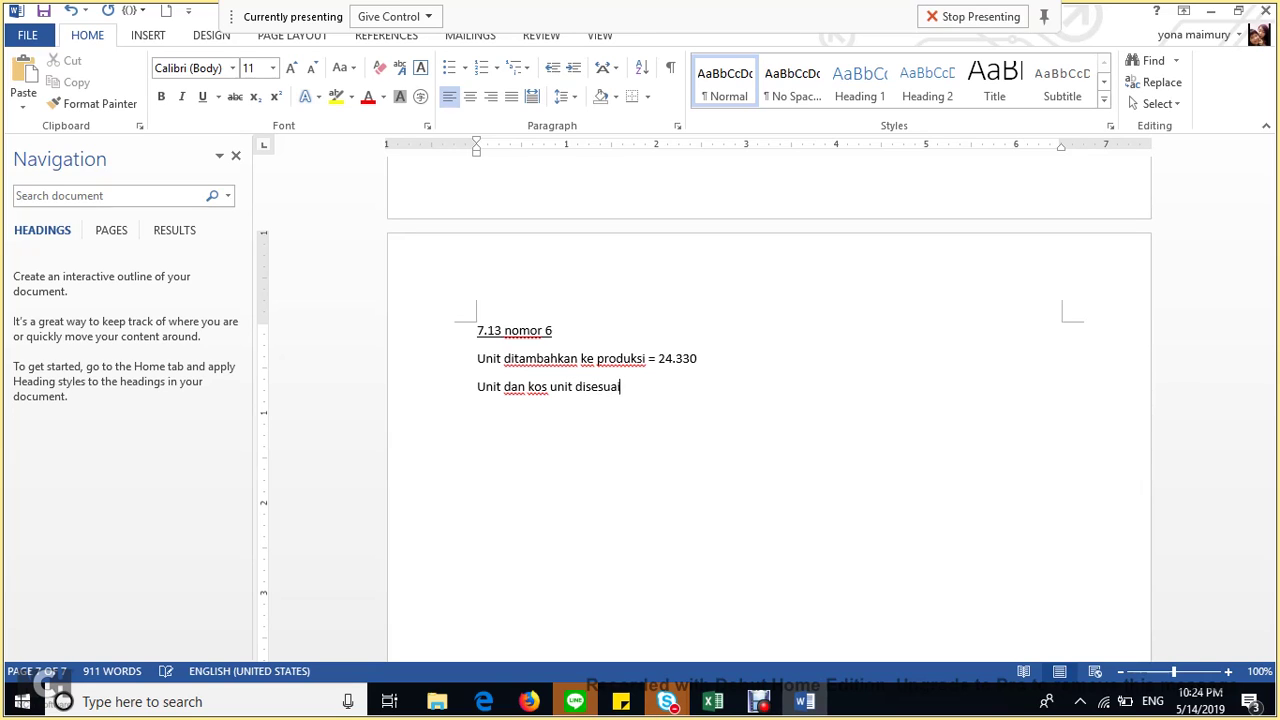
{"action": "type", "text": "kan  ="}
{"action": "type", "text": "54.000 +"}
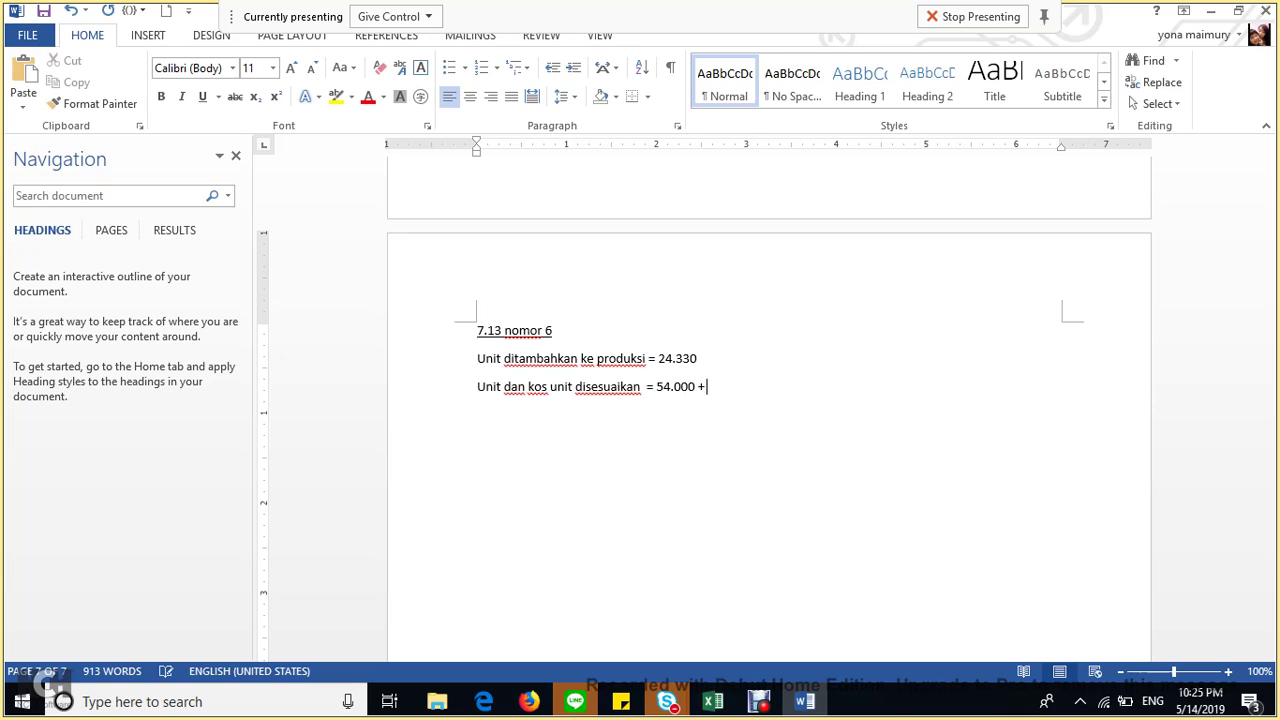
{"action": "type", "text": " 24.330 = 78.330"}
{"action": "key", "text": "Return"}
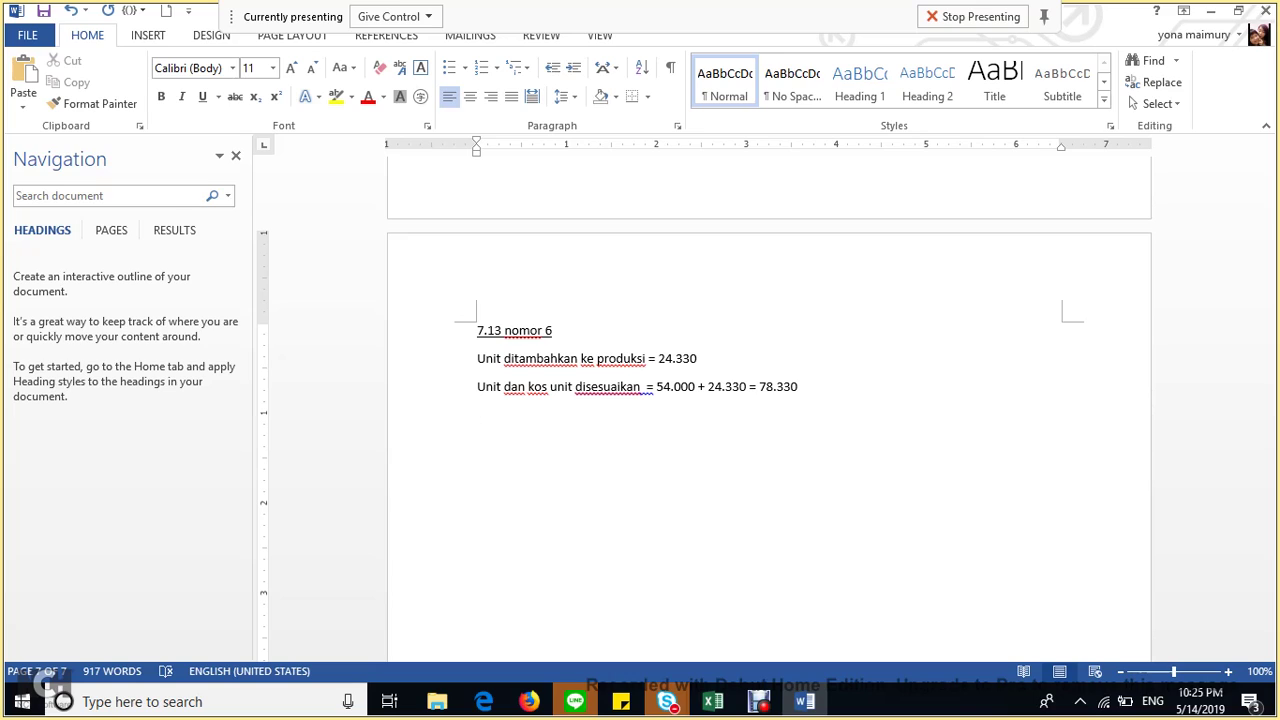
Write the line "Unit ekuivalen = 78.330" below the unit dan kos unit disesuaikan calculation.
{"action": "type", "text": "unit ekuivalen "}
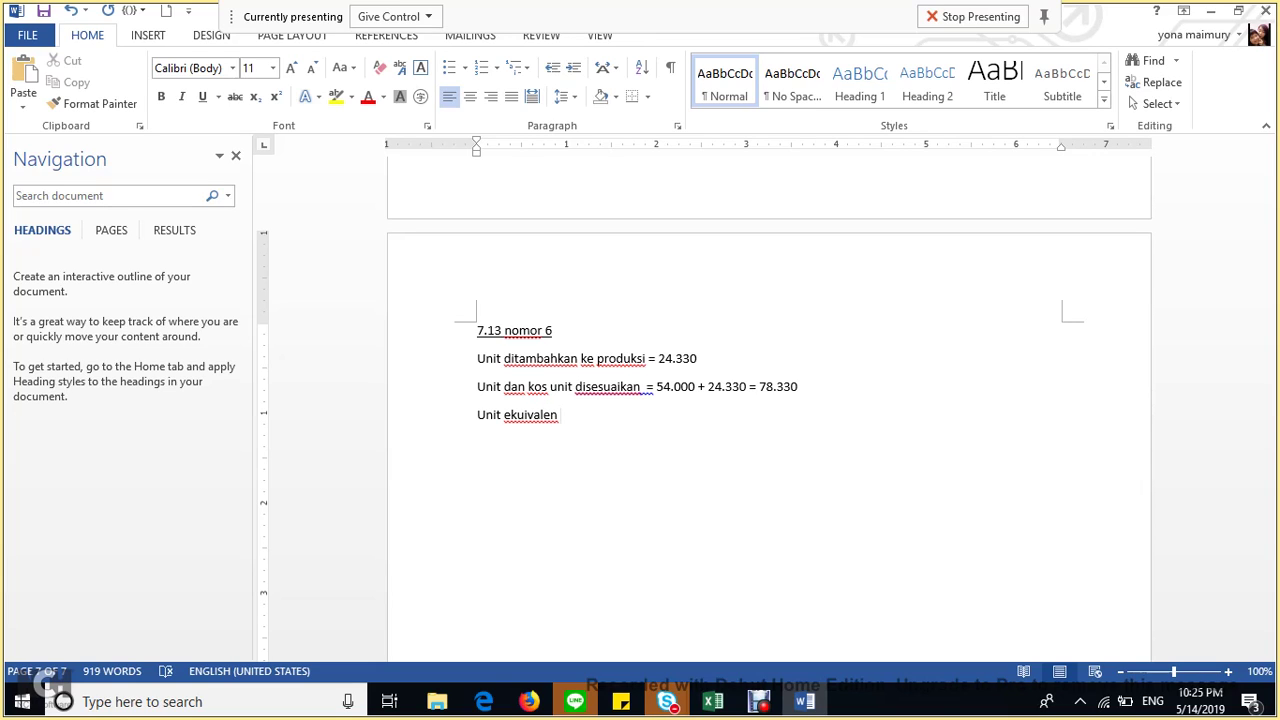
{"action": "type", "text": "= 78.330"}
{"action": "type", "text": "0"}
{"action": "key", "text": "BackSpace"}
Write the answer line "(6) kos unit = Rp 391.650.000/78.330 unit = Rp 5.000 (D)" below the Unit ekuivalen line.
{"action": "type", "text": "(6) kos u"}
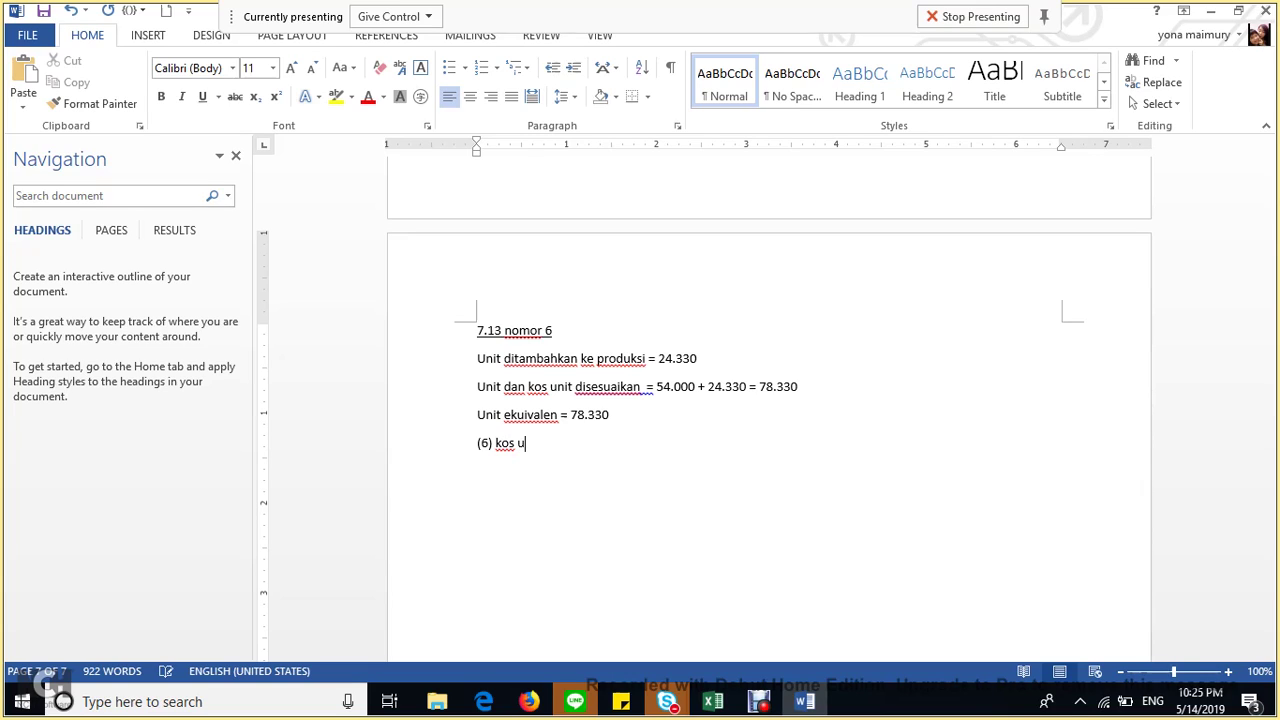
{"action": "type", "text": "nit = Rp 391.650."}
{"action": "type", "text": "0/"}
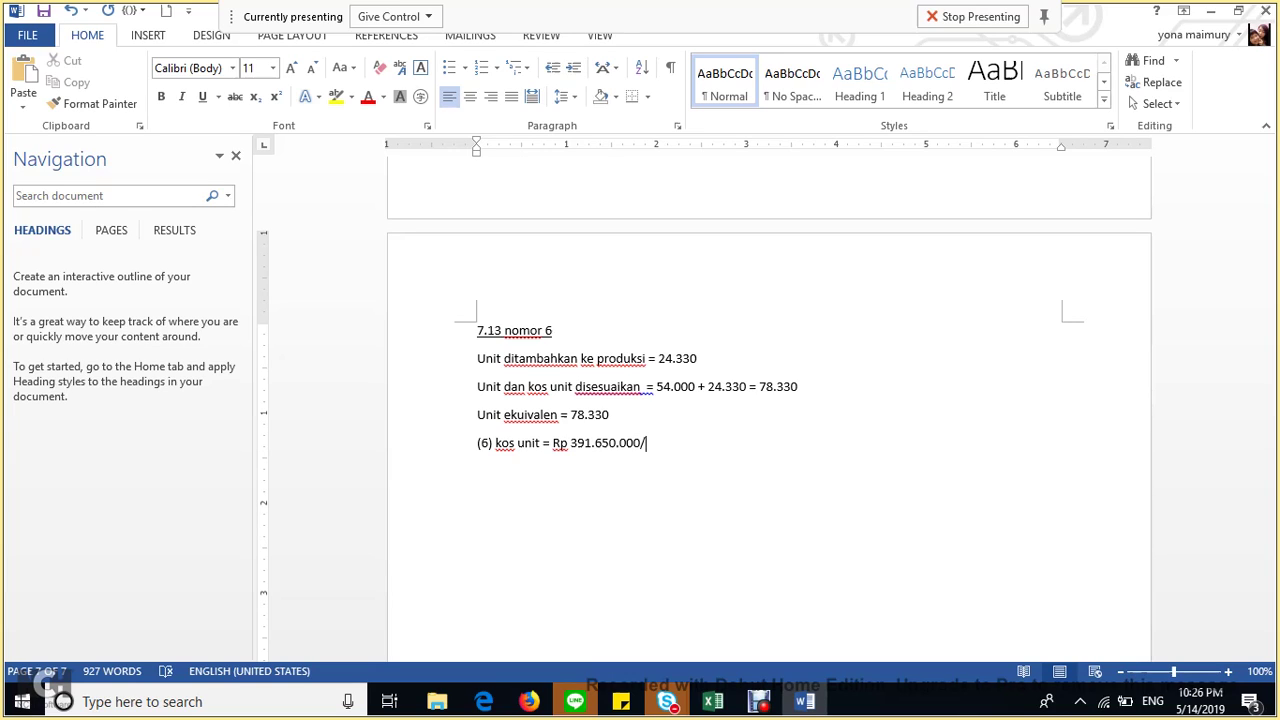
{"action": "type", "text": "78.330 unit = Rp 5"}
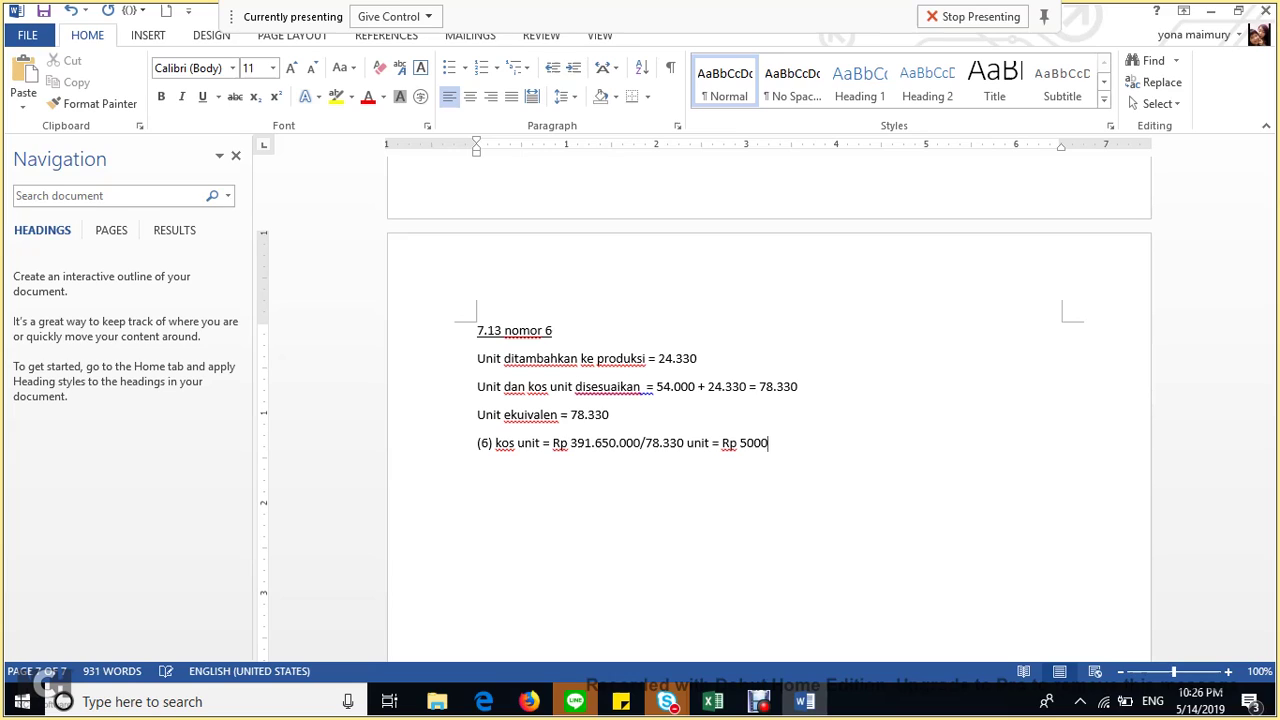
{"action": "type", "text": ".000 (D)"}
{"action": "key", "text": "Return"}
Leave a blank line below the kos unit answer and add the underlined heading "7.13 nomor 7".
{"action": "key", "text": "Return"}
{"action": "type", "text": "7.13 NOM"}
{"action": "key", "text": "BackSpace"}
{"action": "key", "text": "BackSpace"}
{"action": "key", "text": "BackSpace"}
{"action": "type", "text": "nomor 7"}
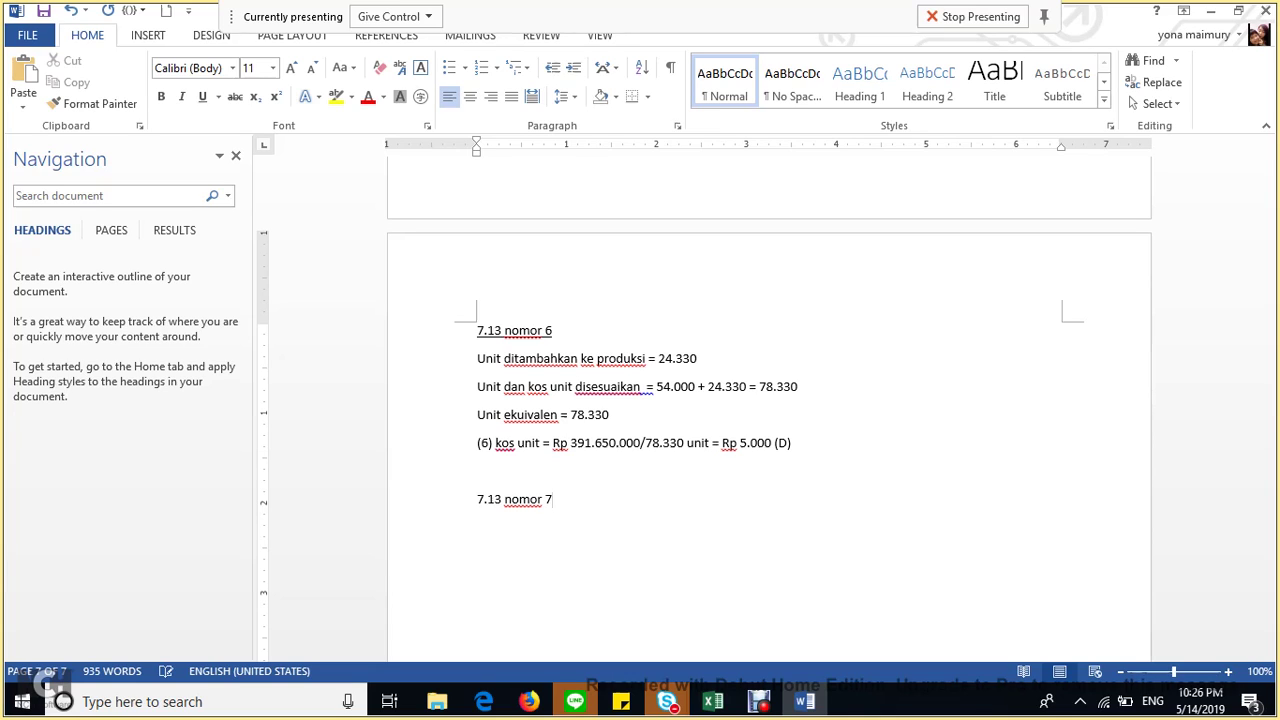
{"action": "triple_click", "coordinate": [515, 499]}
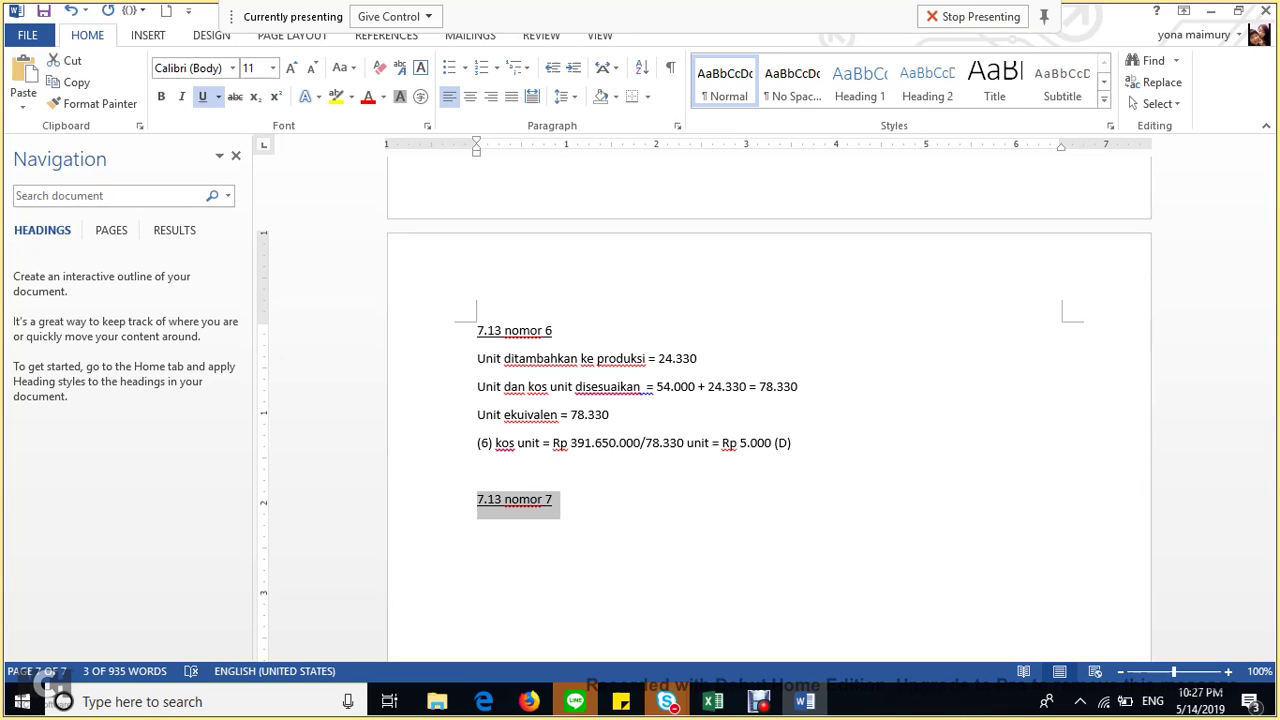
{"action": "type", "text": "ss"}
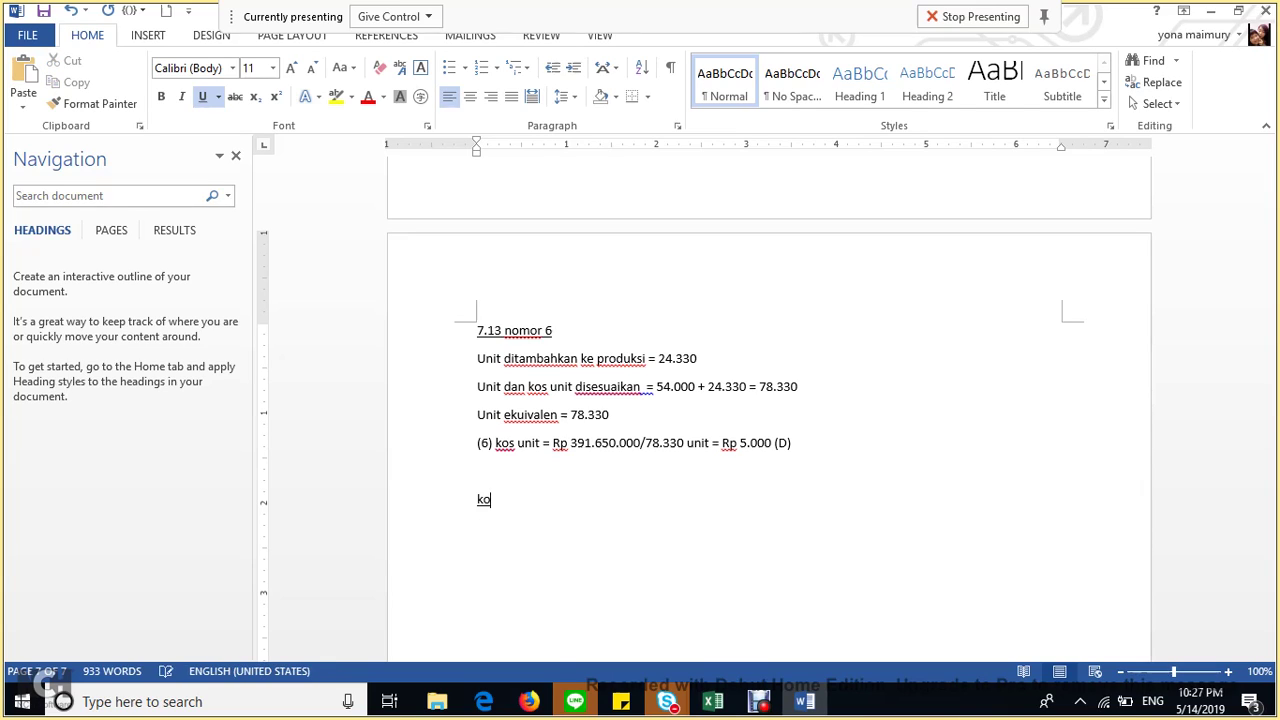
{"action": "key", "text": "ctrl+z"}
Start a line with "Kos unit" below the 7.13 nomor 7 heading, leaving one blank line between.
{"action": "key", "text": "End"}
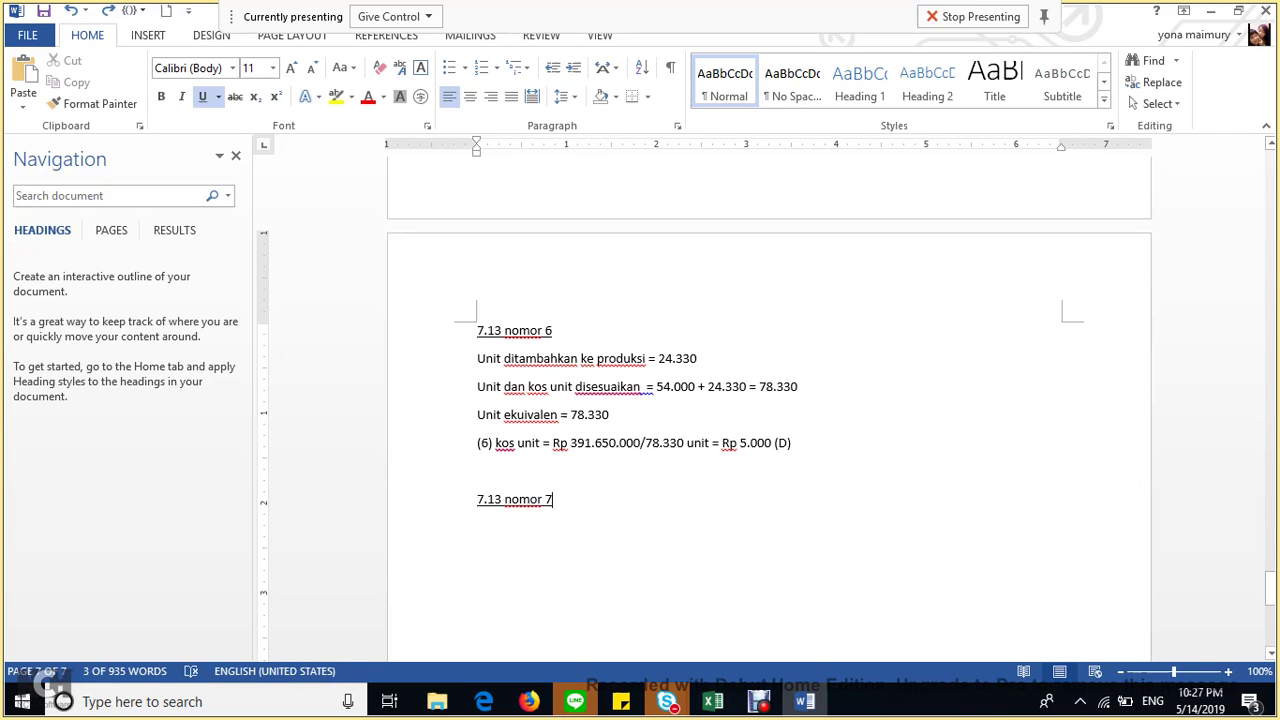
{"action": "key", "text": "Return"}
{"action": "key", "text": "Return"}
{"action": "type", "text": "Kos unit"}
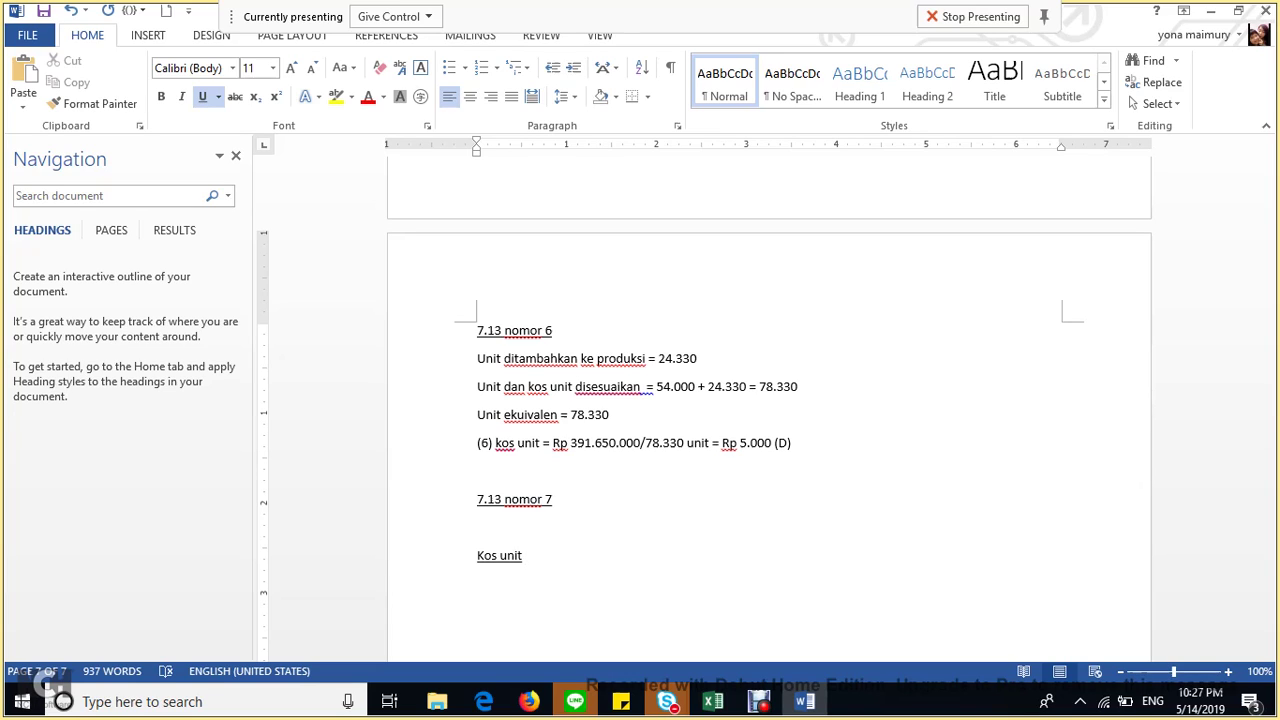
{"action": "type", "text": "setelah penyesuai"}
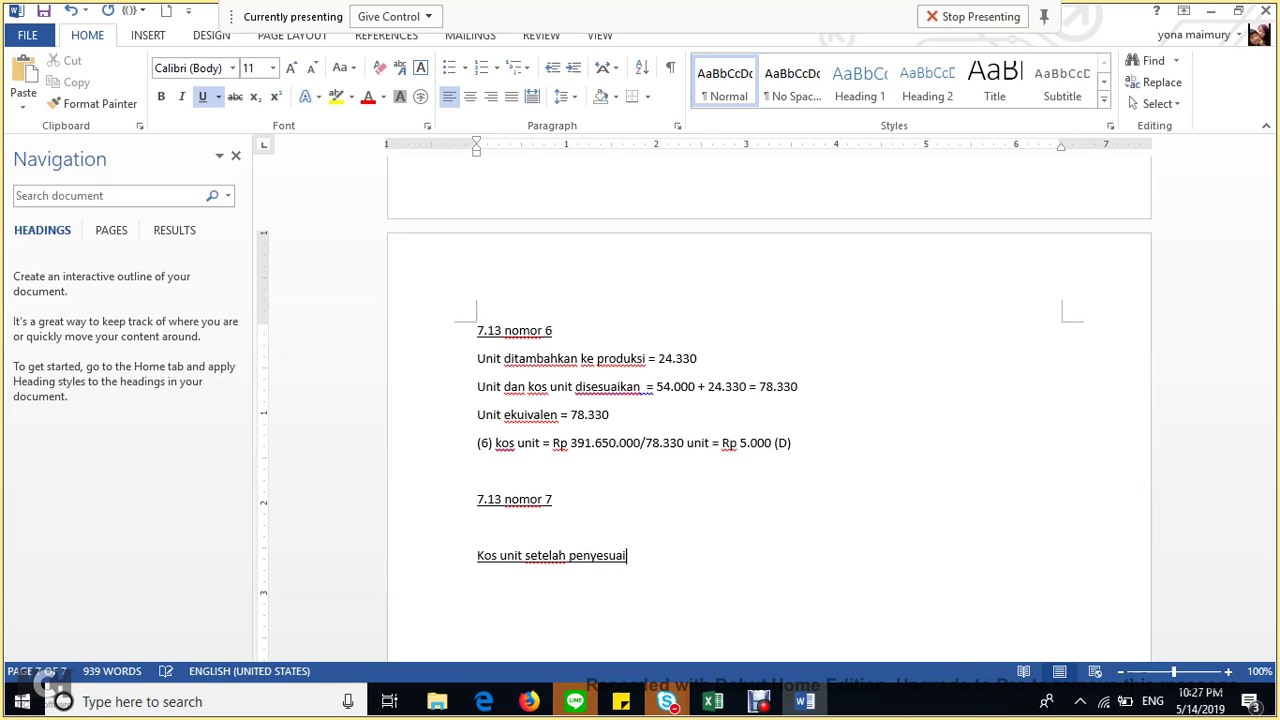
{"action": "type", "text": "an"}
{"action": "key", "text": "BackSpace"}
{"action": "key", "text": "BackSpace"}
{"action": "key", "text": "BackSpace"}
{"action": "key", "text": "BackSpace"}
{"action": "key", "text": "BackSpace"}
{"action": "key", "text": "BackSpace"}
{"action": "key", "text": "BackSpace"}
{"action": "key", "text": "BackSpace"}
{"action": "key", "text": "BackSpace"}
{"action": "key", "text": "BackSpace"}
{"action": "key", "text": "BackSpace"}
{"action": "key", "text": "BackSpace"}
{"action": "key", "text": "BackSpace"}
{"action": "key", "text": "BackSpace"}
{"action": "key", "text": "BackSpace"}
{"action": "key", "text": "BackSpace"}
{"action": "key", "text": "BackSpace"}
{"action": "key", "text": "BackSpace"}
{"action": "key", "text": "BackSpace"}
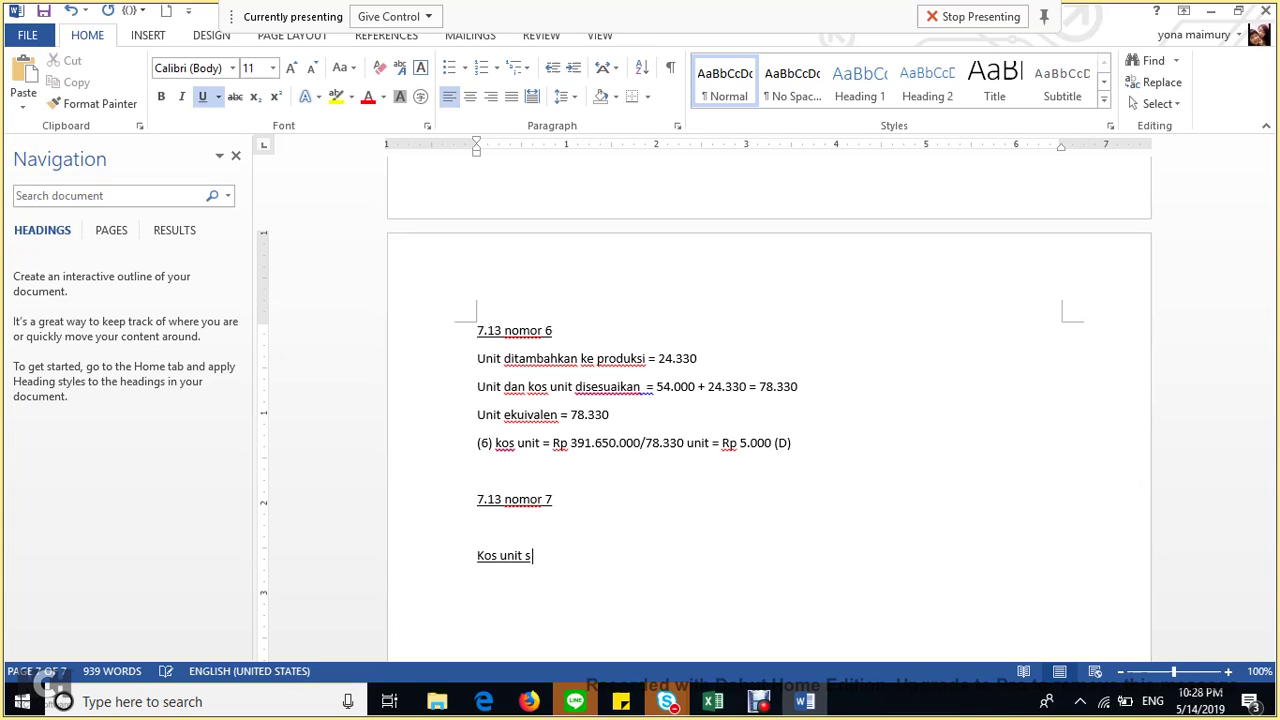
{"action": "key", "text": "BackSpace"}
Complete the line as "Kos unit total", remove its underline and delete the blank line between it and the 7.13 nomor 7 heading.
{"action": "type", "text": "total"}
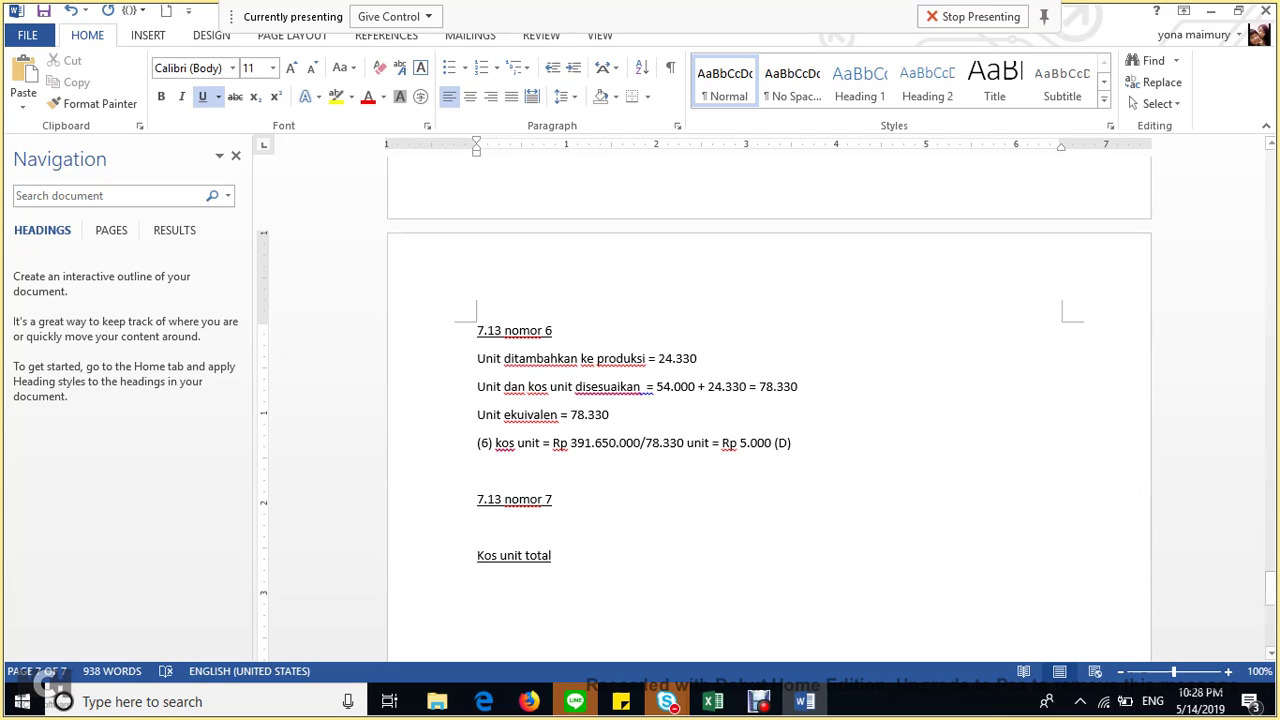
{"action": "triple_click", "coordinate": [513, 555]}
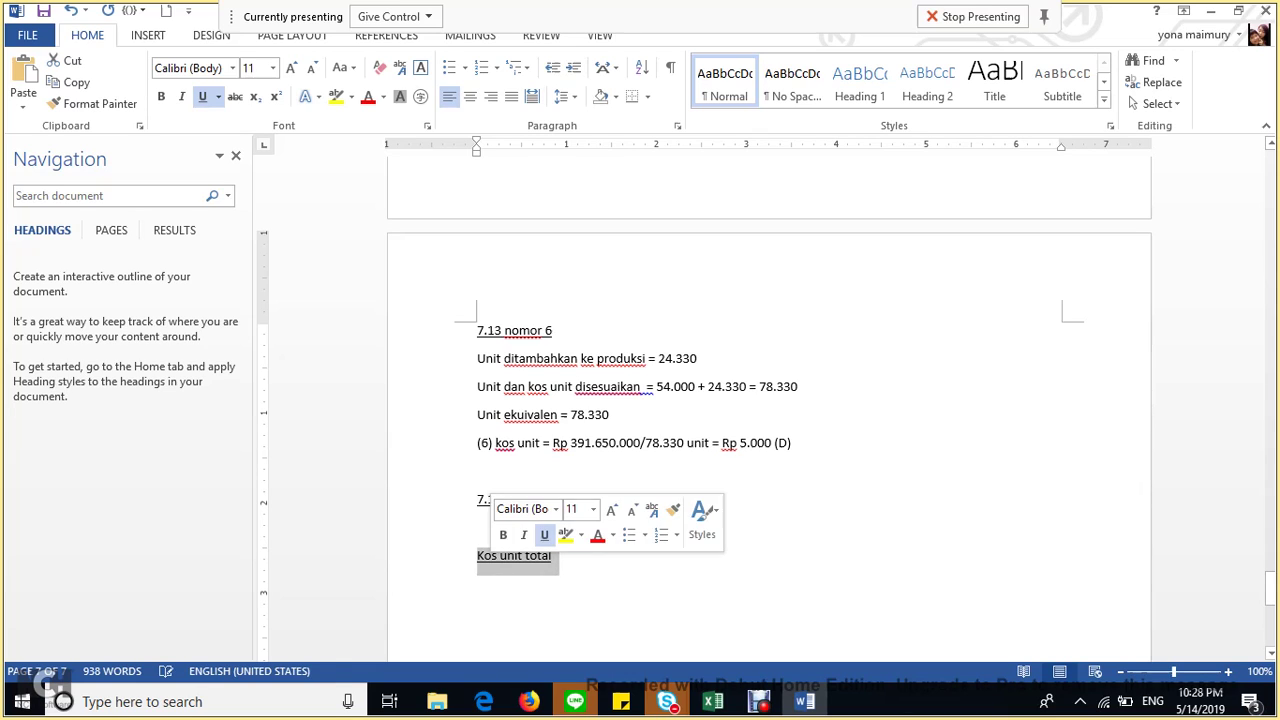
{"action": "key", "text": "Up"}
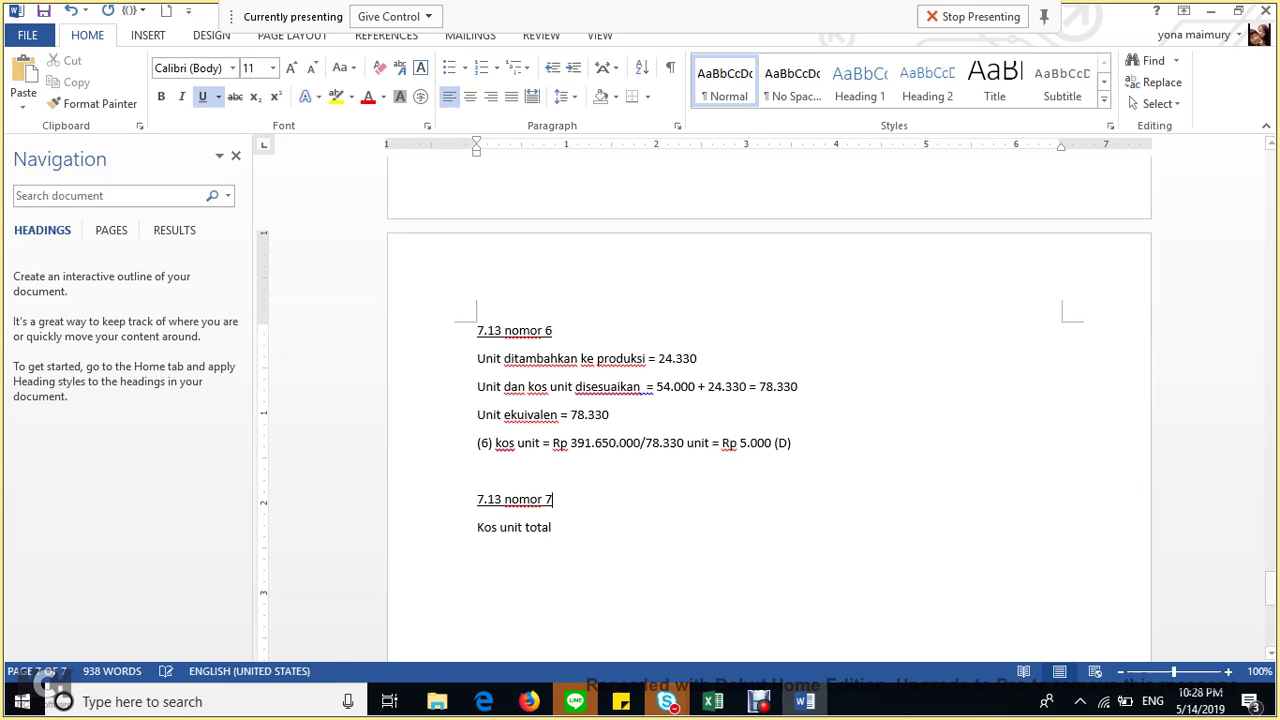
{"action": "key", "text": "Delete"}
{"action": "key", "text": "ctrl+u"}
{"action": "key", "text": "Tab"}
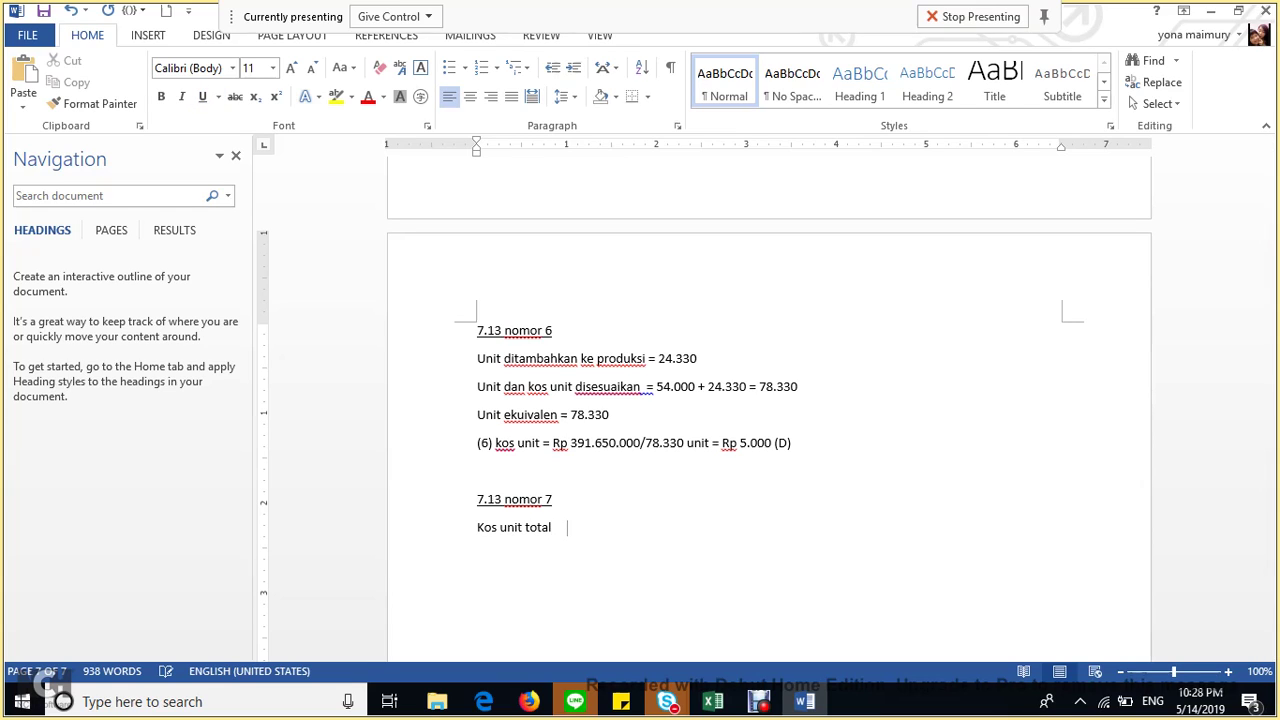
Write "= 5.000 + 3.731" after Kos unit total and the result "= 8.731" aligned on the line below.
{"action": "type", "text": "="}
{"action": "type", "text": "5000 + 3.731"}
{"action": "left_click", "coordinate": [584, 527]}
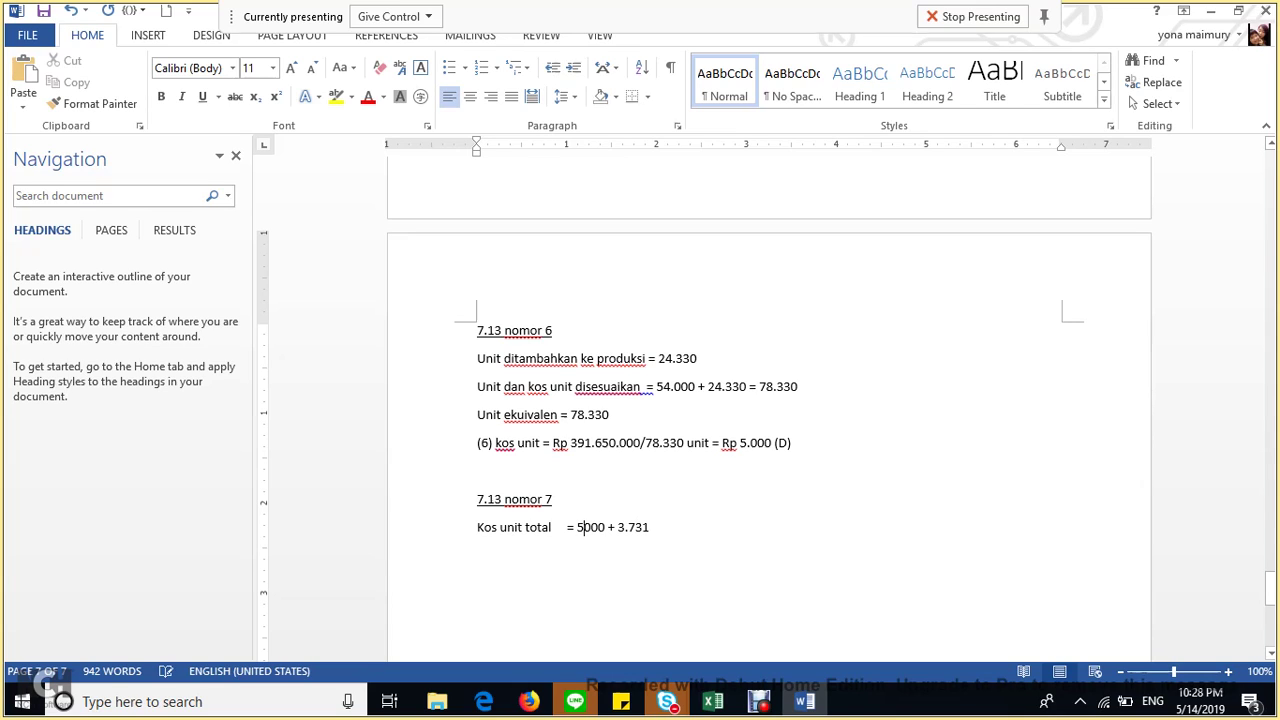
{"action": "type", "text": "."}
{"action": "key", "text": "End"}
{"action": "key", "text": "Return"}
{"action": "key", "text": "Tab"}
{"action": "key", "text": "Tab"}
{"action": "type", "text": "= "}
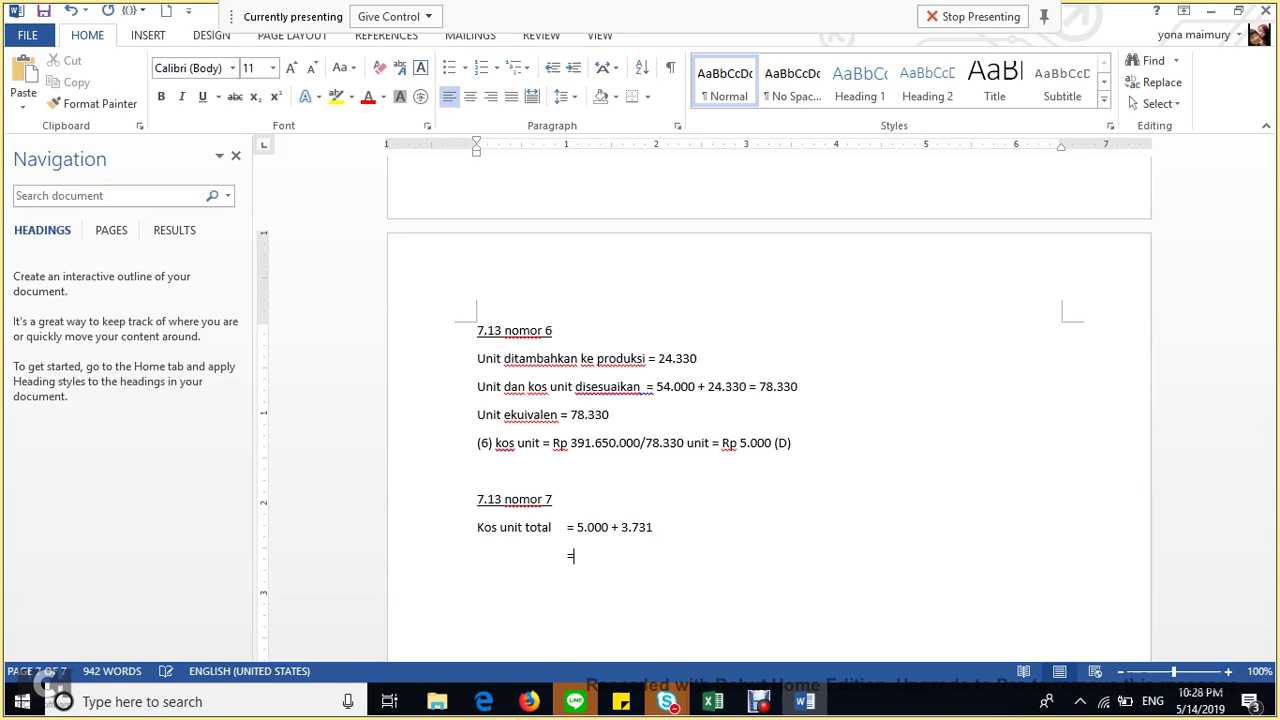
{"action": "type", "text": "8.731"}
Add the line "Kos ditransfer ke produk jadi = Rp 8.731 x 58.330" below the kos unit total calculation.
{"action": "key", "text": "Tab"}
{"action": "key", "text": "BackSpace"}
{"action": "type", "text": "kos ditransfer"}
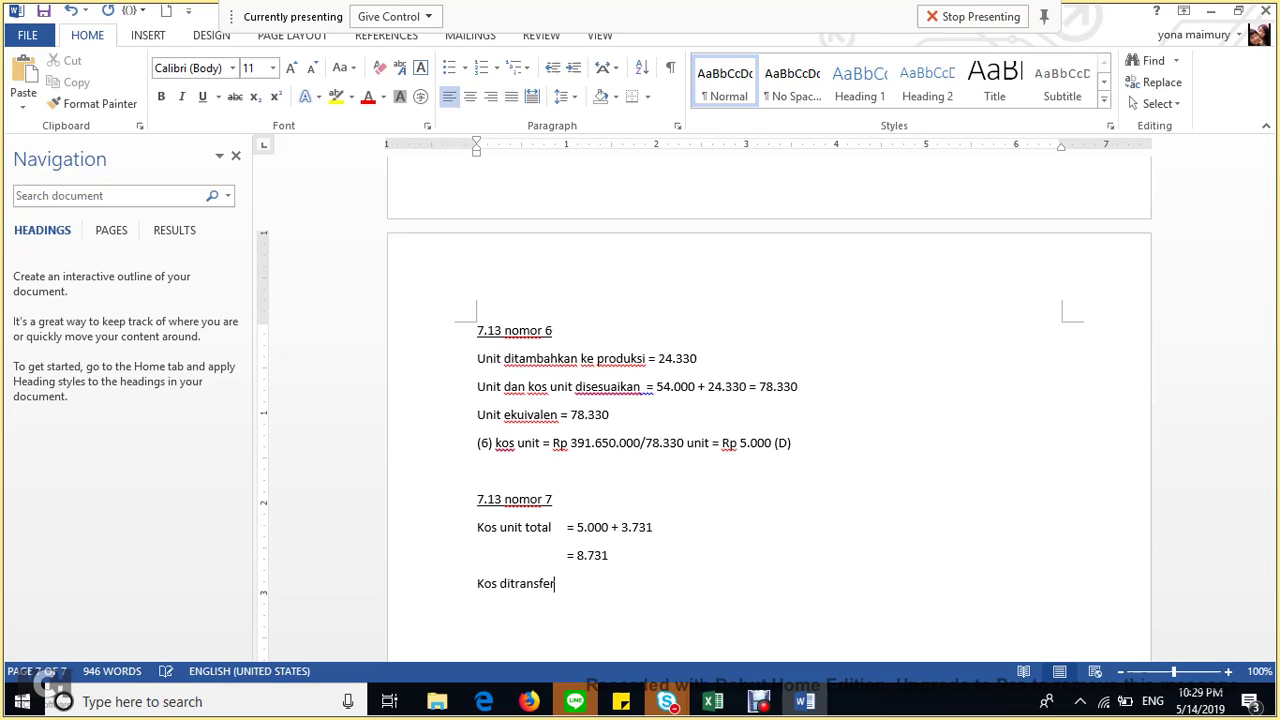
{"action": "type", "text": " ke produk jadi = "}
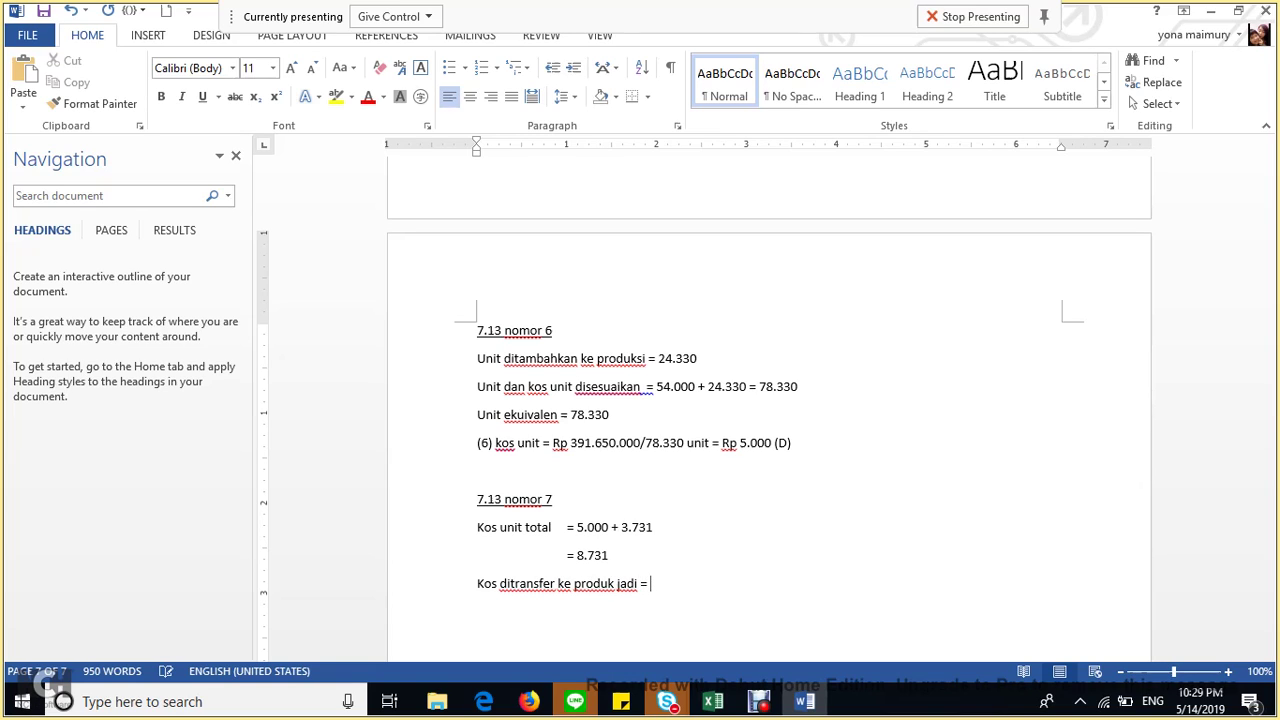
{"action": "type", "text": "Rp 8.731 x"}
{"action": "type", "text": "58.330"}
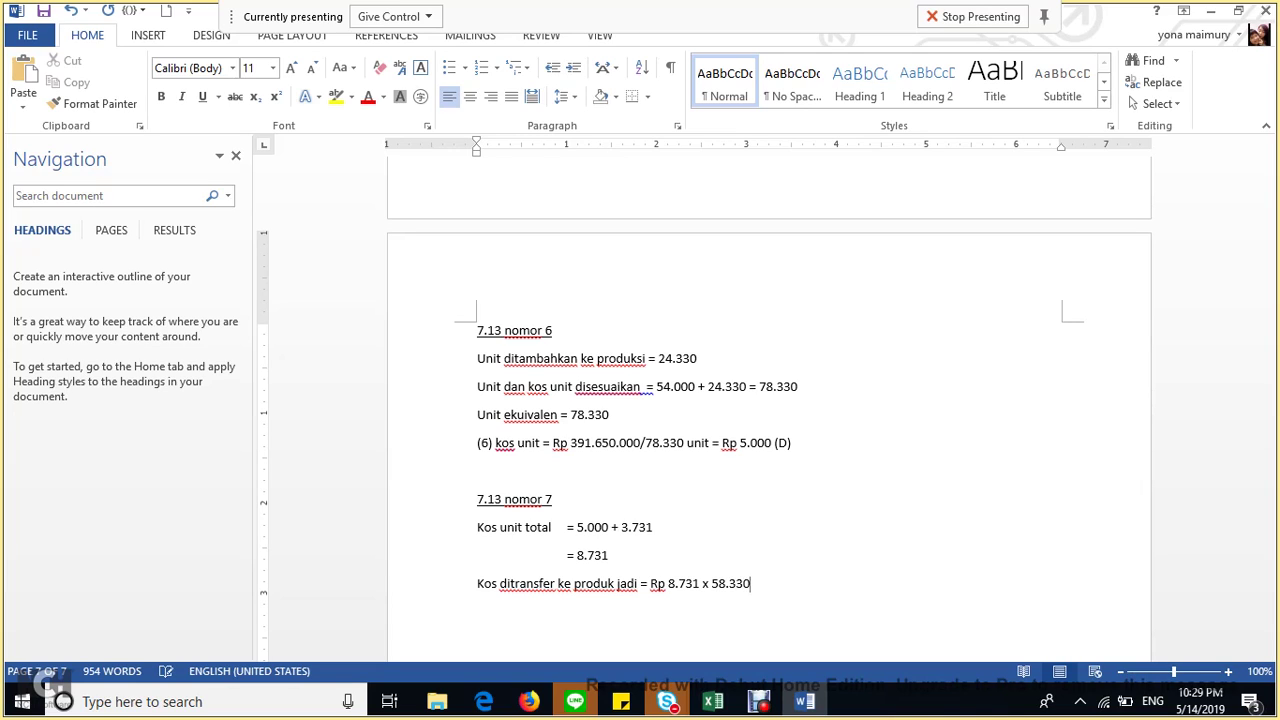
Write the result "= Rp 509.279.230" below the kos ditransfer calculation, aligned with its equals sign.
{"action": "key", "text": "Return"}
{"action": "key", "text": "Tab"}
{"action": "key", "text": "BackSpace"}
{"action": "type", "text": "= Rp 509.279.230"}
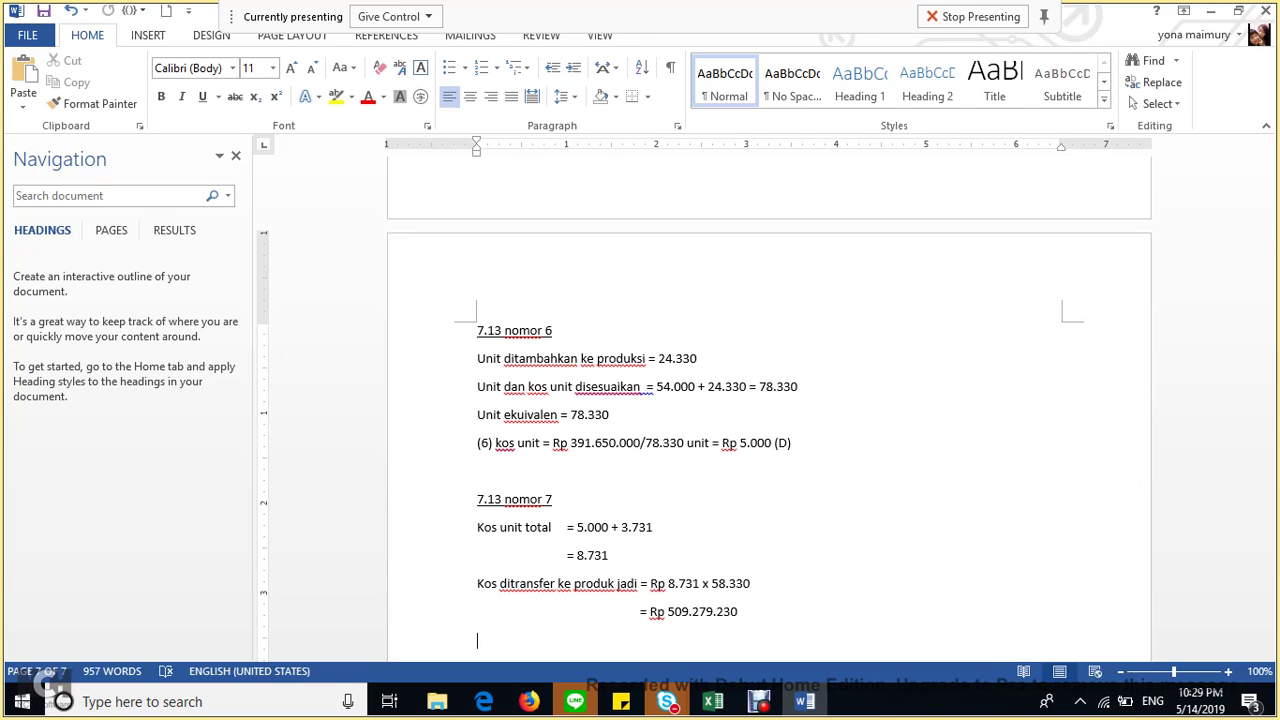
Add the underlined heading "7.13 nomor 8" below the Rp 509.279.230 result and place the cursor on the line beneath it.
{"action": "type", "text": "7.13 nomor 8"}
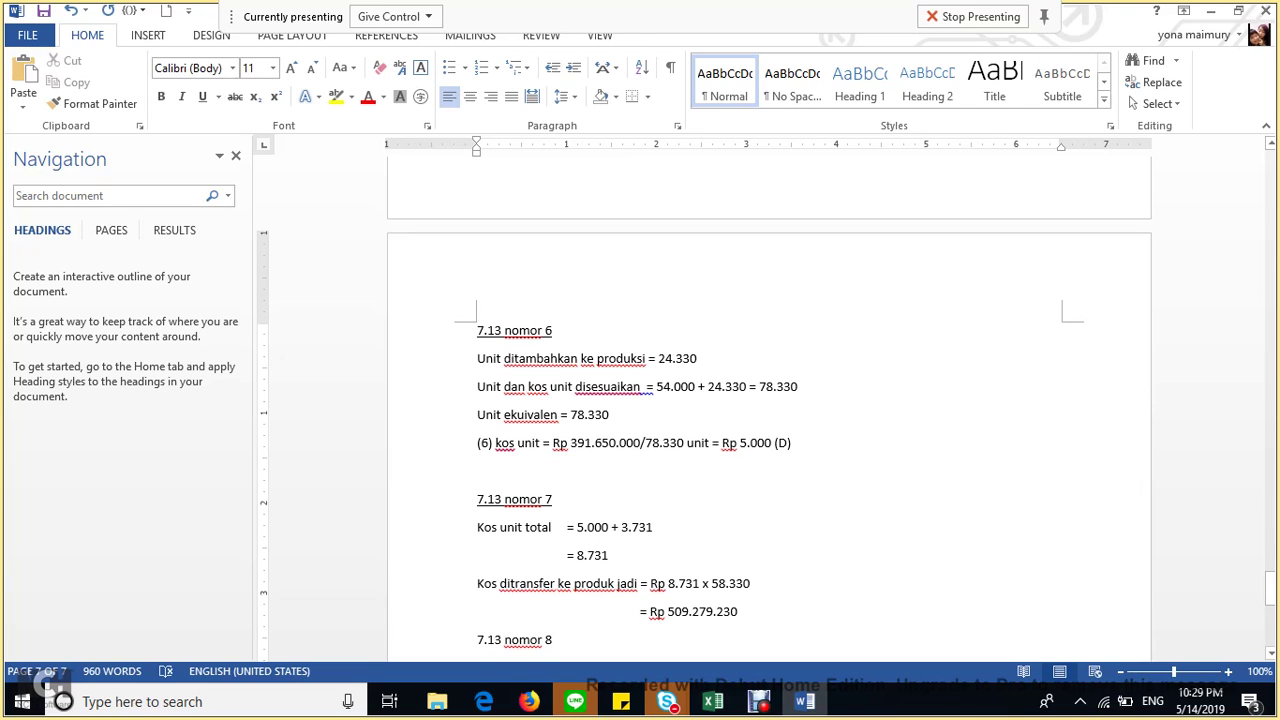
{"action": "key", "text": "shift+Home"}
{"action": "key", "text": "ctrl+u"}
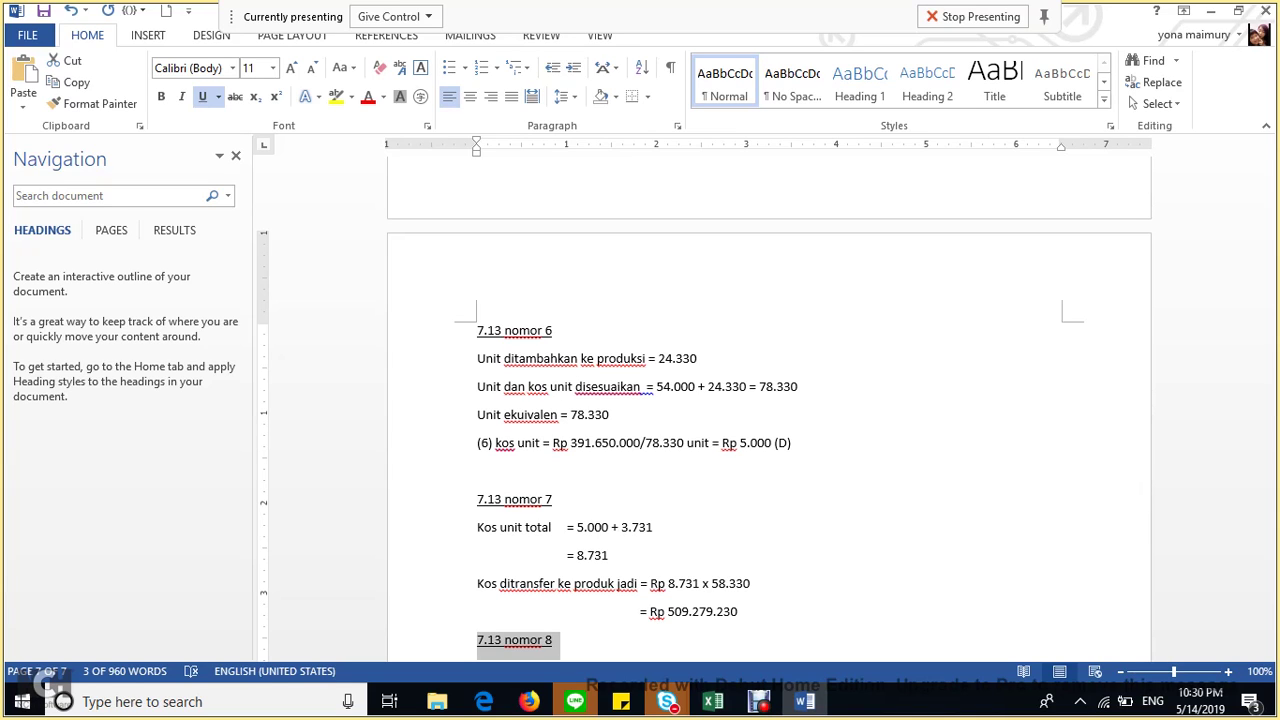
{"action": "scroll", "coordinate": [770, 420], "scroll_direction": "down", "scroll_amount": 3}
{"action": "left_click", "coordinate": [478, 533]}
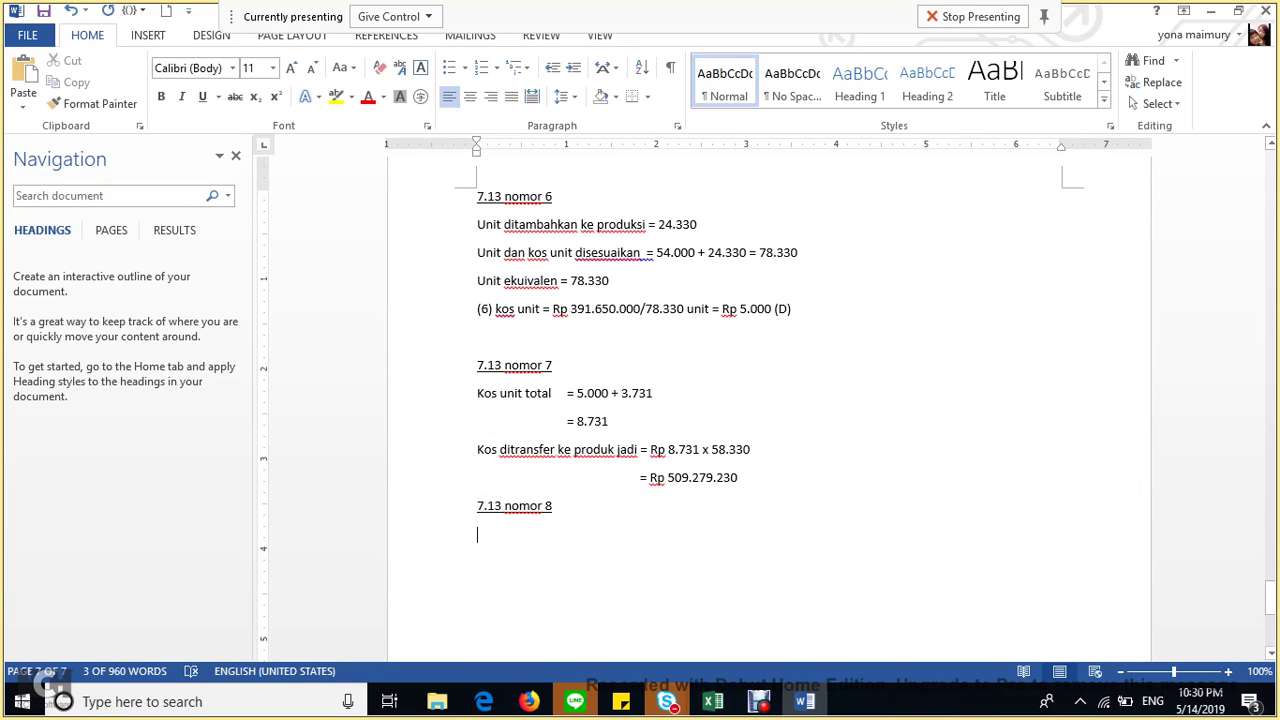
Write "Kos dari dep B untuk PDP akhir = 20.000 unit x Rp 5.000" below the 7.13 nomor 8 heading.
{"action": "type", "text": "Kos dari dep B"}
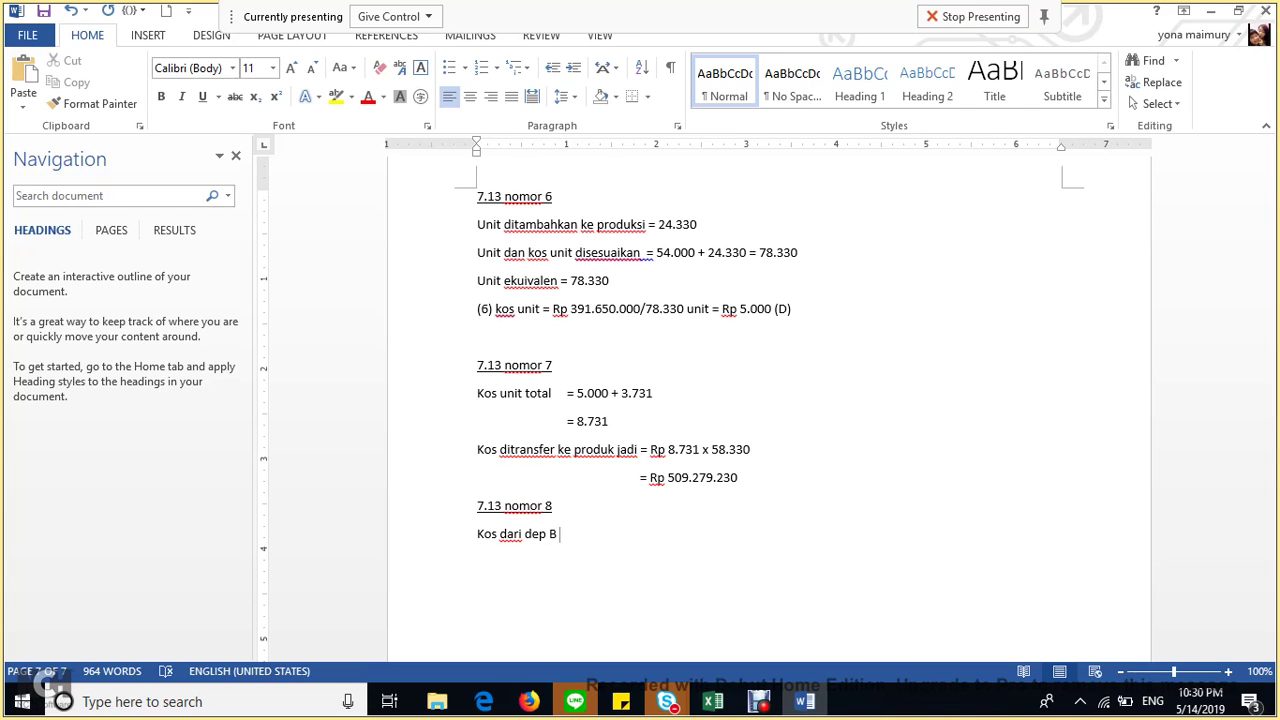
{"action": "type", "text": "U"}
{"action": "key", "text": "BackSpace"}
{"action": "type", "text": "untuk PDP akhir ="}
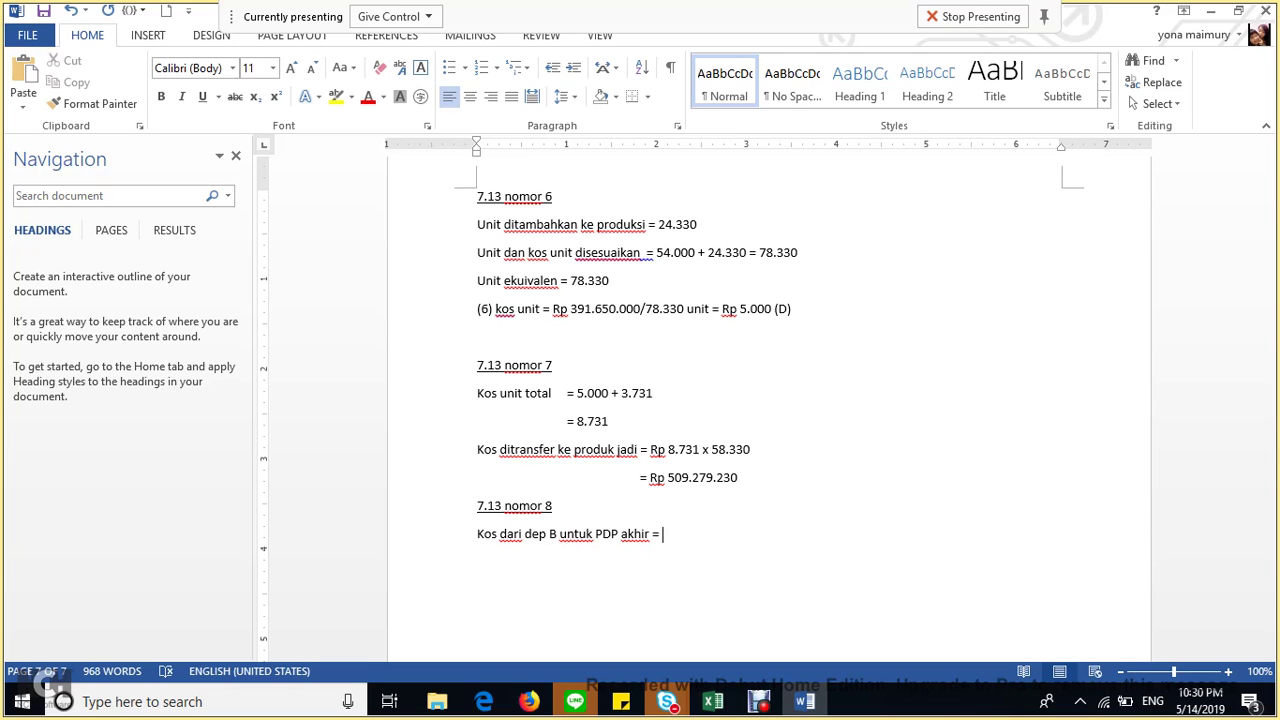
{"action": "type", "text": " 20.000 unit x"}
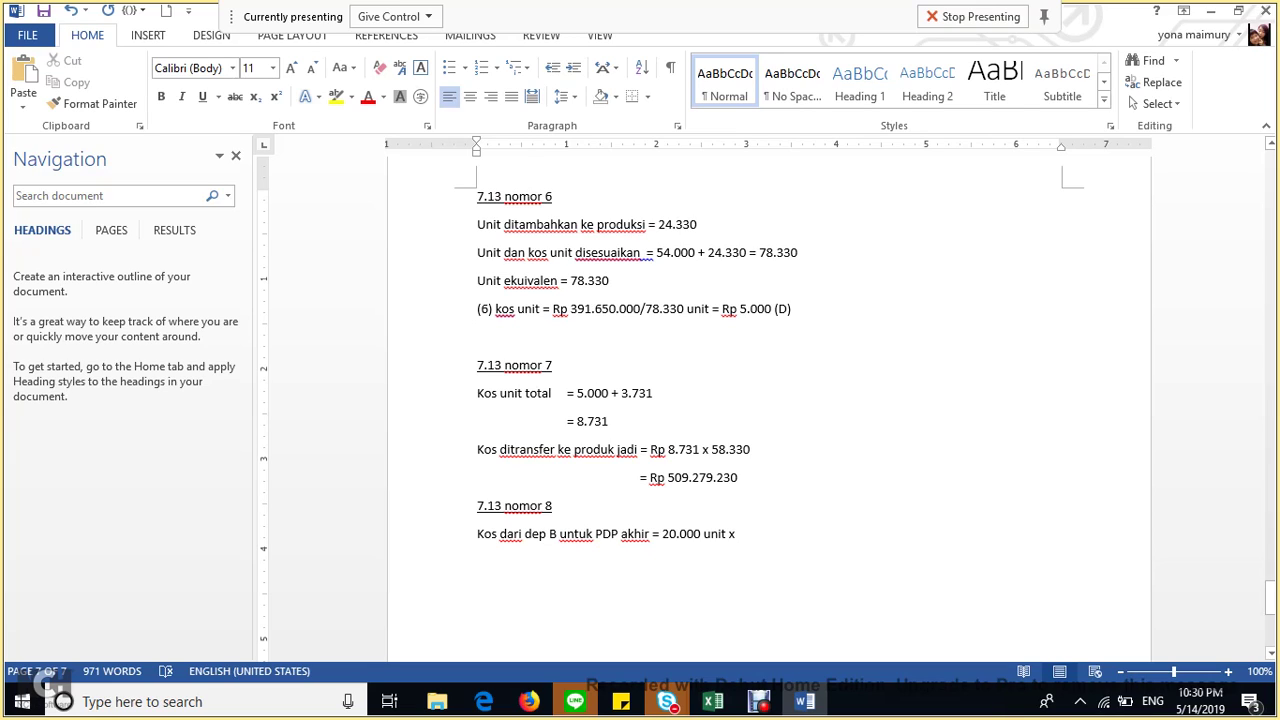
{"action": "type", "text": "Rp "}
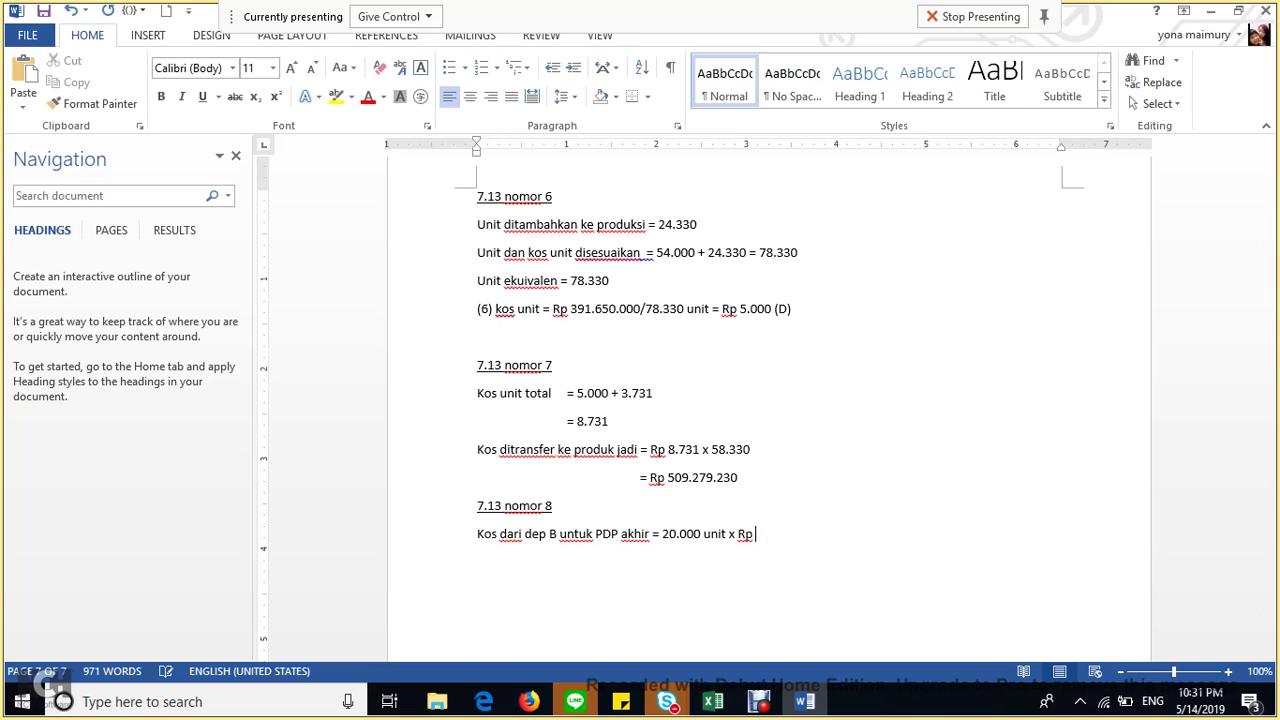
{"action": "type", "text": "5000"}
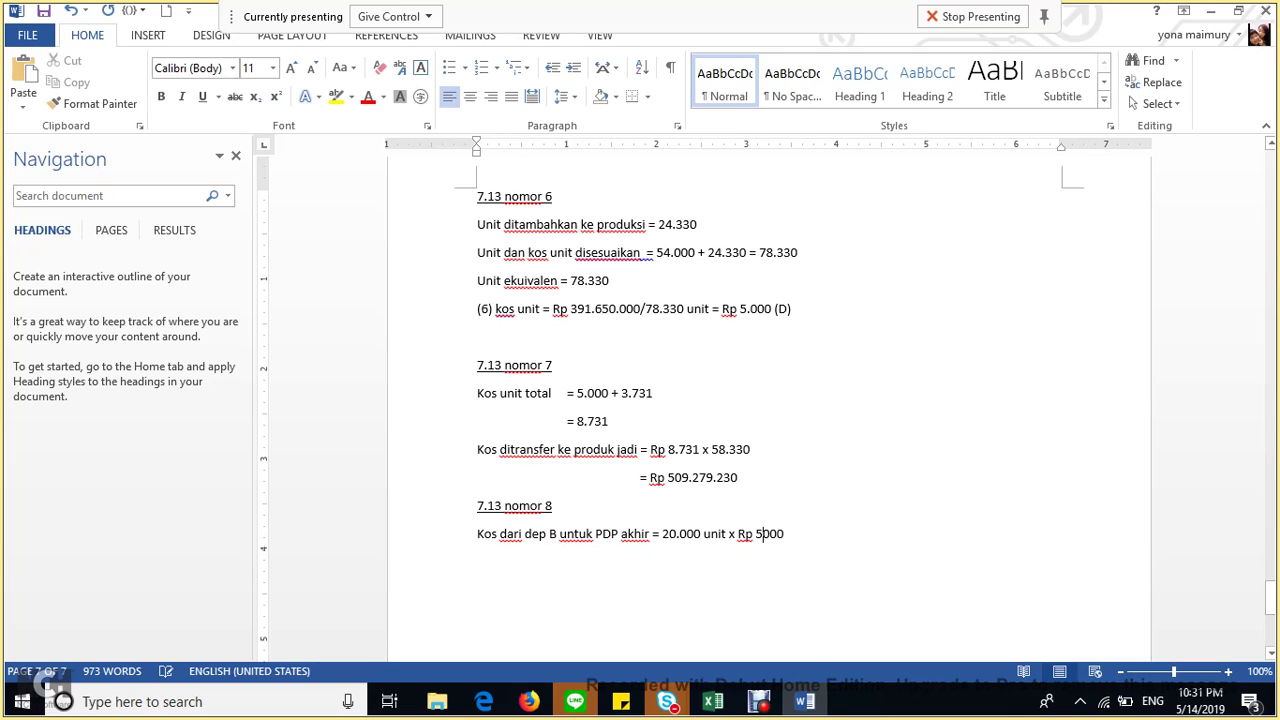
{"action": "type", "text": "."}
{"action": "key", "text": "Up"}
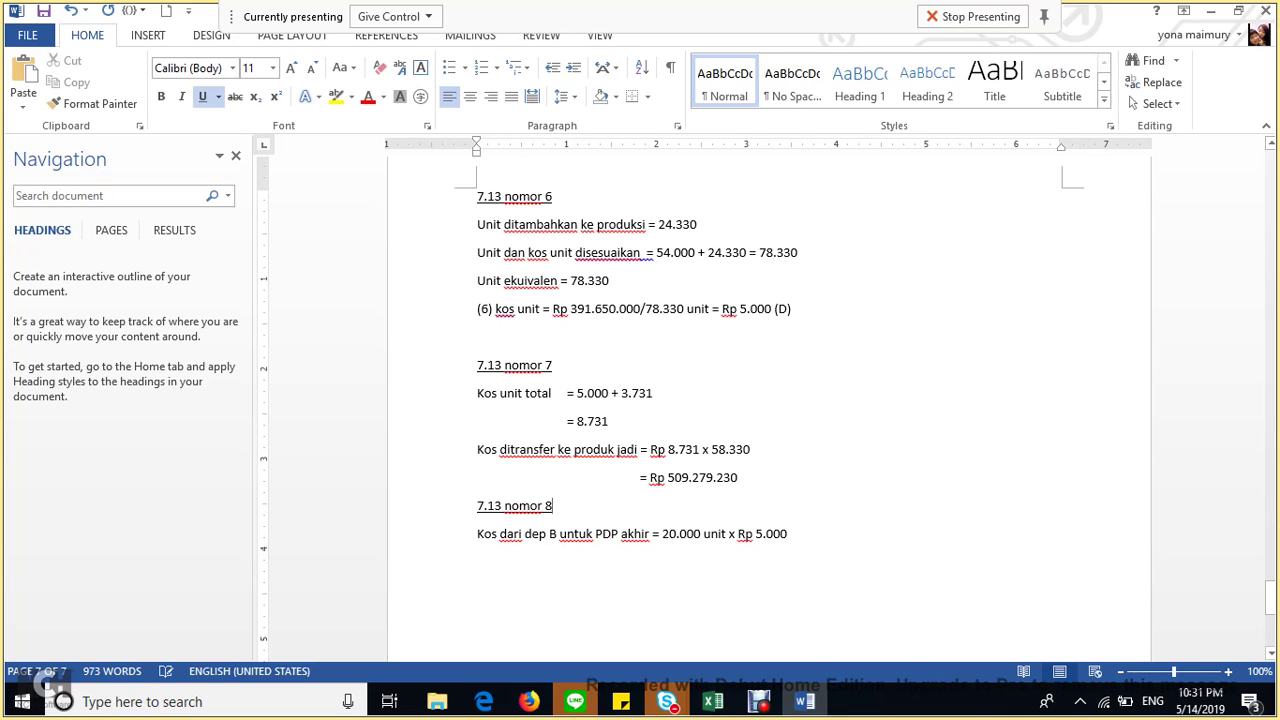
Write the result "= Rp 100.000.000 (C)" aligned below the PDP akhir calculation, keeping (C) as plain text.
{"action": "left_click", "coordinate": [567, 562]}
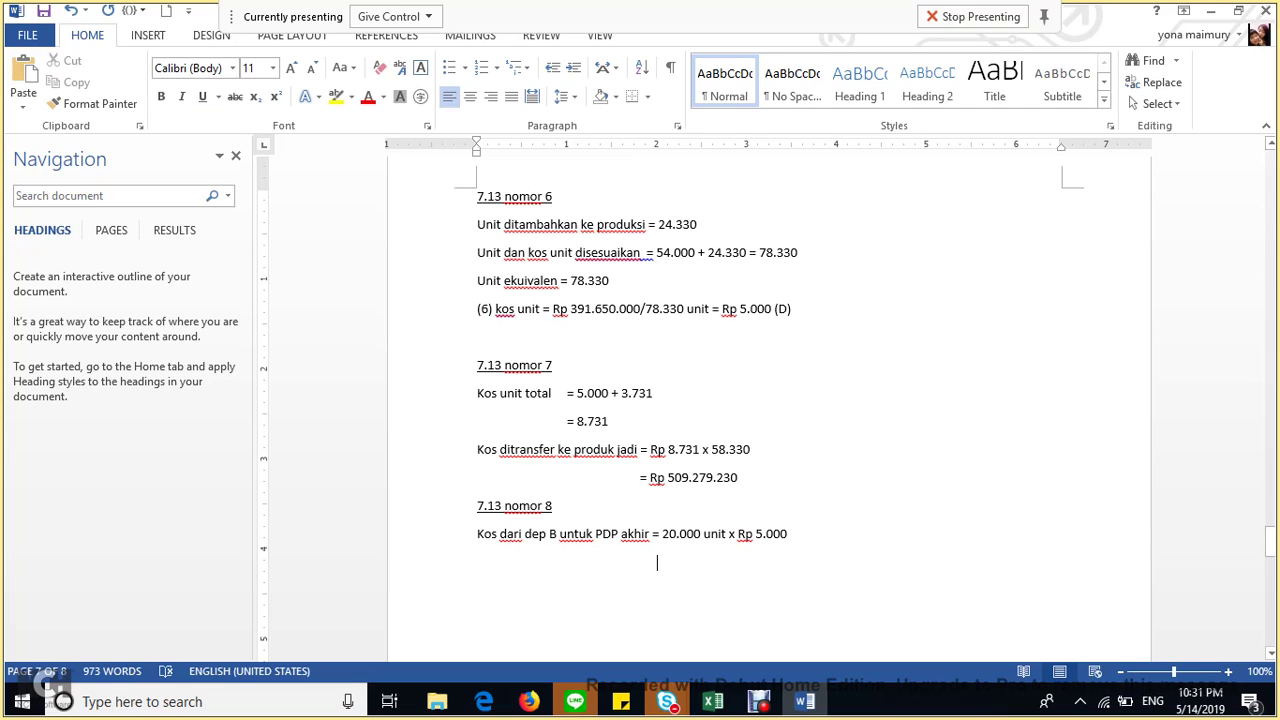
{"action": "type", "text": "="}
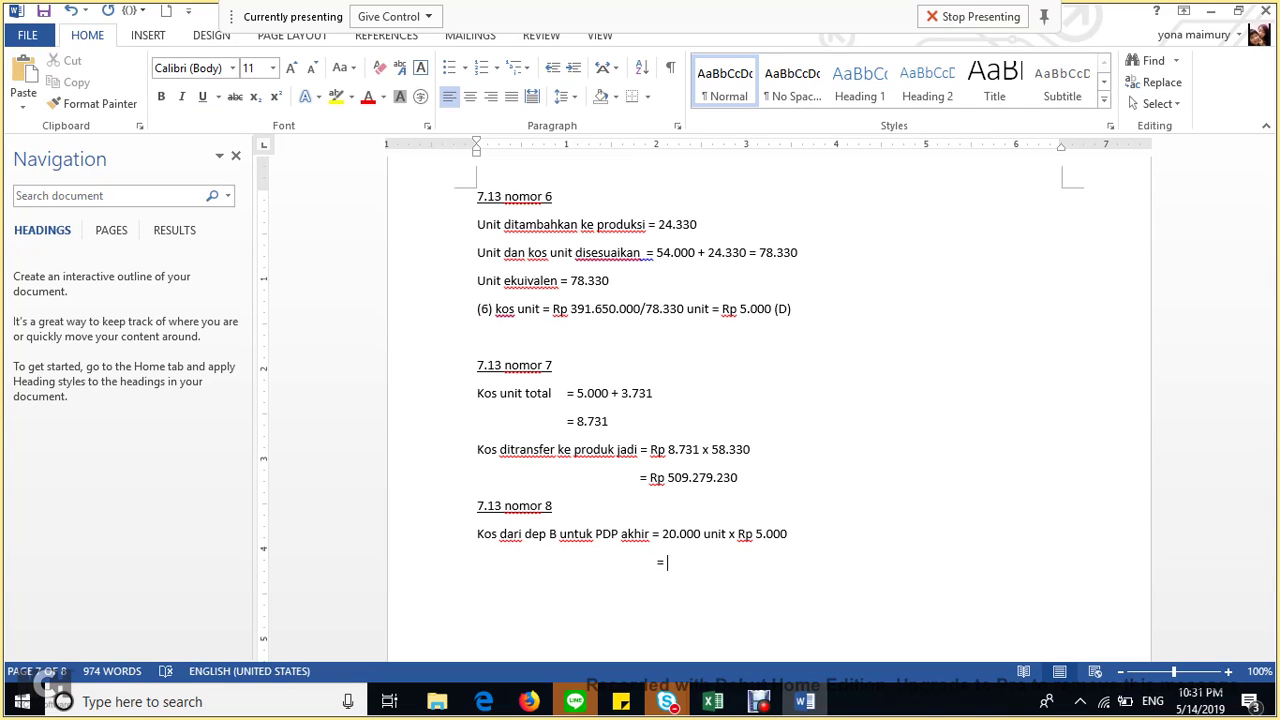
{"action": "type", "text": " Rp 100.000.000 (C"}
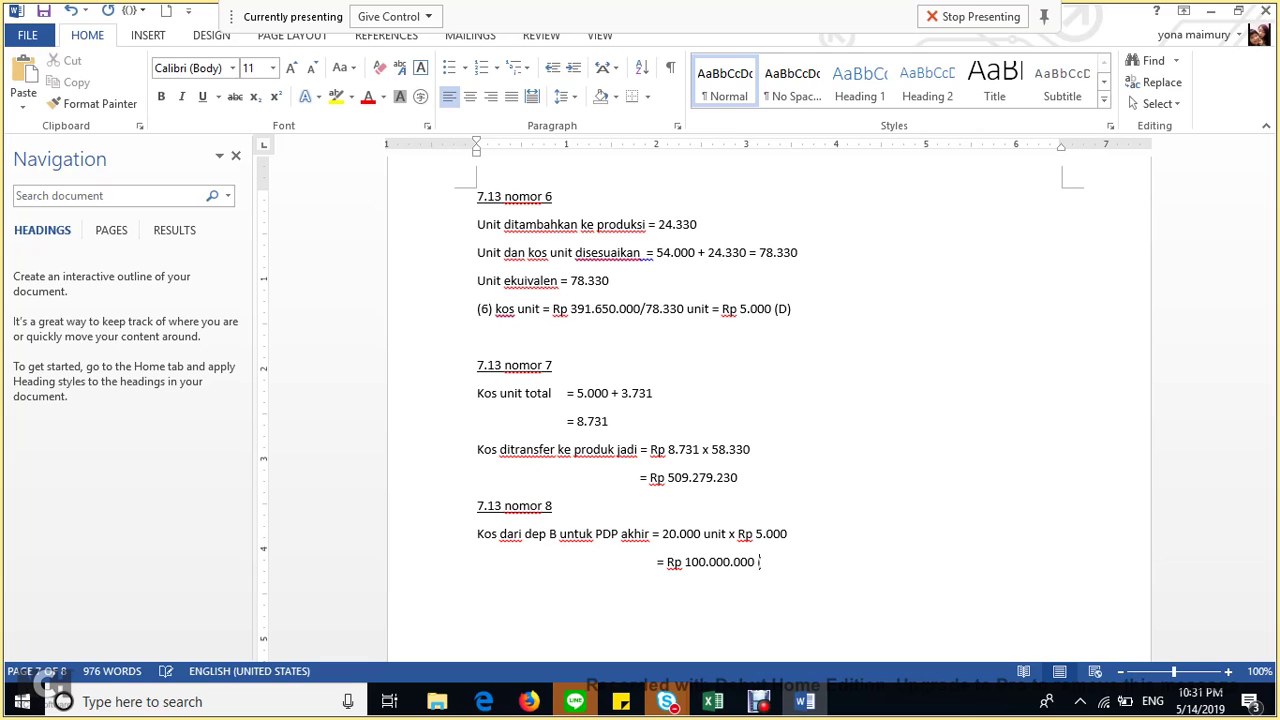
{"action": "type", "text": ")"}
{"action": "key", "text": "ctrl+z"}
Add the underlined heading "7.13 nomor 9" below the Rp 100.000.000 (C) result.
{"action": "type", "text": "7.13 NOMOR"}
{"action": "key", "text": "BackSpace"}
{"action": "key", "text": "BackSpace"}
{"action": "key", "text": "BackSpace"}
{"action": "key", "text": "BackSpace"}
{"action": "key", "text": "BackSpace"}
{"action": "type", "text": "nomor 9"}
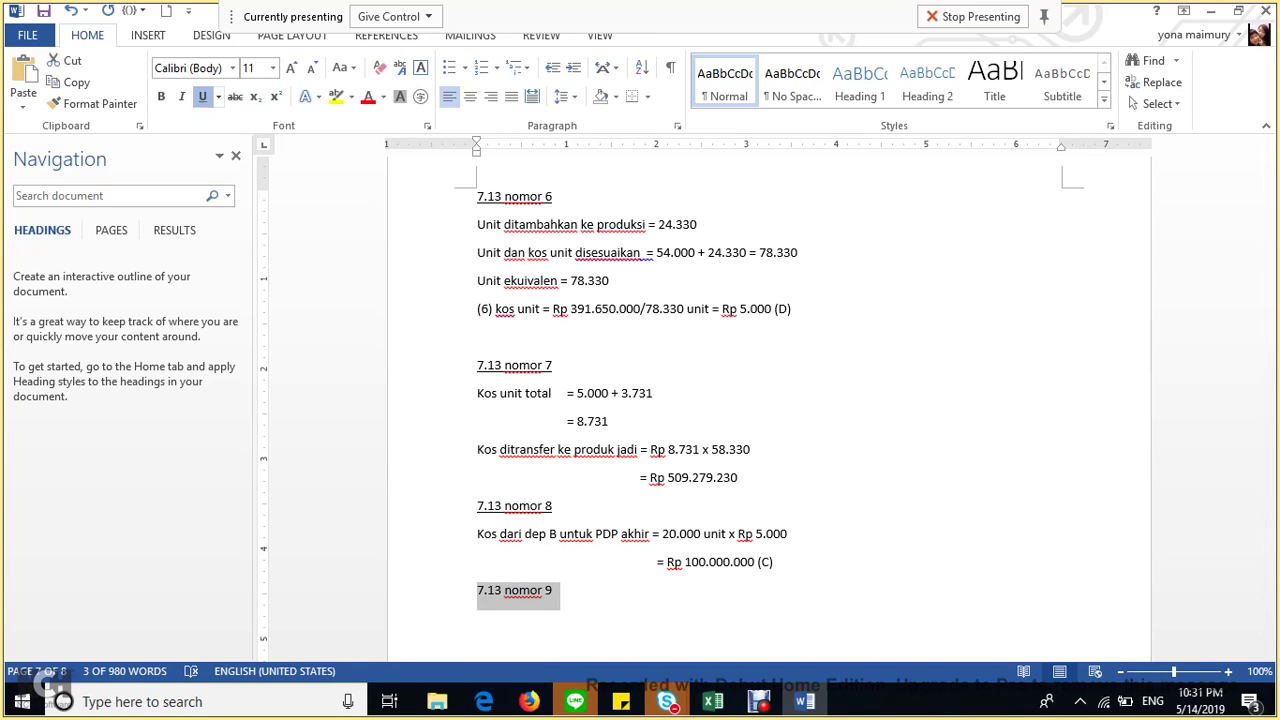
{"action": "left_click", "coordinate": [202, 96]}
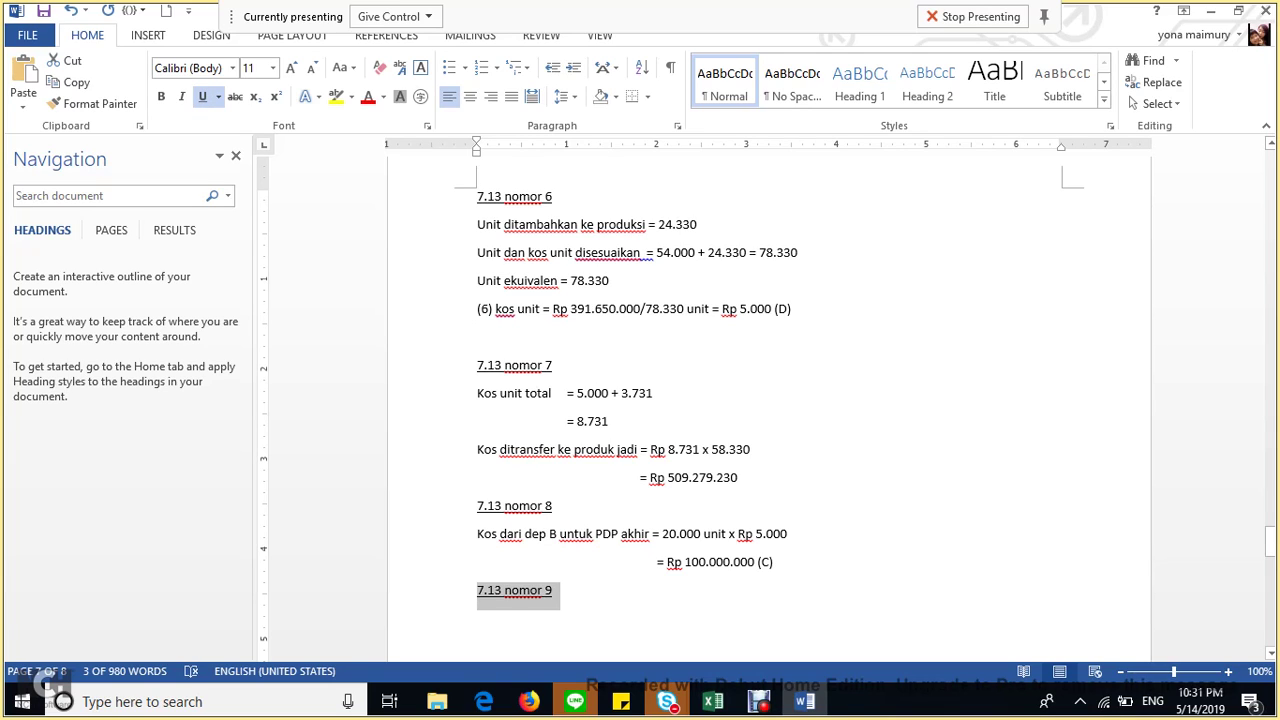
{"action": "left_click", "coordinate": [556, 590]}
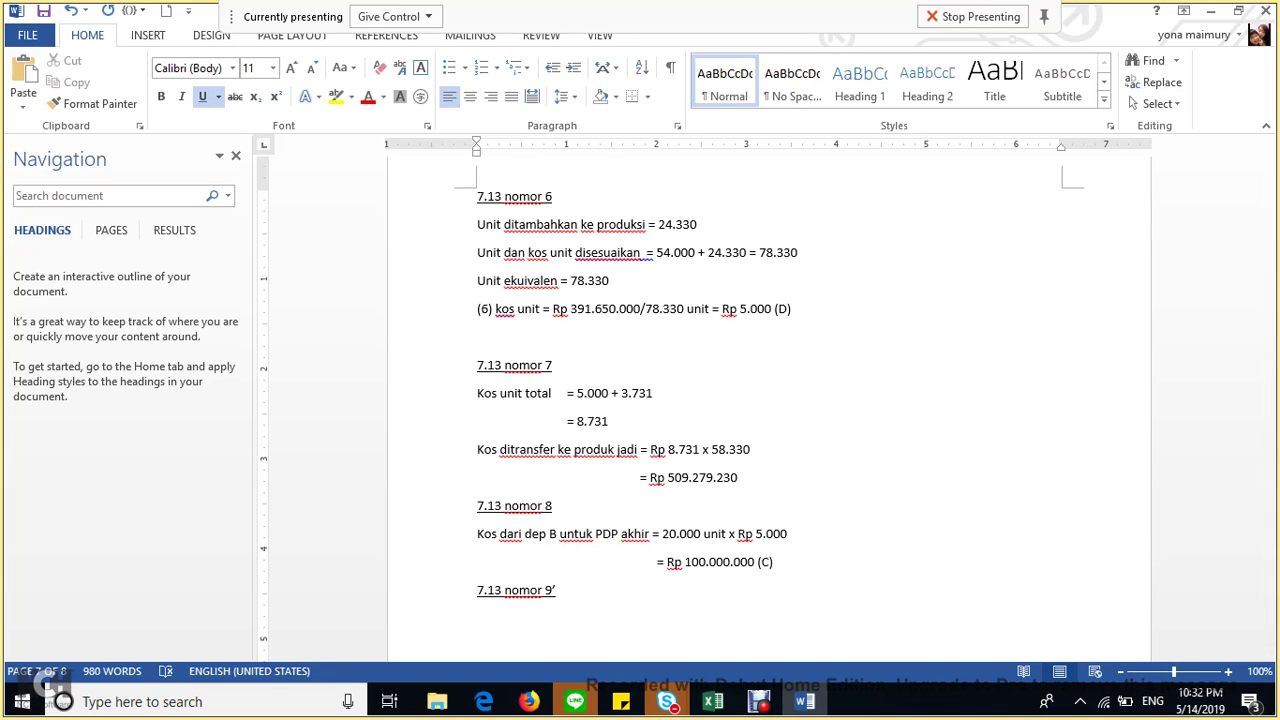
Write the sum "100.000.000 + 8.209.231 + 1.670.000 + 2.505.000" on the line below the 7.13 nomor 9 heading.
{"action": "key", "text": "Return"}
{"action": "type", "text": "100.000.000 + 8.209."}
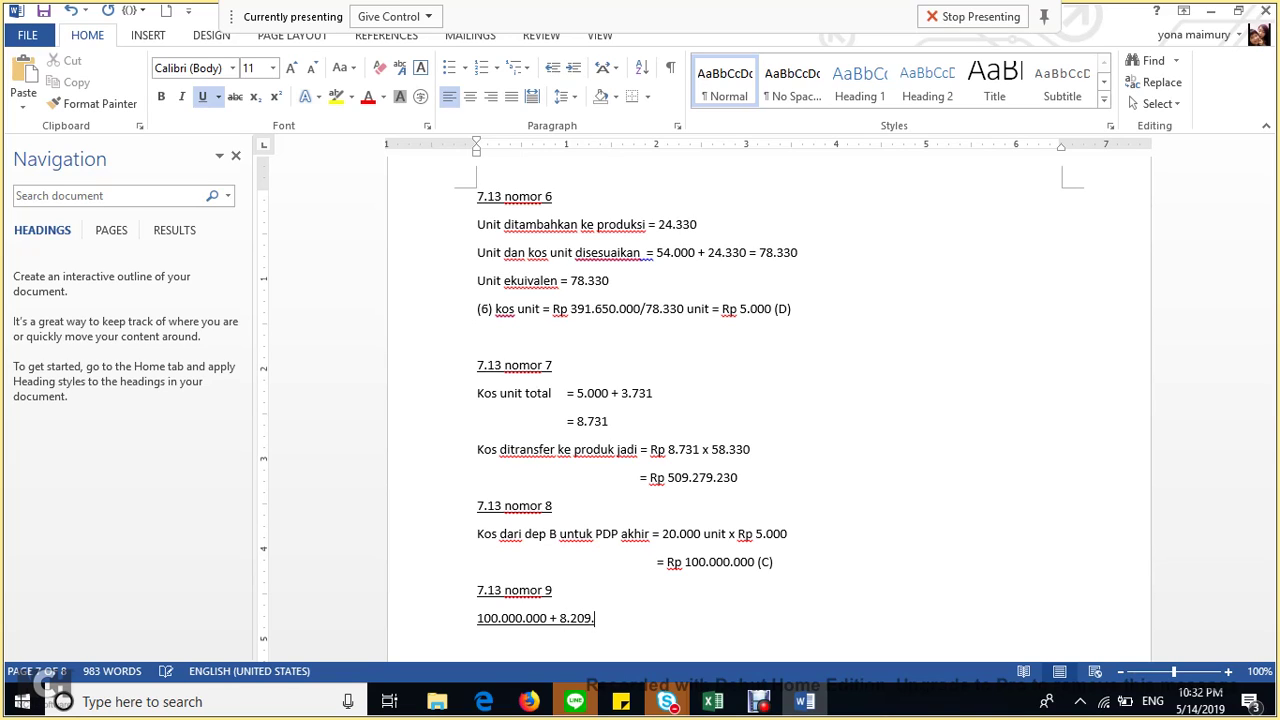
{"action": "type", "text": "231 + 1.670.000 + "}
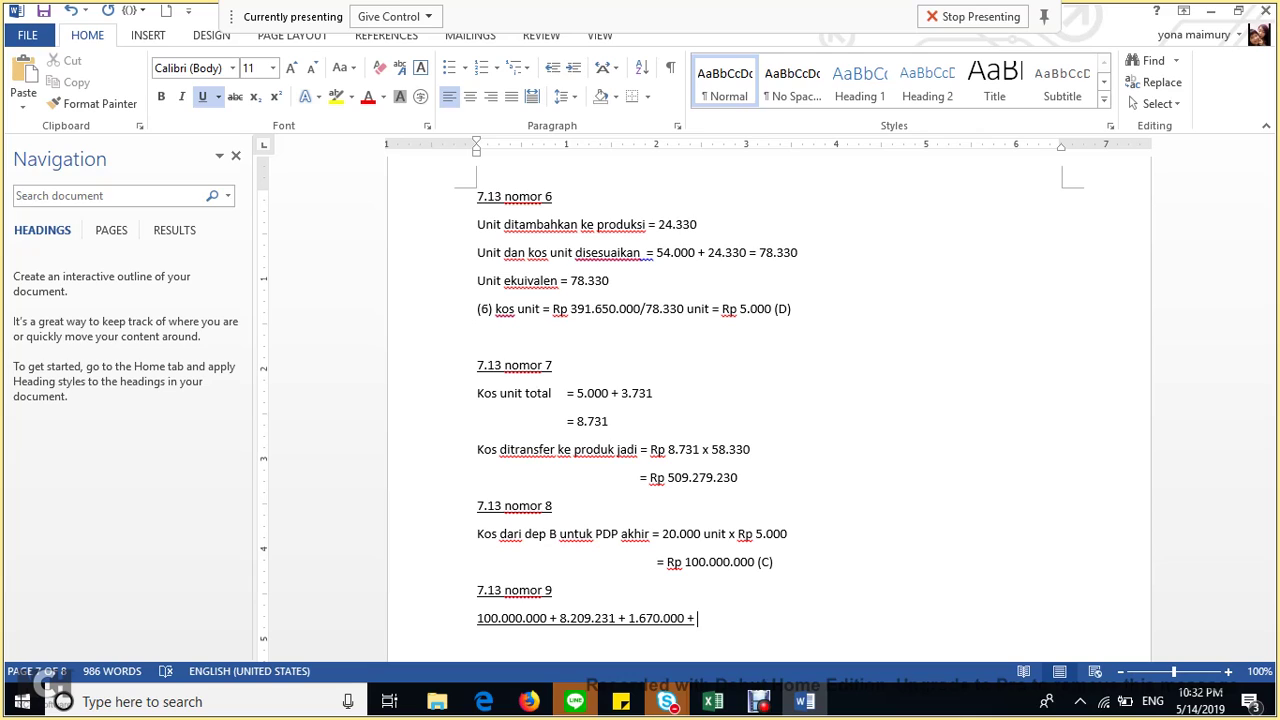
{"action": "type", "text": "2.505.000"}
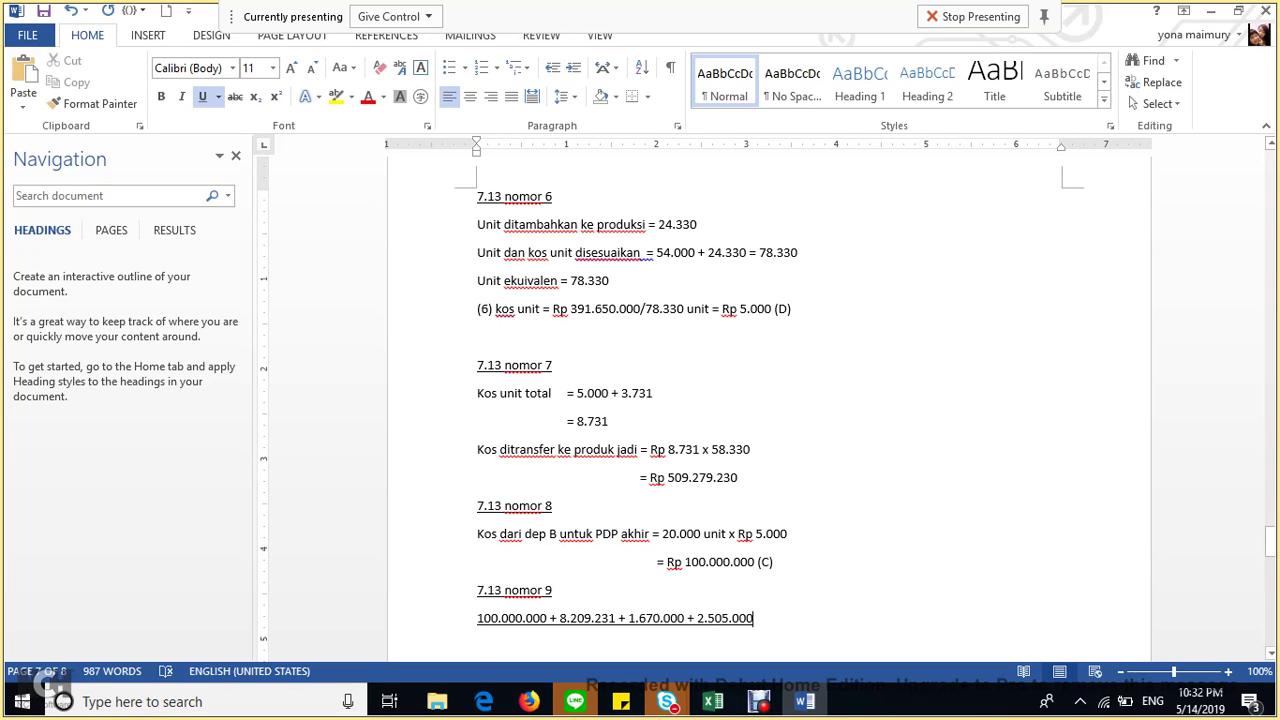
Remove the underline from the 7.13 nomor 9 sum line and put an equals sign in front of it.
{"action": "key", "text": "shift+Left"}
{"action": "key", "text": "shift+Left"}
{"action": "key", "text": "shift+Left"}
{"action": "key", "text": "shift+Left"}
{"action": "key", "text": "shift+Left"}
{"action": "key", "text": "shift+Left"}
{"action": "key", "text": "shift+Left"}
{"action": "key", "text": "shift+Left"}
{"action": "key", "text": "shift+Left"}
{"action": "key", "text": "shift+Left"}
{"action": "key", "text": "shift+Left"}
{"action": "key", "text": "shift+Left"}
{"action": "key", "text": "shift+Left"}
{"action": "key", "text": "shift+Left"}
{"action": "key", "text": "shift+Left"}
{"action": "key", "text": "shift+Left"}
{"action": "key", "text": "shift+Left"}
{"action": "key", "text": "shift+Left"}
{"action": "key", "text": "shift+Left"}
{"action": "key", "text": "shift+Left"}
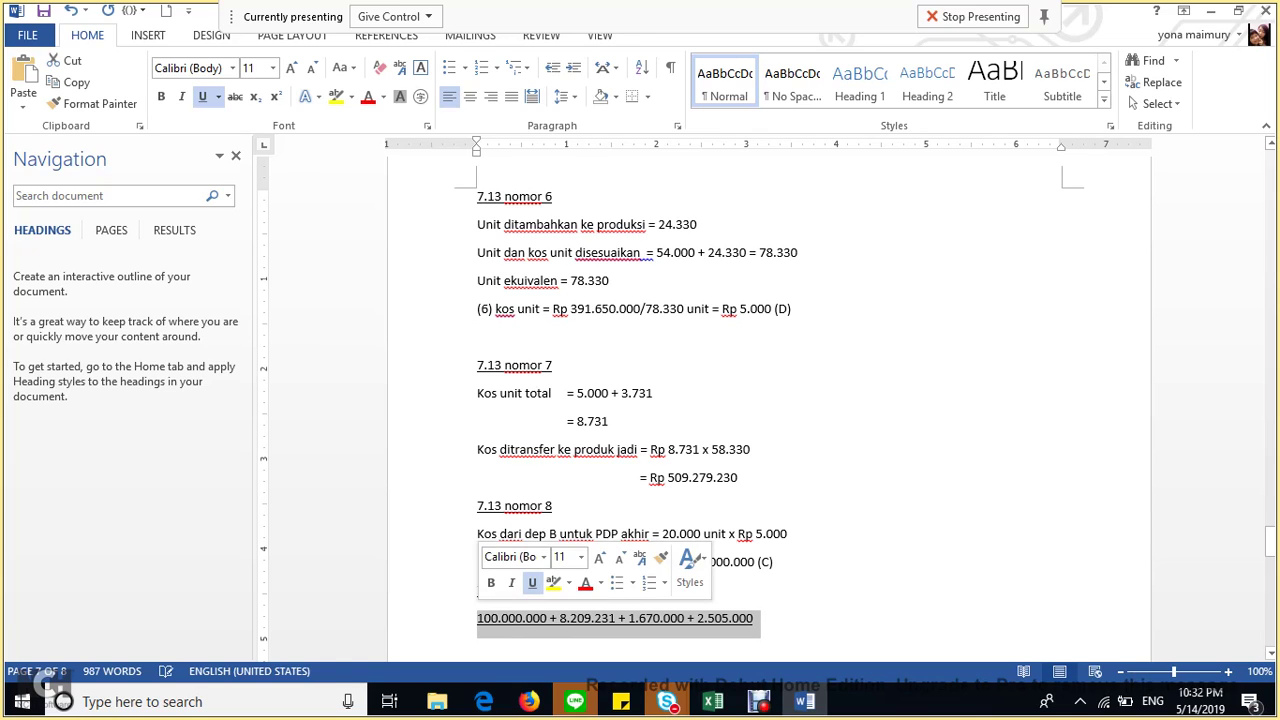
{"action": "key", "text": "Left"}
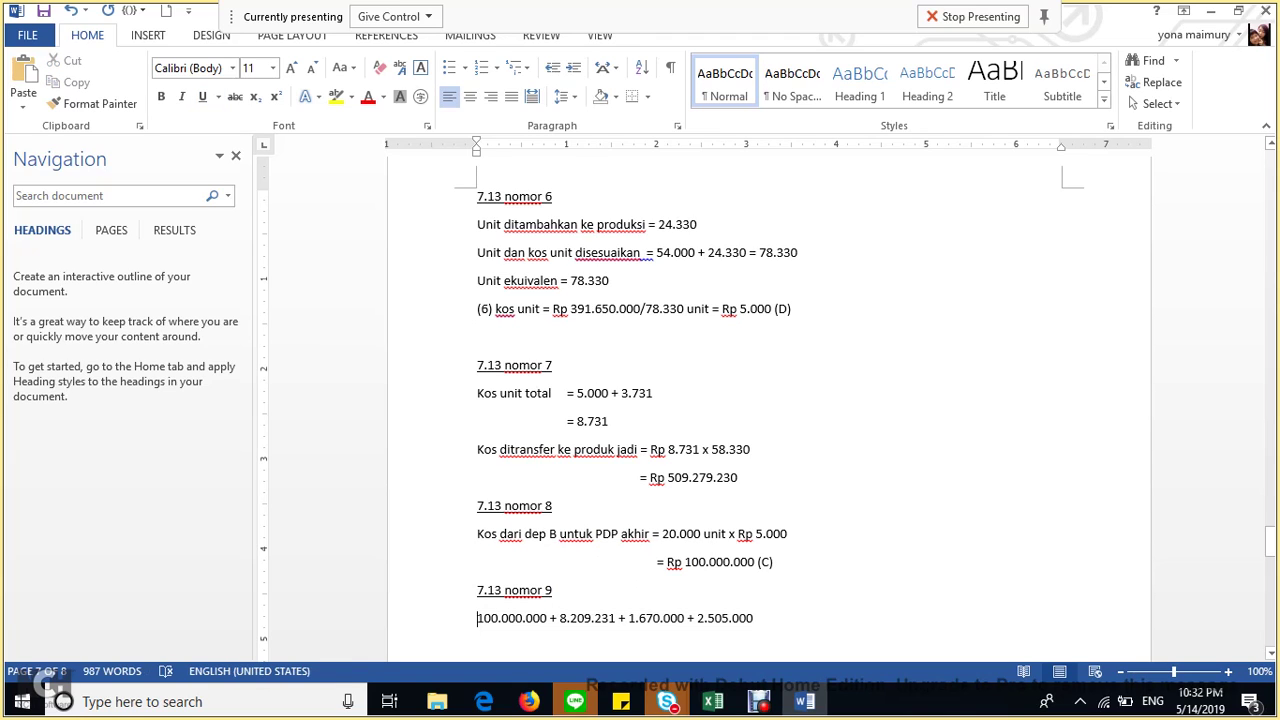
{"action": "type", "text": "="}
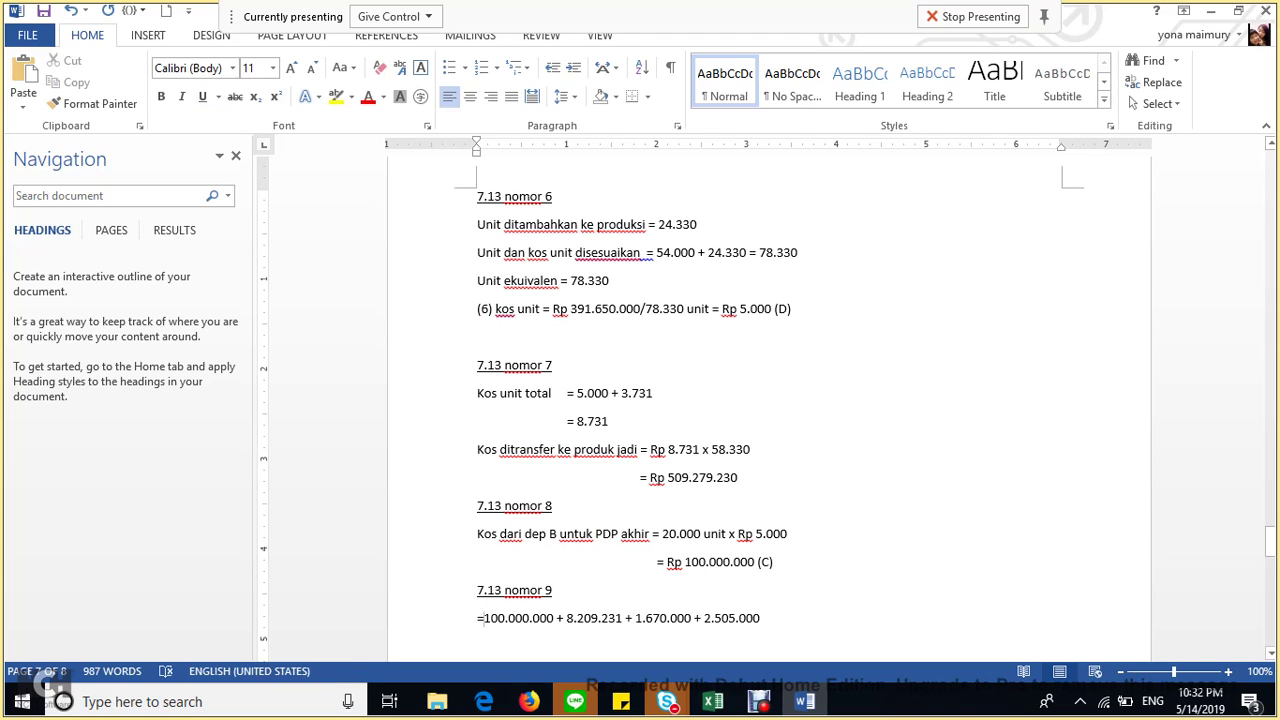
Write the result "= Rp 112.384.231" below the sum and start a new line beneath it.
{"action": "key", "text": "End"}
{"action": "key", "text": "Return"}
{"action": "type", "text": "="}
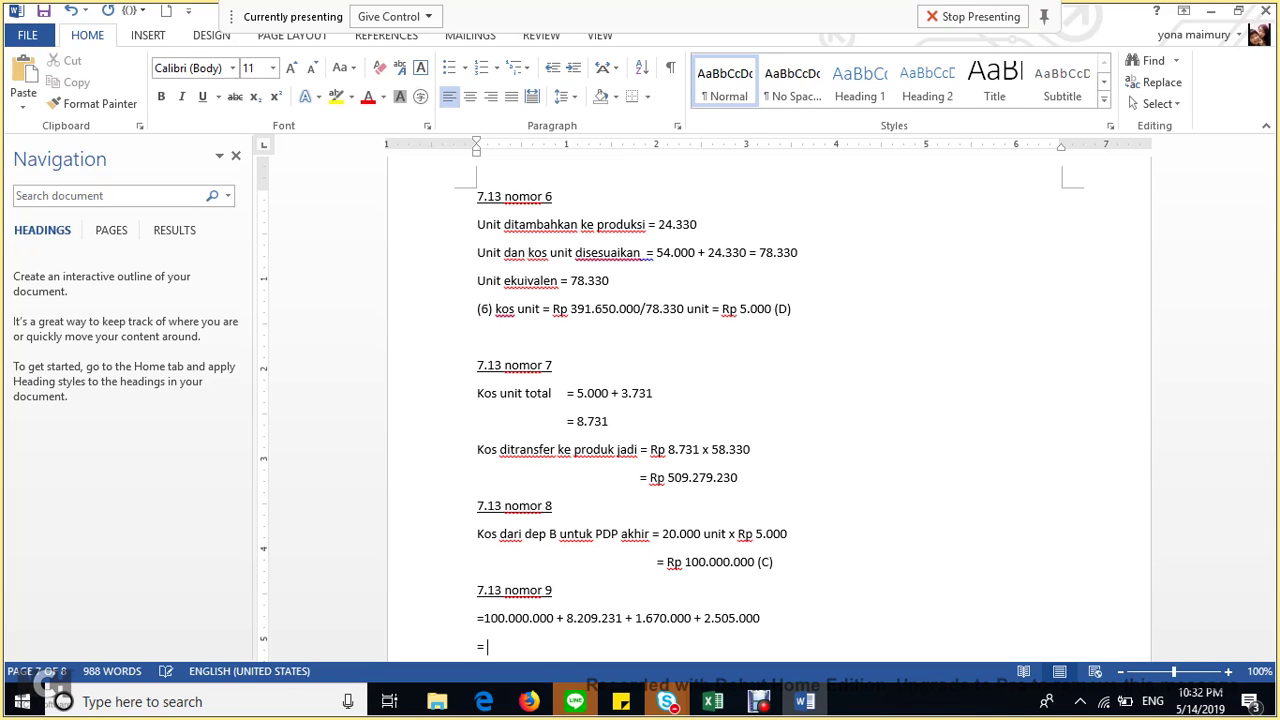
{"action": "type", "text": " Rp 11"}
{"action": "type", "text": "2.384.231"}
{"action": "key", "text": "Return"}
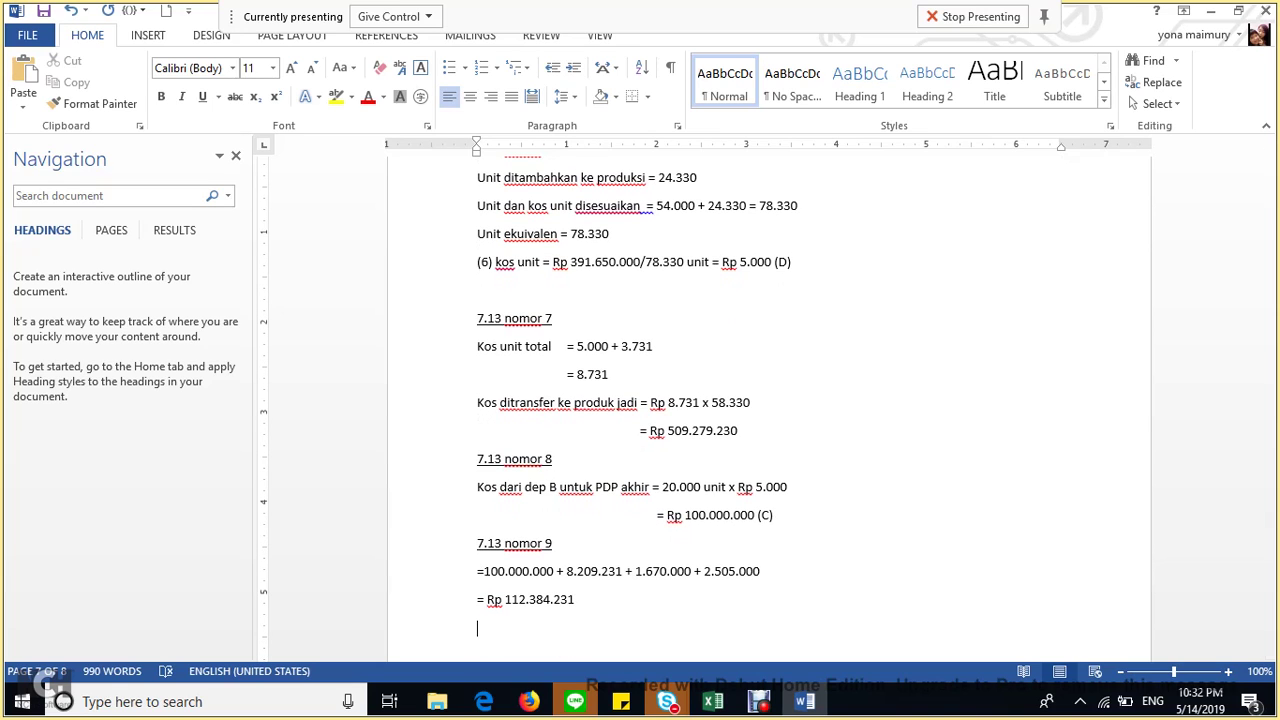
Add the underlined heading "7.13 nomor 10" below the Rp 112.384.231 result, with one blank line above it.
{"action": "scroll", "coordinate": [768, 400], "scroll_direction": "down", "scroll_amount": 2}
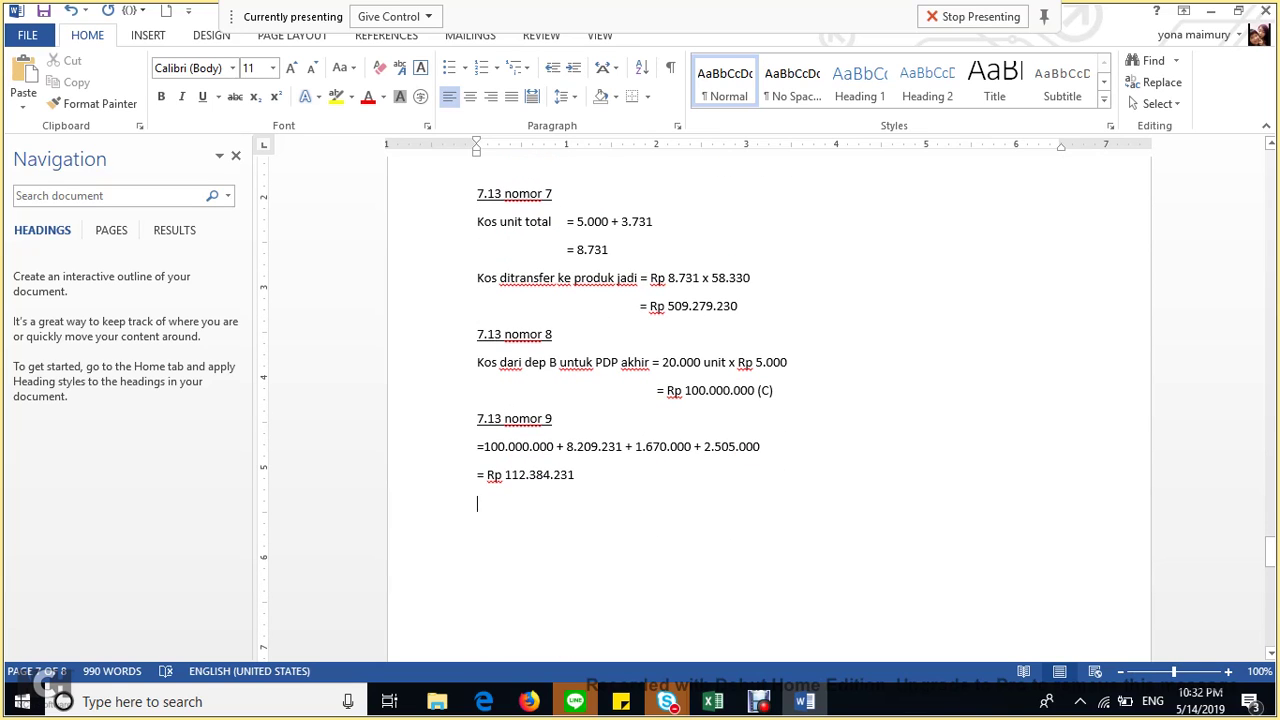
{"action": "triple_click", "coordinate": [514, 418]}
{"action": "key", "text": "ctrl+c"}
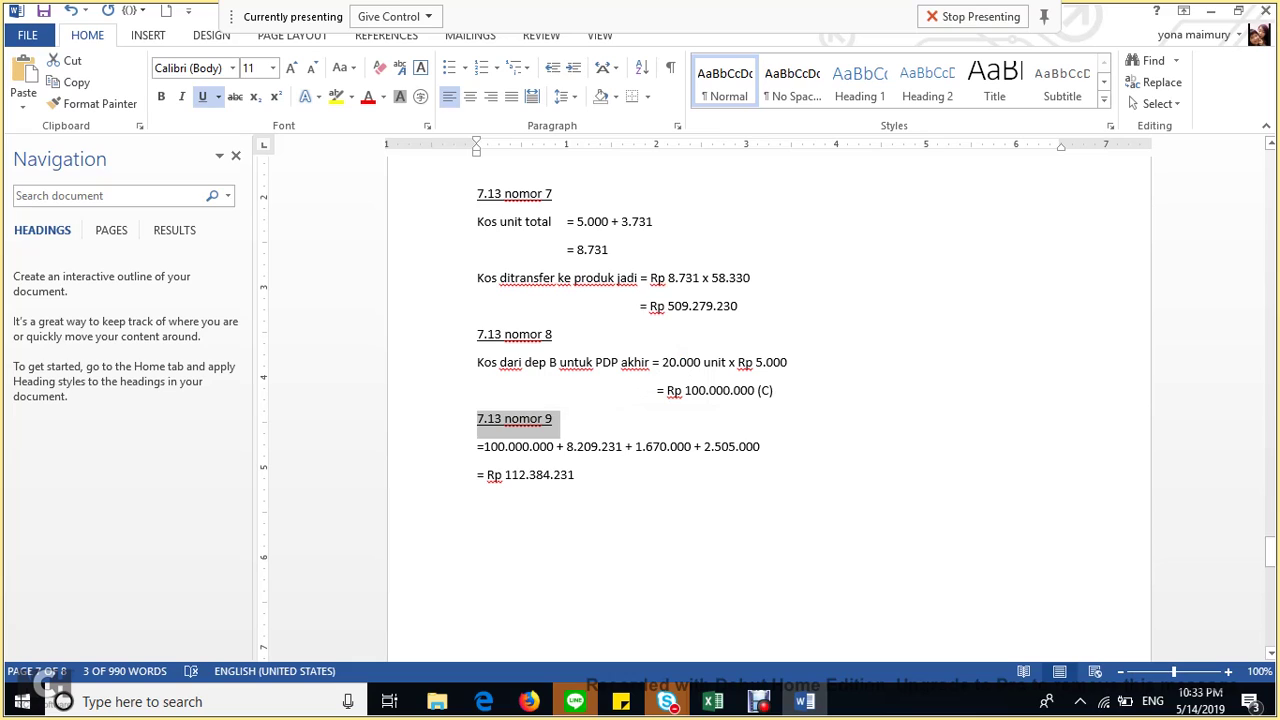
{"action": "left_click", "coordinate": [478, 531]}
{"action": "key", "text": "ctrl+v"}
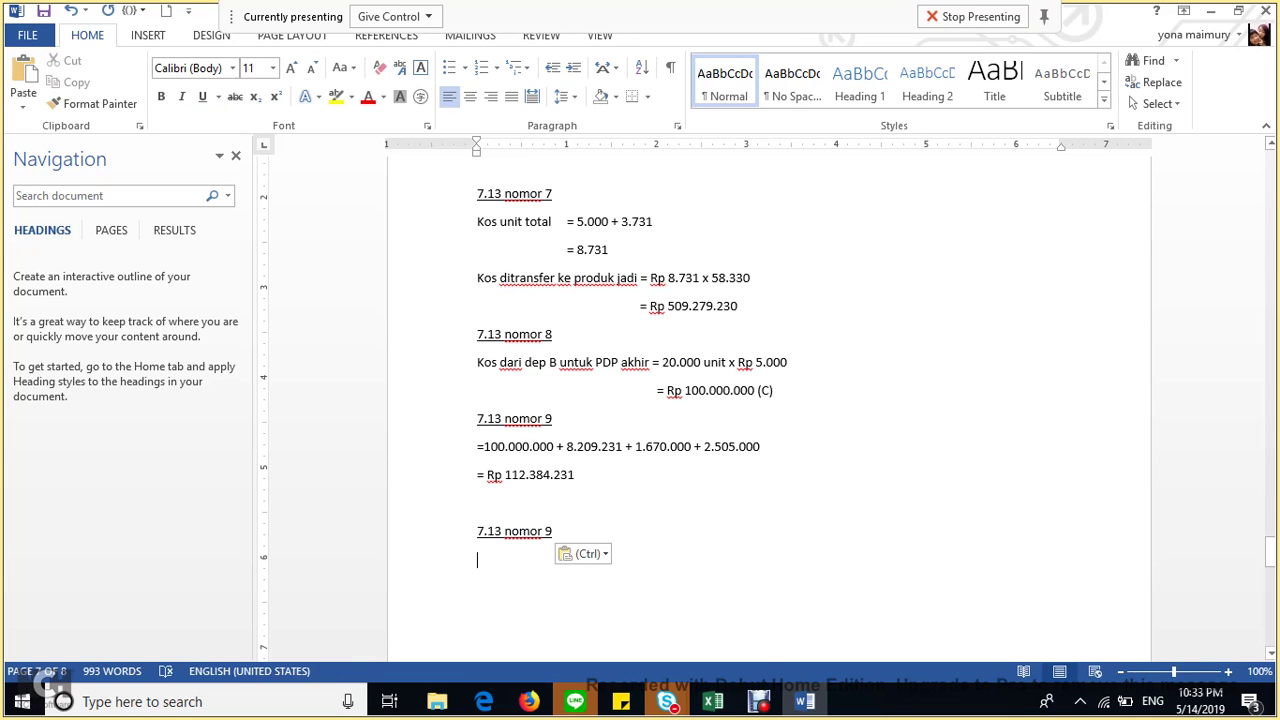
{"action": "key", "text": "BackSpace"}
{"action": "key", "text": "BackSpace"}
{"action": "type", "text": "10"}
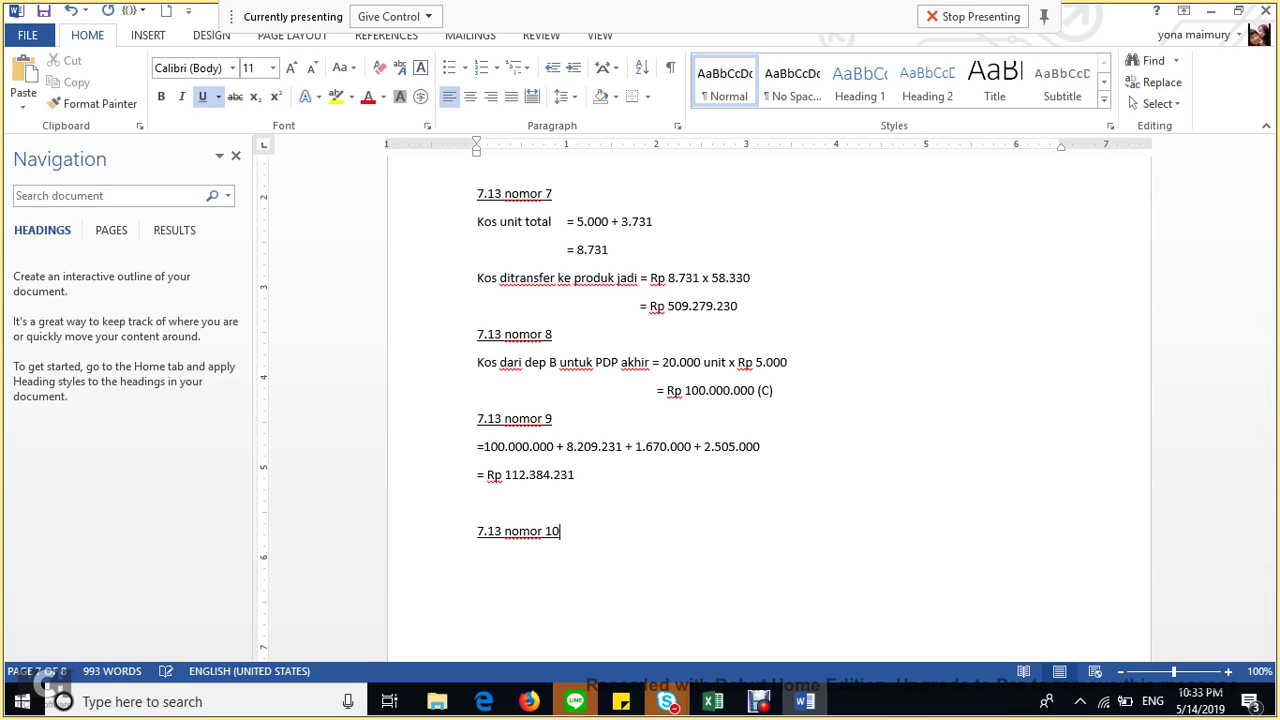
{"action": "key", "text": "Up"}
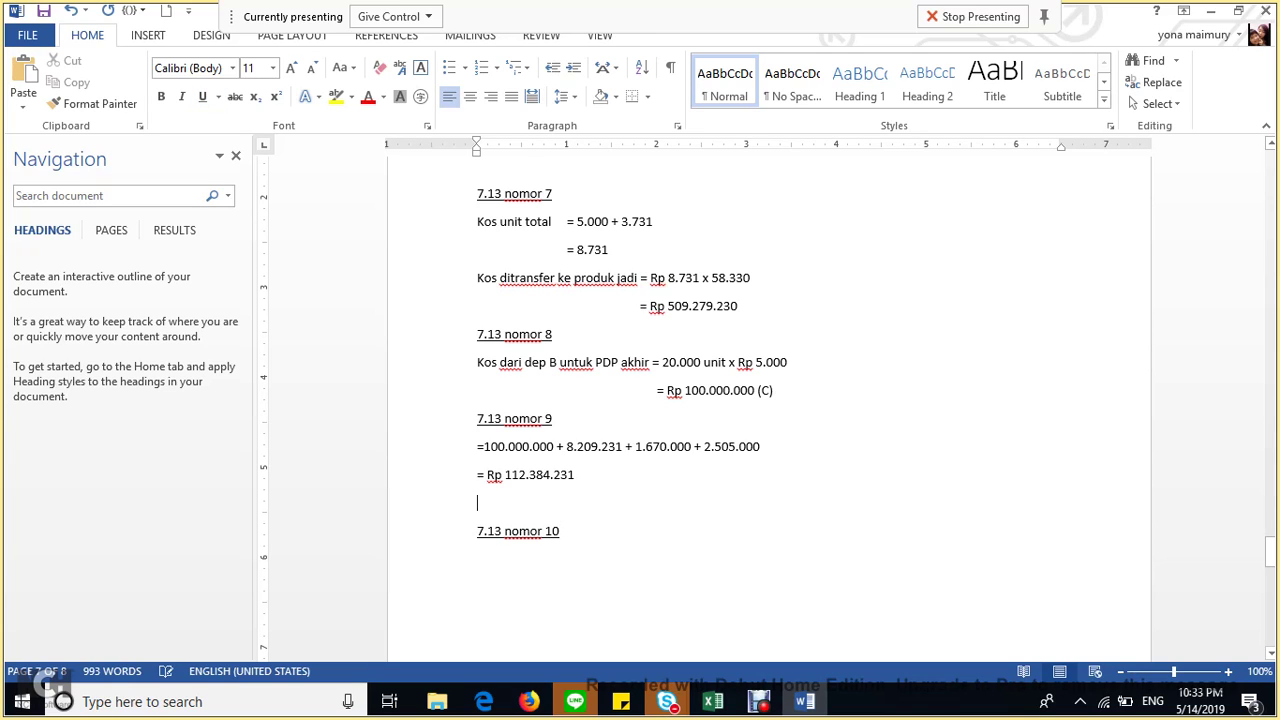
{"action": "key", "text": "BackSpace"}
{"action": "key", "text": "Return"}
{"action": "left_click", "coordinate": [560, 531]}
Write "(7) + (9)" without underline below the 7.13 nomor 10 heading and "Rp 509.279.230 + Rp 112.384.231" on the line beneath.
{"action": "key", "text": "Return"}
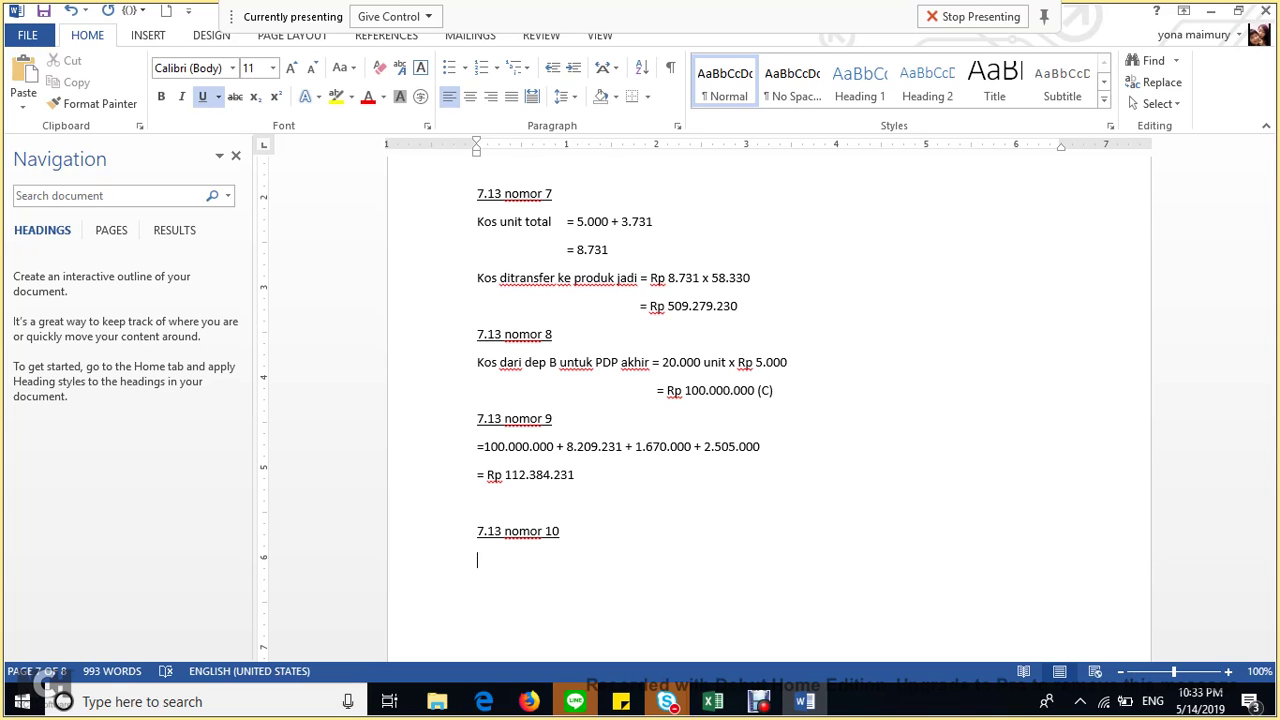
{"action": "type", "text": "a"}
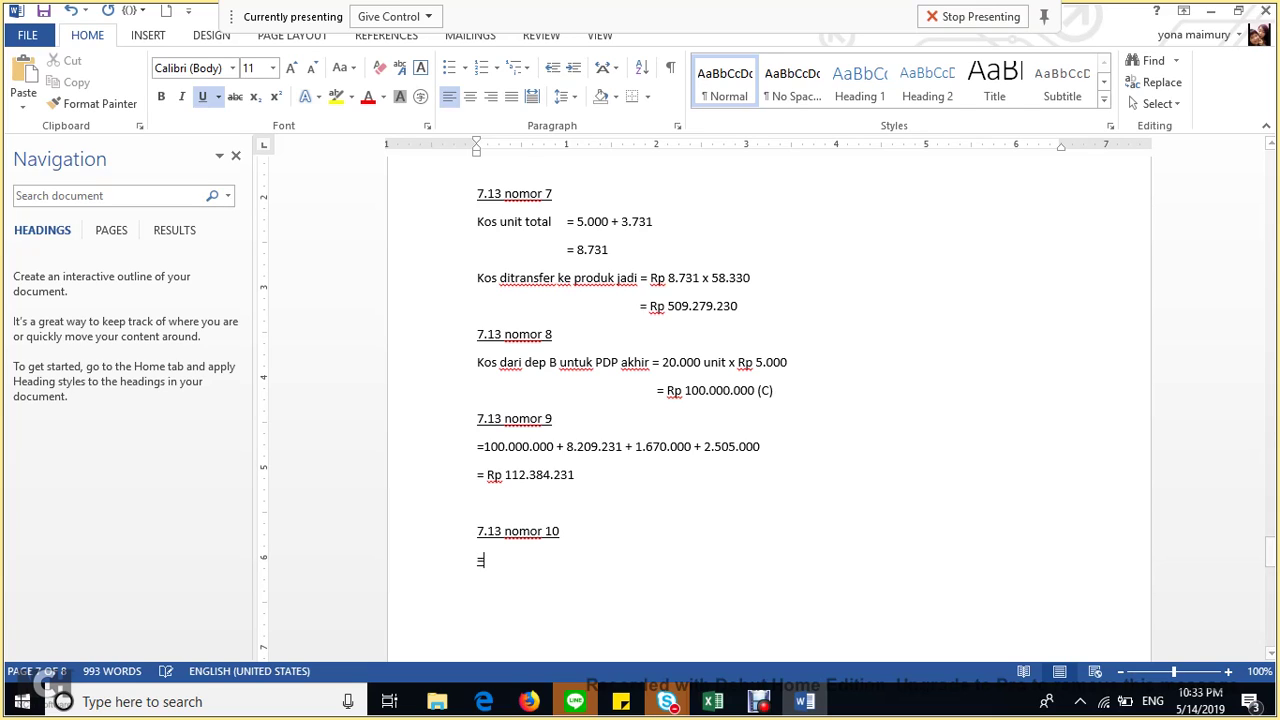
{"action": "key", "text": "BackSpace"}
{"action": "key", "text": "ctrl+u"}
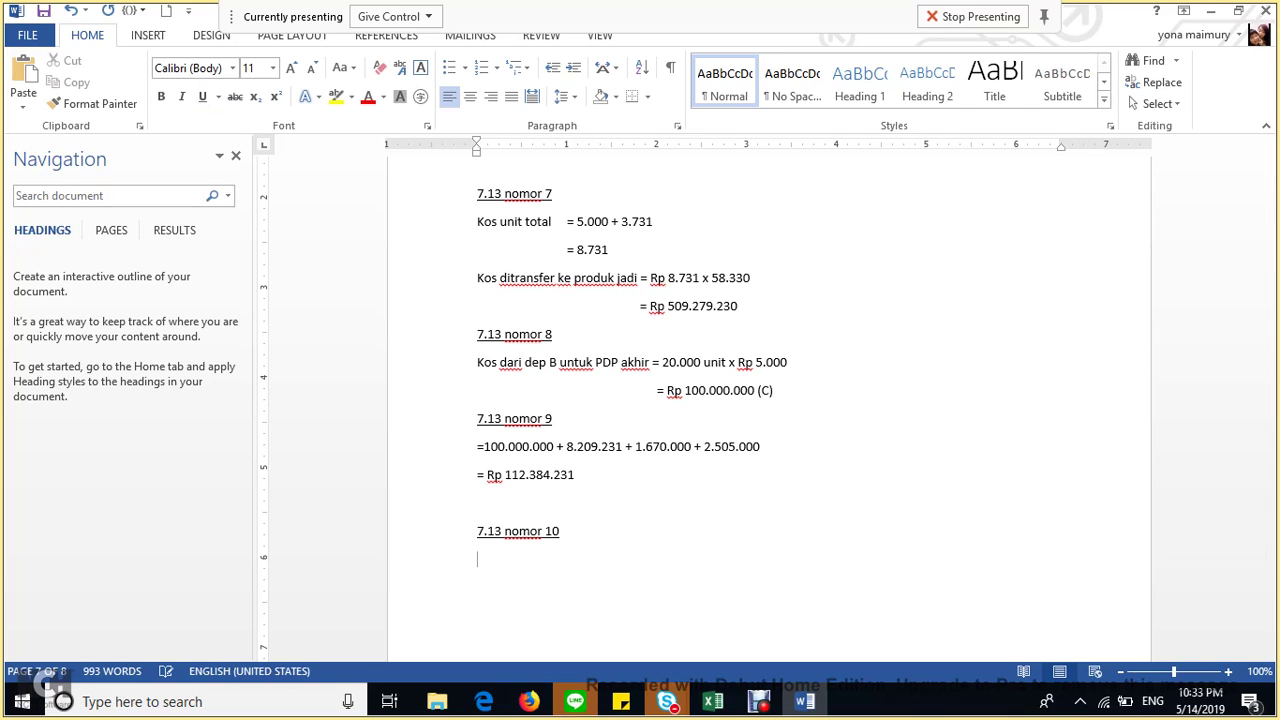
{"action": "type", "text": "(7) + (9)"}
{"action": "key", "text": "Return"}
{"action": "type", "text": "Rp 509.279."}
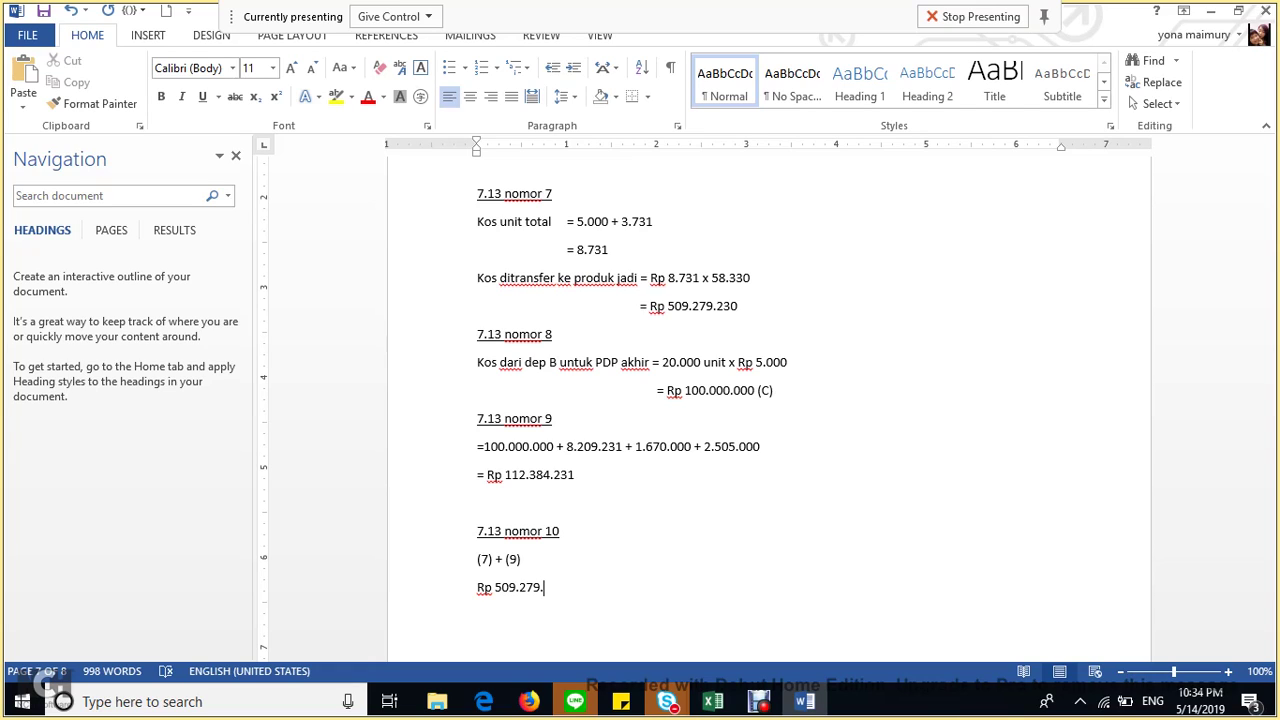
{"action": "type", "text": "230 + Rp "}
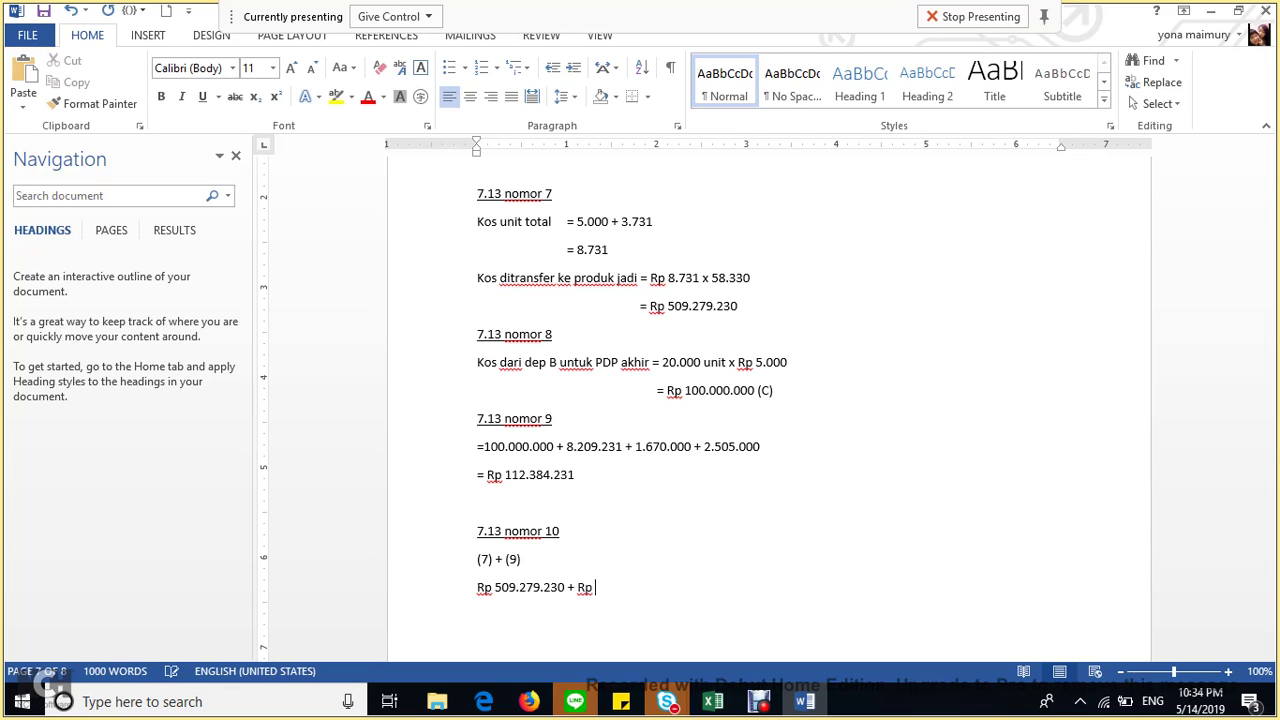
{"action": "type", "text": "112.384.231"}
{"action": "key", "text": "Return"}
{"action": "key", "text": "Tab"}
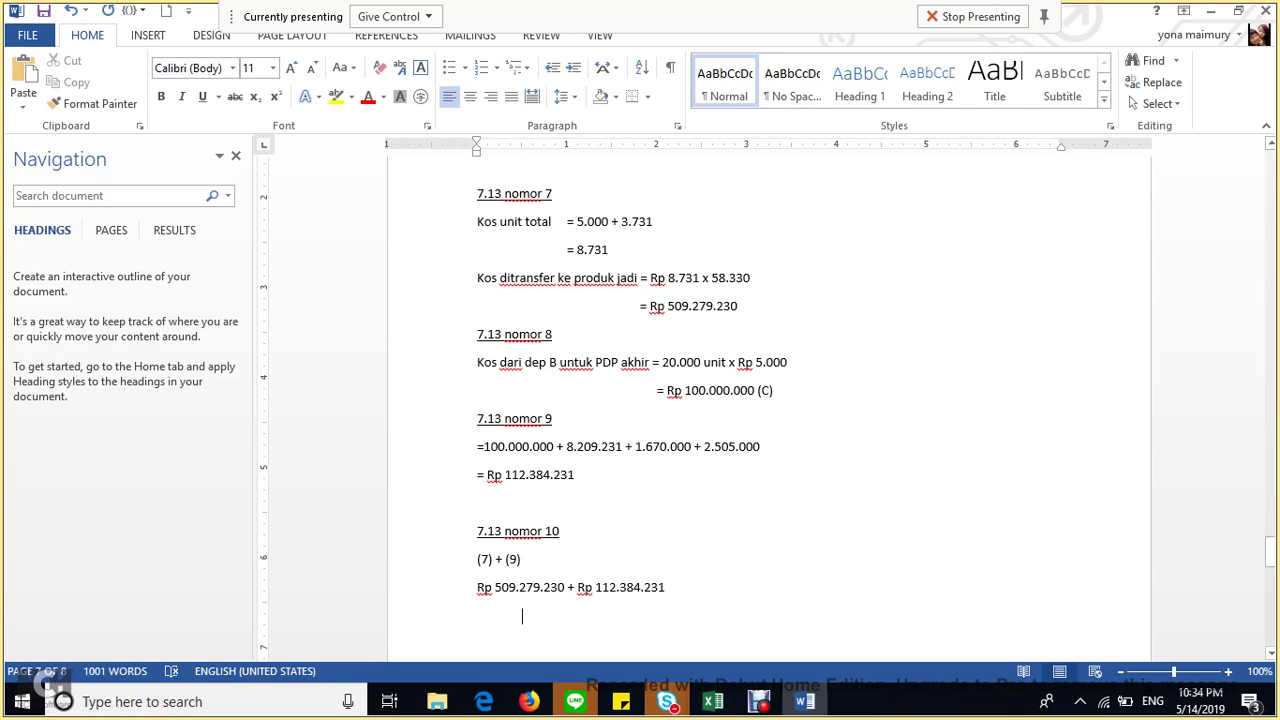
Put an equals sign in front of both calculation lines under 7.13 nomor 10.
{"action": "left_click", "coordinate": [477, 559]}
{"action": "type", "text": "="}
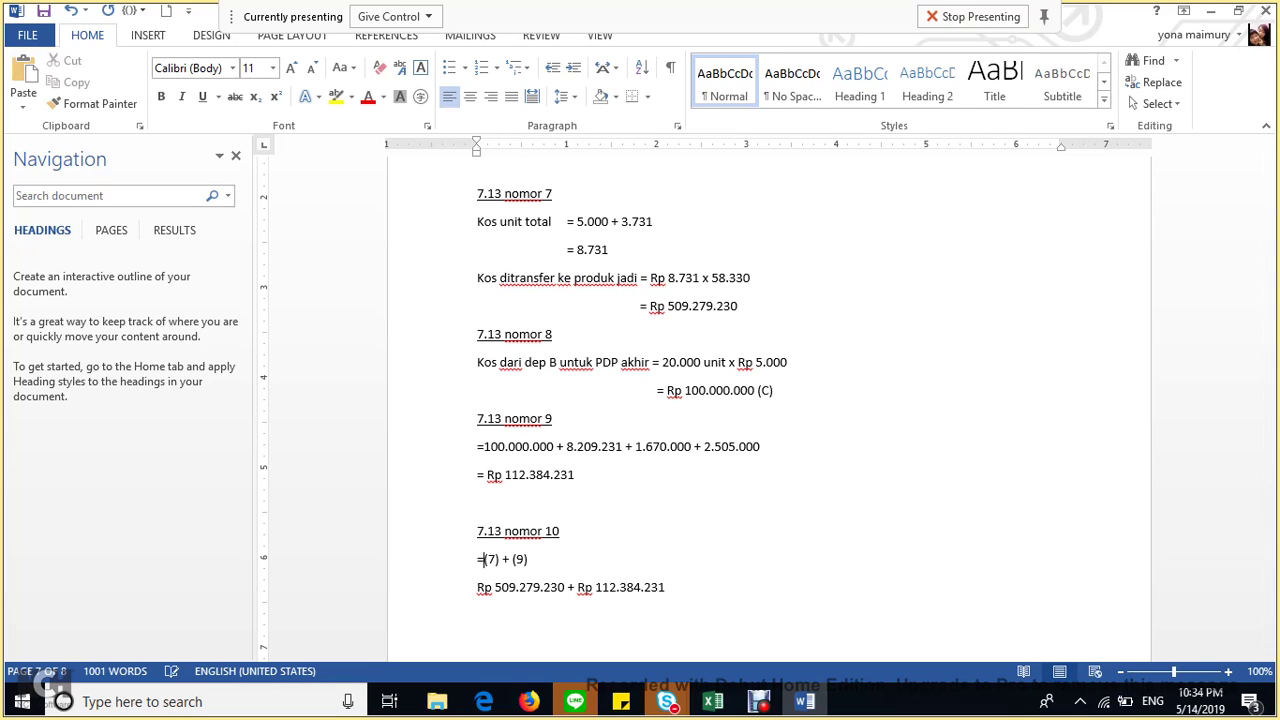
{"action": "left_click", "coordinate": [478, 587]}
{"action": "type", "text": "="}
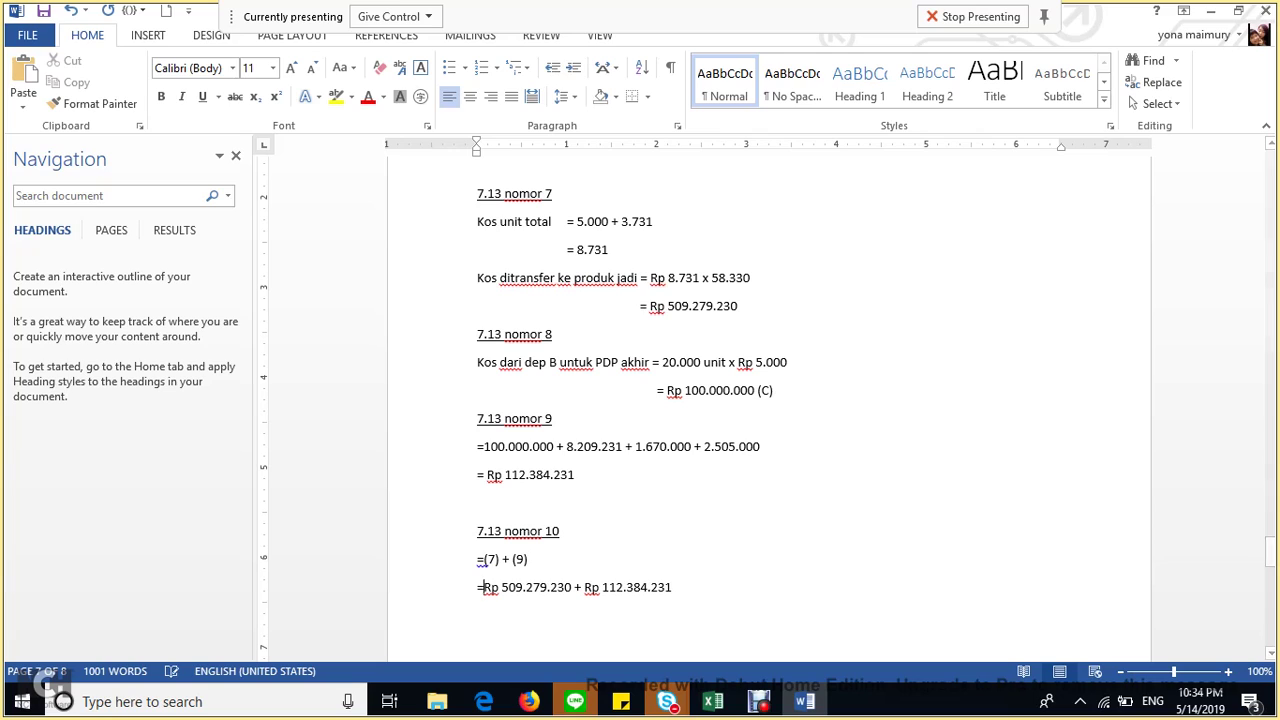
Write the result "=Rp 621.663.461" on a new line below the 7.13 nomor 10 sum.
{"action": "left_click", "coordinate": [672, 587]}
{"action": "key", "text": "Return"}
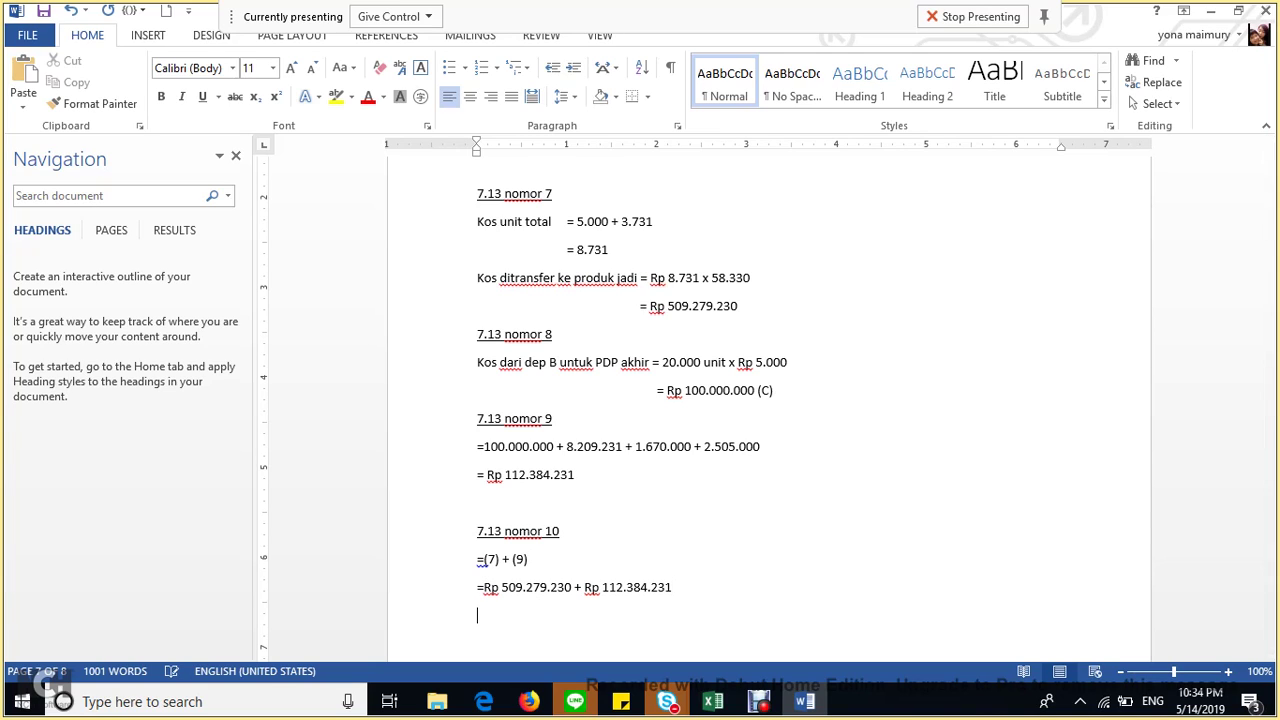
{"action": "type", "text": "=Rp 621.663.461"}
Add the underlined heading "7.39 nomor 4" after a blank line below the Rp 621.663.461 result.
{"action": "scroll", "coordinate": [768, 400], "scroll_direction": "down", "scroll_amount": 5}
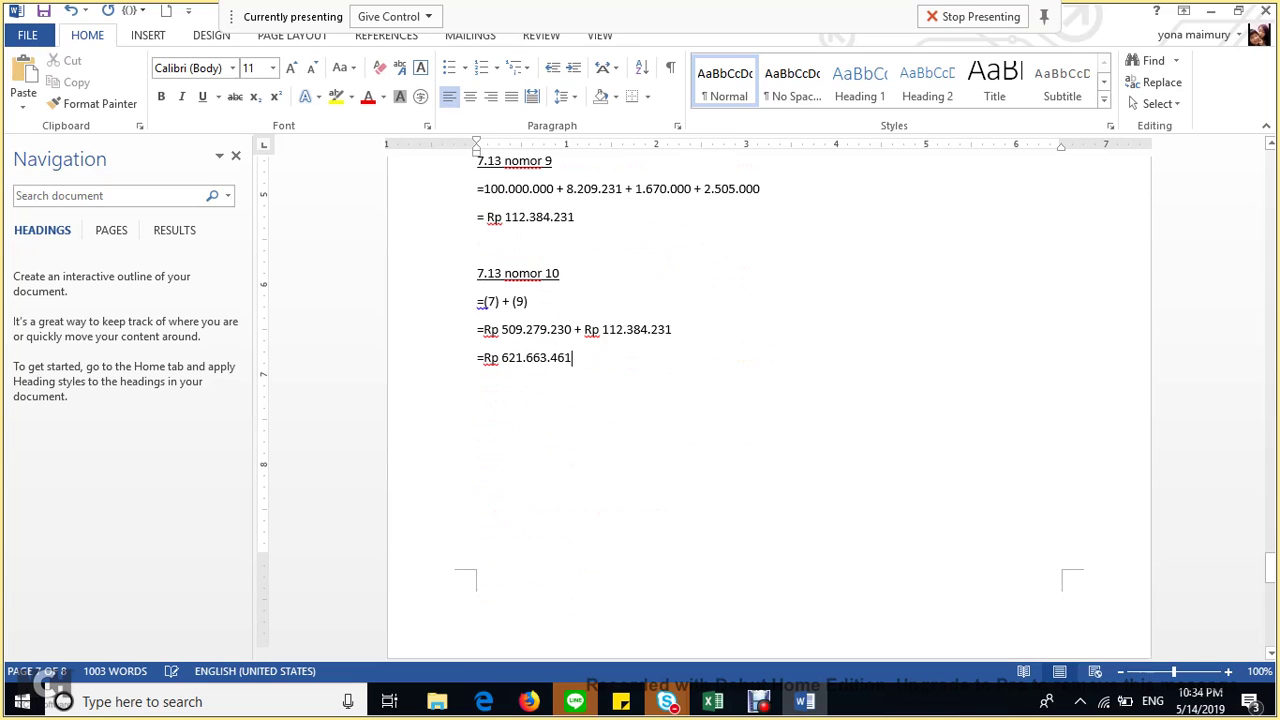
{"action": "scroll", "coordinate": [768, 400], "scroll_direction": "up", "scroll_amount": 3}
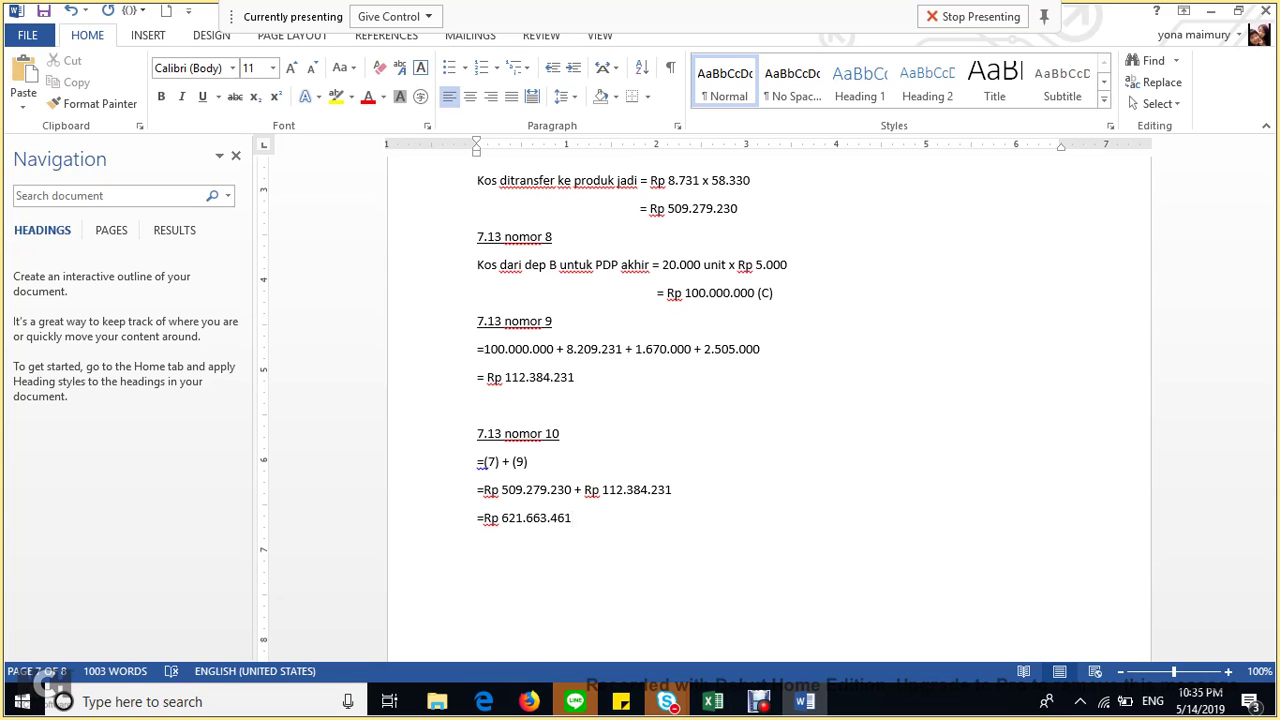
{"action": "scroll", "coordinate": [768, 400], "scroll_direction": "up", "scroll_amount": 5}
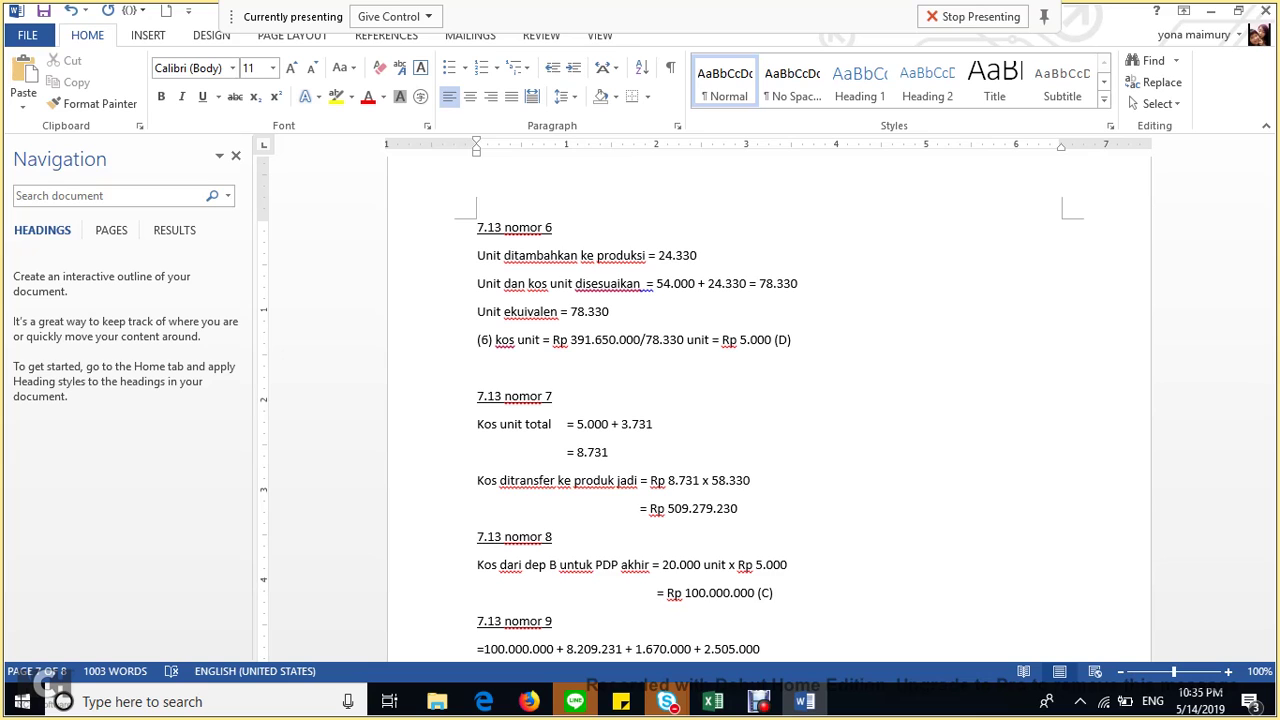
{"action": "scroll", "coordinate": [768, 400], "scroll_direction": "down", "scroll_amount": 7}
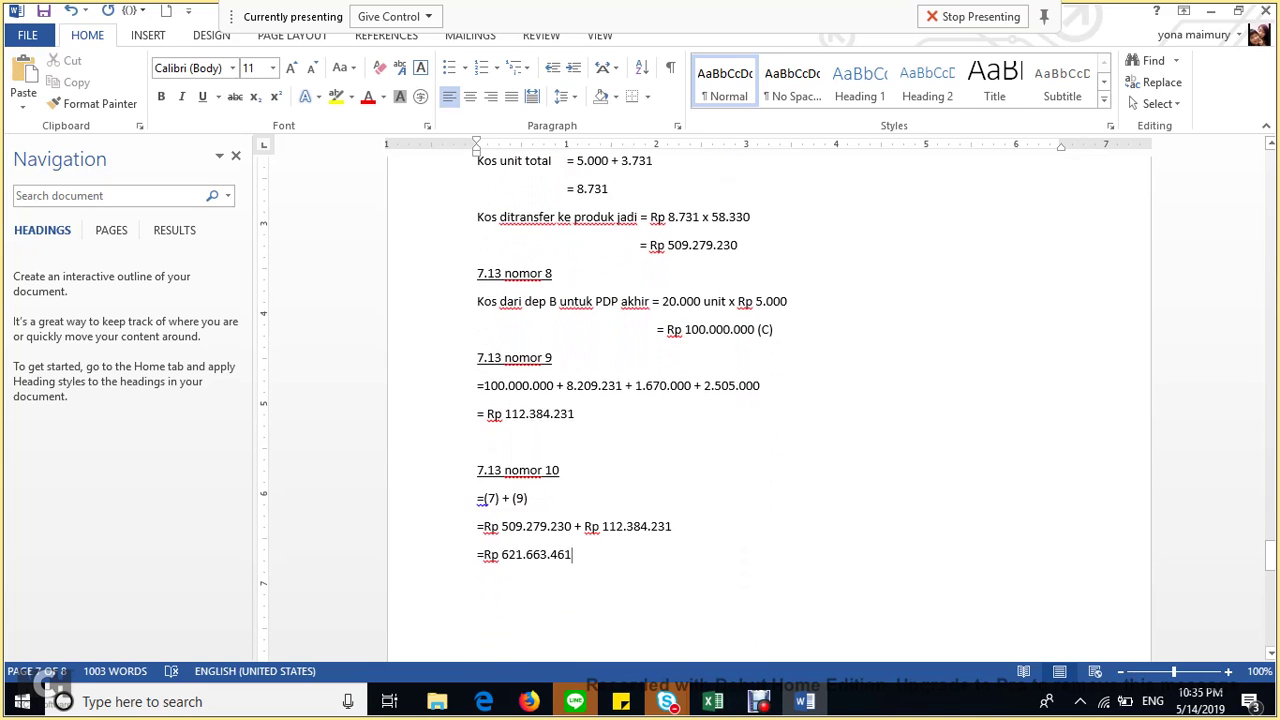
{"action": "key", "text": "Return"}
{"action": "key", "text": "Return"}
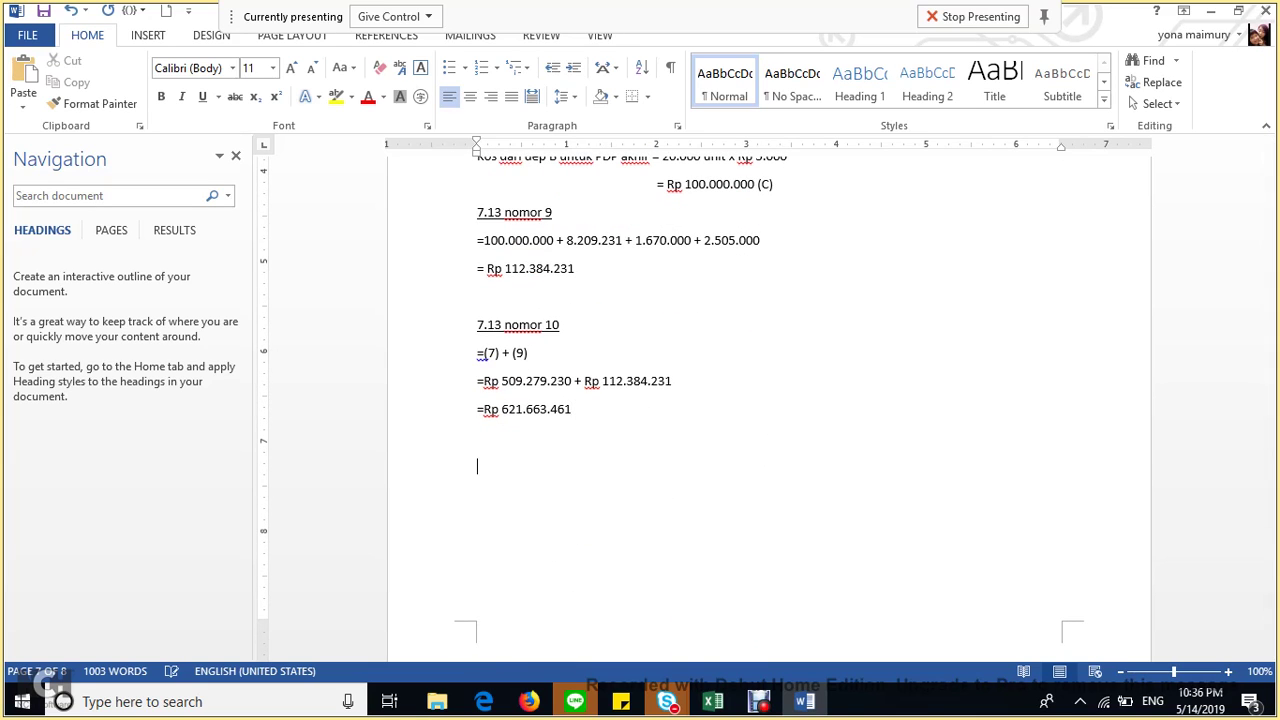
{"action": "type", "text": "7.39"}
{"action": "type", "text": "nomor 4"}
{"action": "key", "text": "shift+Home"}
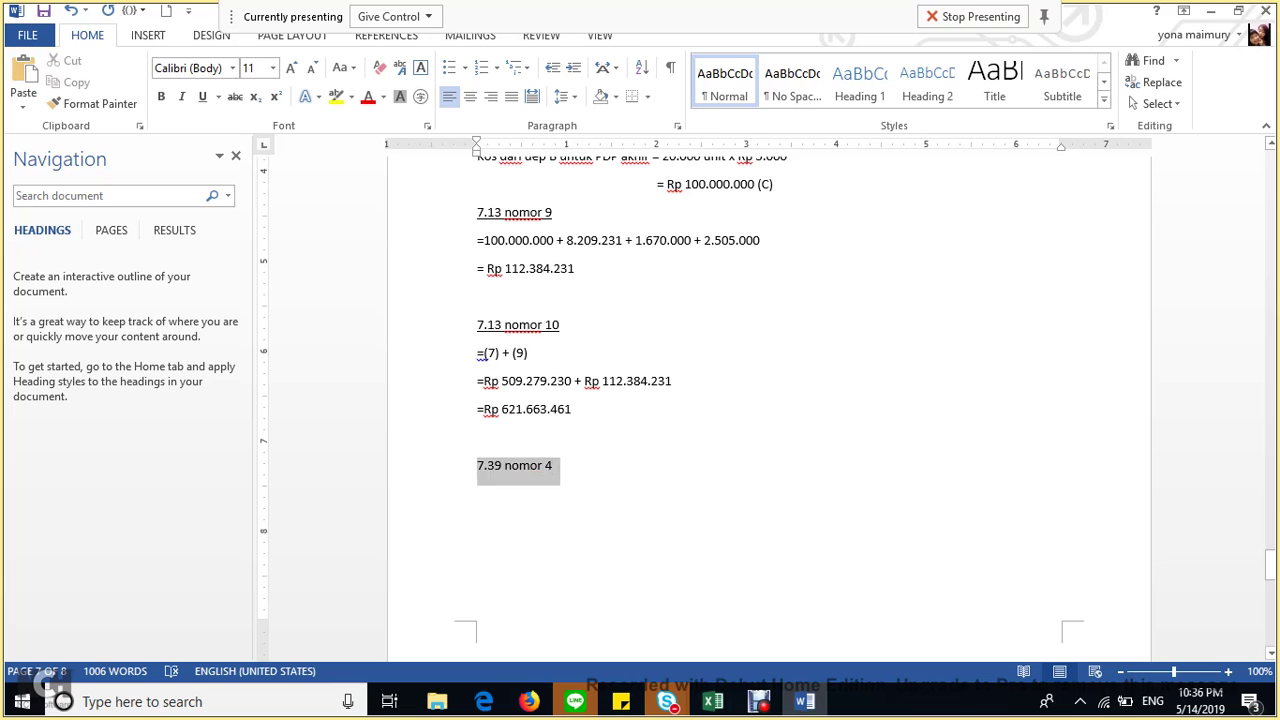
{"action": "key", "text": "ctrl+u"}
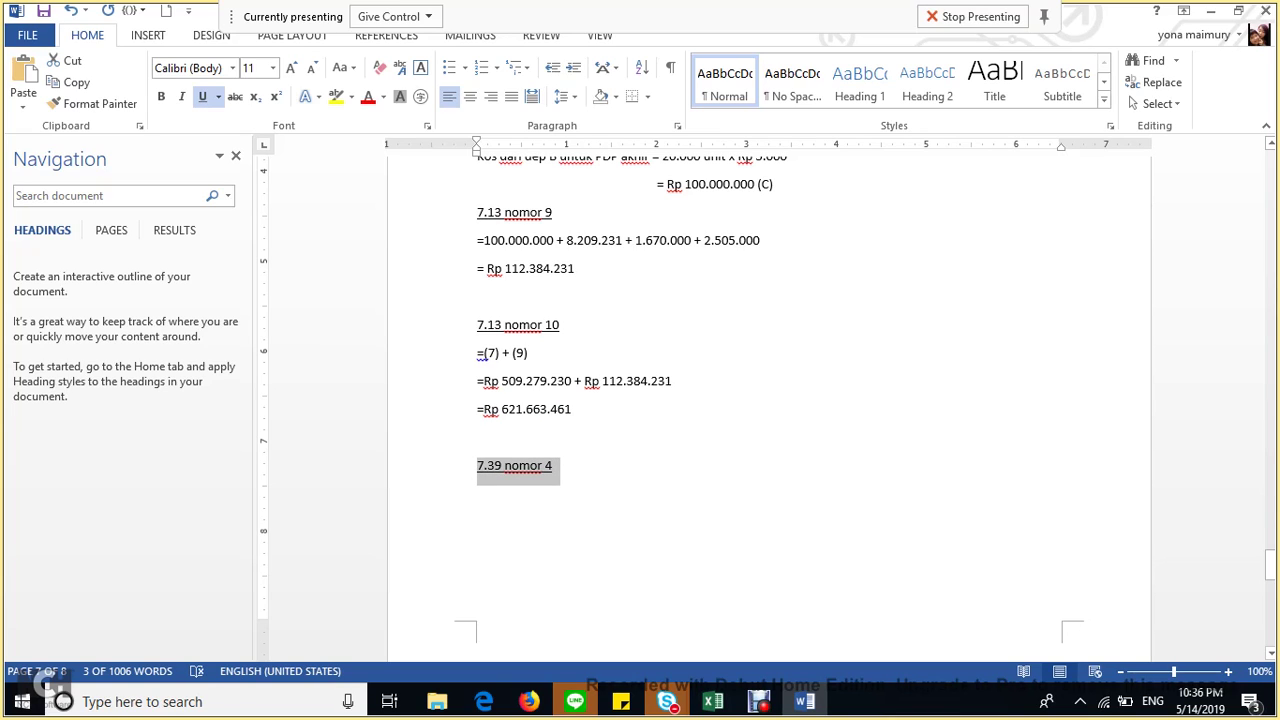
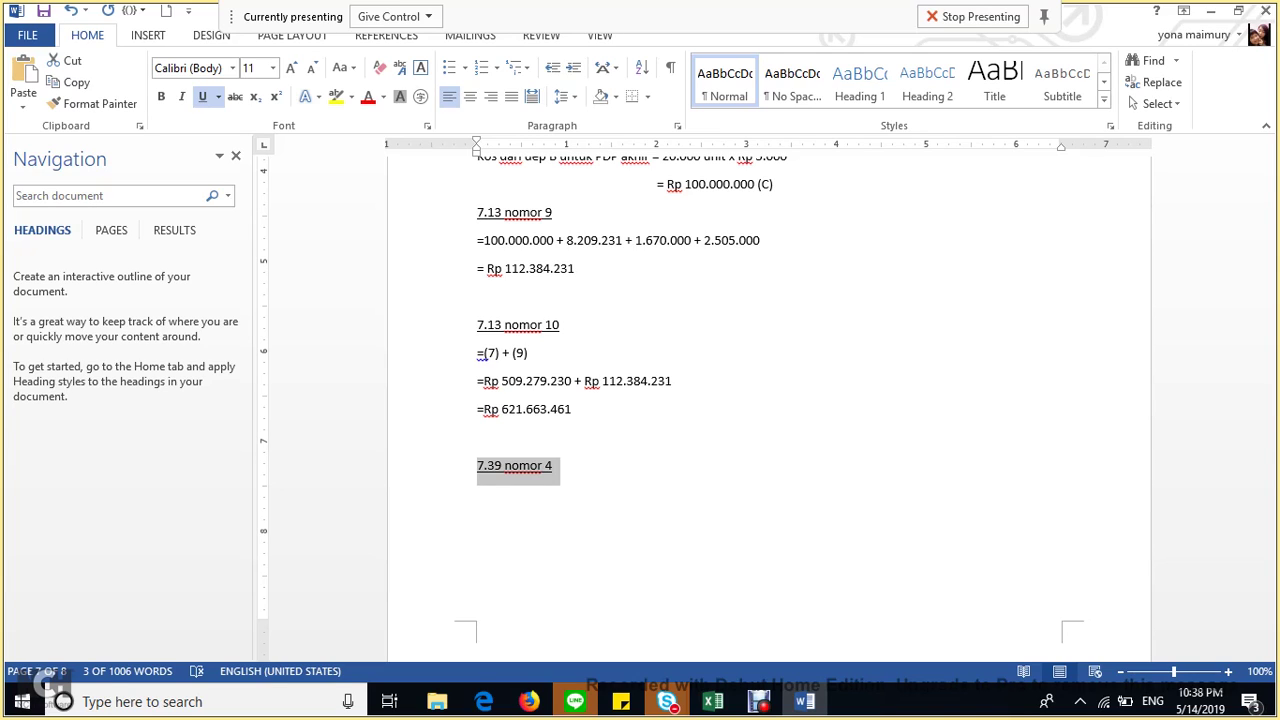
Write the formula "Unit ekuivalen (metode rata-rata berbobot) = unit selesai dan ditransfer + (PDP akhir x tingkat penyelesaian)" below the 7.39 nomor 4 heading.
{"action": "left_click", "coordinate": [521, 491]}
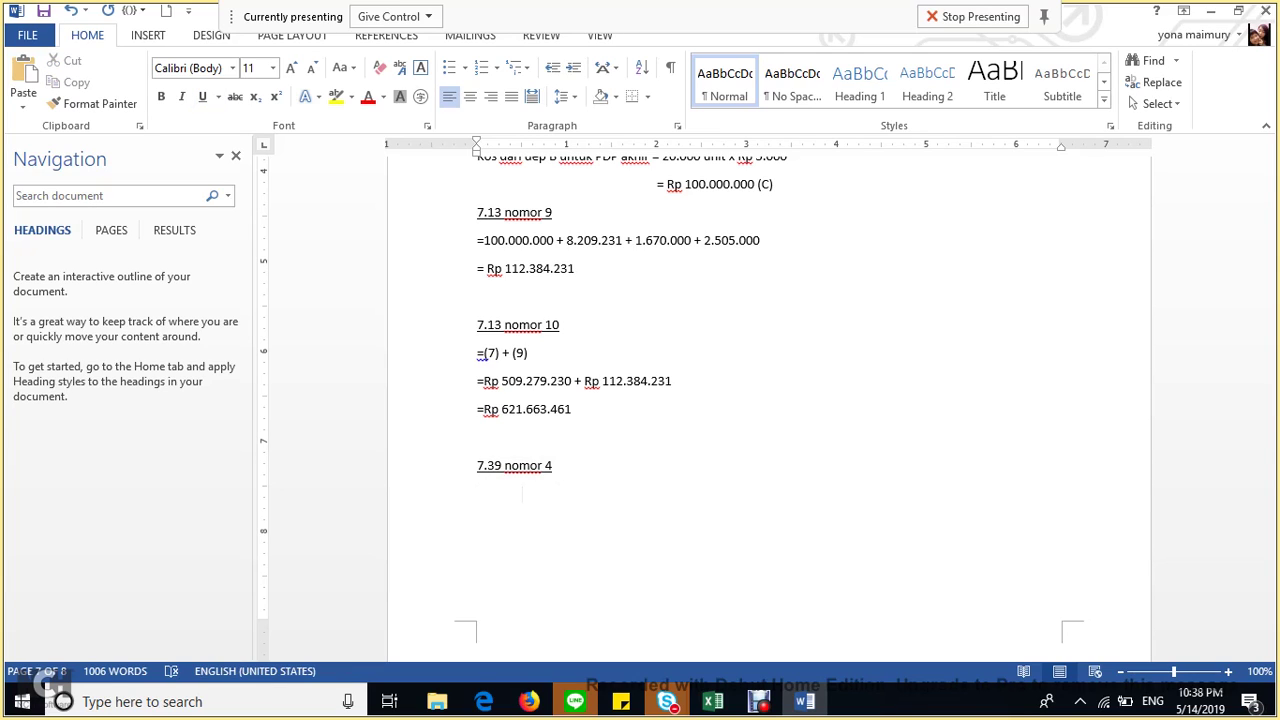
{"action": "type", "text": "Unit ekuivalen   ="}
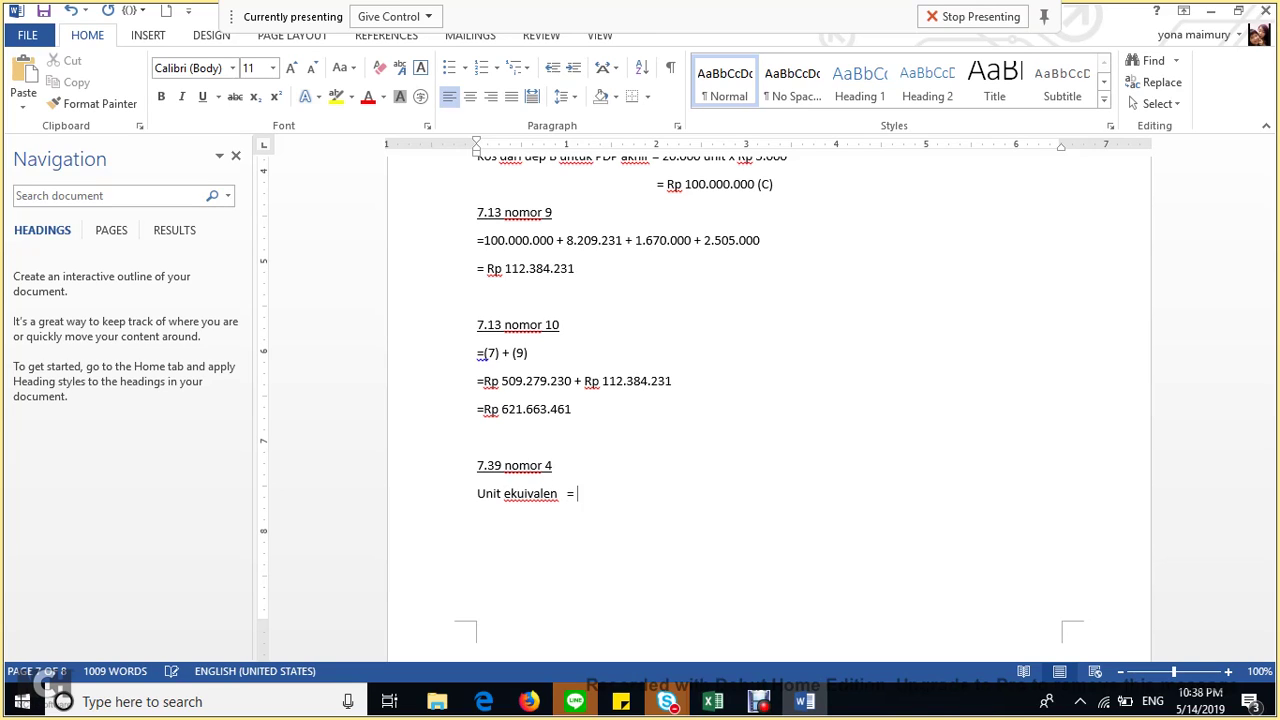
{"action": "key", "text": "BackSpace"}
{"action": "type", "text": "u"}
{"action": "key", "text": "BackSpace"}
{"action": "key", "text": "BackSpace"}
{"action": "key", "text": "BackSpace"}
{"action": "key", "text": "BackSpace"}
{"action": "type", "text": "(metode rata-rata berb"}
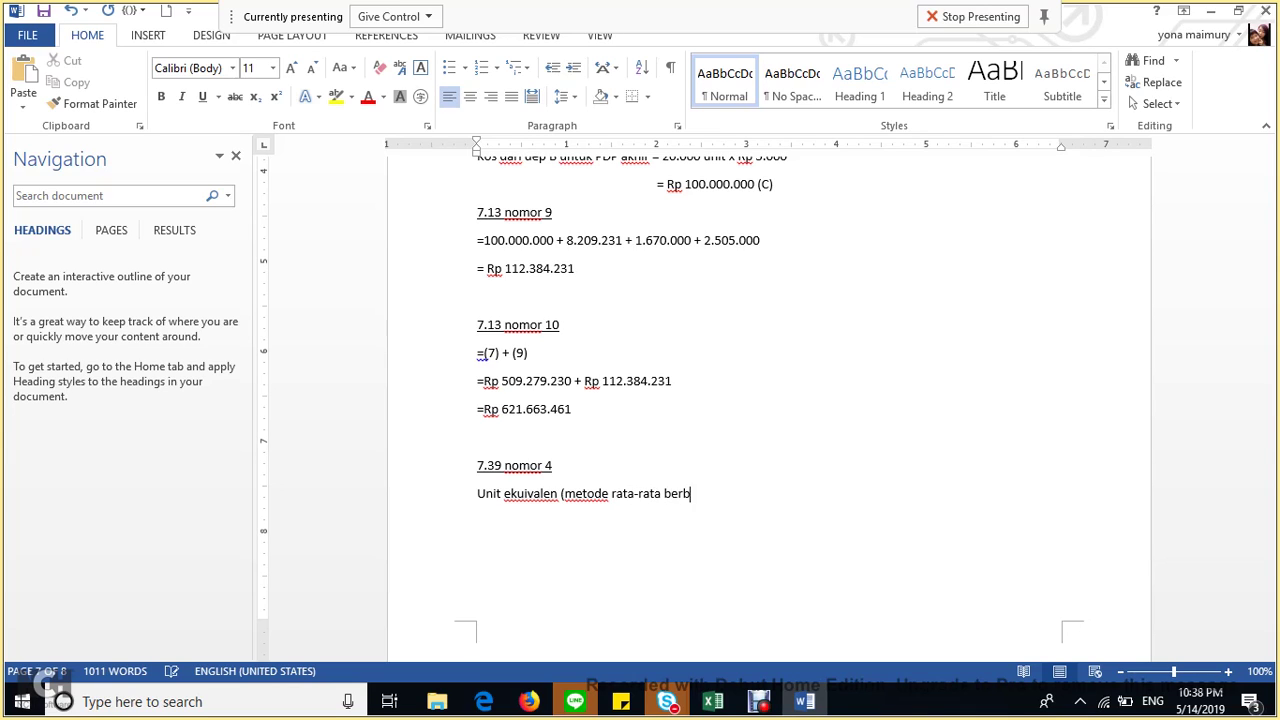
{"action": "type", "text": "obot) = unit selesai dan d"}
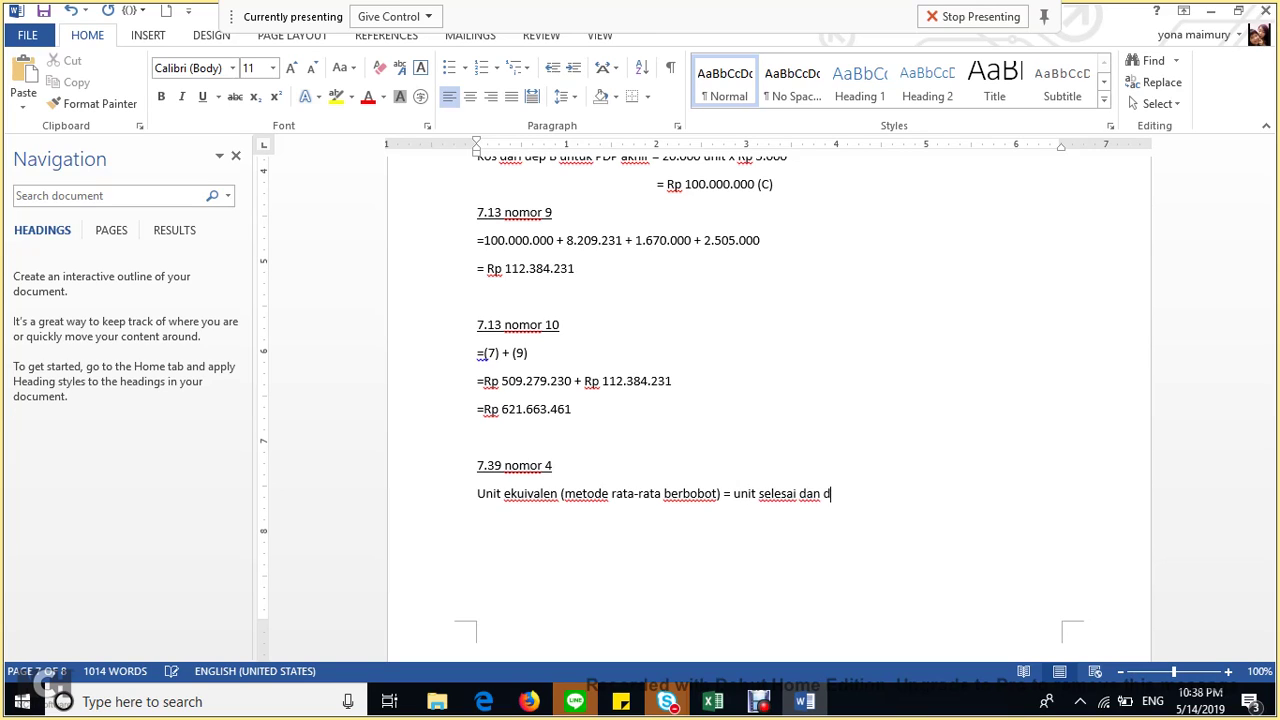
{"action": "type", "text": "itiansfer + (PDP akhir "}
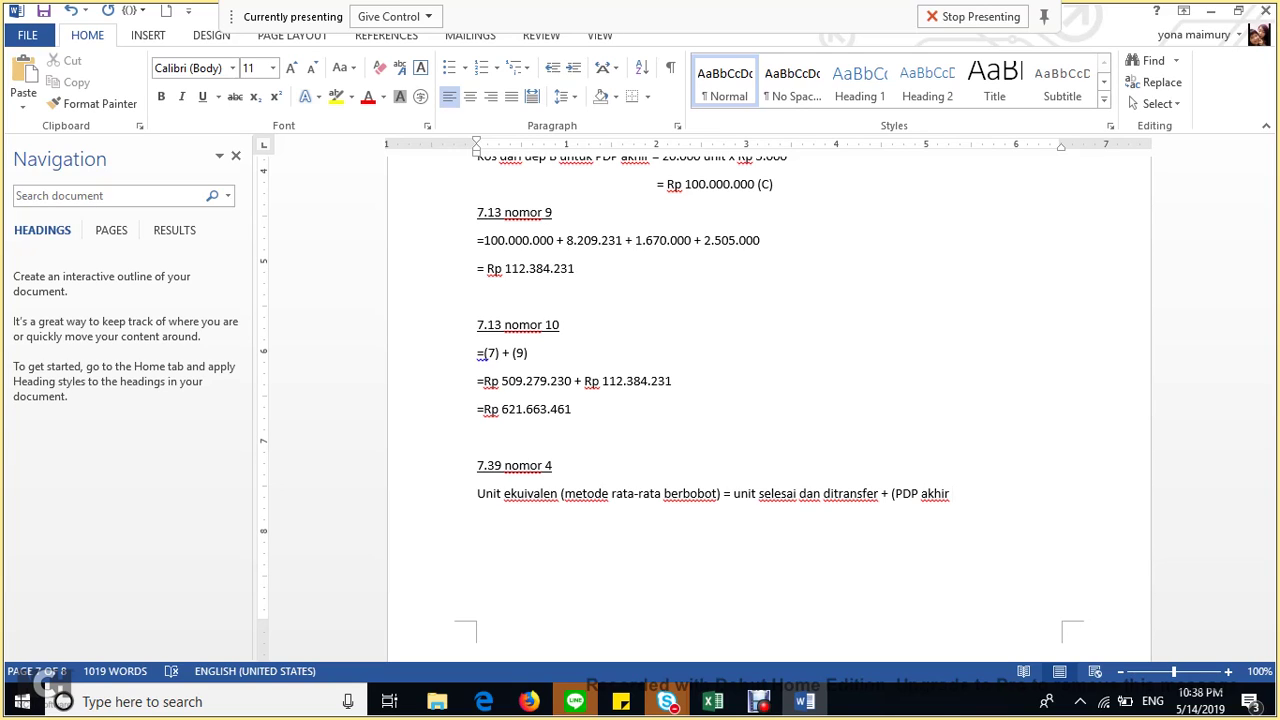
{"action": "type", "text": "x tingkat pene"}
{"action": "type", "text": "l"}
{"action": "key", "text": "BackSpace"}
{"action": "key", "text": "BackSpace"}
{"action": "type", "text": "yelesaian"}
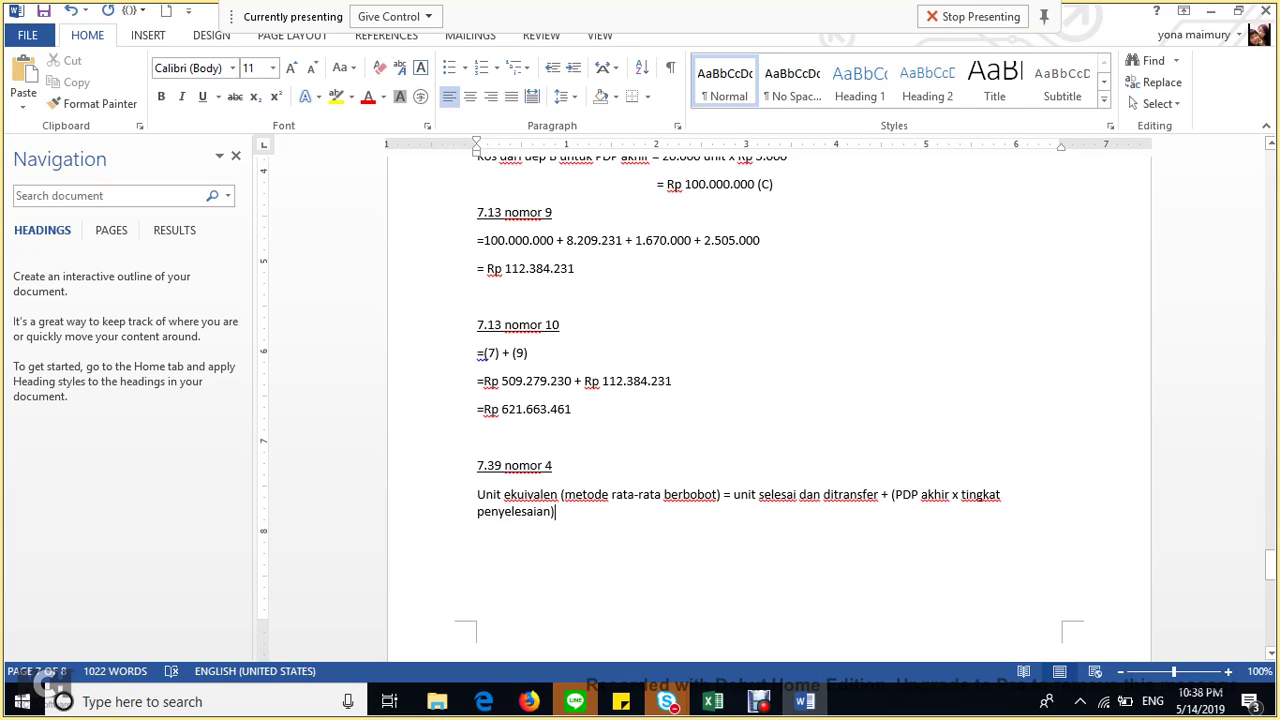
{"action": "key", "text": "Return"}
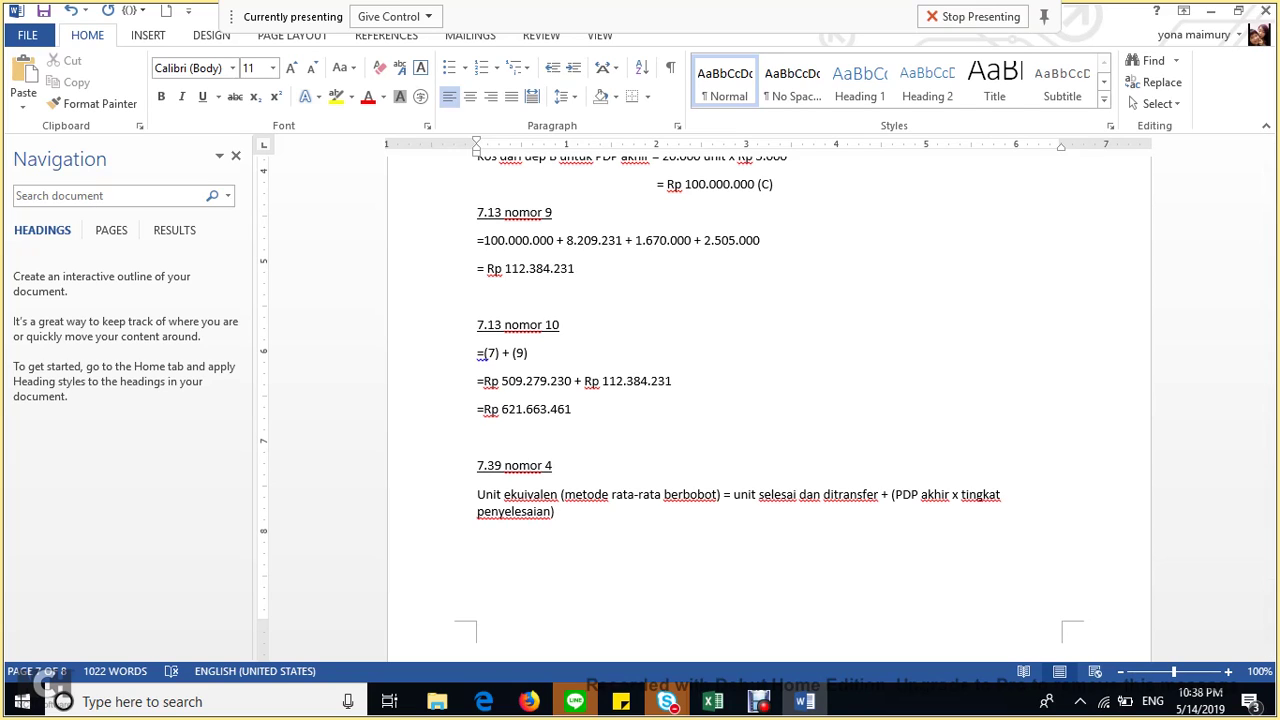
{"action": "key", "text": "Tab"}
{"action": "key", "text": "Tab"}
{"action": "key", "text": "Tab"}
{"action": "key", "text": "BackSpace"}
{"action": "key", "text": "BackSpace"}
{"action": "key", "text": "BackSpace"}
{"action": "key", "text": "BackSpace"}
{"action": "key", "text": "BackSpace"}
{"action": "key", "text": "BackSpace"}
Write "Unit ekuivalen BB" below the formula, followed by the tabbed calculation "= 255.000 + 25.000 x 80%".
{"action": "type", "text": "Unit ekuivalen BB"}
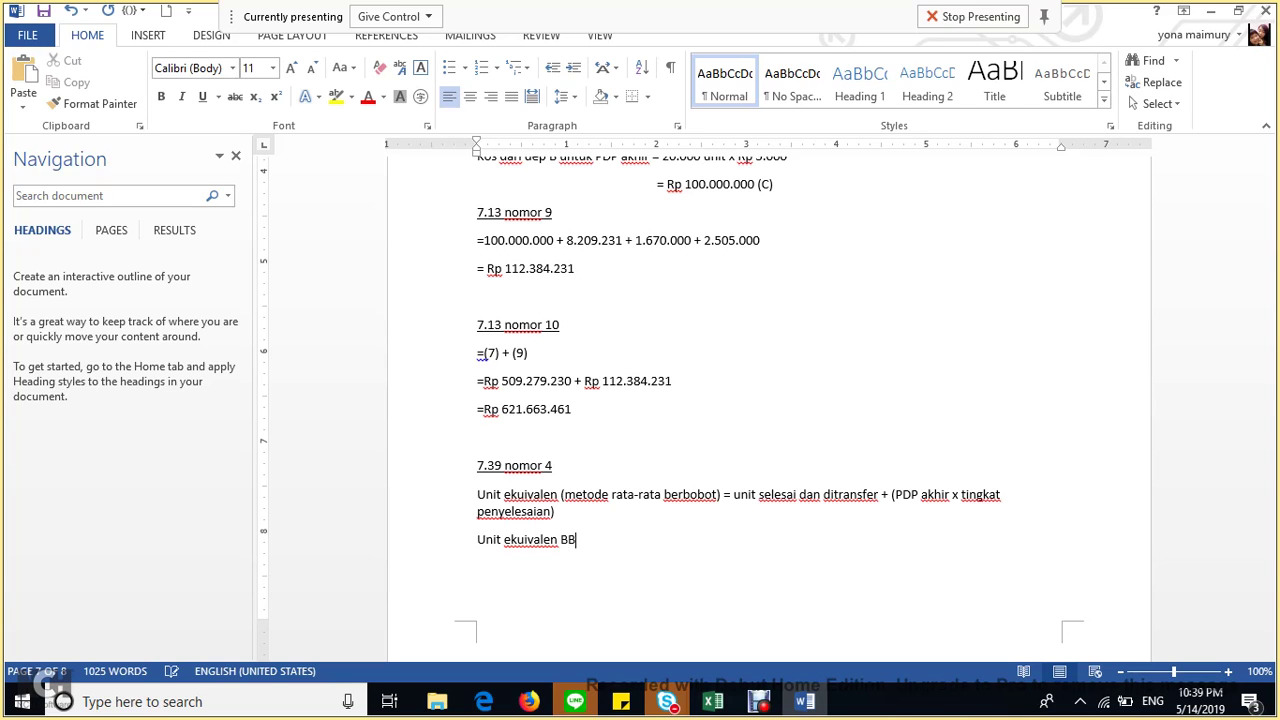
{"action": "key", "text": "Tab"}
{"action": "type", "text": "="}
{"action": "type", "text": "255.0"}
{"action": "type", "text": "00 ("}
{"action": "key", "text": "BackSpace"}
{"action": "type", "text": "+"}
{"action": "type", "text": "25L"}
{"action": "key", "text": "BackSpace"}
{"action": "type", "text": ".000 C"}
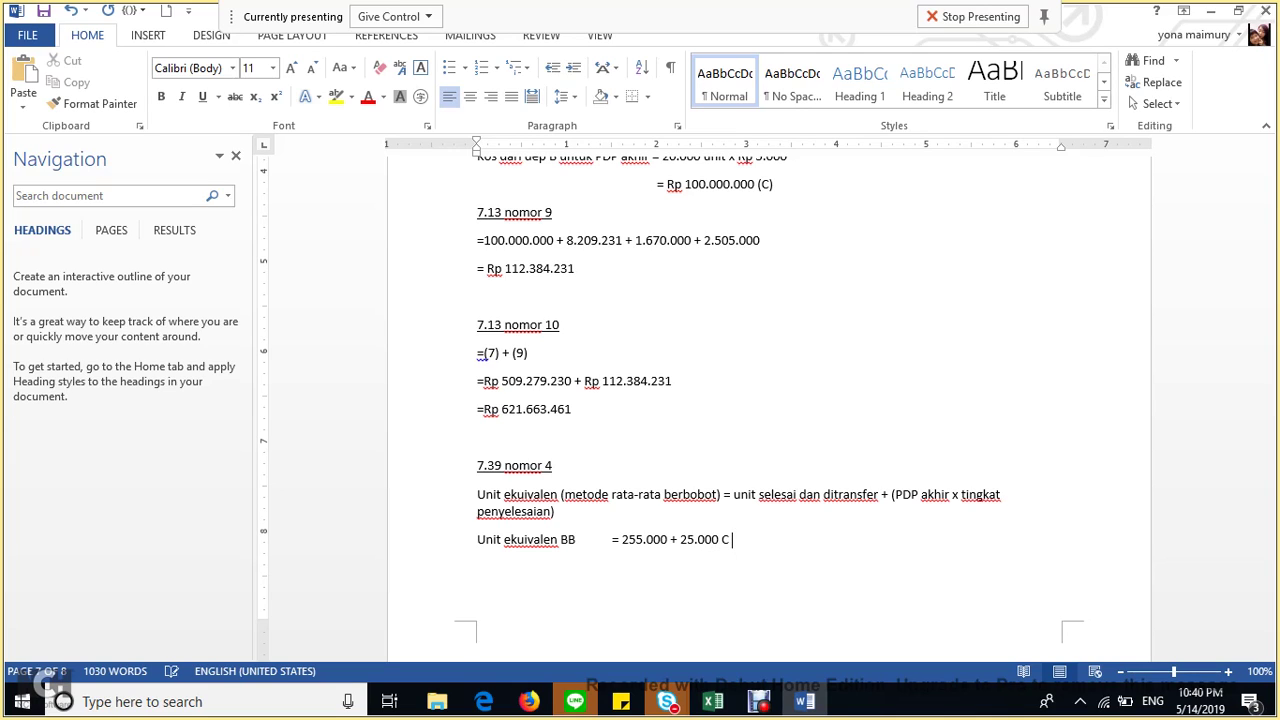
{"action": "key", "text": "BackSpace"}
{"action": "type", "text": "x 80%"}
Write the result "= 275.000" on a new line, aligned under the Unit ekuivalen BB calculation.
{"action": "key", "text": "Return"}
{"action": "key", "text": "Tab"}
{"action": "key", "text": "Tab"}
{"action": "type", "text": "= 275.000"}
Write the line "Unit ekuivalen konversi = 255.000 + 25.000 x 60%" below the 275.000 result.
{"action": "key", "text": "Return"}
{"action": "type", "text": "unit ekuivalen konversi "}
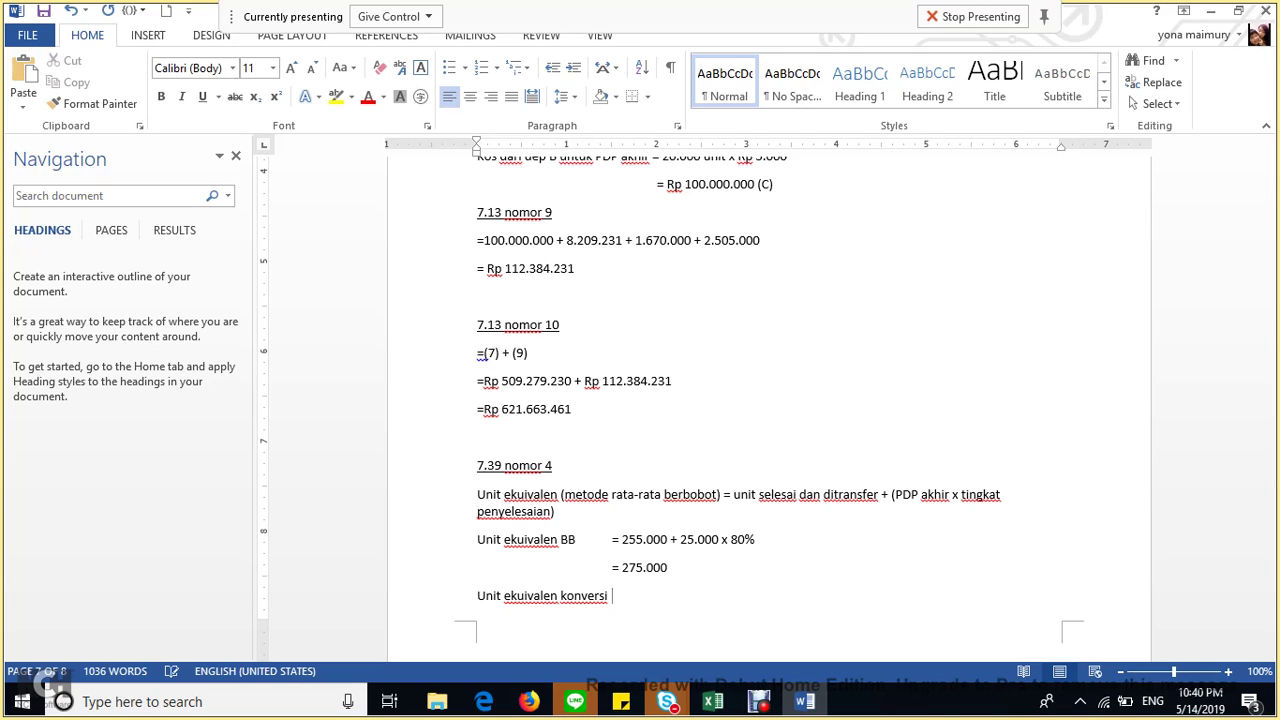
{"action": "type", "text": "= 255.900"}
{"action": "key", "text": "BackSpace"}
{"action": "key", "text": "BackSpace"}
{"action": "key", "text": "BackSpace"}
{"action": "type", "text": "000 + 25.000 x 60%"}
Write the result "= 270.000" on a new line, indented to match the Unit ekuivalen konversi calculation.
{"action": "key", "text": "Return"}
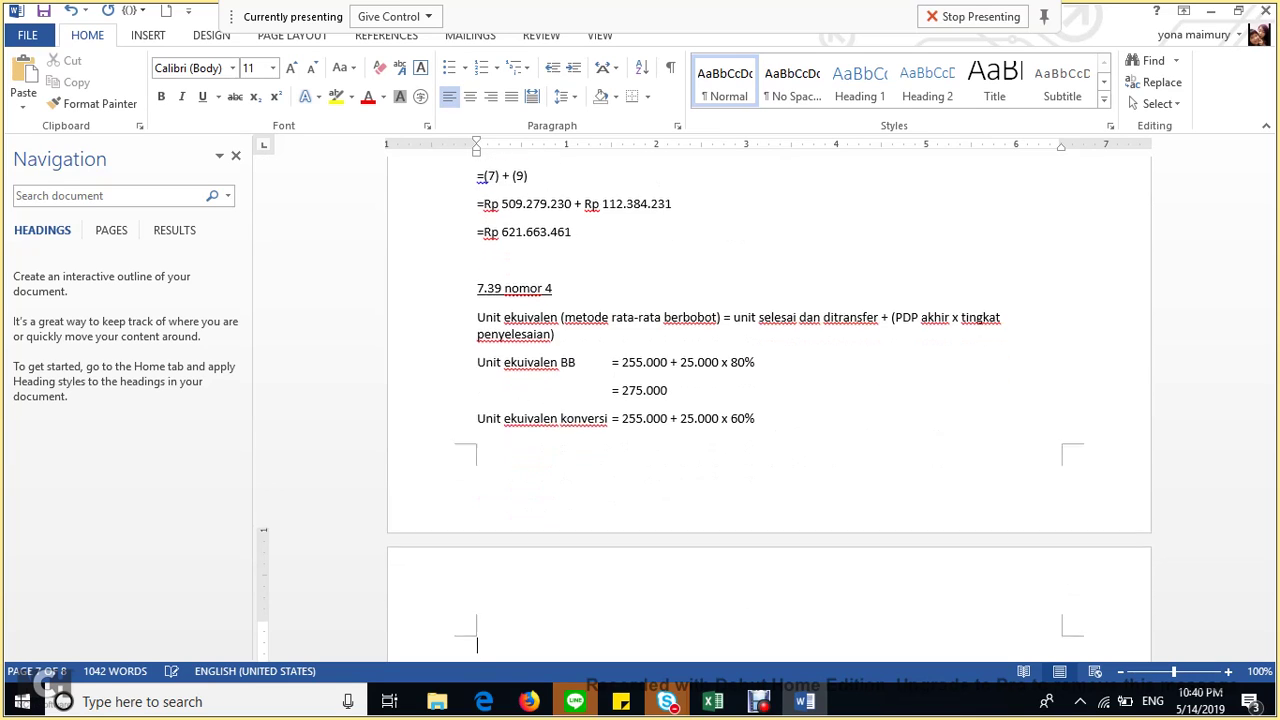
{"action": "key", "text": "Tab"}
{"action": "key", "text": "Tab"}
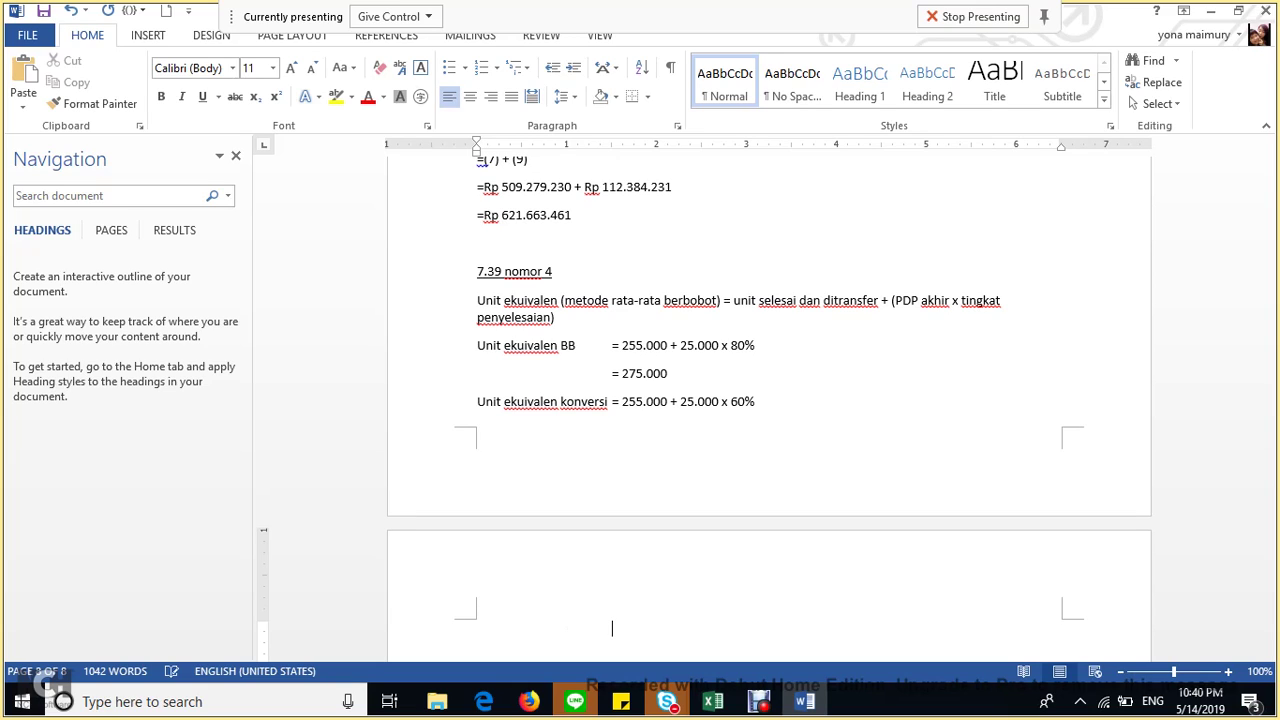
{"action": "type", "text": "= 270.000"}
Add the answer letter as plain "(C)" on an indented line below = 270.000 and start a new line.
{"action": "key", "text": "Tab"}
{"action": "key", "text": "Tab"}
{"action": "type", "text": "("}
{"action": "type", "text": "c)"}
{"action": "key", "text": "ctrl+z"}
{"action": "key", "text": "Return"}
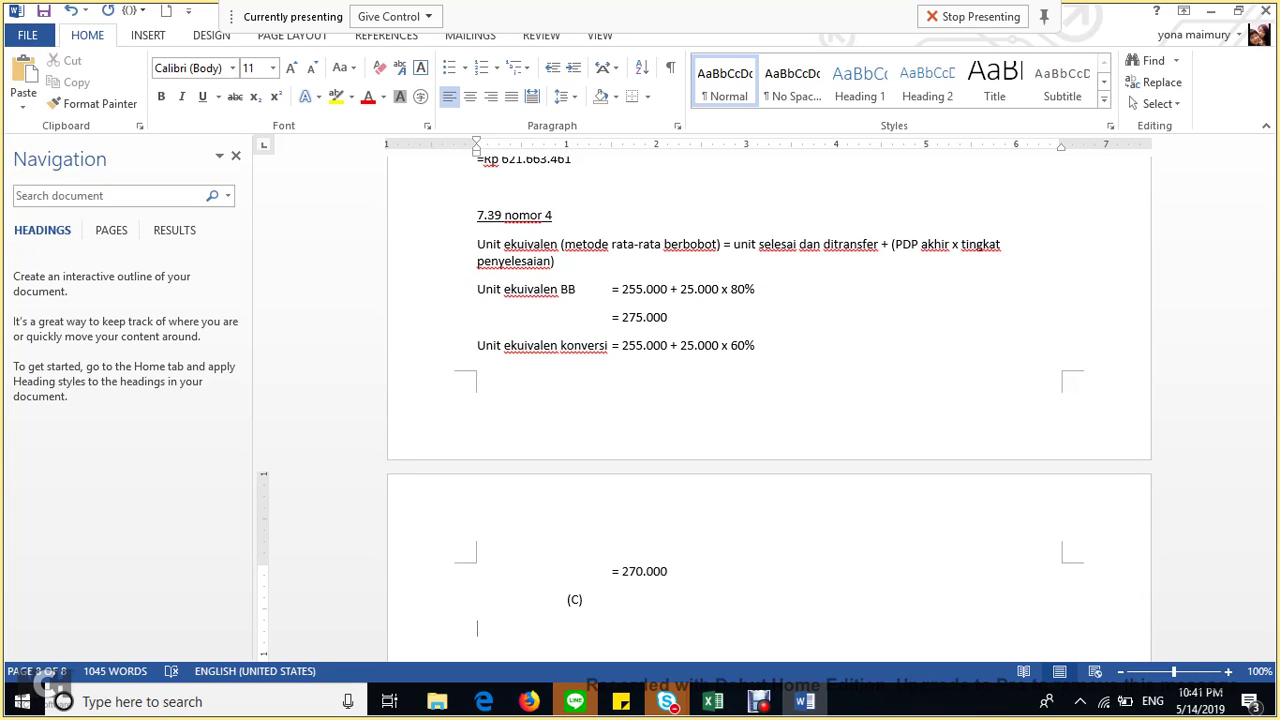
Write the underlined heading "7.39 nomor 5" below the answer (C).
{"action": "key", "text": "ctrl+u"}
{"action": "type", "text": "7.39 nomor "}
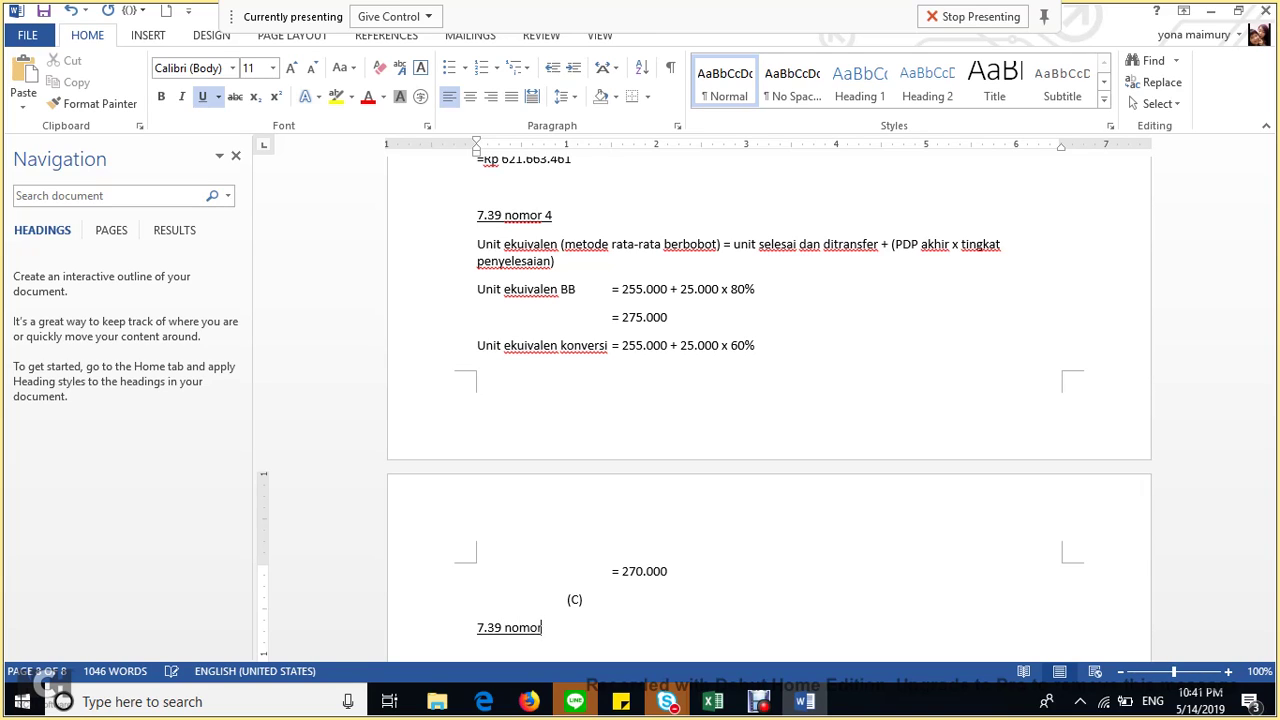
{"action": "type", "text": "5"}
{"action": "key", "text": "Return"}
{"action": "type", "text": "menggu"}
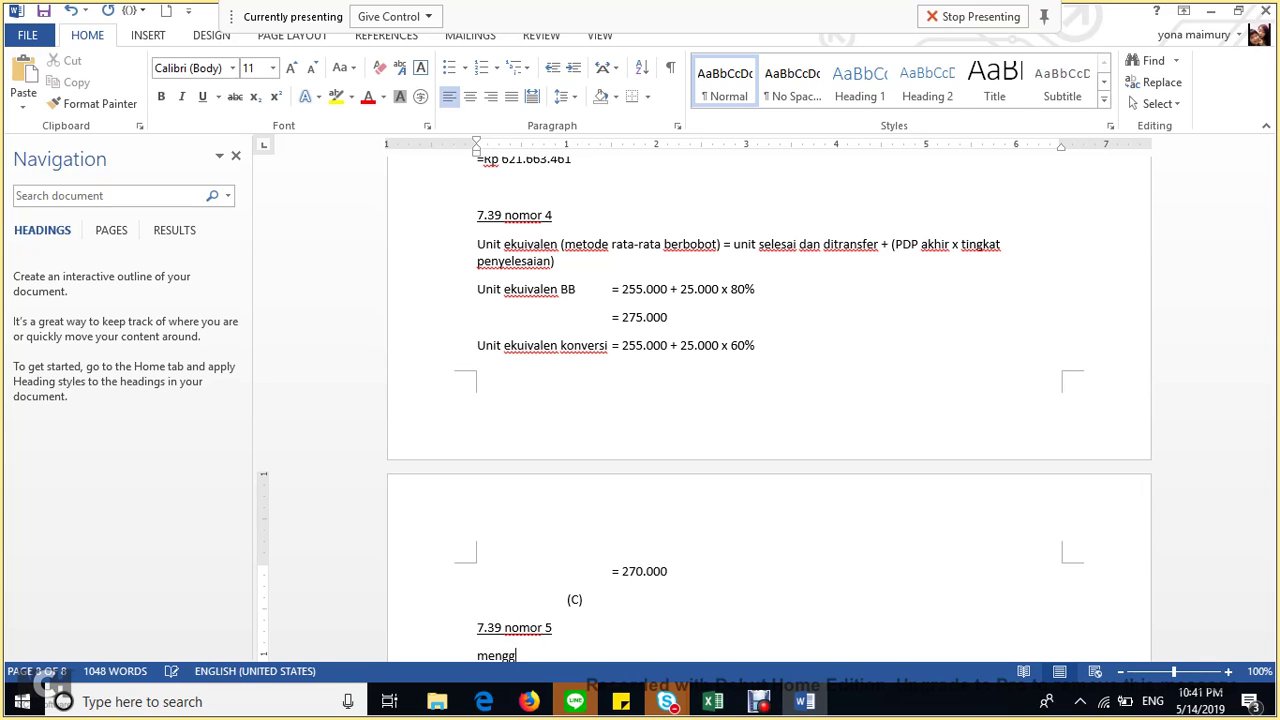
{"action": "key", "text": "BackSpace"}
{"action": "key", "text": "BackSpace"}
{"action": "key", "text": "BackSpace"}
{"action": "key", "text": "BackSpace"}
{"action": "key", "text": "BackSpace"}
{"action": "key", "text": "BackSpace"}
Write "Unit ekuivalen (MPKP) =" on a plain line below the 7.39 nomor 5 heading.
{"action": "type", "text": "unit ekuive"}
{"action": "key", "text": "BackSpace"}
{"action": "type", "text": "alen (MPKP)"}
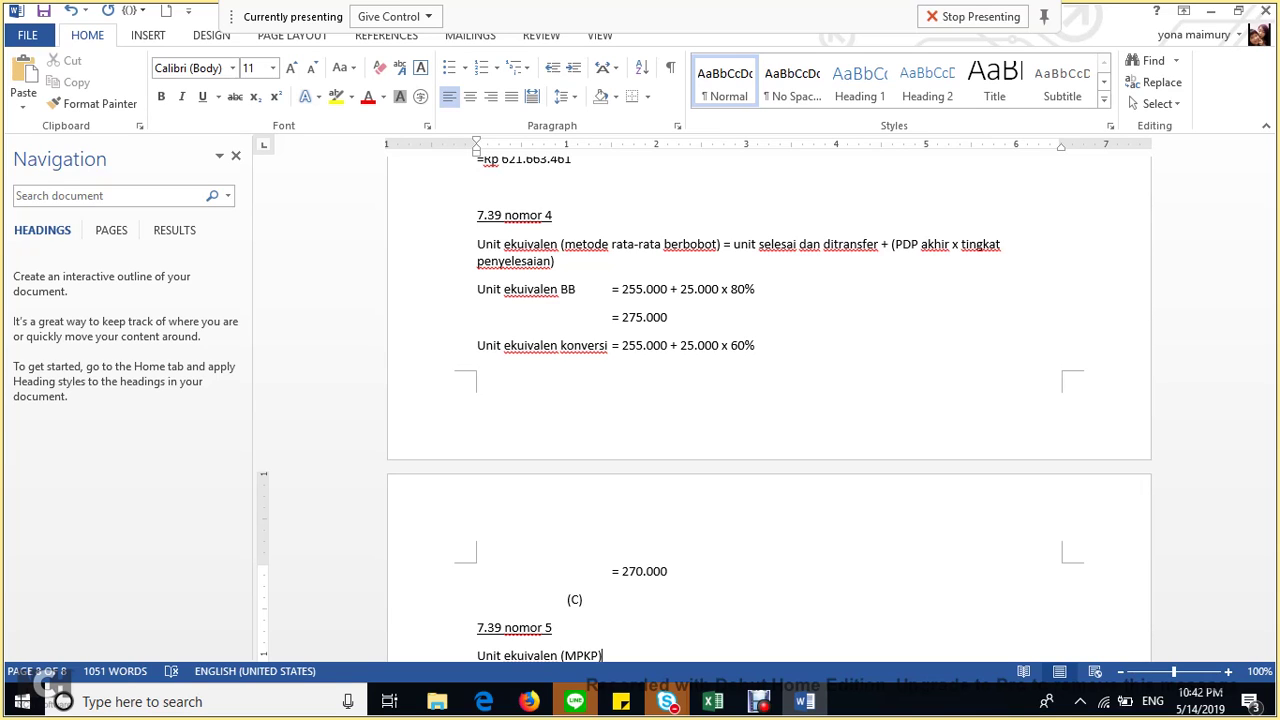
{"action": "scroll", "coordinate": [768, 400], "scroll_direction": "down", "scroll_amount": 2}
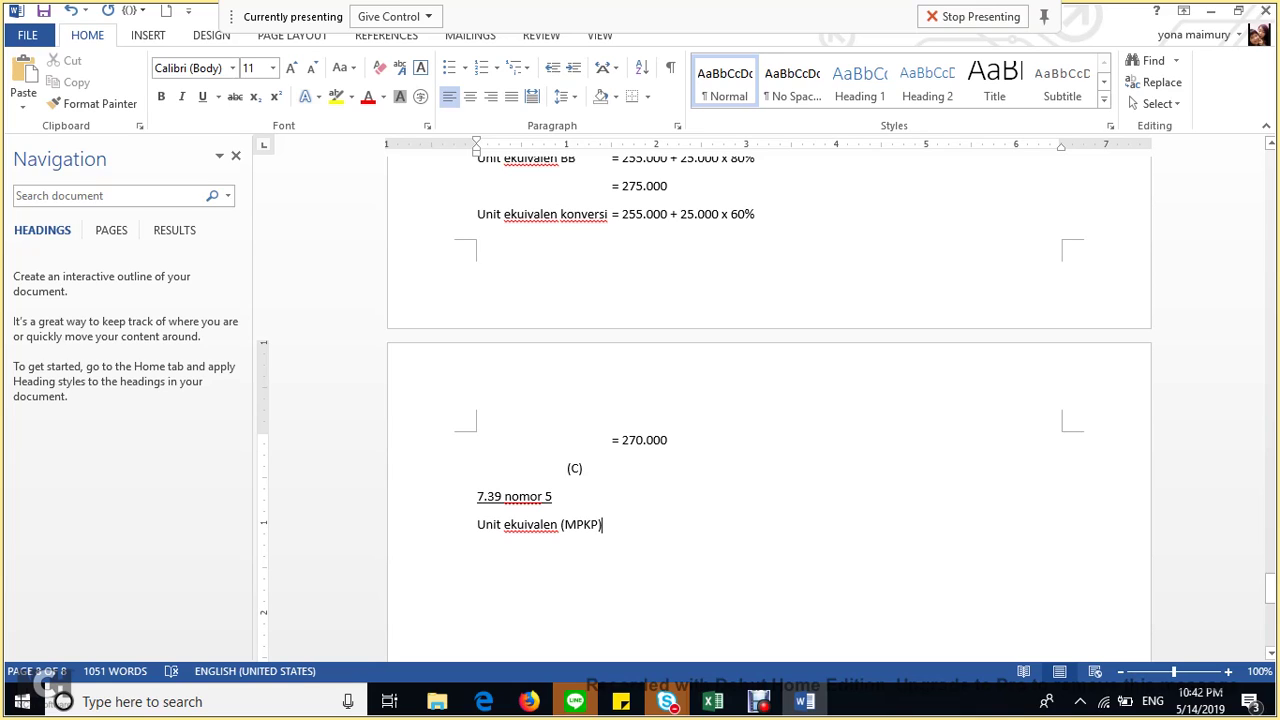
{"action": "type", "text": "= "}
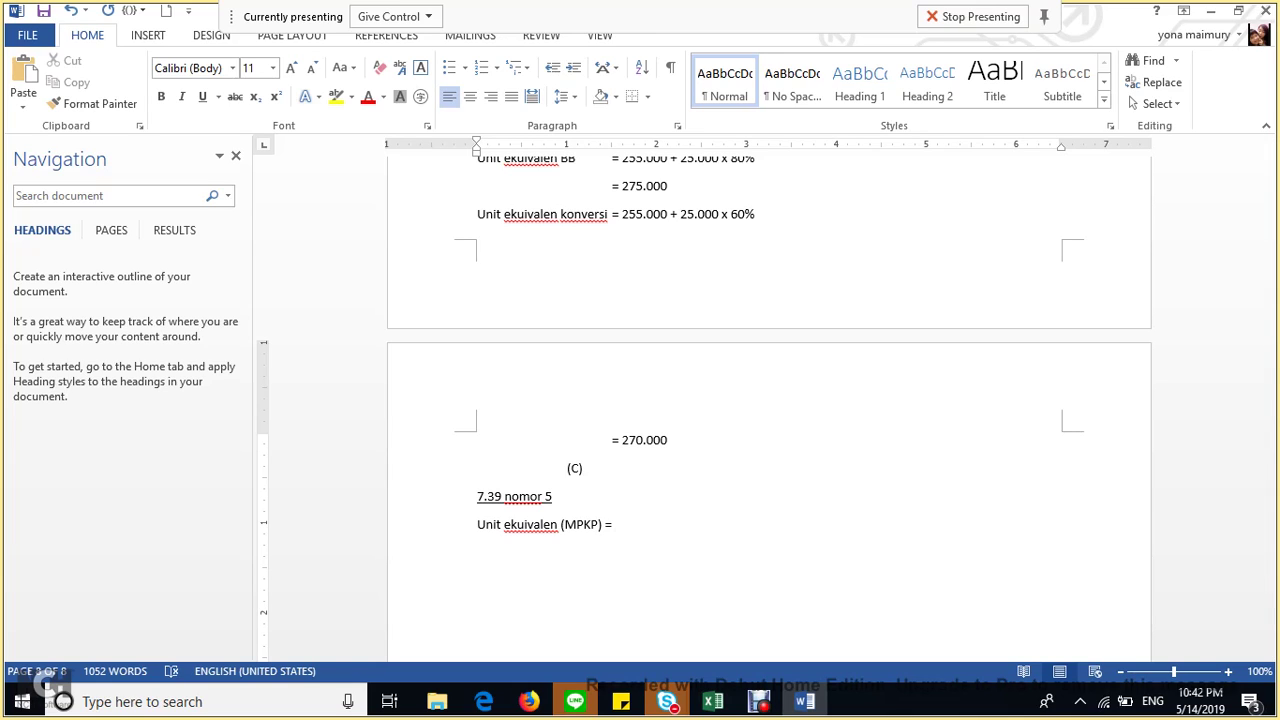
Continue the MPKP formula with "Unit selesai dan ditransfer – PDP awal".
{"action": "type", "text": "Unit selesai dan di"}
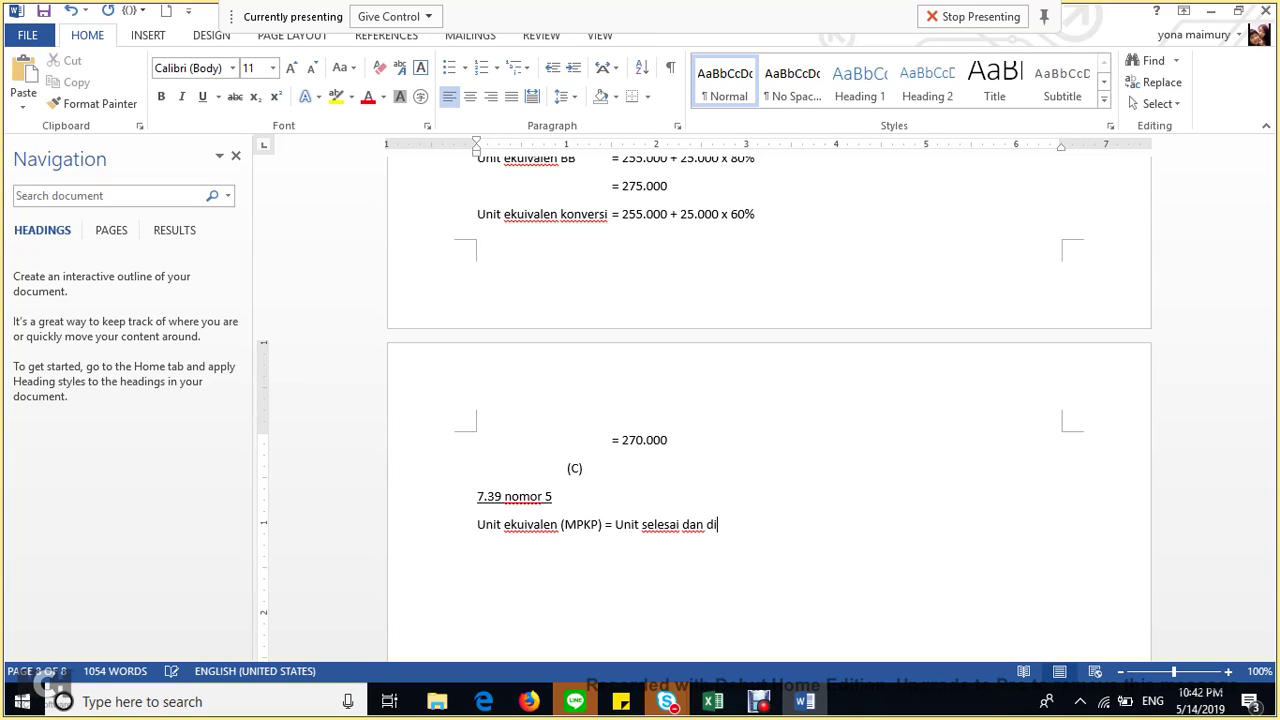
{"action": "type", "text": "transfer "}
{"action": "type", "text": "- PFP"}
{"action": "key", "text": "BackSpace"}
{"action": "key", "text": "BackSpace"}
{"action": "type", "text": "DP"}
{"action": "key", "text": "BackSpace"}
{"action": "type", "text": "p"}
{"action": "type", "text": "a"}
{"action": "key", "text": "BackSpace"}
{"action": "type", "text": "P awal "}
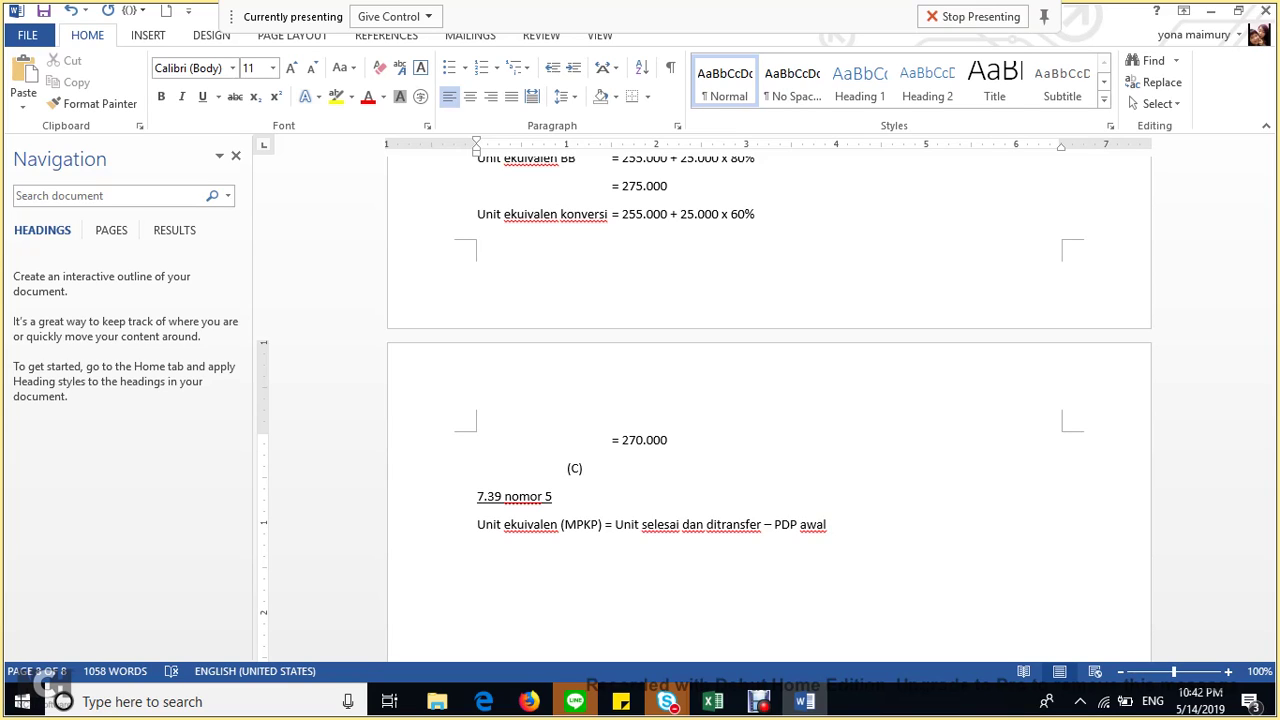
Append "+ (PDP awal x tingkat penyelesaian yg dibutuhkan)" to the MPKP formula.
{"action": "type", "text": "+ ("}
{"action": "type", "text": "PDP awal x tingkat p"}
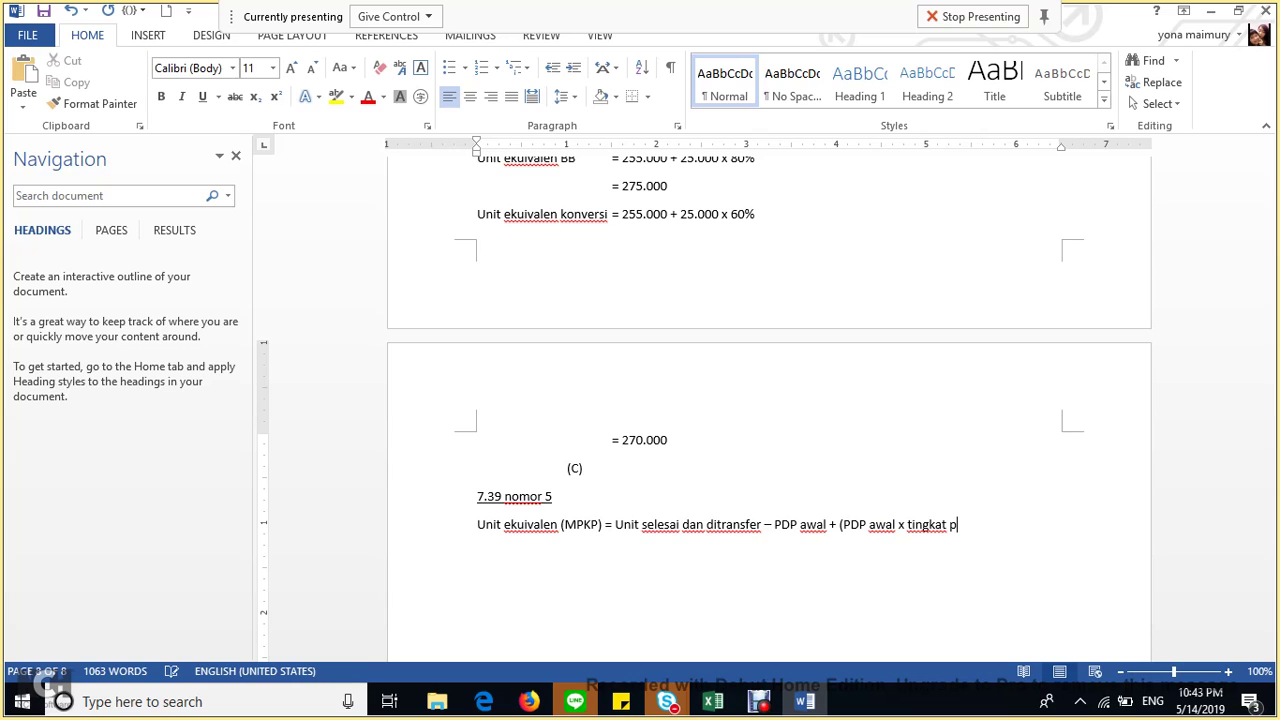
{"action": "type", "text": "enyelesaian sang"}
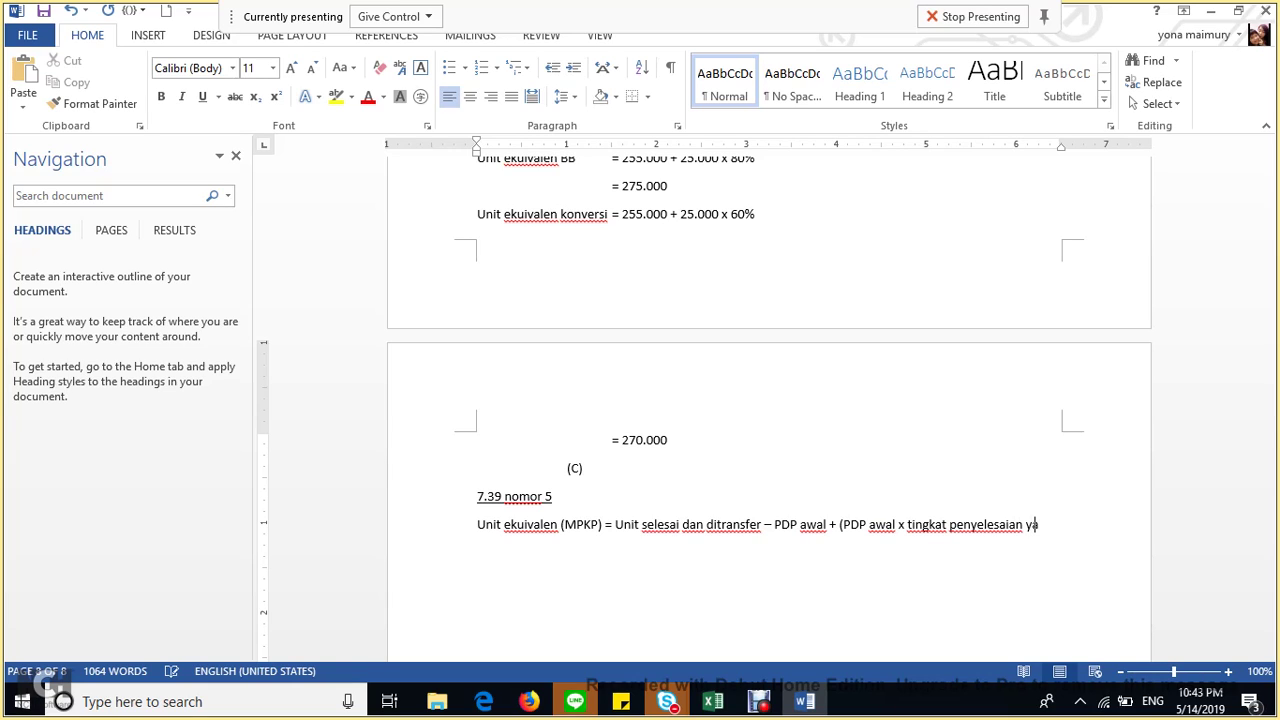
{"action": "key", "text": "BackSpace"}
{"action": "key", "text": "BackSpace"}
{"action": "key", "text": "BackSpace"}
{"action": "key", "text": "BackSpace"}
{"action": "type", "text": "yg dibutuhkan"}
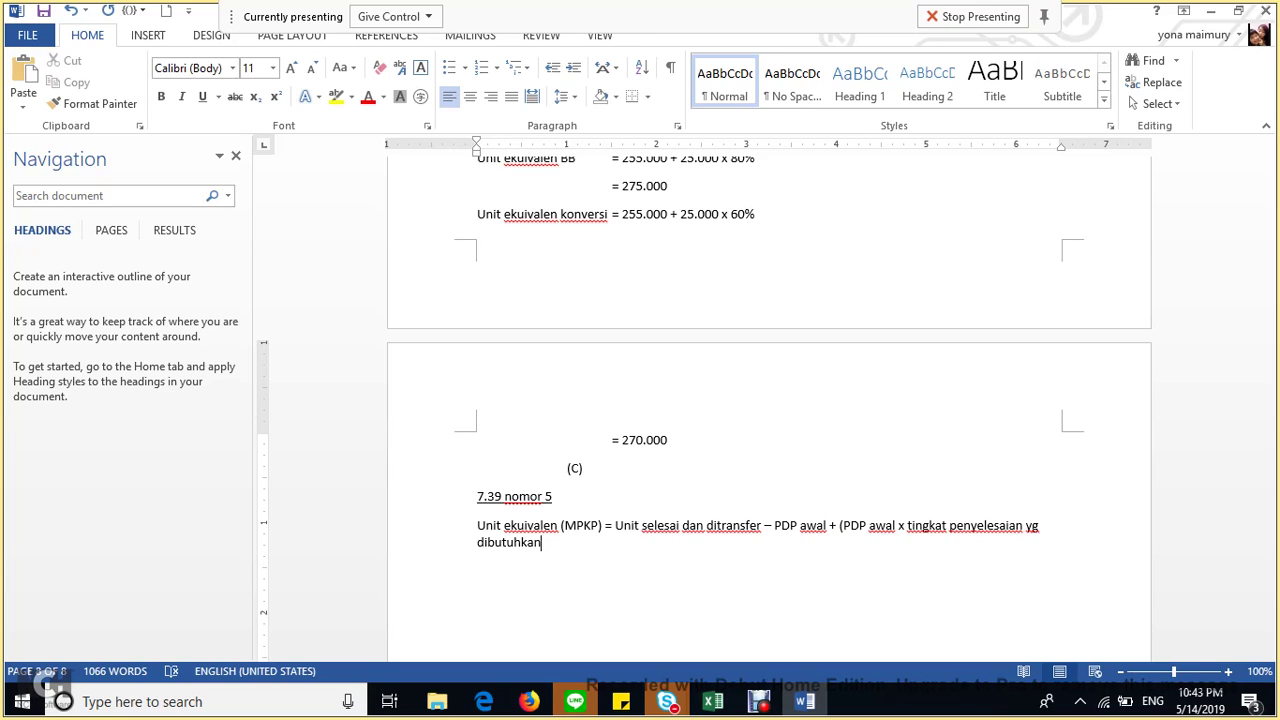
Complete the MPKP formula with "+ (PDP akhir x tingkat penyelesaian)" and start a new line.
{"action": "type", "text": ") + (PDP akhir x tingk"}
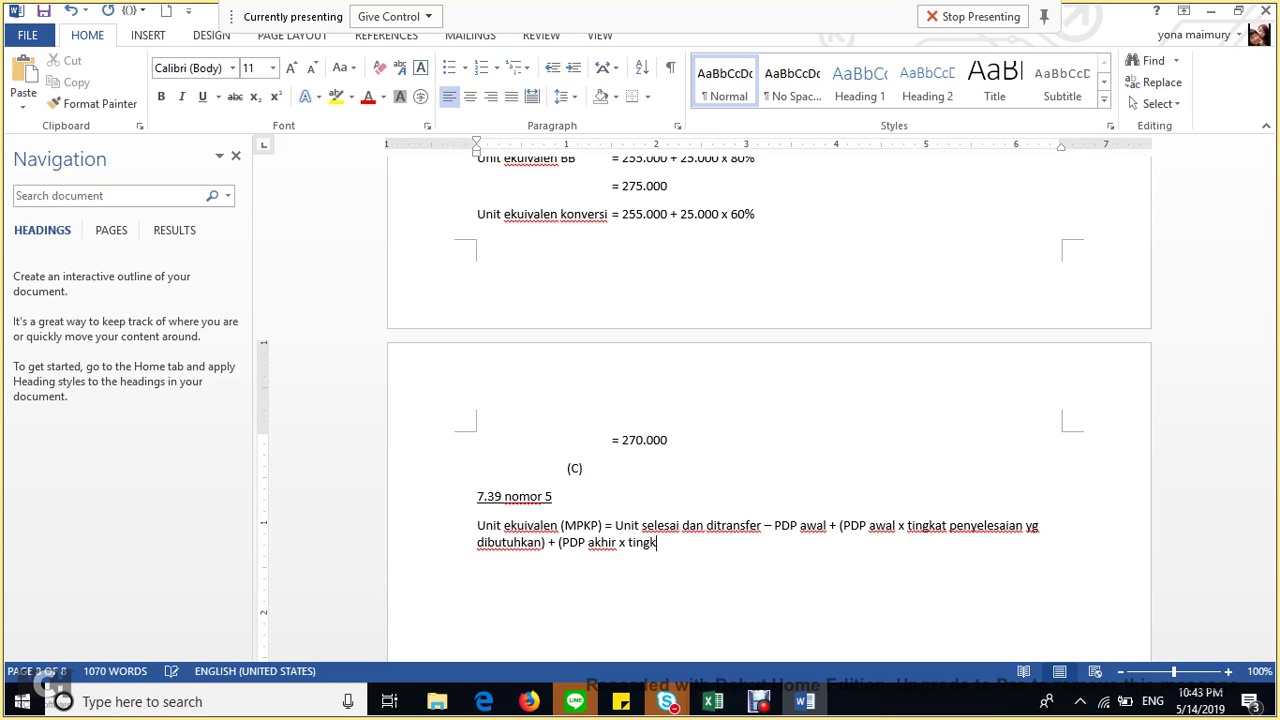
{"action": "type", "text": "at penyelesaian)"}
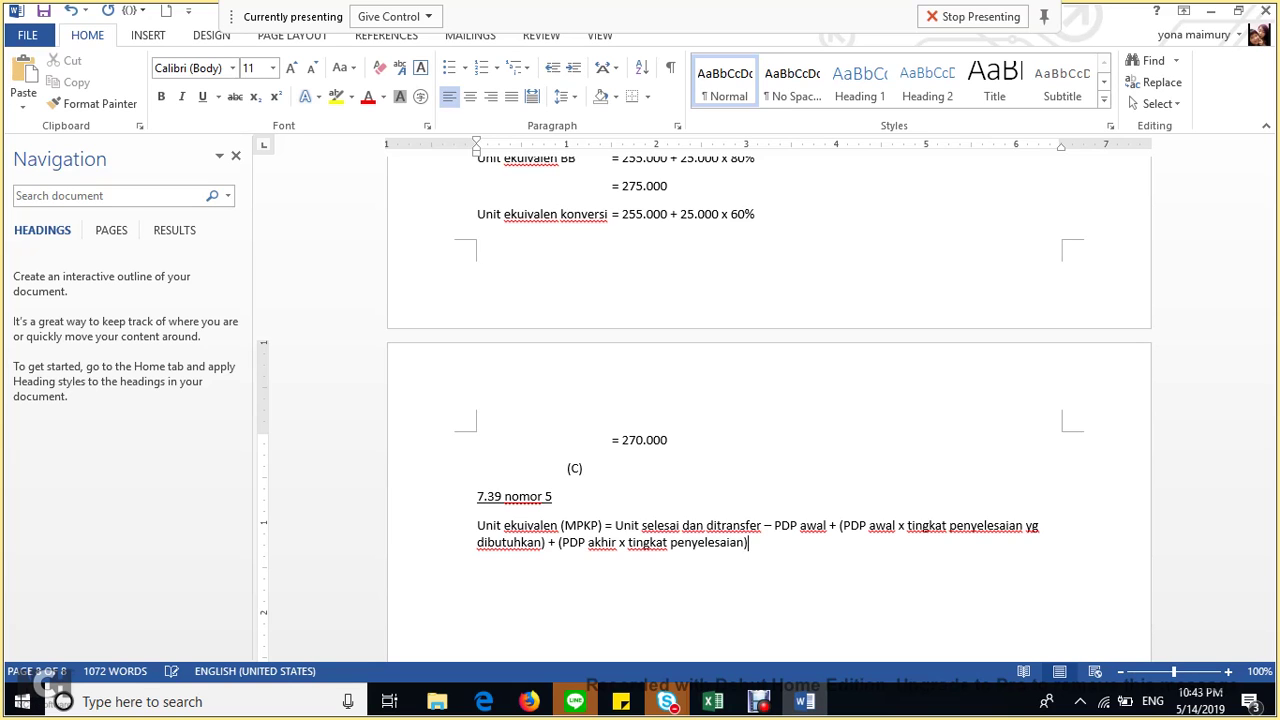
{"action": "key", "text": "Return"}
Write the calculation "Unit ekuivalen = 255.000 – 40.000+ (40.000 x 0%) + (25.000 x 80%)" below the MPKP formula.
{"action": "scroll", "coordinate": [768, 400], "scroll_direction": "down", "scroll_amount": 1}
{"action": "scroll", "coordinate": [768, 400], "scroll_direction": "up", "scroll_amount": 4}
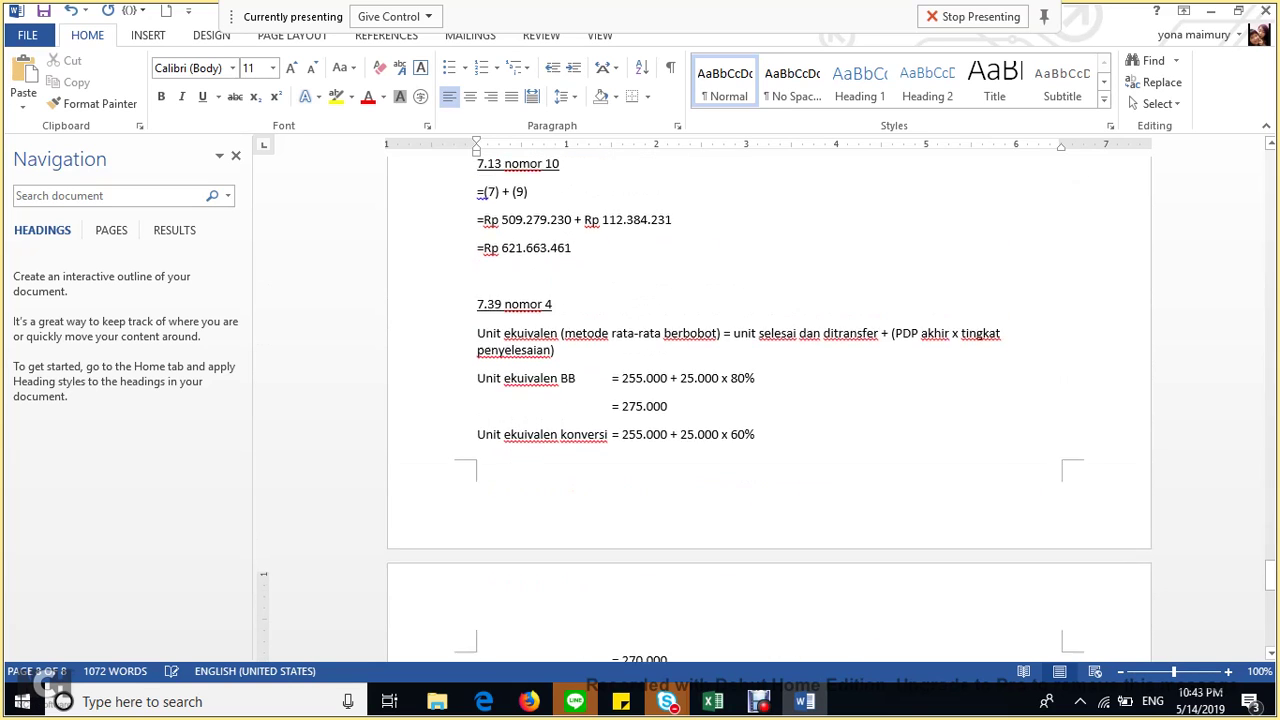
{"action": "scroll", "coordinate": [768, 400], "scroll_direction": "down", "scroll_amount": 2}
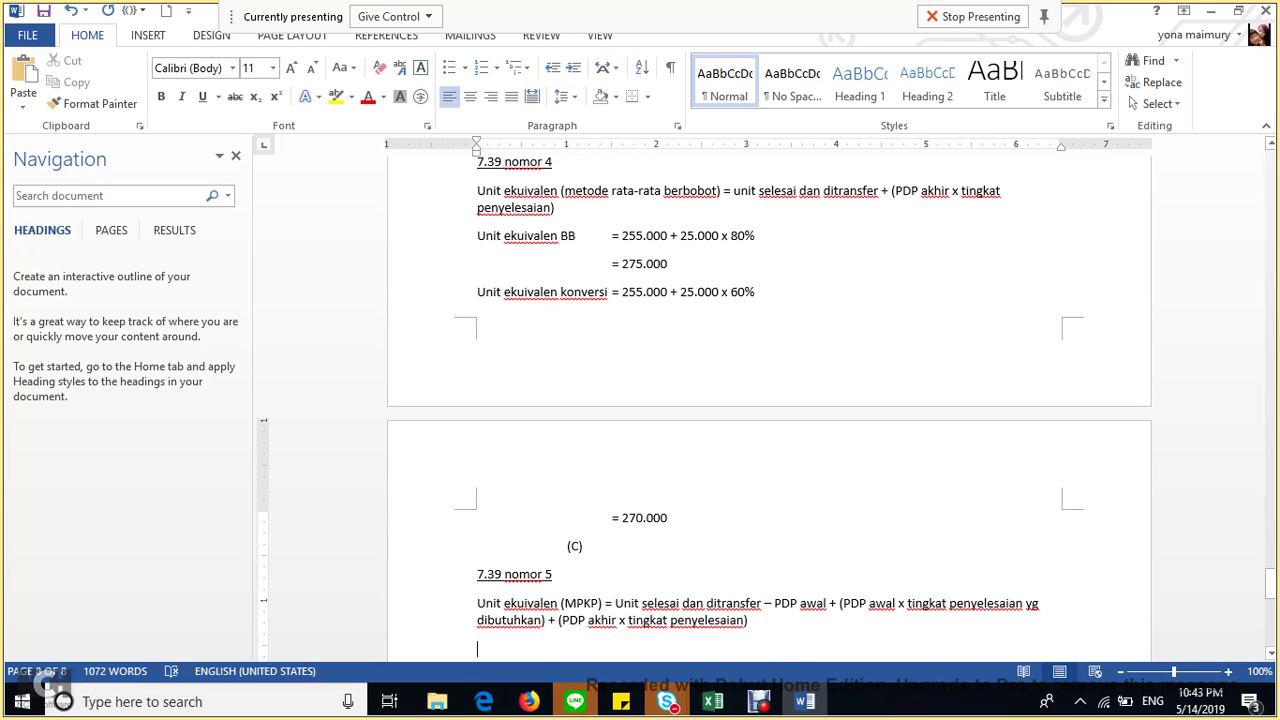
{"action": "type", "text": "Unit e"}
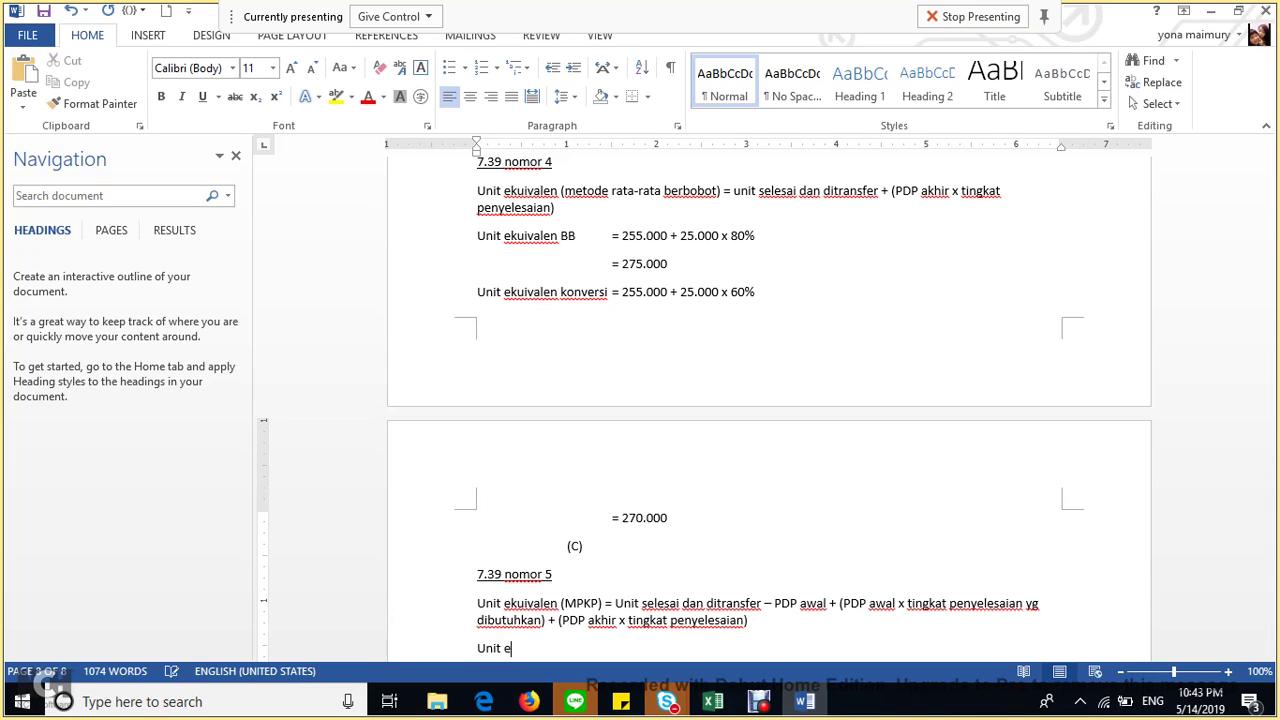
{"action": "type", "text": "kuivalen   = 255.000 -"}
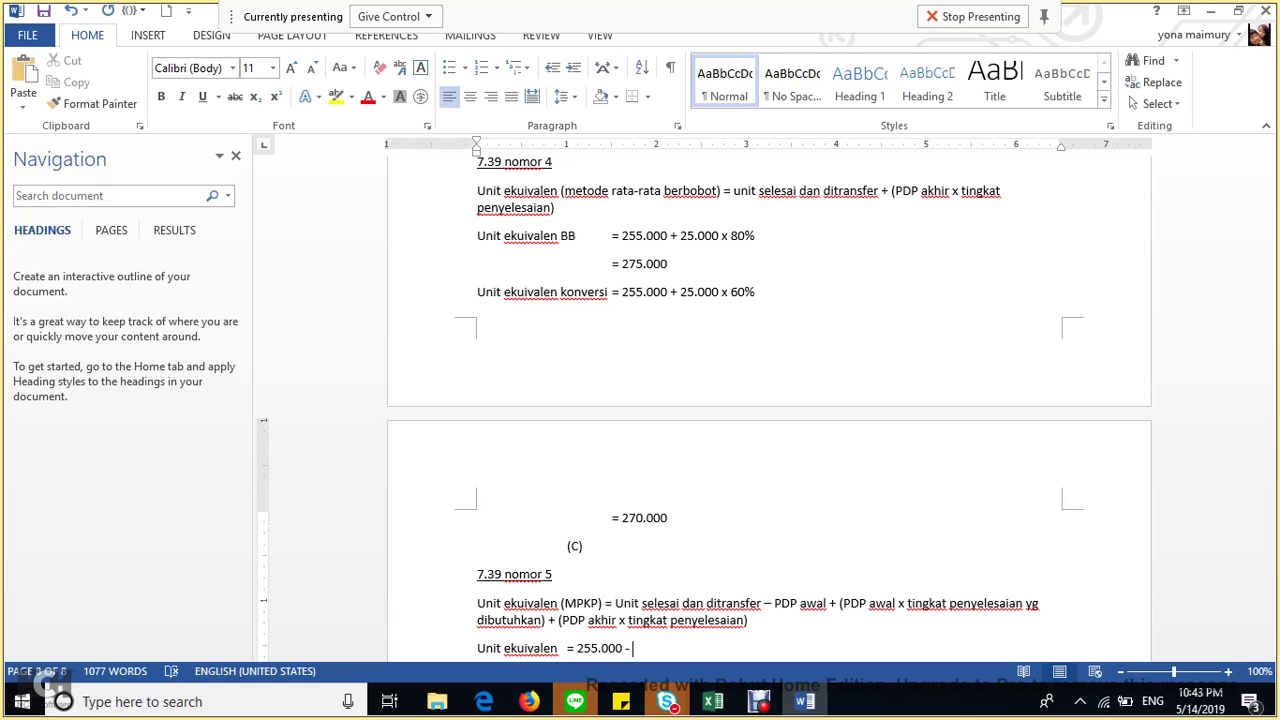
{"action": "type", "text": "40.000"}
{"action": "type", "text": "+ (40.."}
{"action": "key", "text": "BackSpace"}
{"action": "type", "text": "000 X"}
{"action": "key", "text": "BackSpace"}
{"action": "type", "text": "x 0"}
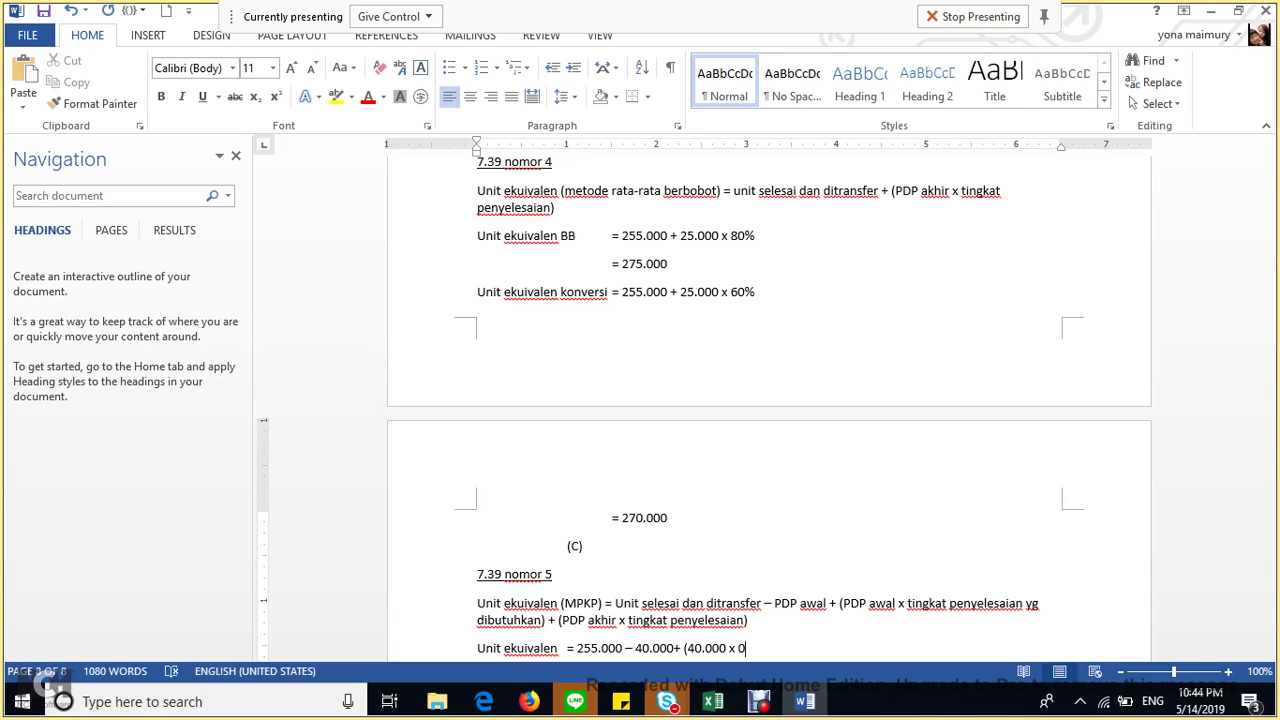
{"action": "type", "text": "%) + (25.000 x 80%)"}
Write the result "= 235.000" on an indented line below and extend the calculation's label to "Unit ekuivalen BB".
{"action": "key", "text": "Return"}
{"action": "key", "text": "Tab"}
{"action": "key", "text": "Tab"}
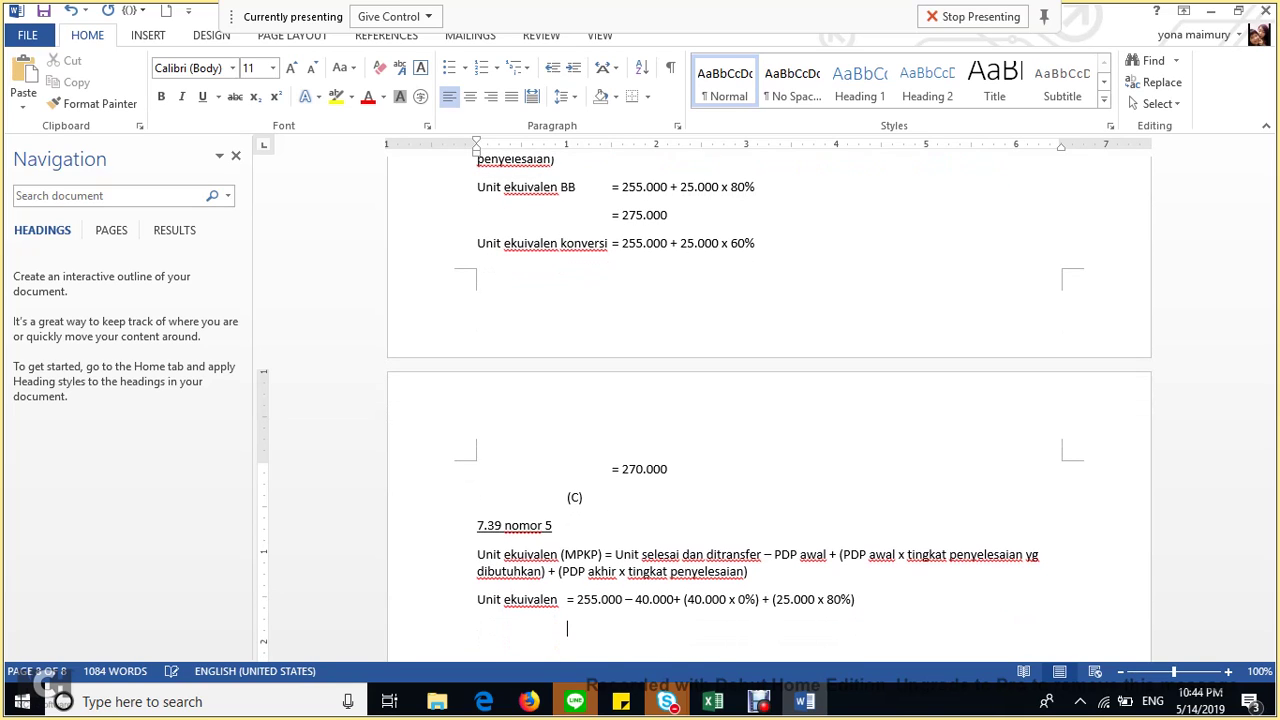
{"action": "type", "text": "= 235.000"}
{"action": "key", "text": "Return"}
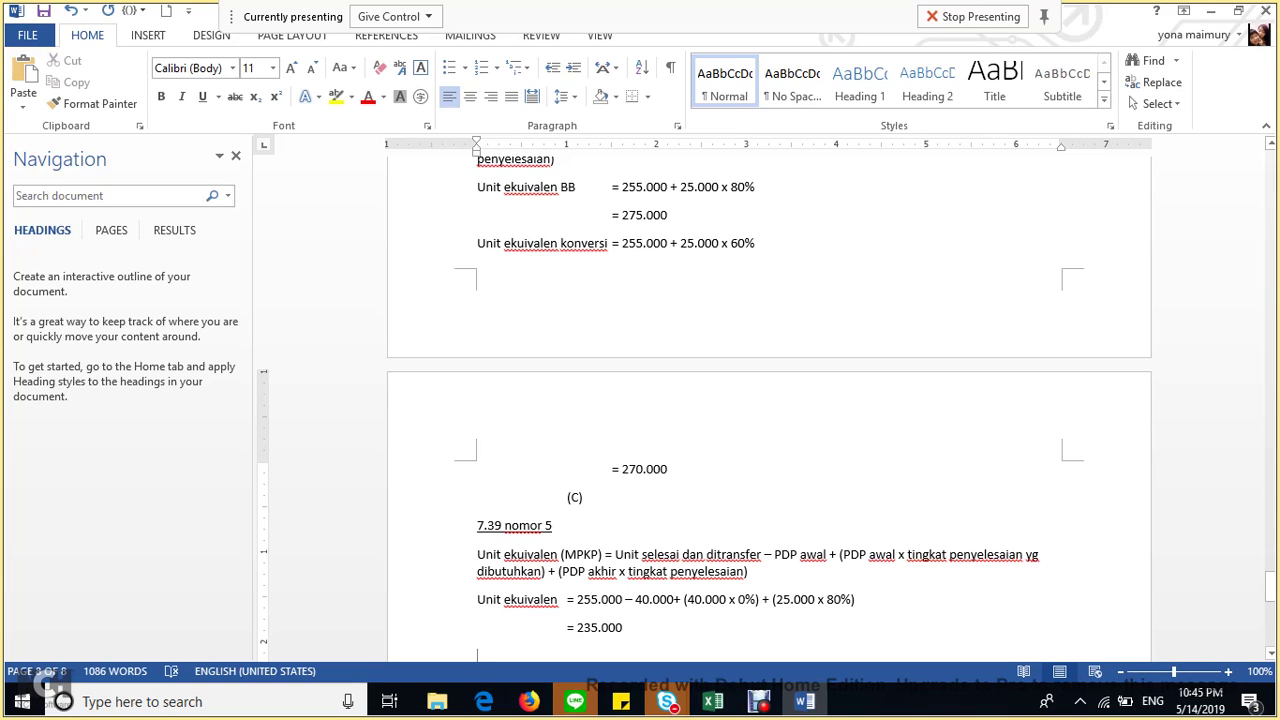
{"action": "type", "text": "BB"}
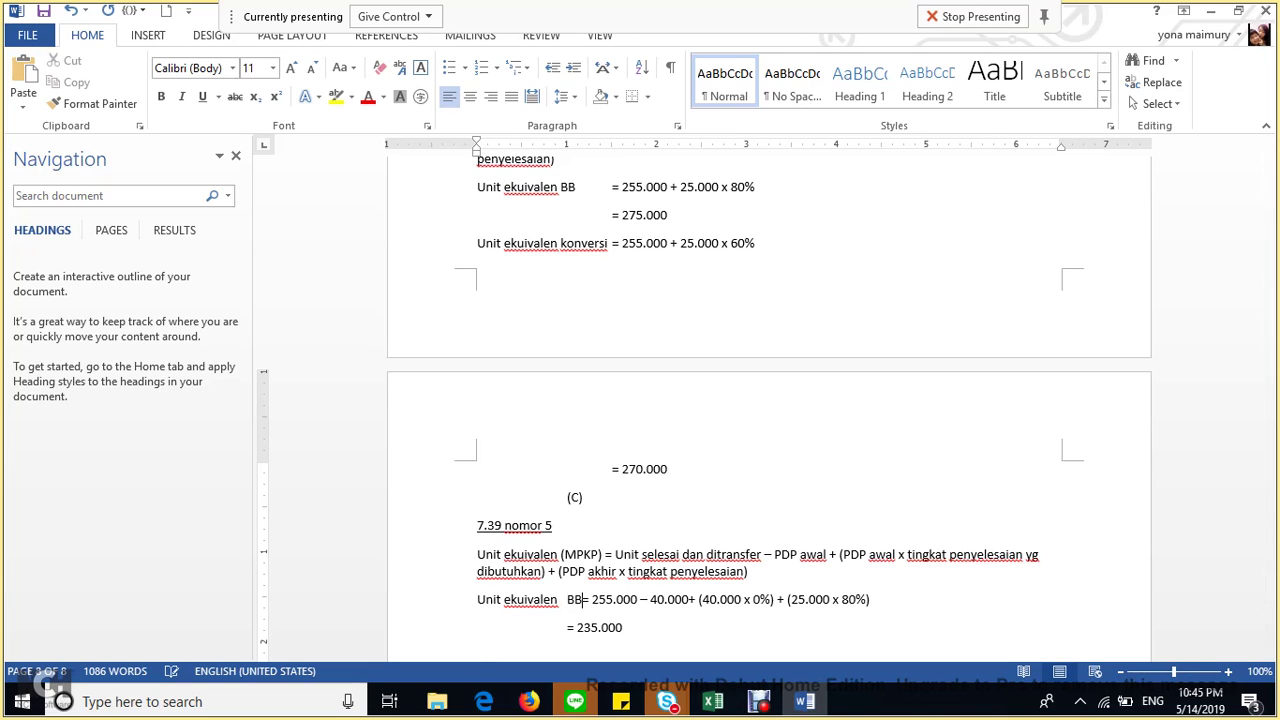
{"action": "key", "text": "BackSpace"}
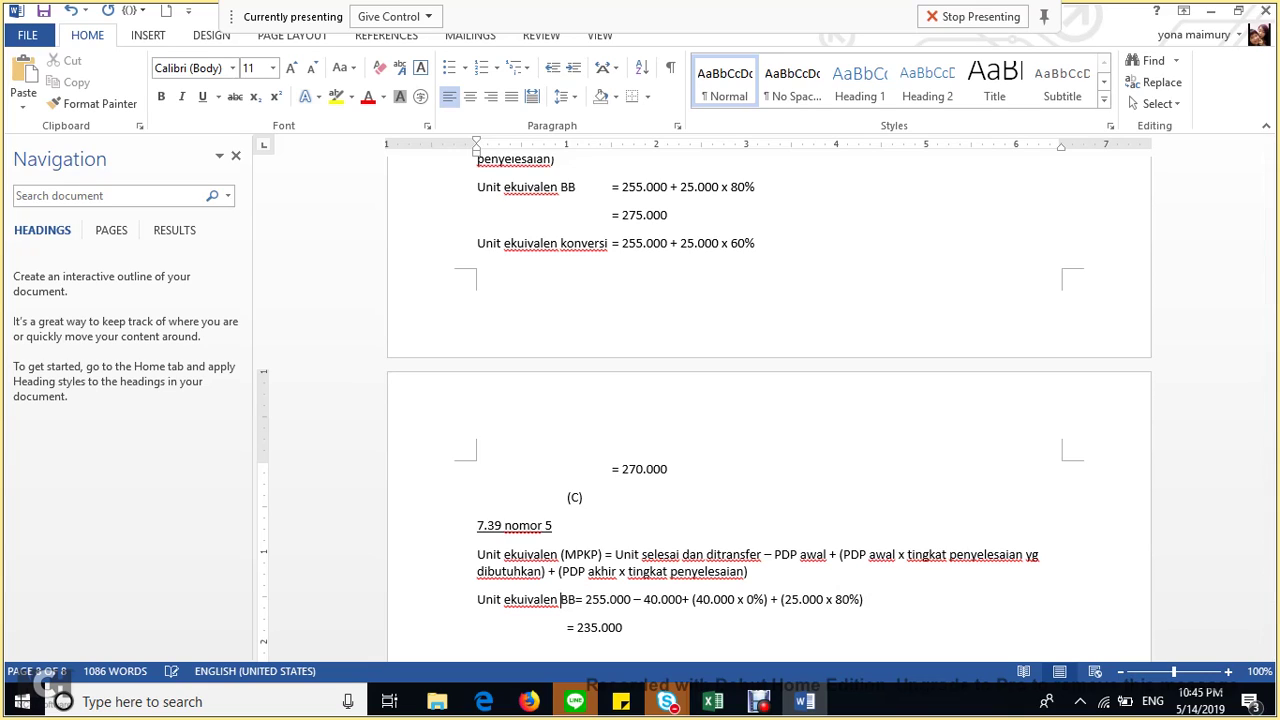
Write "Unit ekuivalen konversi = 255.000 – 40.000" on a new line below the 235.000 result.
{"action": "left_click", "coordinate": [623, 627]}
{"action": "key", "text": "Return"}
{"action": "type", "text": "Unit ekuivalen konversi ="}
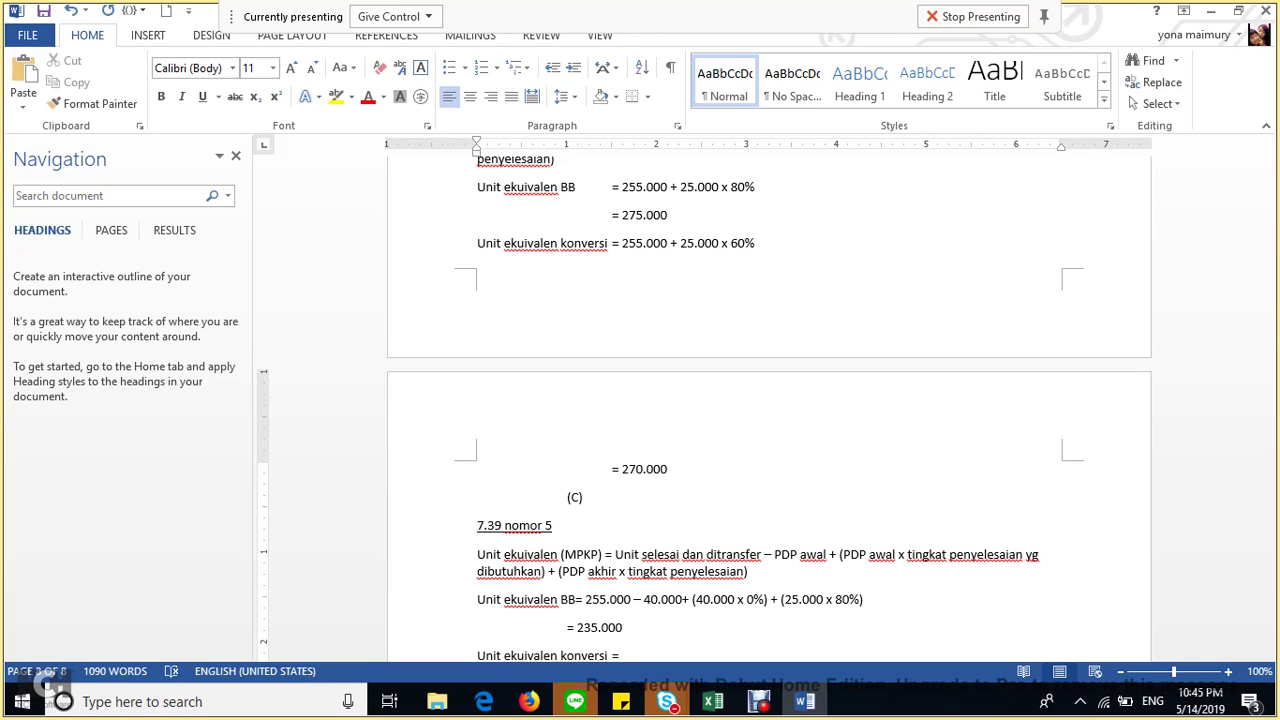
{"action": "scroll", "coordinate": [769, 400], "scroll_direction": "down", "scroll_amount": 1}
{"action": "type", "text": "25"}
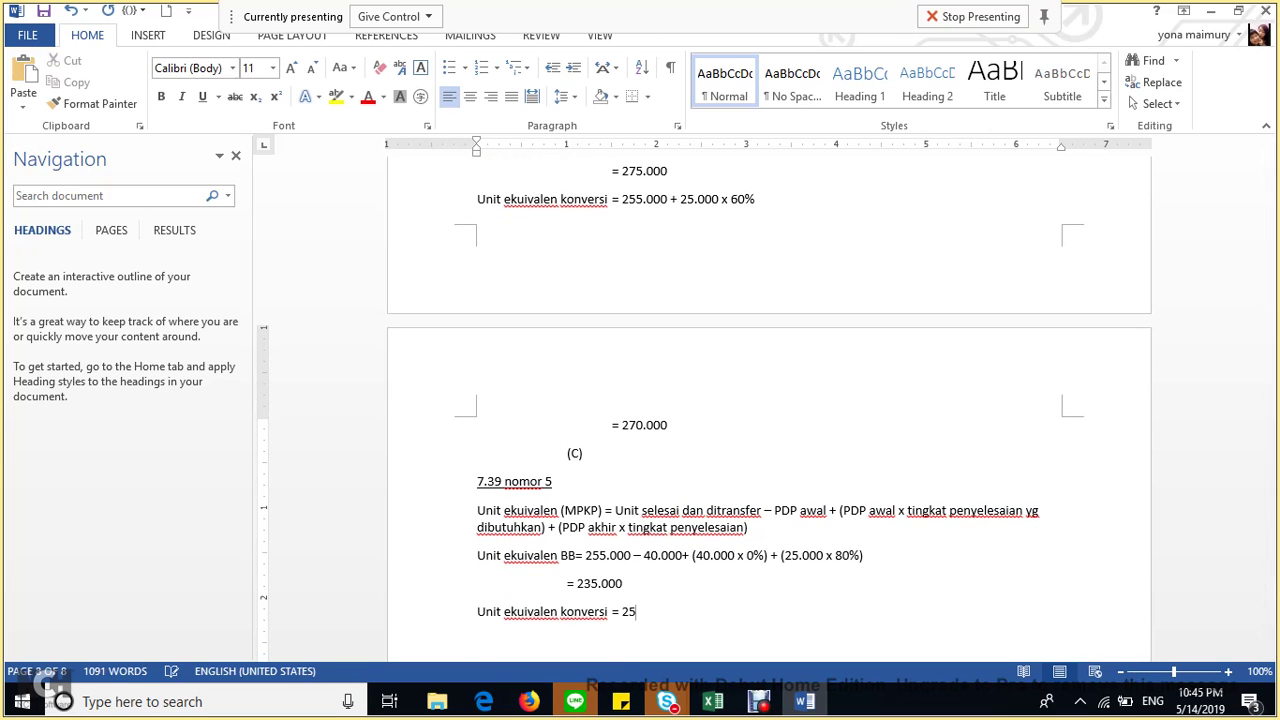
{"action": "type", "text": "5.000 -"}
{"action": "type", "text": "40.000"}
Append "+ (40.000 x 50%) + (25.000 x 60%)" to the Unit ekuivalen konversi calculation.
{"action": "type", "text": " + ("}
{"action": "type", "text": "40.000"}
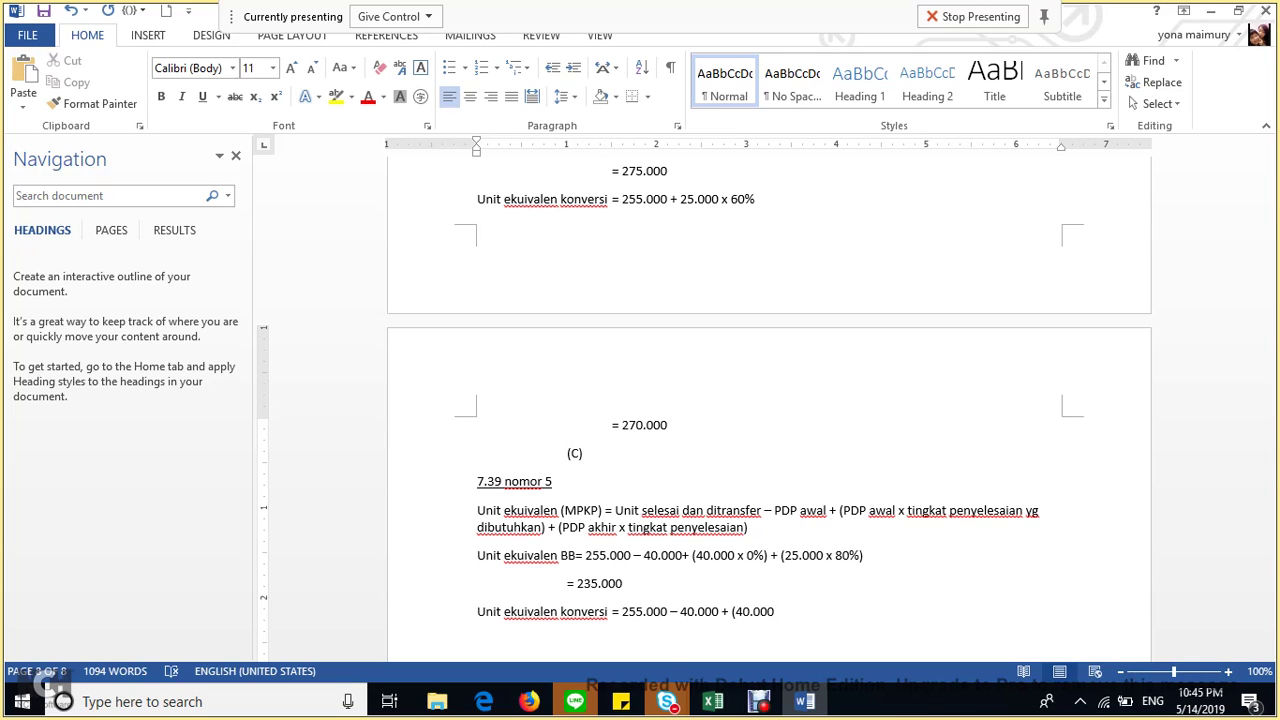
{"action": "type", "text": " x"}
{"action": "type", "text": "50%"}
{"action": "type", "text": ") _"}
{"action": "key", "text": "BackSpace"}
{"action": "type", "text": "+ (25.000 c"}
{"action": "key", "text": "BackSpace"}
{"action": "type", "text": "x 60"}
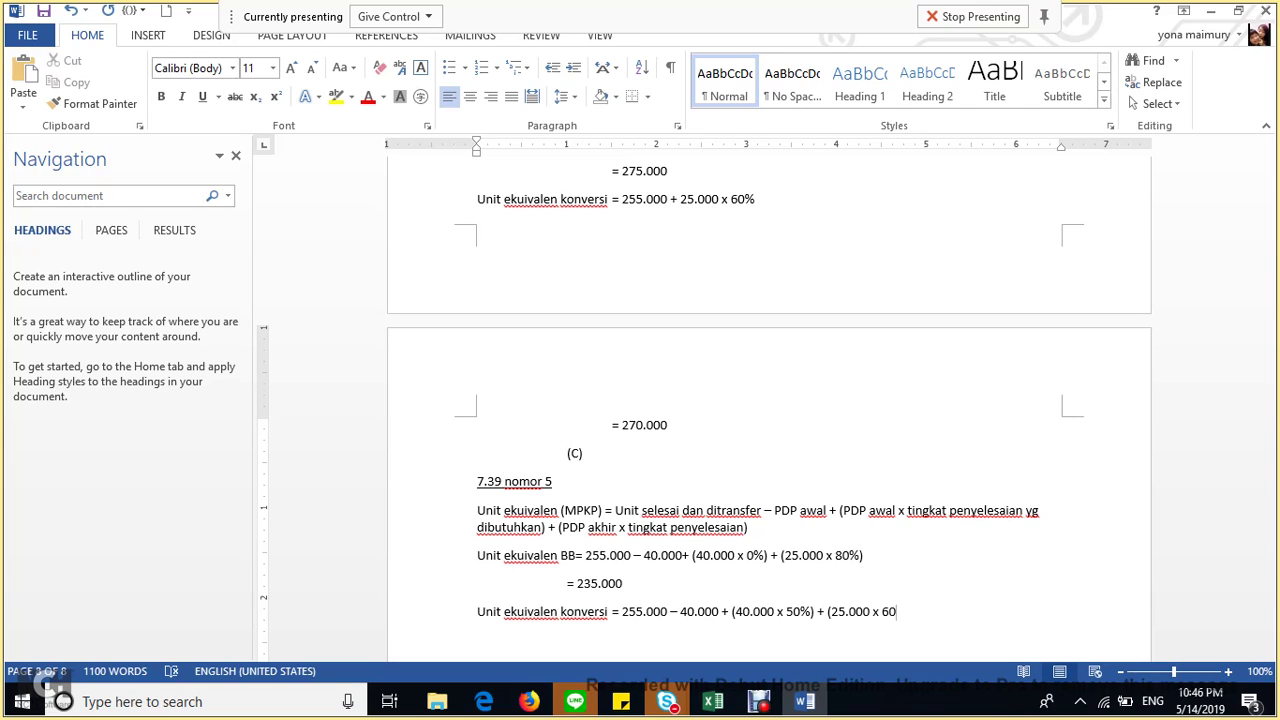
{"action": "type", "text": "%)"}
Write the result "= 250.000" on a new line, aligned under the konversi calculation.
{"action": "key", "text": "Return"}
{"action": "key", "text": "Tab"}
{"action": "key", "text": "Tab"}
{"action": "key", "text": "Tab"}
{"action": "type", "text": "= 250.000"}
{"action": "key", "text": "Return"}
Add the answer letter "(D)" below the 250.000 result and leave an empty line after it.
{"action": "type", "text": "("}
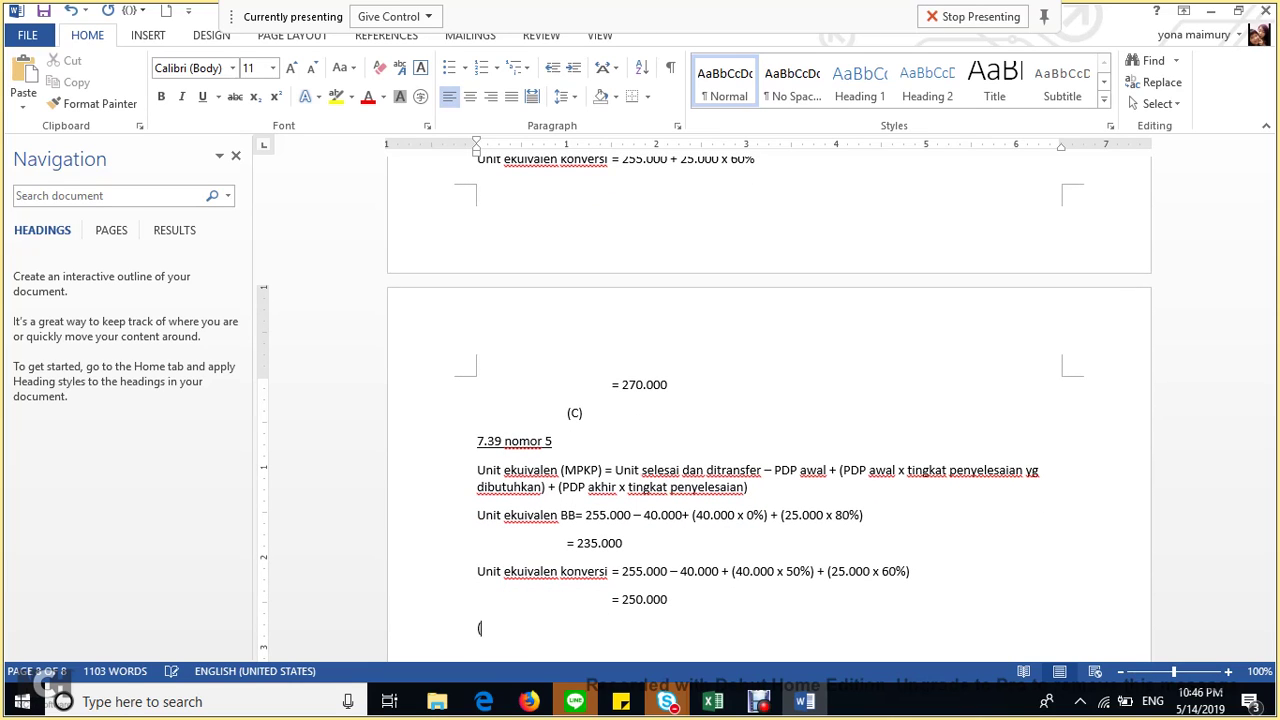
{"action": "type", "text": "D)"}
{"action": "key", "text": "Return"}
{"action": "type", "text": "(E"}
{"action": "key", "text": "BackSpace"}
{"action": "key", "text": "BackSpace"}
{"action": "key", "text": "Return"}
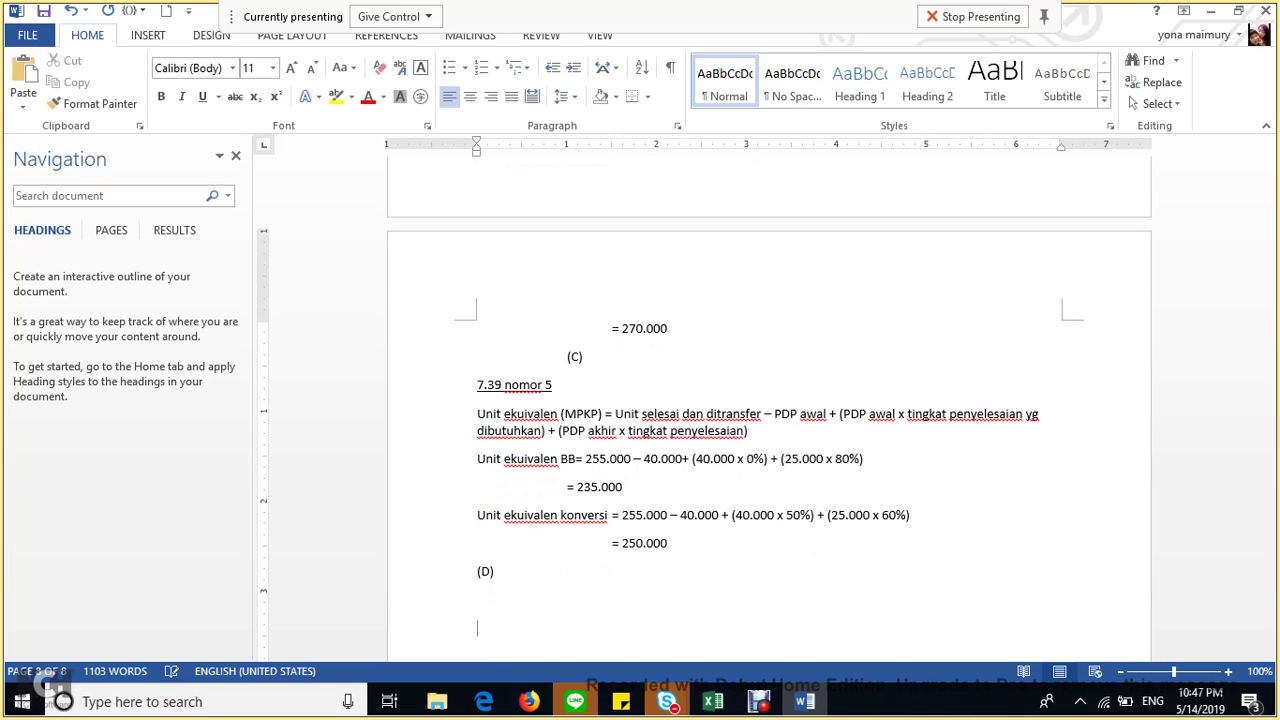
Write the underlined heading "7.40 nomor 6" and return to plain text.
{"action": "key", "text": "ctrl+u"}
{"action": "type", "text": "7.40 nomor"}
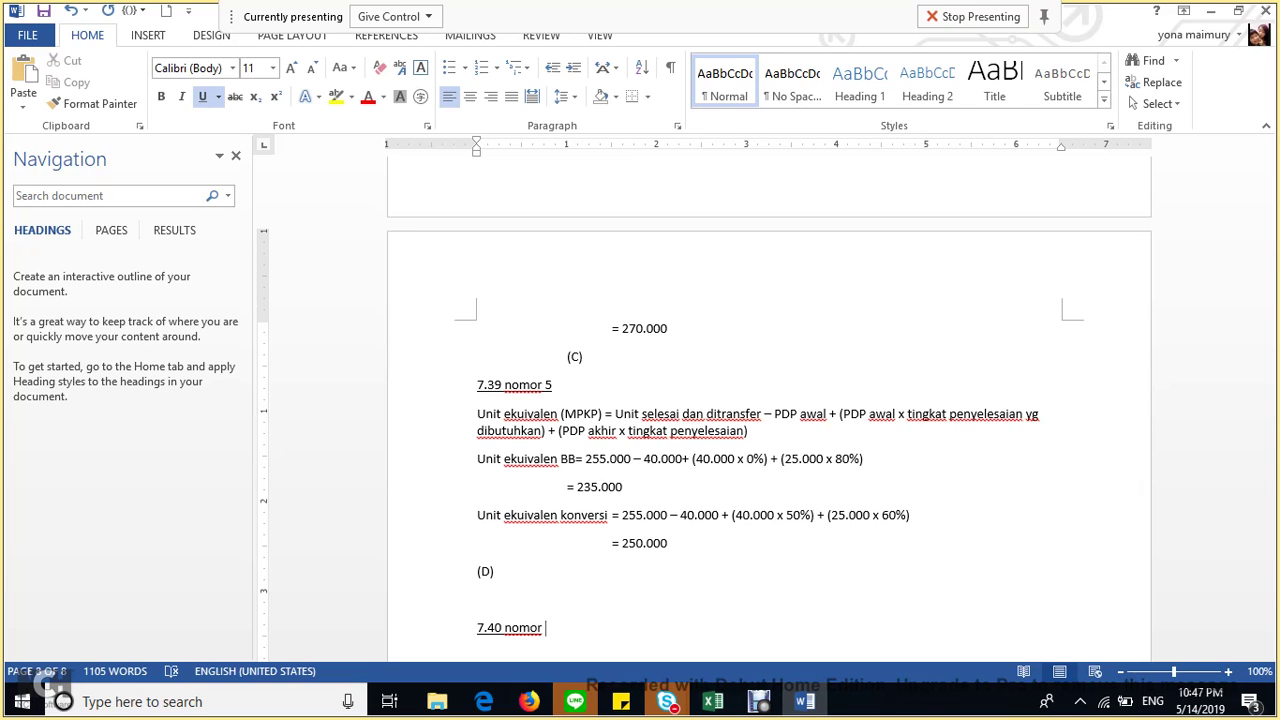
{"action": "type", "text": "6"}
{"action": "key", "text": "ctrl+u"}
Write the answer "= 0% x 600 unit = 0 (A)" below the 7.40 nomor 6 heading.
{"action": "type", "text": "= 0"}
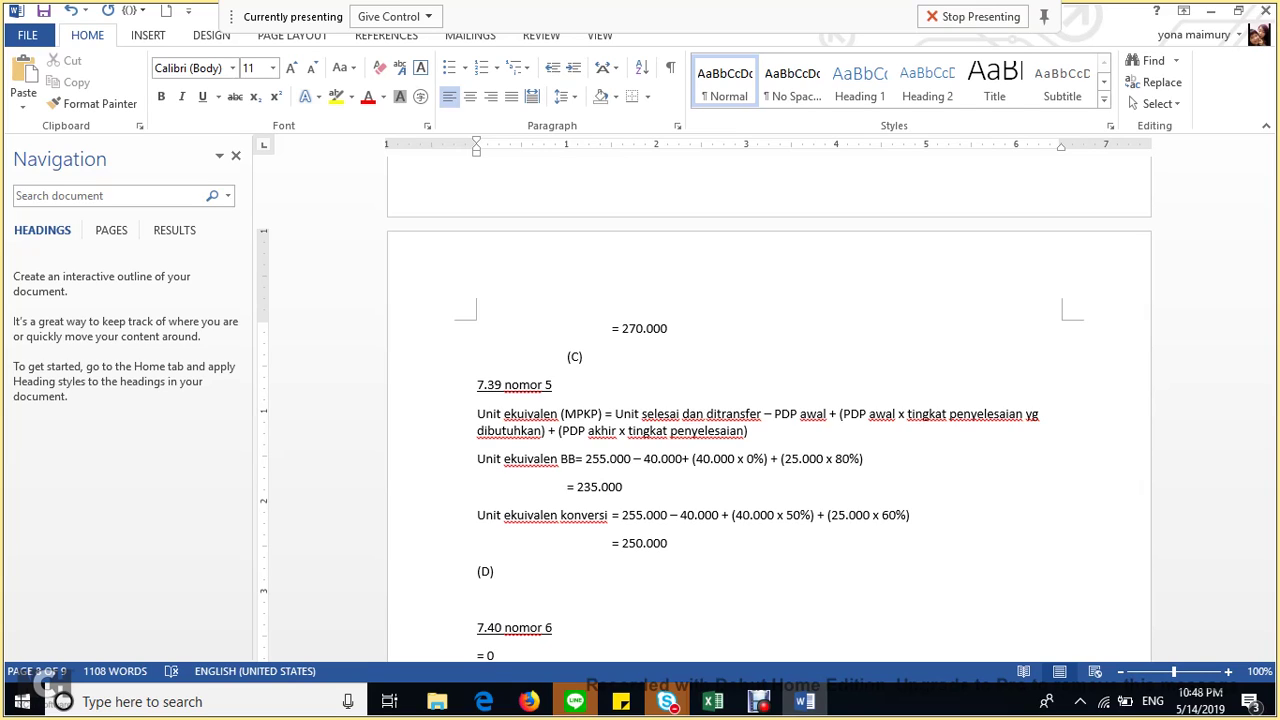
{"action": "type", "text": "% x 600 unit = 0 (A)"}
{"action": "key", "text": "Return"}
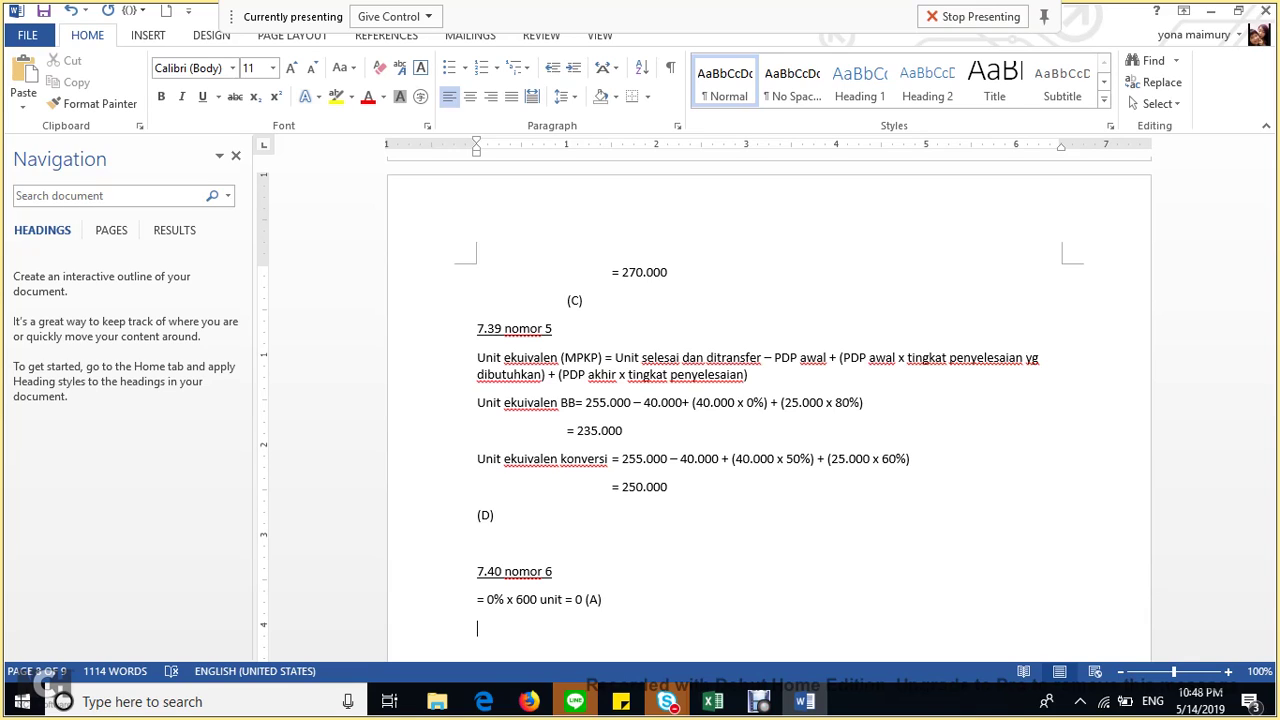
Write the underlined heading "7.40 nomor 7" and return to plain text.
{"action": "key", "text": "ctrl+u"}
{"action": "type", "text": "7."}
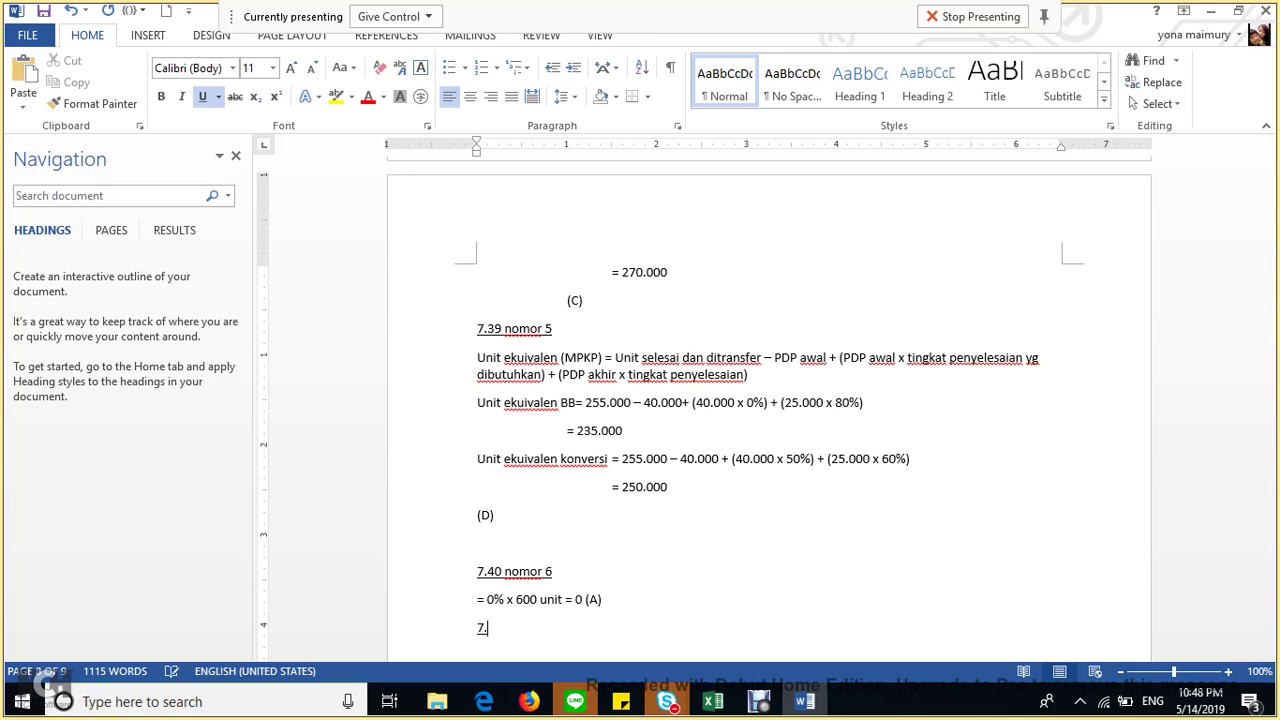
{"action": "type", "text": "40 nomor 7"}
{"action": "key", "text": "ctrl+u"}
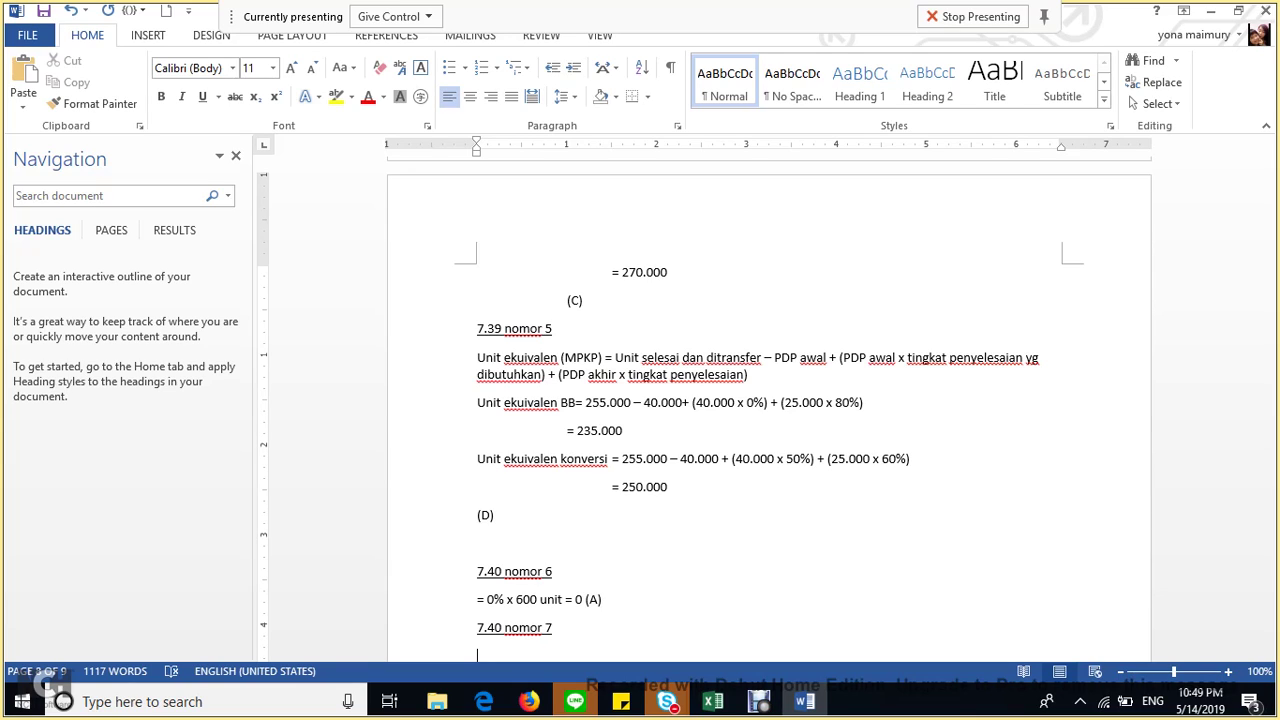
Write the answer "= 1/3 x 600 unit = 200 unit (D)" below the 7.40 nomor 7 heading.
{"action": "type", "text": "= 1/3 x 600 unit = 200 unit "}
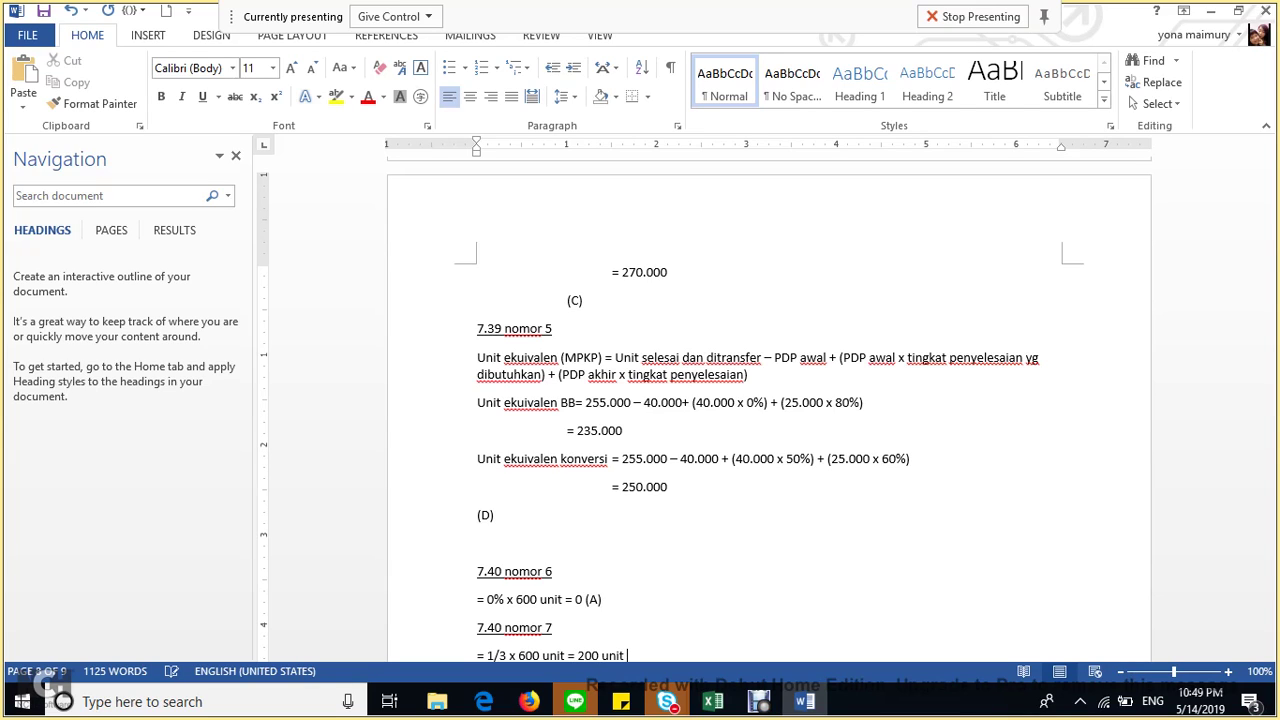
{"action": "type", "text": "(D)"}
{"action": "key", "text": "Return"}
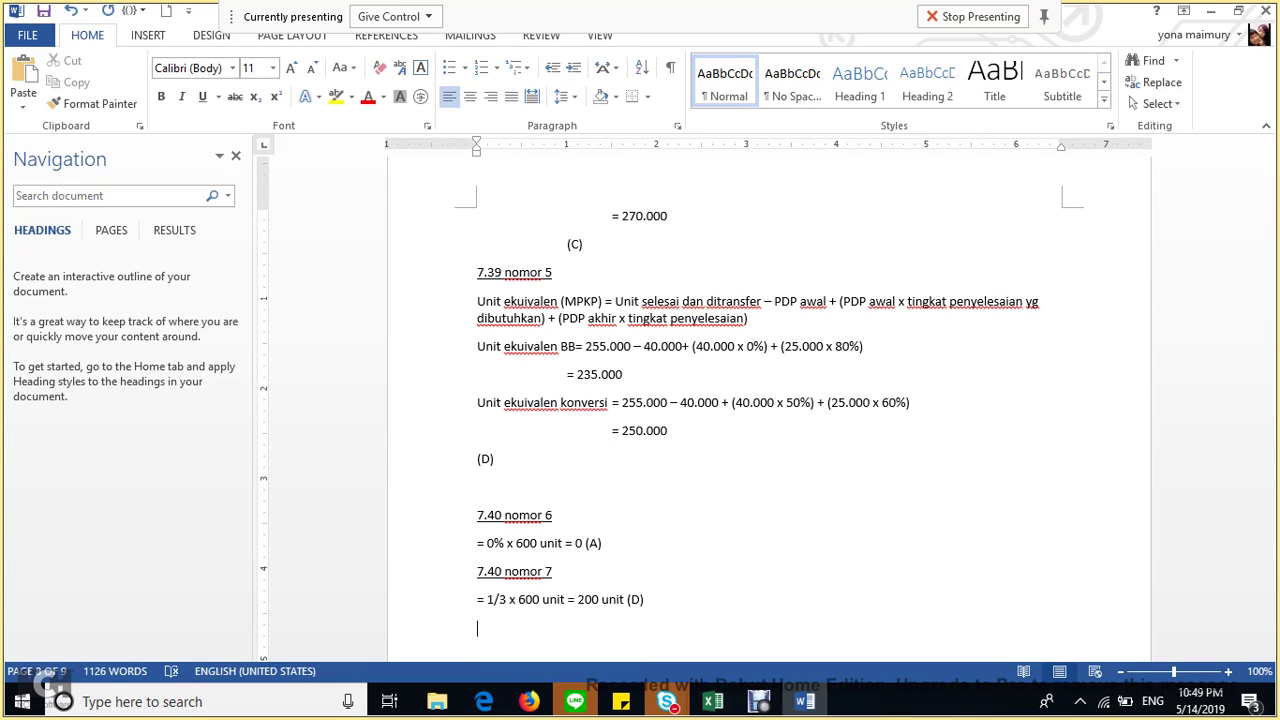
Add a line "D)" and, below it, a plain line "7.40 nomor 8".
{"action": "type", "text": "D)"}
{"action": "key", "text": "Return"}
{"action": "type", "text": "7.40 NOMO"}
{"action": "key", "text": "BackSpace"}
{"action": "key", "text": "BackSpace"}
{"action": "key", "text": "BackSpace"}
{"action": "key", "text": "BackSpace"}
{"action": "type", "text": "nomo"}
{"action": "type", "text": "8"}
{"action": "key", "text": "Return"}
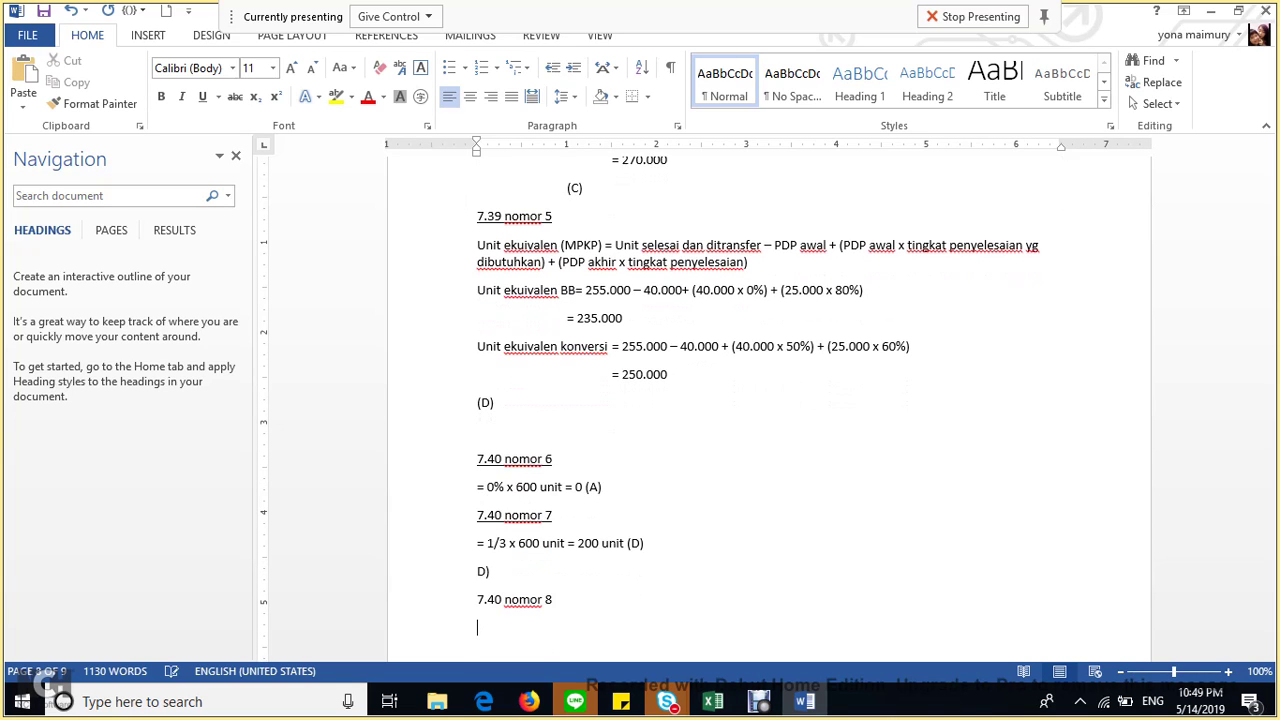
Underline the heading text "7.40 nomor 8".
{"action": "key", "text": "ctrl+u"}
{"action": "key", "text": "ctrl+u"}
{"action": "key", "text": "shift+Up"}
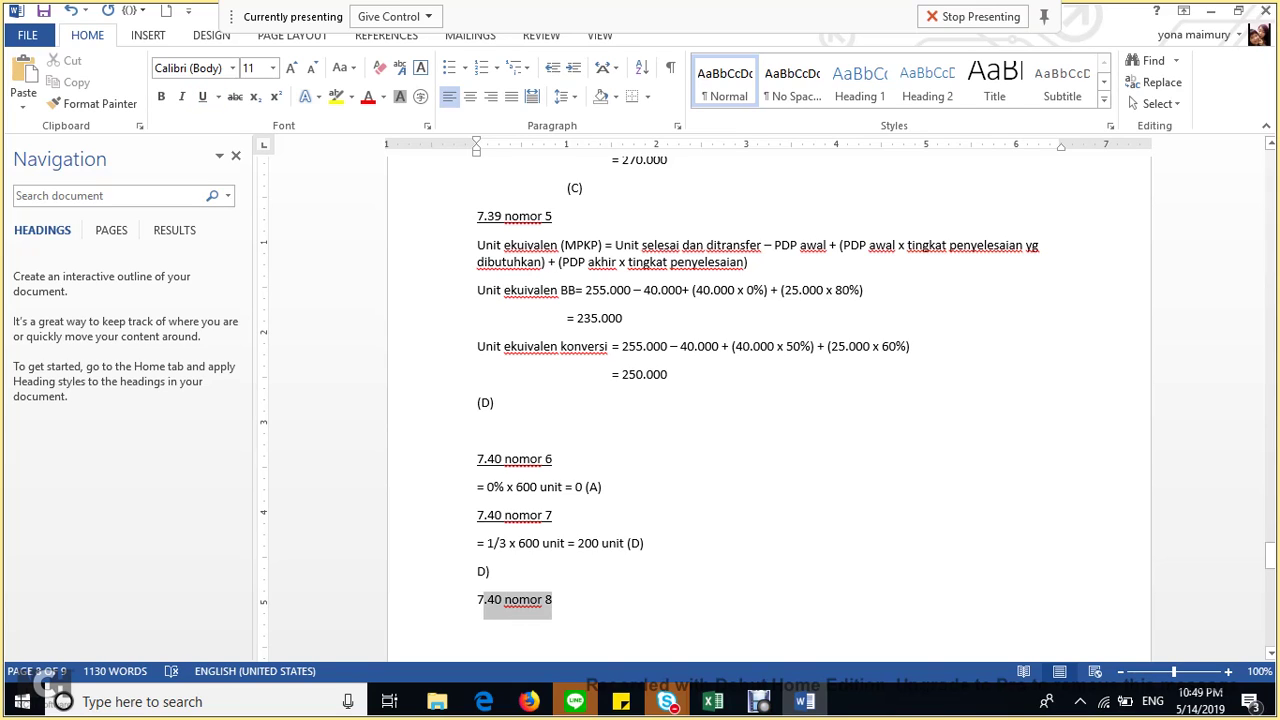
Underline the heading "7.40 nomor 8" and turn underlining off for the line below it.
{"action": "key", "text": "ctrl+u"}
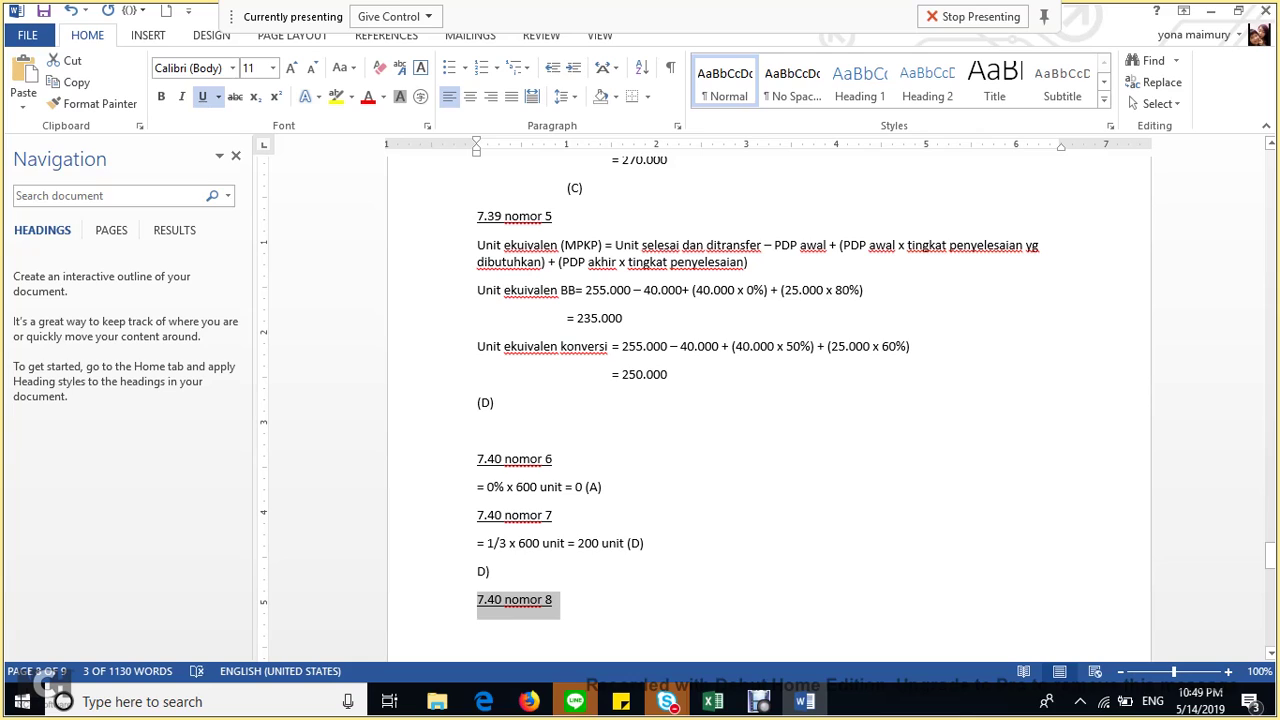
{"action": "key", "text": "shift+Down"}
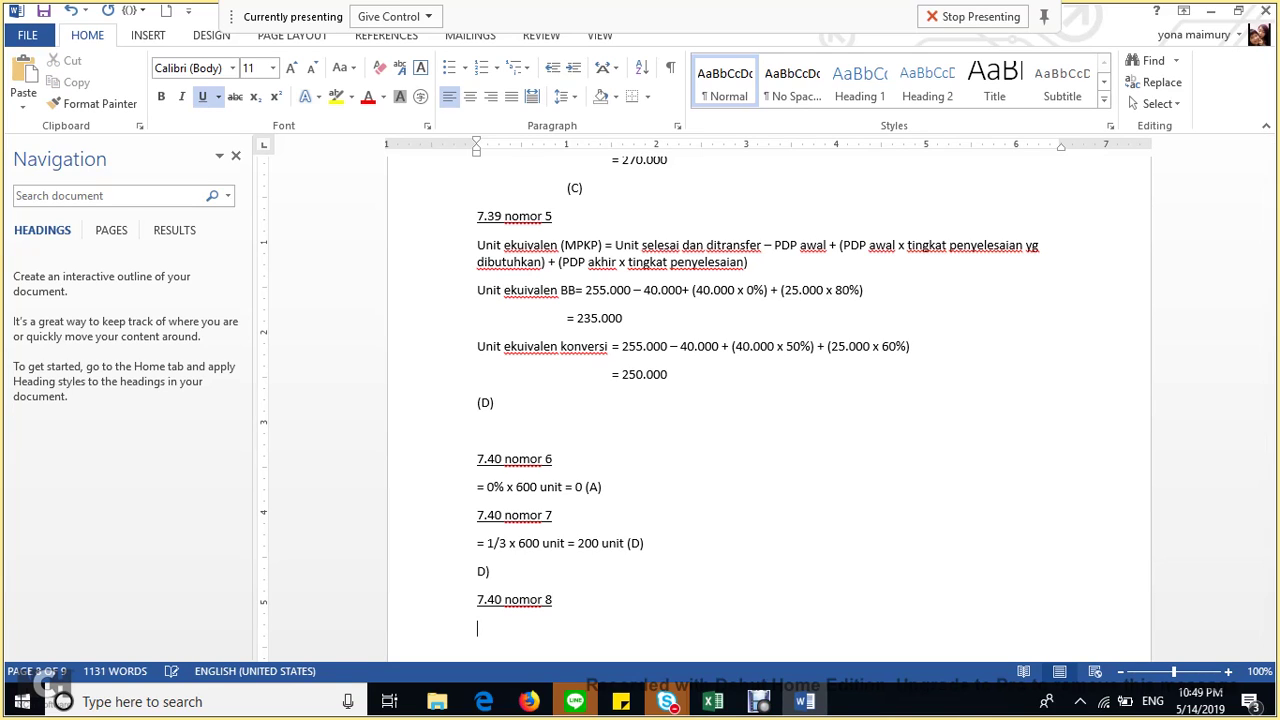
{"action": "key", "text": "ctrl+u"}
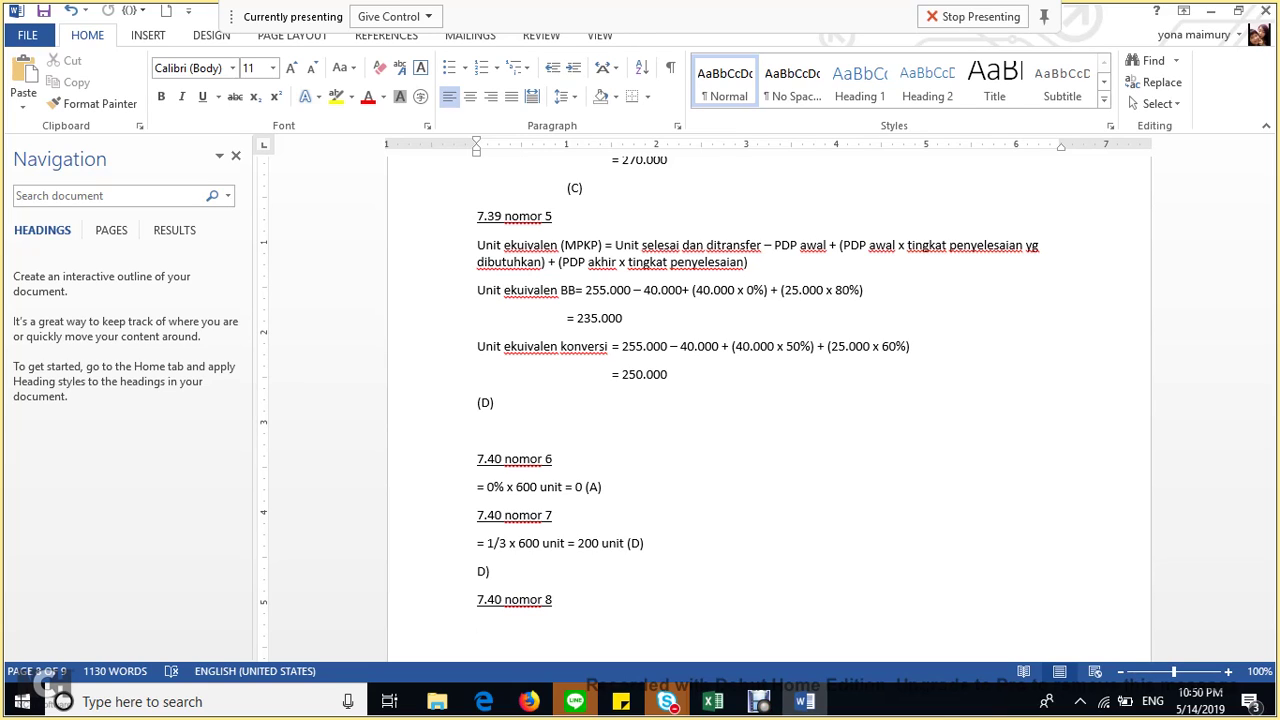
Write the answer to 7.40 nomor 8 on two lines: "= 200unit x Rp 2616" and "= 523.200(A)".
{"action": "type", "text": "= 200unit x"}
{"action": "type", "text": "Rp 2616"}
{"action": "key", "text": "Return"}
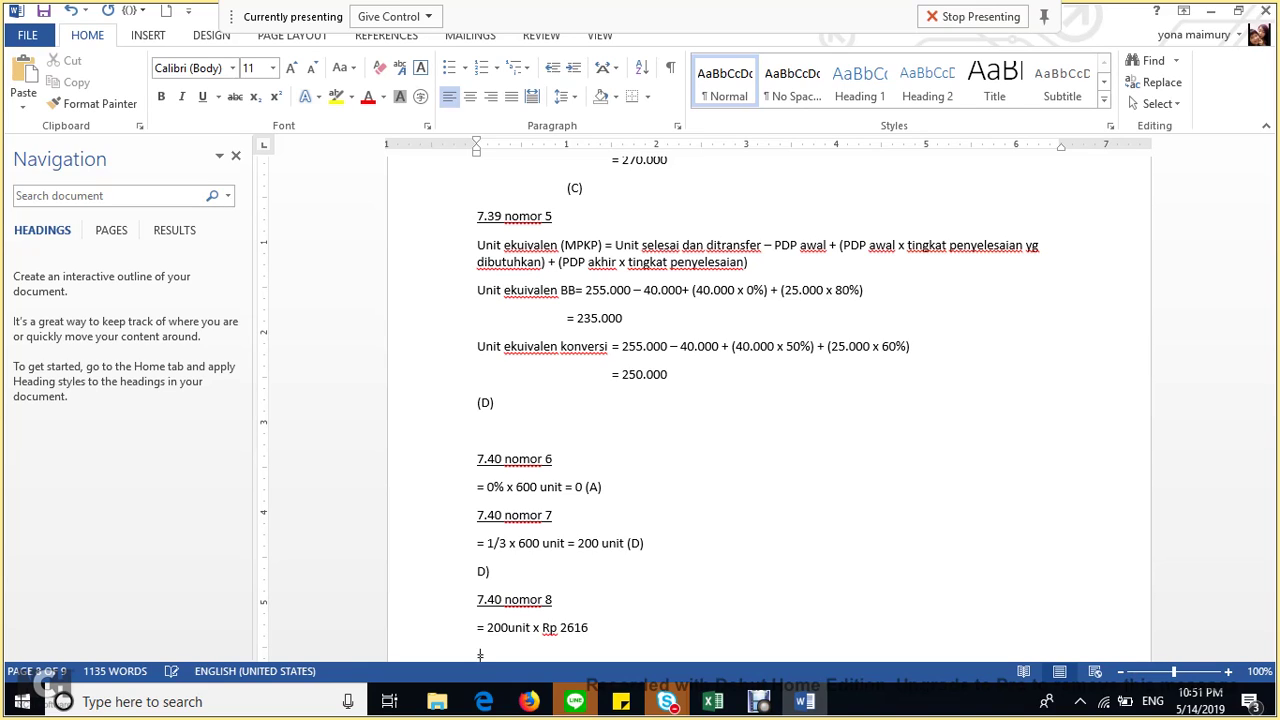
{"action": "type", "text": "= 523.200(A)"}
{"action": "key", "text": "Return"}
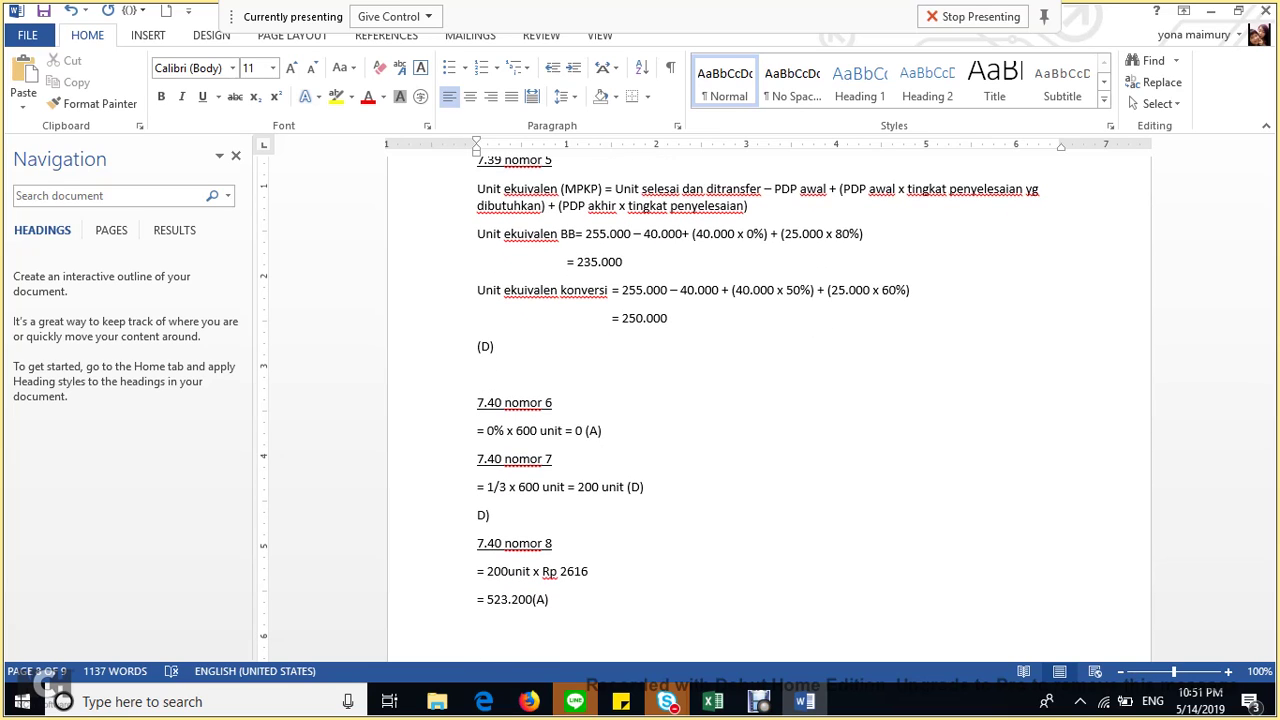
Add the underlined heading "7.40 nomor 9" below the last answer and begin a new line under it.
{"action": "type", "text": "7.40 nomor 9"}
{"action": "scroll", "coordinate": [770, 400], "scroll_direction": "down", "scroll_amount": 1}
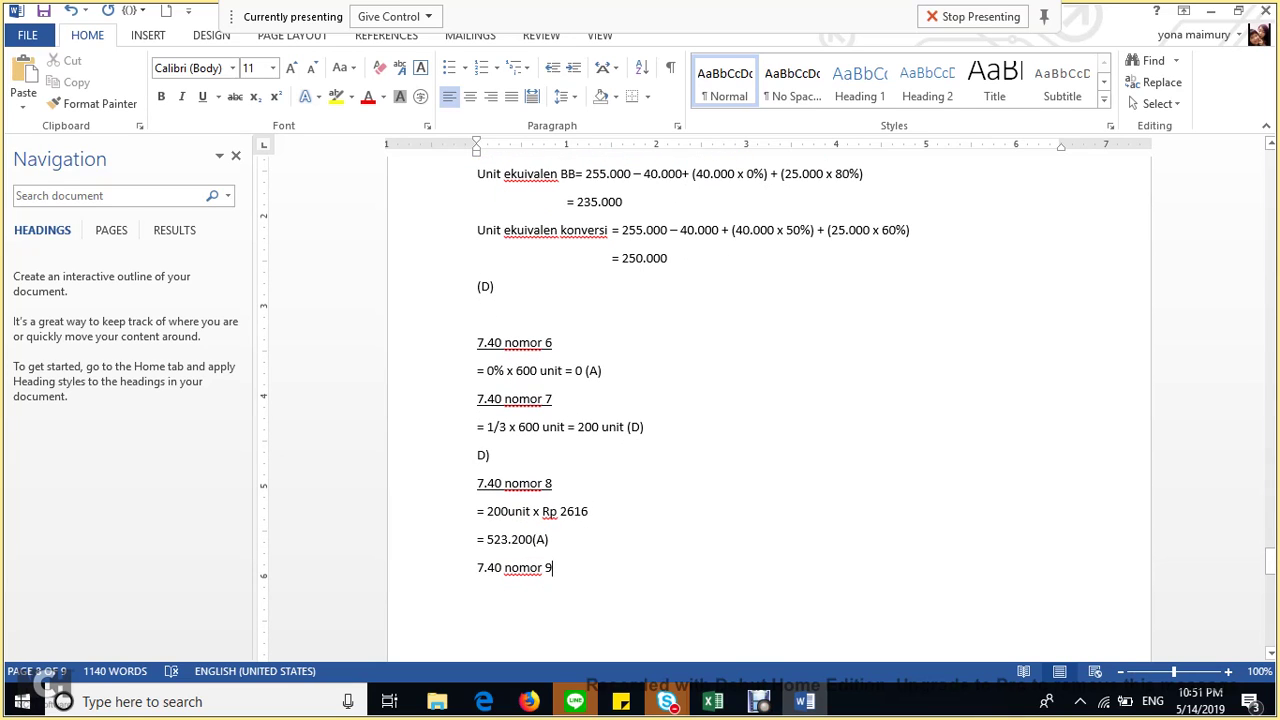
{"action": "key", "text": "shift+Home"}
{"action": "key", "text": "ctrl+u"}
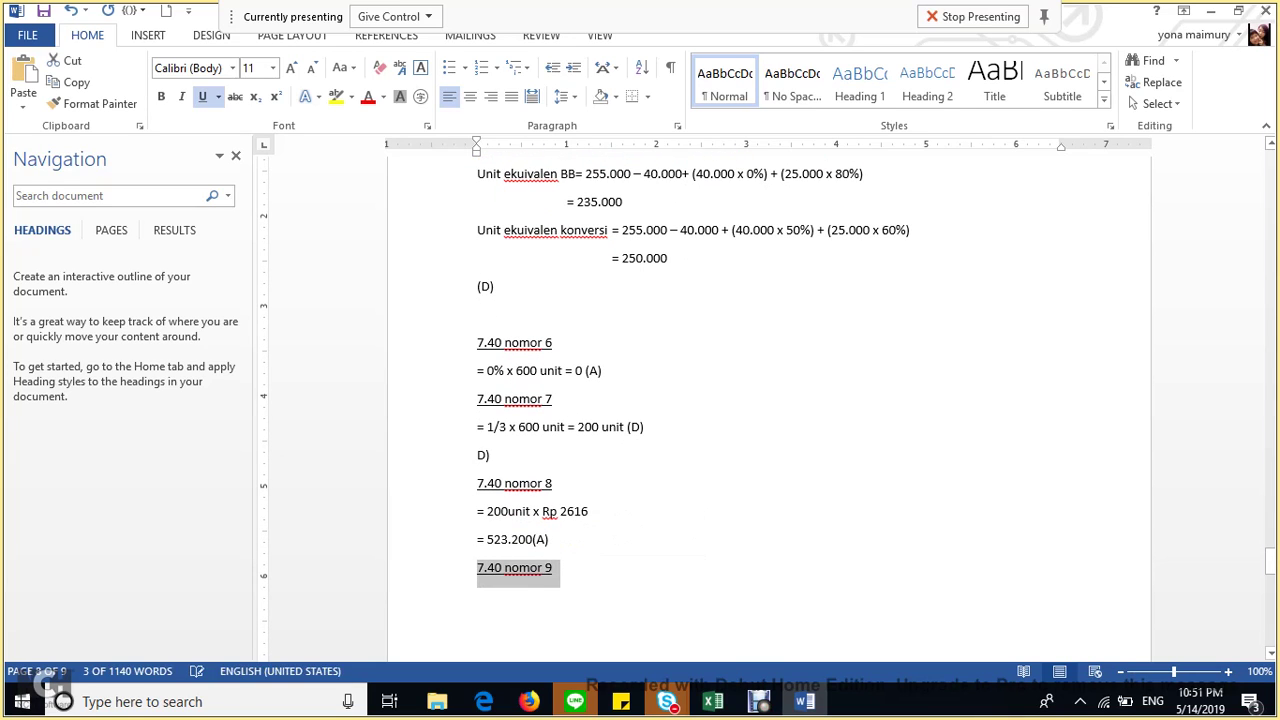
{"action": "scroll", "coordinate": [770, 400], "scroll_direction": "down", "scroll_amount": 1}
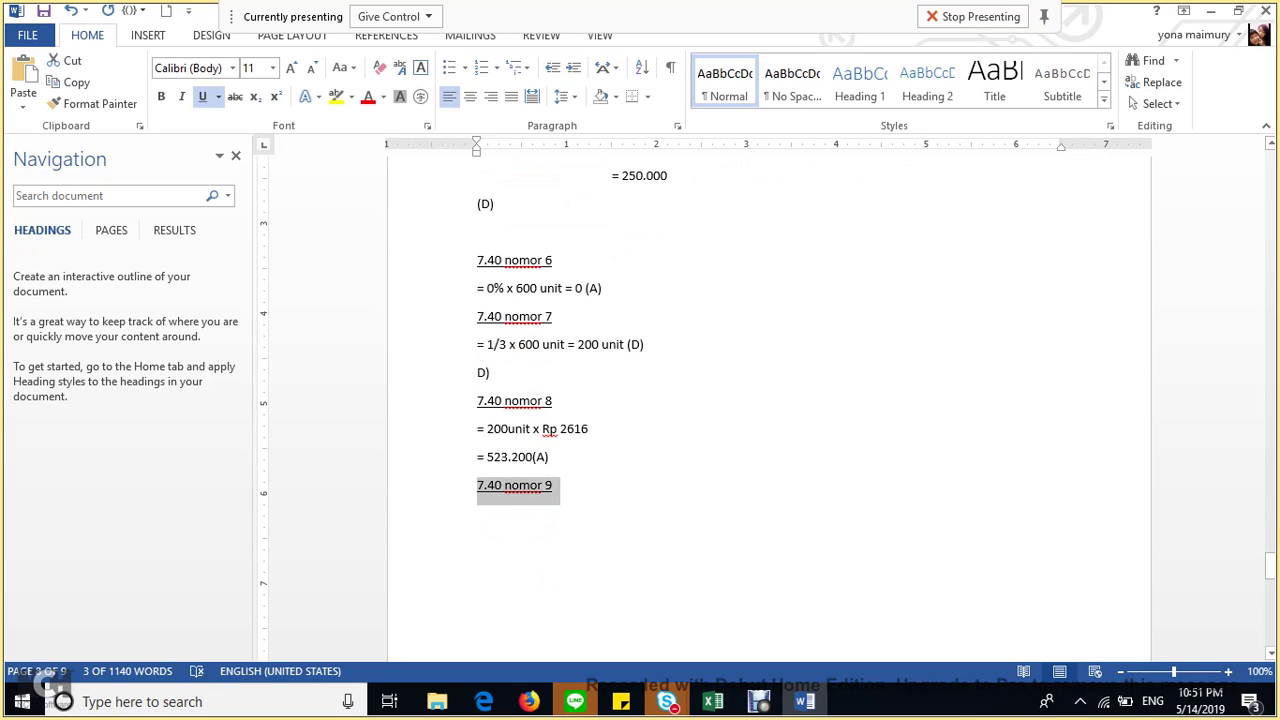
{"action": "key", "text": "End"}
{"action": "key", "text": "Return"}
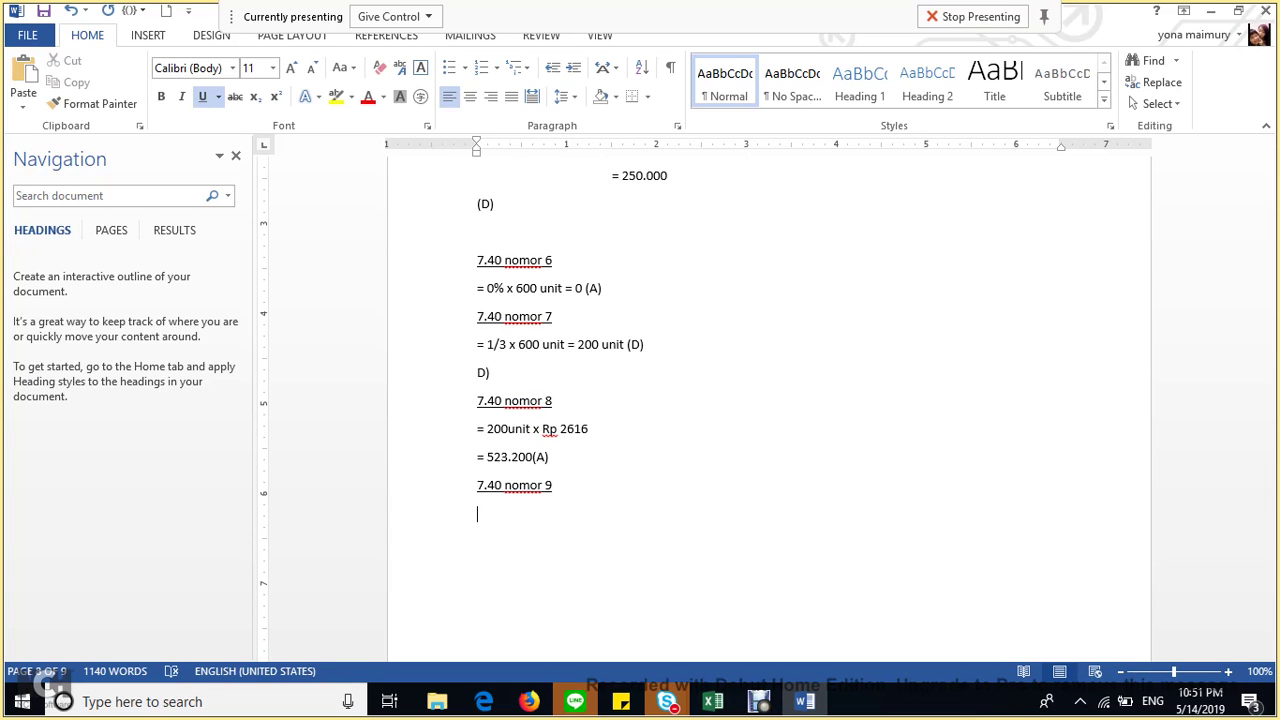
{"action": "type", "text": "=200"}
{"action": "key", "text": "BackSpace"}
{"action": "key", "text": "BackSpace"}
{"action": "key", "text": "BackSpace"}
{"action": "key", "text": "BackSpace"}
Write the answer to 7.40 nomor 9 without underlining on two lines: "=200 unit x Rp 1744" and "= 348.800 (B)".
{"action": "key", "text": "ctrl+u"}
{"action": "type", "text": "=200 "}
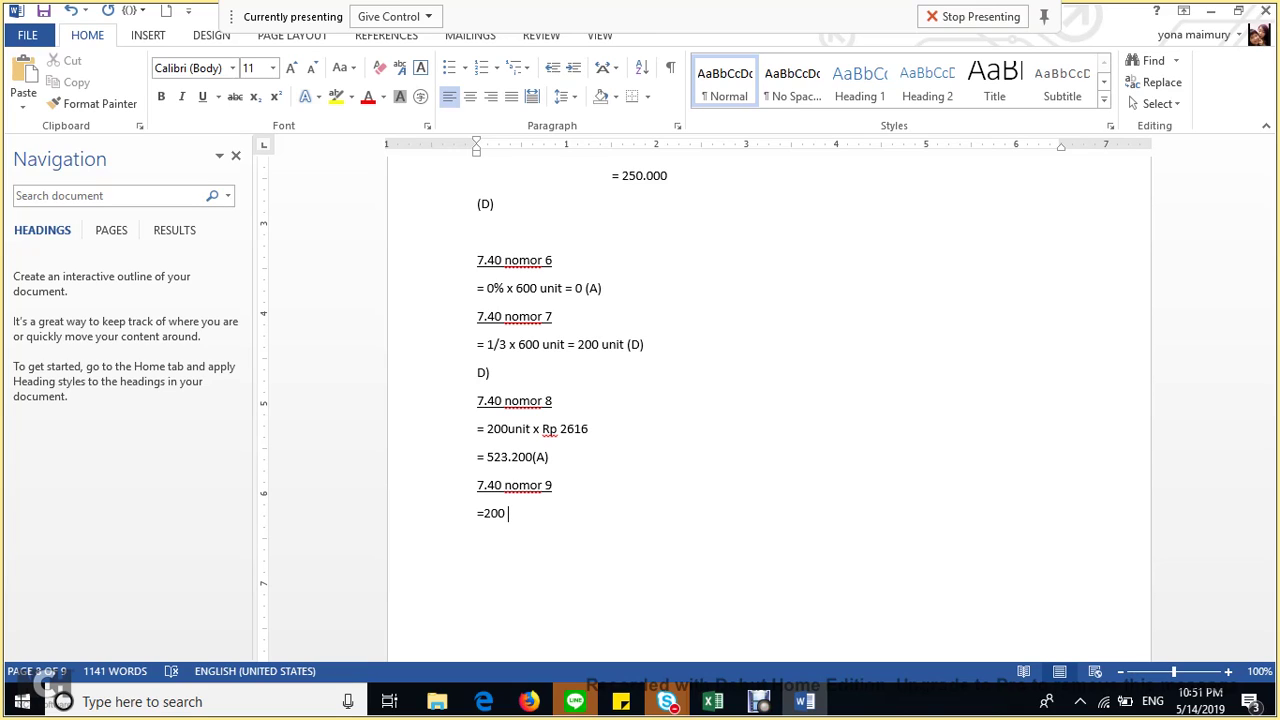
{"action": "type", "text": "unit x Rp "}
{"action": "type", "text": "1744 "}
{"action": "type", "text": "="}
{"action": "type", "text": " 348."}
{"action": "type", "text": "800"}
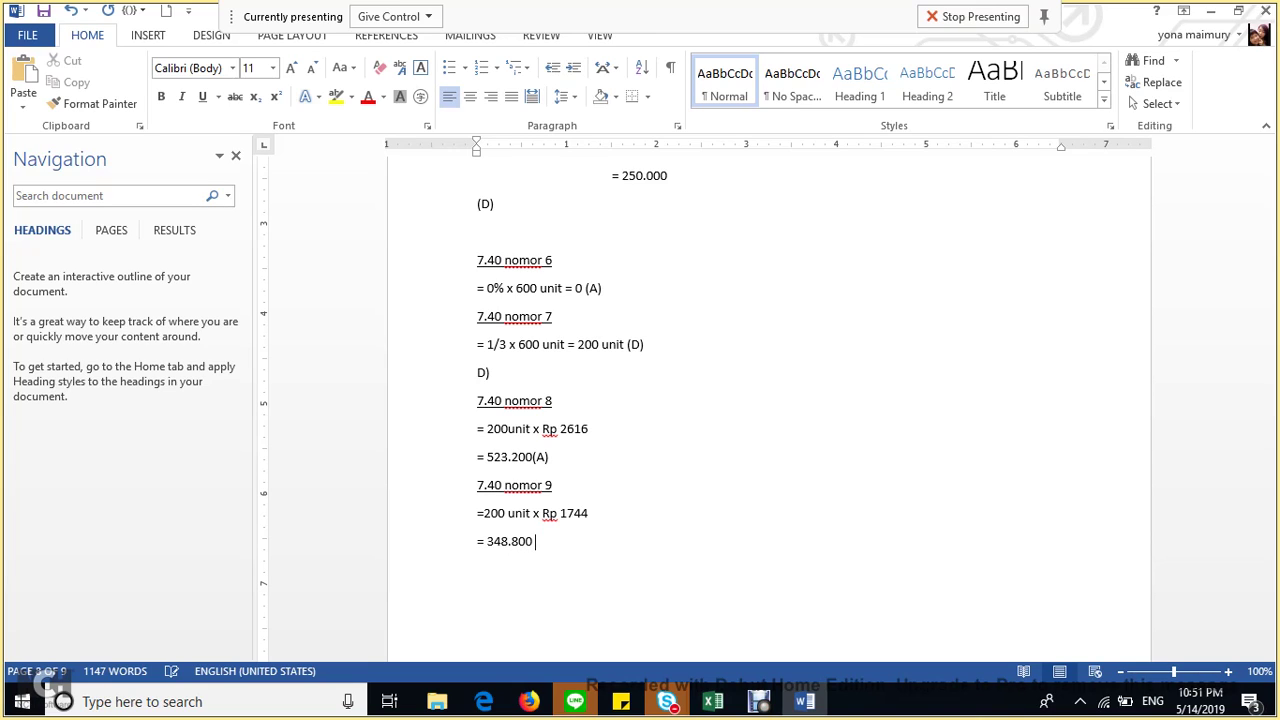
{"action": "type", "text": " (B)"}
{"action": "key", "text": "Return"}
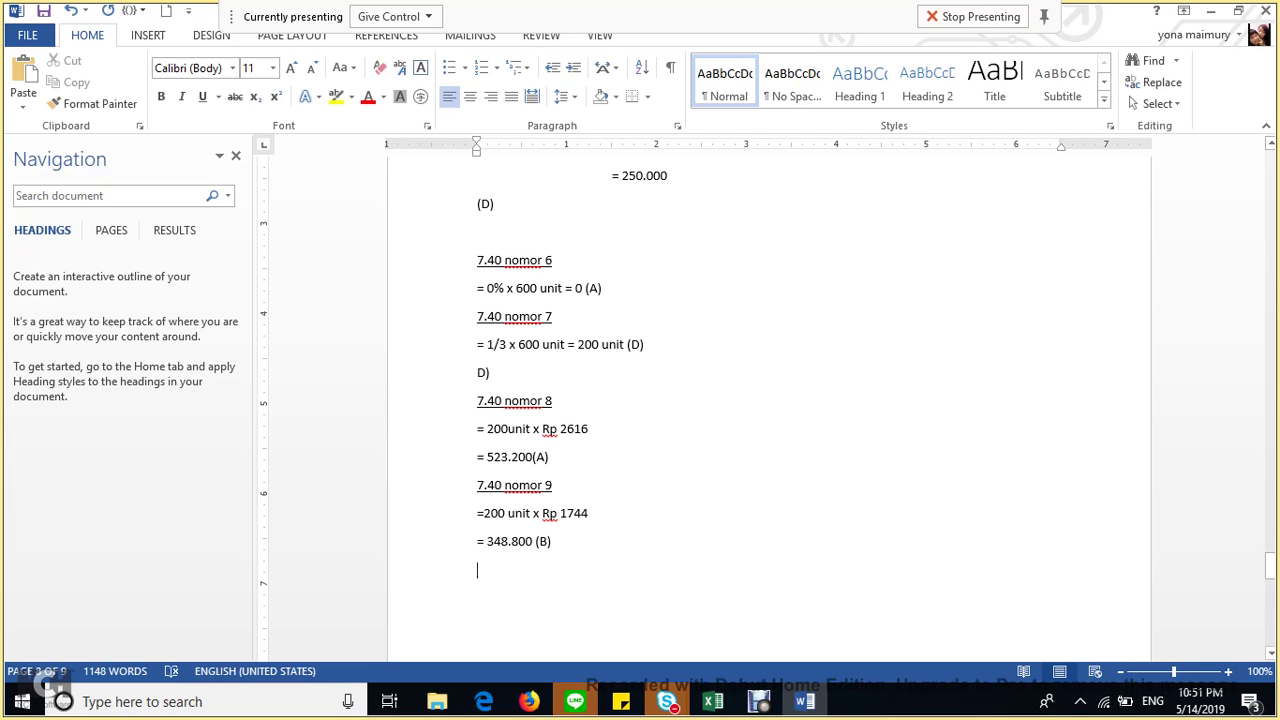
Copy the text of the 7.40 nomor 9 heading below its answer and change it to "7.40 nomor 10".
{"action": "left_click_drag", "start_coordinate": [551, 485], "coordinate": [477, 485]}
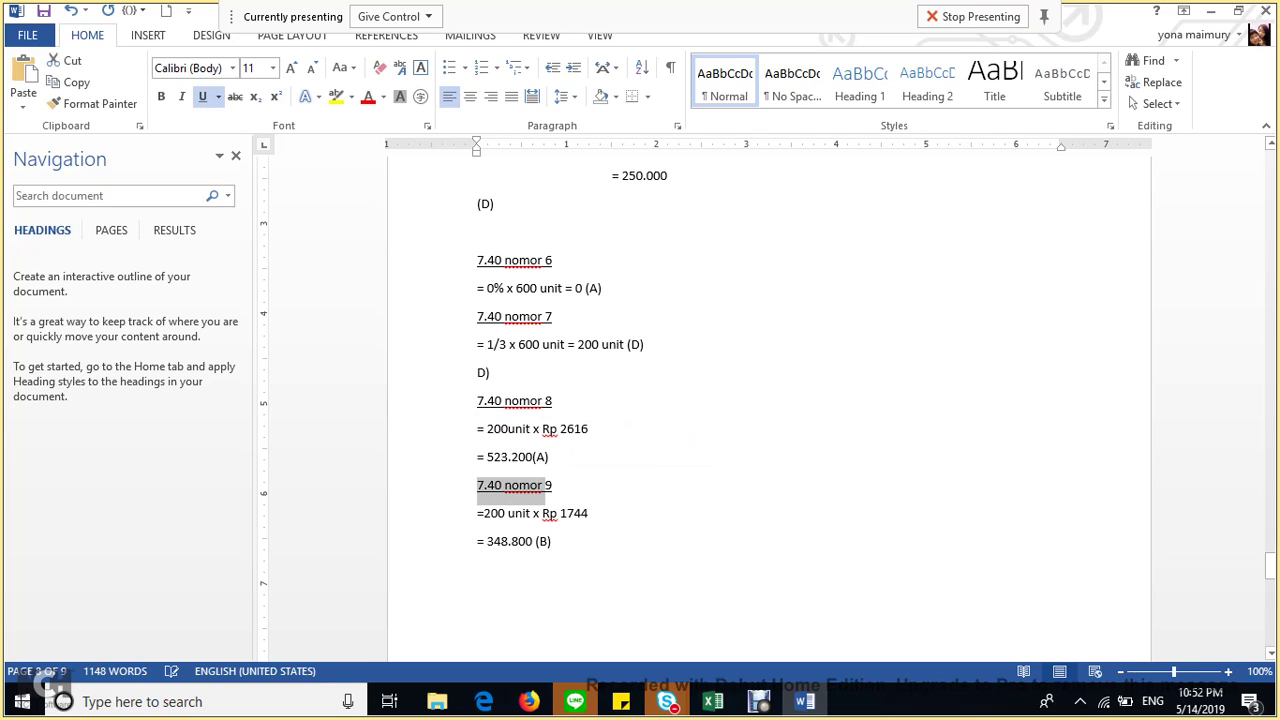
{"action": "key", "text": "ctrl+c"}
{"action": "left_click", "coordinate": [477, 569]}
{"action": "key", "text": "ctrl+v"}
{"action": "key", "text": "BackSpace"}
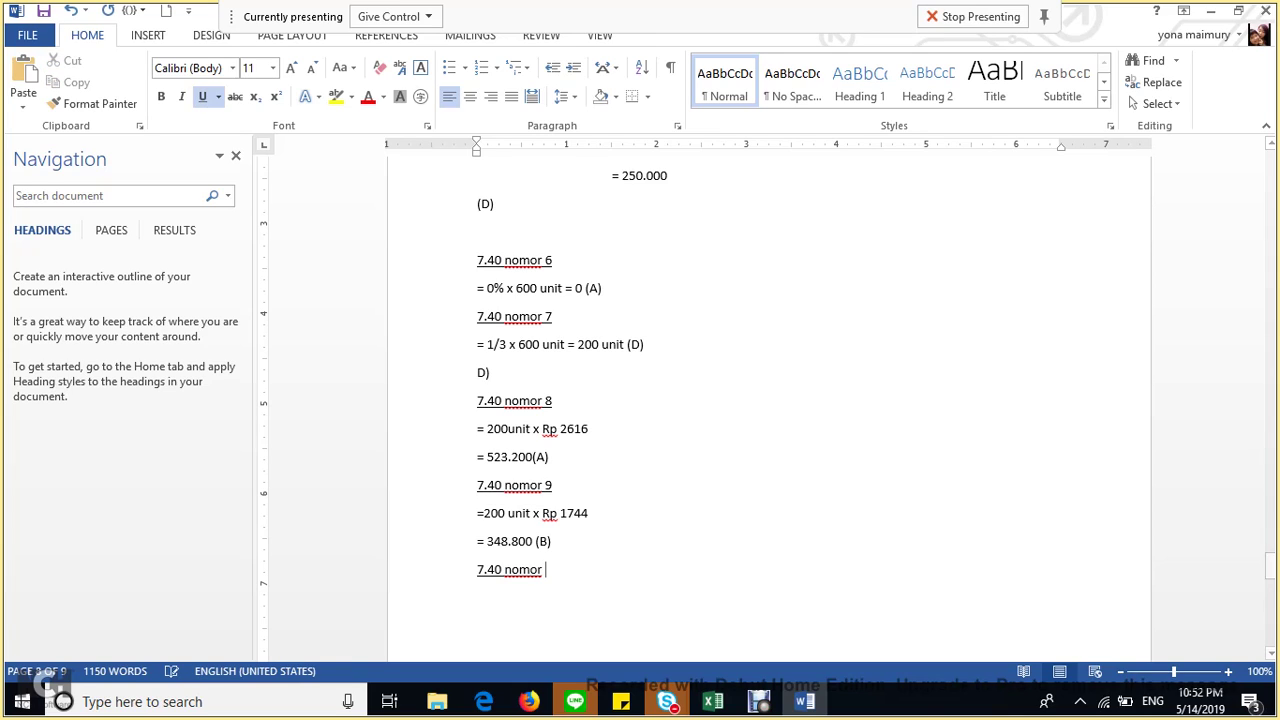
{"action": "type", "text": "10"}
{"action": "key", "text": "Return"}
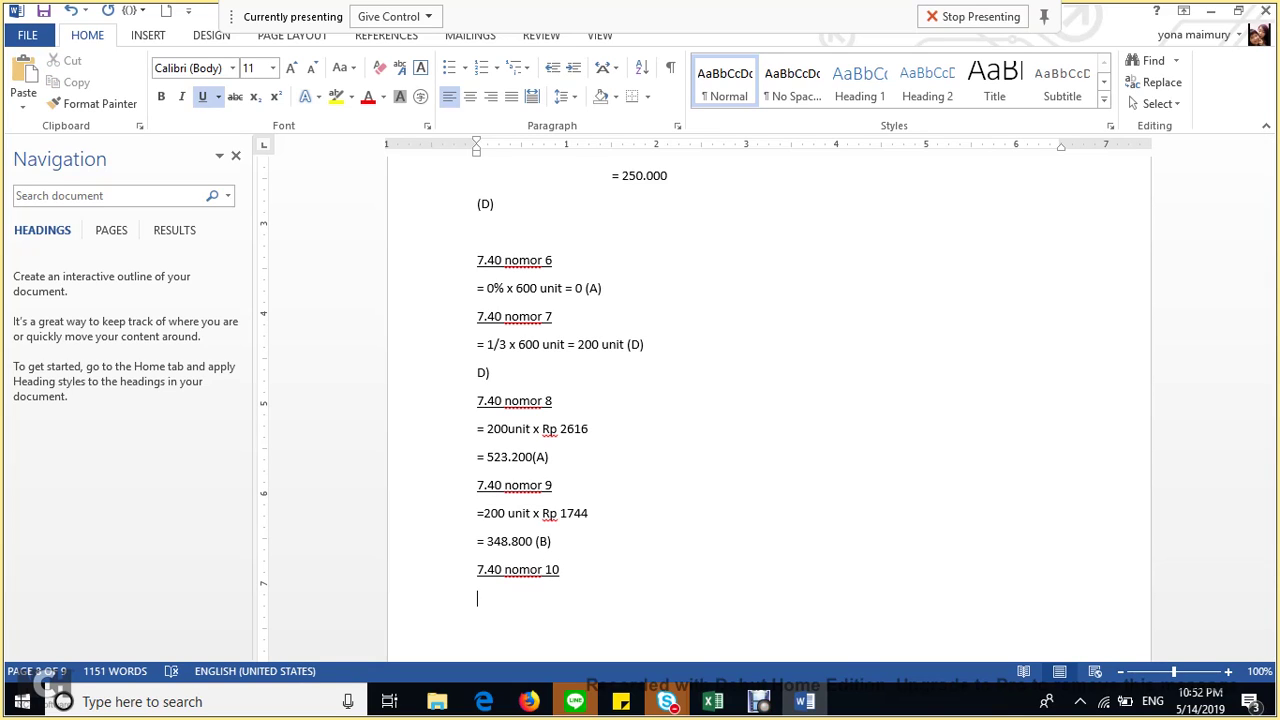
Write the answer to 7.40 nomor 10 without underlining on two lines: "= 1000 x Rp 1.800" and "= 1.800.000 (A)".
{"action": "key", "text": "ctrl+u"}
{"action": "type", "text": "= 1000 x"}
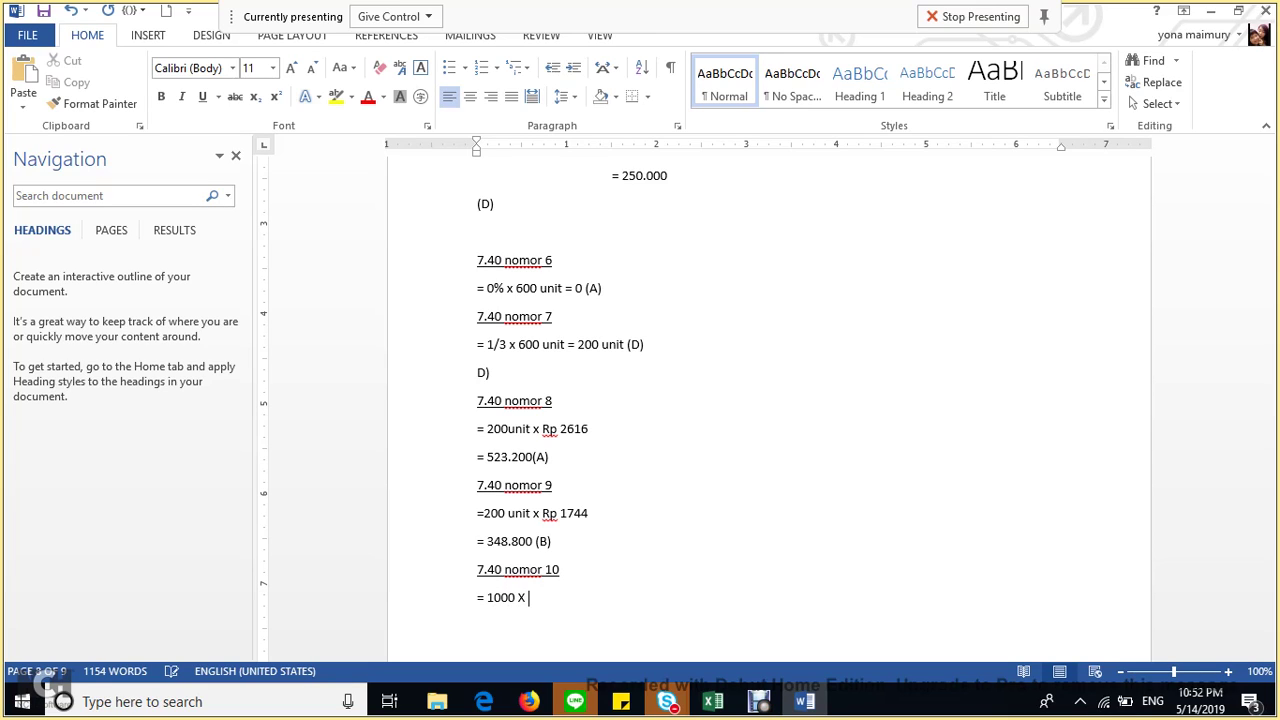
{"action": "key", "text": "BackSpace"}
{"action": "type", "text": "x"}
{"action": "type", "text": "Rp 1"}
{"action": "type", "text": ".800 "}
{"action": "type", "text": "="}
{"action": "type", "text": " 1.80"}
{"action": "type", "text": "0.000 ("}
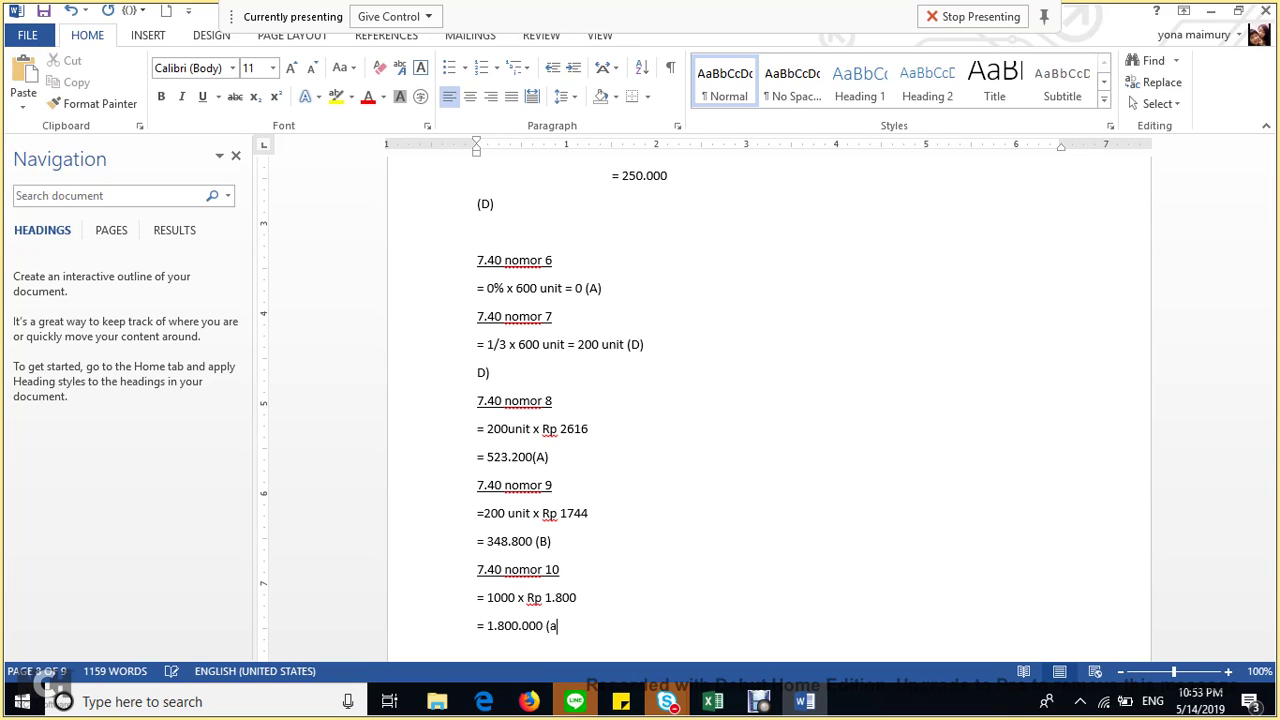
{"action": "type", "text": "A)"}
{"action": "key", "text": "Return"}
Add the underlined heading "7.53 nomor 2" directly below the last answer, with a new line under it.
{"action": "key", "text": "Return"}
{"action": "type", "text": "7"}
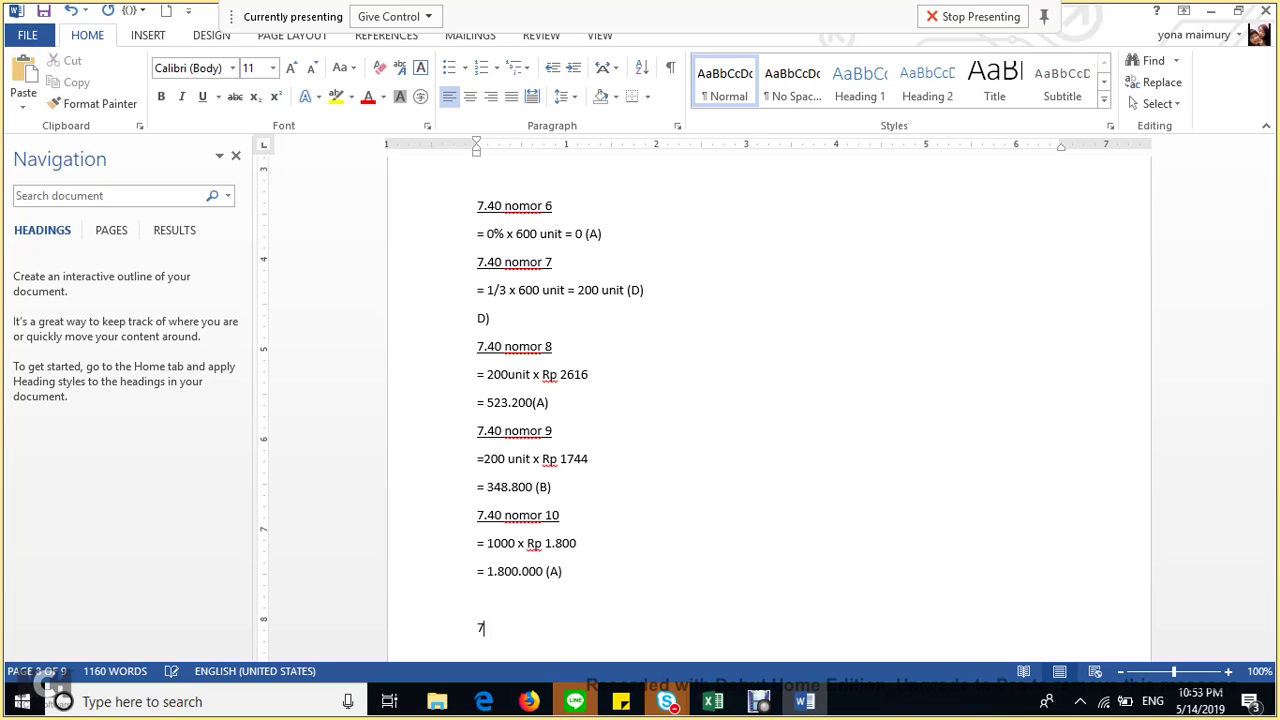
{"action": "type", "text": ".53 nomor 2"}
{"action": "key", "text": "Return"}
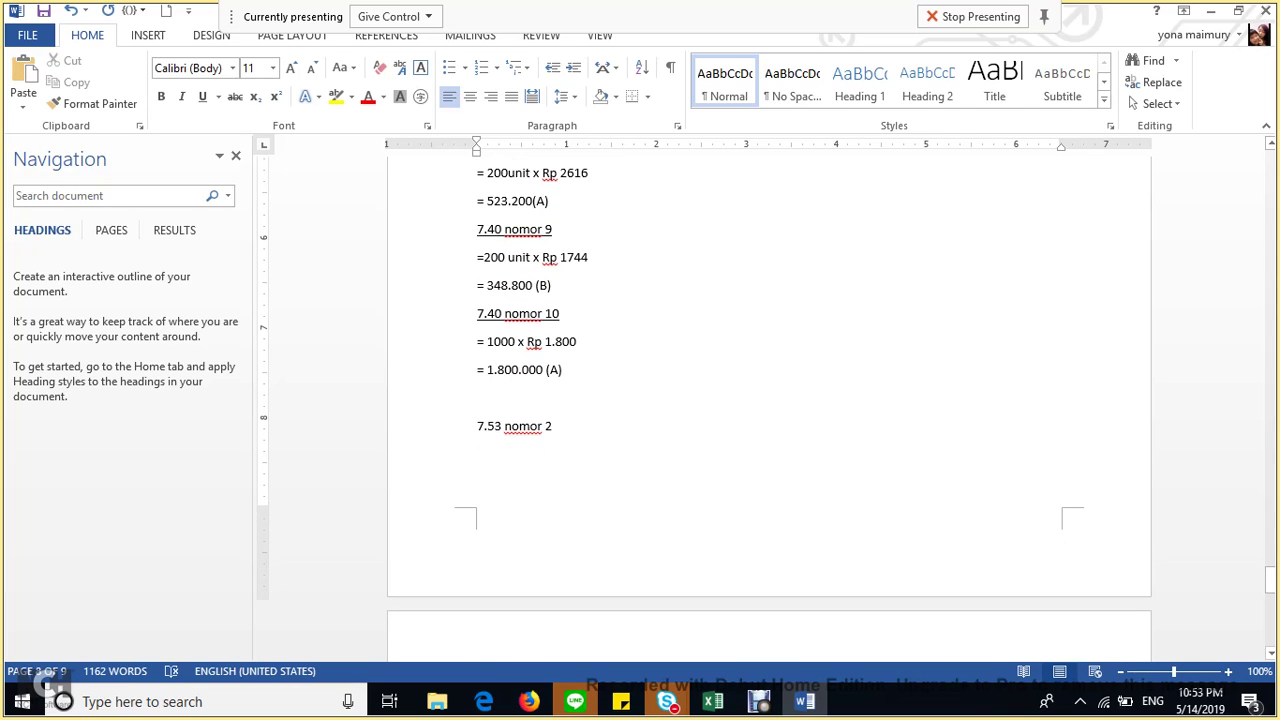
{"action": "key", "text": "BackSpace"}
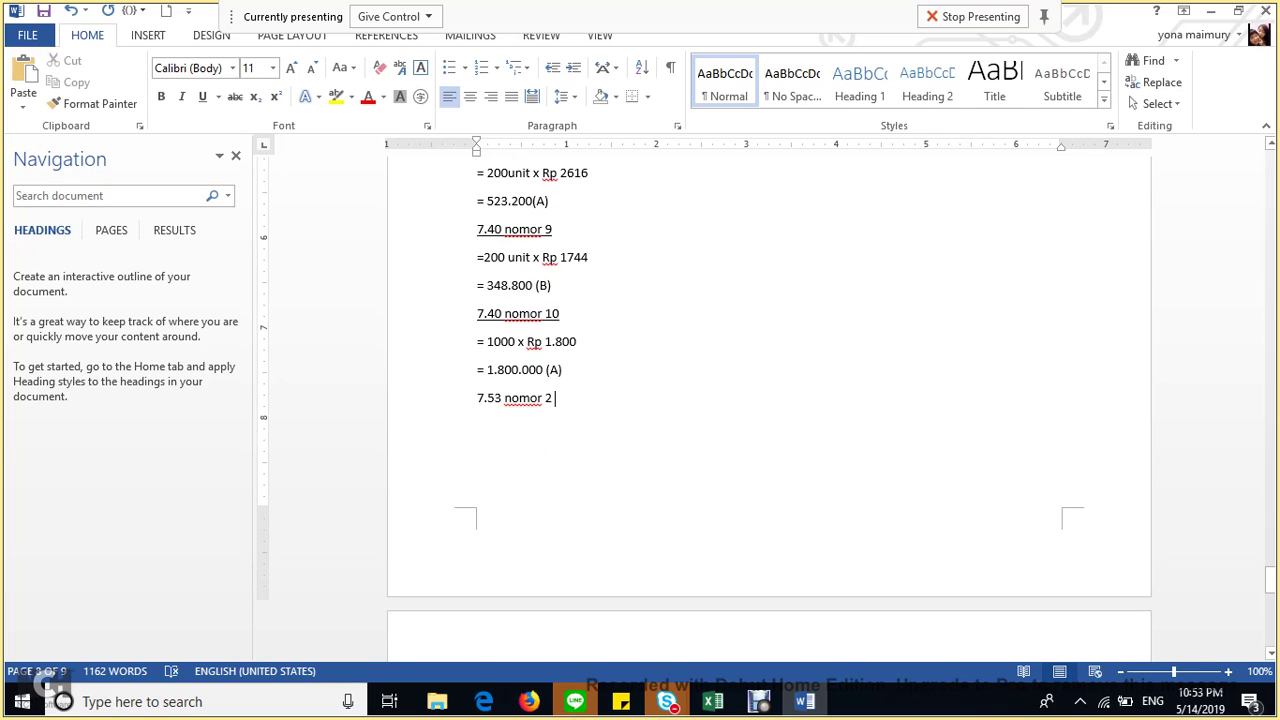
{"action": "key", "text": "shift+Home"}
{"action": "key", "text": "ctrl+u"}
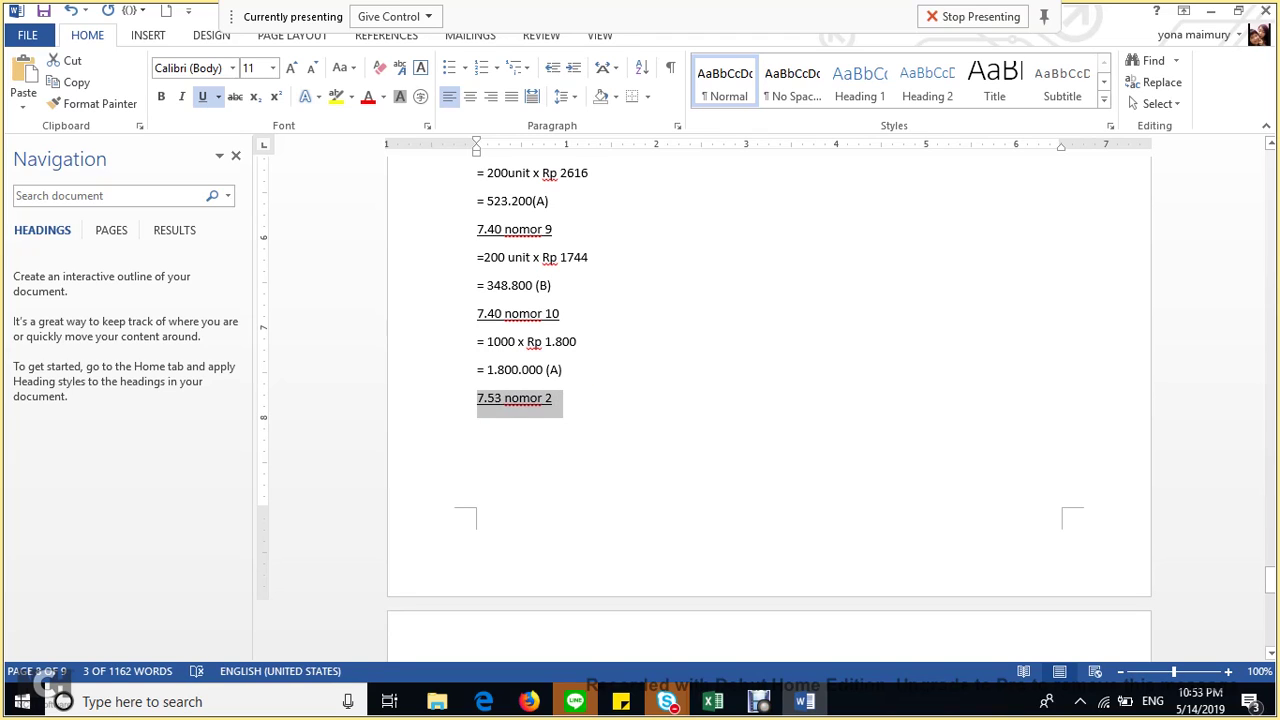
{"action": "key", "text": "End"}
{"action": "key", "text": "Return"}
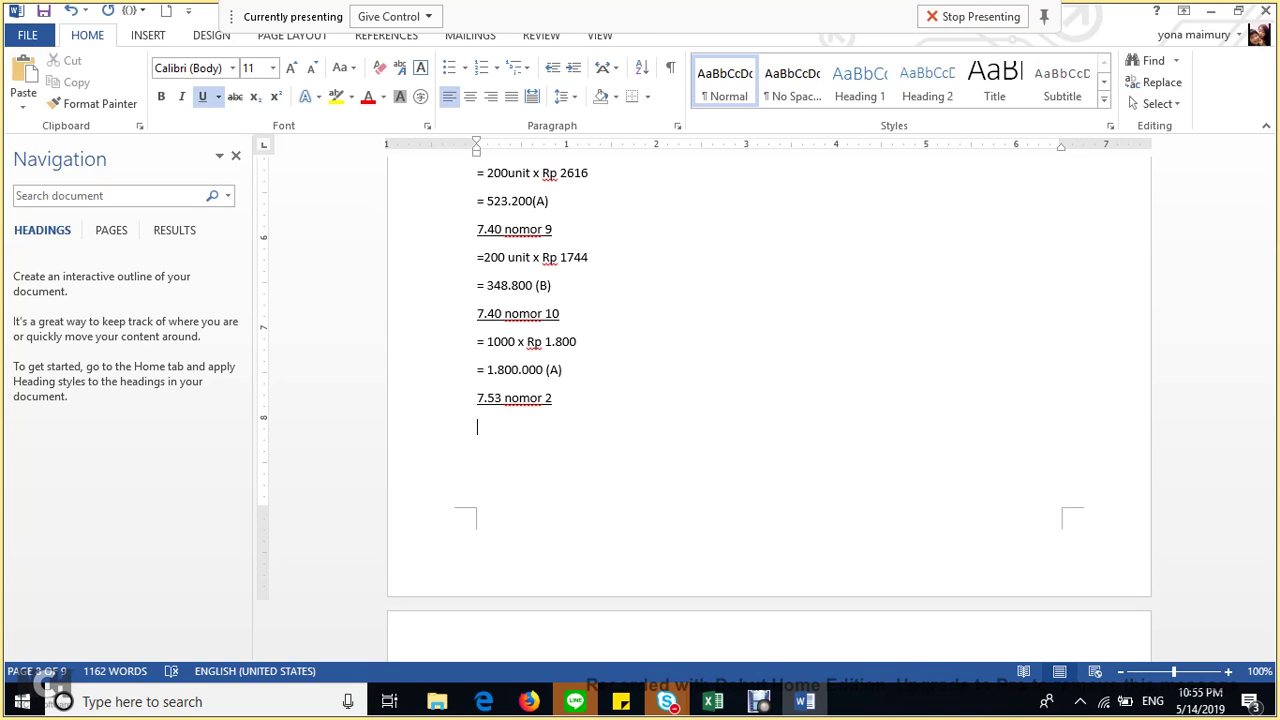
{"action": "type", "text": "unit"}
{"action": "key", "text": "BackSpace"}
{"action": "key", "text": "BackSpace"}
{"action": "key", "text": "BackSpace"}
{"action": "key", "text": "BackSpace"}
{"action": "key", "text": "ctrl+u"}
{"action": "type", "text": "unit masuk"}
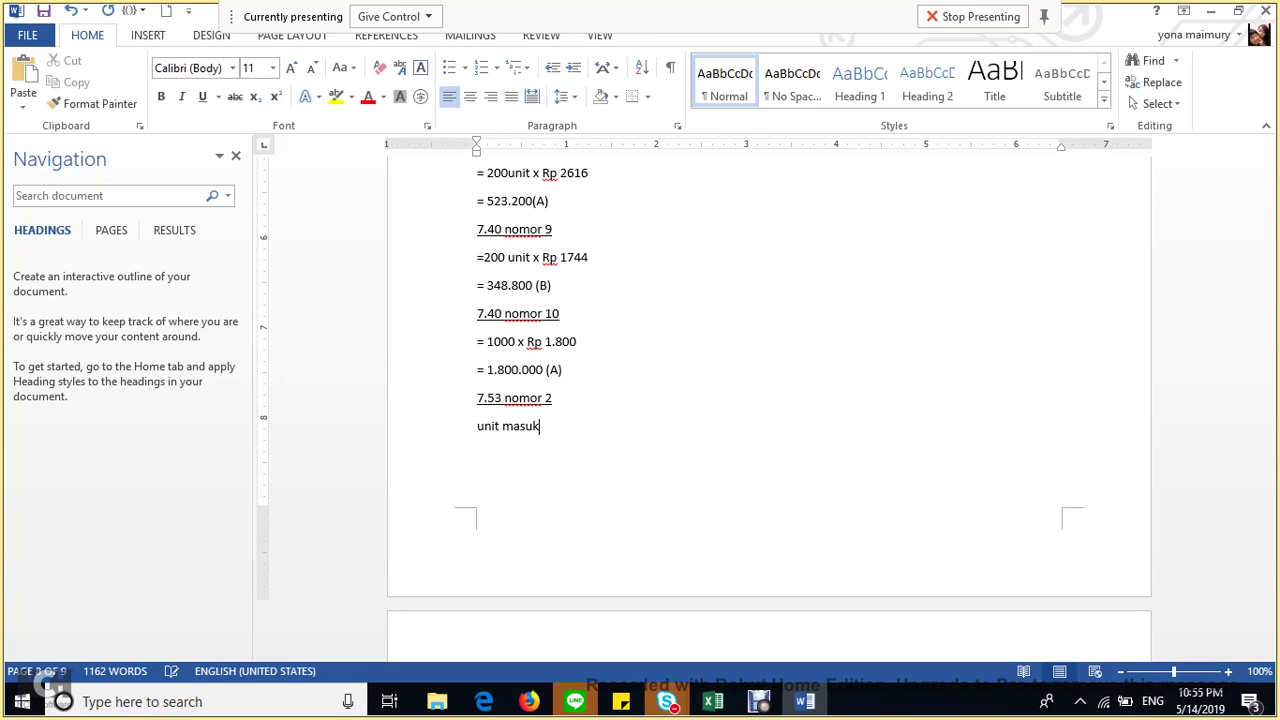
{"action": "type", "text": " ke dep"}
{"action": "key", "text": "BackSpace"}
{"action": "key", "text": "BackSpace"}
{"action": "key", "text": "BackSpace"}
{"action": "key", "text": "BackSpace"}
{"action": "key", "text": "BackSpace"}
{"action": "key", "text": "BackSpace"}
{"action": "key", "text": "BackSpace"}
{"action": "key", "text": "BackSpace"}
{"action": "key", "text": "BackSpace"}
{"action": "key", "text": "BackSpace"}
{"action": "key", "text": "BackSpace"}
{"action": "key", "text": "BackSpace"}
{"action": "key", "text": "BackSpace"}
{"action": "key", "text": "BackSpace"}
{"action": "key", "text": "BackSpace"}
{"action": "key", "text": "BackSpace"}
{"action": "key", "text": "BackSpace"}
{"action": "key", "text": "BackSpace"}
{"action": "key", "text": "BackSpace"}
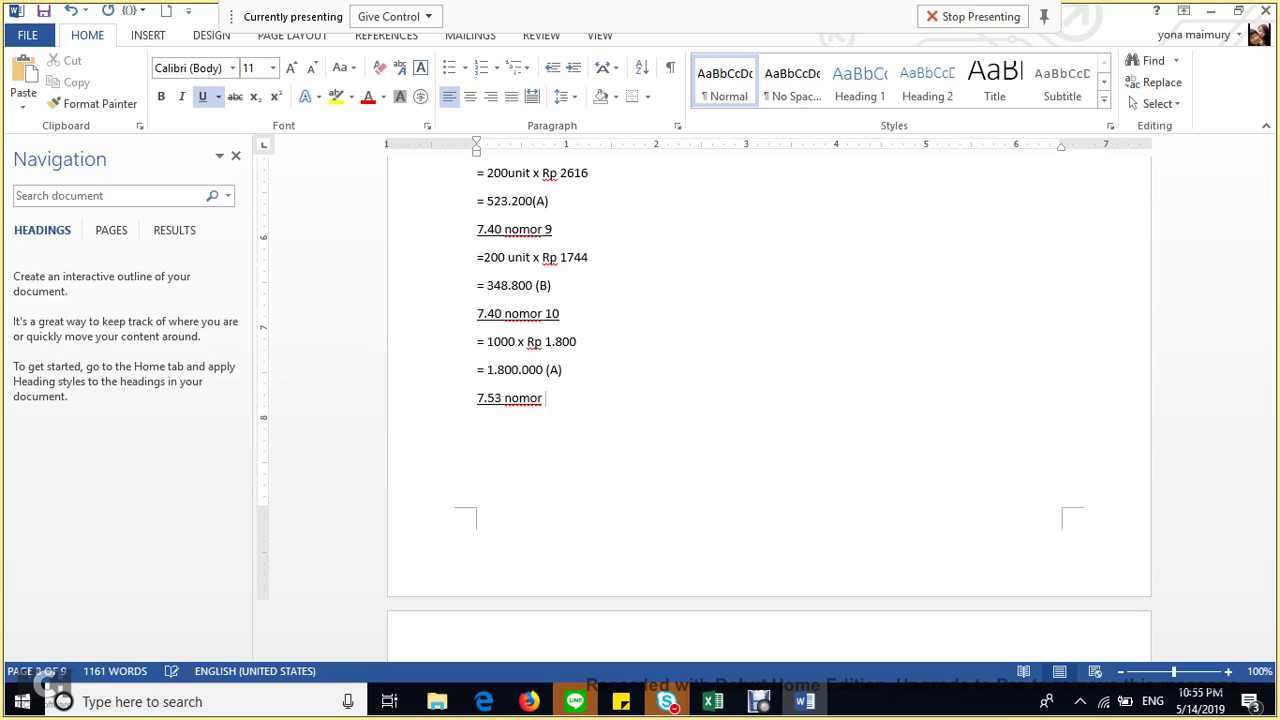
{"action": "type", "text": "2"}
{"action": "key", "text": "Return"}
Write "Unit ditransfer dari dep A setelah penyesuaian = 35.000-5.000" without underlining, with "= 30.000" aligned beneath the equation.
{"action": "key", "text": "ctrl+u"}
{"action": "type", "text": "Unit di"}
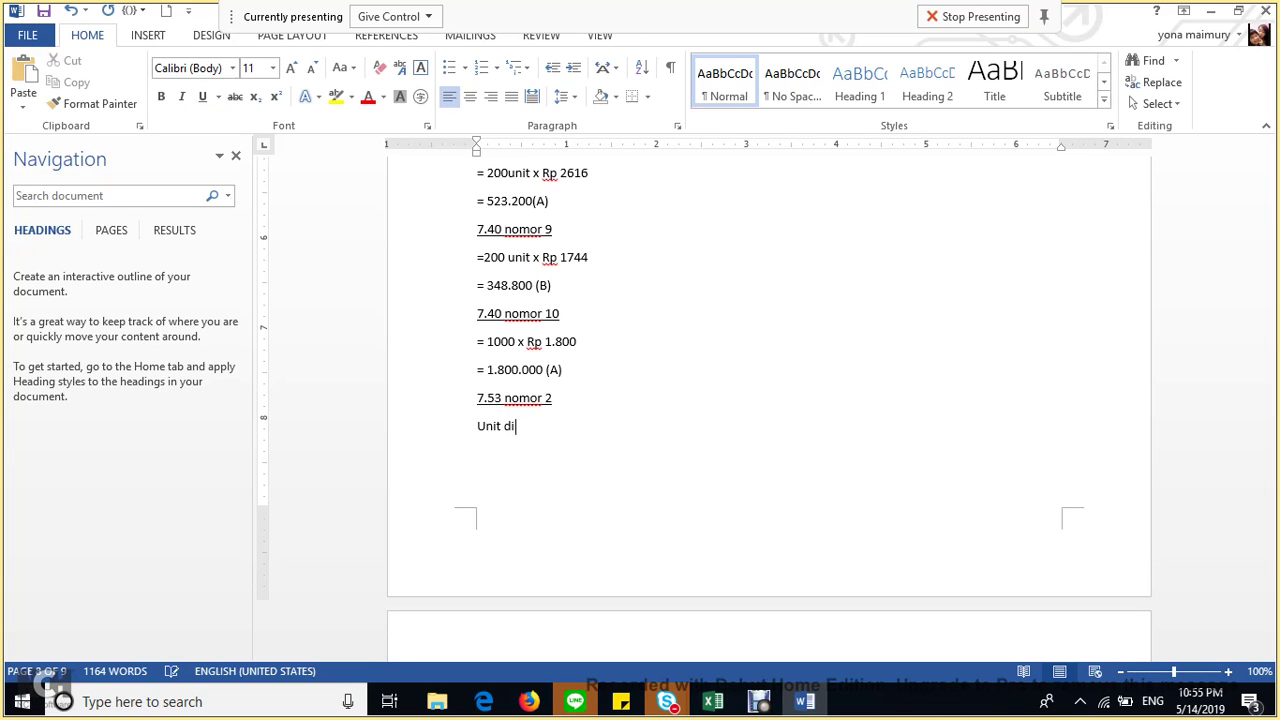
{"action": "type", "text": "transf"}
{"action": "key", "text": "BackSpace"}
{"action": "key", "text": "BackSpace"}
{"action": "key", "text": "BackSpace"}
{"action": "type", "text": "nsfer dari dep A "}
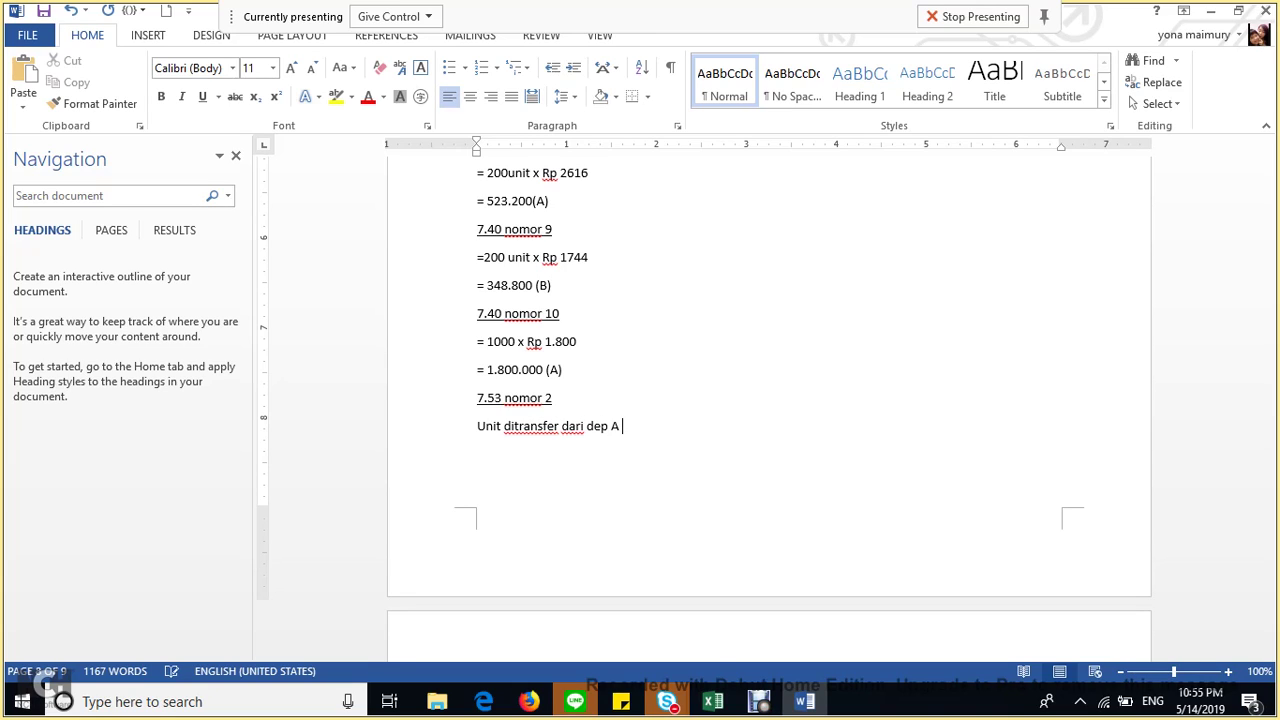
{"action": "type", "text": "setelah penyesuaia"}
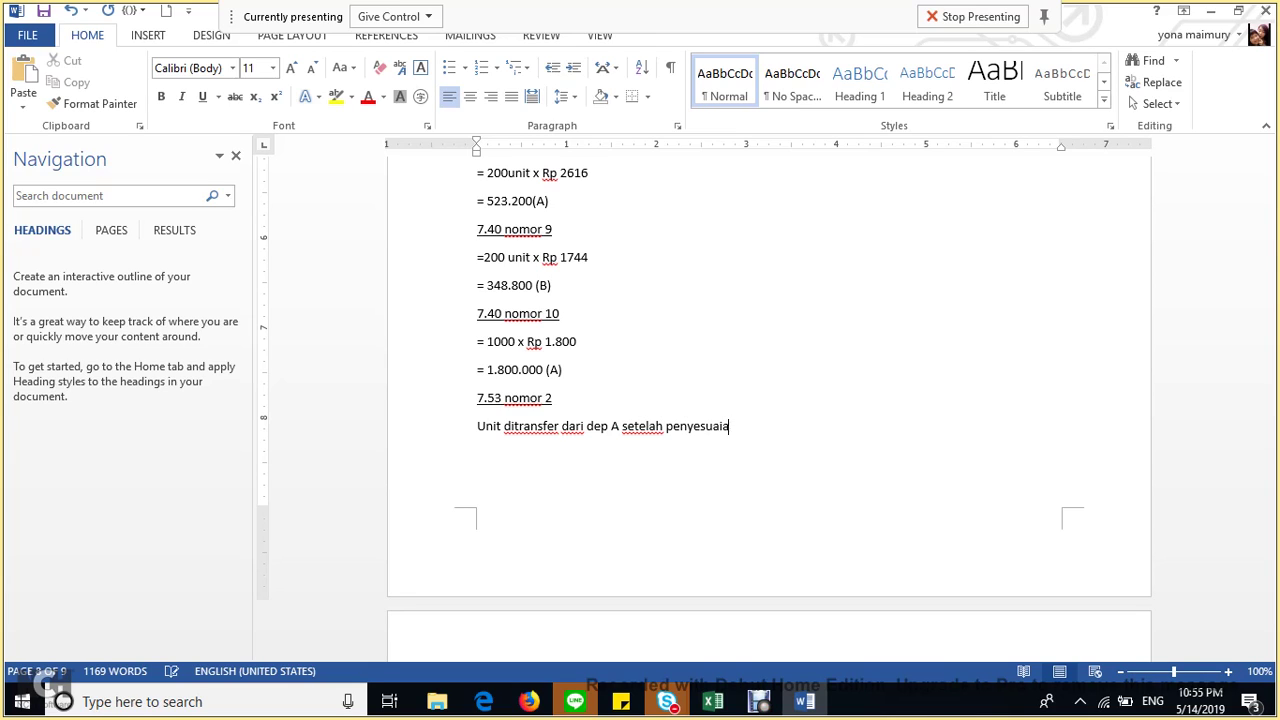
{"action": "type", "text": "n = 35.000-5.000"}
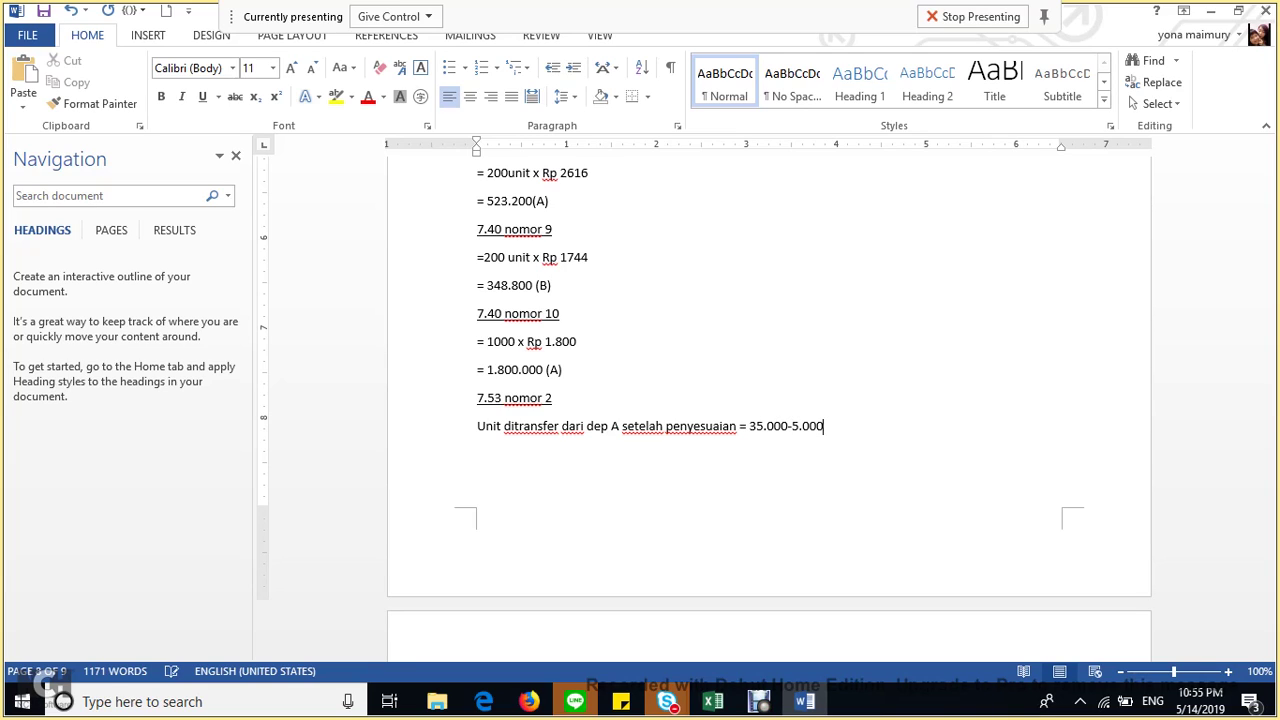
{"action": "double_click", "coordinate": [747, 455]}
{"action": "type", "text": "= 30.000"}
{"action": "key", "text": "Return"}
Write the label "Kos transferan sebelum penyesuaian" on the next line of the 7.53 nomor 2 answer.
{"action": "type", "text": "Koef"}
{"action": "key", "text": "BackSpace"}
{"action": "key", "text": "BackSpace"}
{"action": "type", "text": "s transferan"}
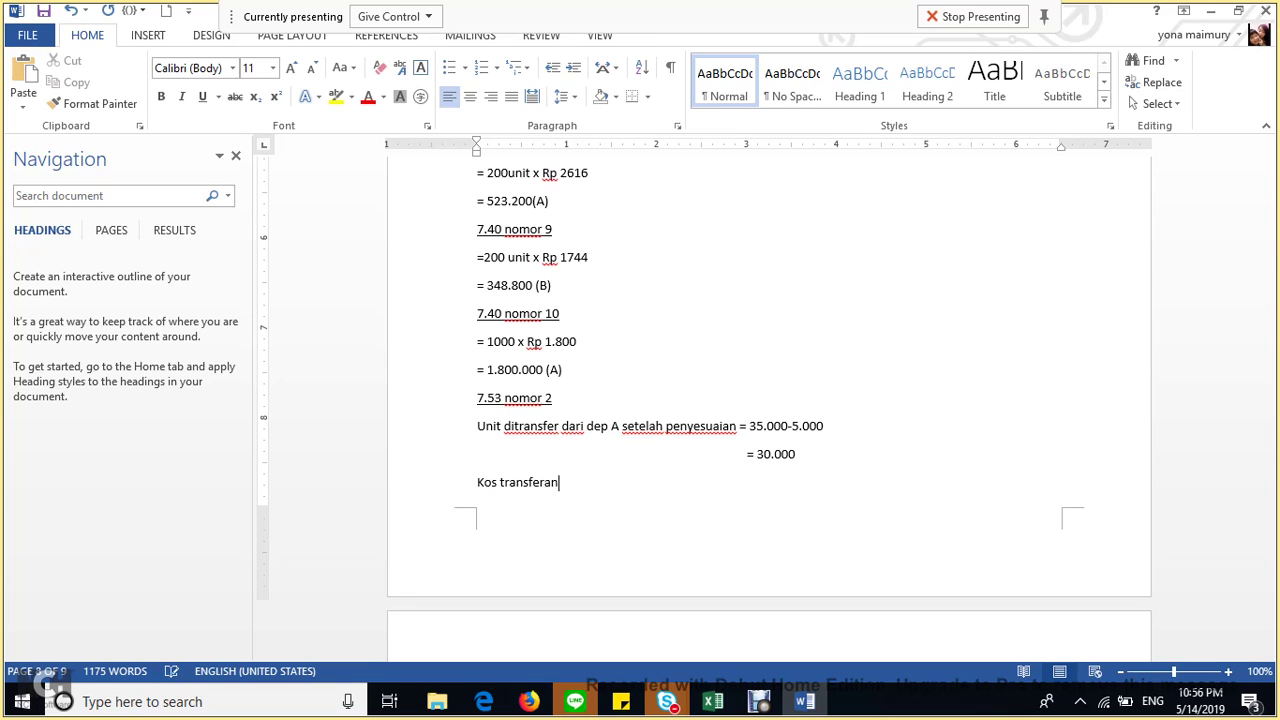
{"action": "type", "text": " setelah"}
{"action": "key", "text": "BackSpace"}
{"action": "key", "text": "BackSpace"}
{"action": "key", "text": "BackSpace"}
{"action": "key", "text": "BackSpace"}
{"action": "key", "text": "BackSpace"}
{"action": "key", "text": "BackSpace"}
{"action": "key", "text": "BackSpace"}
{"action": "type", "text": "ebelum penyes"}
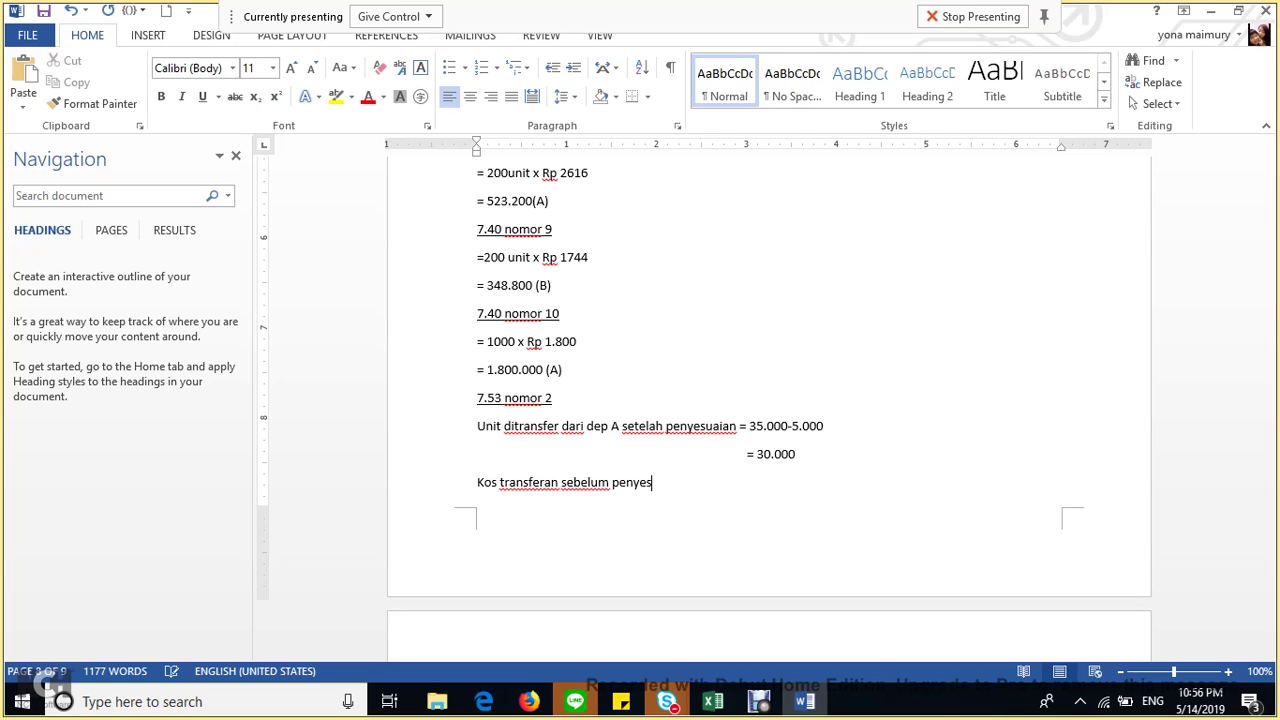
{"action": "type", "text": "uaian"}
Add the calculation "= Rp 1.050 x 35.000" after the label, aligned with the equals sign above.
{"action": "key", "text": "Tab"}
{"action": "key", "text": "Tab"}
{"action": "type", "text": "= "}
{"action": "type", "text": "35"}
{"action": "key", "text": "BackSpace"}
{"action": "key", "text": "BackSpace"}
{"action": "type", "text": "Rp 1.0"}
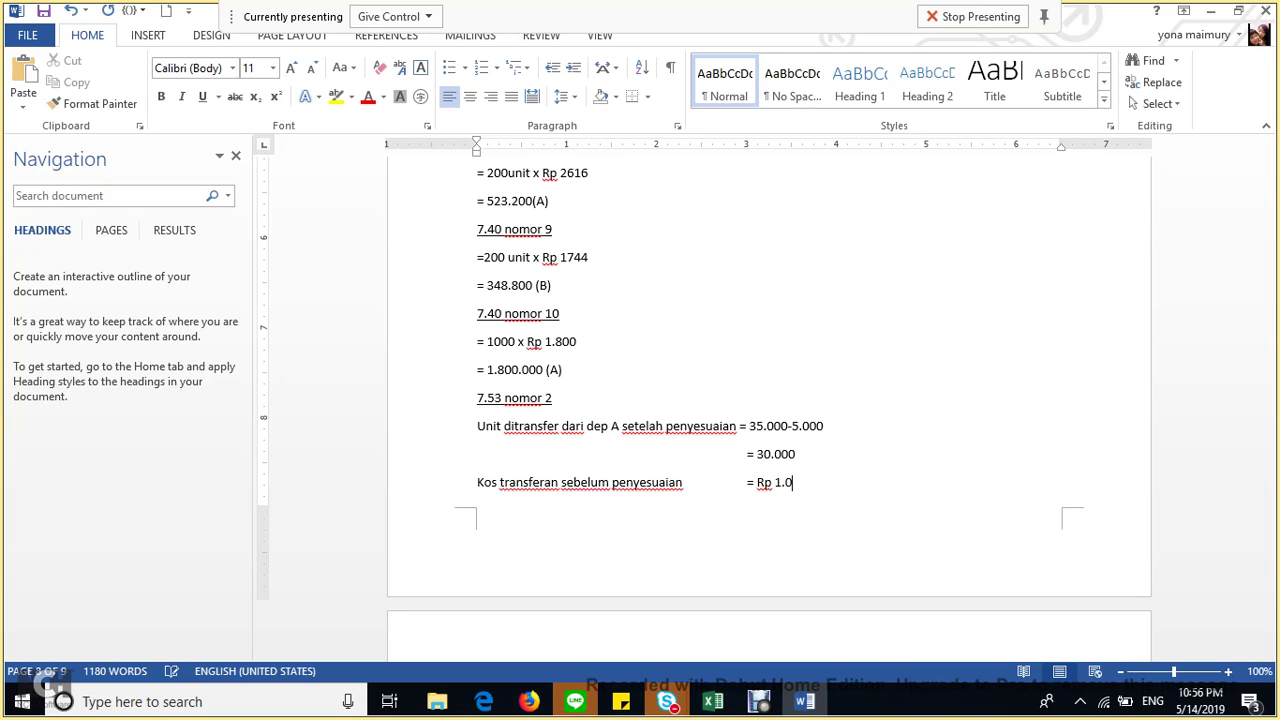
{"action": "type", "text": "50 x 35.000"}
Write the result "= Rp 36.750.000" on the following line, aligned under the transfer cost calculation.
{"action": "key", "text": "Return"}
{"action": "key", "text": "Tab"}
{"action": "key", "text": "Tab"}
{"action": "key", "text": "Tab"}
{"action": "key", "text": "Tab"}
{"action": "key", "text": "Tab"}
{"action": "key", "text": "Tab"}
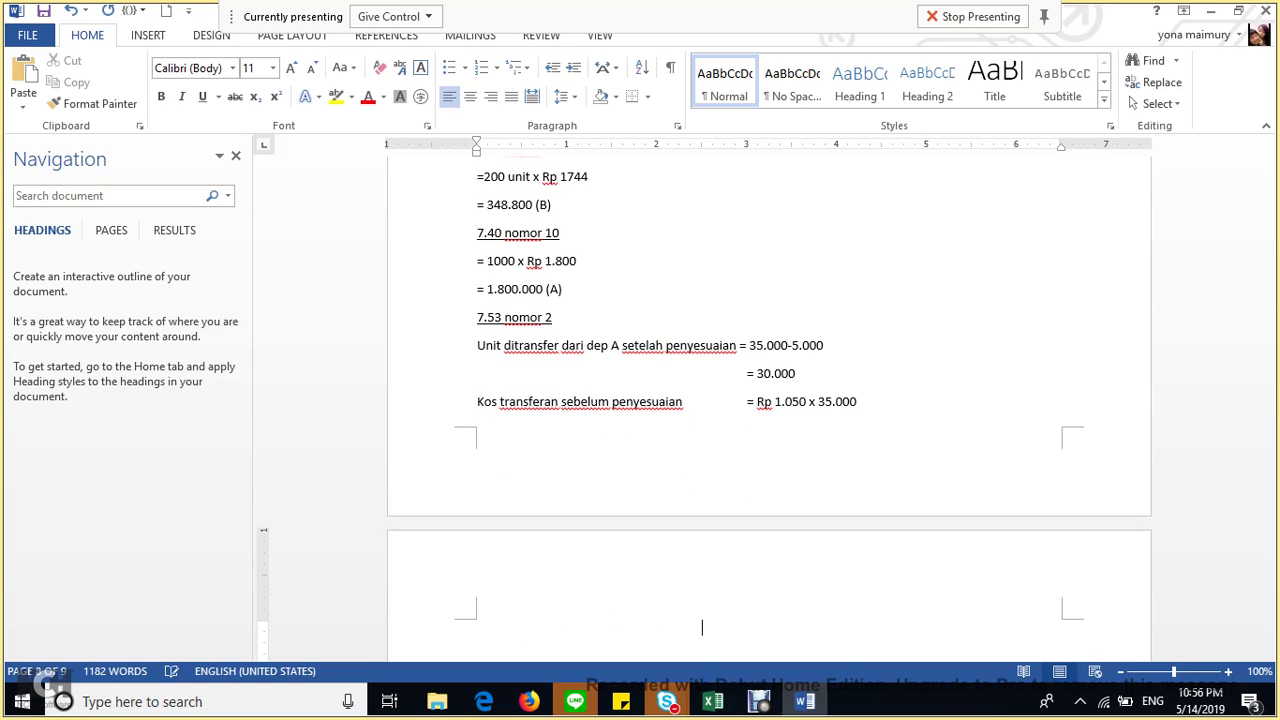
{"action": "type", "text": "="}
{"action": "type", "text": "Rp 36.750.000"}
{"action": "key", "text": "Return"}
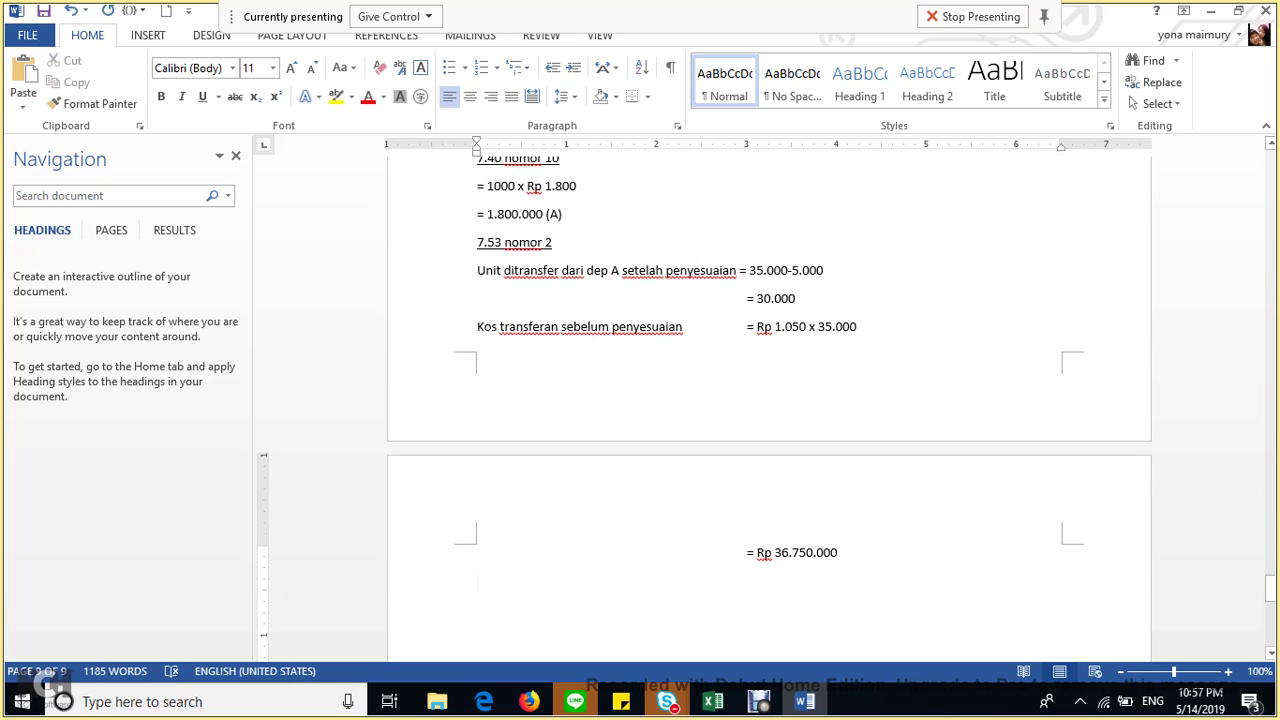
Write the label "Kos unit ekuivalen" on the line below the Rp 36.750.000 result.
{"action": "type", "text": "KOS"}
{"action": "key", "text": "BackSpace"}
{"action": "key", "text": "BackSpace"}
{"action": "type", "text": "os "}
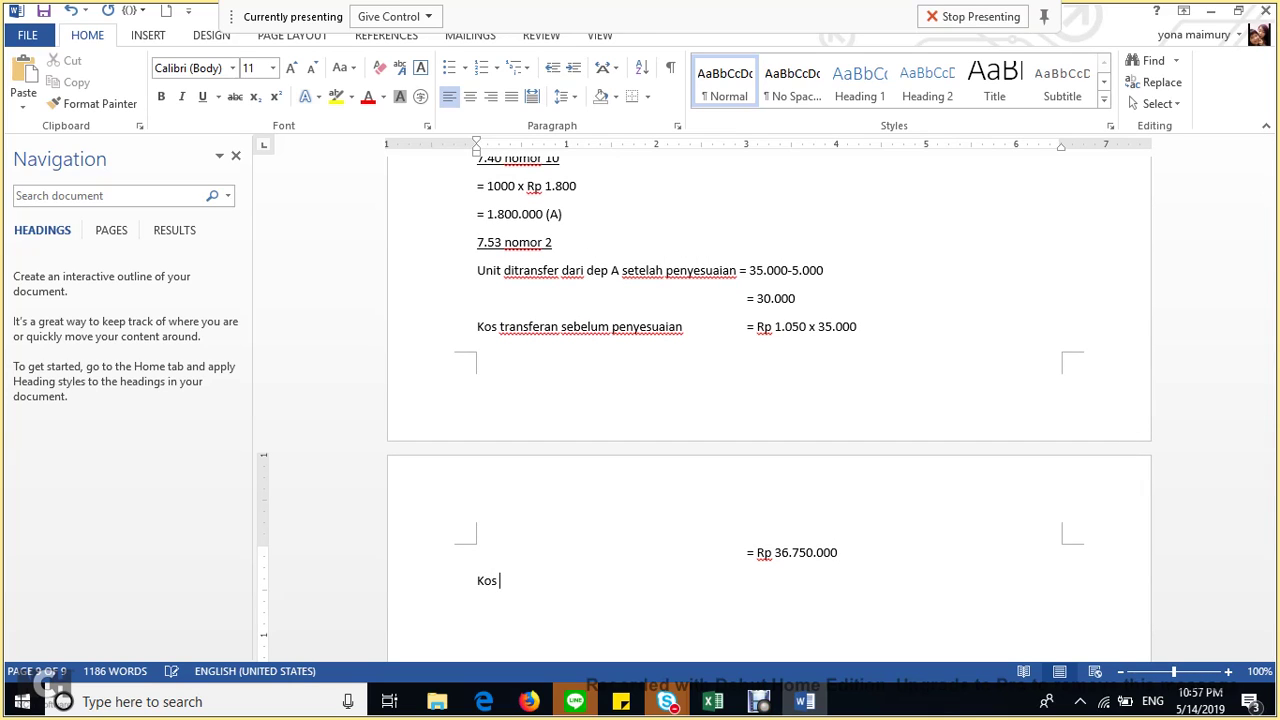
{"action": "type", "text": "unit ekuivalen"}
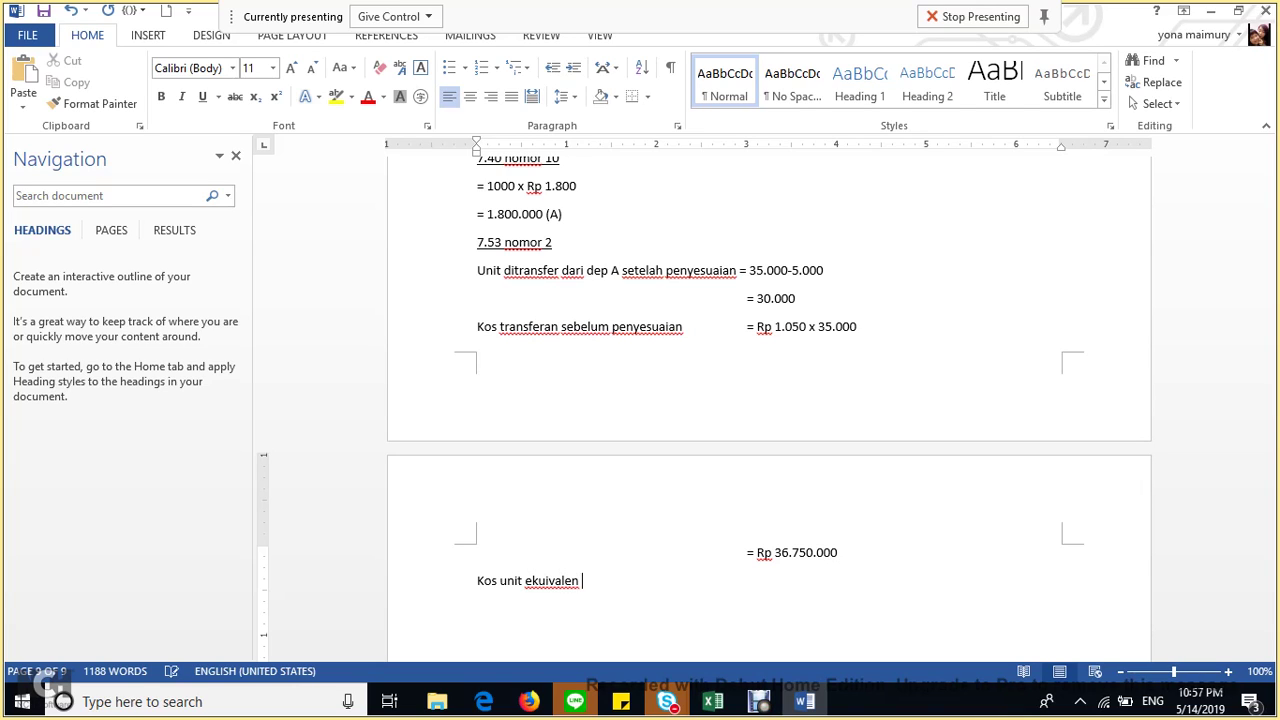
Add the calculation "= 36.750.000/30.000 = Rp 1.225 (B)" after the label, aligned with the equals sign above.
{"action": "key", "text": "Tab"}
{"action": "key", "text": "Tab"}
{"action": "key", "text": "Tab"}
{"action": "key", "text": "Tab"}
{"action": "type", "text": "= 36.750.000/30.000"}
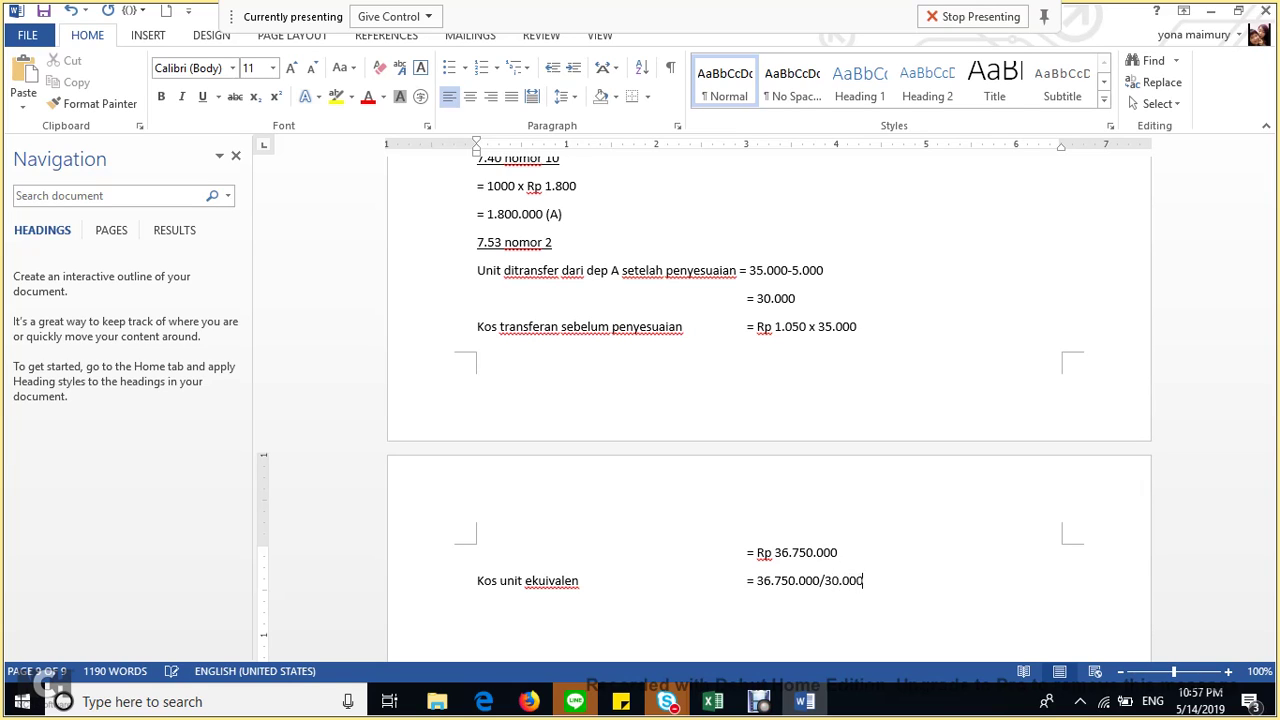
{"action": "type", "text": " = Rp 1.225"}
{"action": "key", "text": "Return"}
{"action": "type", "text": "(B)"}
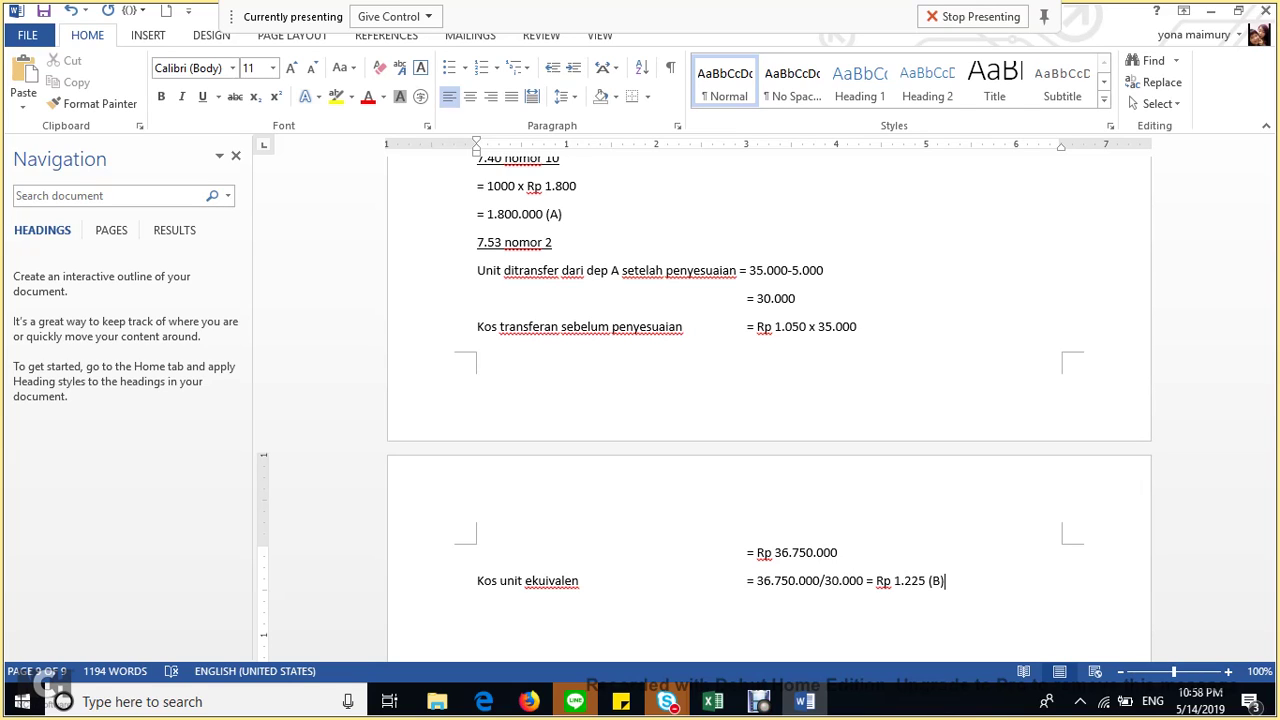
Place a copy of the underlined "7.53 nomor 2" heading below the finished answer and renumber it as "7.53 nomor 3".
{"action": "scroll", "coordinate": [769, 400], "scroll_direction": "down", "scroll_amount": 2}
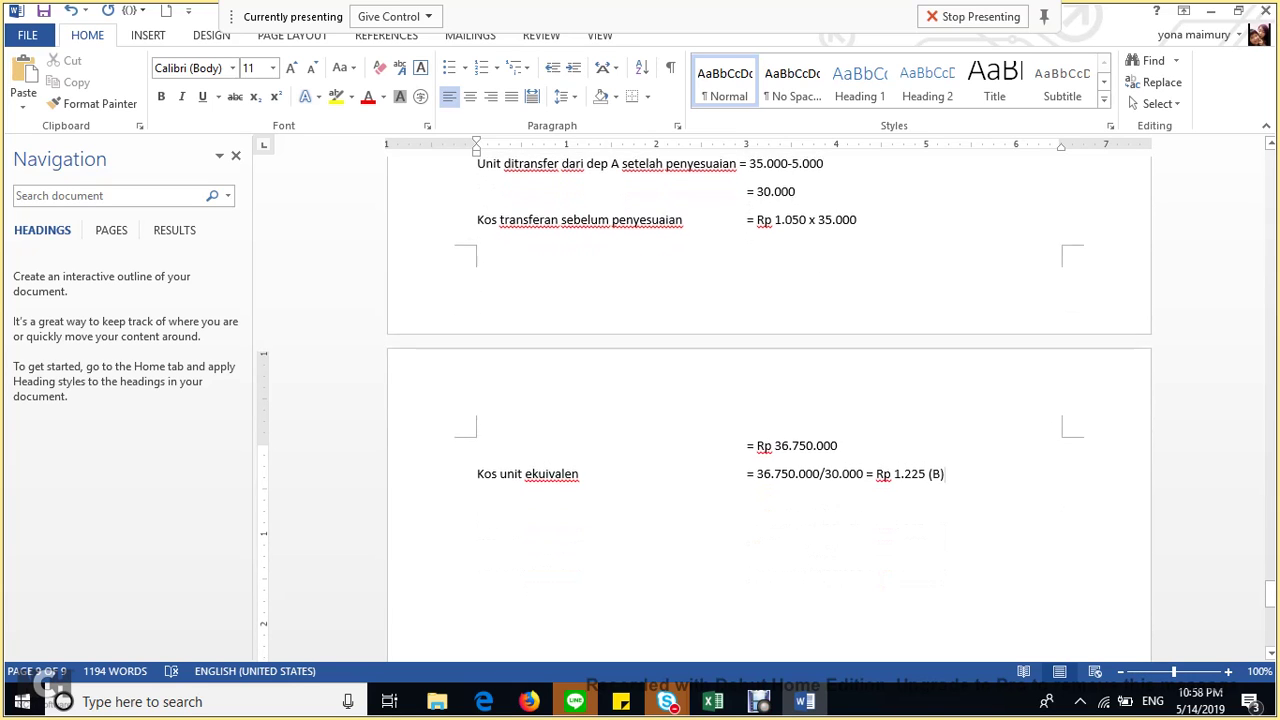
{"action": "scroll", "coordinate": [769, 400], "scroll_direction": "up", "scroll_amount": 3}
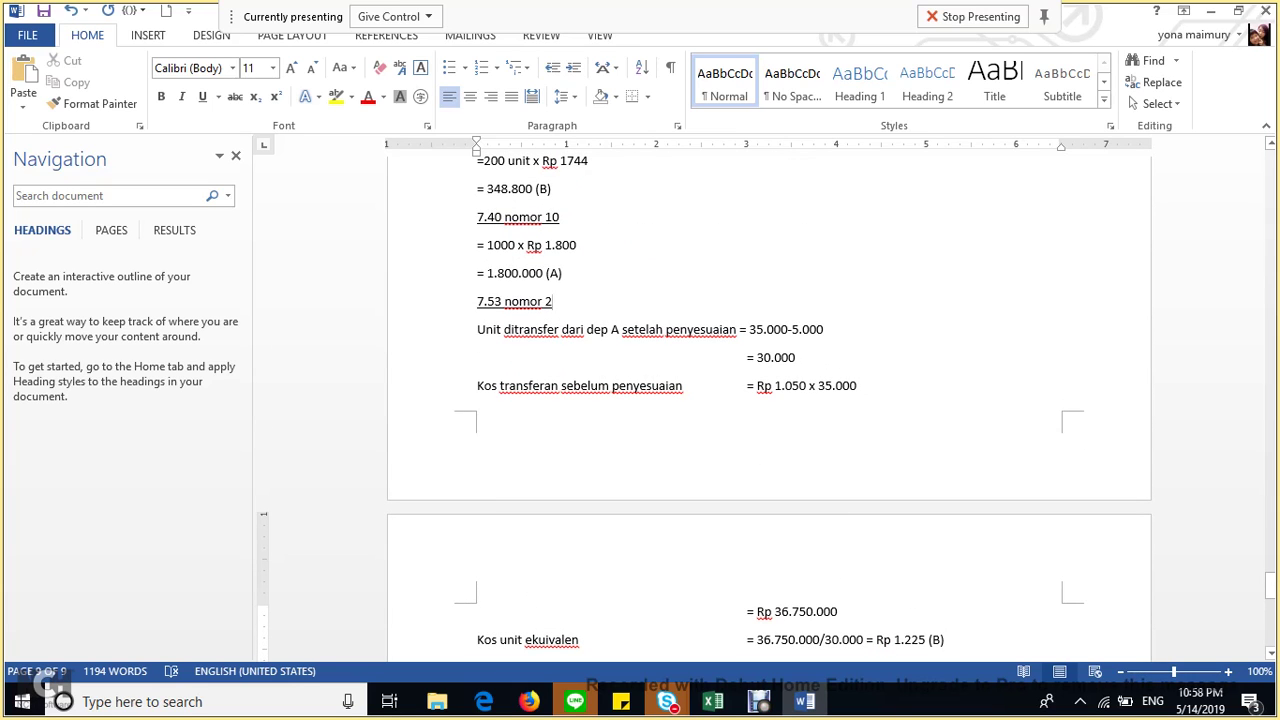
{"action": "key", "text": "shift+Home"}
{"action": "key", "text": "shift+Up"}
{"action": "key", "text": "shift+Down"}
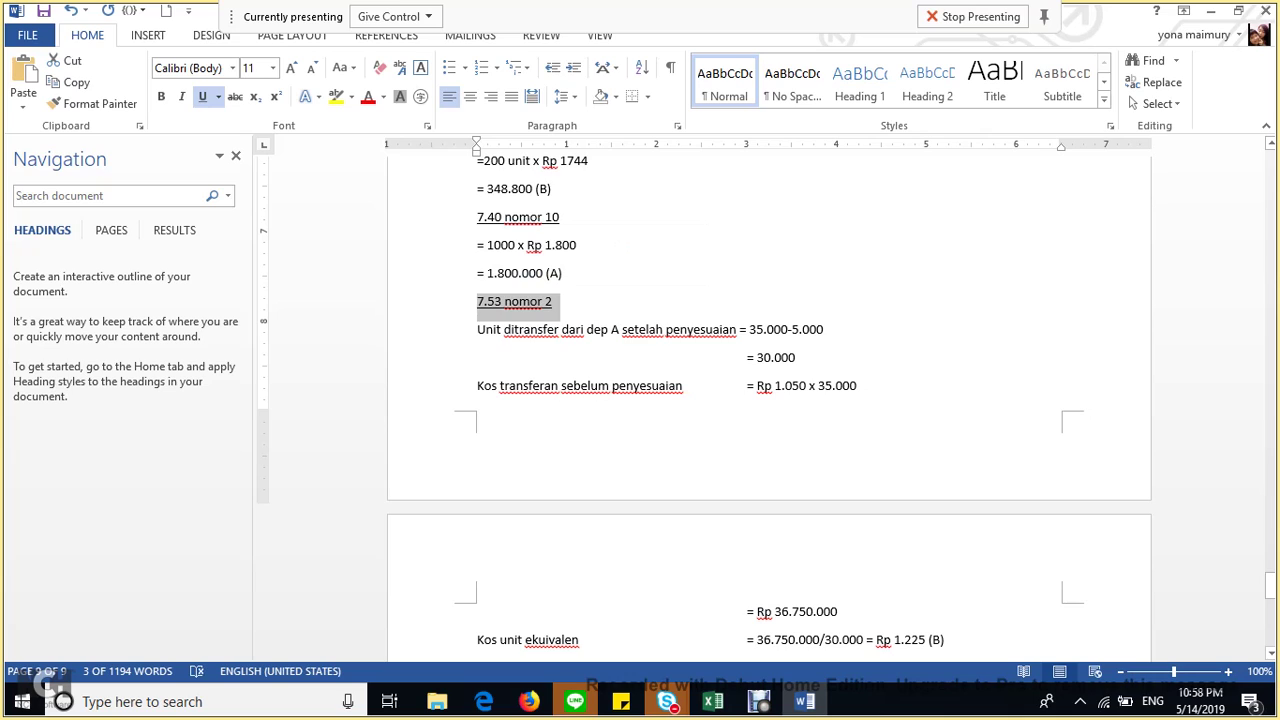
{"action": "key", "text": "ctrl+c"}
{"action": "scroll", "coordinate": [769, 400], "scroll_direction": "down", "scroll_amount": 5}
{"action": "left_click", "coordinate": [478, 415]}
{"action": "key", "text": "ctrl+v"}
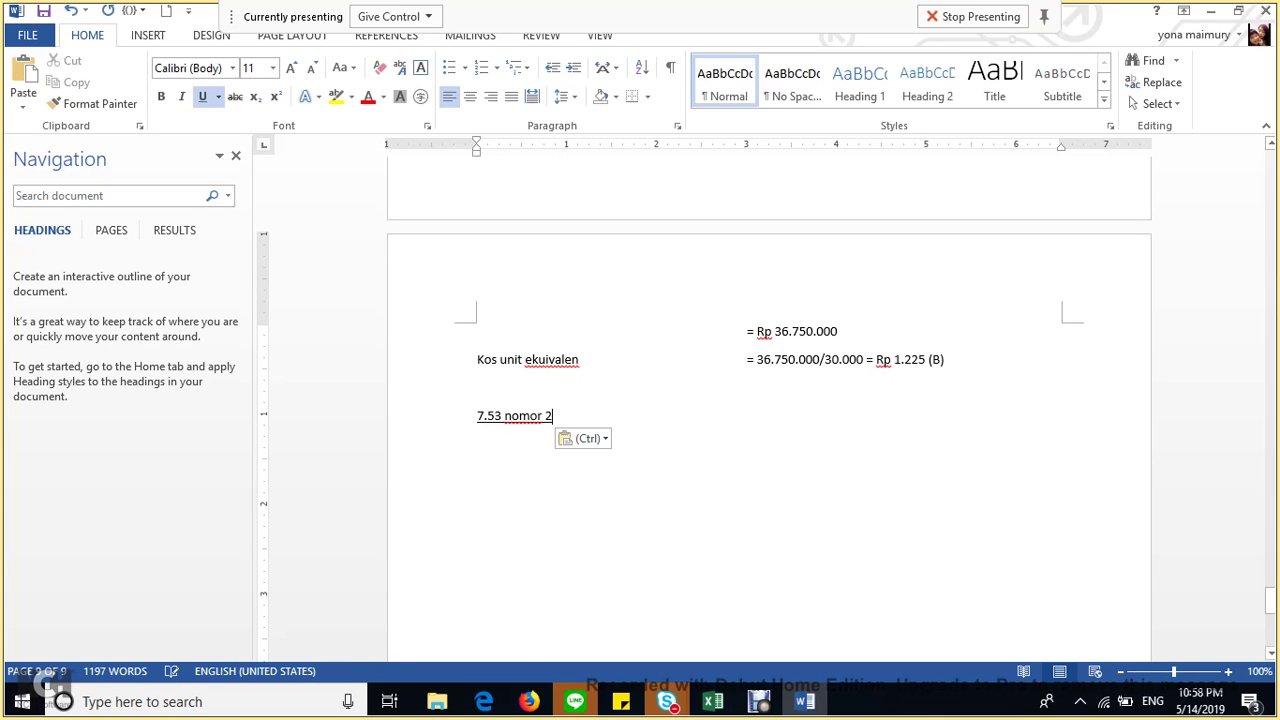
{"action": "key", "text": "BackSpace"}
{"action": "type", "text": "3"}
{"action": "key", "text": "Return"}
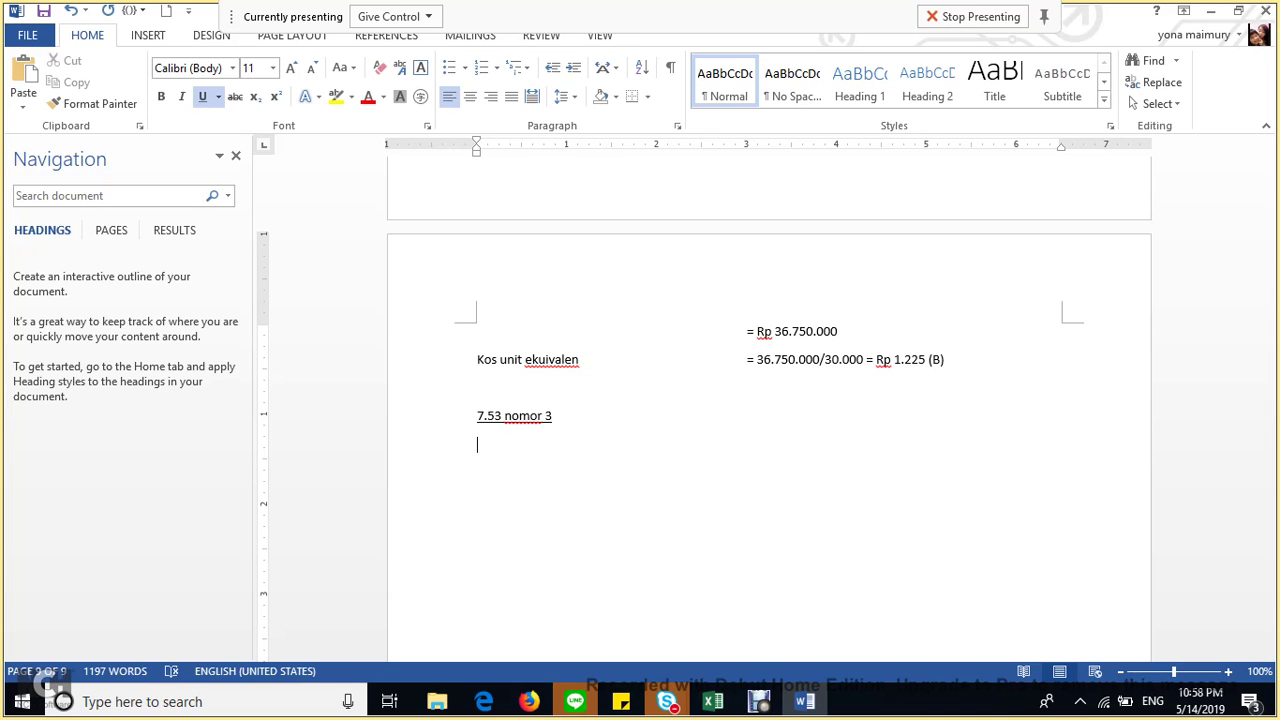
{"action": "type", "text": "pad"}
{"action": "key", "text": "BackSpace"}
{"action": "key", "text": "BackSpace"}
{"action": "key", "text": "BackSpace"}
{"action": "key", "text": "ctrl+b"}
{"action": "key", "text": "ctrl+u"}
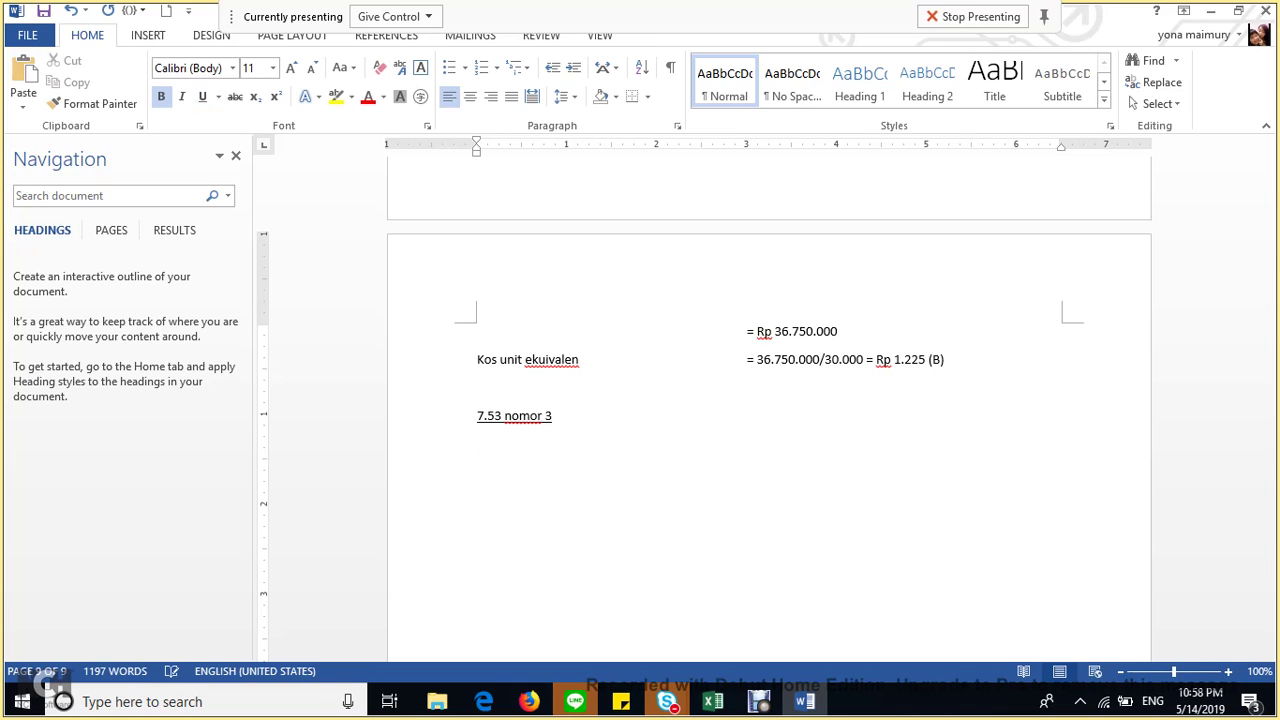
{"action": "type", "text": "dan"}
{"action": "key", "text": "BackSpace"}
{"action": "key", "text": "BackSpace"}
{"action": "key", "text": "BackSpace"}
{"action": "key", "text": "BackSpace"}
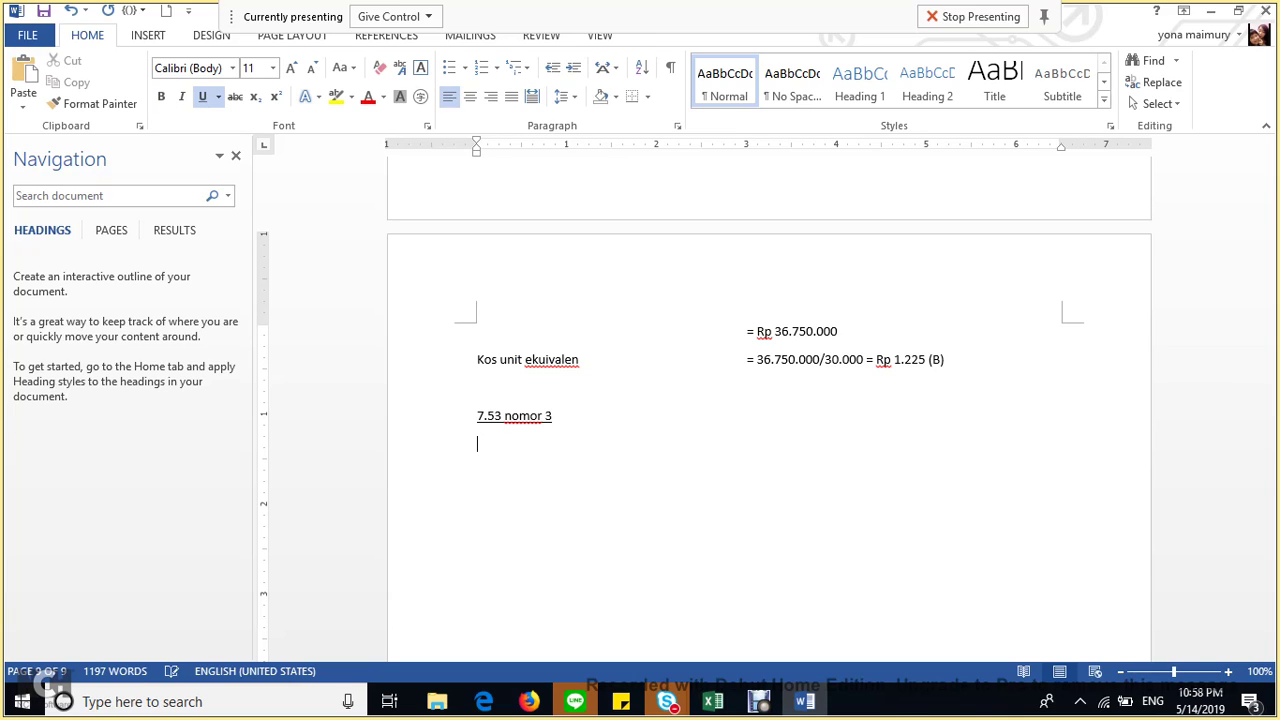
Start the 7.53 nomor 3 answer with "Kos dari dep A =" in regular text without bold or underlining.
{"action": "key", "text": "ctrl+b"}
{"action": "key", "text": "ctrl+u"}
{"action": "type", "text": "KOS"}
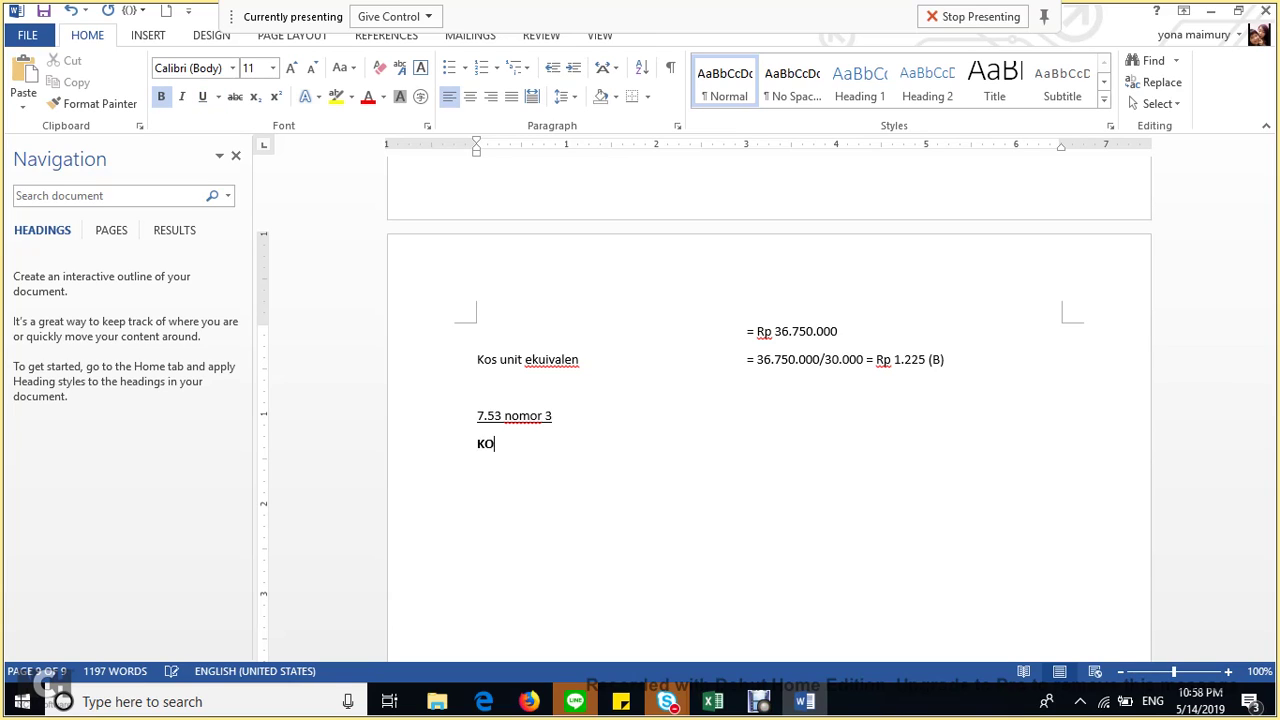
{"action": "key", "text": "BackSpace"}
{"action": "key", "text": "BackSpace"}
{"action": "key", "text": "BackSpace"}
{"action": "type", "text": "K"}
{"action": "key", "text": "BackSpace"}
{"action": "key", "text": "ctrl+b"}
{"action": "type", "text": "KOS"}
{"action": "key", "text": "BackSpace"}
{"action": "key", "text": "BackSpace"}
{"action": "type", "text": "os dari "}
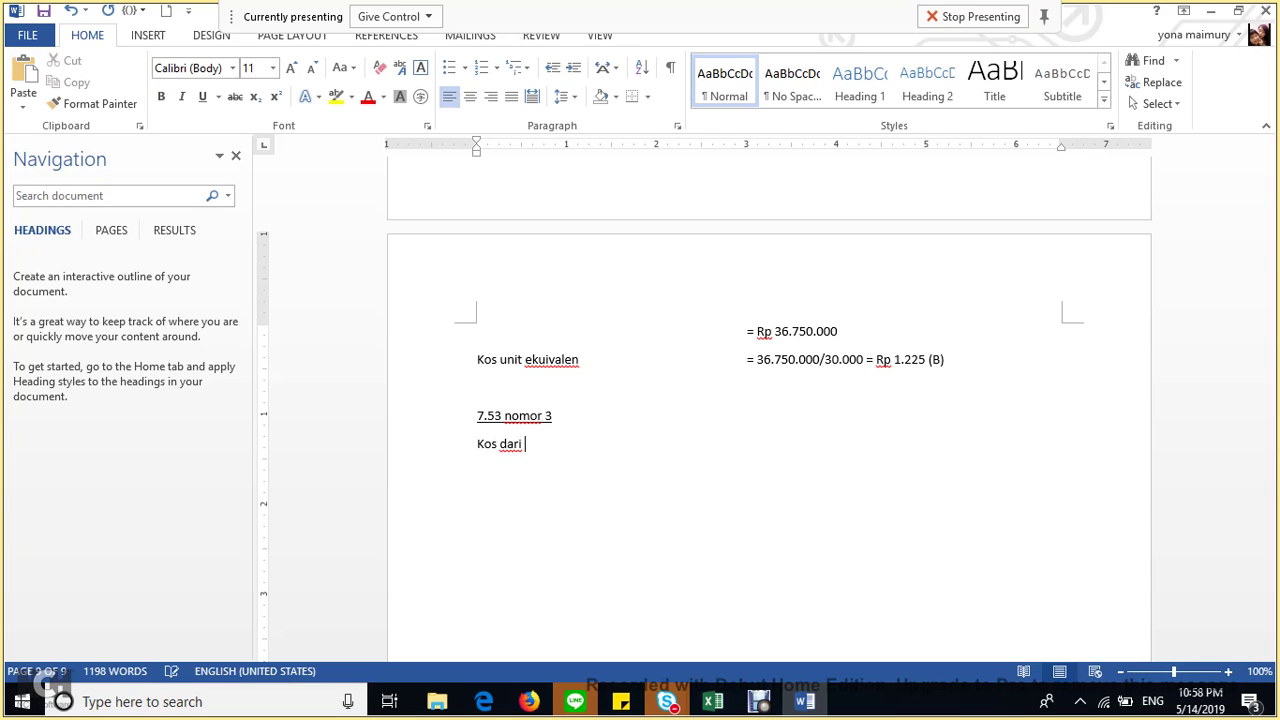
{"action": "type", "text": "dep A  ="}
Complete the dep A line with "Rp 1.050 x 5.000 = 5.250.000", using dots as thousands separators.
{"action": "type", "text": "Rp 1050"}
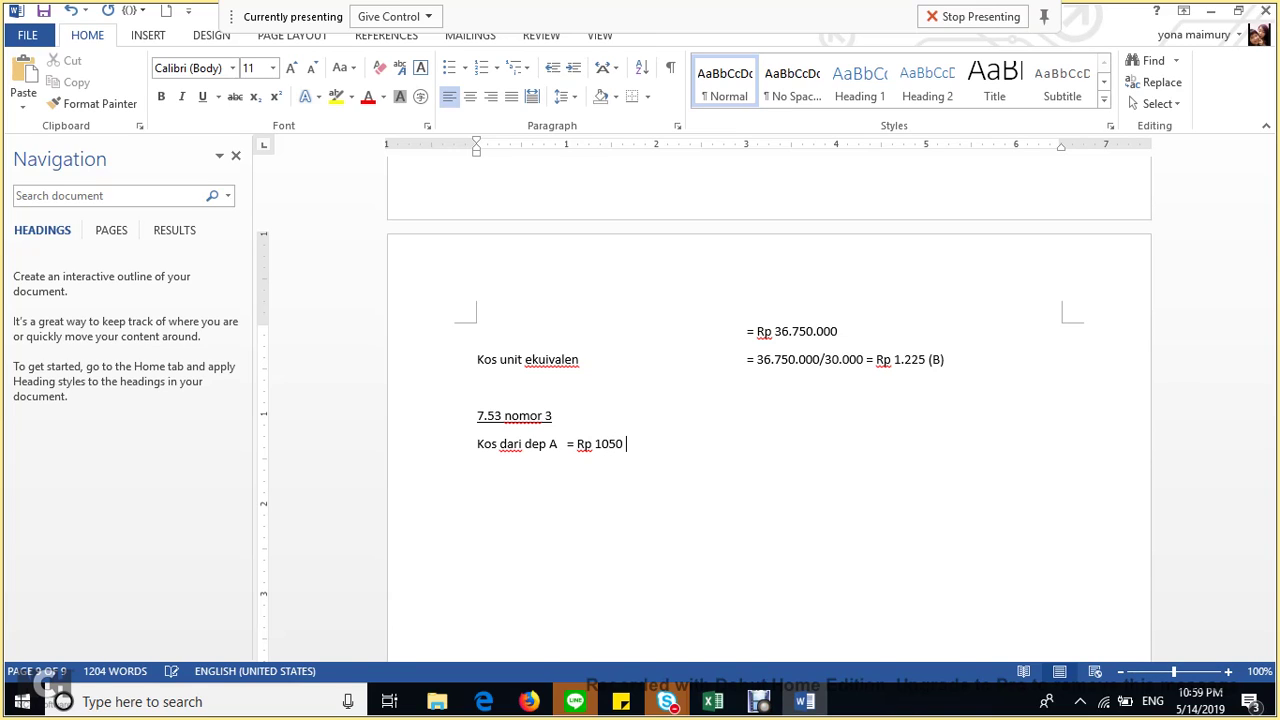
{"action": "type", "text": " x 5000 = 5.250.000"}
{"action": "left_click", "coordinate": [601, 443]}
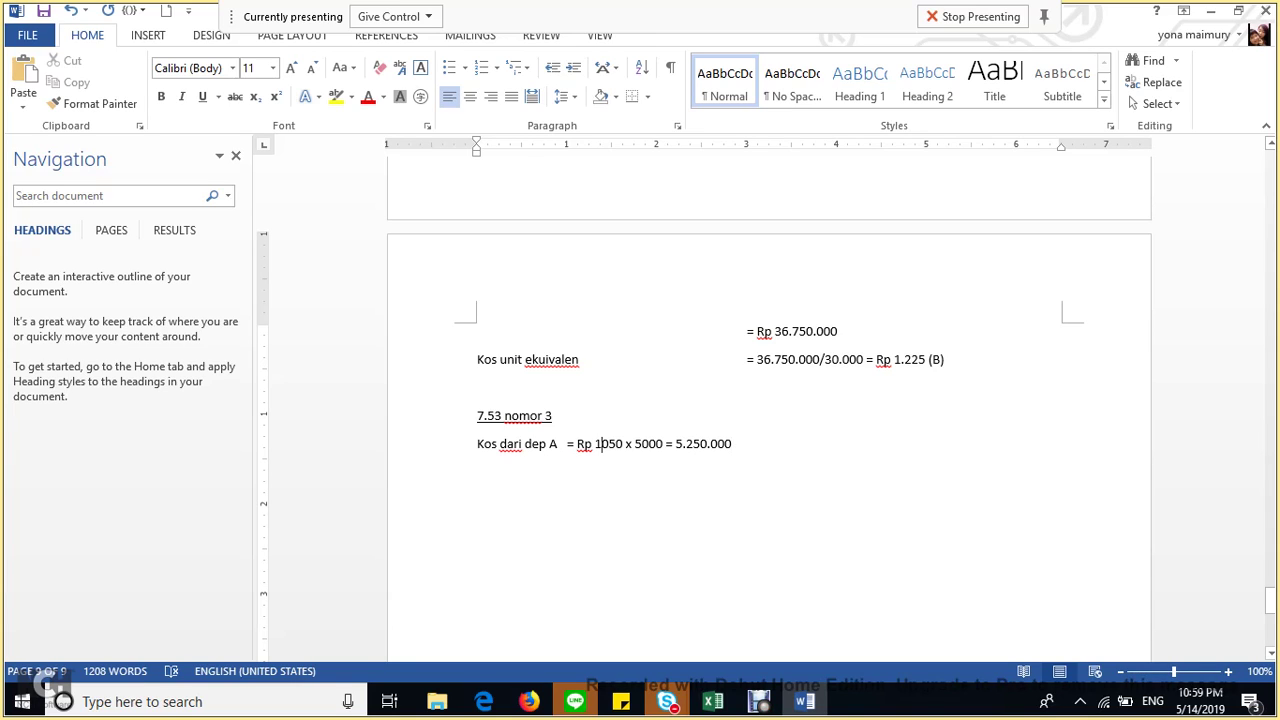
{"action": "type", "text": "."}
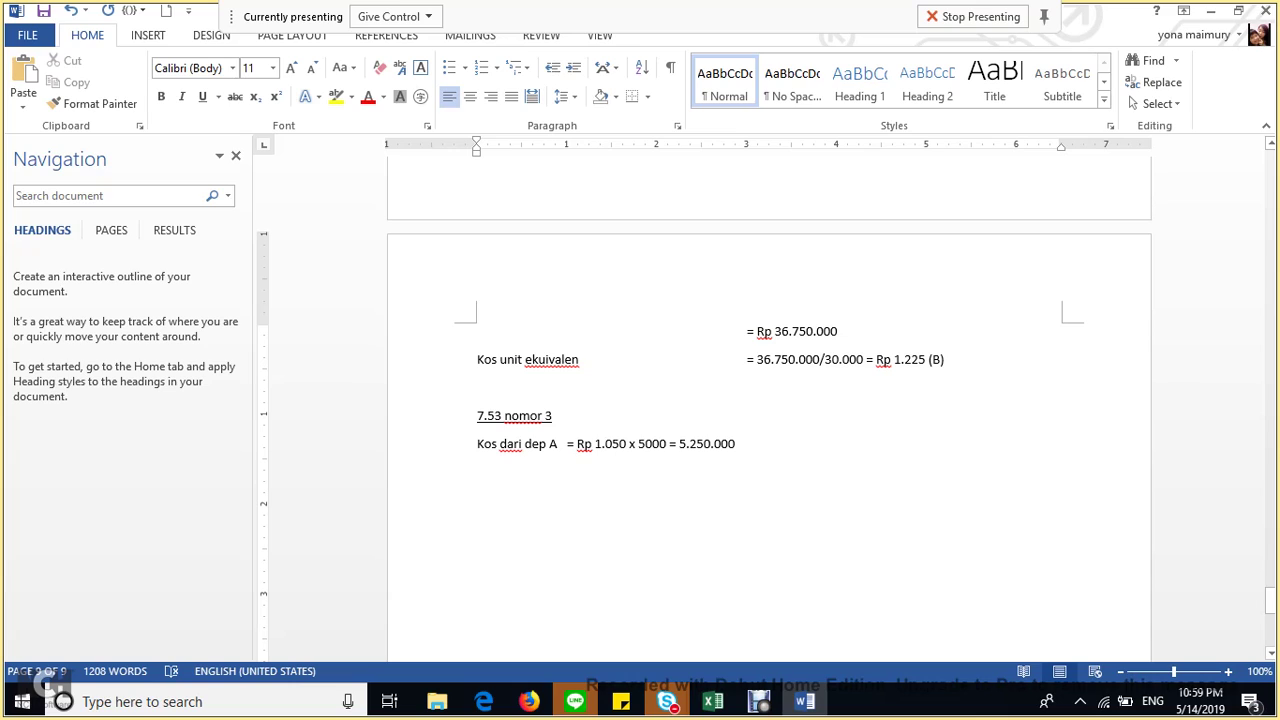
{"action": "type", "text": "."}
{"action": "key", "text": "End"}
Write the label "Kos tambahan di dep B" on the line below the dep A cost.
{"action": "key", "text": "Return"}
{"action": "type", "text": "Kos dari"}
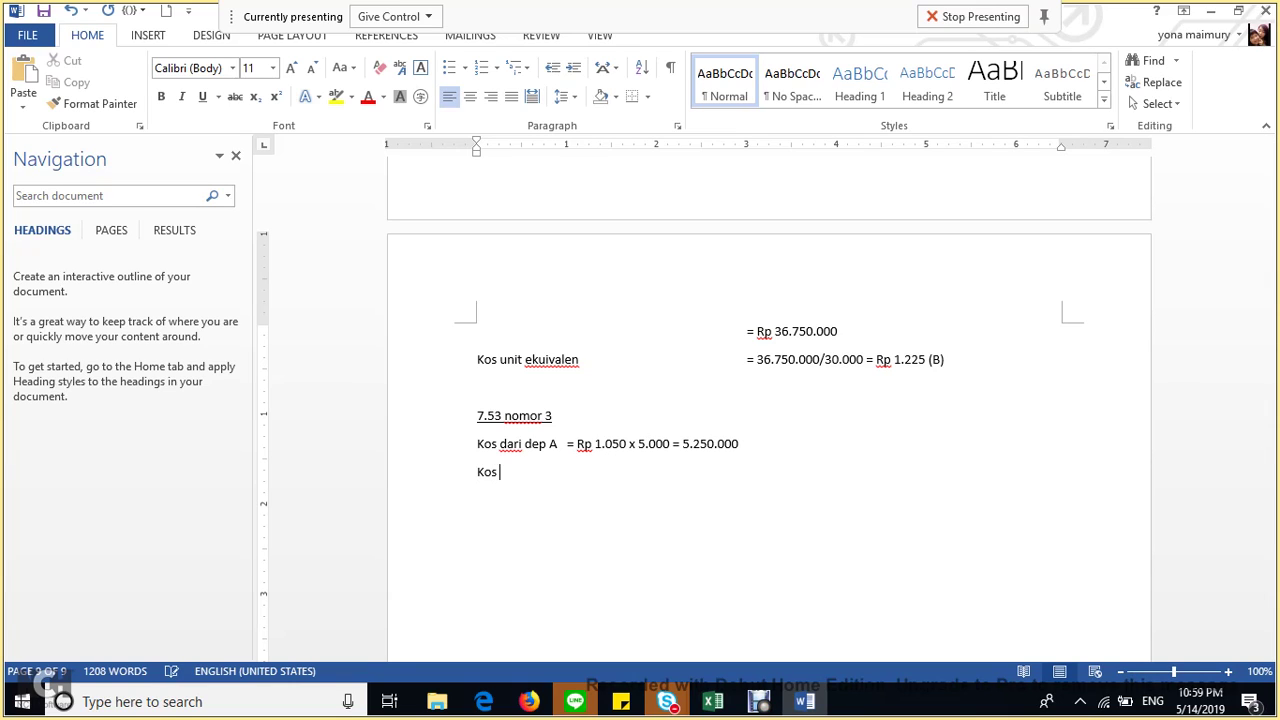
{"action": "key", "text": "BackSpace"}
{"action": "key", "text": "BackSpace"}
{"action": "key", "text": "BackSpace"}
{"action": "key", "text": "BackSpace"}
{"action": "type", "text": "tambahan di dep B"}
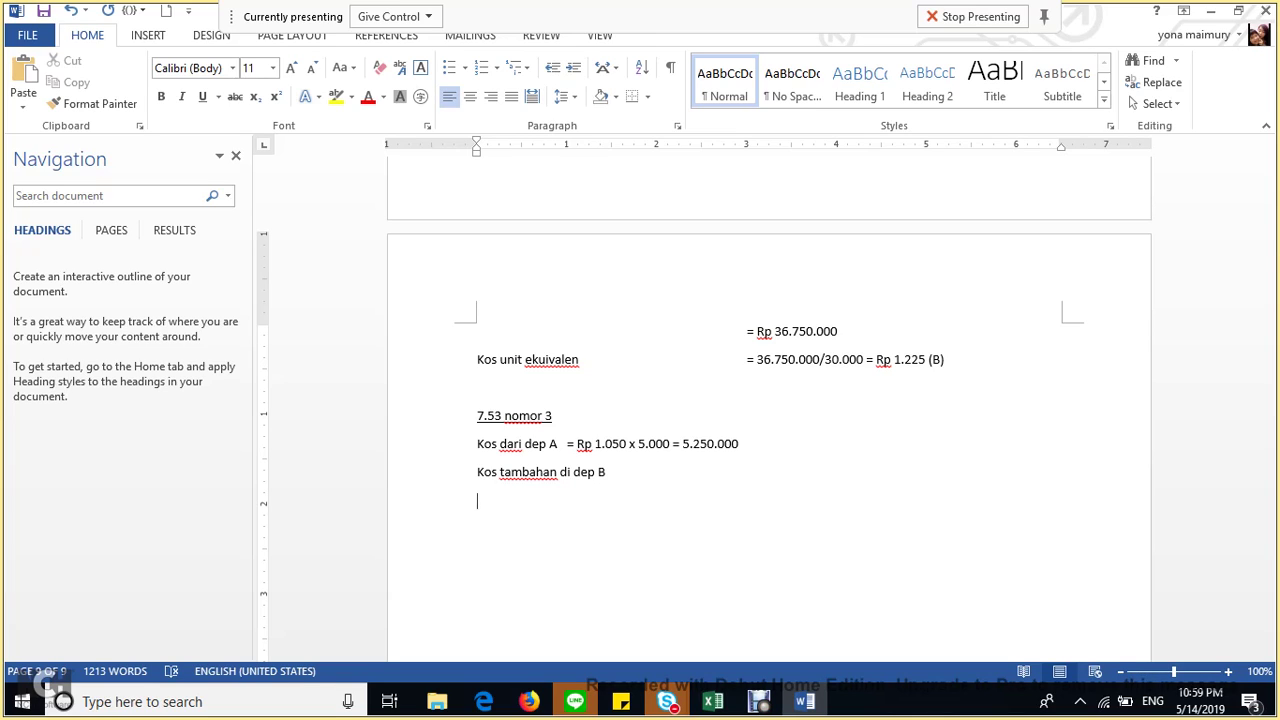
Write the label "100% BB" on the line under "Kos tambahan di dep B".
{"action": "type", "text": "100% bb"}
{"action": "key", "text": "BackSpace"}
{"action": "key", "text": "BackSpace"}
{"action": "type", "text": "bb"}
{"action": "key", "text": "BackSpace"}
{"action": "key", "text": "BackSpace"}
{"action": "key", "text": "BackSpace"}
{"action": "type", "text": "BB"}
Add "= 5.000 x Rp 900 = 4.500.000" after the 100% BB label, aligned with the equals sign of the dep A line.
{"action": "key", "text": "Tab"}
{"action": "type", "text": "= 5000 x 900"}
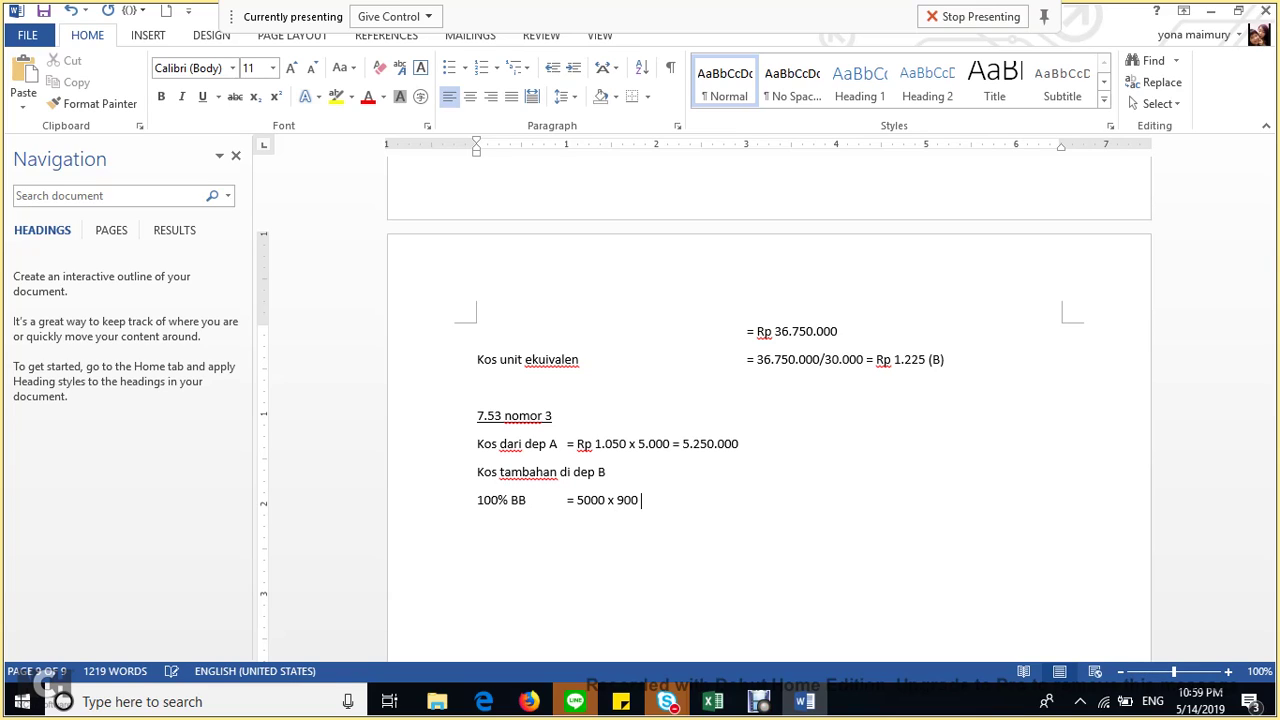
{"action": "key", "text": "BackSpace"}
{"action": "key", "text": "BackSpace"}
{"action": "key", "text": "BackSpace"}
{"action": "type", "text": "Rp 900 = 4.500."}
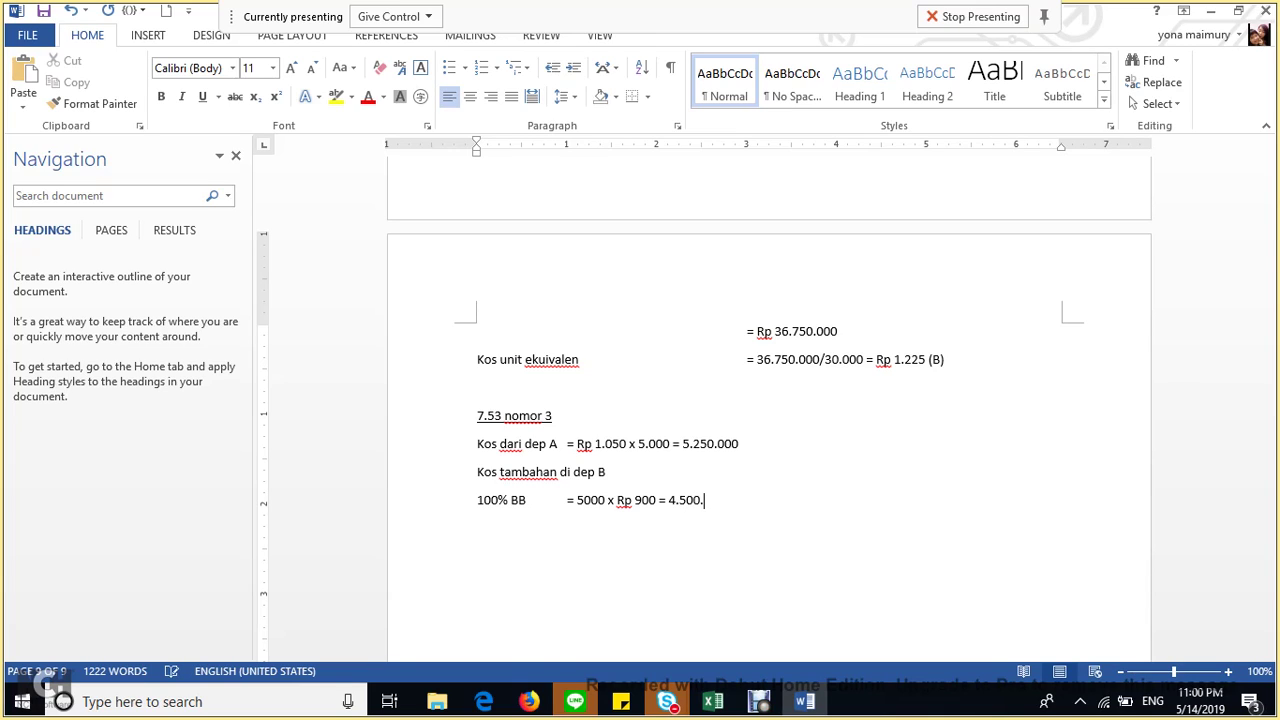
{"action": "type", "text": "000"}
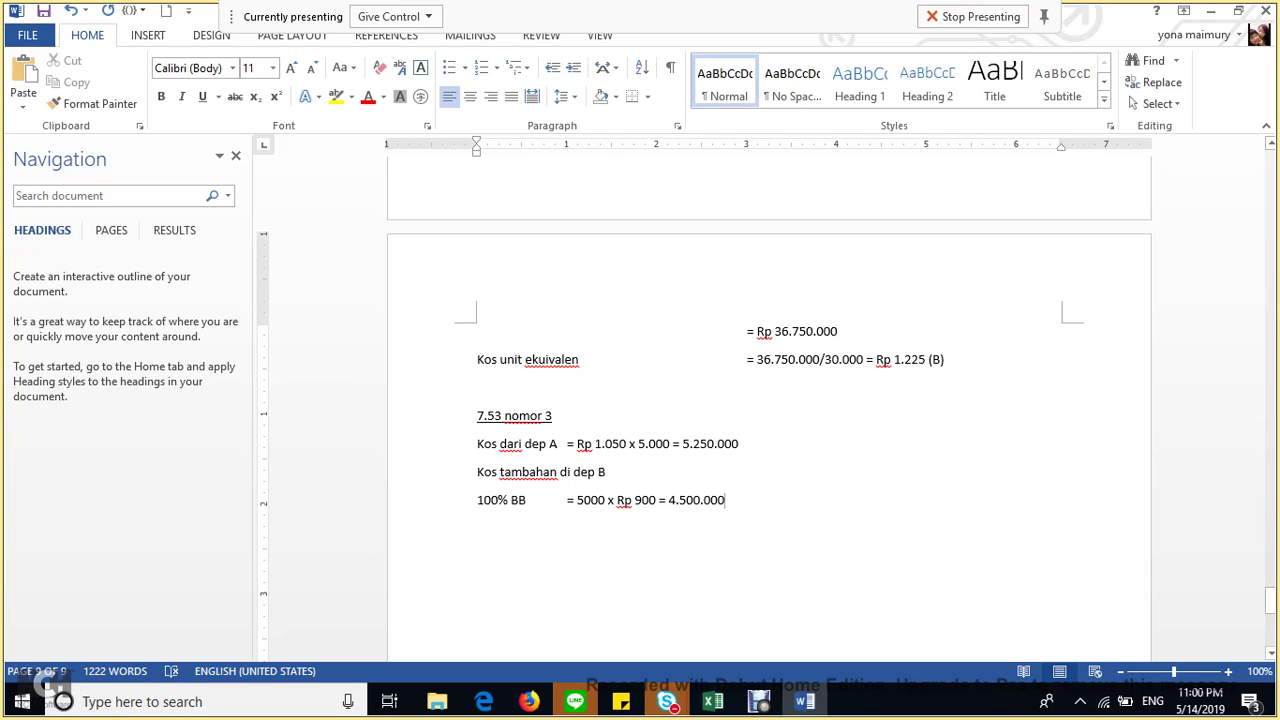
{"action": "left_click", "coordinate": [583, 500]}
{"action": "type", "text": "."}
{"action": "key", "text": "End"}
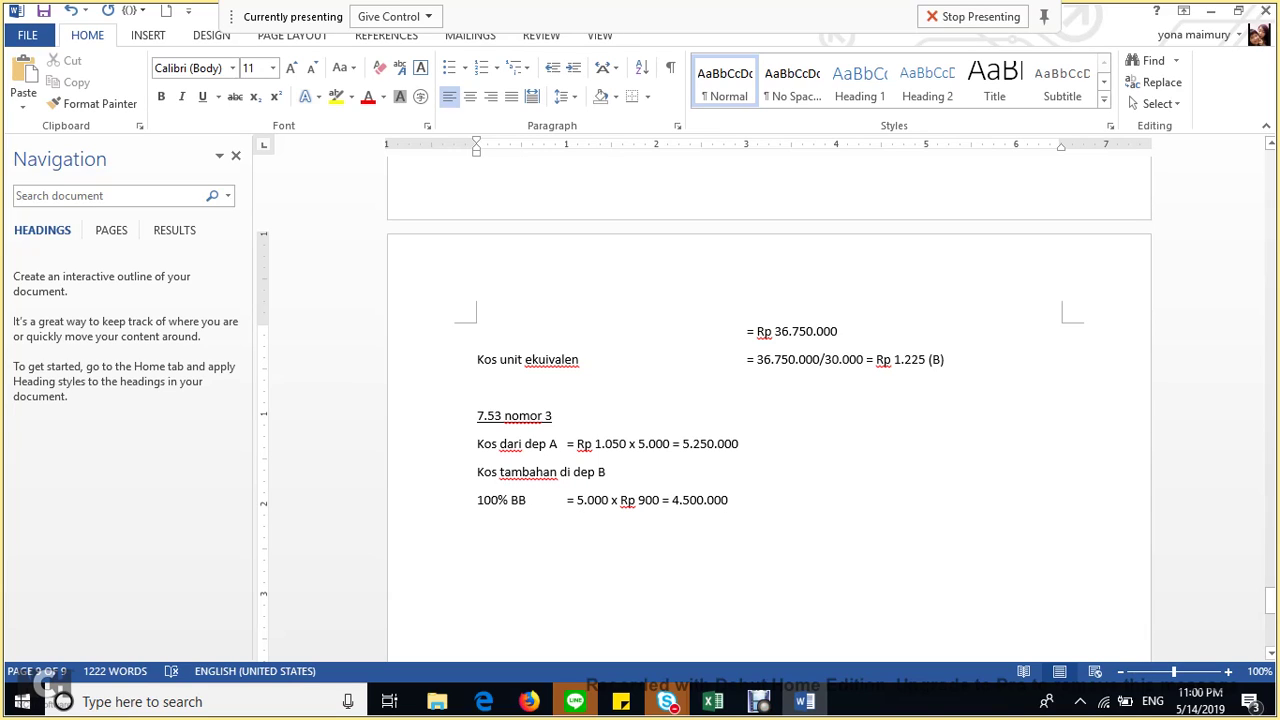
Write the next line as "40% TKL" with the aligned calculation "= 5.000 x Rp 400 x 40% = 800.000".
{"action": "key", "text": "Return"}
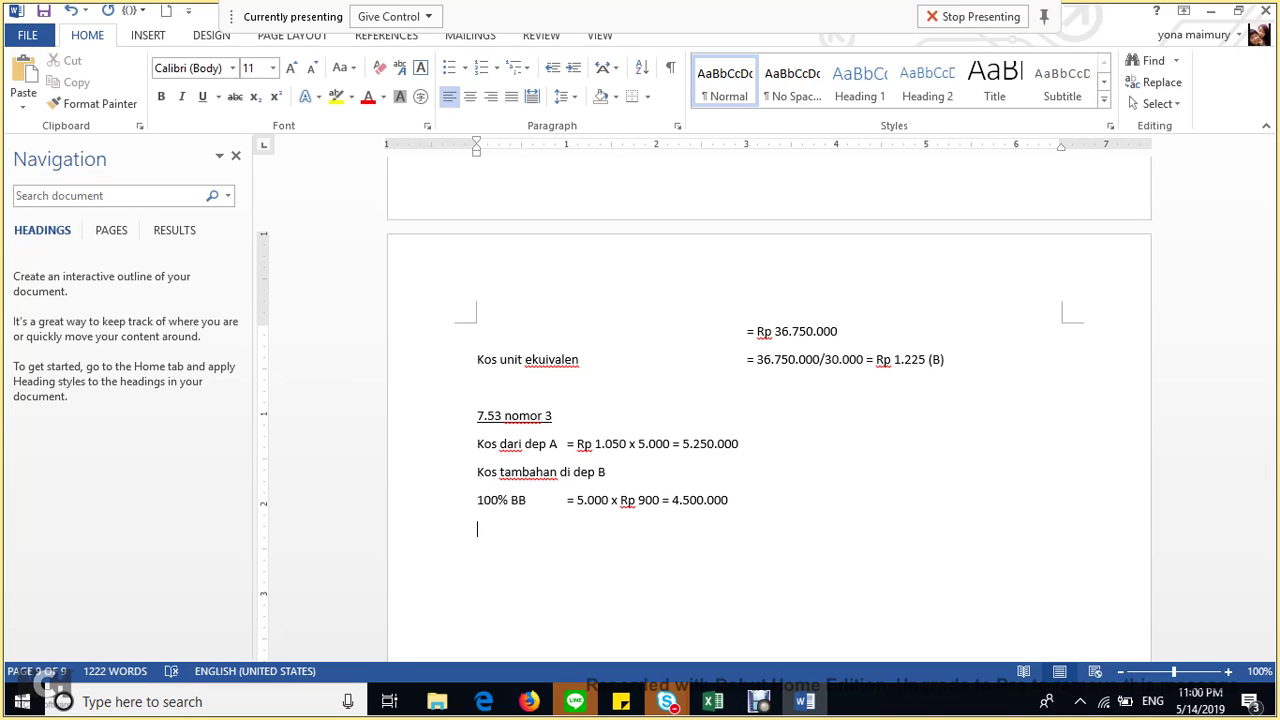
{"action": "type", "text": "40% TKL"}
{"action": "key", "text": "Tab"}
{"action": "type", "text": "= 5.000"}
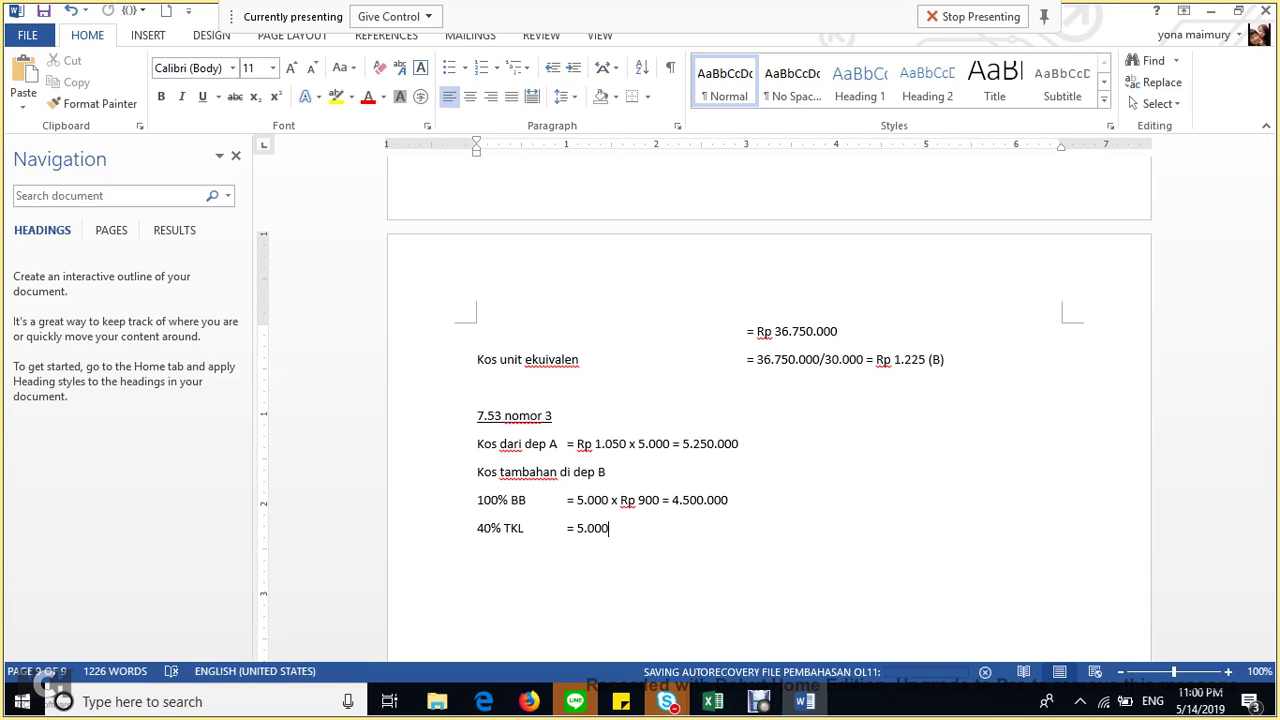
{"action": "type", "text": "X"}
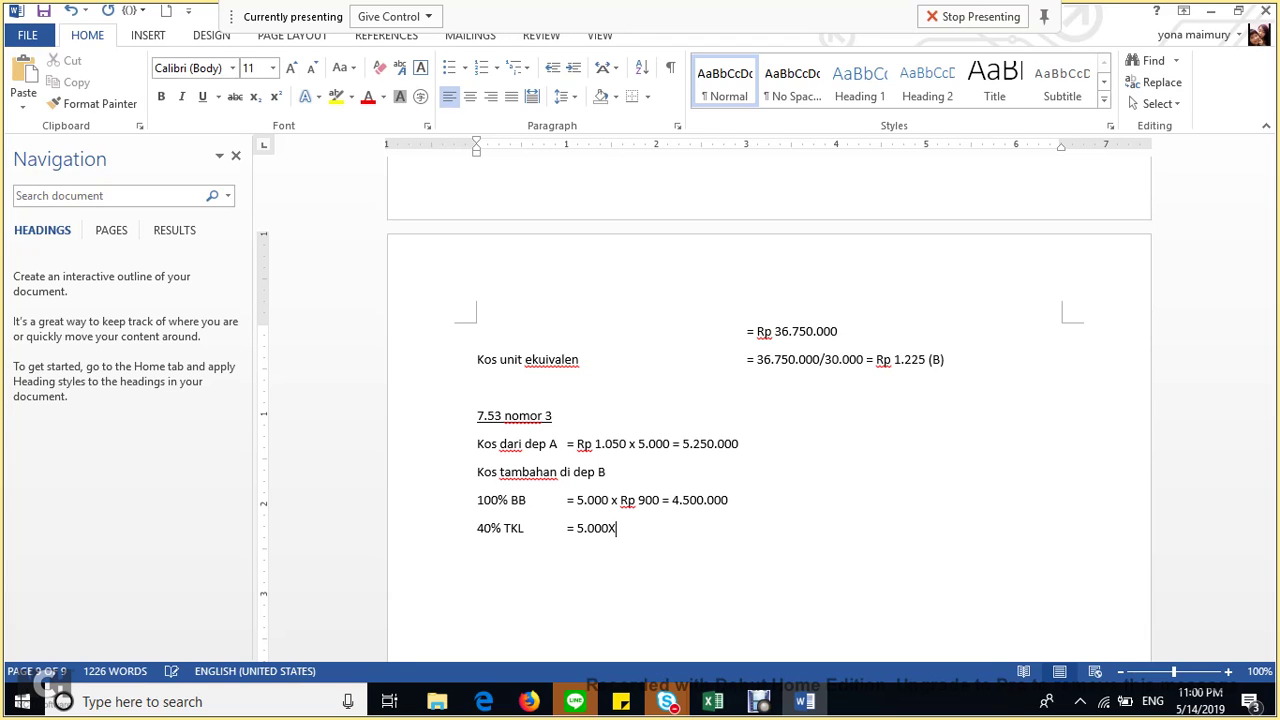
{"action": "key", "text": "BackSpace"}
{"action": "type", "text": "x 40"}
{"action": "key", "text": "BackSpace"}
{"action": "key", "text": "BackSpace"}
{"action": "type", "text": "Rp 400 x 40% = 800."}
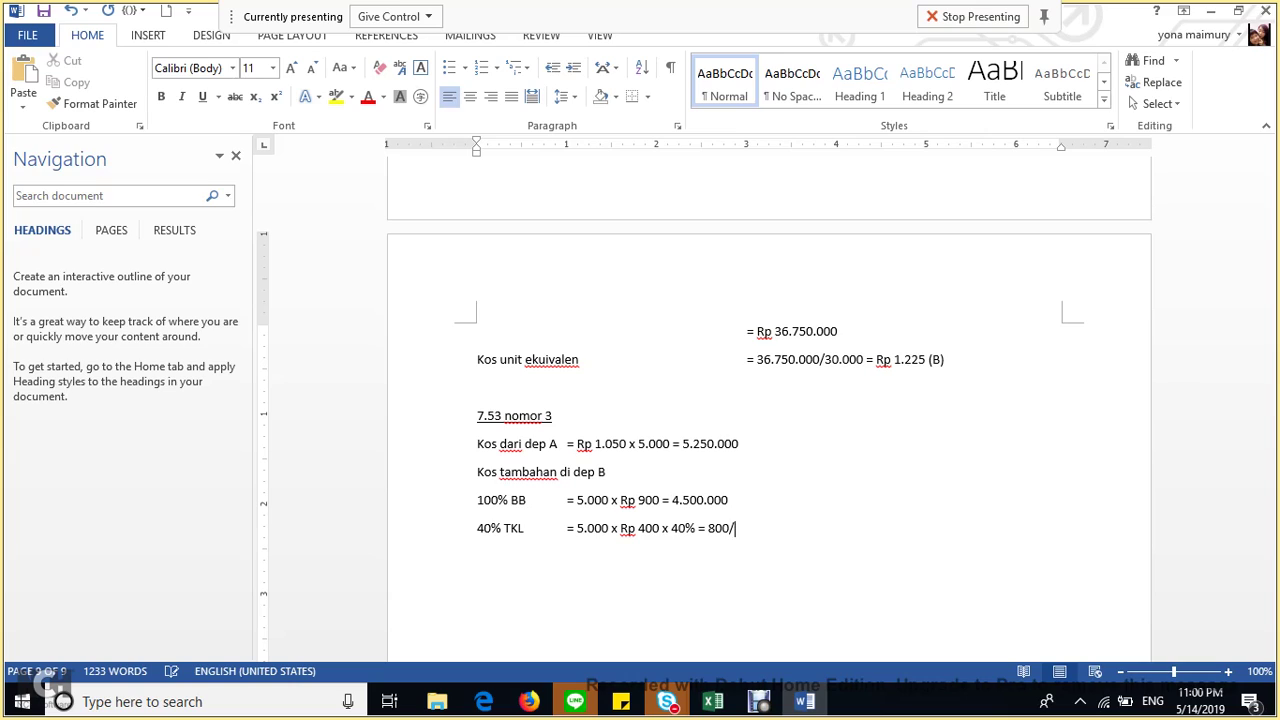
{"action": "type", "text": "000"}
Write the next line as "40% OV" with the aligned calculation "= 5.000 x Rp 250 x 40% = 500.000".
{"action": "key", "text": "Return"}
{"action": "type", "text": "40% OV"}
{"action": "key", "text": "Tab"}
{"action": "type", "text": "= 5.000 "}
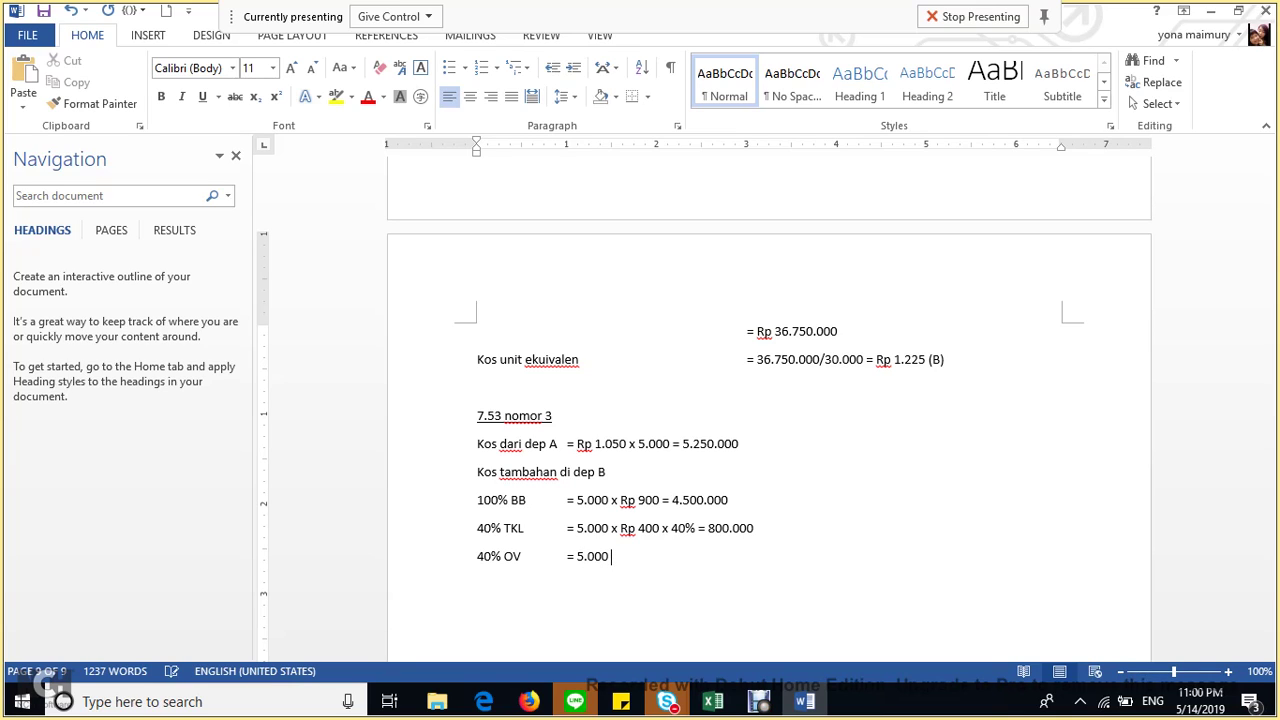
{"action": "type", "text": "x Rp 250 x 40%  = 500.000"}
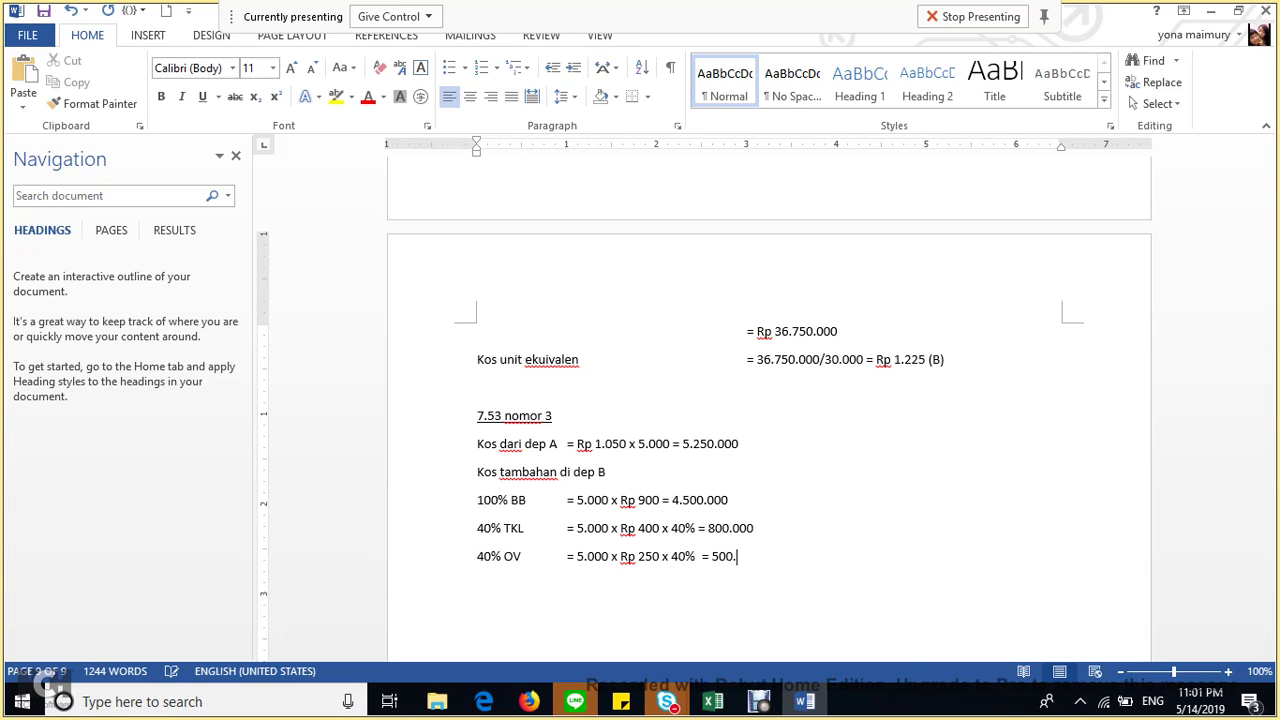
Write the closing line "Total kos tambahan di dep B = 11.050.000 (A)" under the 40% OV calculation.
{"action": "key", "text": "Return"}
{"action": "key", "text": "Tab"}
{"action": "type", "text": "OT"}
{"action": "key", "text": "BackSpace"}
{"action": "key", "text": "BackSpace"}
{"action": "type", "text": "tot"}
{"action": "key", "text": "BackSpace"}
{"action": "type", "text": "tal kos tambahan di"}
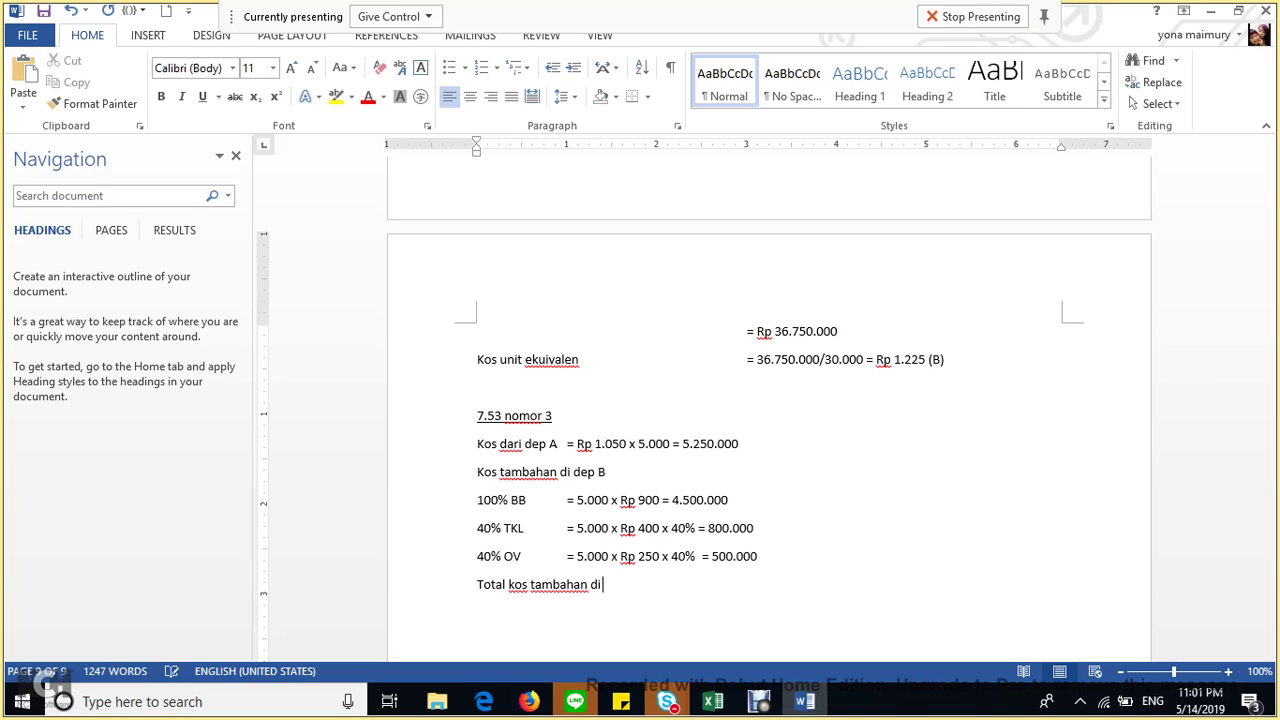
{"action": "type", "text": " dep B = 11.050.000 "}
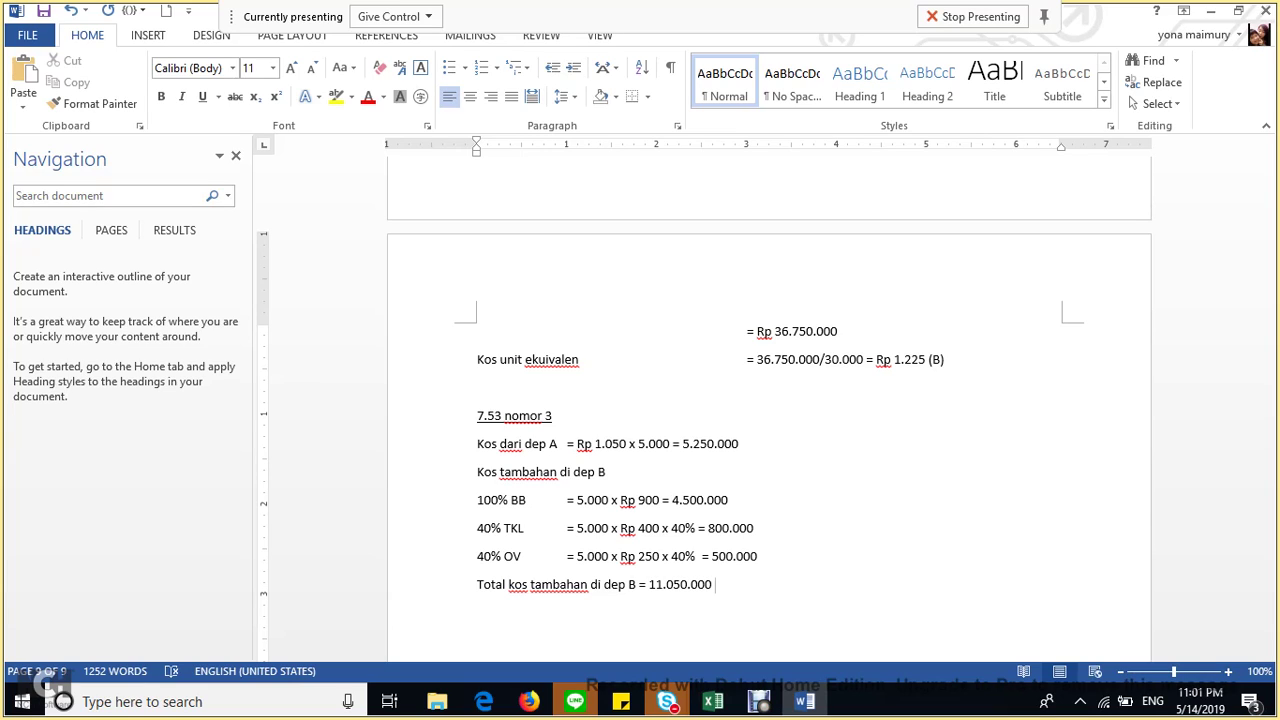
{"action": "type", "text": "(A)"}
Leave a blank line below the total and write the underlined heading "8.26 nomor 5".
{"action": "key", "text": "Return"}
{"action": "key", "text": "Return"}
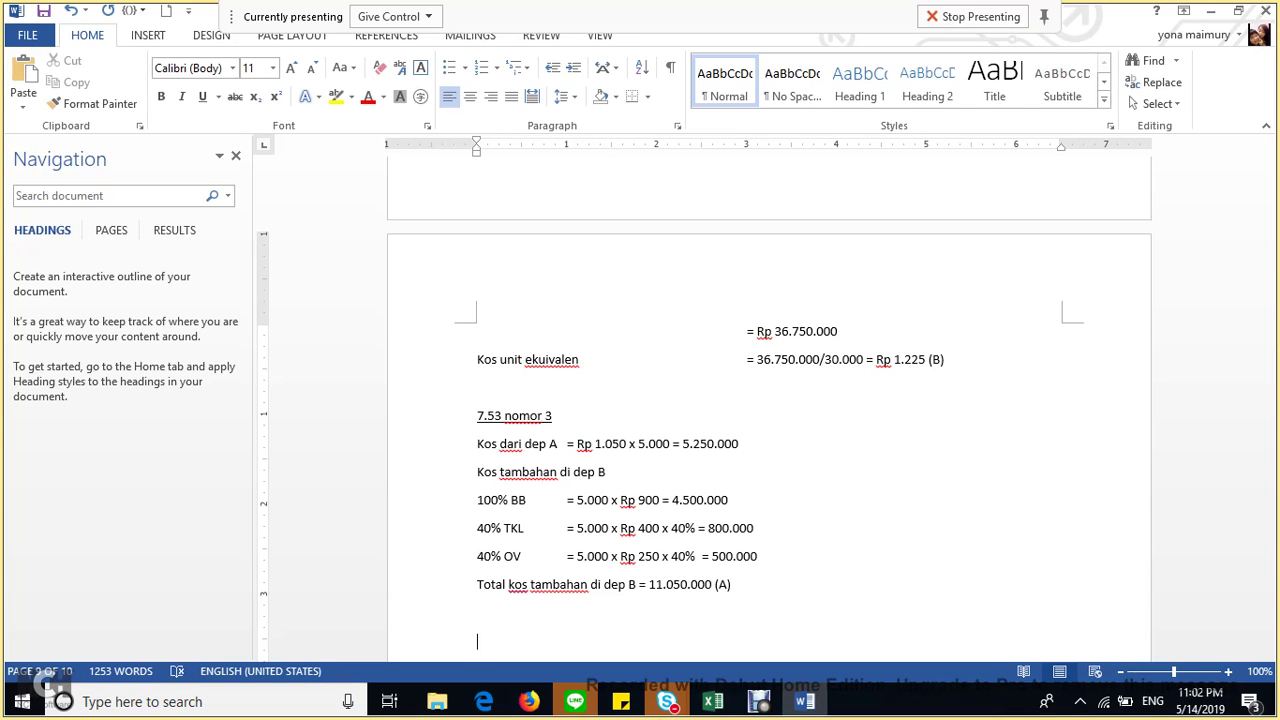
{"action": "type", "text": "8.26 nomor 5"}
{"action": "scroll", "coordinate": [769, 400], "scroll_direction": "down", "scroll_amount": 5}
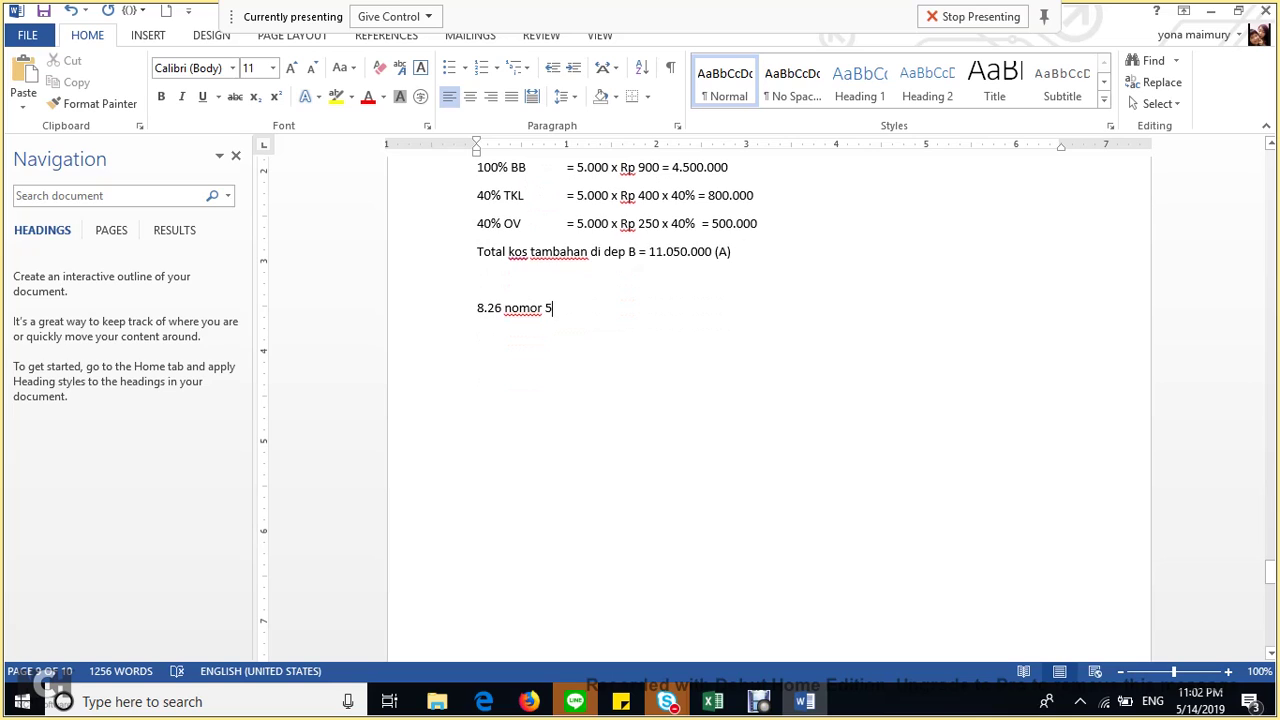
{"action": "triple_click", "coordinate": [515, 308]}
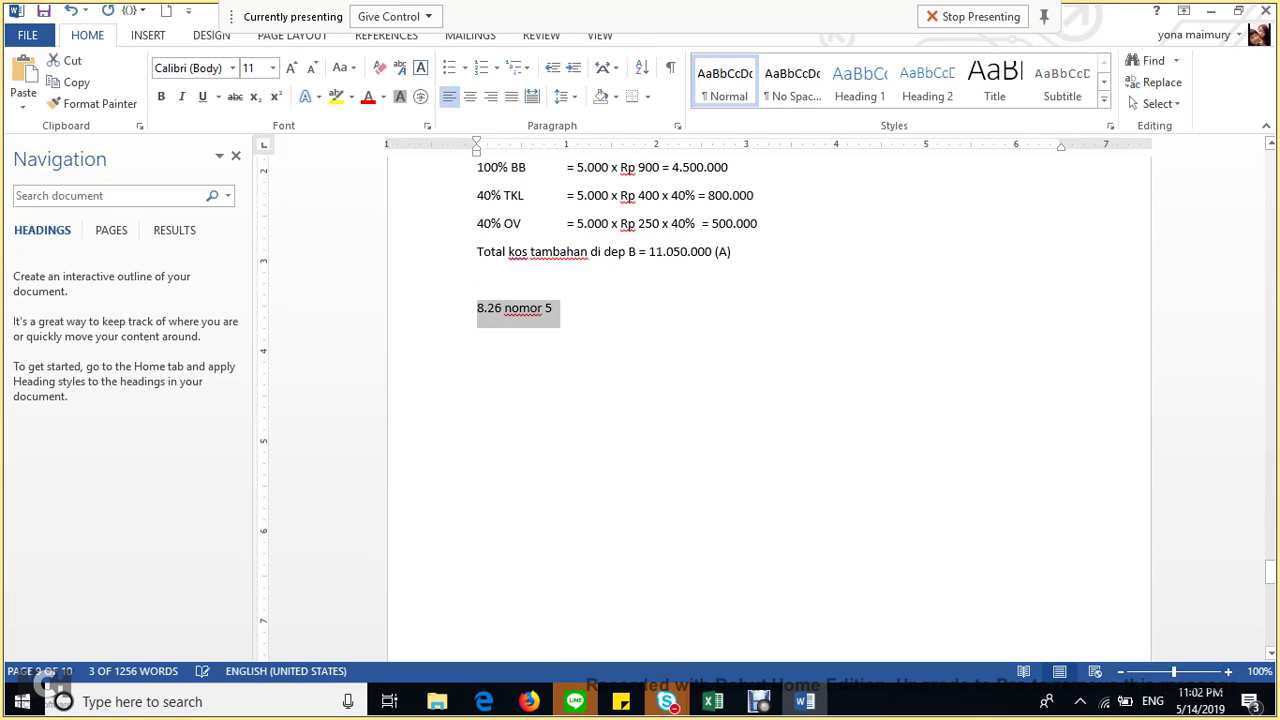
{"action": "key", "text": "ctrl+u"}
{"action": "key", "text": "Right"}
{"action": "key", "text": "Return"}
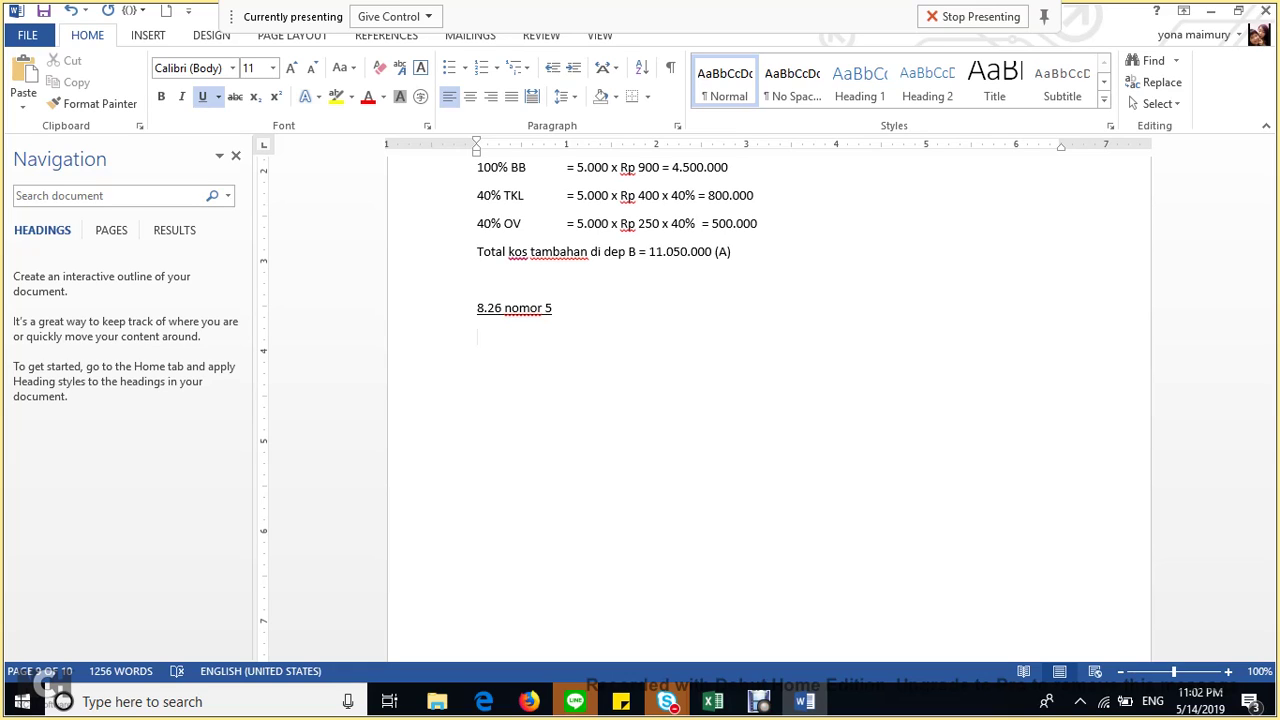
{"action": "type", "text": "Bai"}
{"action": "key", "text": "BackSpace"}
{"action": "key", "text": "BackSpace"}
{"action": "key", "text": "BackSpace"}
Write the line "kos bersama per unit ton = 2.712.500.000/(80+64+73) = 12.500.000" without underline below the 8.26 nomor 5 heading.
{"action": "key", "text": "ctrl+u"}
{"action": "type", "text": "kos bersama "}
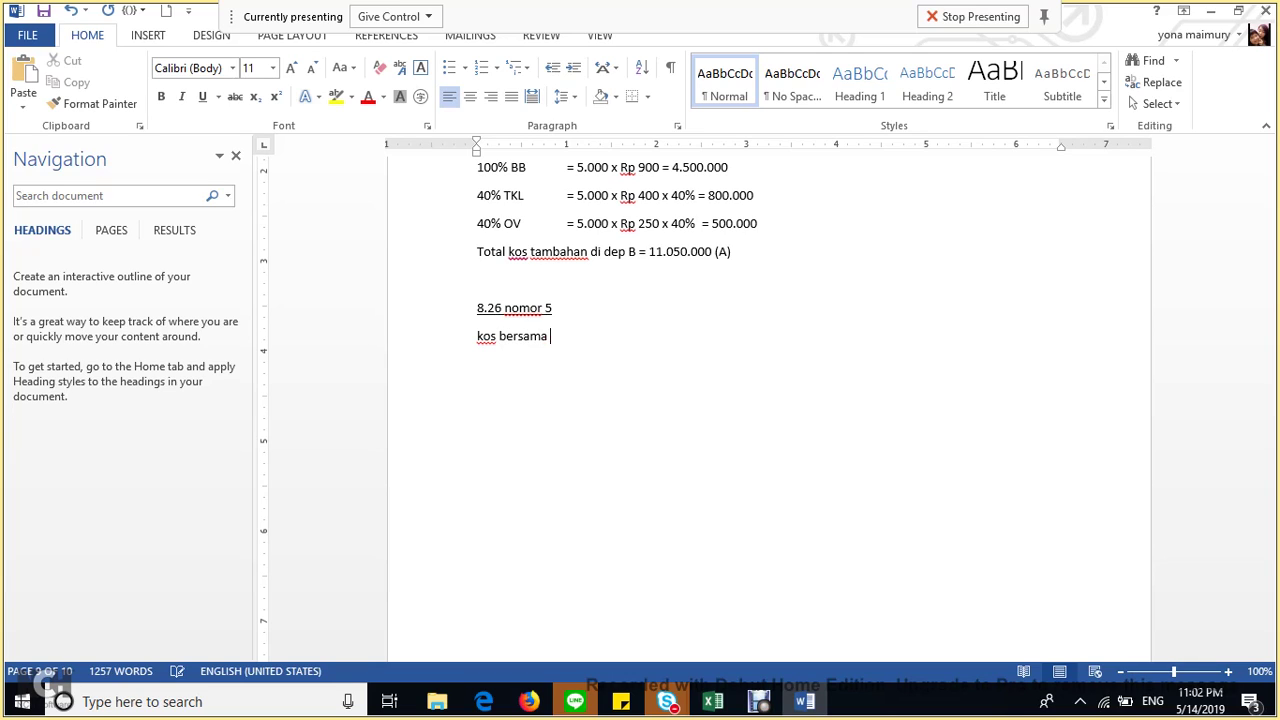
{"action": "type", "text": "per unit to"}
{"action": "type", "text": "n = 2."}
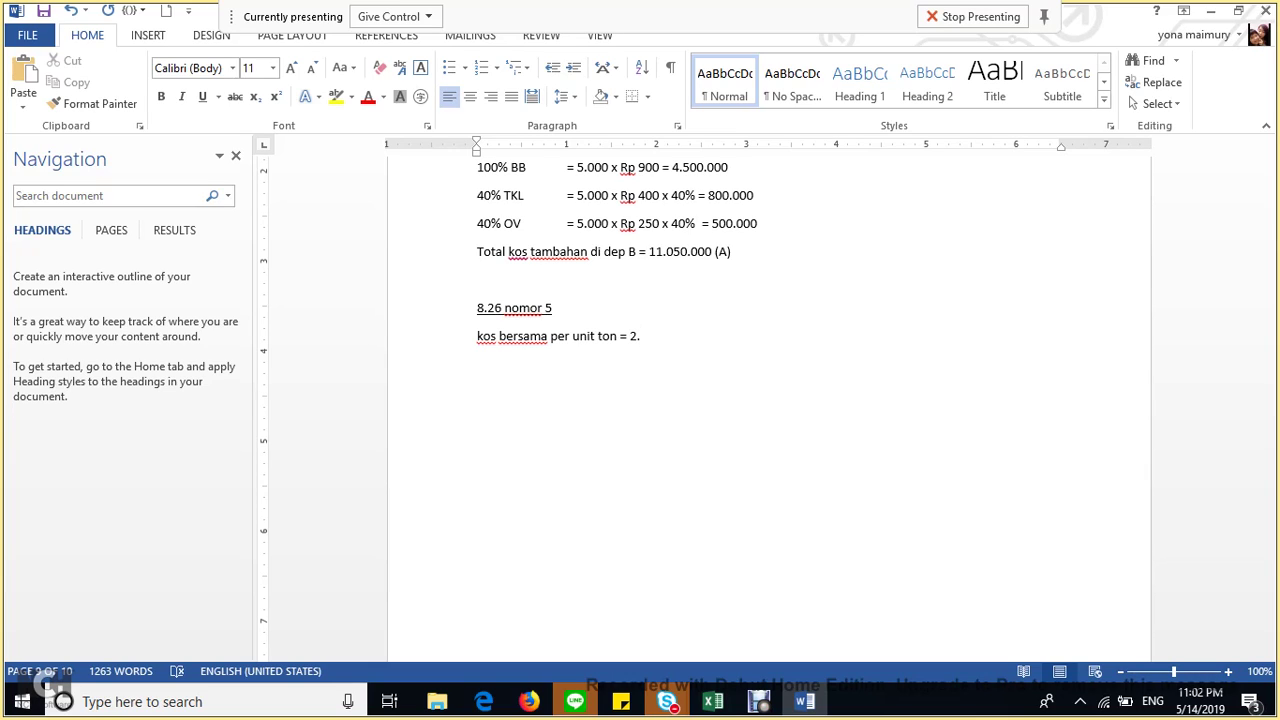
{"action": "type", "text": "712.500.000/(80+64"}
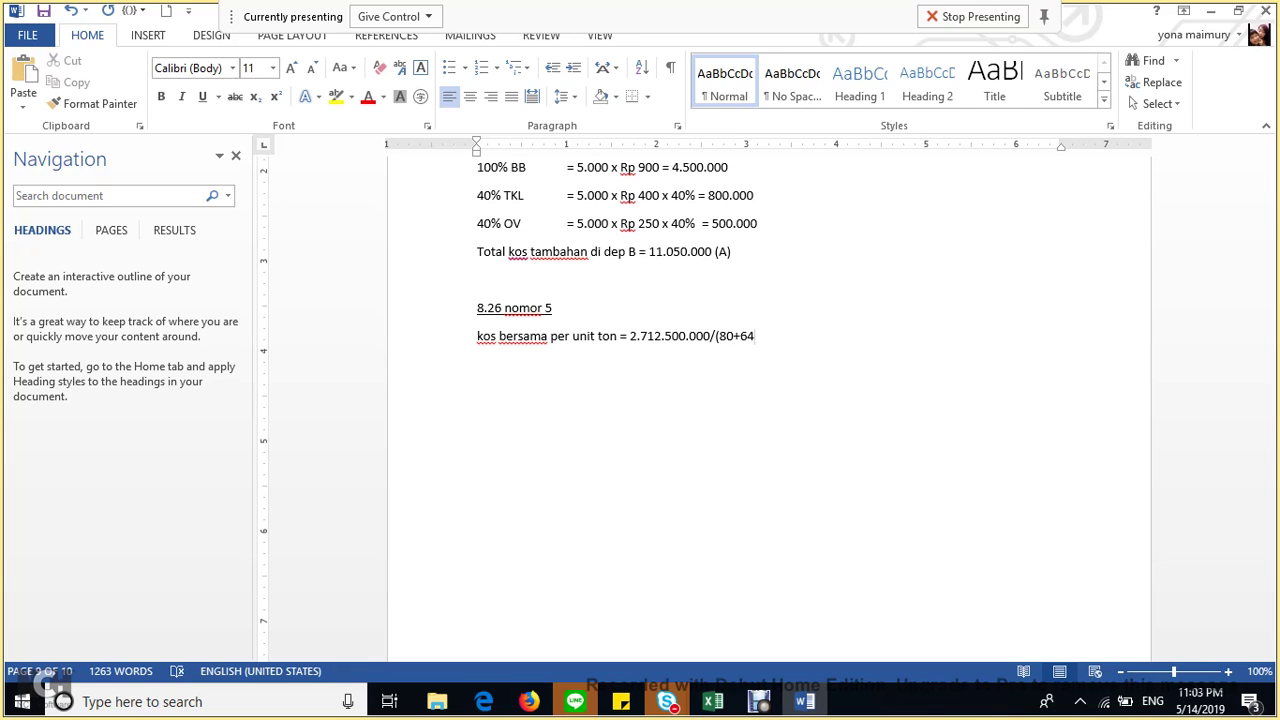
{"action": "type", "text": "+73) = 12.500.000"}
{"action": "key", "text": "Return"}
{"action": "type", "text": "untuk besi"}
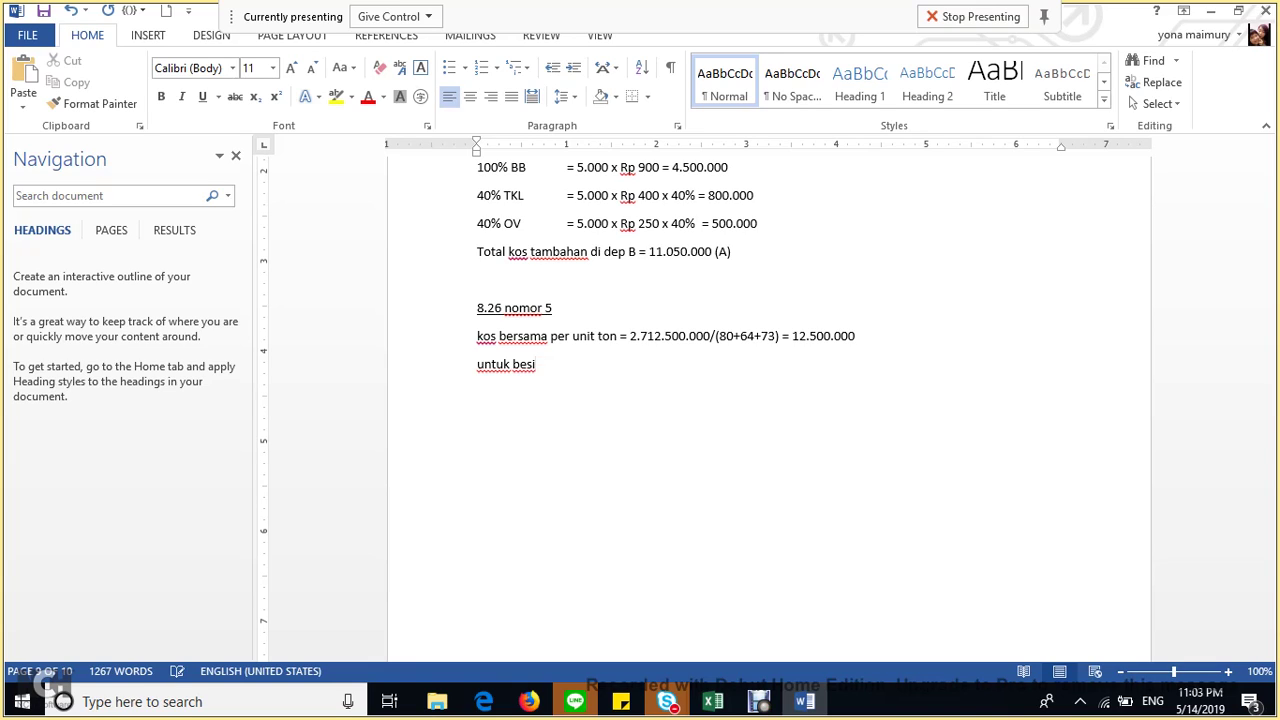
{"action": "type", "text": ", kos"}
{"action": "type", "text": " ber"}
{"action": "key", "text": "BackSpace"}
{"action": "key", "text": "BackSpace"}
{"action": "key", "text": "BackSpace"}
{"action": "key", "text": "BackSpace"}
{"action": "key", "text": "BackSpace"}
{"action": "key", "text": "BackSpace"}
{"action": "key", "text": "BackSpace"}
{"action": "key", "text": "BackSpace"}
{"action": "key", "text": "BackSpace"}
{"action": "key", "text": "BackSpace"}
{"action": "key", "text": "BackSpace"}
{"action": "key", "text": "BackSpace"}
{"action": "key", "text": "BackSpace"}
{"action": "key", "text": "BackSpace"}
{"action": "key", "text": "BackSpace"}
{"action": "key", "text": "BackSpace"}
{"action": "key", "text": "BackSpace"}
{"action": "key", "text": "BackSpace"}
Write the line "alokasi kos bersama untuk besi = Rp 12.500.000 x 80 ton = Rp 1.000.000.000 (C)", keeping "(C)" as plain text.
{"action": "type", "text": "kos bersama untuk bes"}
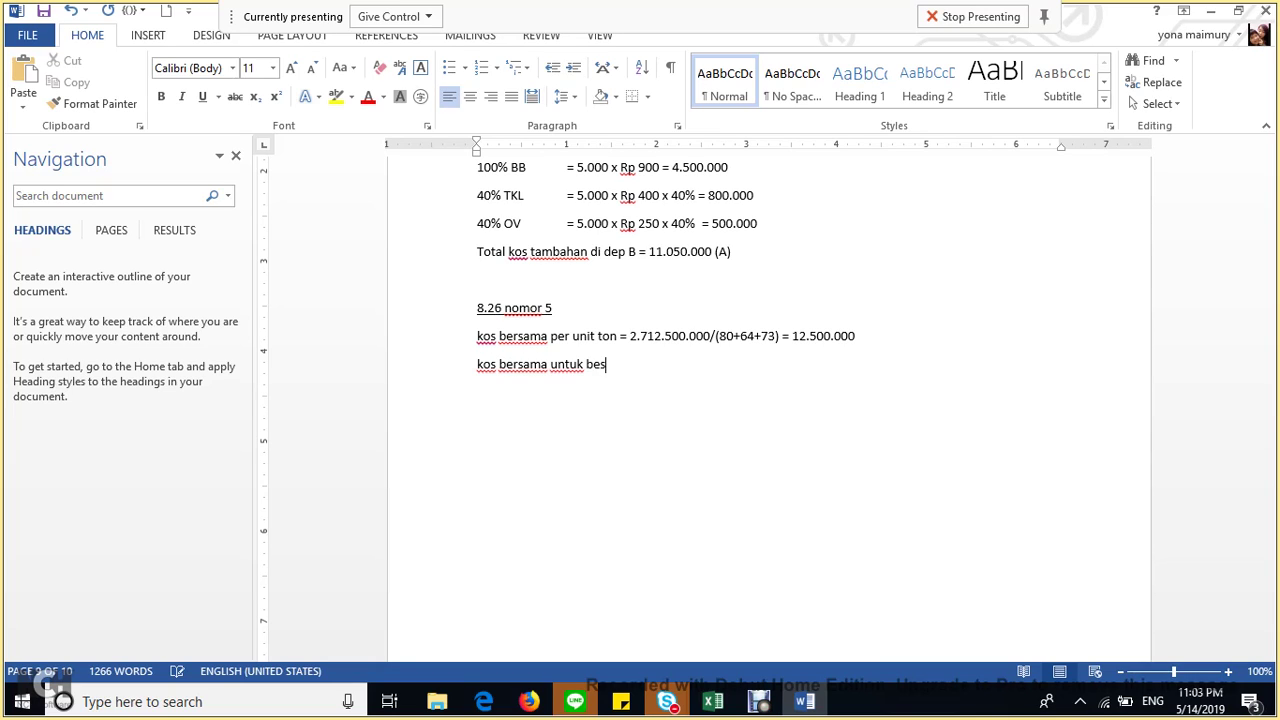
{"action": "type", "text": "i ="}
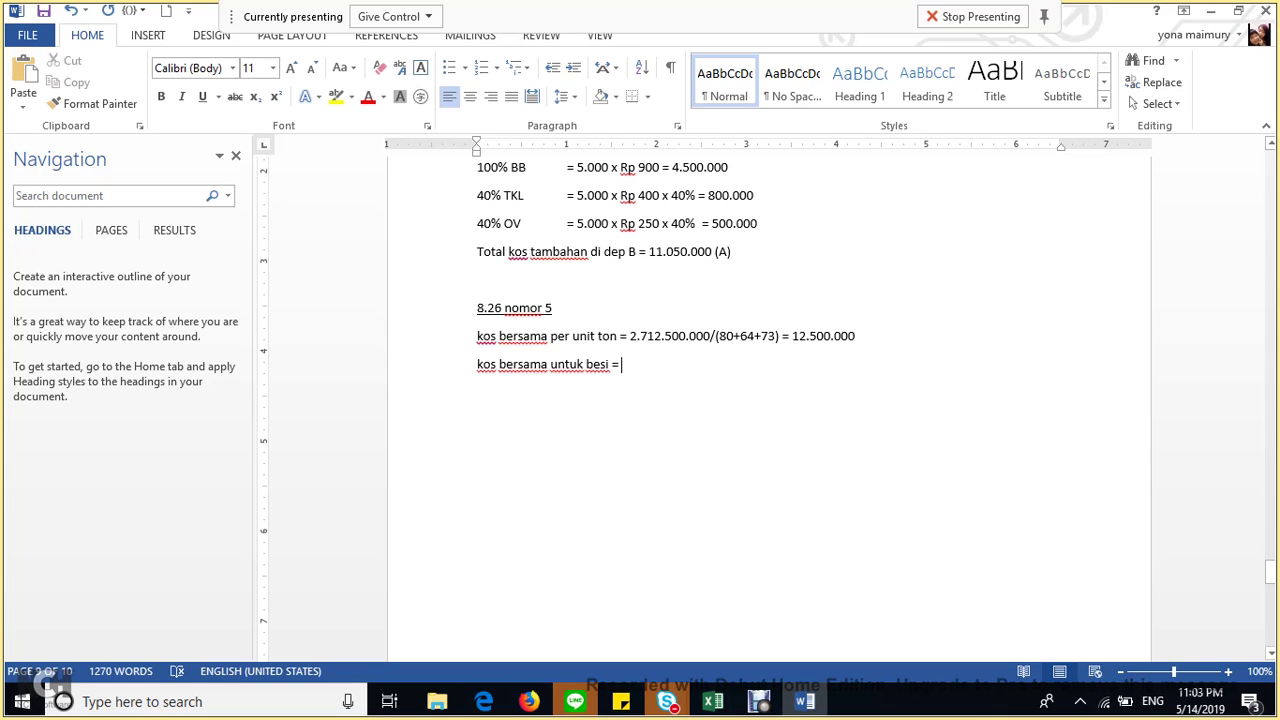
{"action": "left_click", "coordinate": [477, 364]}
{"action": "type", "text": "alokasi"}
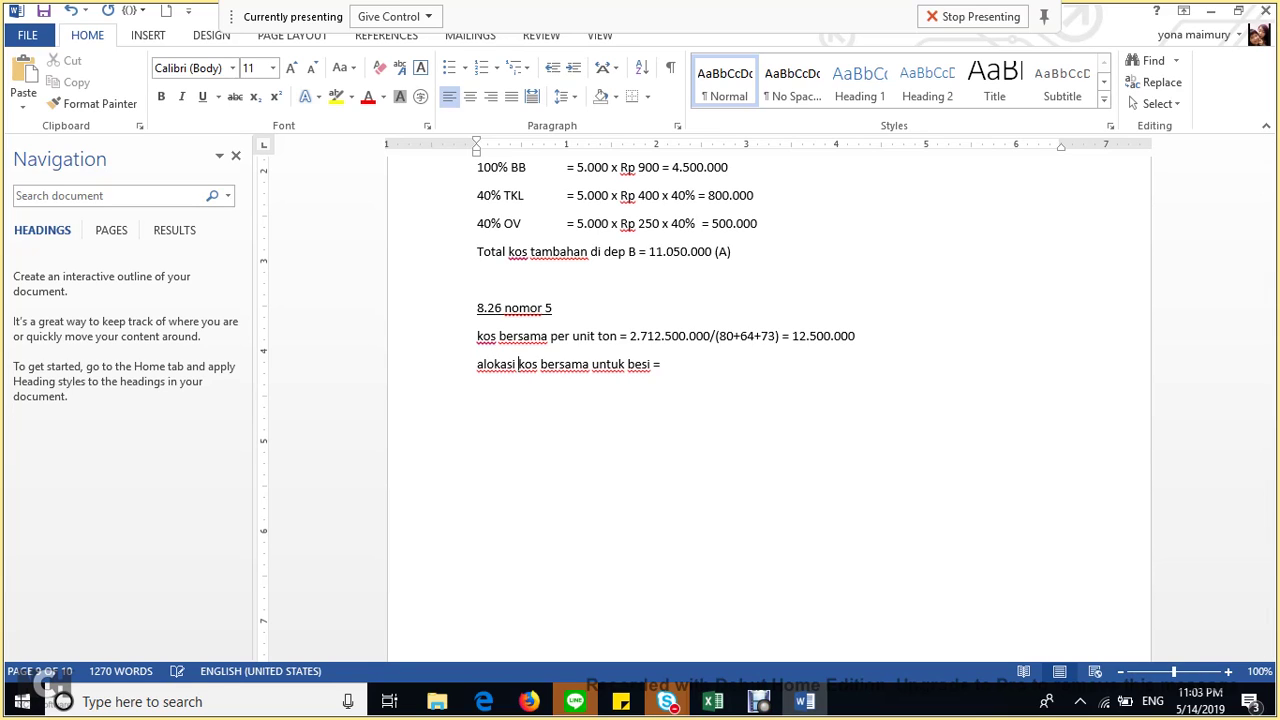
{"action": "left_click", "coordinate": [663, 364]}
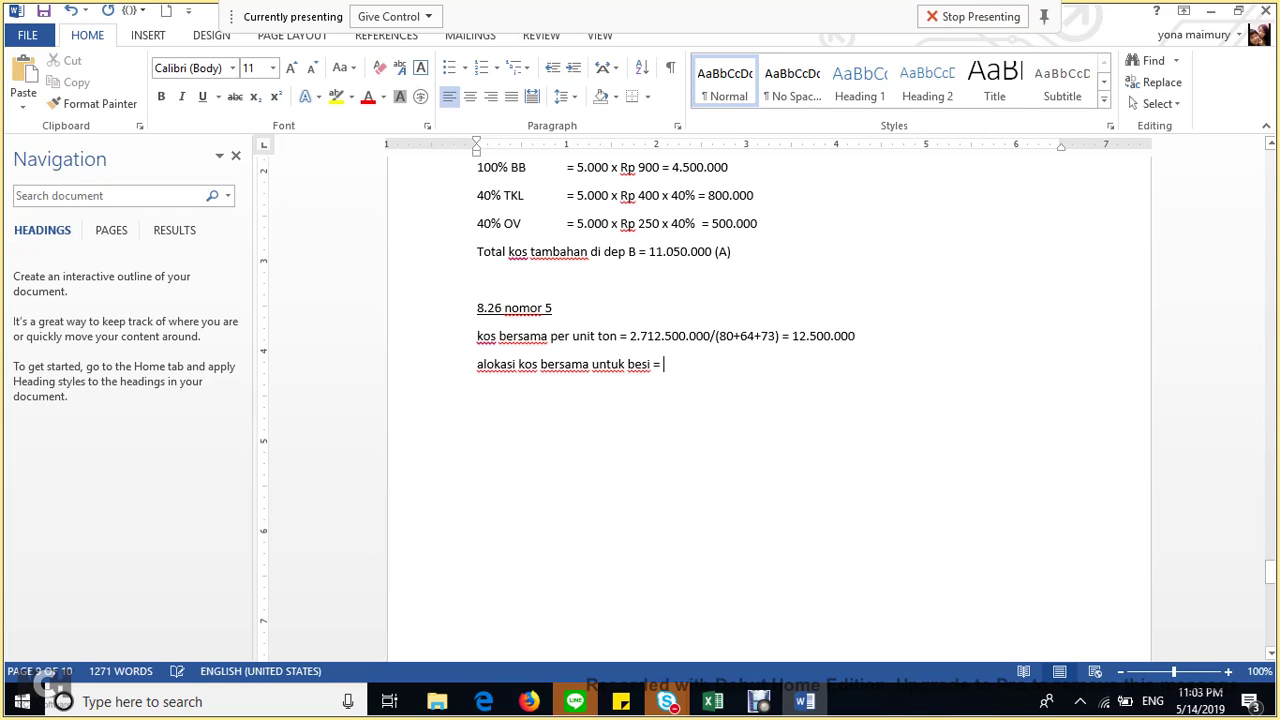
{"action": "type", "text": "Rp 12."}
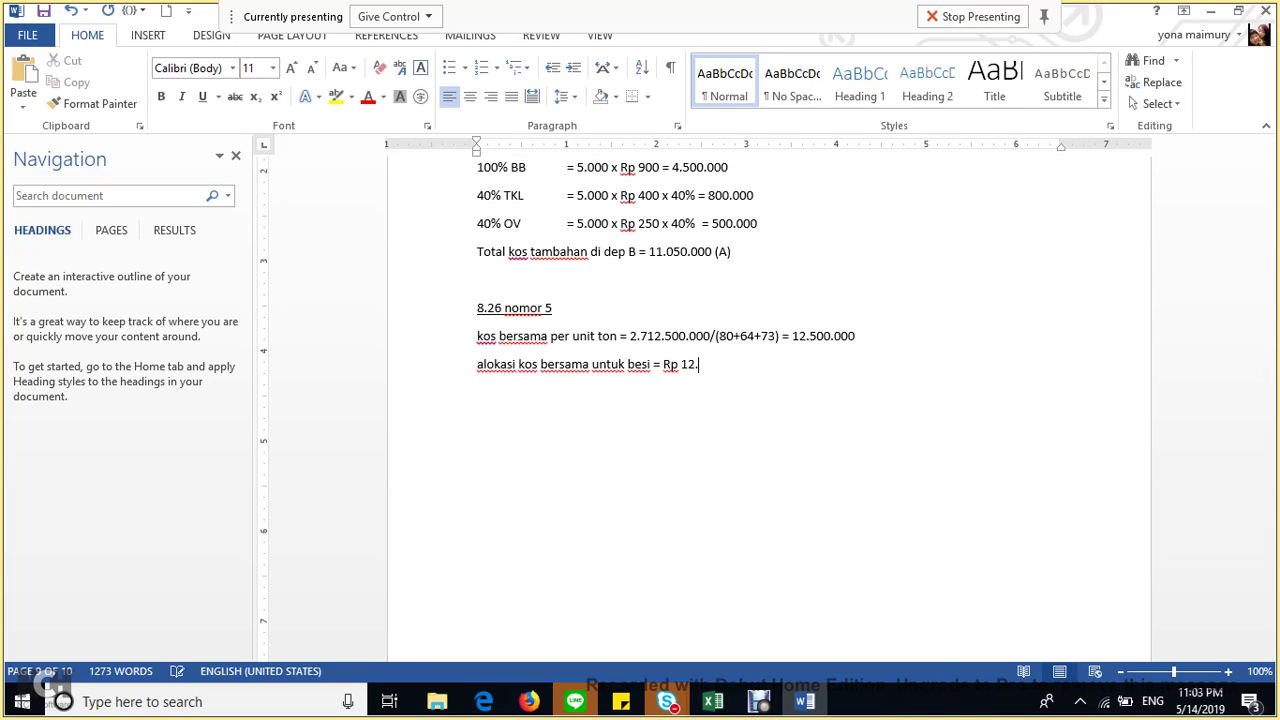
{"action": "type", "text": "500.000 x 80 ton = Rp"}
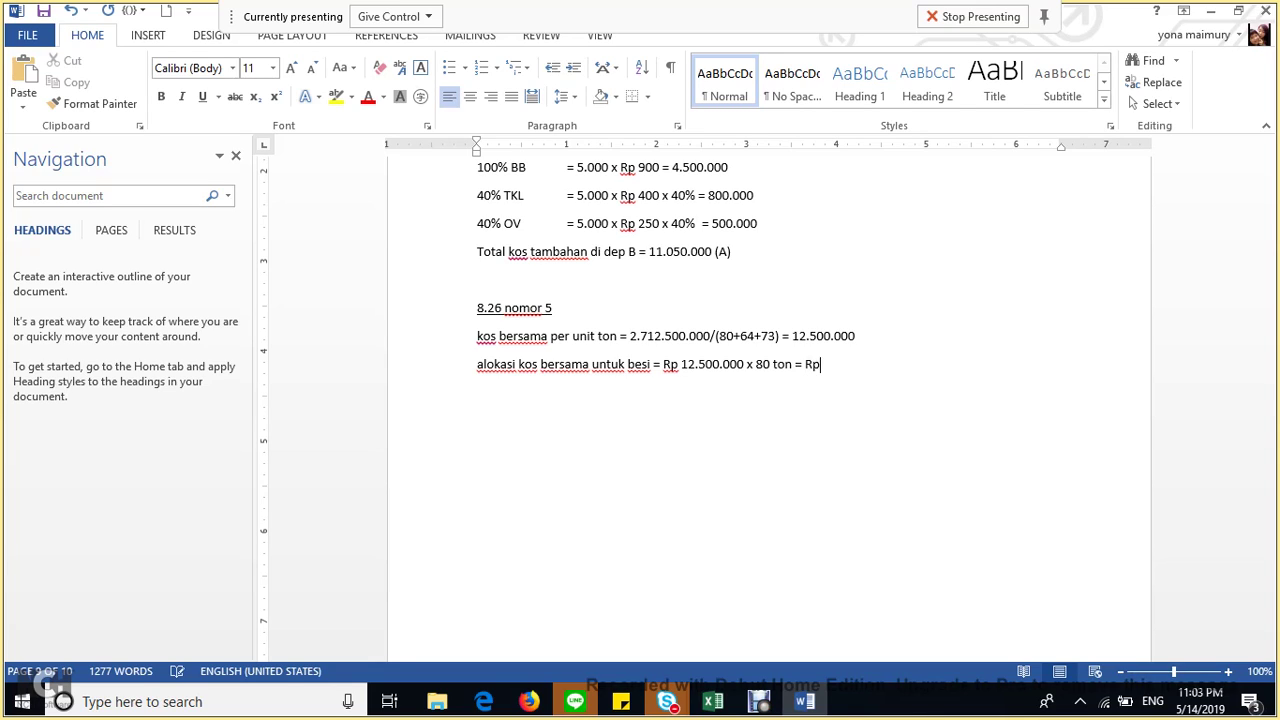
{"action": "type", "text": " 1.000.000."}
{"action": "type", "text": "000 (C)"}
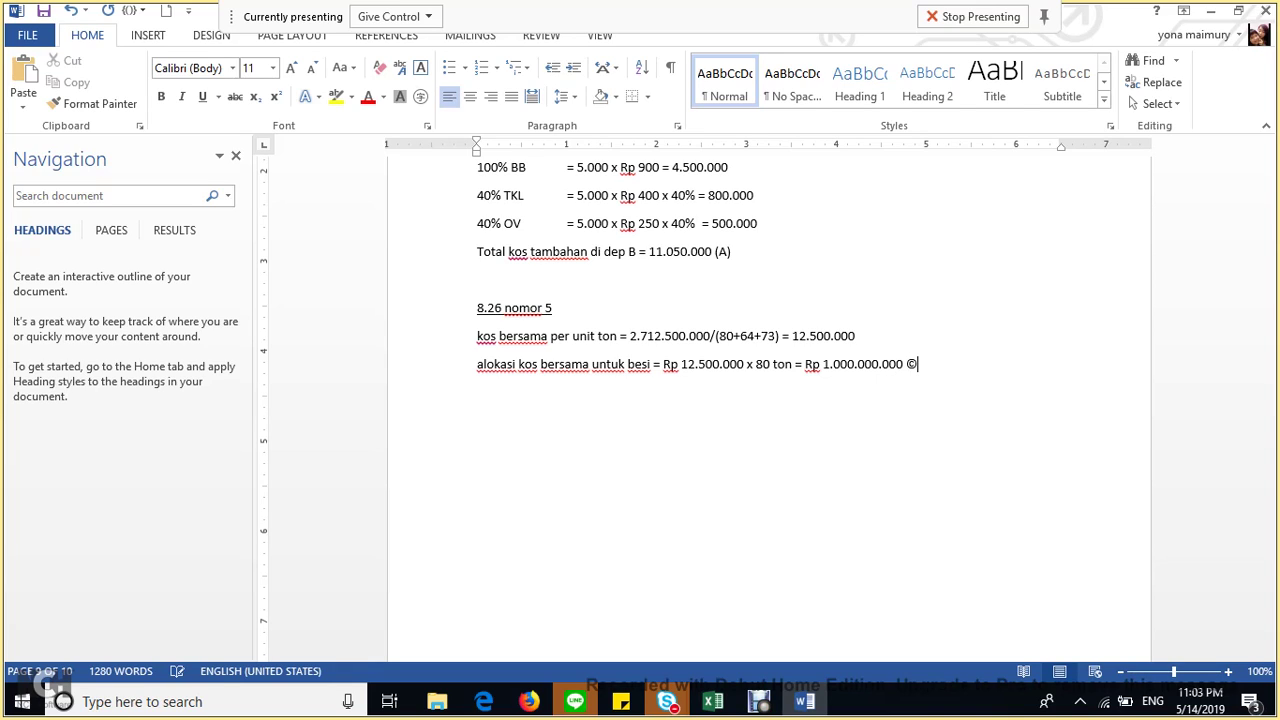
{"action": "key", "text": "ctrl+z"}
Leave a blank line below the besi allocation and write the underlined heading "8.26 nomor 6".
{"action": "key", "text": "Return"}
{"action": "key", "text": "Return"}
{"action": "key", "text": "ctrl+u"}
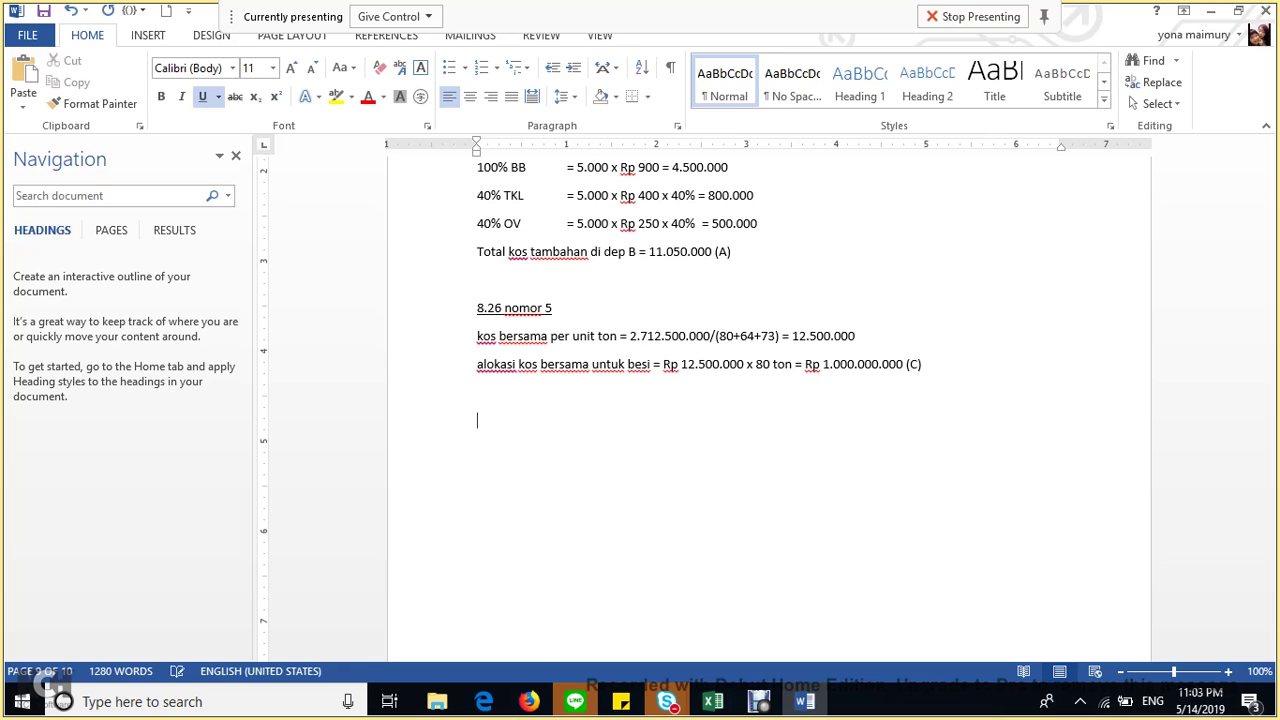
{"action": "type", "text": "8.26 N"}
{"action": "key", "text": "BackSpace"}
{"action": "type", "text": "nomor "}
{"action": "type", "text": "6"}
Write the calculation line "= 12,500 x Rp 40.000 – 10.000.000" under the 8.26 nomor 6 heading.
{"action": "type", "text": "="}
{"action": "type", "text": " 1"}
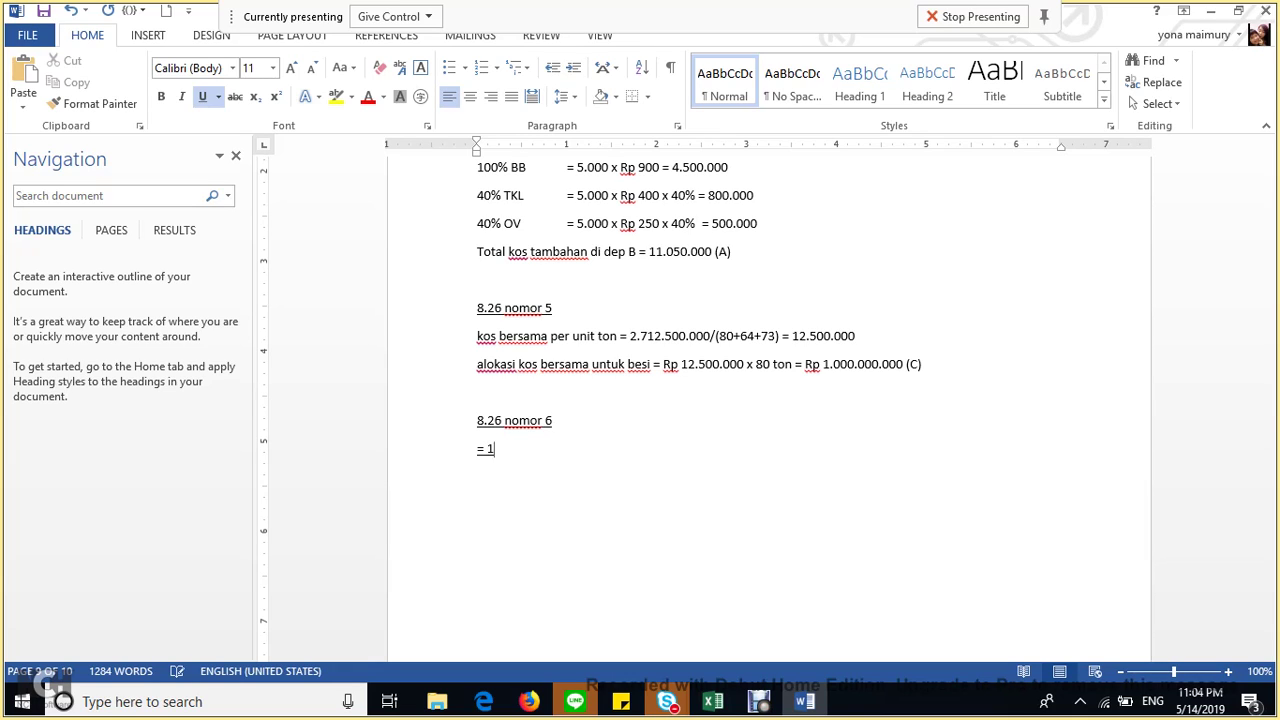
{"action": "type", "text": "2,500 x 4.000"}
{"action": "key", "text": "BackSpace"}
{"action": "key", "text": "BackSpace"}
{"action": "key", "text": "BackSpace"}
{"action": "key", "text": "BackSpace"}
{"action": "key", "text": "BackSpace"}
{"action": "key", "text": "BackSpace"}
{"action": "type", "text": "Rp 40.000 - 1"}
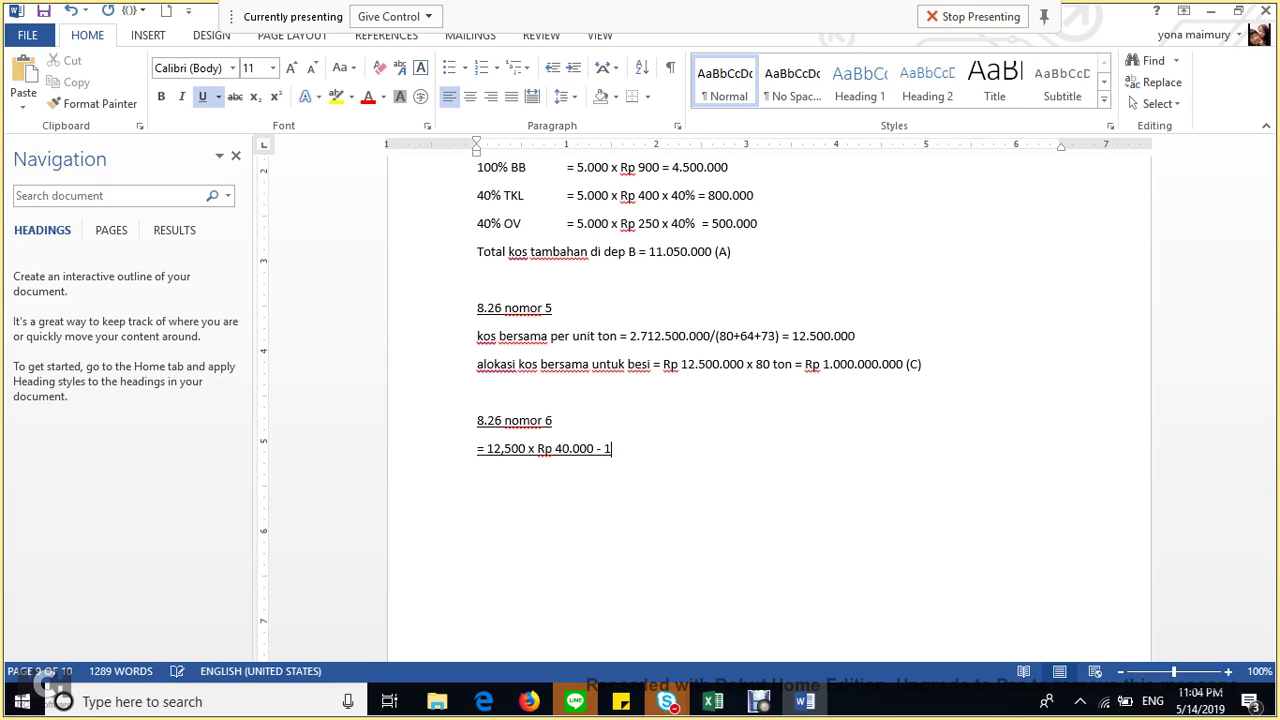
{"action": "type", "text": "0.000.000"}
Write the result line "= Rp 40.000.000" and remove the underline from both lines of the nomor 6 answer.
{"action": "key", "text": "Return"}
{"action": "type", "text": "= Rp 40.000.000"}
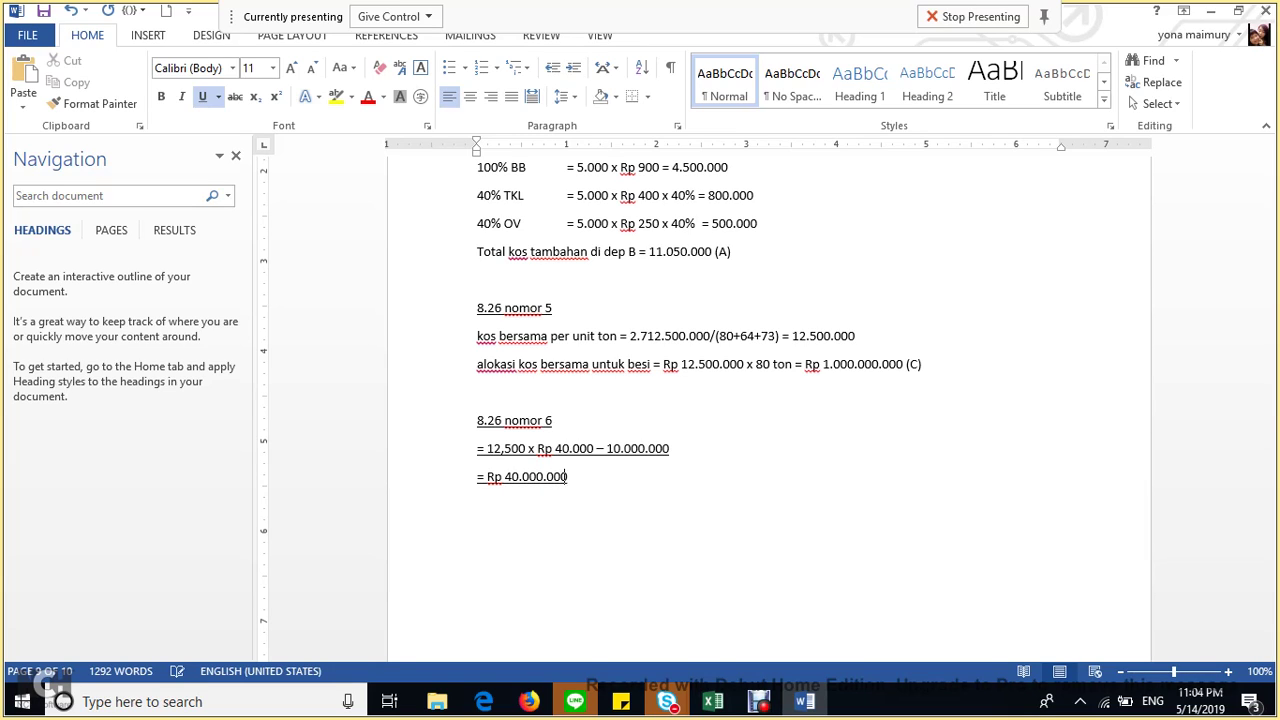
{"action": "key", "text": "Return"}
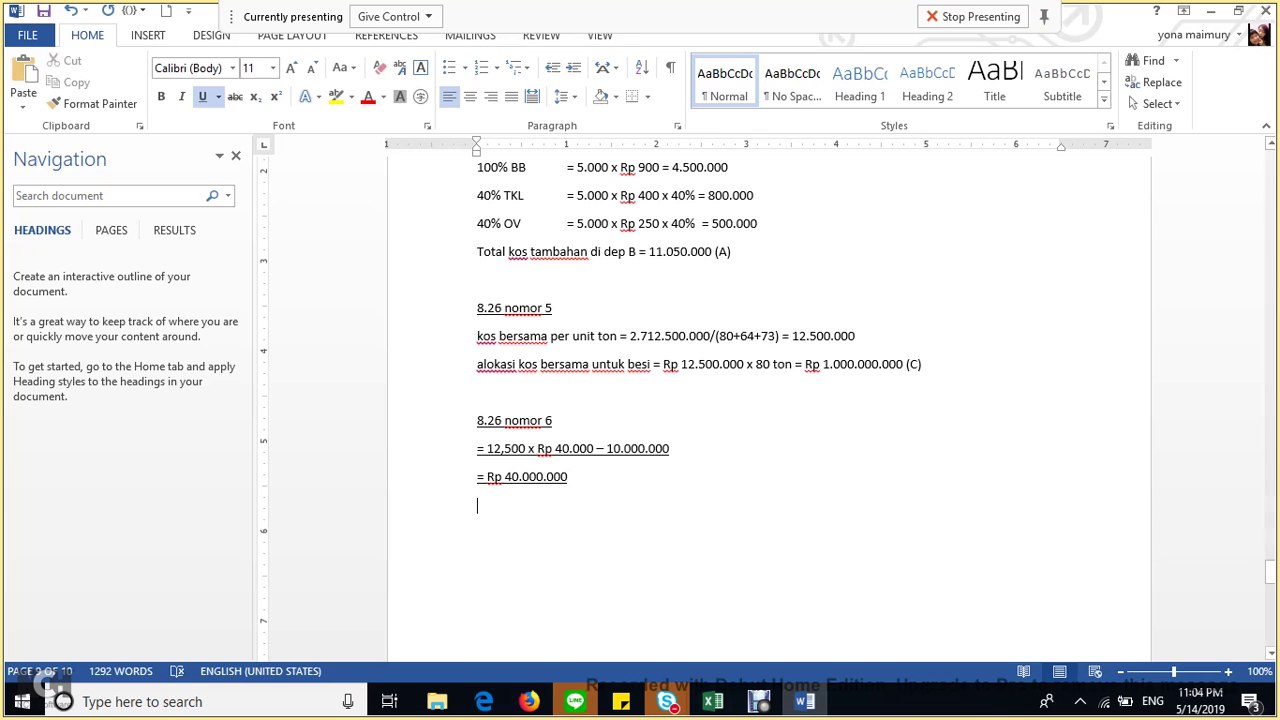
{"action": "left_click_drag", "start_coordinate": [570, 478], "coordinate": [477, 448]}
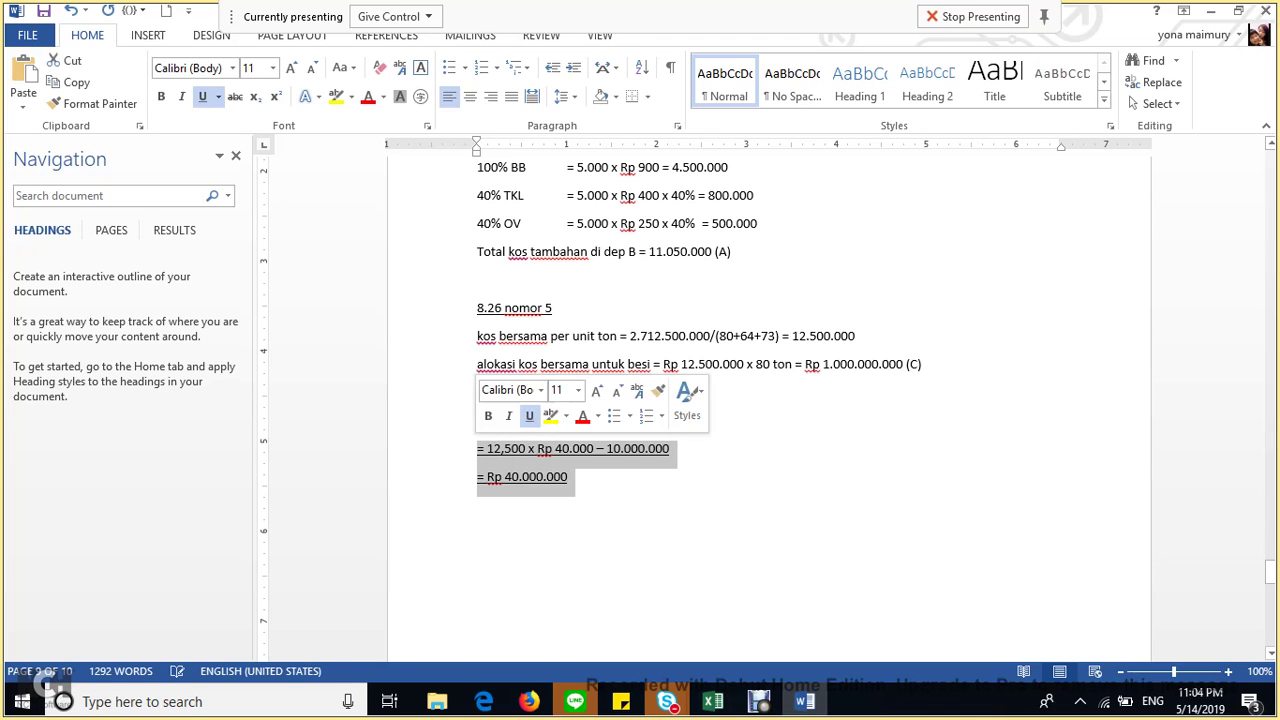
Leave a blank line below the nomor 6 answer and write the underlined heading "8.26 nomor 7".
{"action": "left_click", "coordinate": [477, 519]}
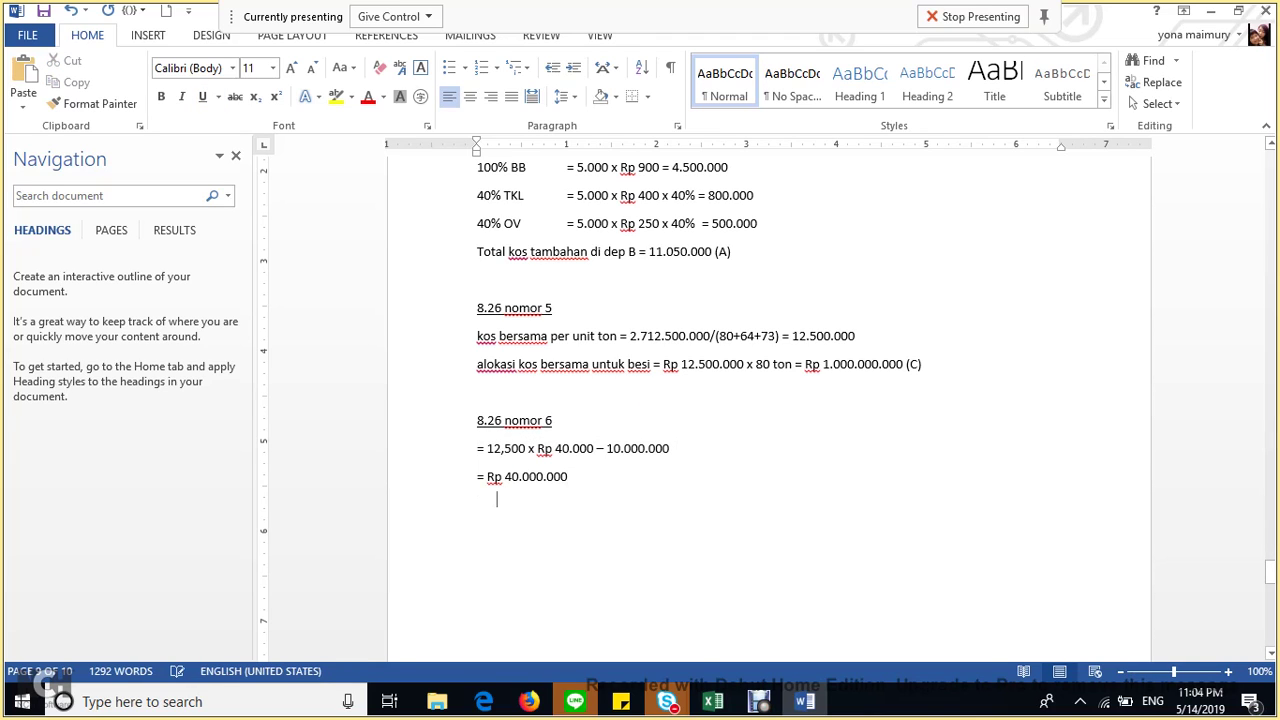
{"action": "type", "text": "8."}
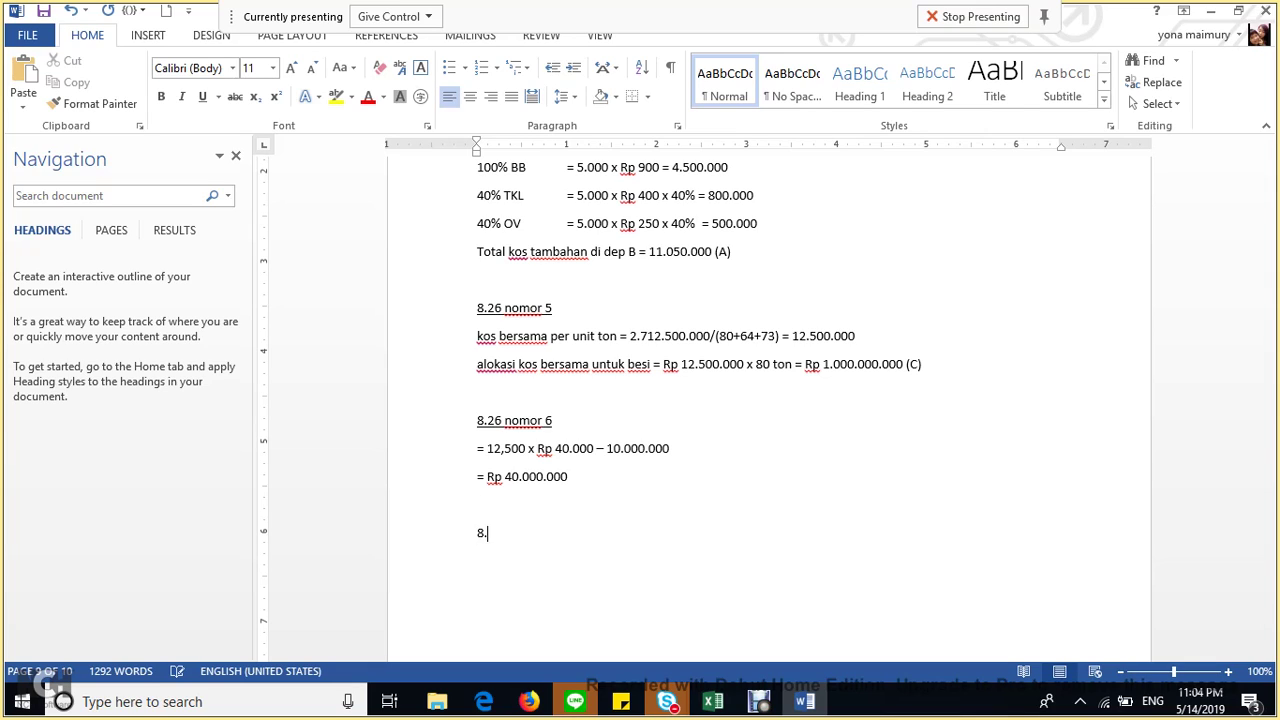
{"action": "type", "text": "26 nomor 7"}
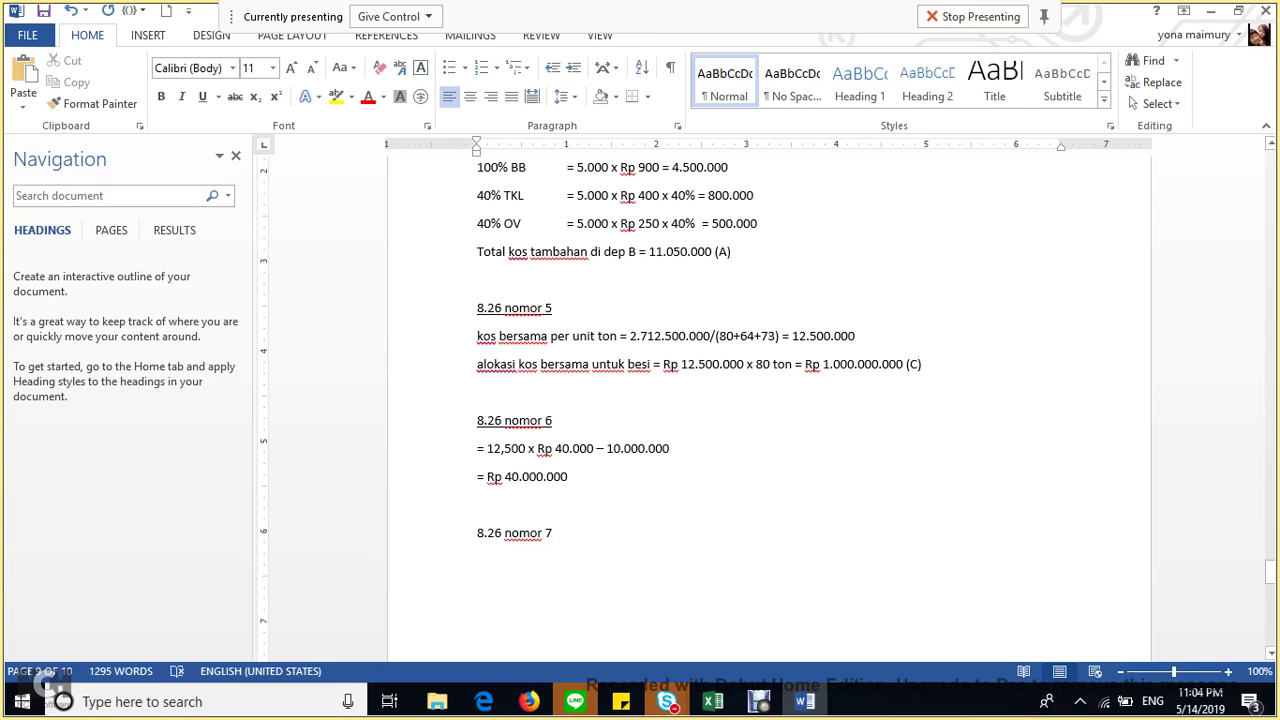
{"action": "key", "text": "shift+Home"}
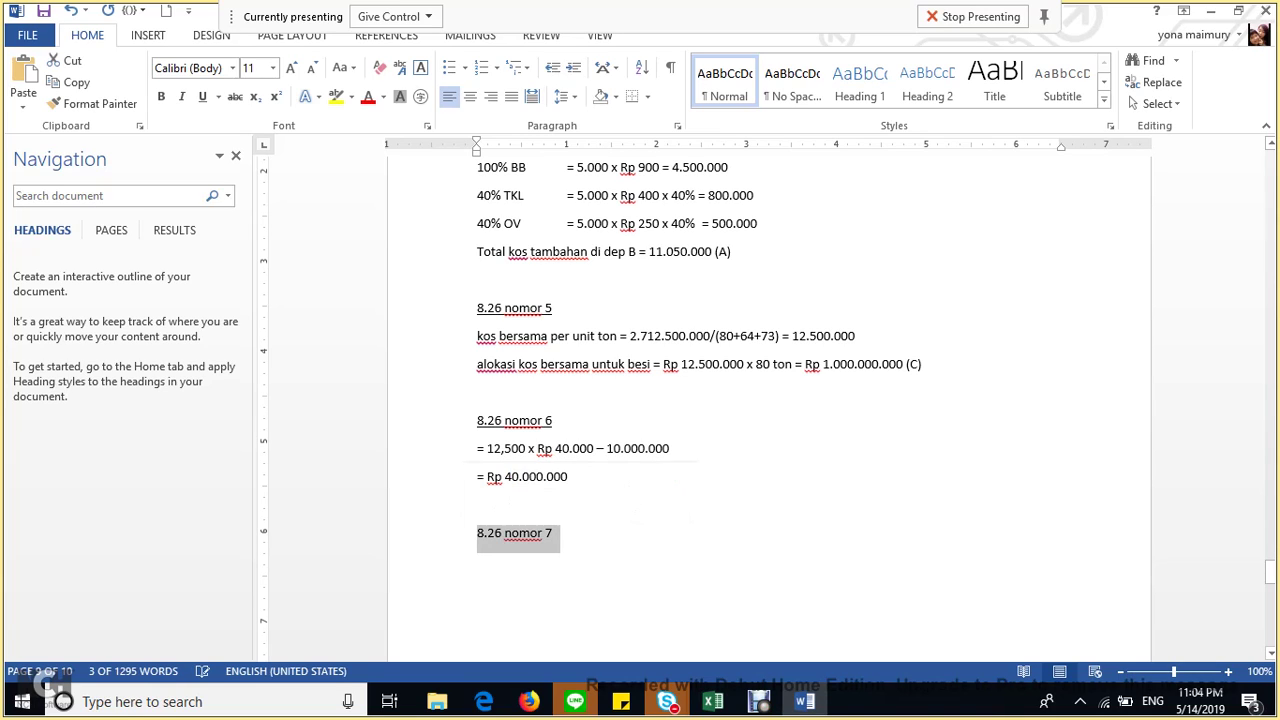
{"action": "key", "text": "ctrl+u"}
{"action": "key", "text": "End"}
{"action": "key", "text": "Return"}
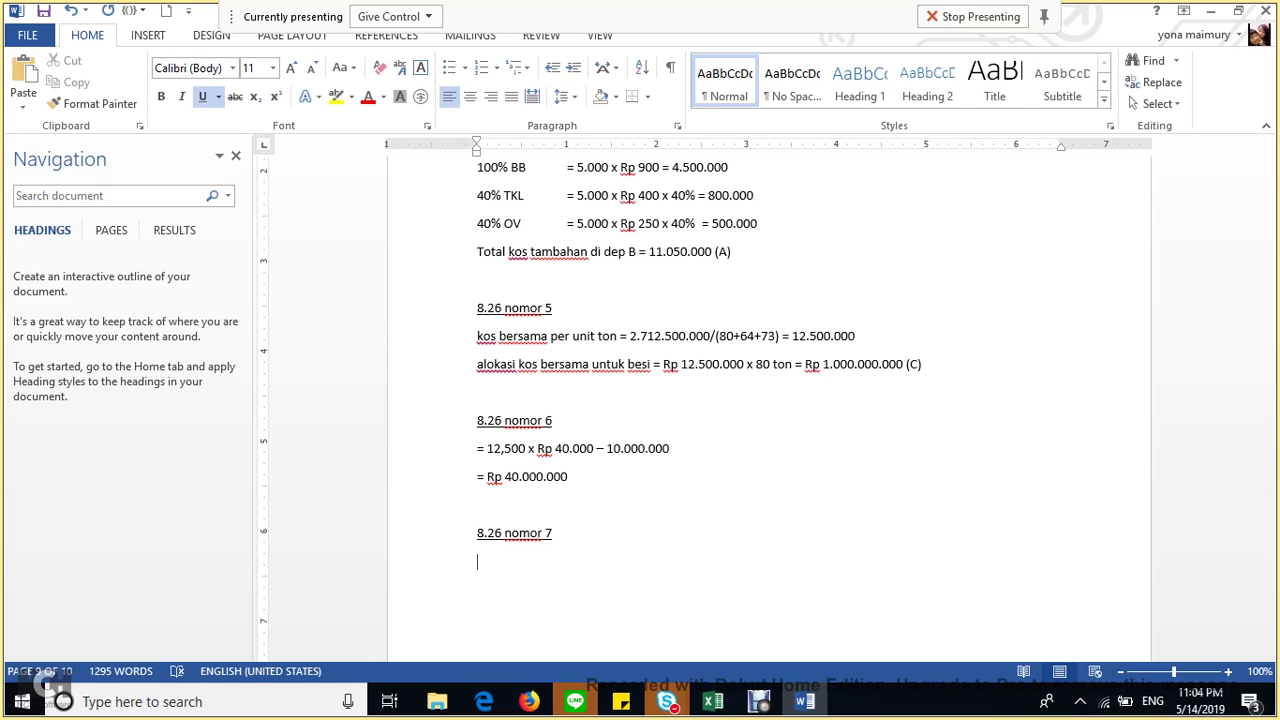
Write "40.000.000/(125.000.000-30.000.000) x 23.750.000 = Rp 10.000.000" under the 8.26 nomor 7 heading and remove the line's underline.
{"action": "type", "text": "40.000.0.../(125."}
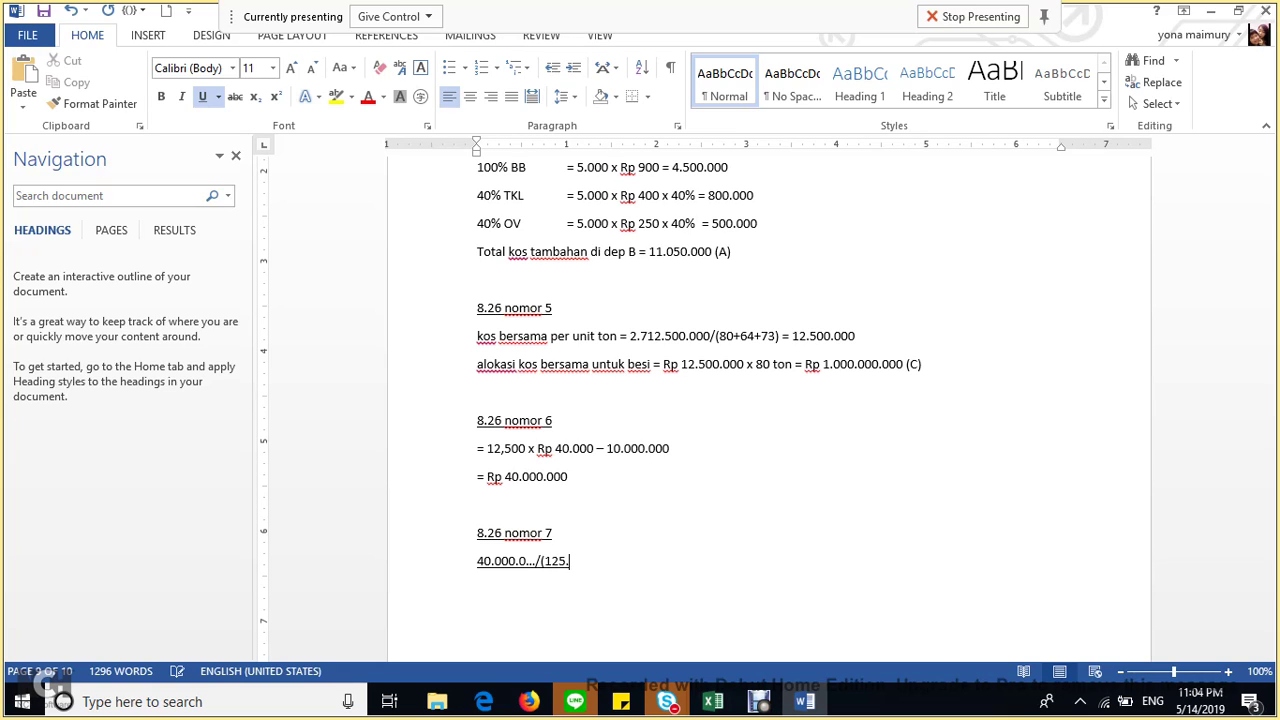
{"action": "type", "text": "000.000-30.000."}
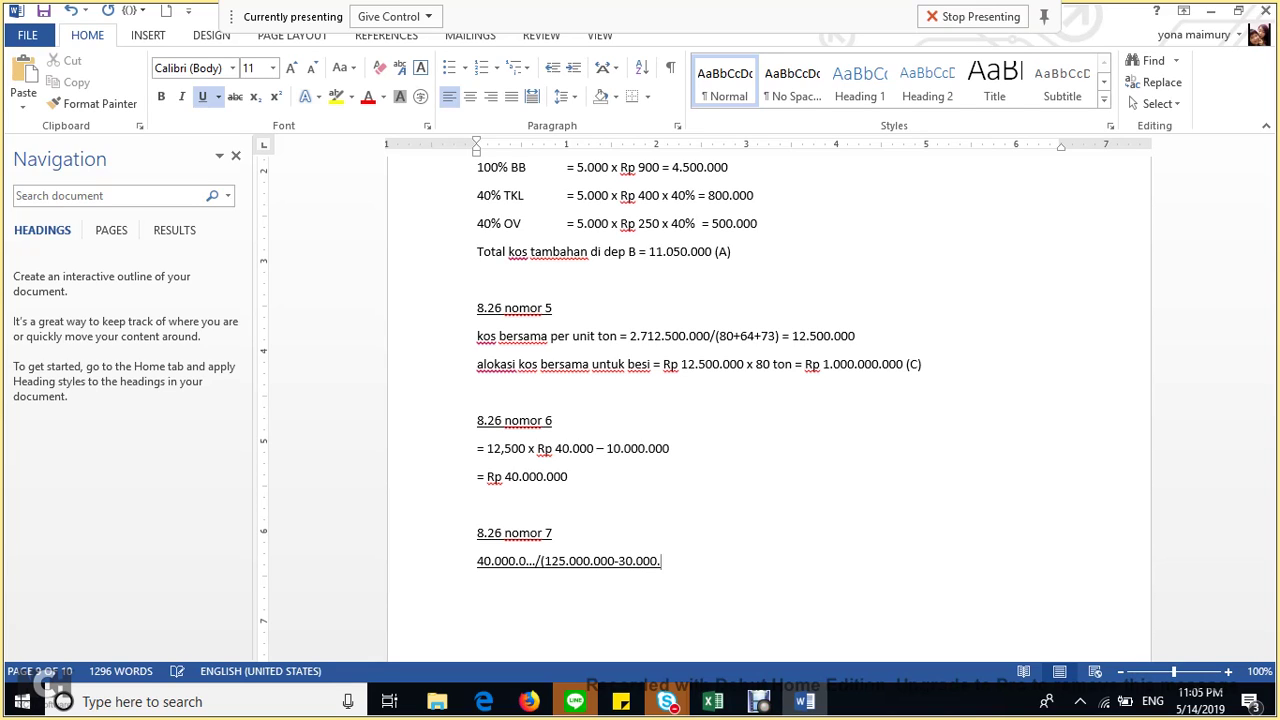
{"action": "type", "text": "000) x"}
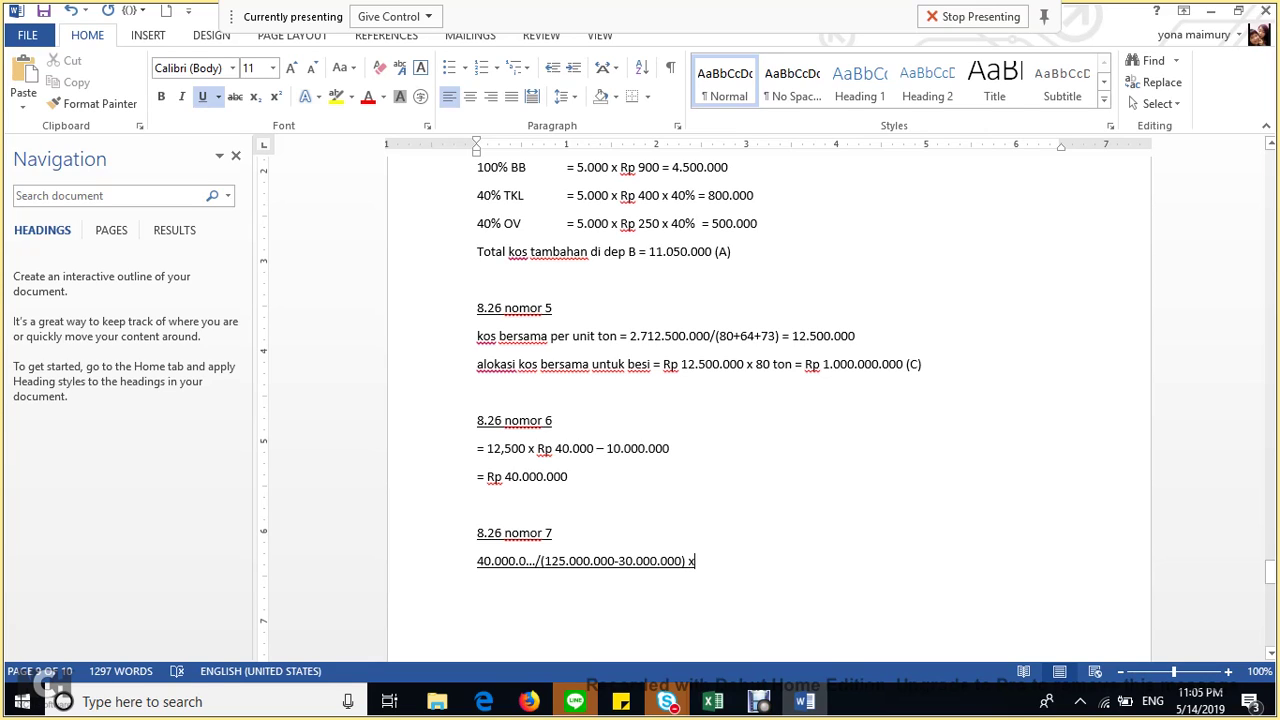
{"action": "key", "text": "BackSpace"}
{"action": "type", "text": "="}
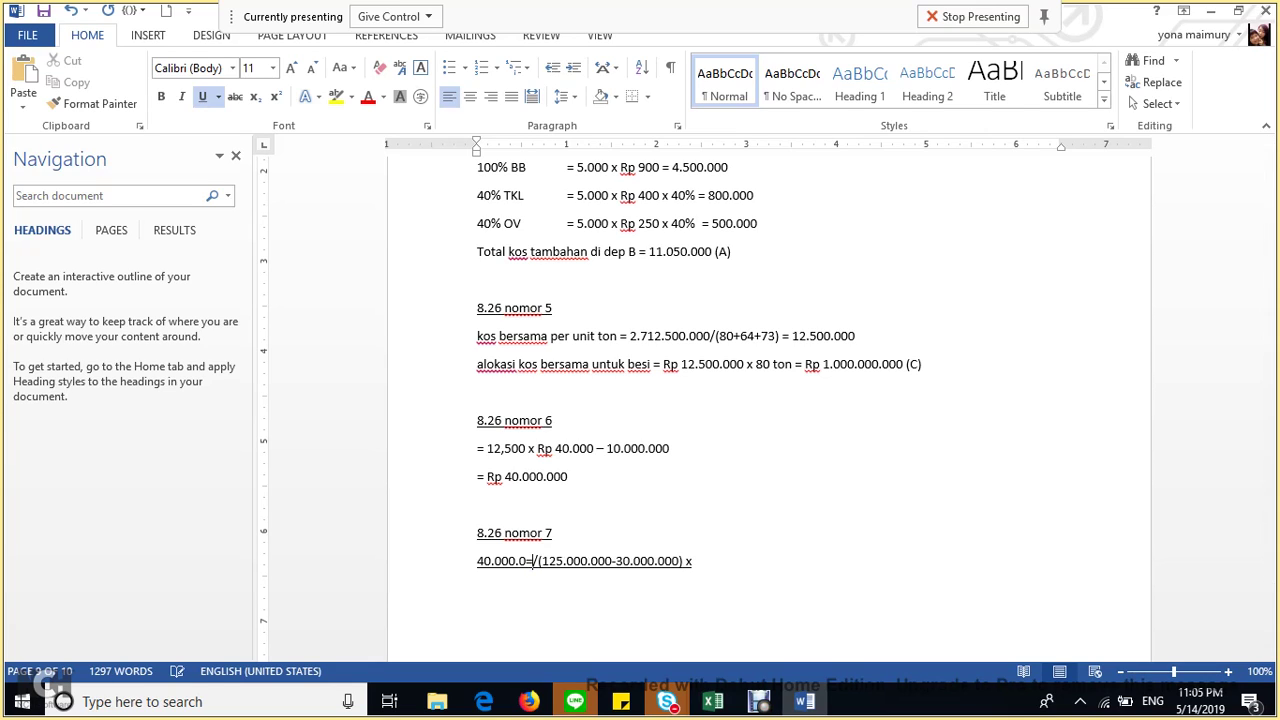
{"action": "key", "text": "BackSpace"}
{"action": "type", "text": "00)"}
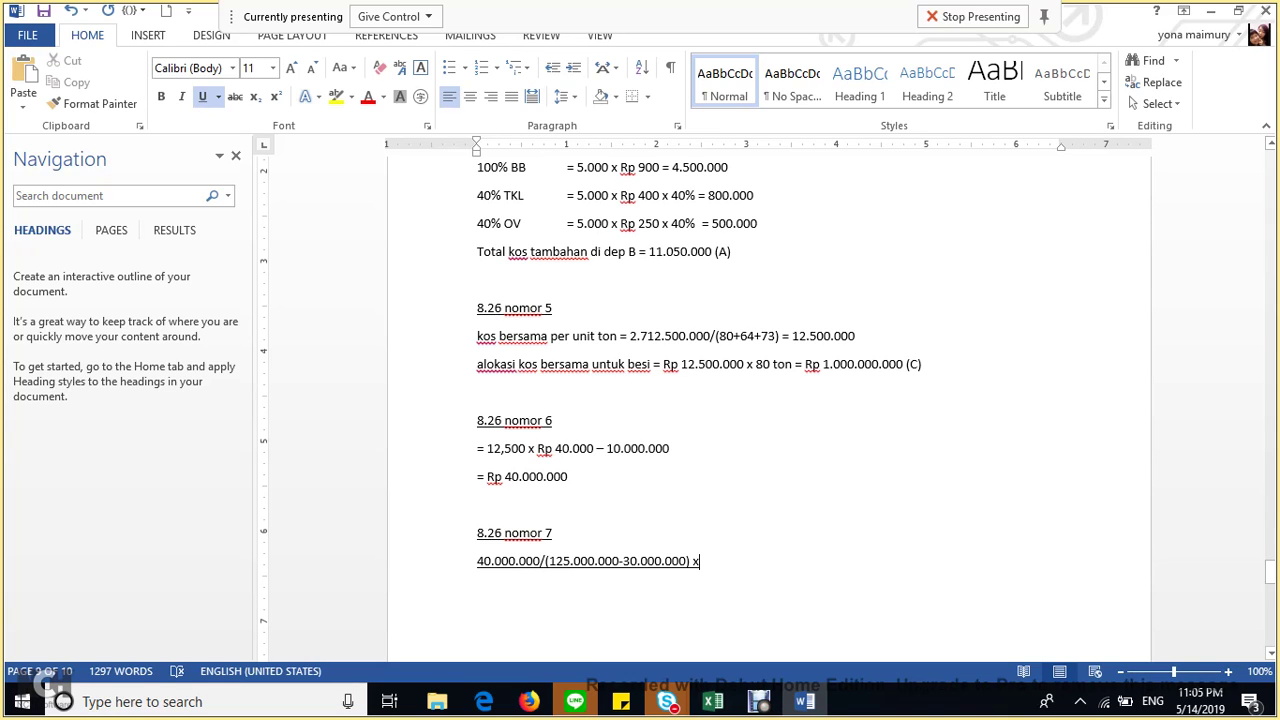
{"action": "type", "text": " x "}
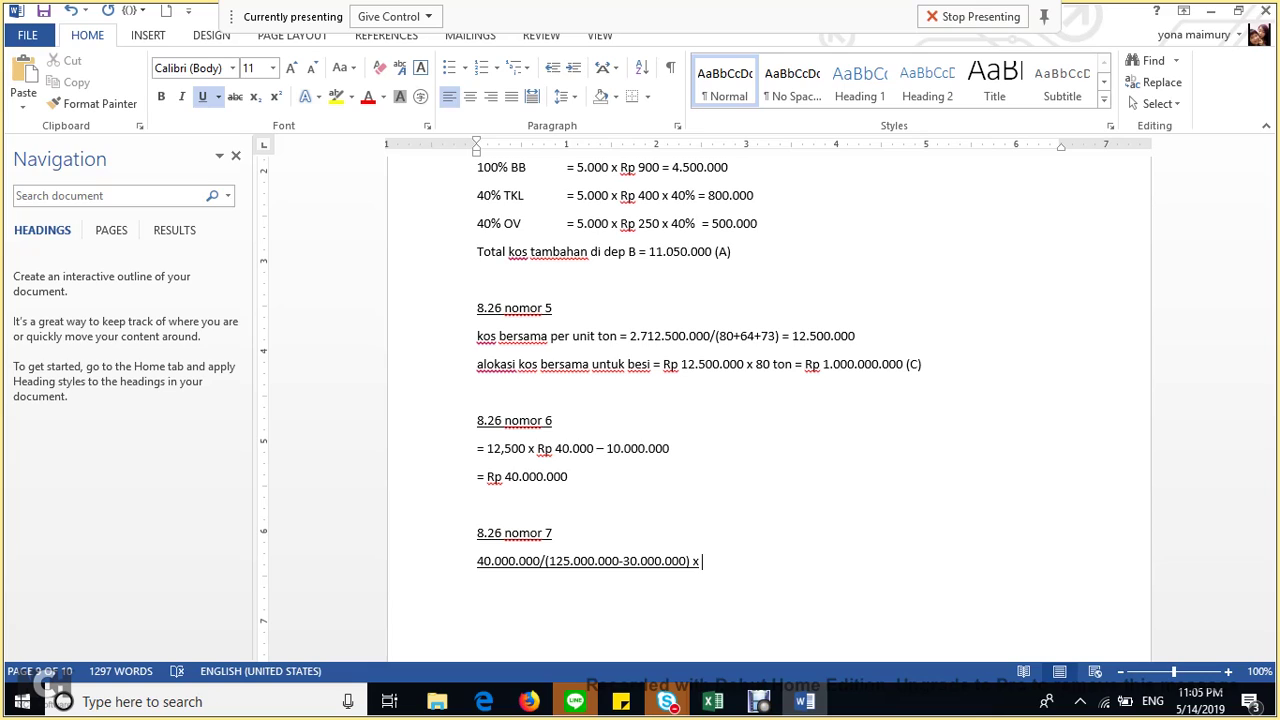
{"action": "type", "text": "23.750.000 = Rp 10.0"}
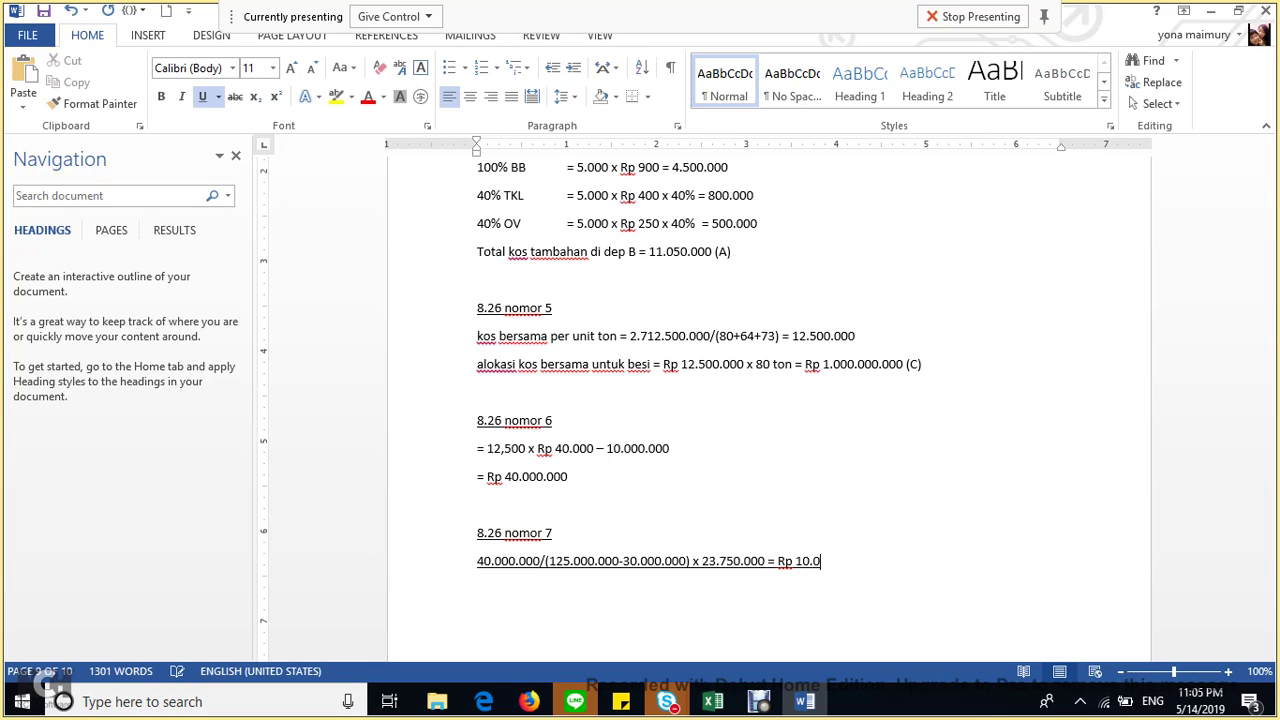
{"action": "type", "text": "00.000"}
{"action": "key", "text": "Return"}
{"action": "left_click_drag", "start_coordinate": [859, 561], "coordinate": [543, 566]}
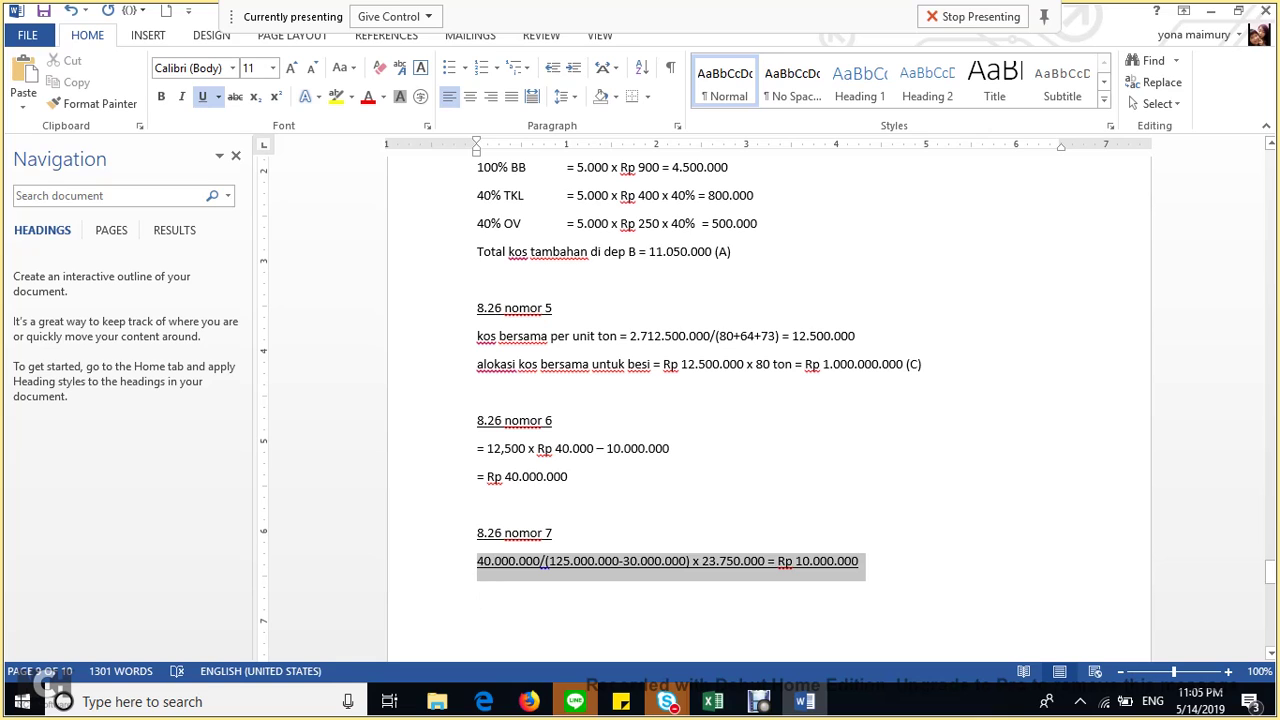
{"action": "scroll", "coordinate": [768, 400], "scroll_direction": "down", "scroll_amount": 4}
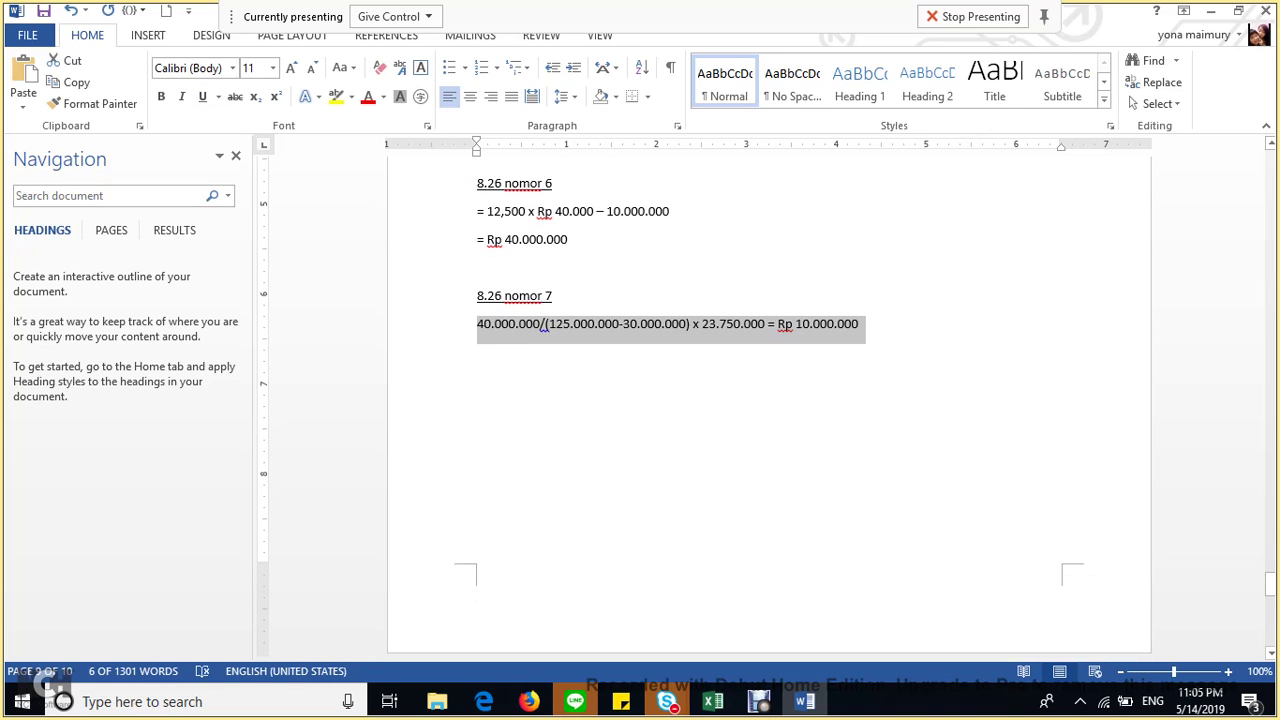
Leave a blank line and add the underlined heading "8.26 nomor 8" by copying the "8.26 nomor" text from the previous heading.
{"action": "left_click", "coordinate": [478, 351]}
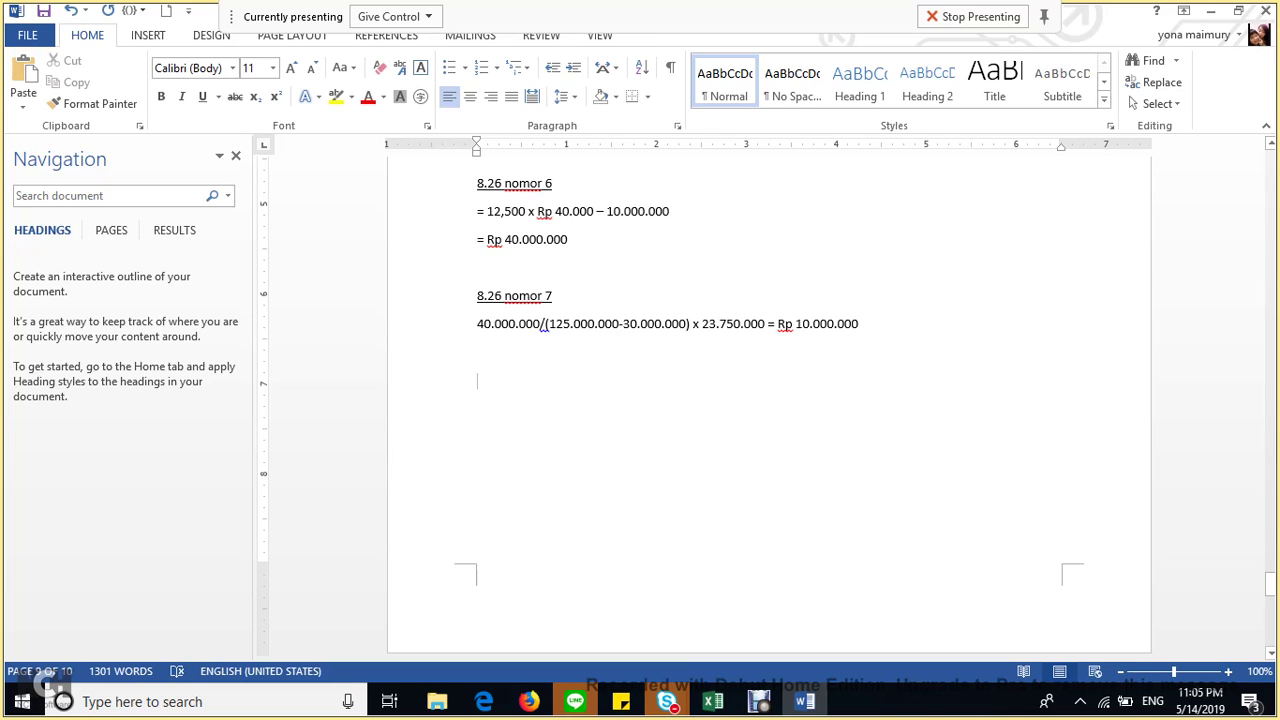
{"action": "left_click_drag", "start_coordinate": [545, 297], "coordinate": [477, 297]}
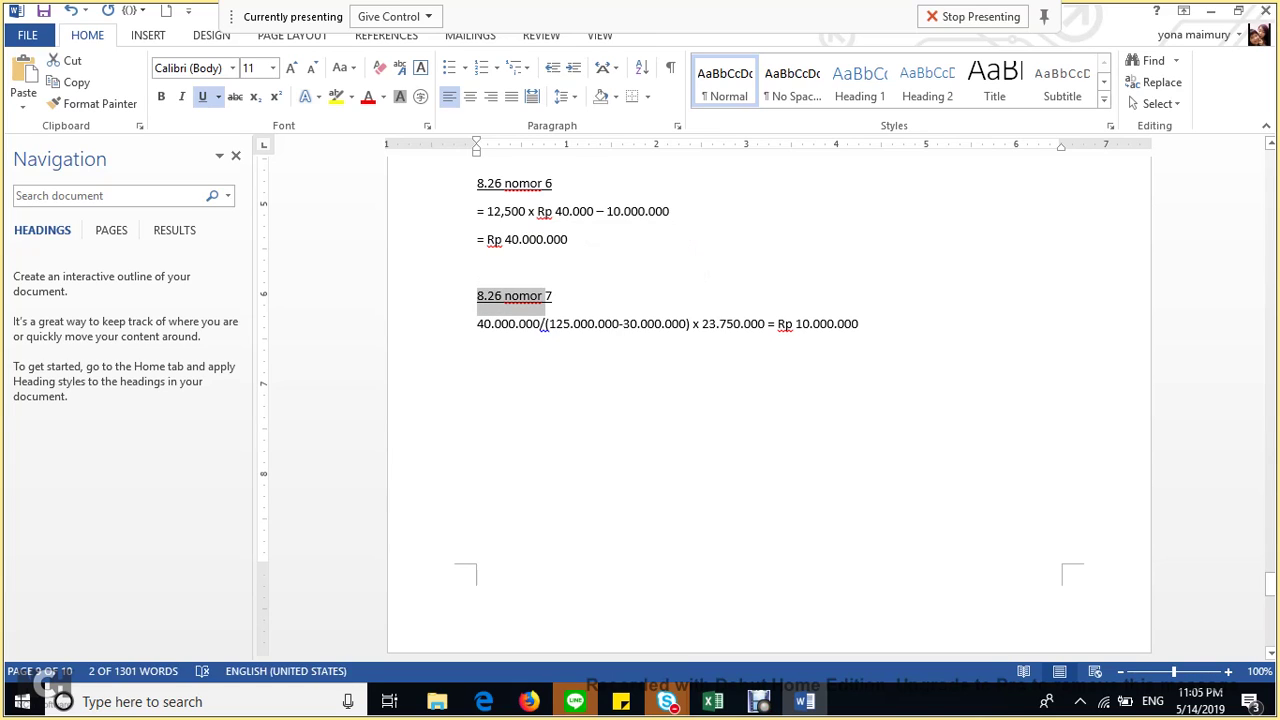
{"action": "key", "text": "ctrl+c"}
{"action": "left_click", "coordinate": [477, 380]}
{"action": "key", "text": "ctrl+v"}
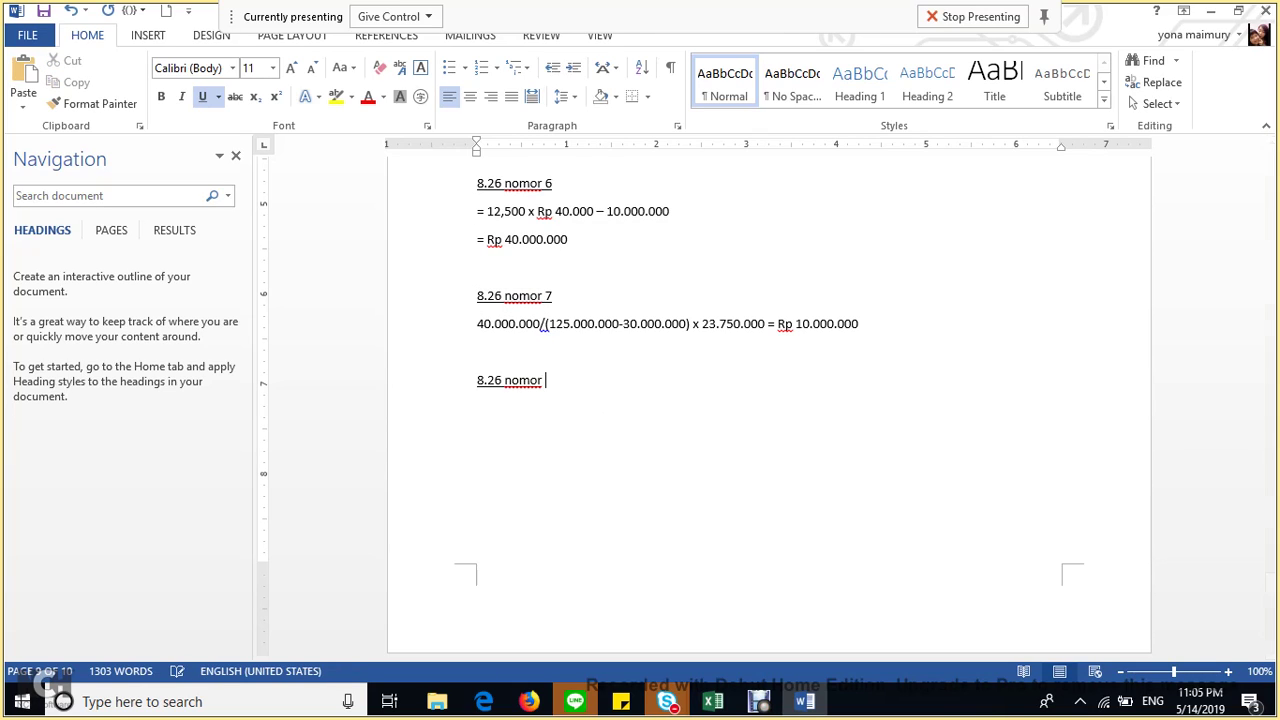
{"action": "type", "text": "8"}
Write "Rp 10.000.000. + 10.000.000" and the result line "= 20.000.000" without underline below the 8.26 nomor 8 heading.
{"action": "key", "text": "ctrl+u"}
{"action": "type", "text": "Rp 10"}
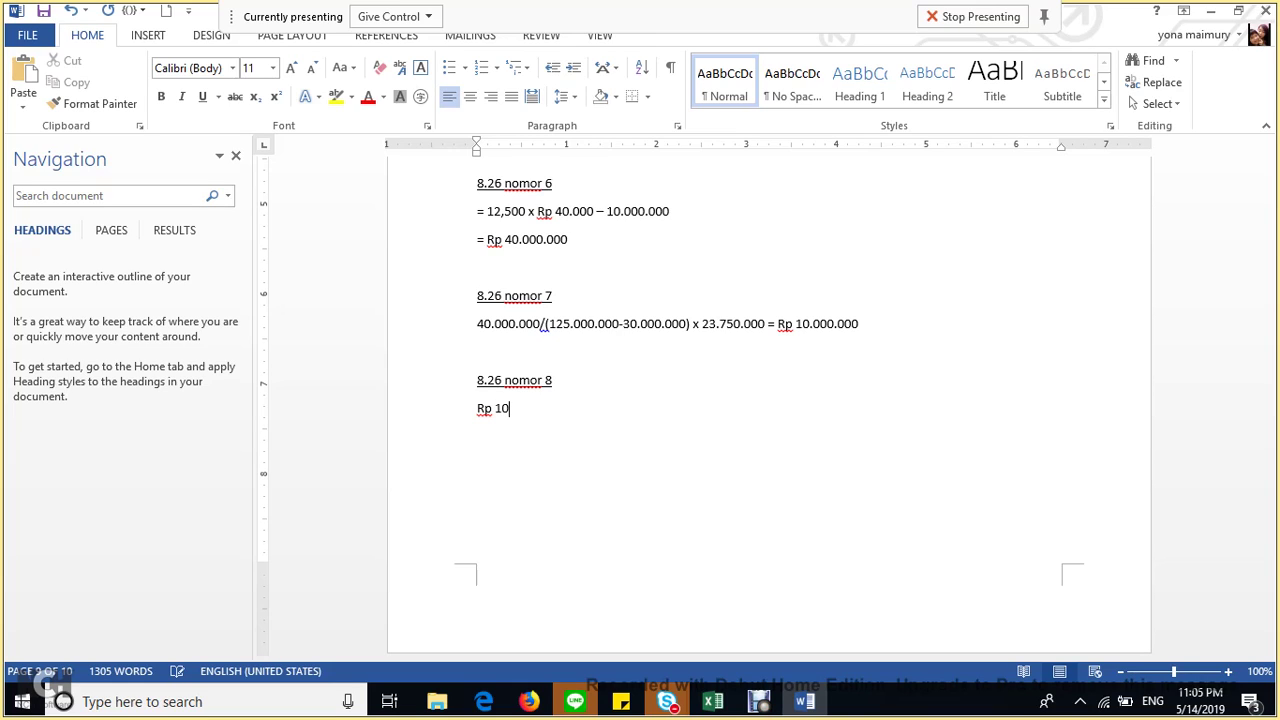
{"action": "type", "text": ".000.000"}
{"action": "type", "text": ".000"}
{"action": "key", "text": "BackSpace"}
{"action": "key", "text": "BackSpace"}
{"action": "key", "text": "BackSpace"}
{"action": "key", "text": "BackSpace"}
{"action": "type", "text": ". + 10.000.000 "}
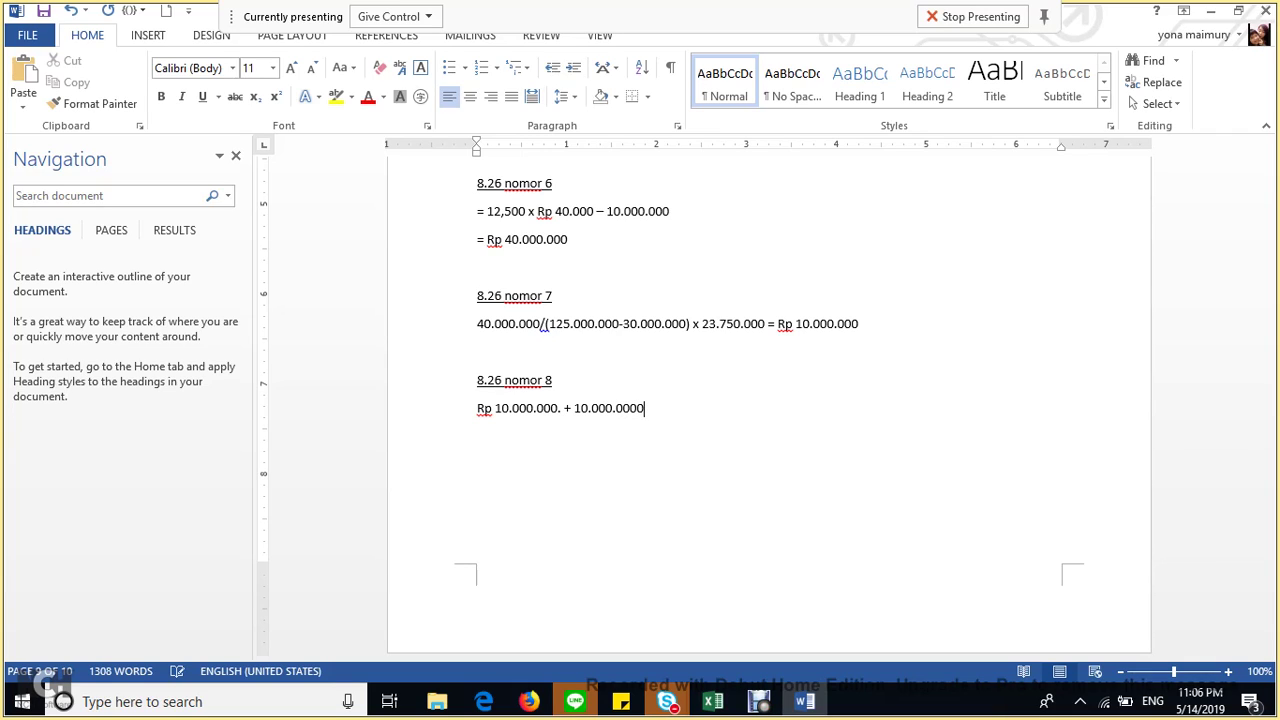
{"action": "type", "text": "= 20.000."}
{"action": "type", "text": "000"}
{"action": "key", "text": "BackSpace"}
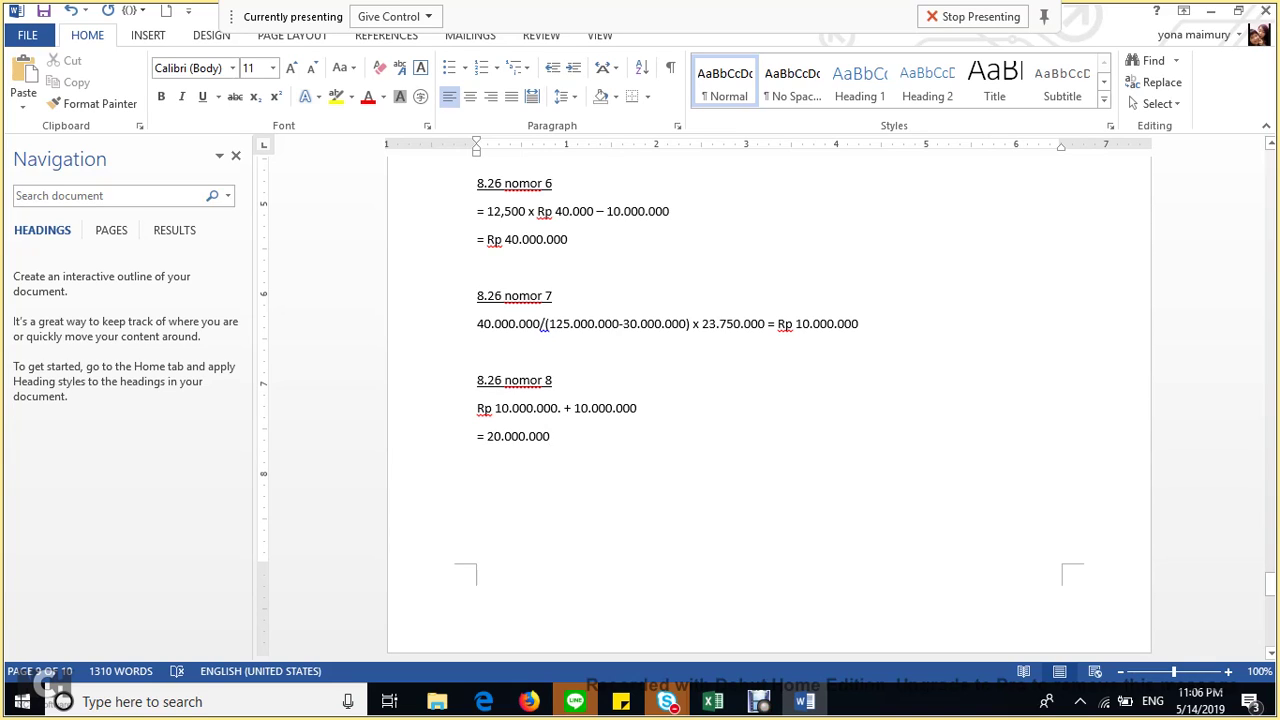
Add the underlined heading "8.26 nomor 9" below the nomor 8 answer by copying the previous heading and changing its number.
{"action": "key", "text": "Return"}
{"action": "left_click_drag", "start_coordinate": [551, 380], "coordinate": [477, 380]}
{"action": "key", "text": "ctrl+c"}
{"action": "left_click", "coordinate": [477, 464]}
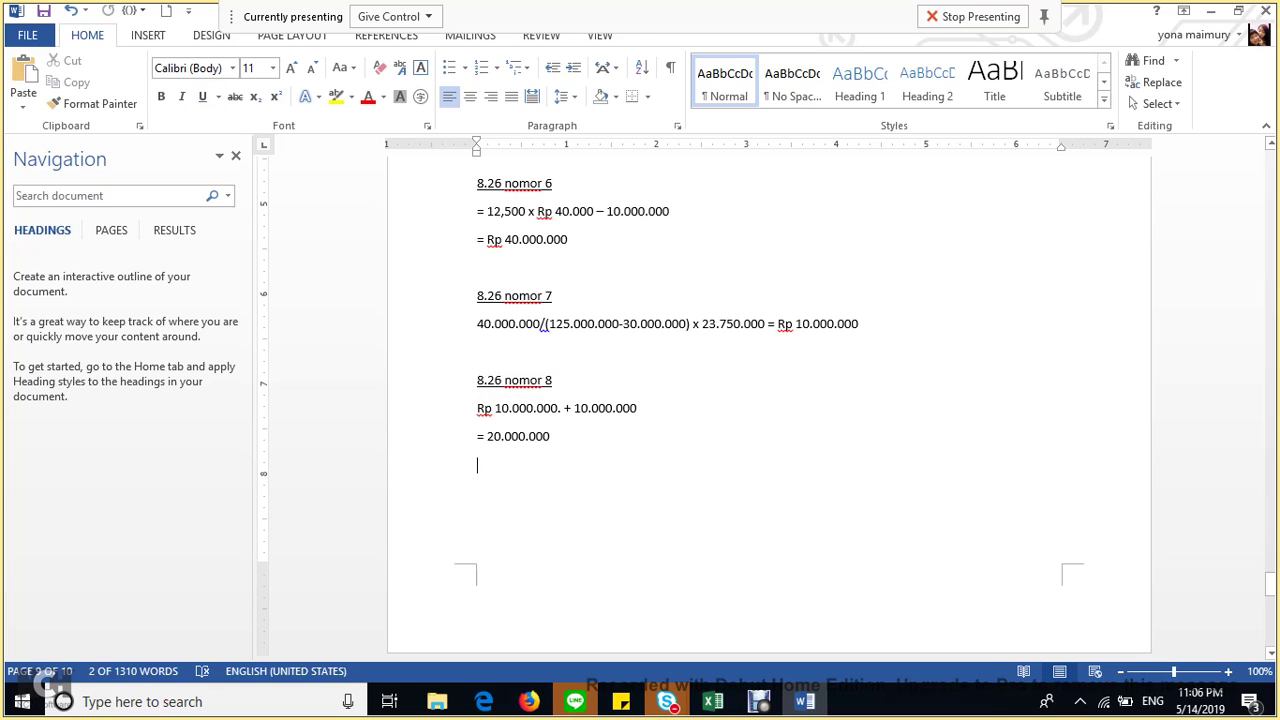
{"action": "key", "text": "ctrl+v"}
{"action": "key", "text": "BackSpace"}
{"action": "type", "text": "9"}
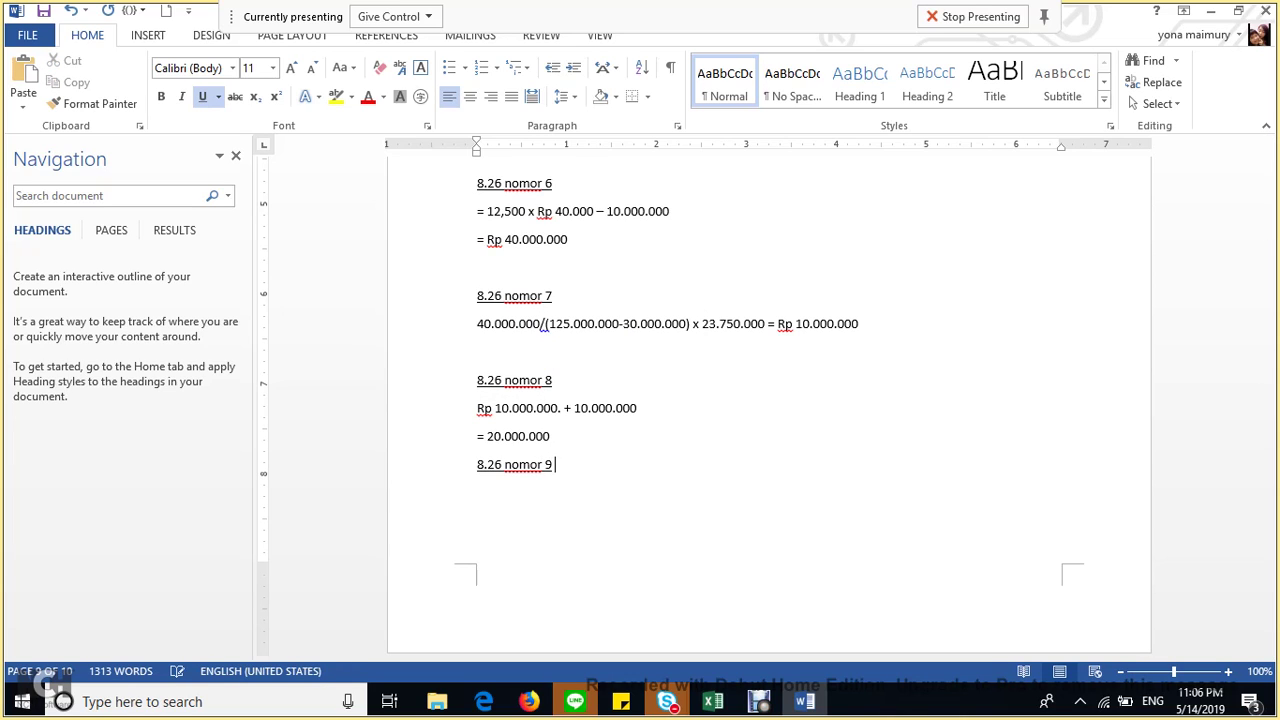
Write "Rp 2.200 x 12.500 unit – Rp 20.000.000" under the 8.26 nomor 9 heading and remove the line's underline.
{"action": "key", "text": "Return"}
{"action": "type", "text": "Rp 2.200 x 12.500 u"}
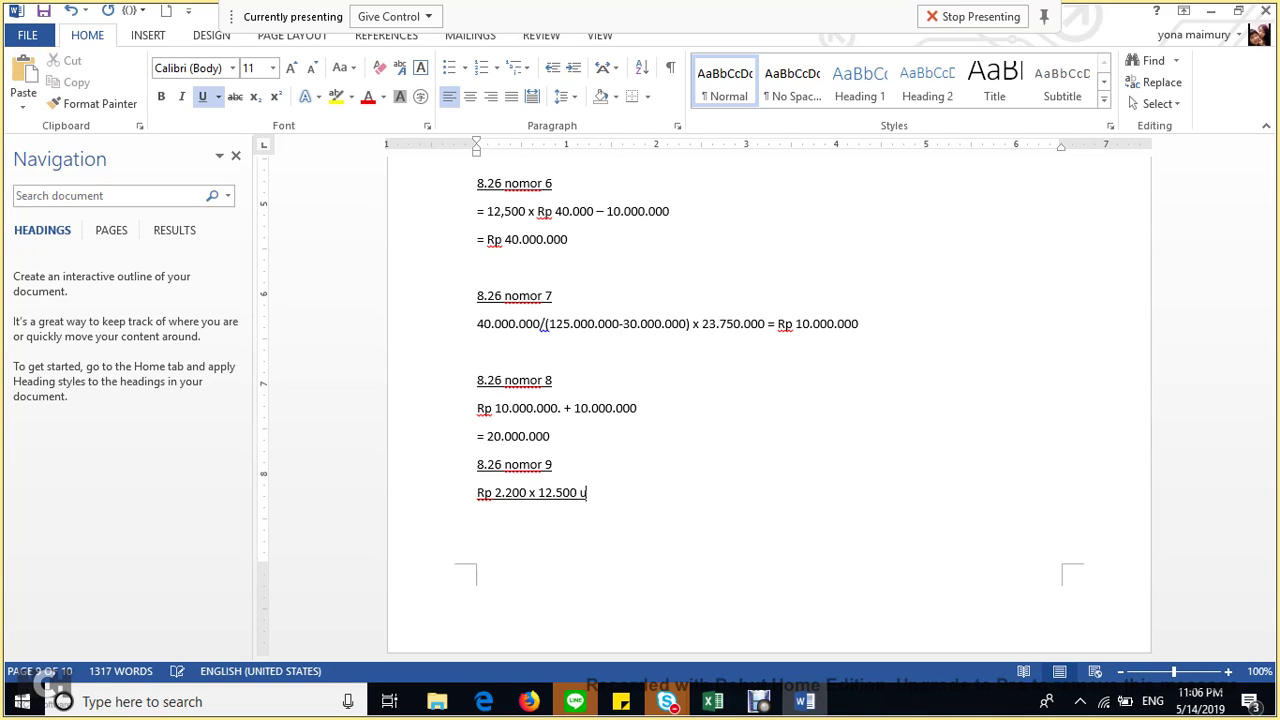
{"action": "type", "text": "nit - 20.000.000"}
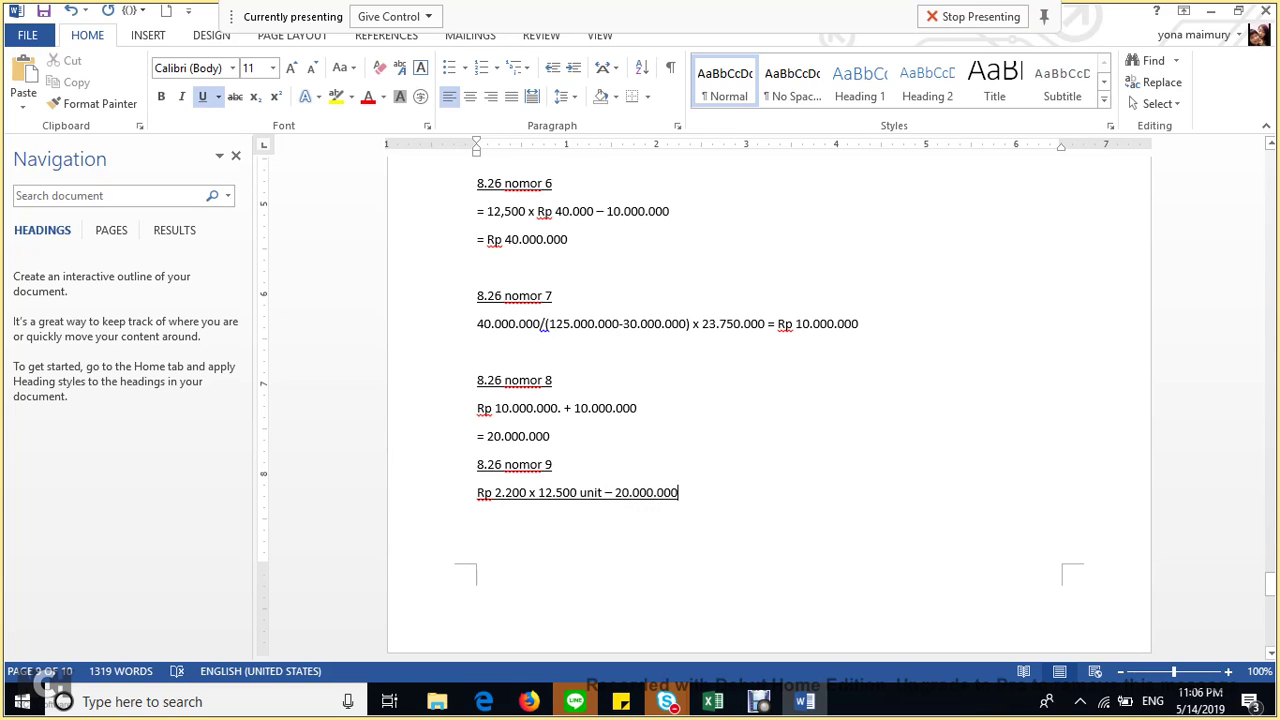
{"action": "type", "text": "Rp"}
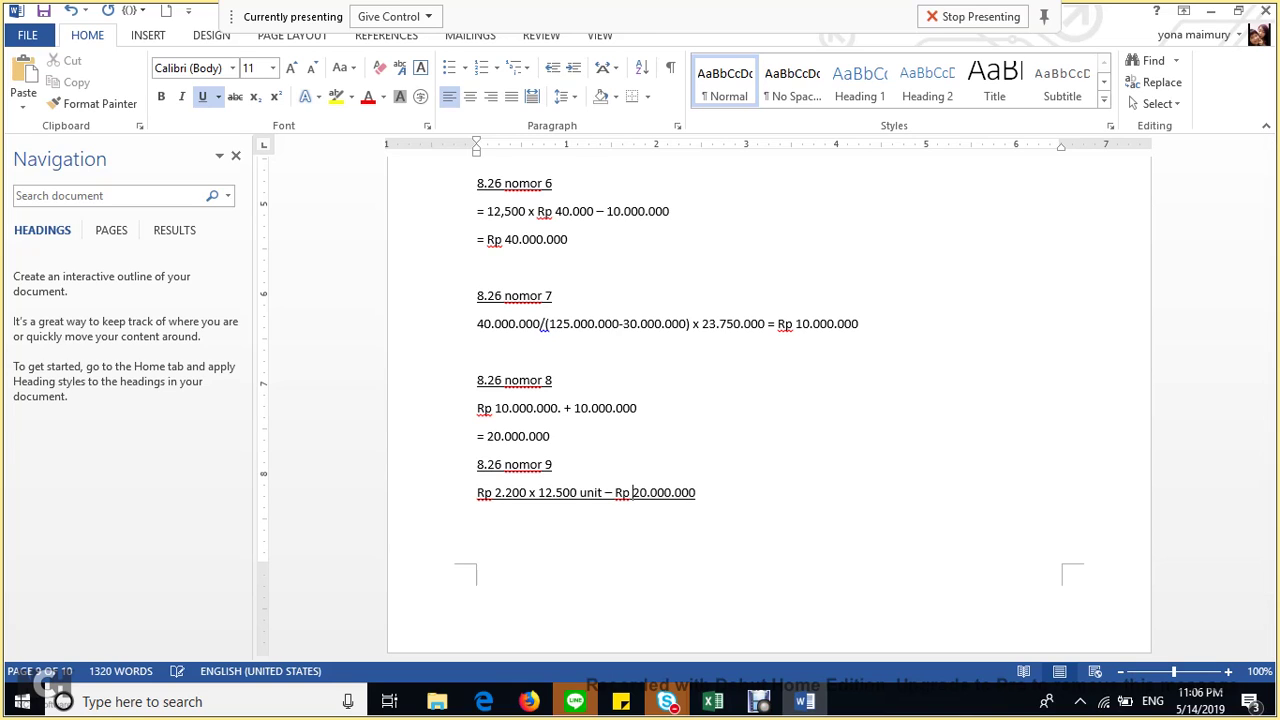
{"action": "triple_click", "coordinate": [480, 492]}
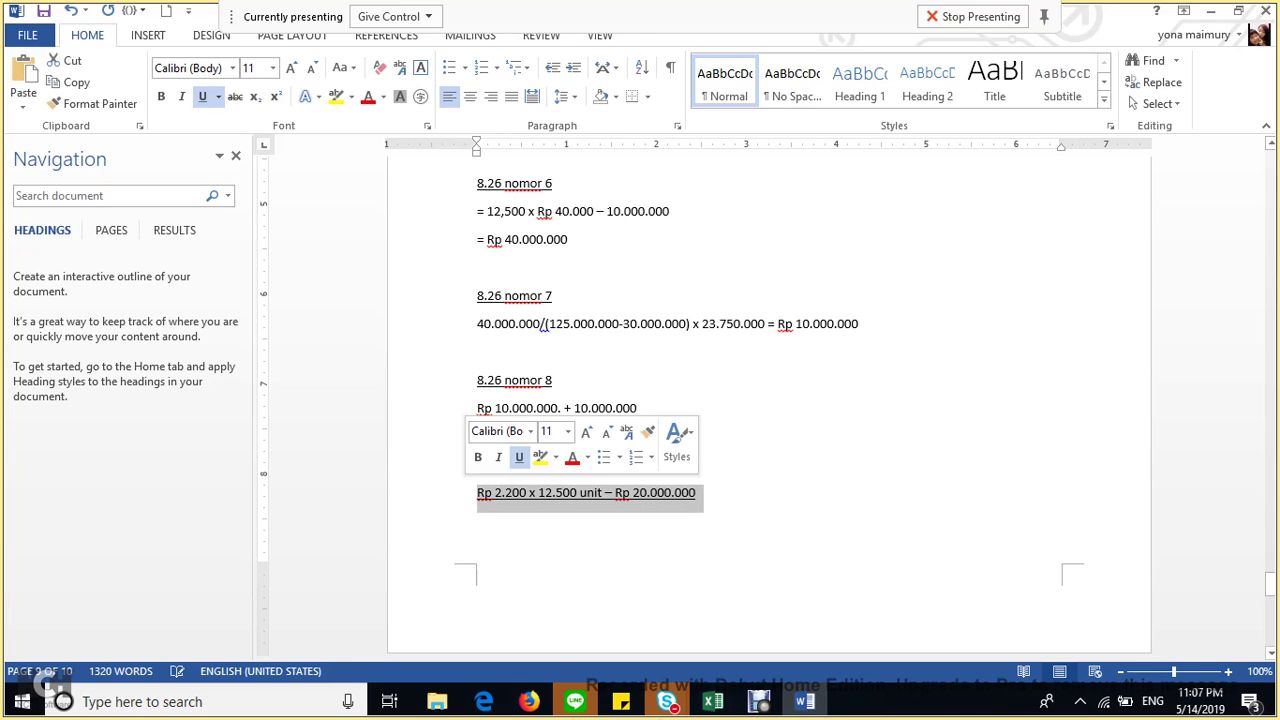
{"action": "key", "text": "End"}
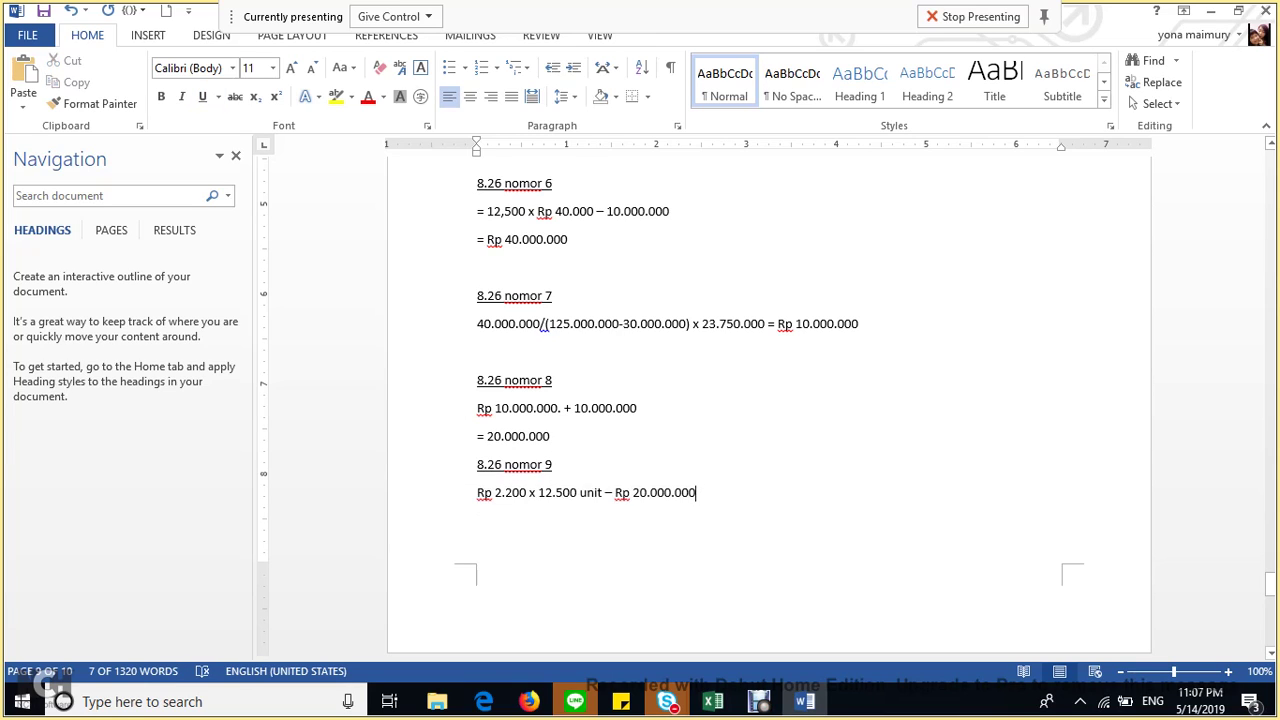
Add the result line "=Rp 7.500.000" to the 8.26 nomor 9 answer.
{"action": "key", "text": "Return"}
{"action": "type", "text": "="}
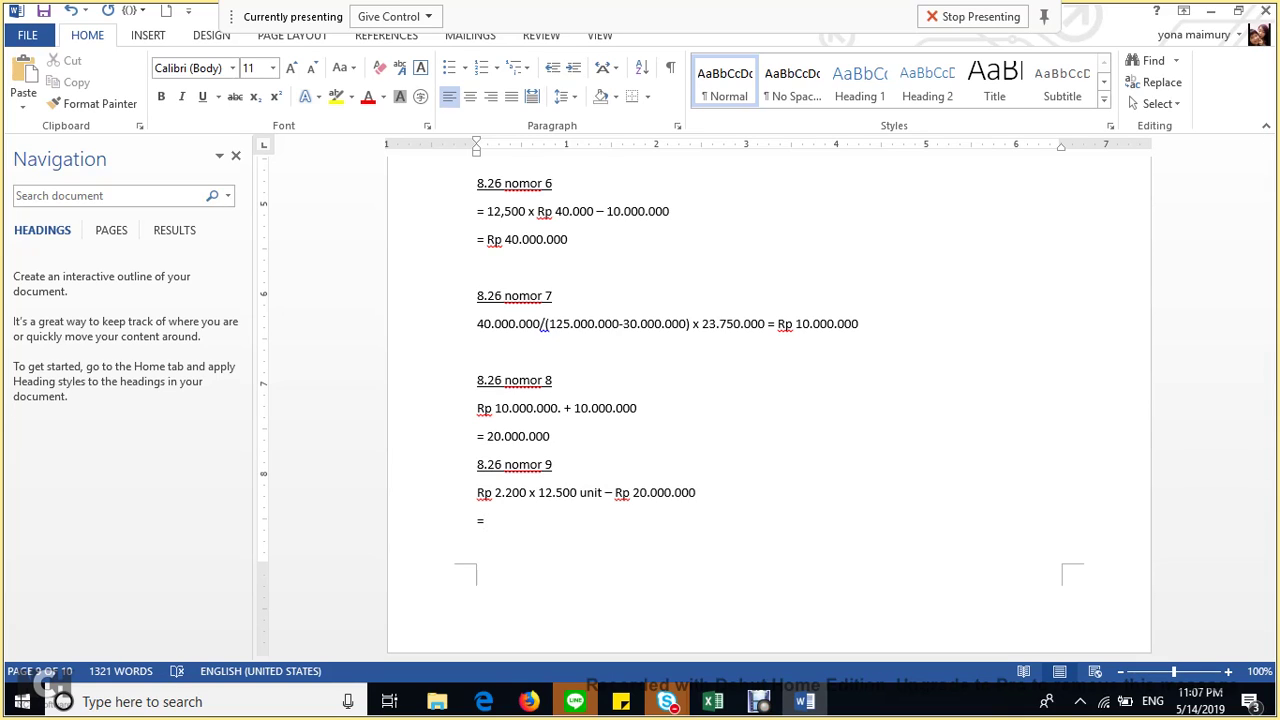
{"action": "type", "text": "Rp 7.500.000"}
Start a new page after the 8.26 nomor 9 answer and write the heading "8.42 nomor 7" without underline.
{"action": "key", "text": "ctrl+Return"}
{"action": "type", "text": "8"}
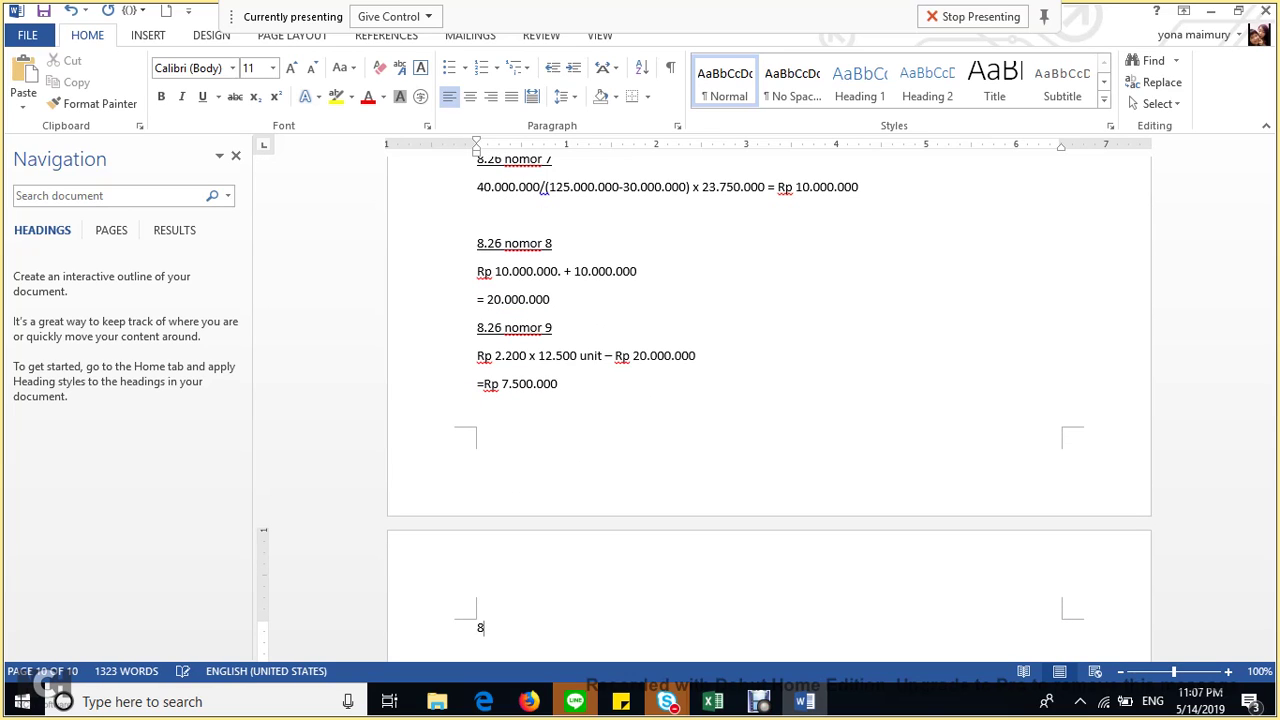
{"action": "type", "text": ".42"}
{"action": "scroll", "coordinate": [768, 400], "scroll_direction": "down", "scroll_amount": 2}
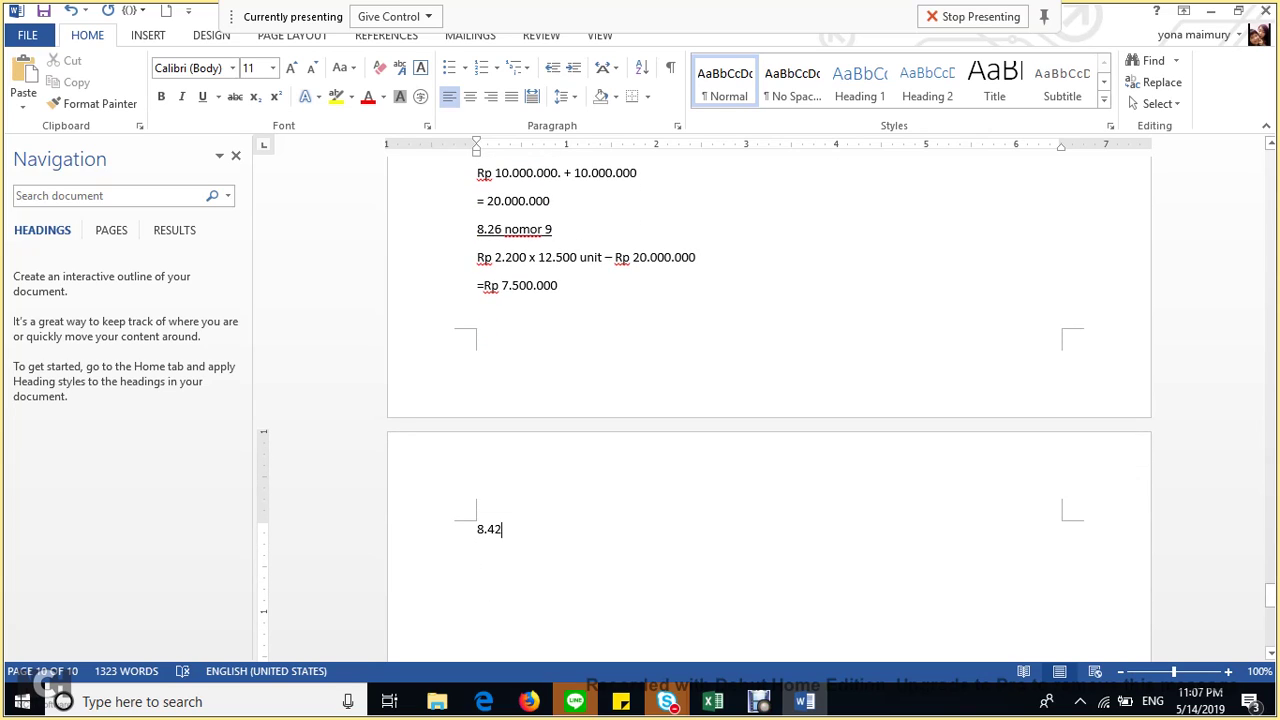
{"action": "type", "text": "nomor "}
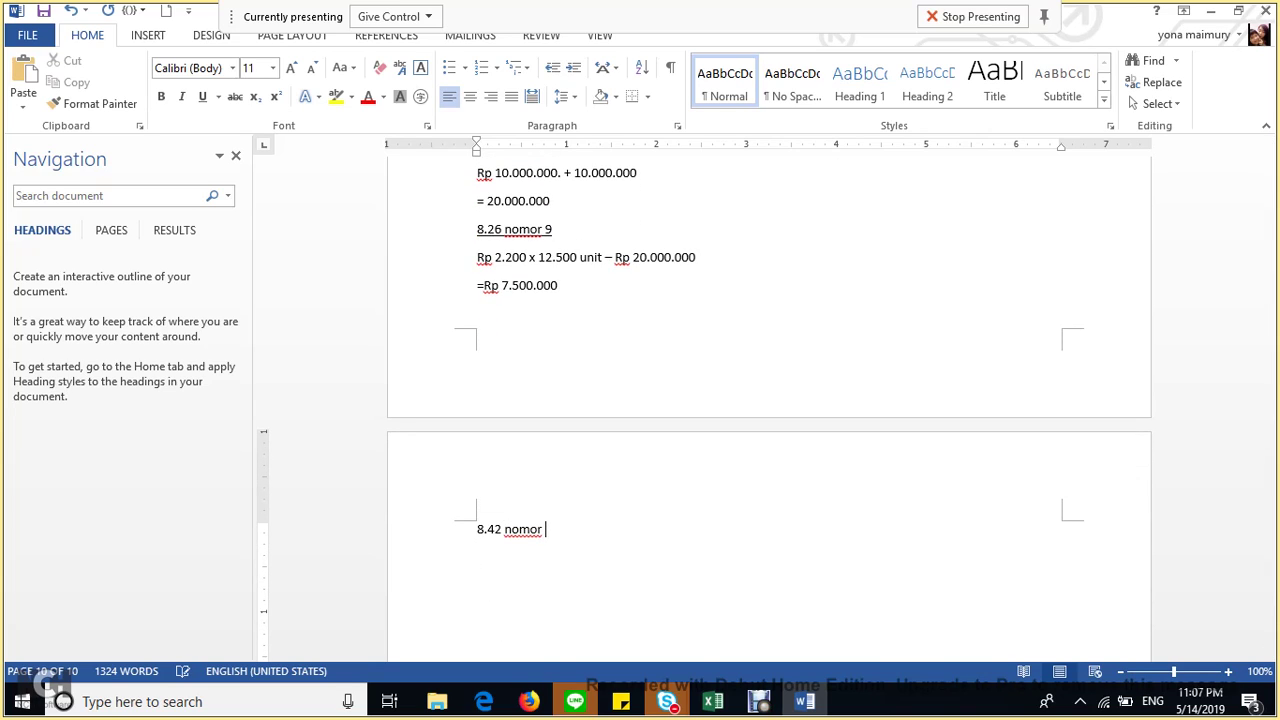
{"action": "type", "text": "7"}
Write the calculation "= 6000 x Rp 2.250 – (1.200.000 +450.000" under the 8.42 nomor 7 heading.
{"action": "key", "text": "Return"}
{"action": "type", "text": "= 6000 x"}
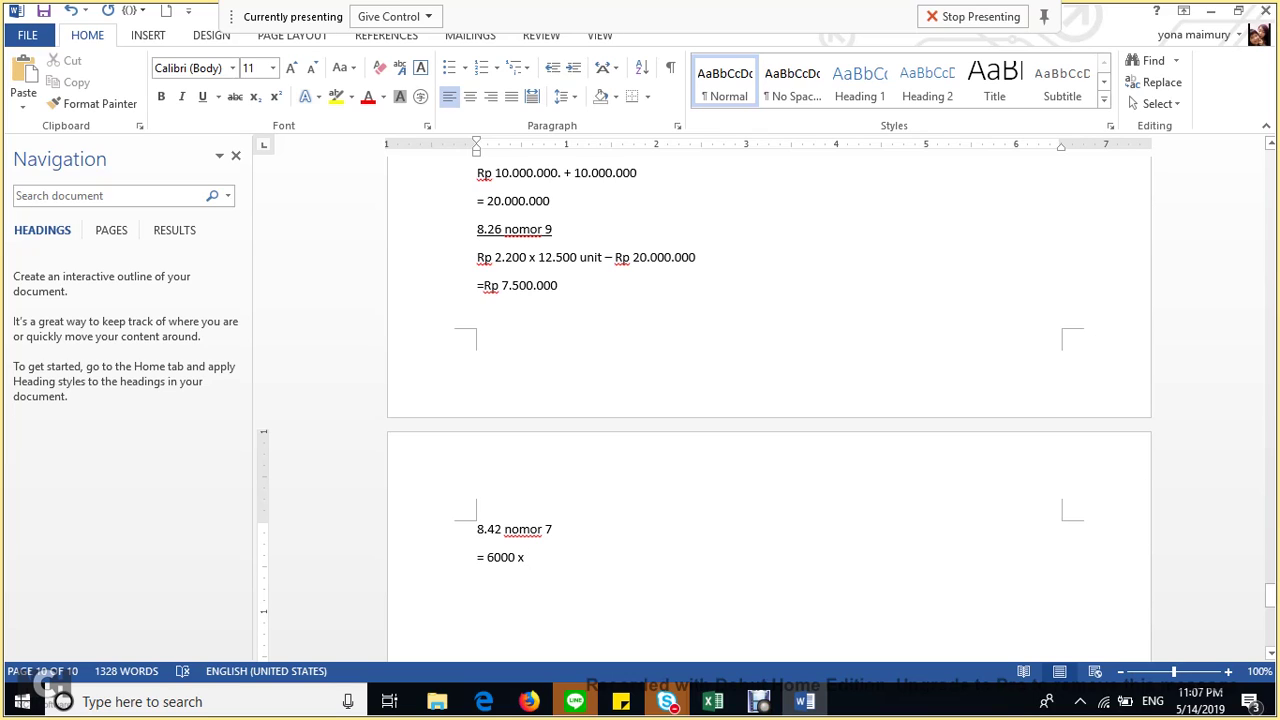
{"action": "type", "text": "Rp 2"}
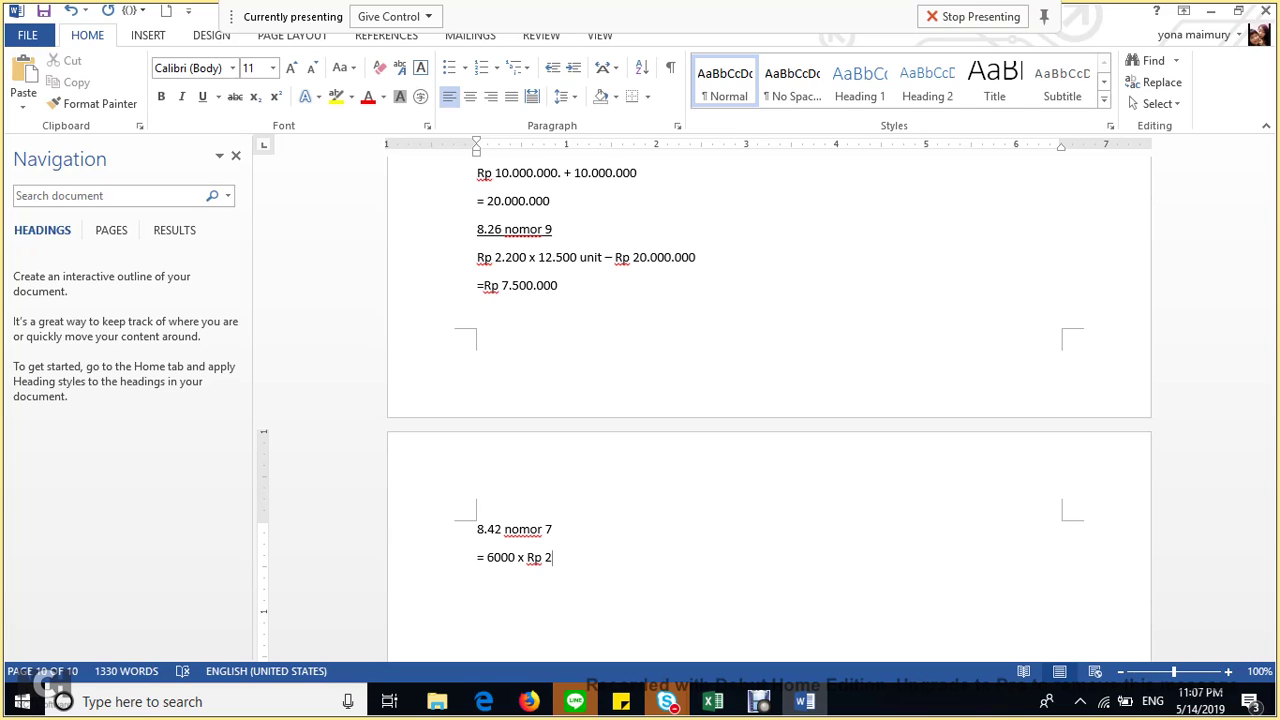
{"action": "type", "text": ".250"}
{"action": "type", "text": " - "}
{"action": "type", "text": "(1.2"}
{"action": "type", "text": "00.000."}
{"action": "key", "text": "BackSpace"}
{"action": "type", "text": "+450.000"}
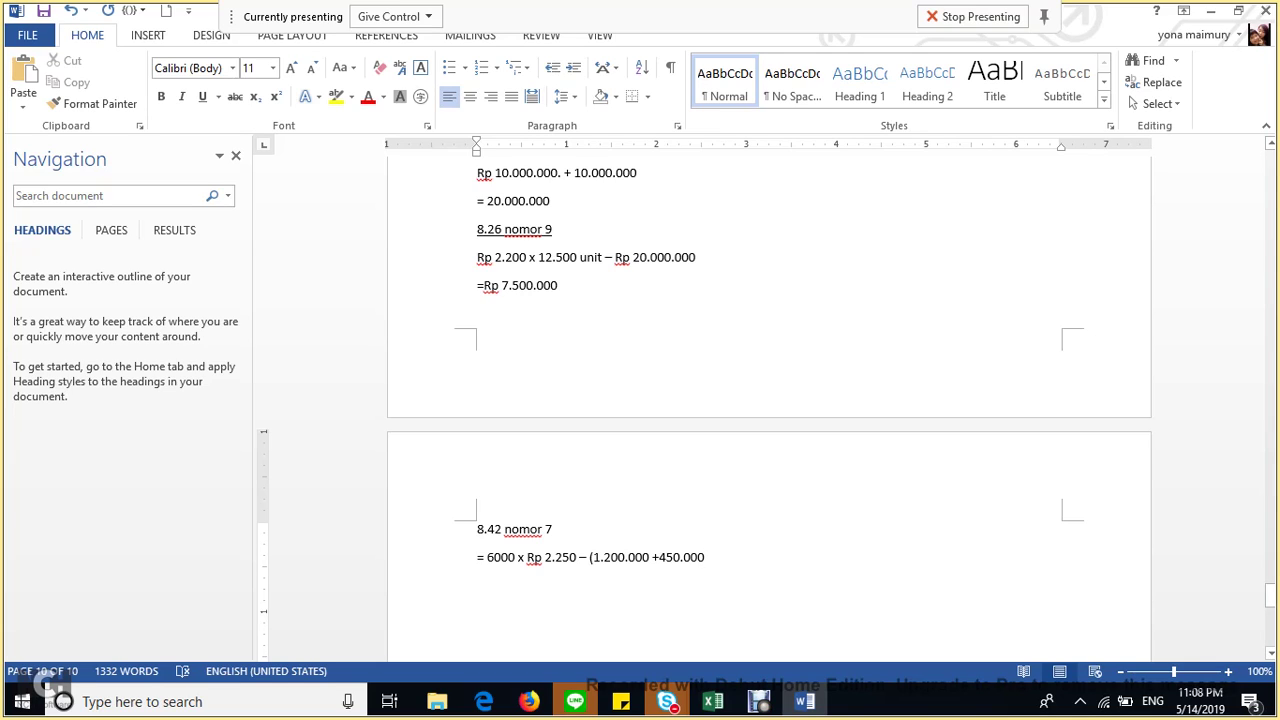
In the nomor 7 calculation, insert "unit" after 6000 and "Rp" before 1.200.000 and 450.000, and close the parenthesis.
{"action": "type", "text": " unit"}
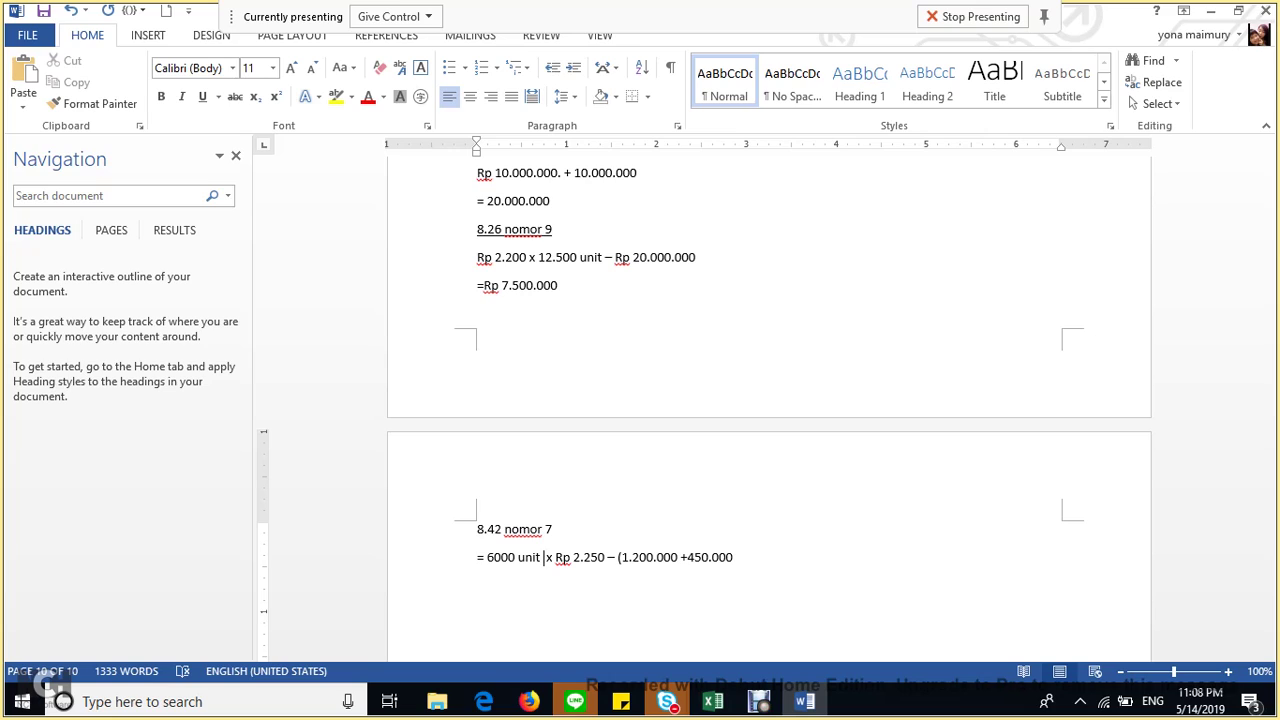
{"action": "left_click", "coordinate": [734, 557]}
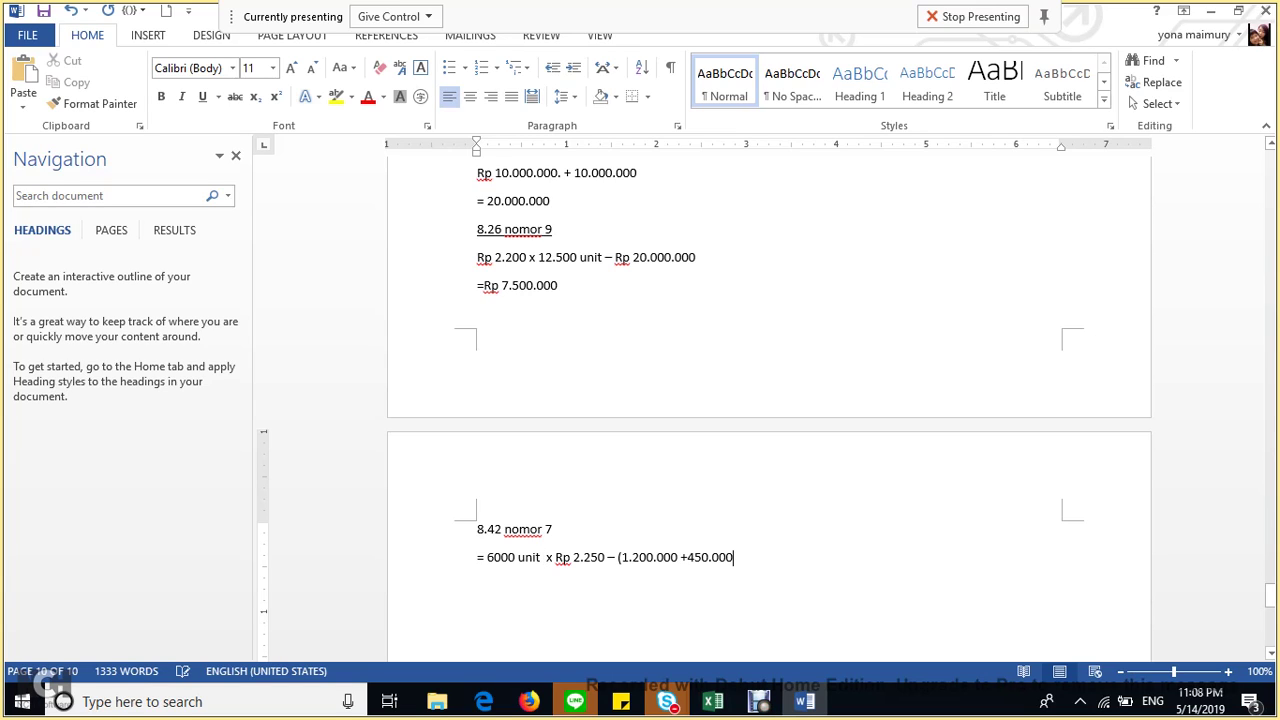
{"action": "left_click", "coordinate": [620, 557]}
{"action": "type", "text": "Rp"}
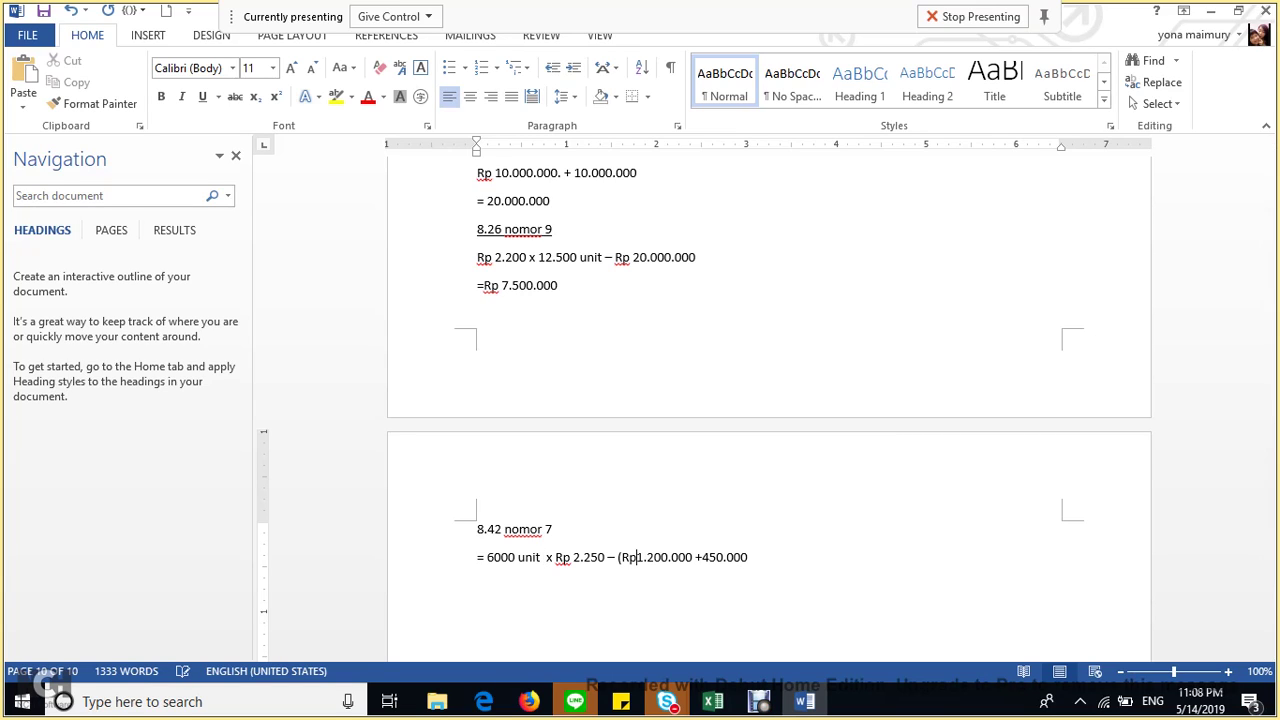
{"action": "left_click", "coordinate": [700, 557]}
{"action": "type", "text": "Rp"}
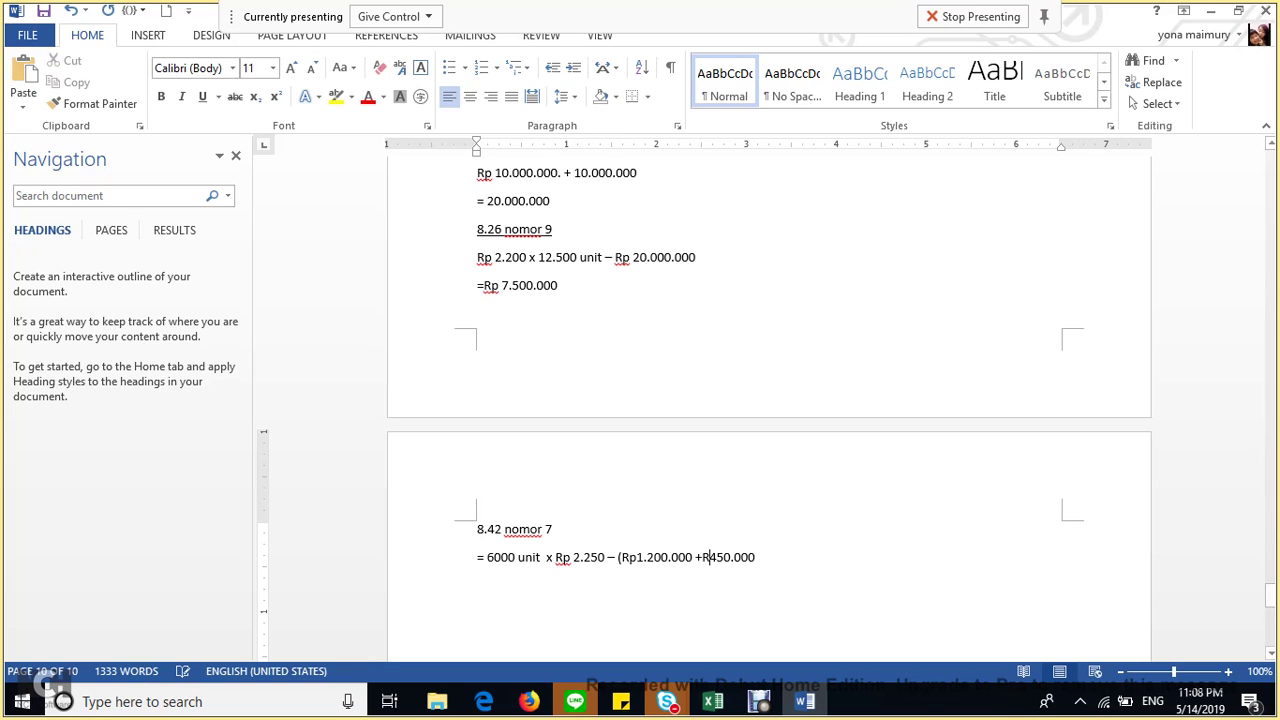
{"action": "left_click", "coordinate": [763, 557]}
{"action": "type", "text": ")"}
Add the result line "= Rp 11.850.000" to the 8.42 nomor 7 answer.
{"action": "key", "text": "Return"}
{"action": "type", "text": "="}
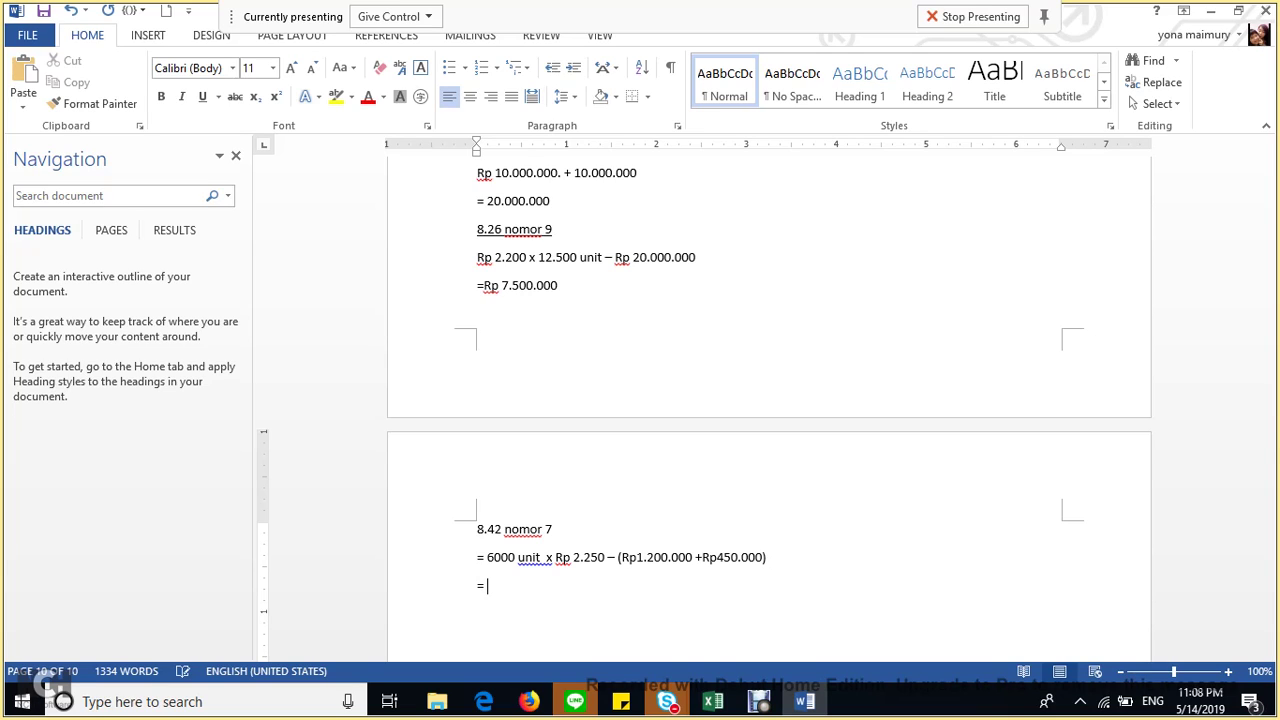
{"action": "type", "text": " Rp 11.850.000"}
Leave a blank line below the nomor 7 answer and write the heading "8.42 nomor 8".
{"action": "key", "text": "Return"}
{"action": "key", "text": "Return"}
{"action": "type", "text": "8.42"}
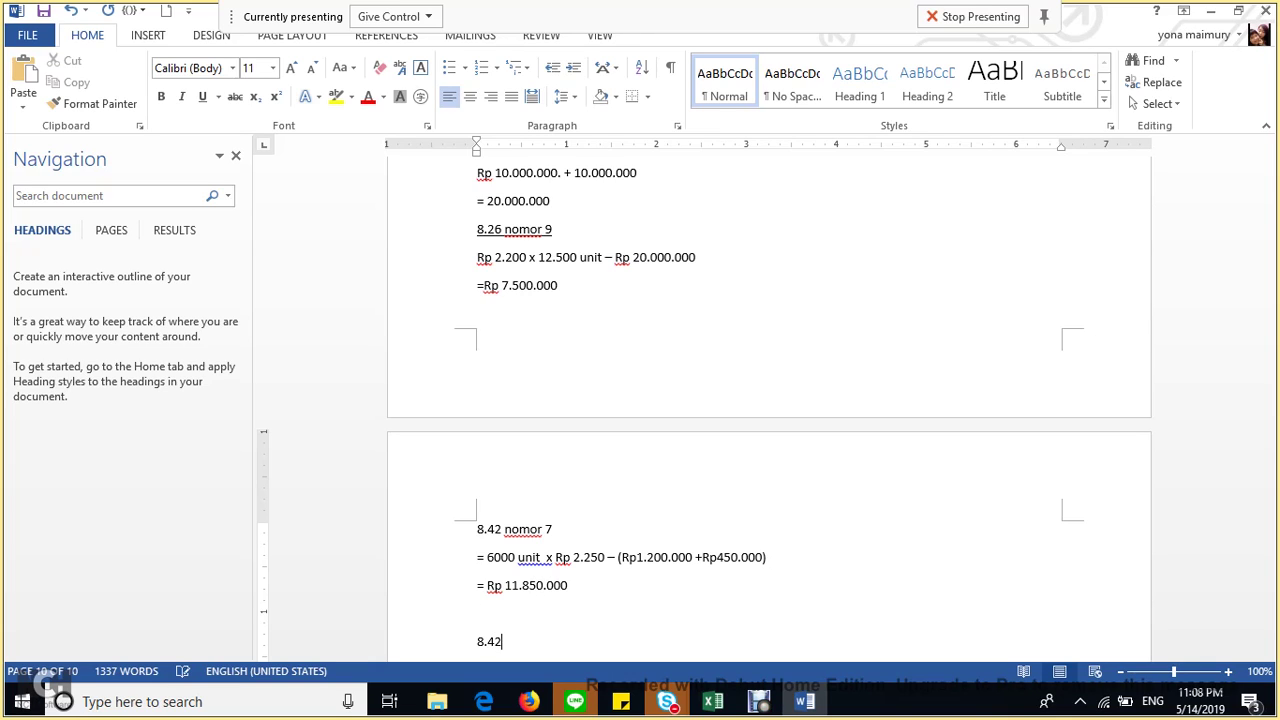
{"action": "type", "text": " nomor 8"}
Write "= Rp 60.000.000 – Rp 11.850.000" and the result line "= Rp 48.150.000" under the 8.42 nomor 8 heading.
{"action": "key", "text": "Return"}
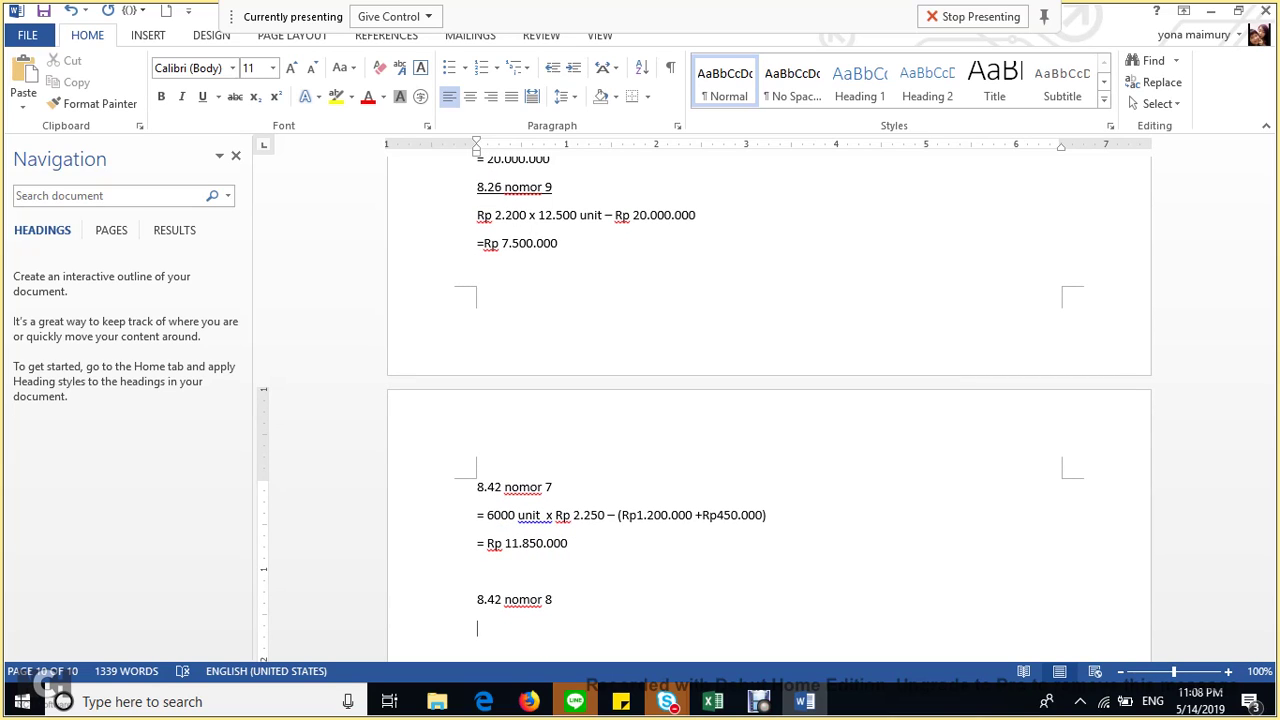
{"action": "type", "text": "= Rp 60.000.000 - Rp"}
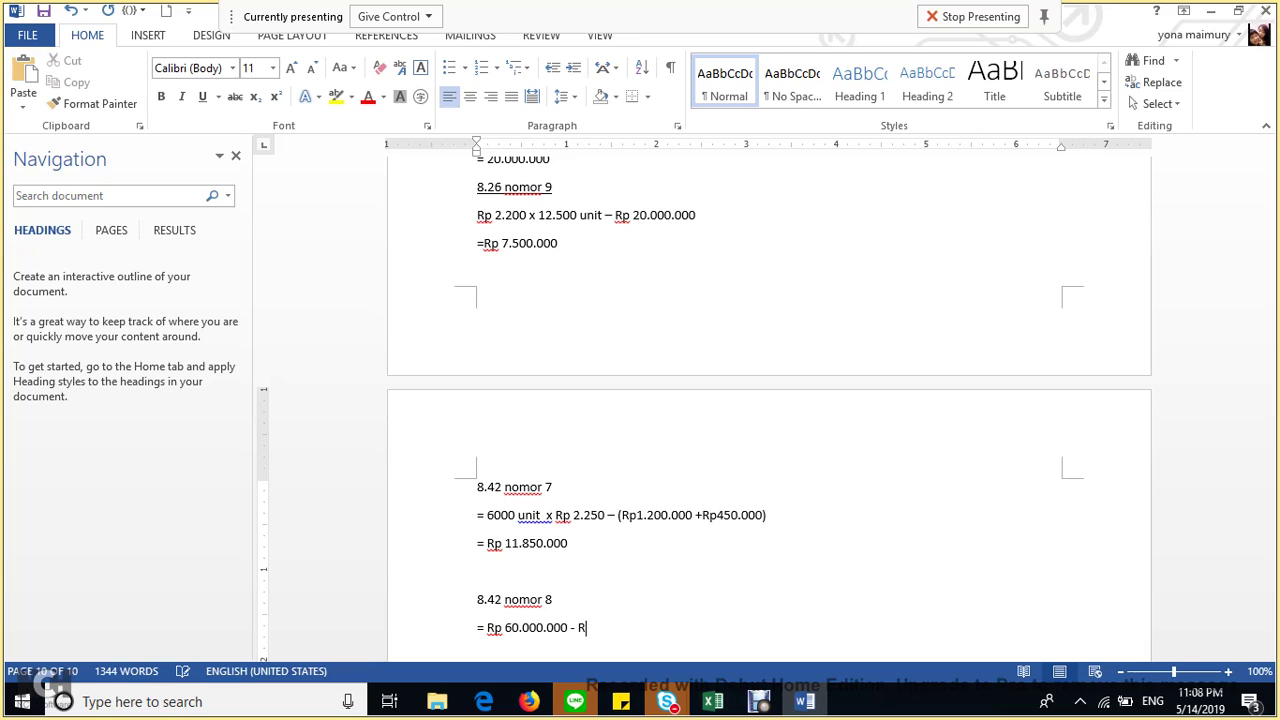
{"action": "type", "text": " 11.850.000"}
{"action": "key", "text": "Return"}
{"action": "type", "text": "= Rp 48.15"}
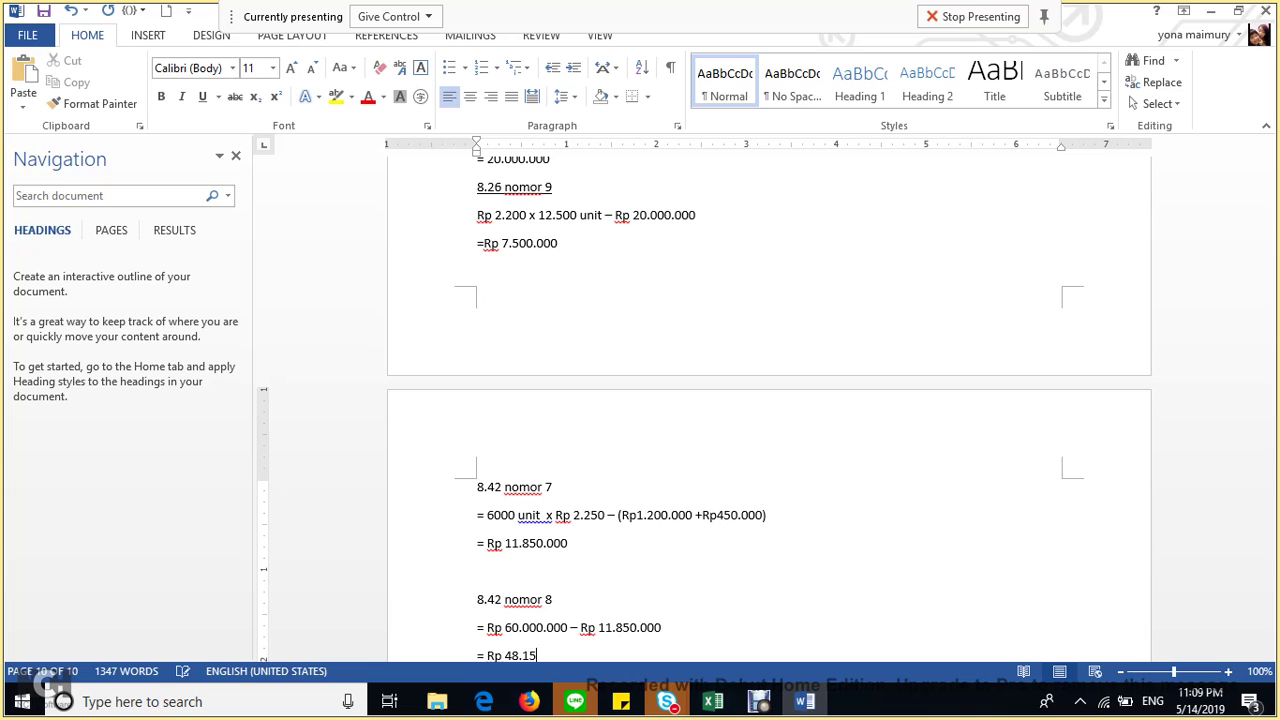
{"action": "type", "text": "0.000"}
Write the heading "8.42 nomor 9" with the lines "= Rp 48.150.000/30.000 unit x 6.000 unit" and "= Rp 9.630.000" below it.
{"action": "key", "text": "Return"}
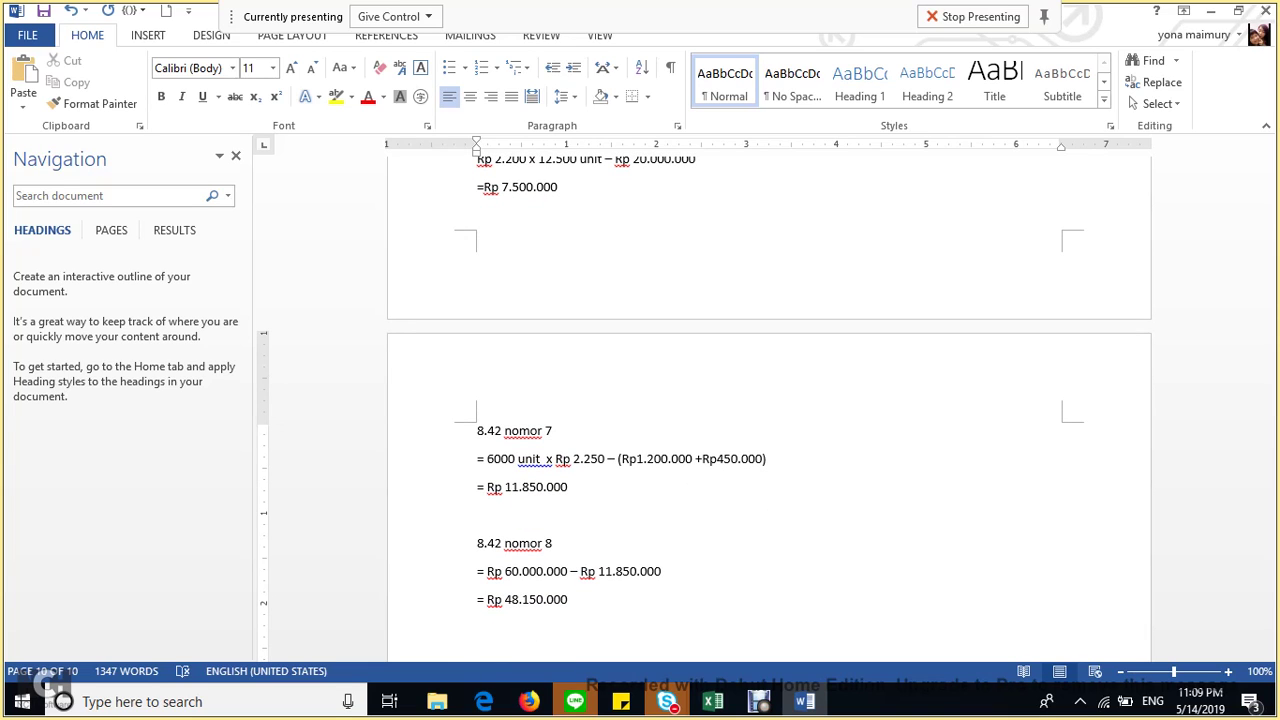
{"action": "type", "text": "8.42 nomor 9"}
{"action": "key", "text": "Return"}
{"action": "type", "text": "= Rp 48"}
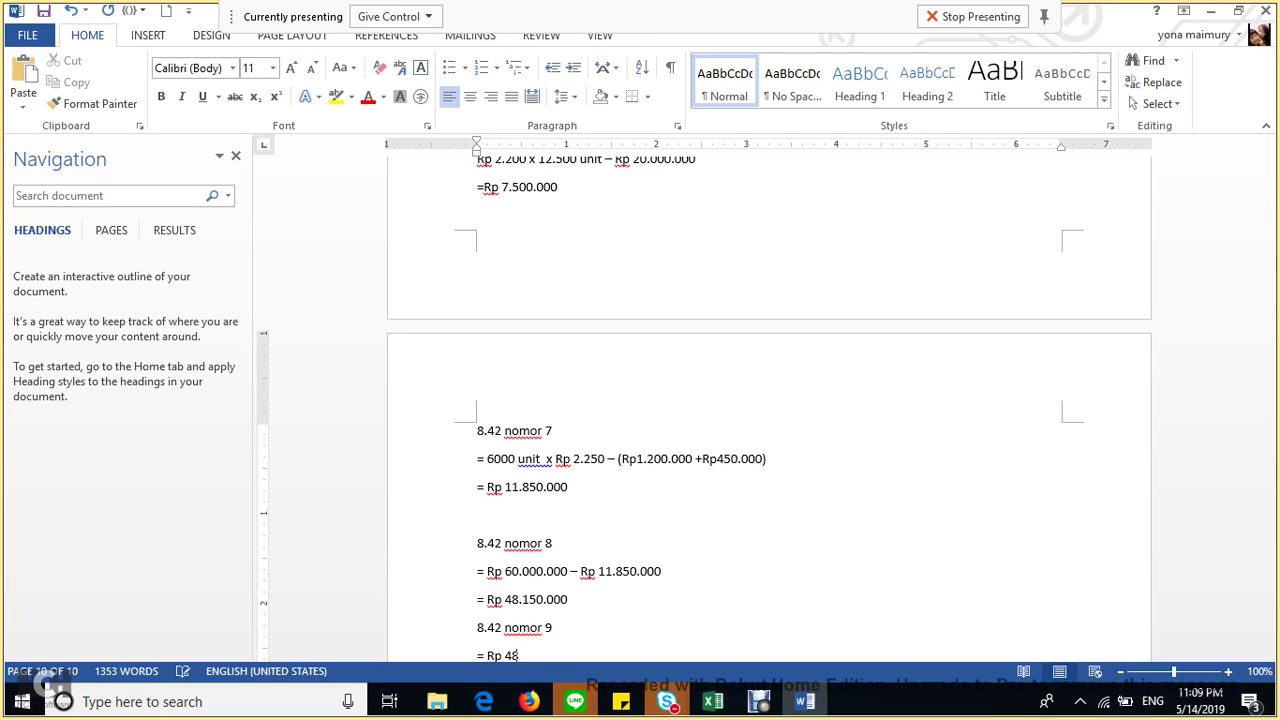
{"action": "type", "text": ".150.000/30.000 unit"}
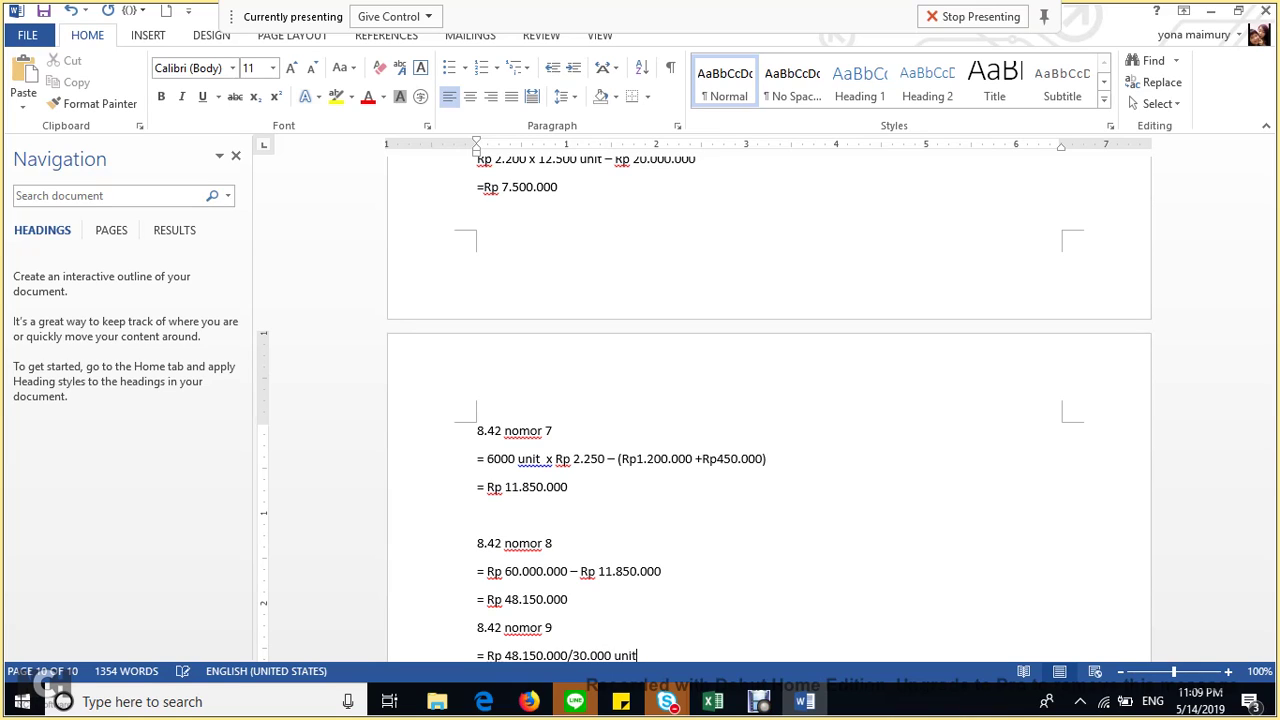
{"action": "type", "text": " x "}
{"action": "type", "text": "6."}
{"action": "type", "text": "unit"}
{"action": "key", "text": "Return"}
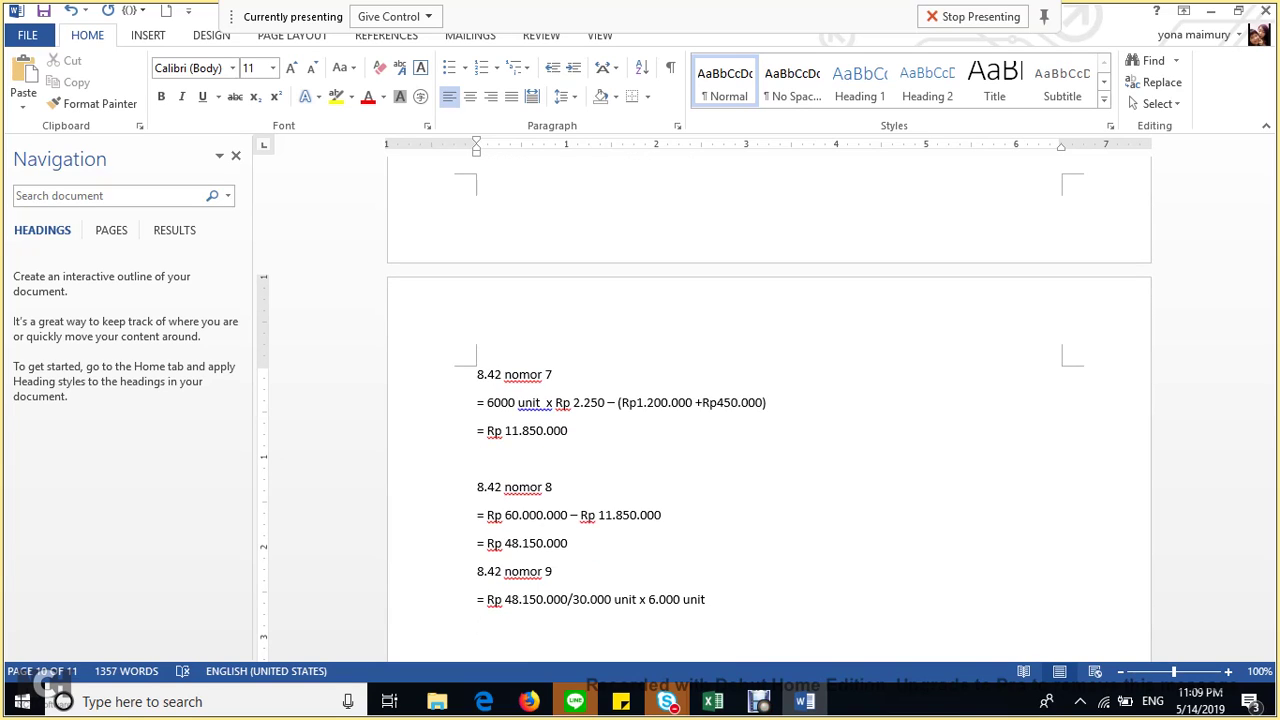
{"action": "type", "text": "= Rp 9.630.000"}
Leave a blank line and write the heading "8.42 nomor 10" with a new line starting with "=" below it.
{"action": "key", "text": "Return"}
{"action": "key", "text": "Return"}
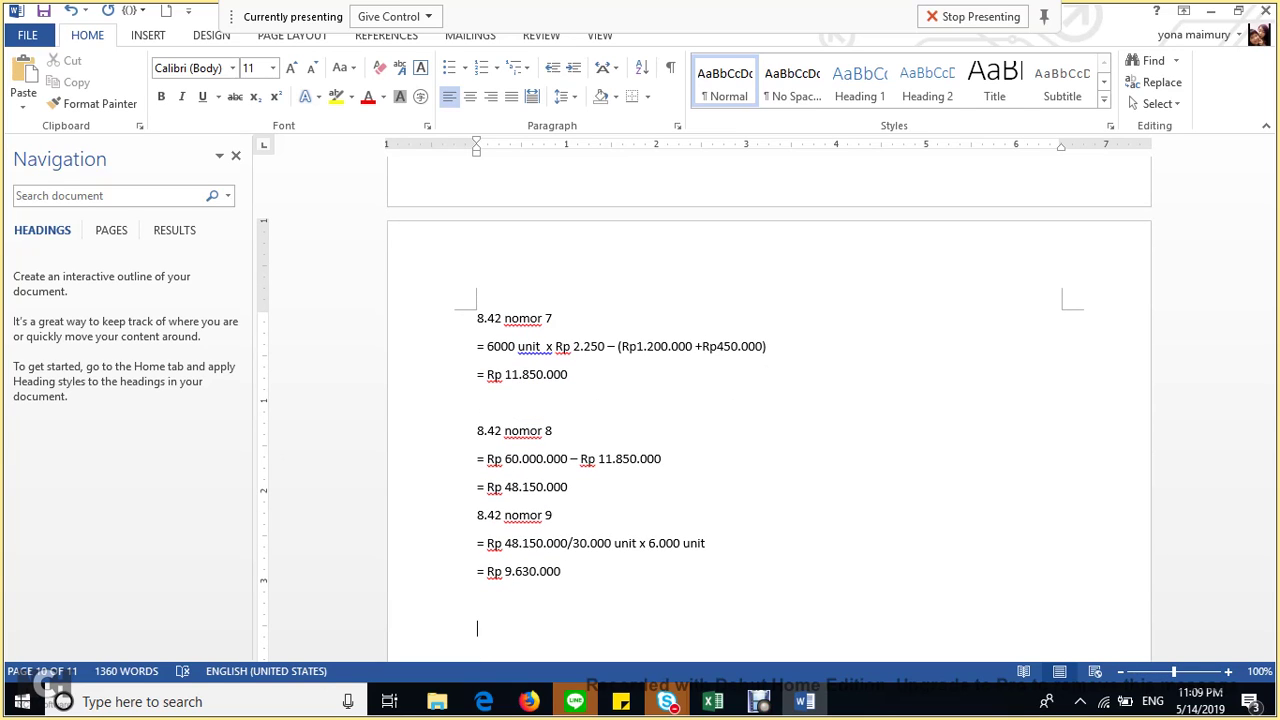
{"action": "type", "text": "8.42 nomor 10 =="}
{"action": "key", "text": "BackSpace"}
{"action": "key", "text": "BackSpace"}
{"action": "type", "text": "=="}
{"action": "key", "text": "BackSpace"}
Complete the nomor 10 calculation line as "= Rp 48.150.000 – Rp 9.630.000 – Rp 6.300.000".
{"action": "type", "text": "Rp 48"}
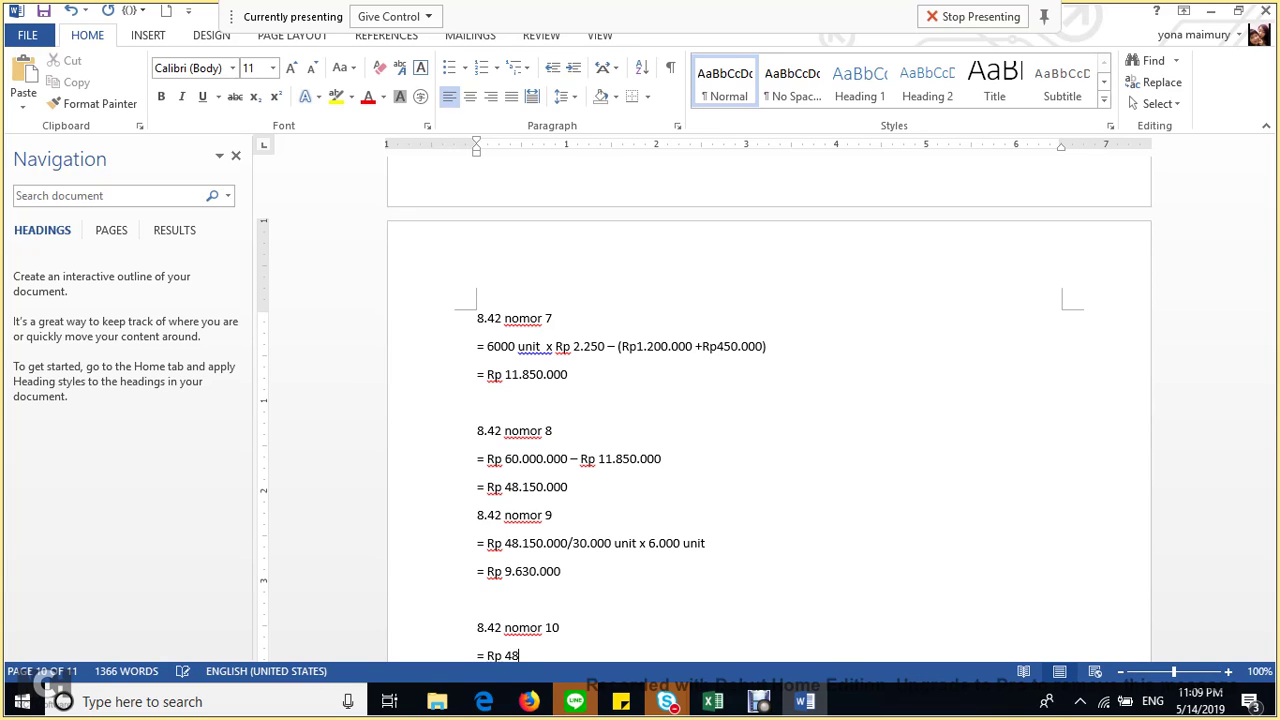
{"action": "type", "text": ".150.0"}
{"action": "type", "text": "00 "}
{"action": "type", "text": "- "}
{"action": "type", "text": "Rp 9.6"}
{"action": "type", "text": "30."}
{"action": "type", "text": "000"}
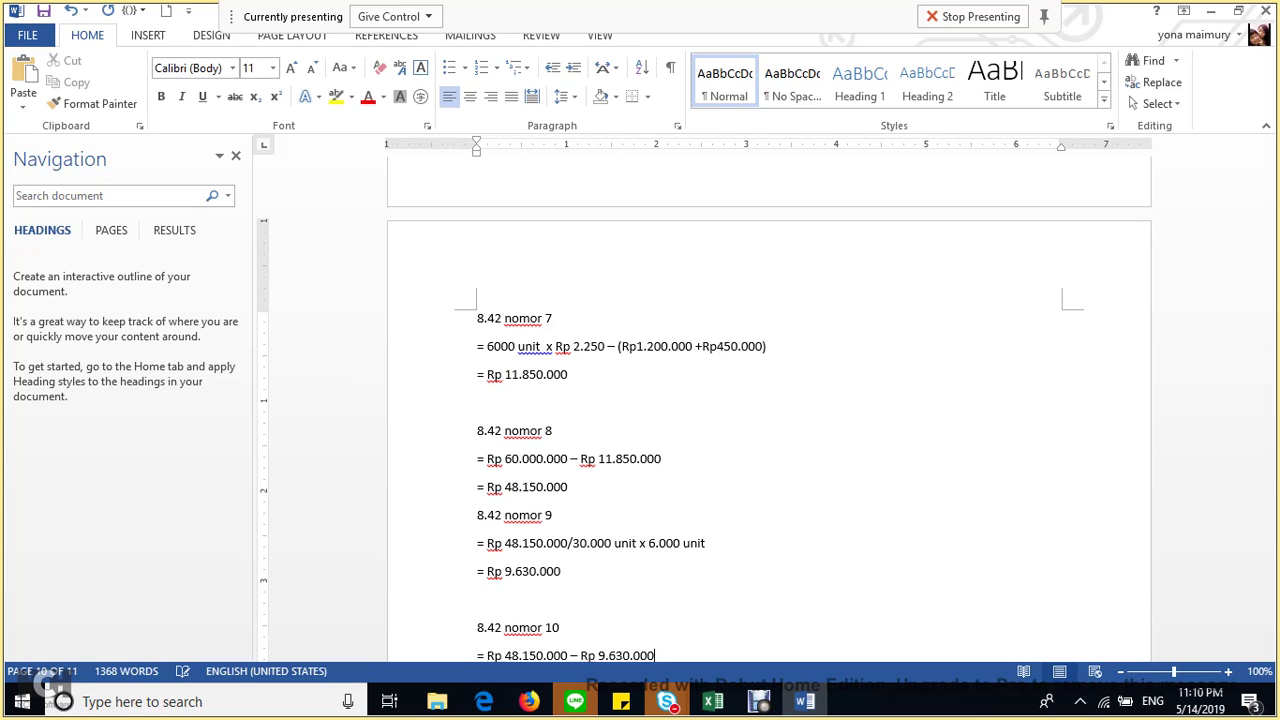
{"action": "type", "text": " -"}
{"action": "type", "text": " Rp 6."}
{"action": "type", "text": "300.000"}
Add the result line "= Rp 32.200.000" to the 8.42 nomor 10 answer and leave a blank line below it.
{"action": "key", "text": "Return"}
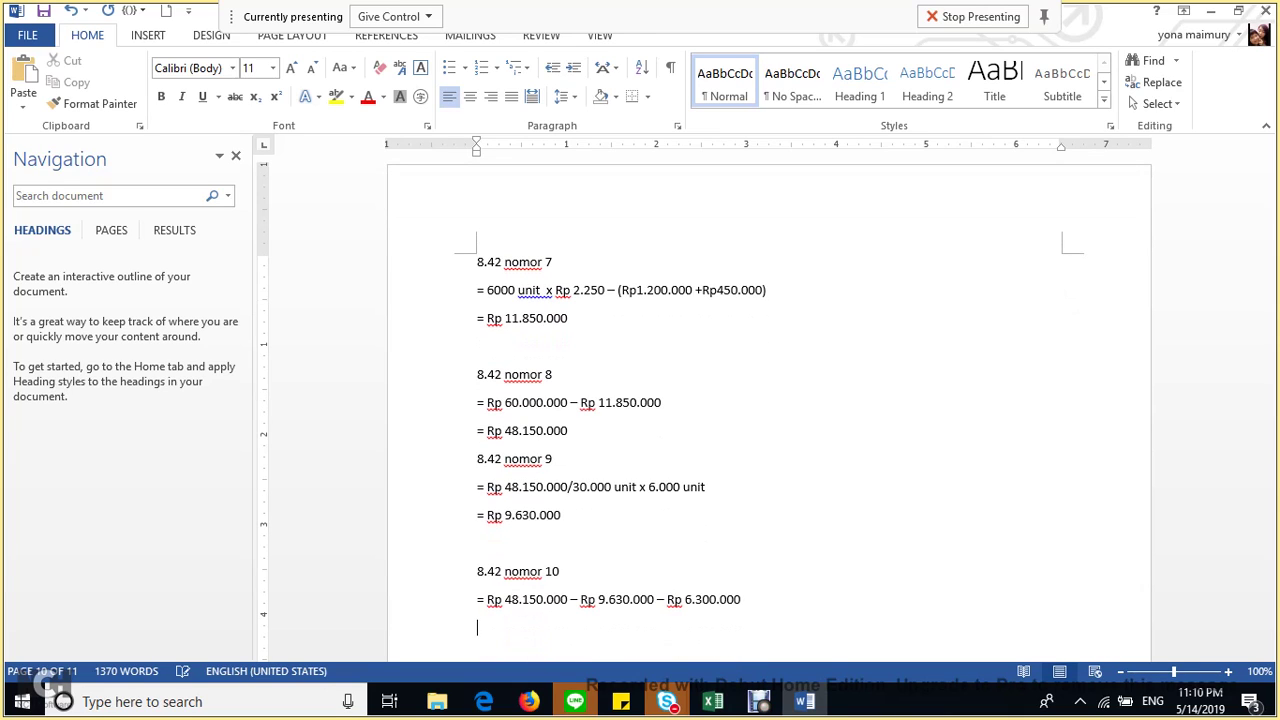
{"action": "type", "text": "= "}
{"action": "type", "text": "Rp 3"}
{"action": "type", "text": "2.3"}
{"action": "key", "text": "BackSpace"}
{"action": "key", "text": "BackSpace"}
{"action": "type", "text": "200.000"}
{"action": "key", "text": "Return"}
{"action": "key", "text": "Return"}
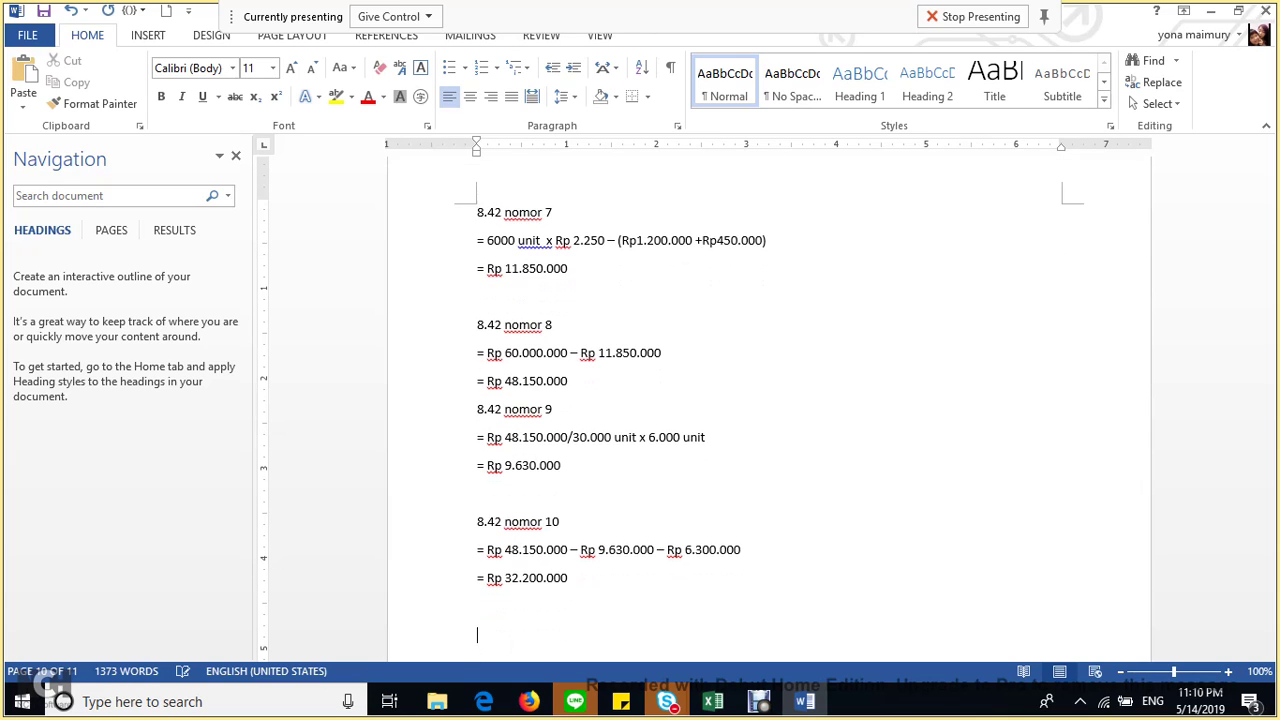
Write the note "Lihat buku 8.33-8.34" below the 8.42 nomor 10 answer and make it bold.
{"action": "type", "text": "Lihat bu"}
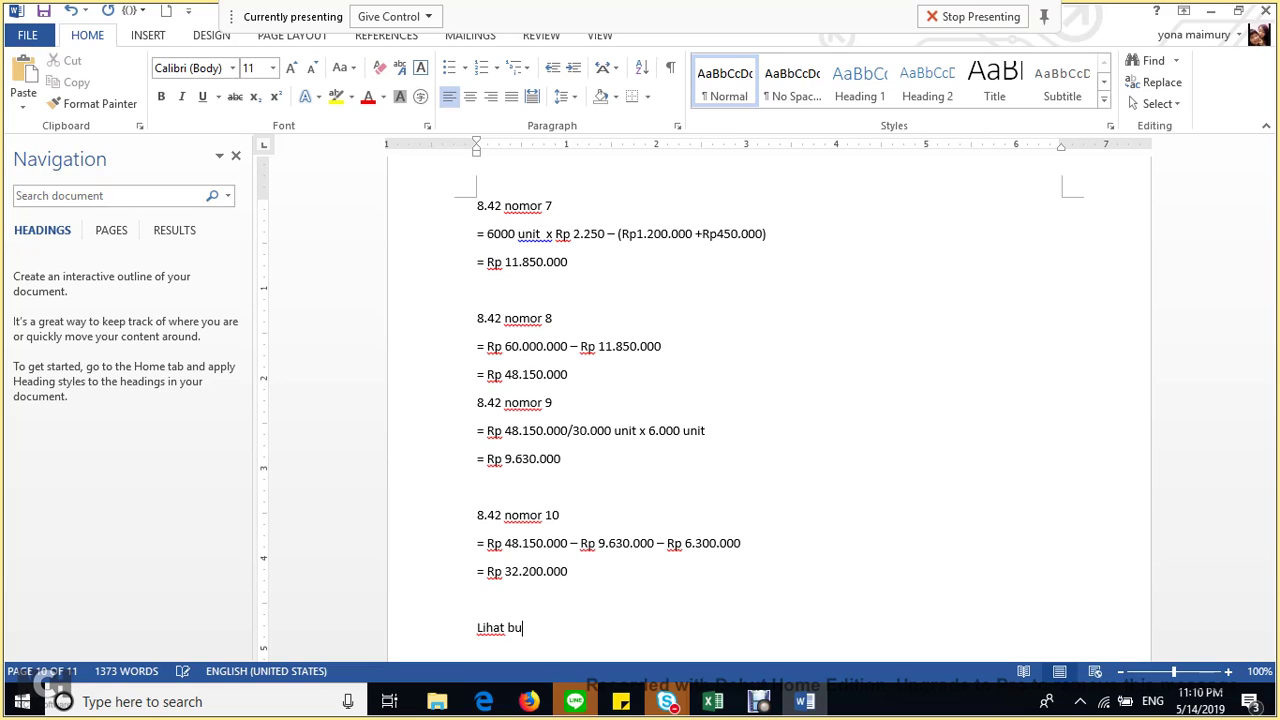
{"action": "type", "text": "ku 8.3-8.4"}
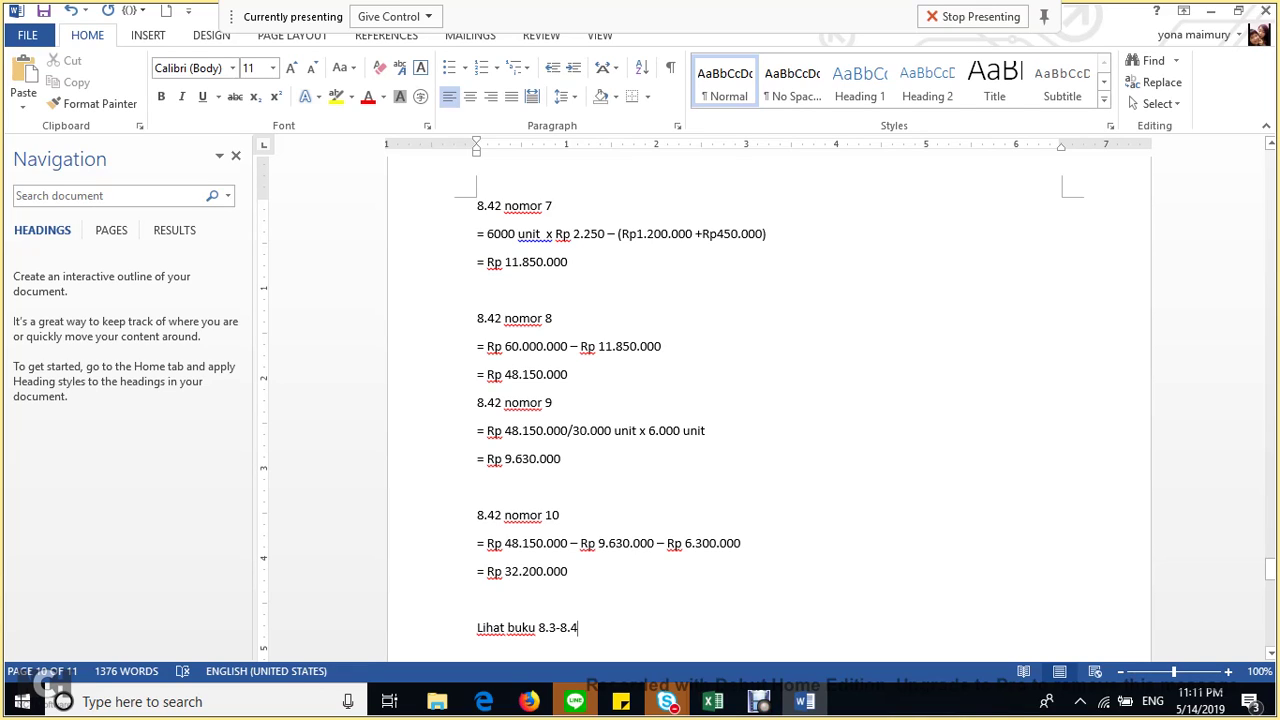
{"action": "left_click", "coordinate": [556, 628]}
{"action": "type", "text": "3"}
{"action": "key", "text": "Right"}
{"action": "key", "text": "Right"}
{"action": "key", "text": "Right"}
{"action": "type", "text": "3"}
{"action": "left_click_drag", "start_coordinate": [477, 628], "coordinate": [600, 628]}
{"action": "key", "text": "ctrl+b"}
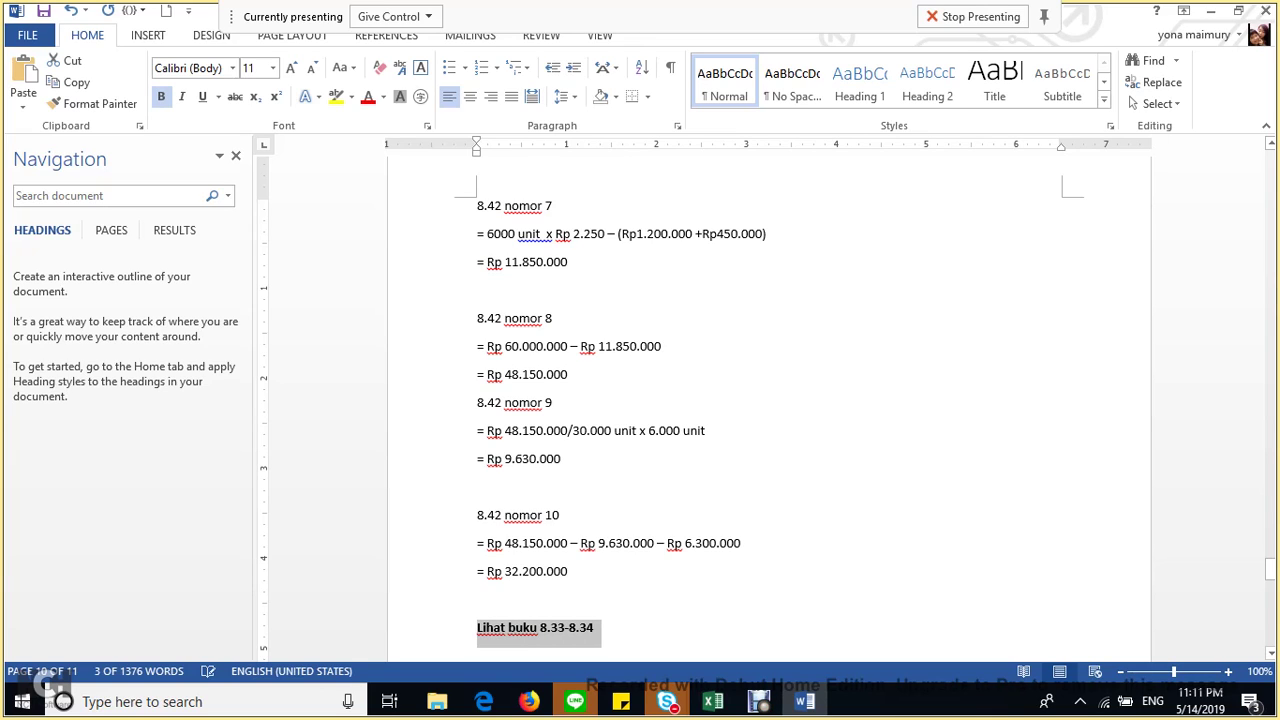
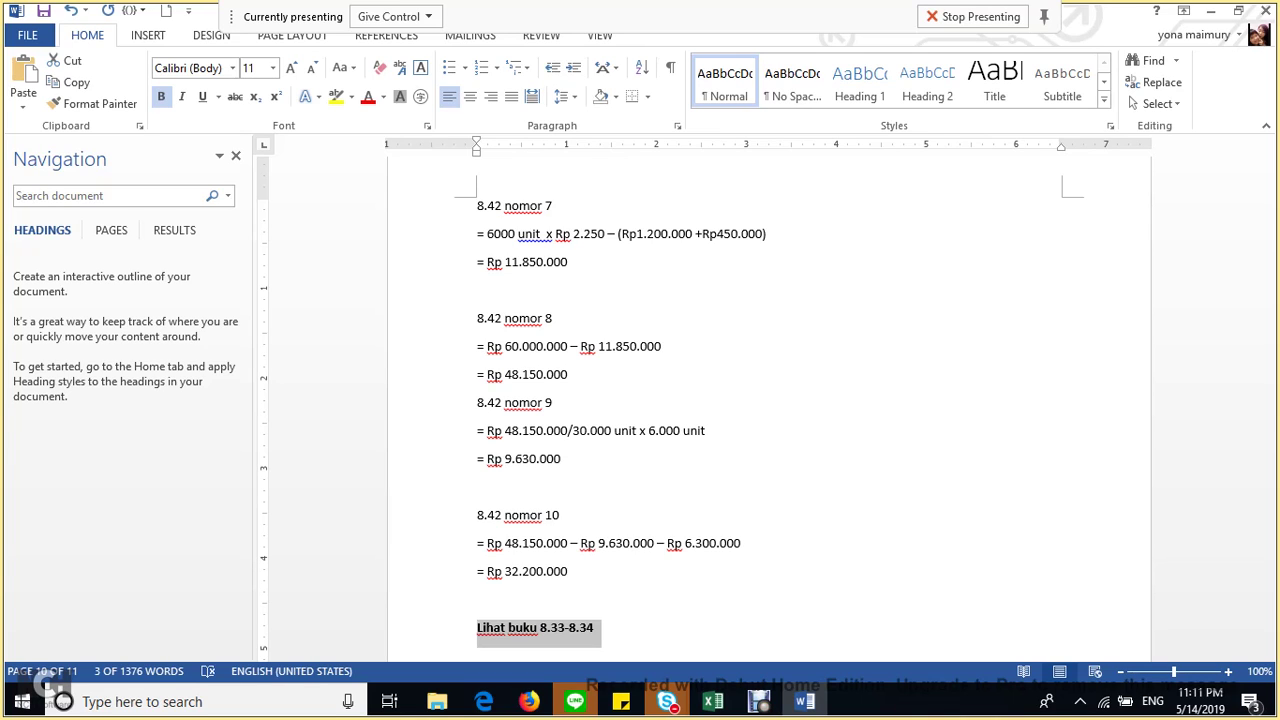
Write the underlined heading "9.40 nomor 7" below the book reference and start a new line without underline.
{"action": "scroll", "coordinate": [770, 400], "scroll_direction": "down", "scroll_amount": 3}
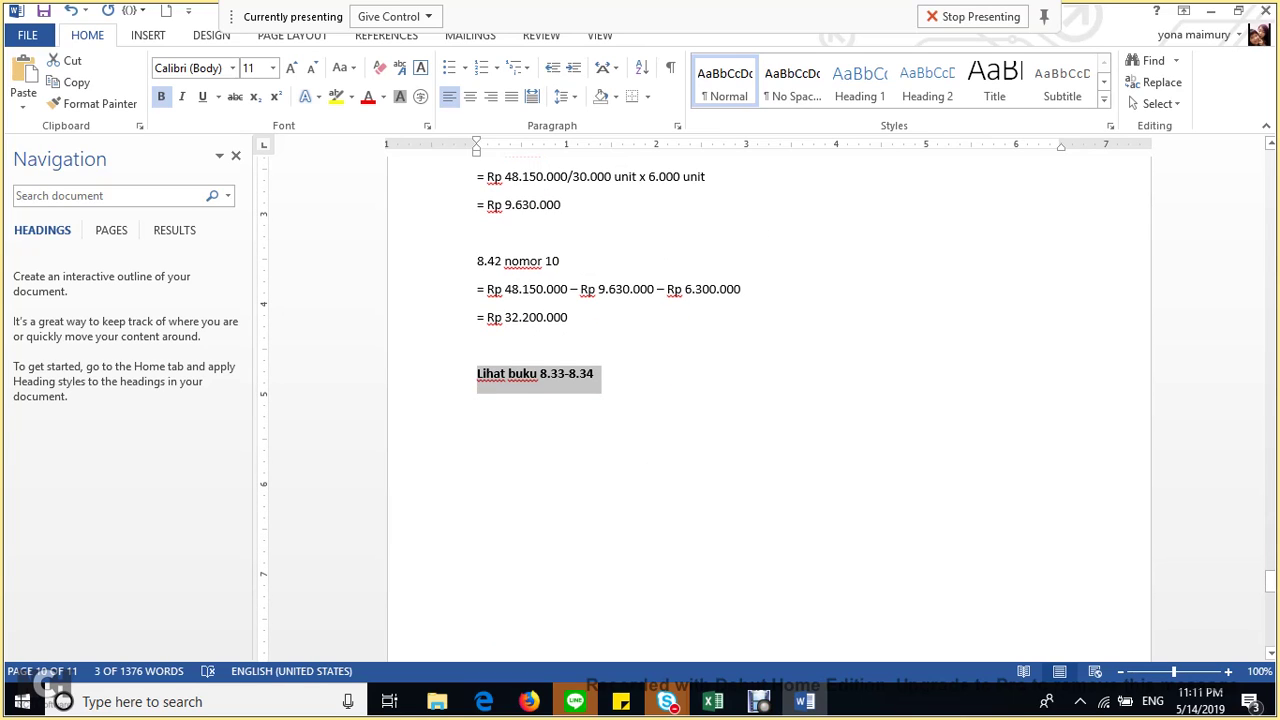
{"action": "left_click", "coordinate": [477, 458]}
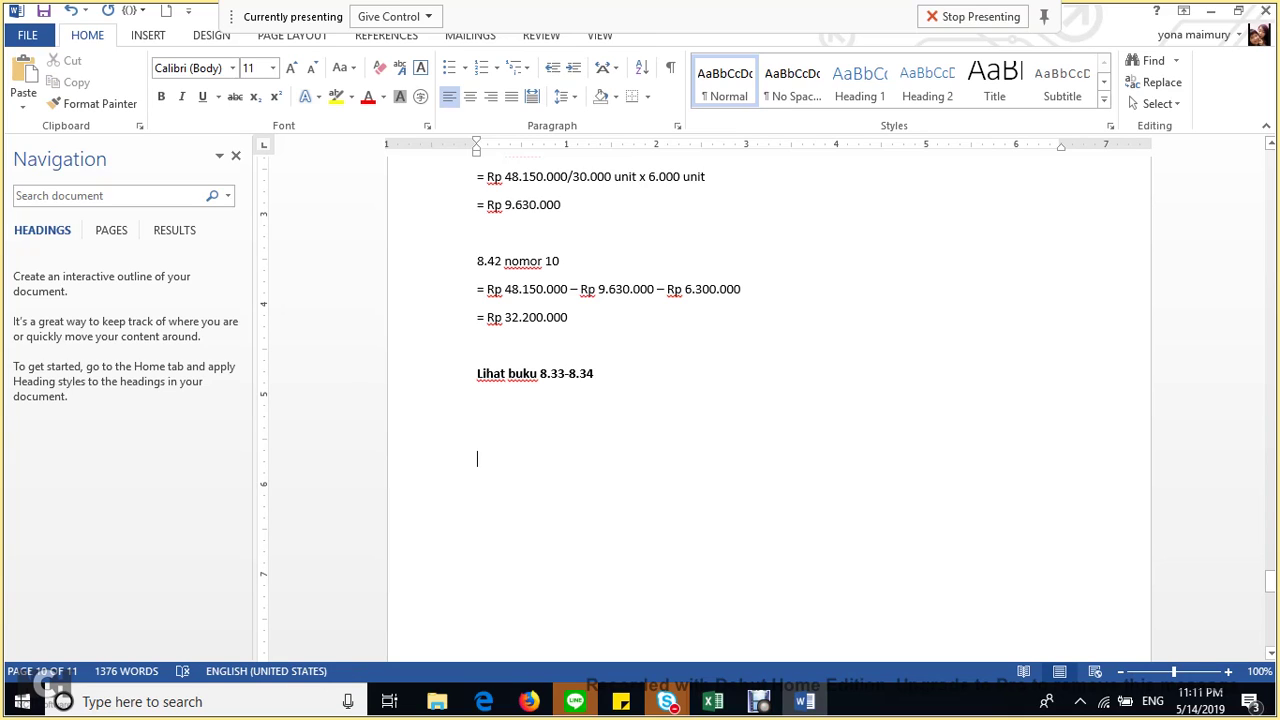
{"action": "key", "text": "ctrl+u"}
{"action": "type", "text": "9"}
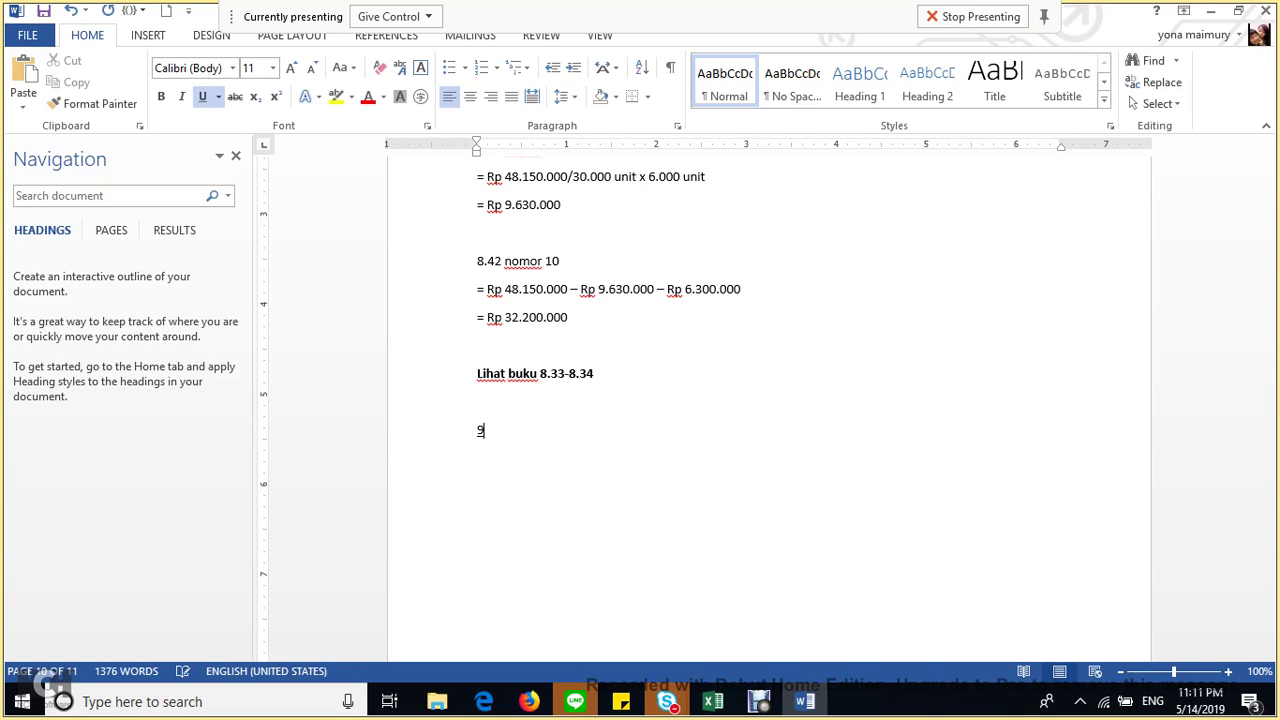
{"action": "type", "text": ".40"}
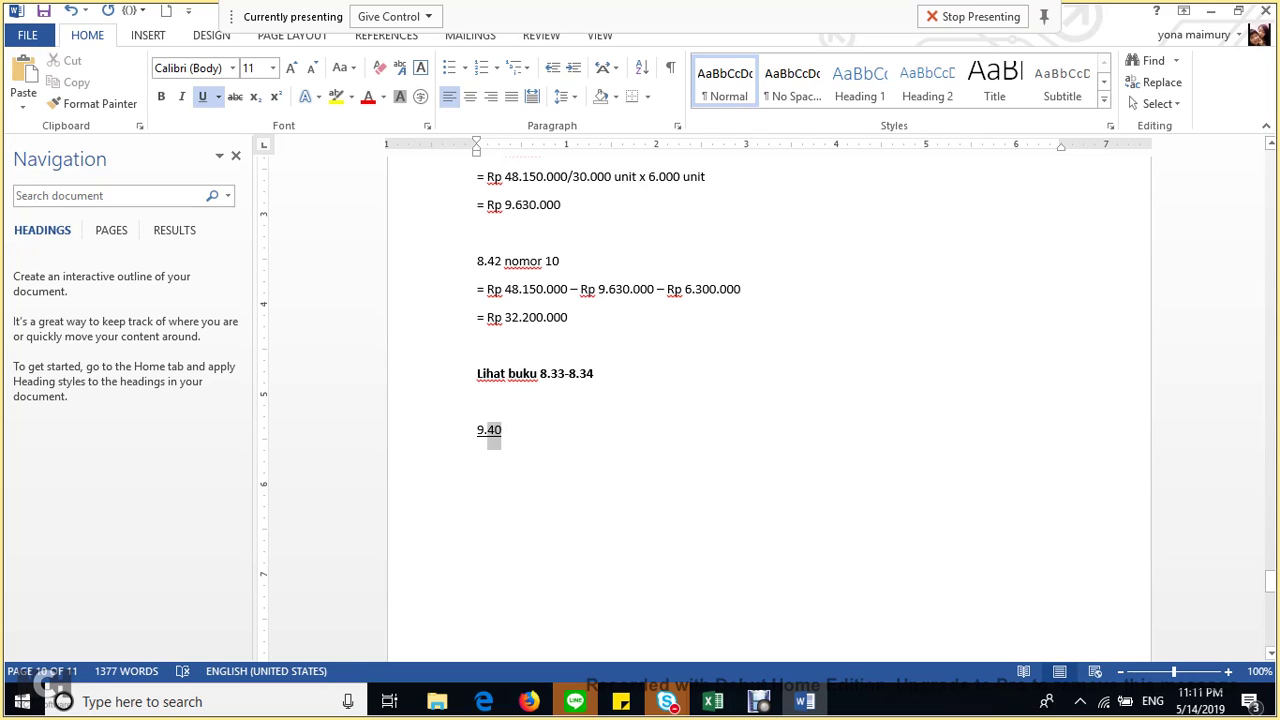
{"action": "type", "text": " nomor 7"}
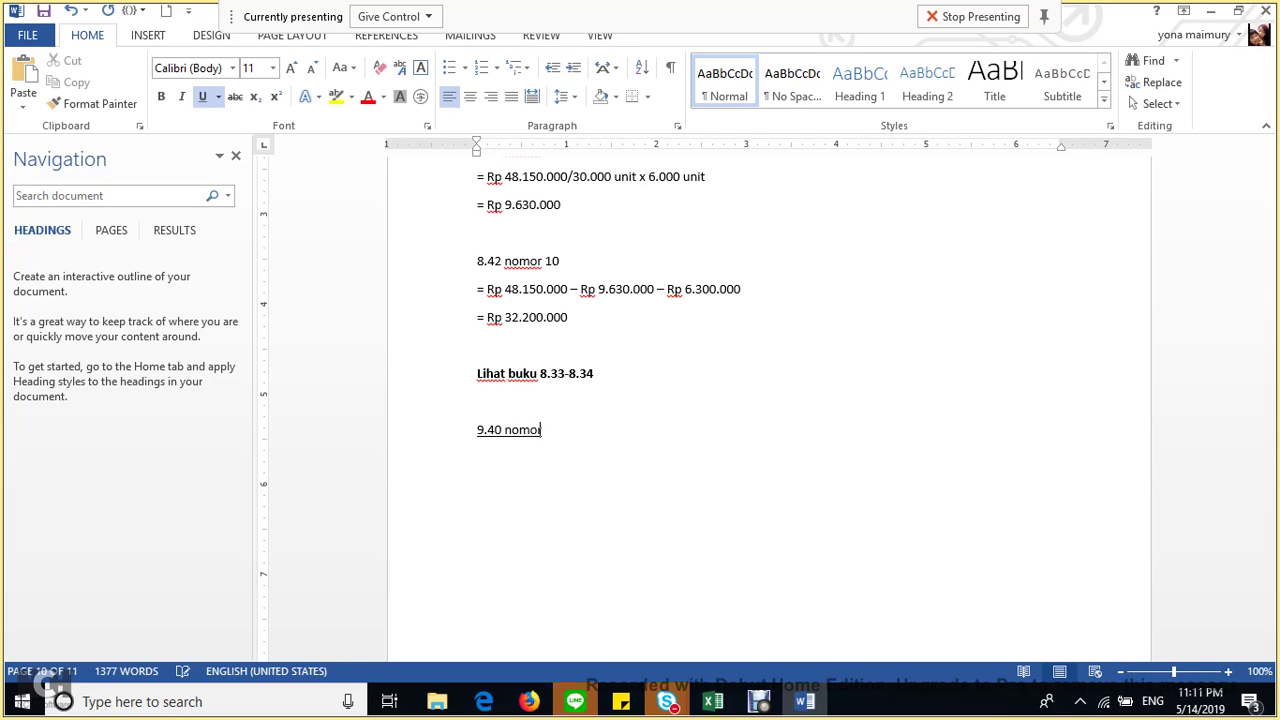
{"action": "key", "text": "Return"}
{"action": "key", "text": "ctrl+u"}
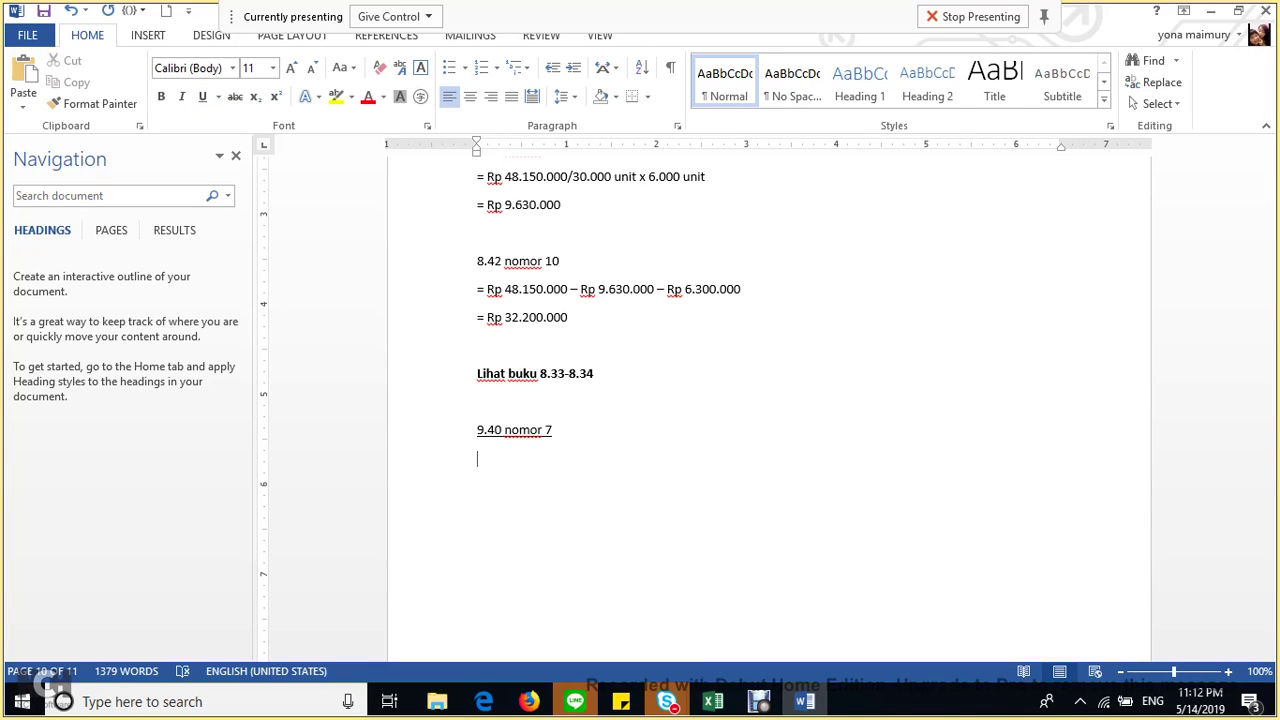
Write the 9.40 nomor 7 calculation line as "(Rp470-Rp460)x Rp 6.420.000".
{"action": "type", "text": "470-460)"}
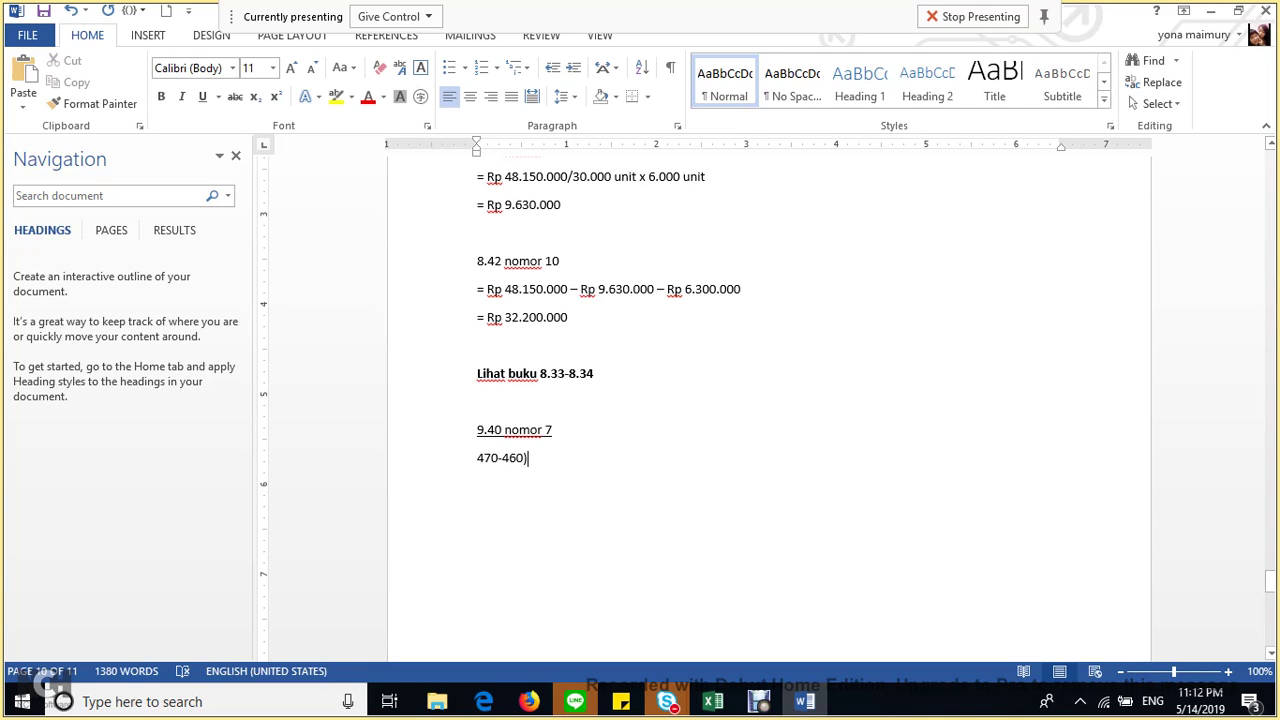
{"action": "key", "text": "Home"}
{"action": "type", "text": "("}
{"action": "key", "text": "End"}
{"action": "type", "text": "x Rp "}
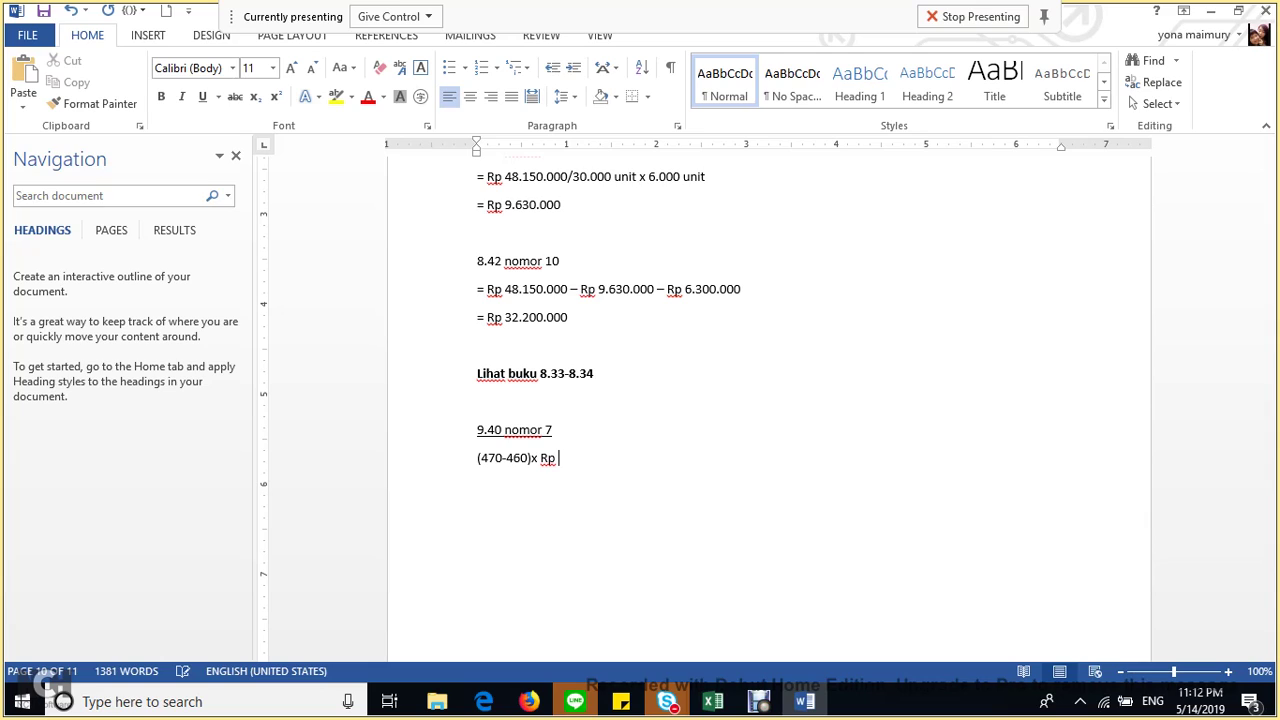
{"action": "type", "text": "6.420.000"}
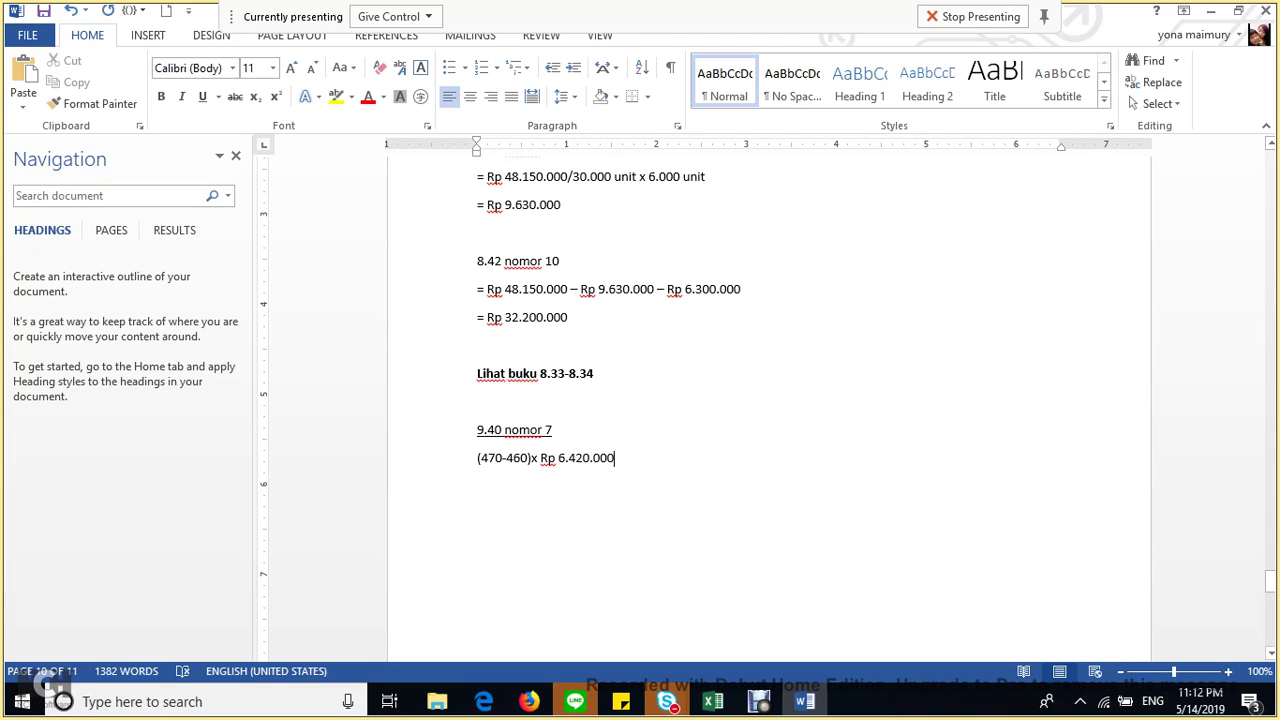
{"action": "left_click", "coordinate": [477, 458]}
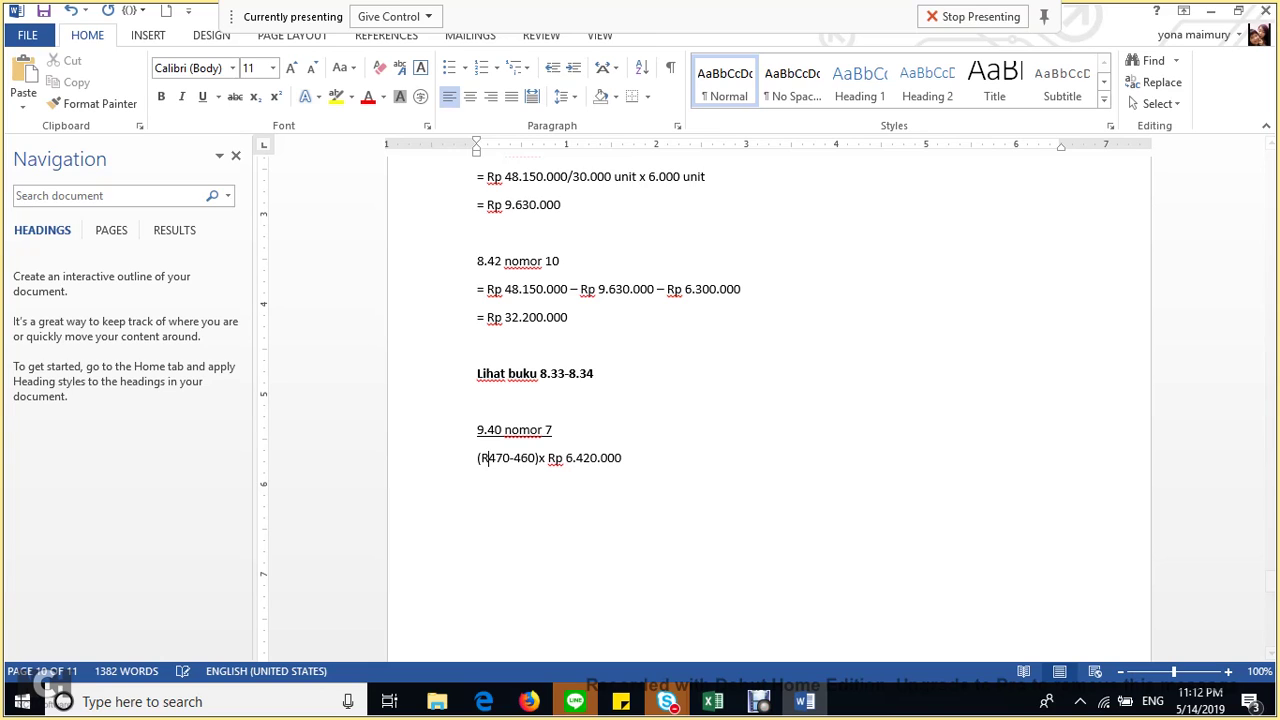
{"action": "type", "text": "Rp"}
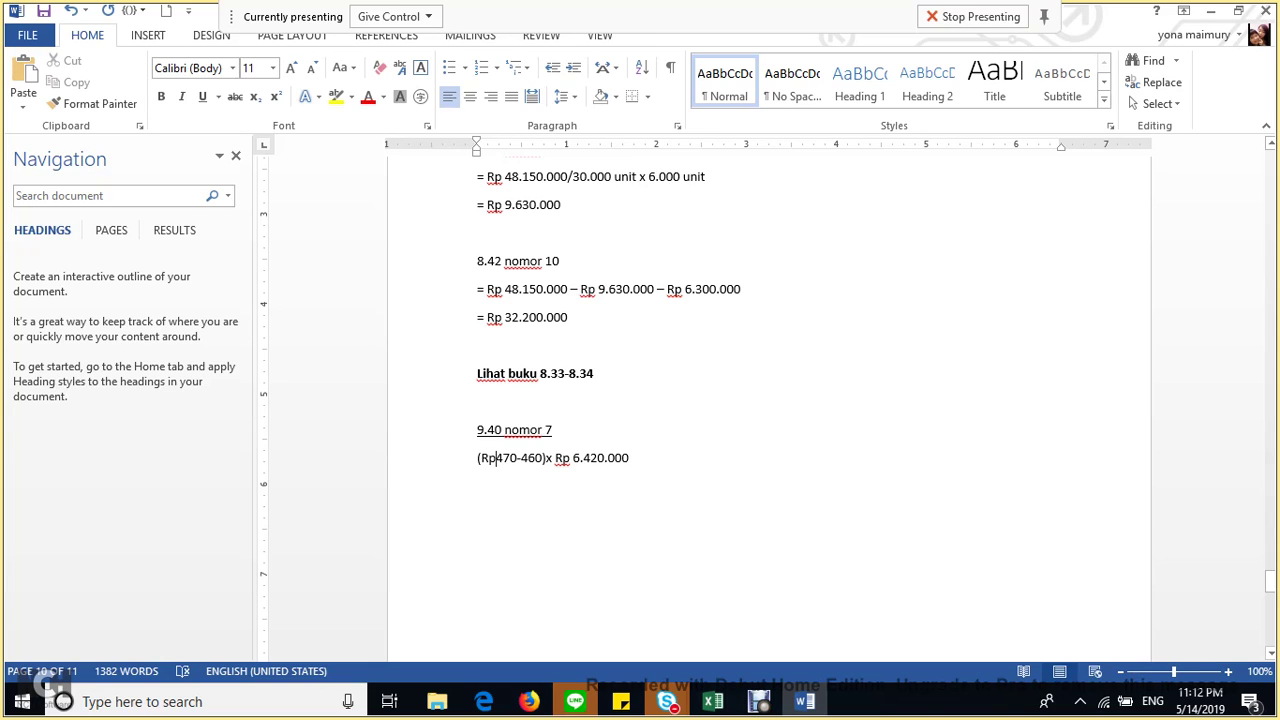
{"action": "left_click", "coordinate": [520, 458]}
{"action": "type", "text": "Rp"}
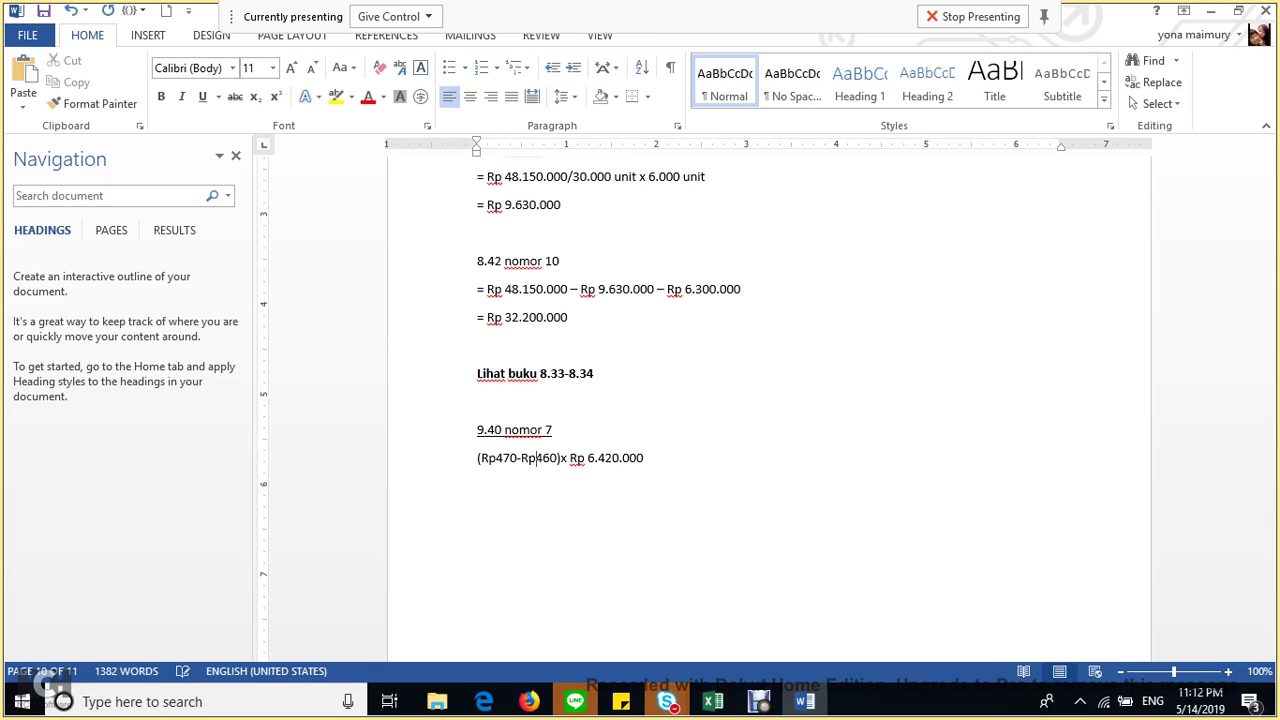
Add the result line "= Rp64.200.000" below the 9.40 nomor 7 calculation.
{"action": "left_click", "coordinate": [645, 458]}
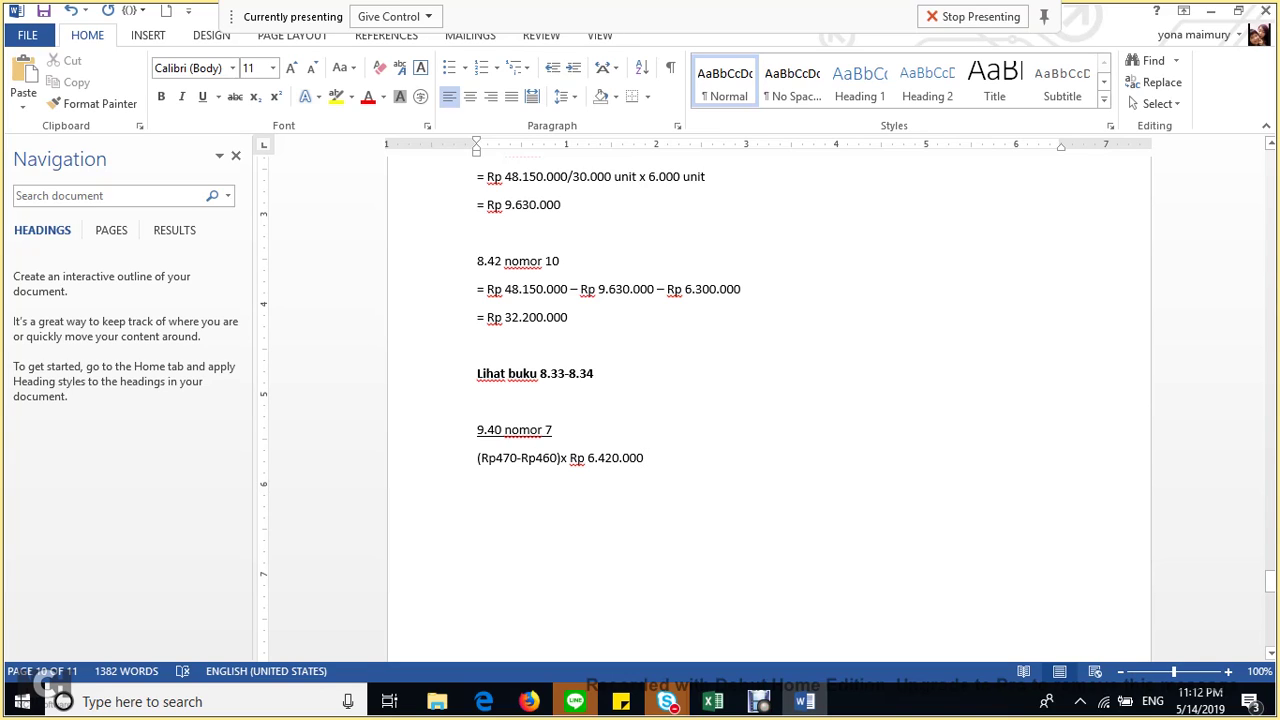
{"action": "key", "text": "Return"}
{"action": "type", "text": "= "}
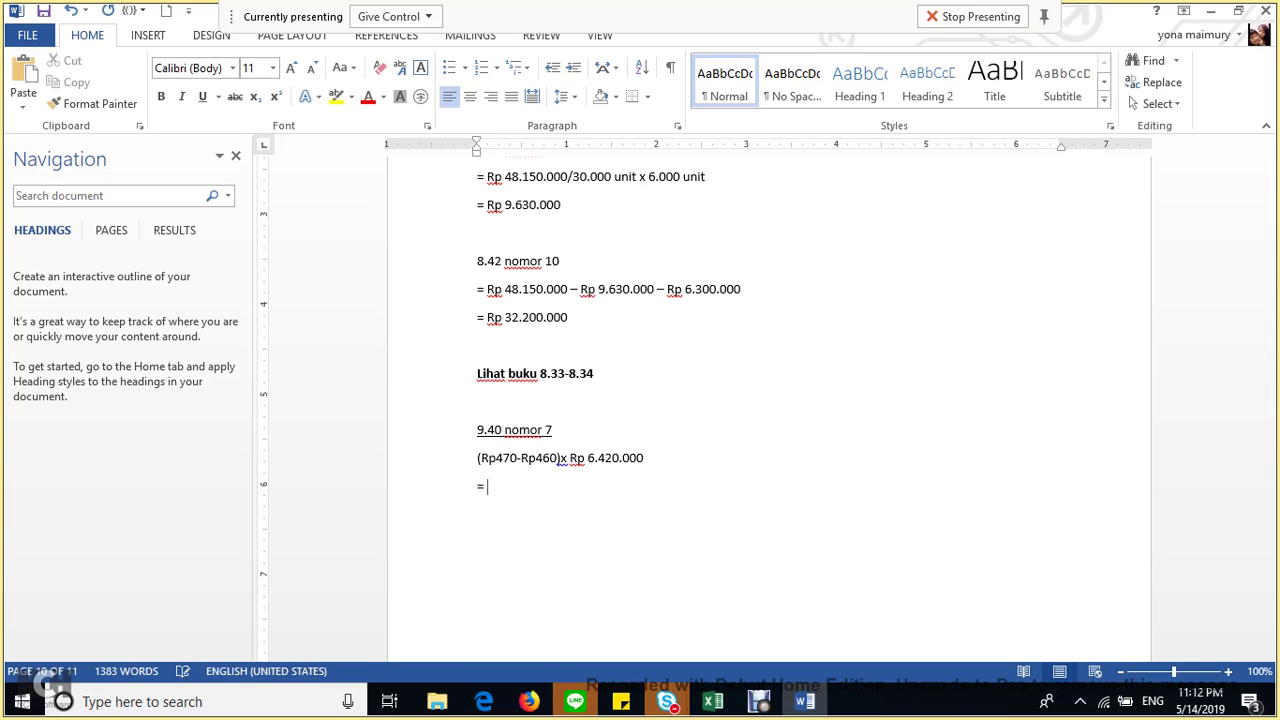
{"action": "type", "text": "64.200.000"}
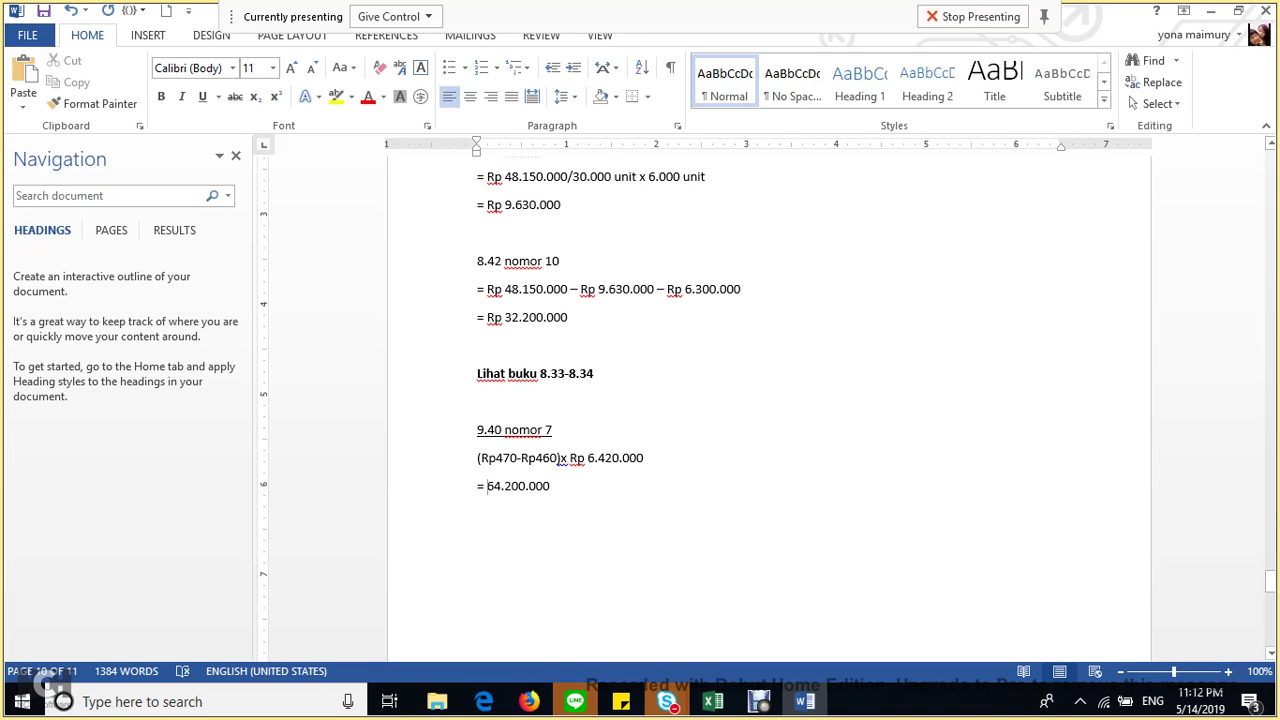
{"action": "left_click", "coordinate": [486, 486]}
{"action": "type", "text": "Rp"}
Copy the underlined "9.40 nomor" heading text to three new lines below the result, numbering them 8, 9 and 10.
{"action": "left_click_drag", "start_coordinate": [546, 430], "coordinate": [477, 430]}
{"action": "key", "text": "ctrl+c"}
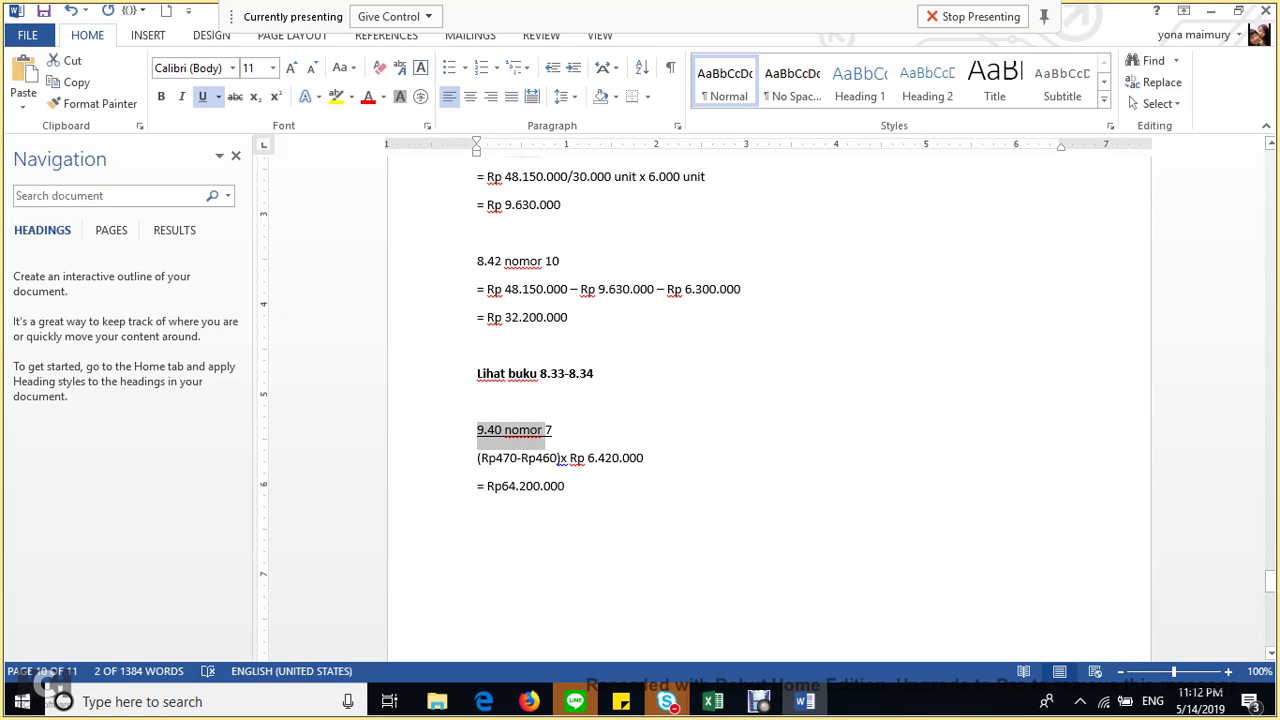
{"action": "left_click", "coordinate": [565, 486]}
{"action": "key", "text": "Return"}
{"action": "key", "text": "ctrl+v"}
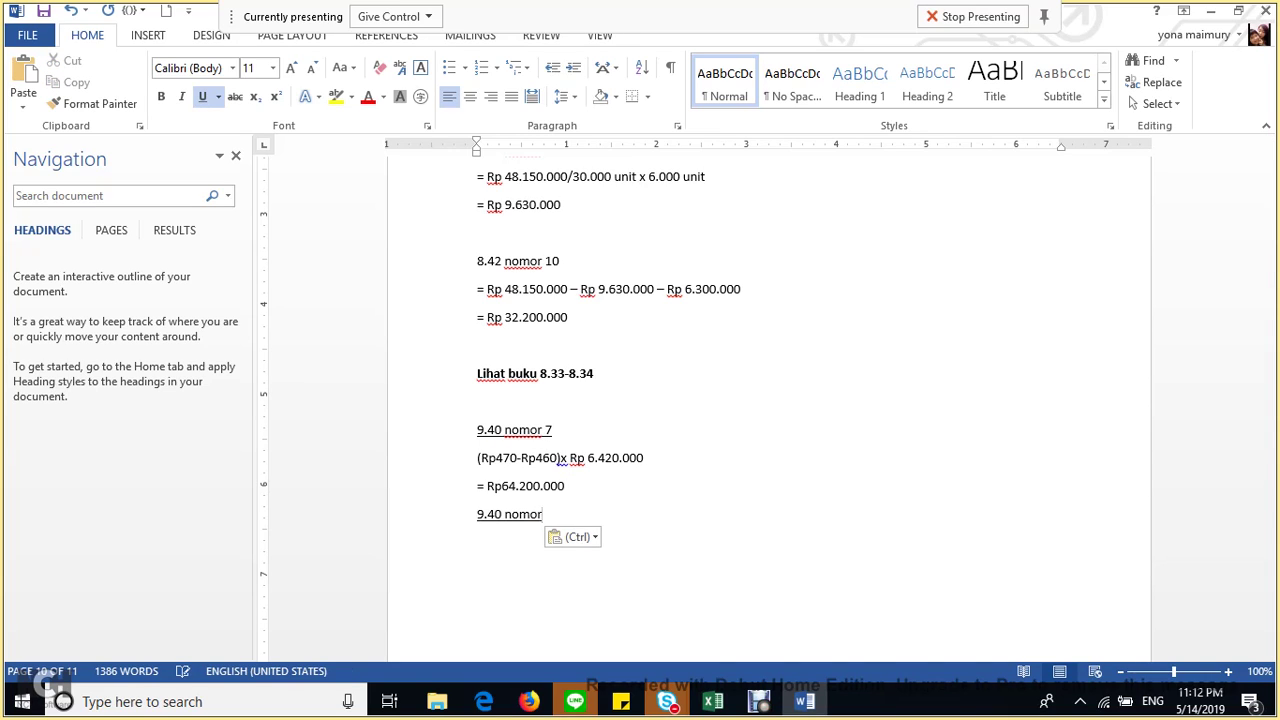
{"action": "type", "text": "8"}
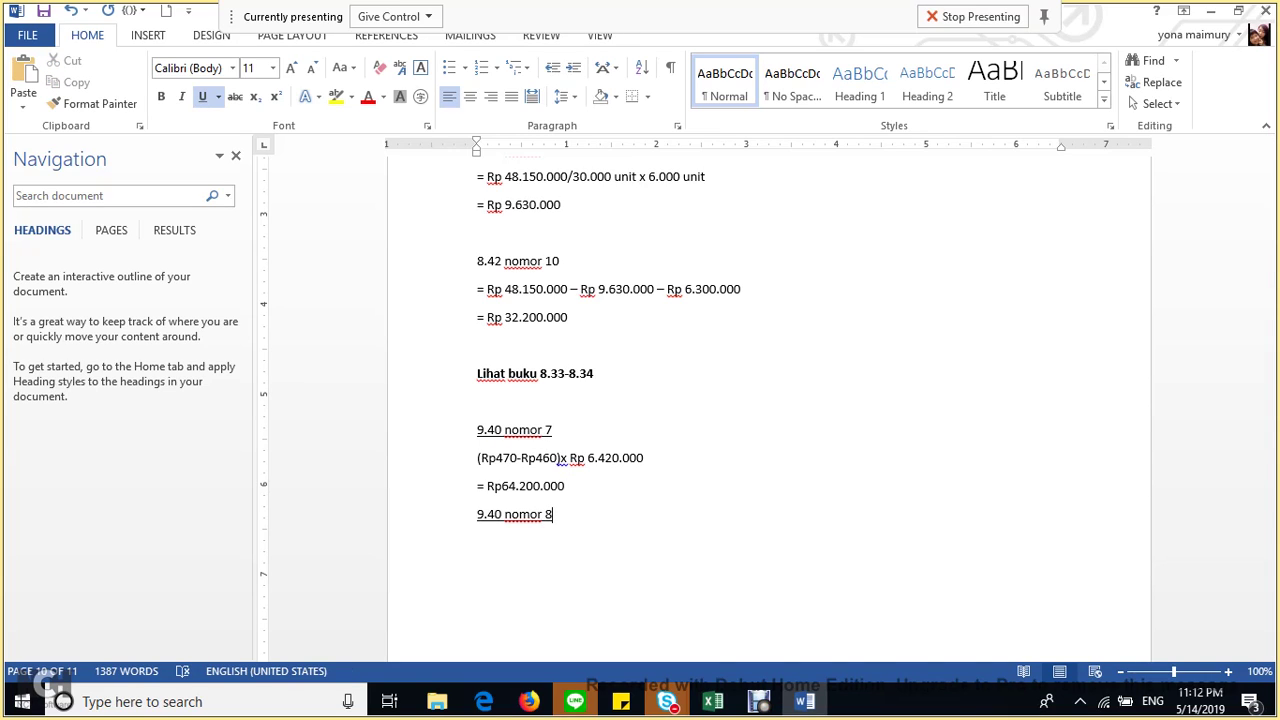
{"action": "key", "text": "ctrl+v"}
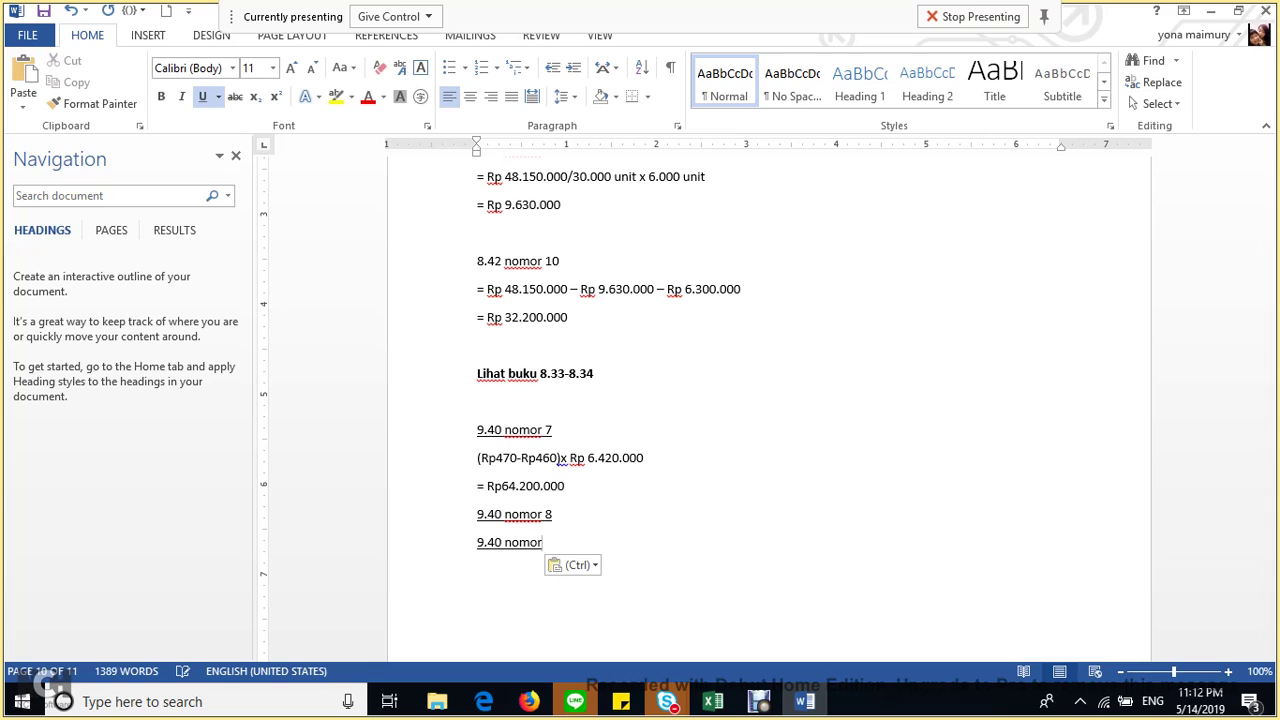
{"action": "type", "text": "9"}
{"action": "key", "text": "Return"}
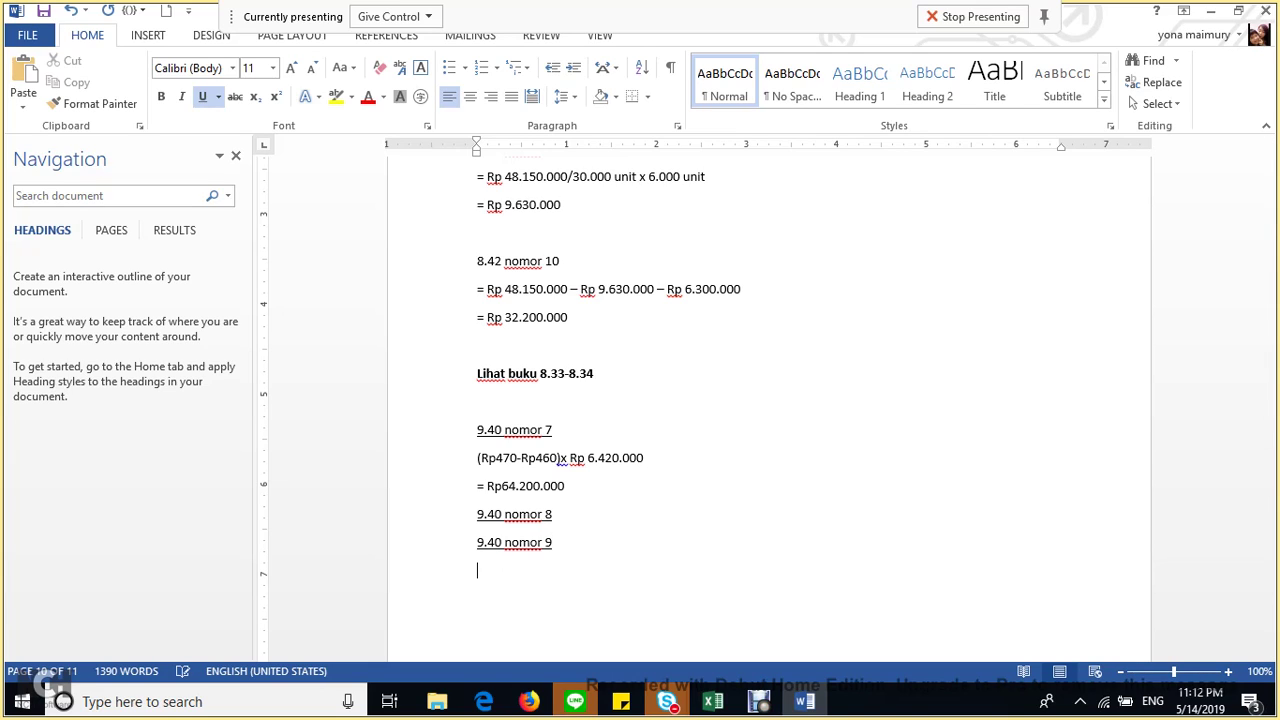
{"action": "key", "text": "ctrl+v"}
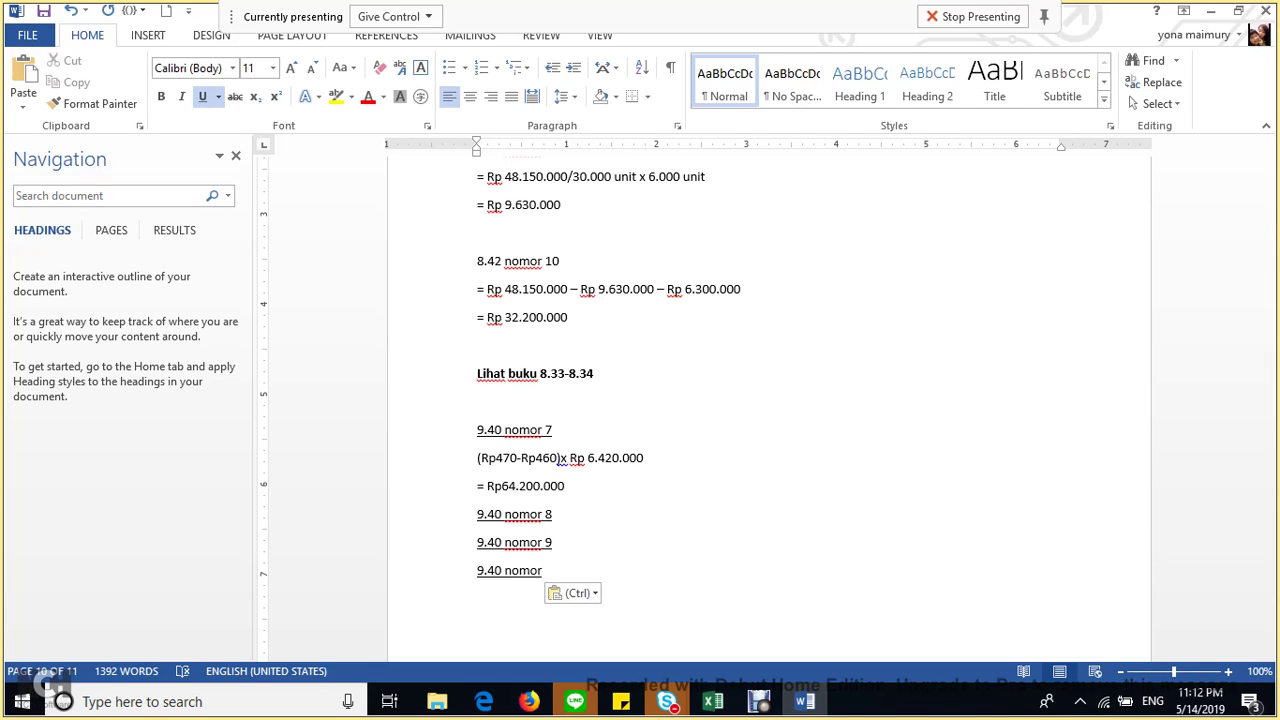
{"action": "type", "text": "10"}
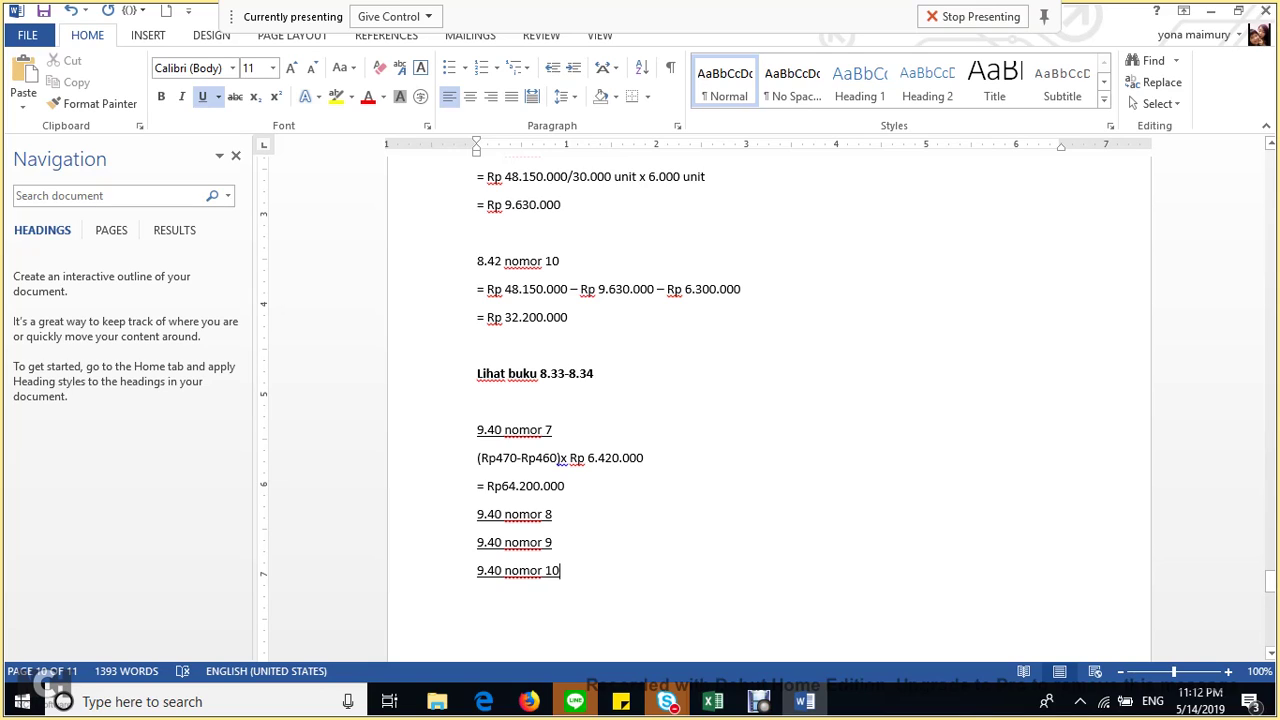
Write the calculation line "= Rp 6.420.000- 128 ons x 52.000 unit gallon) x Rp 460" under the heading 9.40 nomor 8.
{"action": "left_click", "coordinate": [552, 514]}
{"action": "key", "text": "Return"}
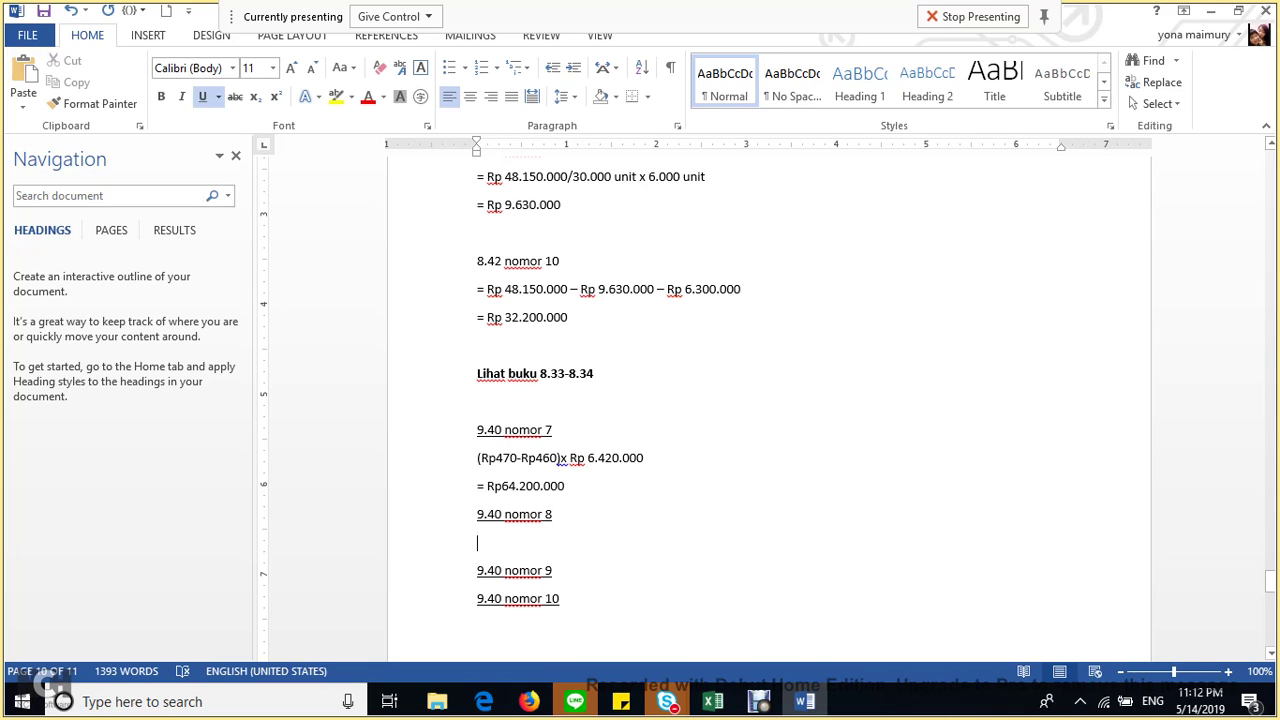
{"action": "type", "text": "="}
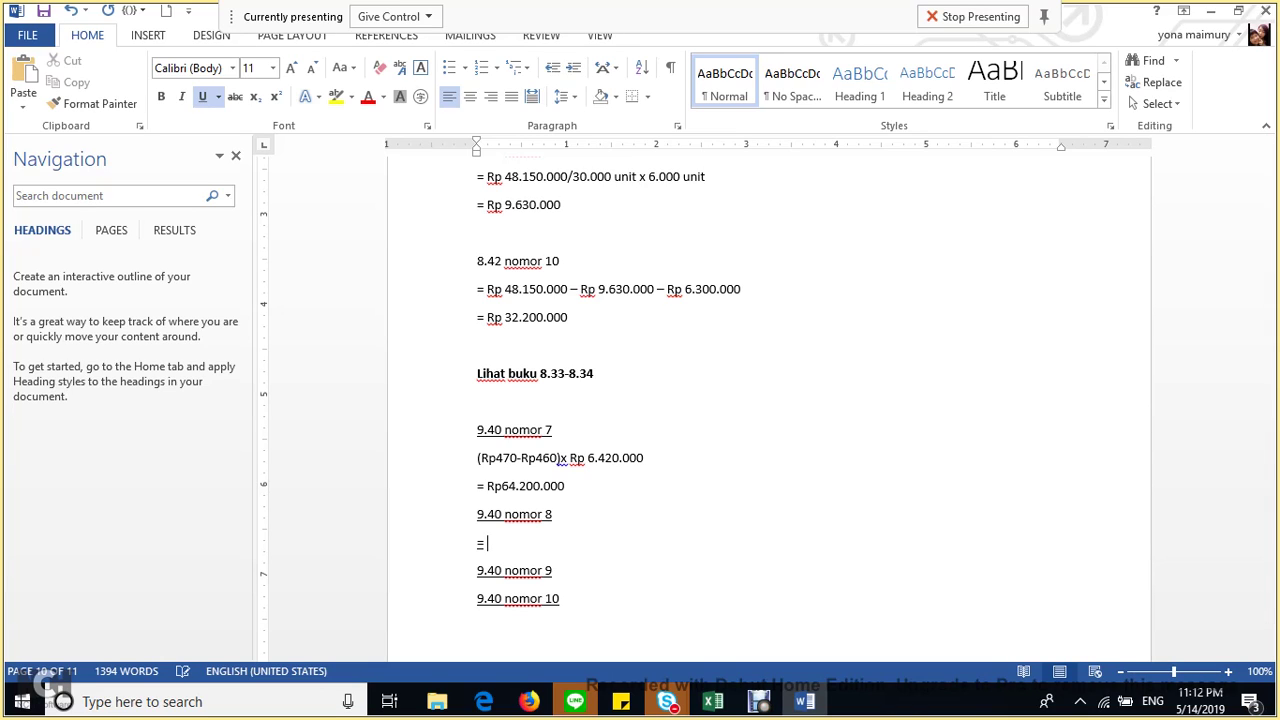
{"action": "type", "text": " Rp 6.420.000- 12"}
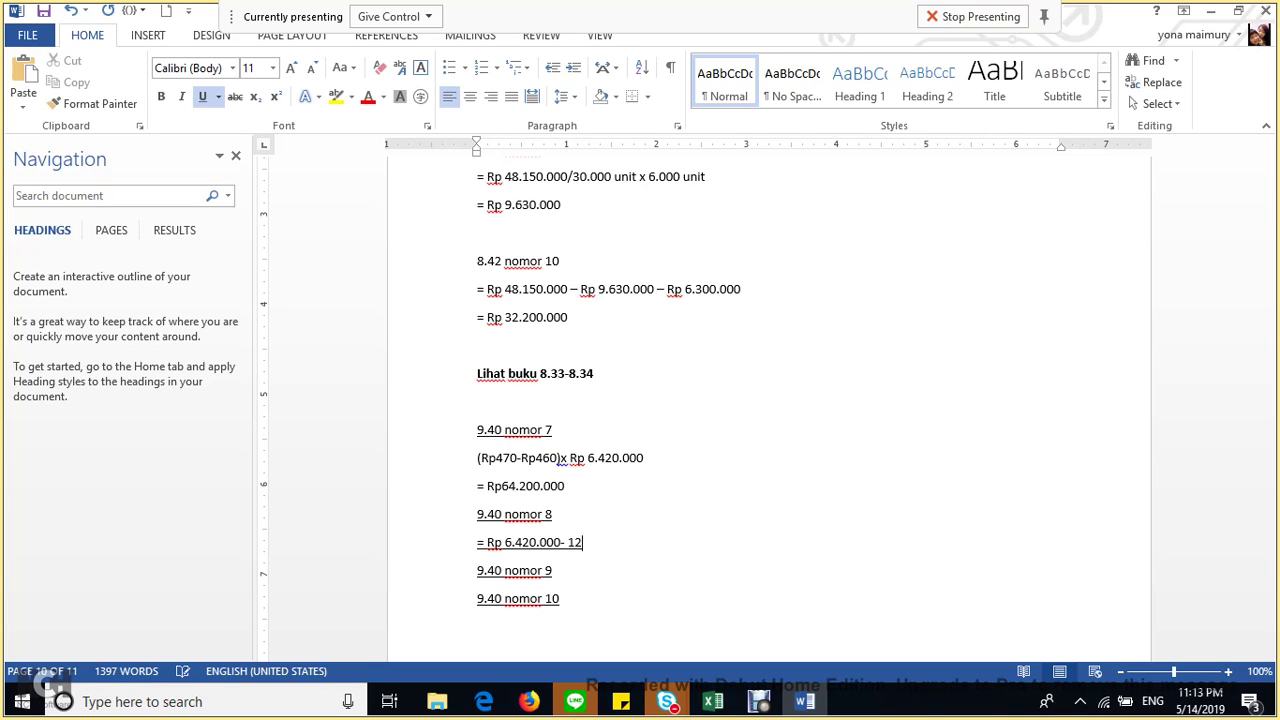
{"action": "type", "text": "8 ons x 52.000"}
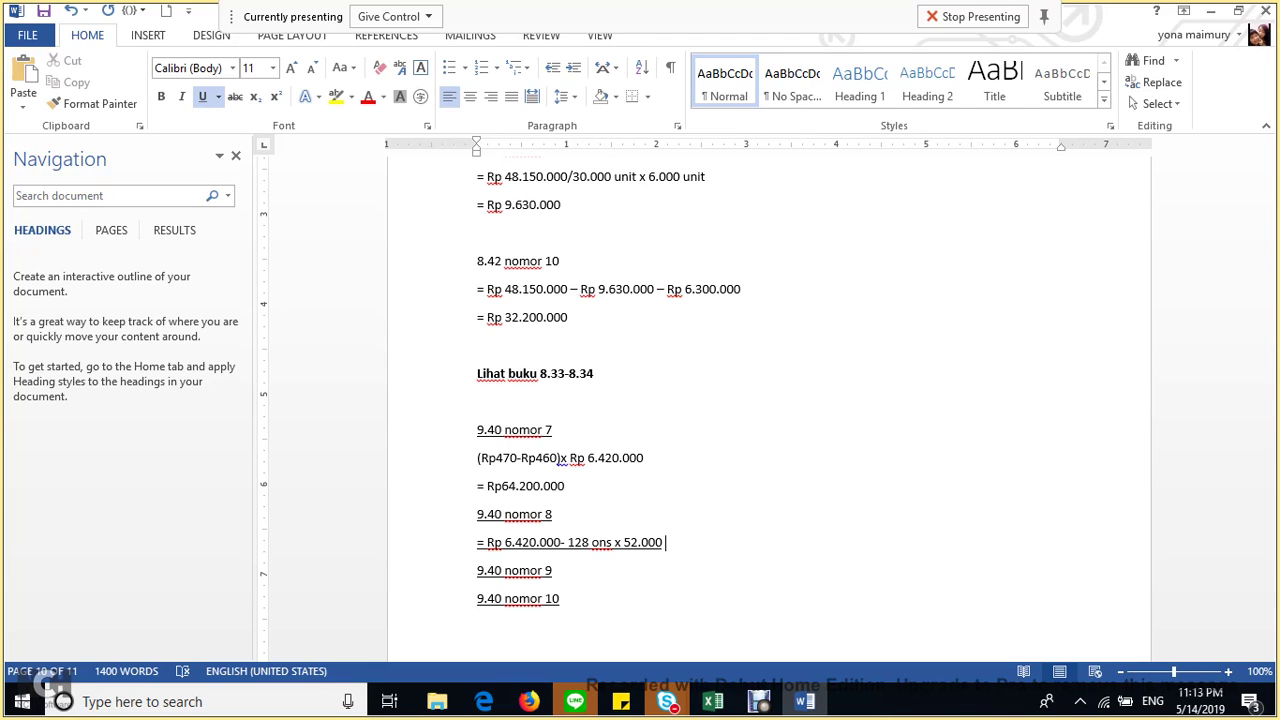
{"action": "type", "text": "unit galon"}
{"action": "key", "text": "BackSpace"}
{"action": "key", "text": "BackSpace"}
{"action": "type", "text": "lon) x Rp 460"}
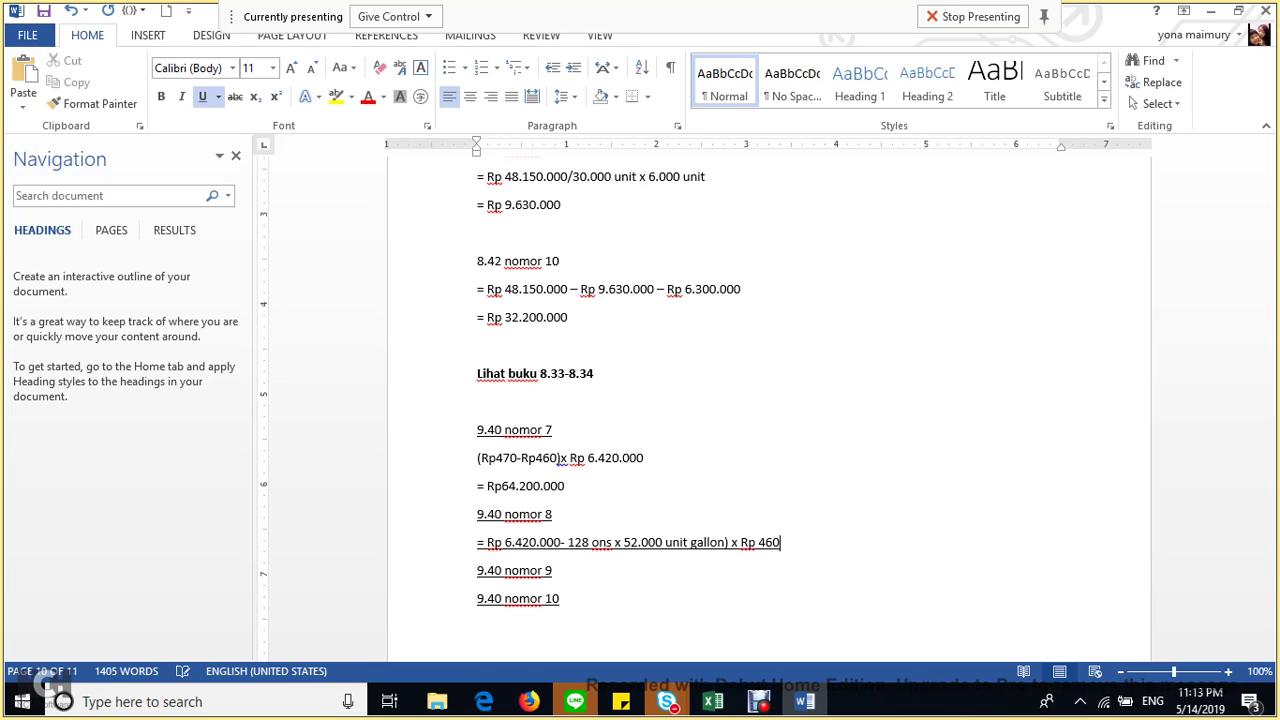
Add the result line "= Rp 108.560.000" to 9.40 nomor 8 and remove the underline from its calculation and result lines.
{"action": "key", "text": "Return"}
{"action": "type", "text": "= "}
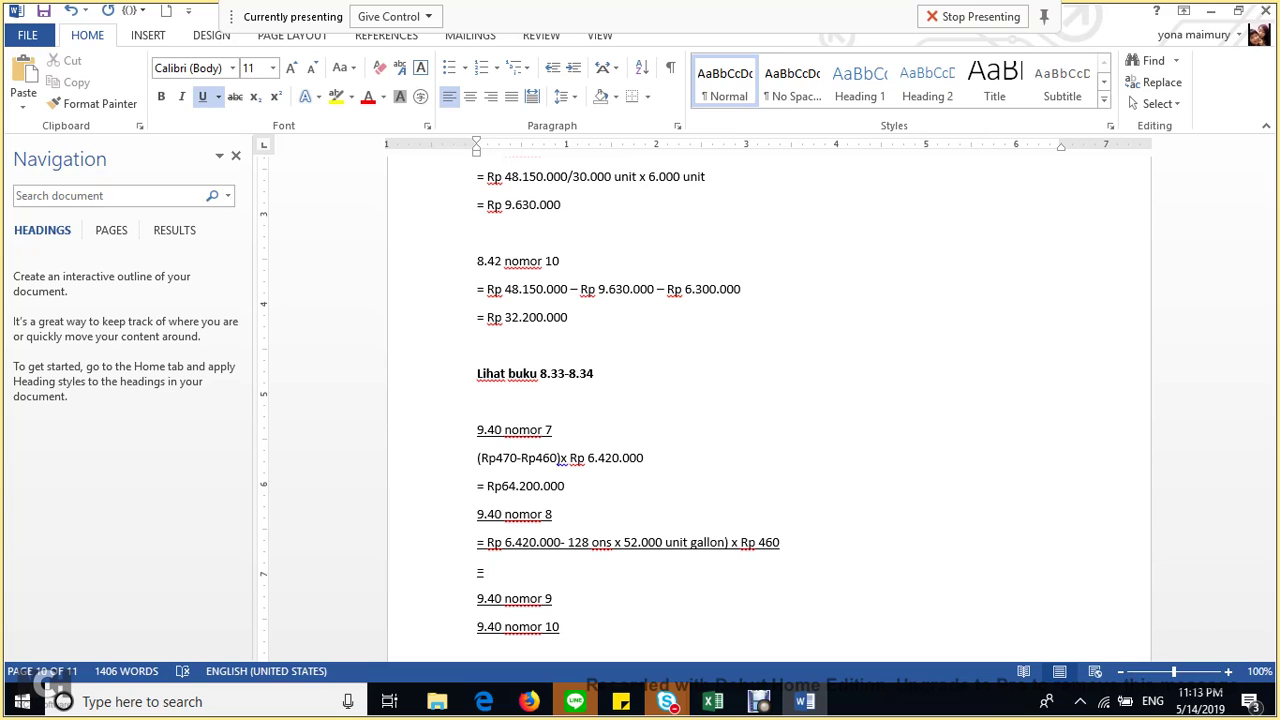
{"action": "type", "text": "Rp 108.560.000"}
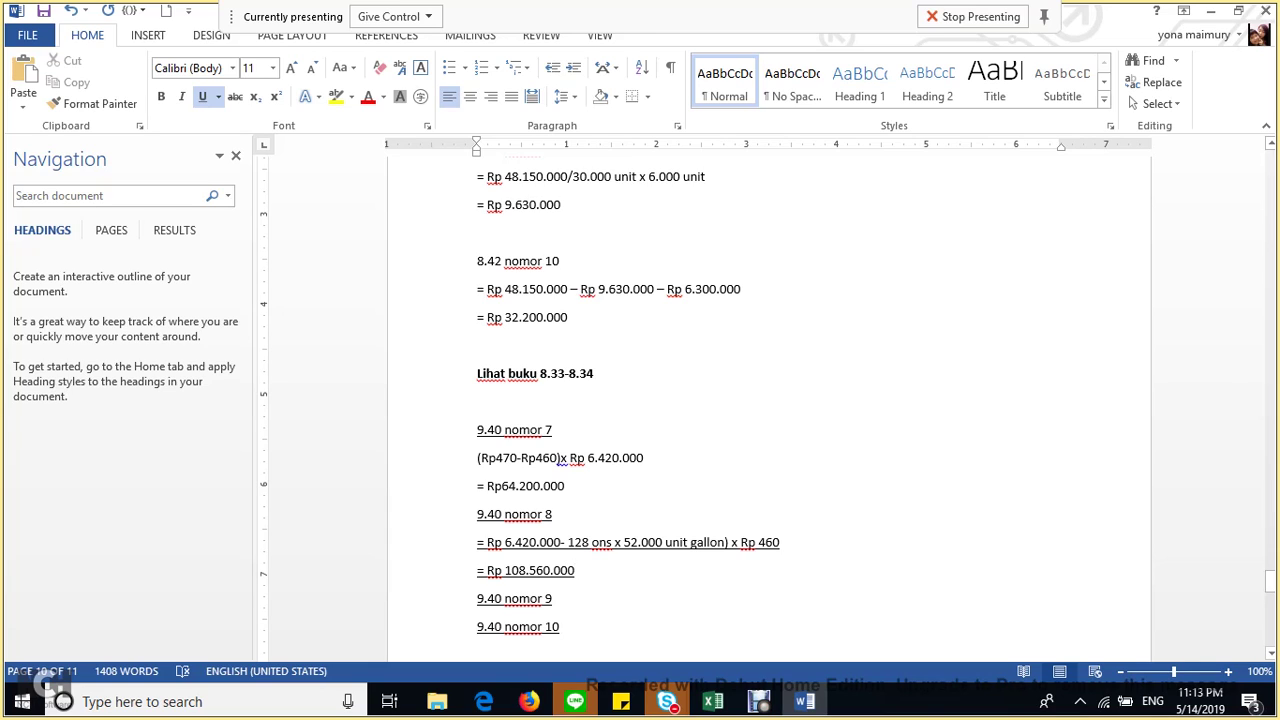
{"action": "left_click_drag", "start_coordinate": [578, 571], "coordinate": [477, 542]}
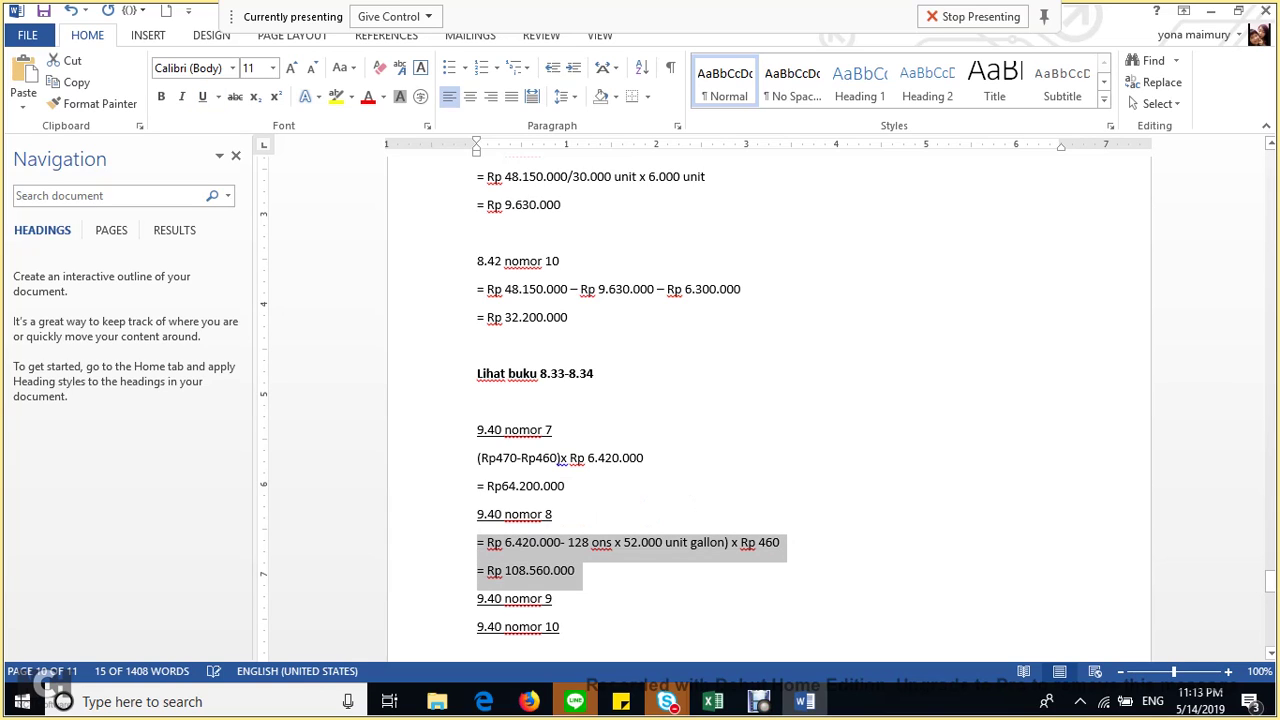
{"action": "left_click", "coordinate": [555, 598]}
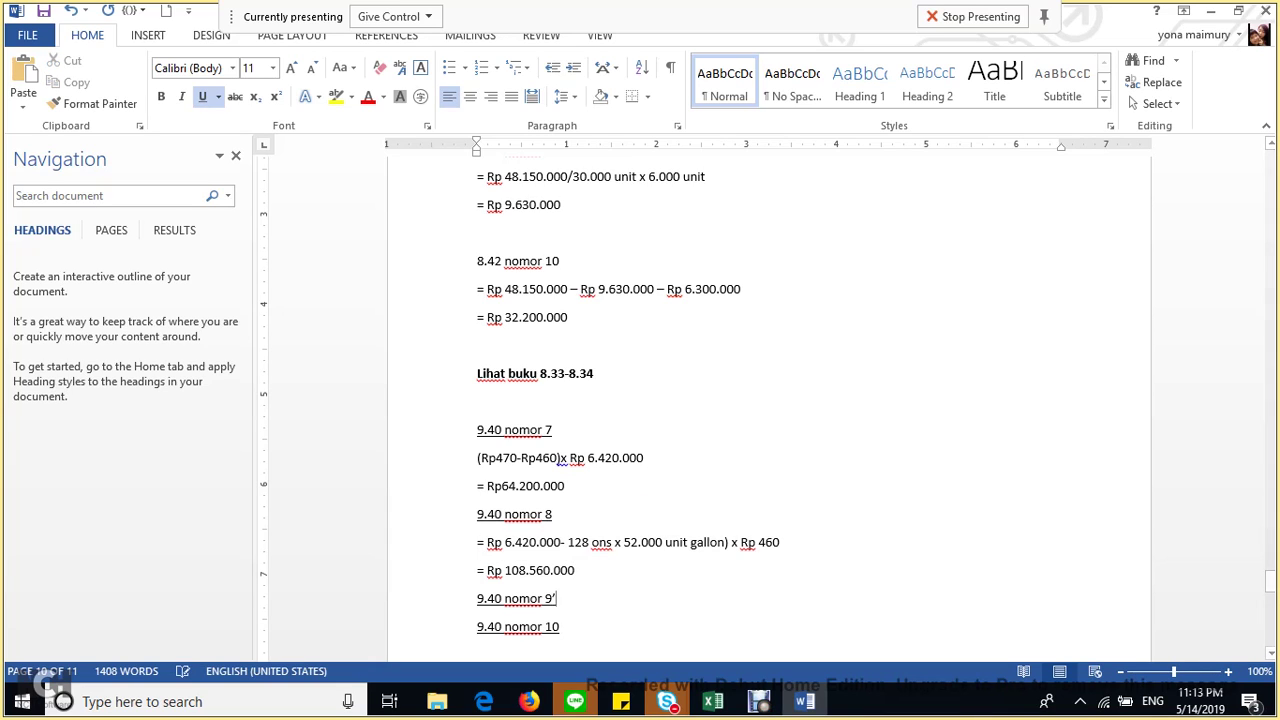
Write the calculation line "(Rp 12.500 – Rp 12.000) x 2000 JKL" on a new line under the heading 9.40 nomor 9.
{"action": "key", "text": "Return"}
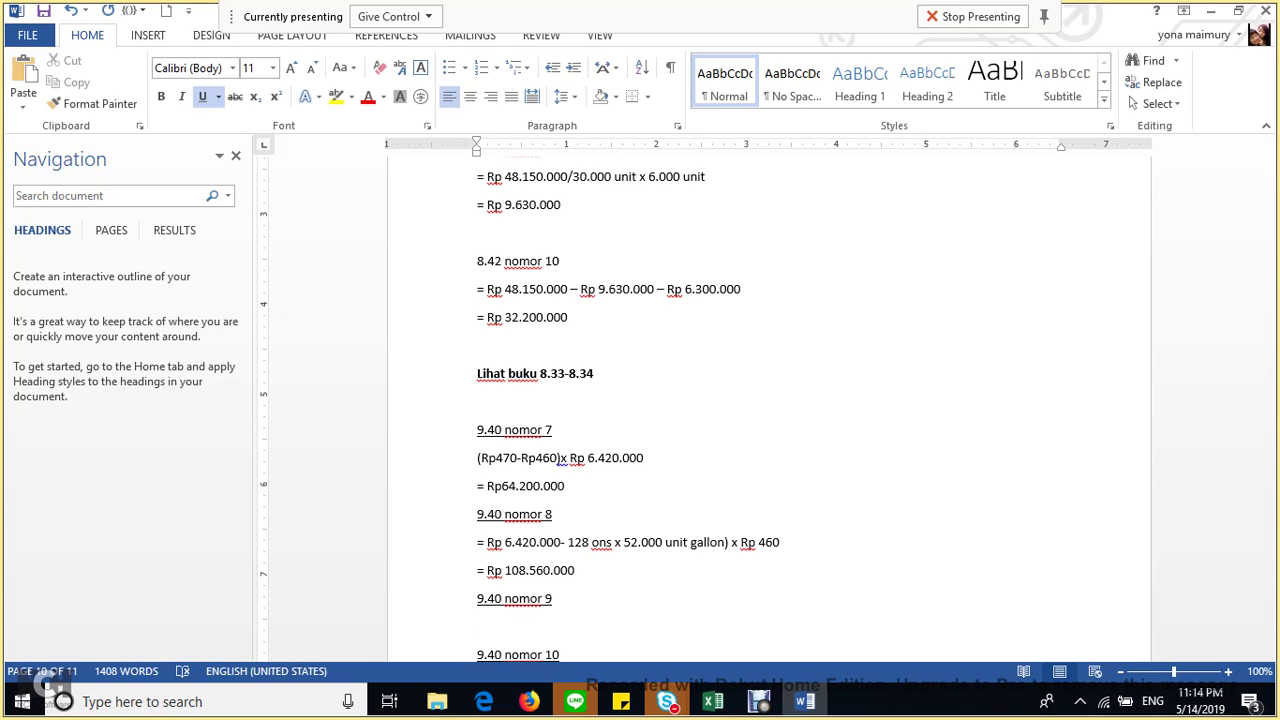
{"action": "type", "text": "Rp 12."}
{"action": "type", "text": ".500"}
{"action": "type", "text": " - "}
{"action": "type", "text": "Rp 12."}
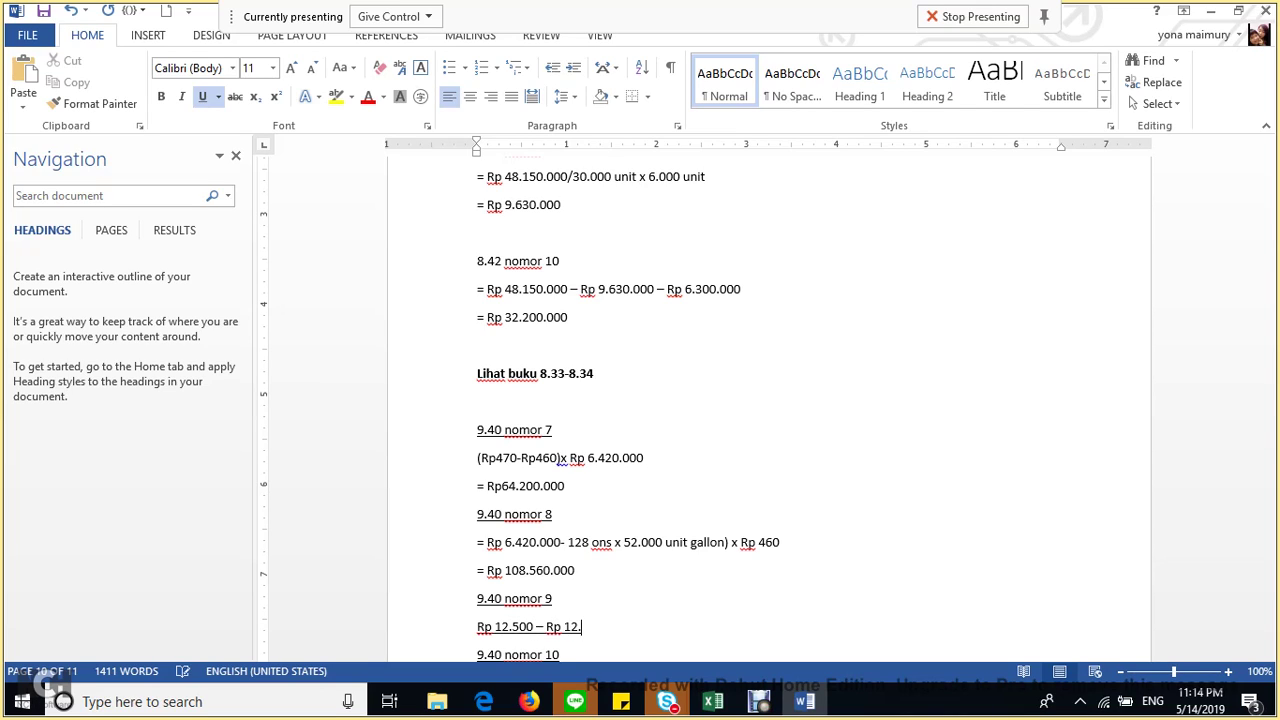
{"action": "type", "text": "000 )"}
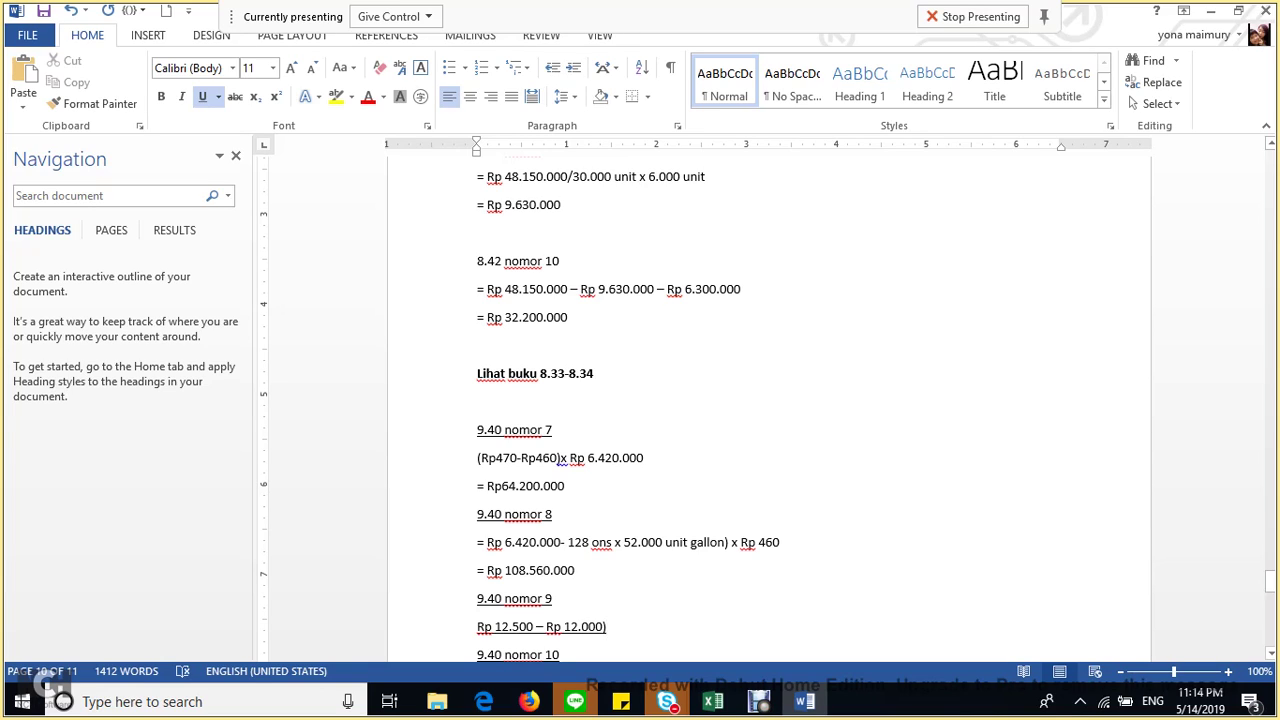
{"action": "type", "text": "("}
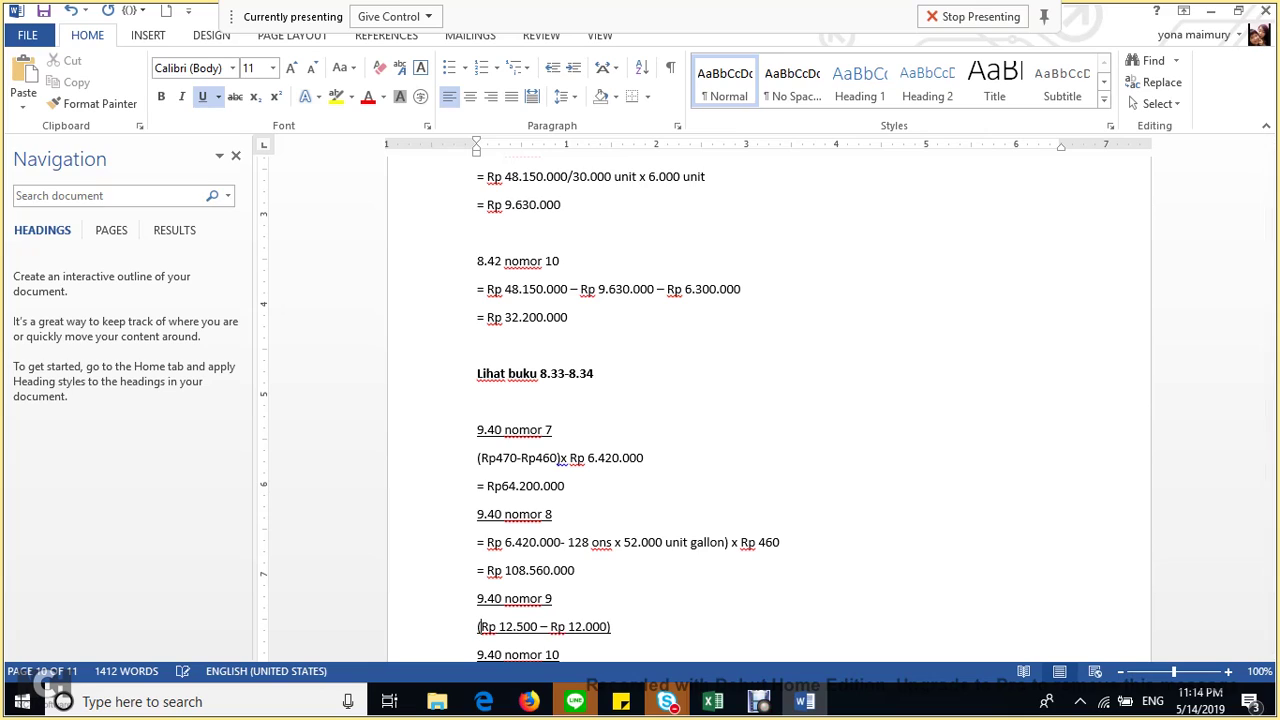
{"action": "type", "text": " x 200"}
{"action": "type", "text": "0 JKL"}
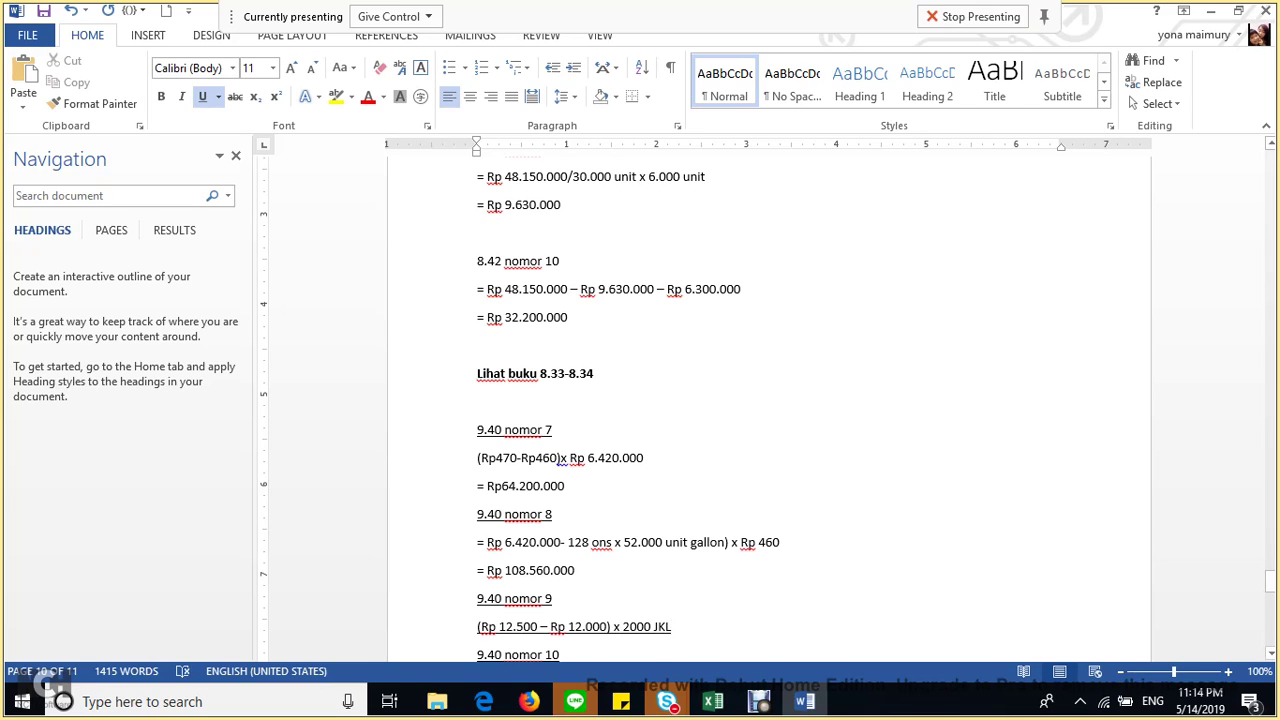
Add the result line "=Rp 1.000.000" to 9.40 nomor 9 and remove the underline from its calculation and result lines.
{"action": "key", "text": "Return"}
{"action": "type", "text": "=N"}
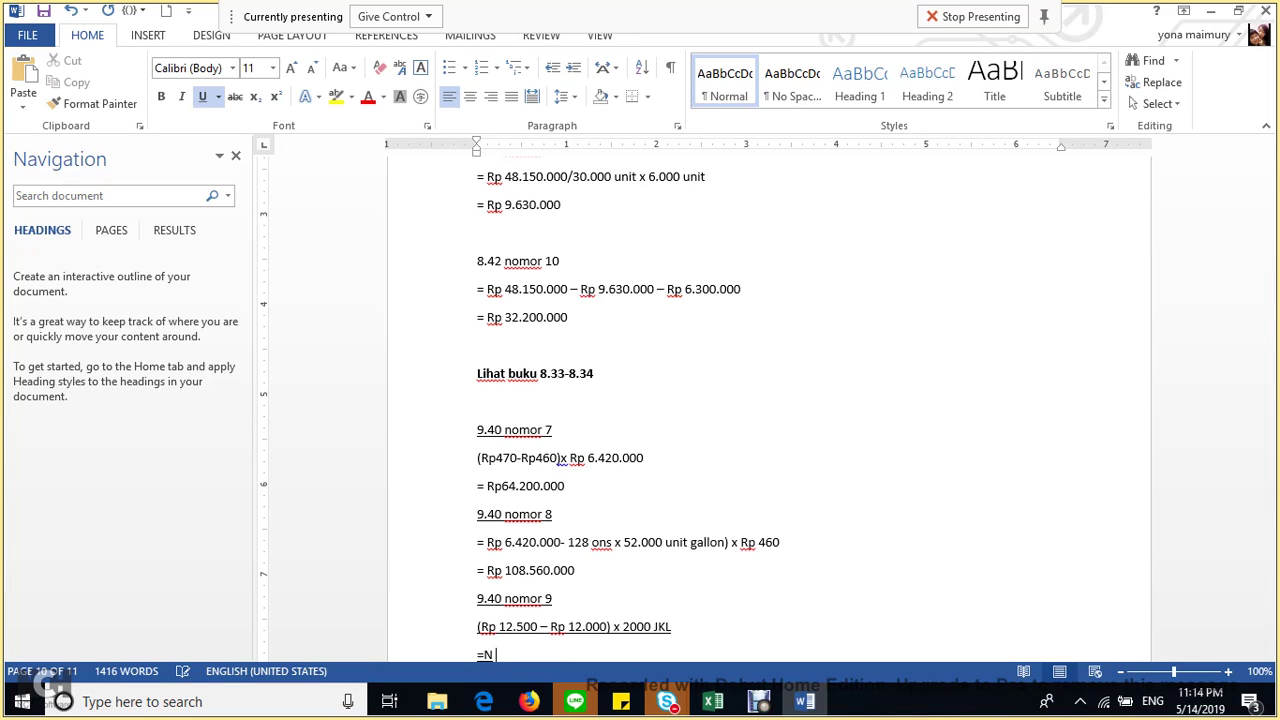
{"action": "key", "text": "BackSpace"}
{"action": "key", "text": "BackSpace"}
{"action": "type", "text": "Ro"}
{"action": "key", "text": "BackSpace"}
{"action": "type", "text": "p 1.000.000"}
{"action": "key", "text": "Return"}
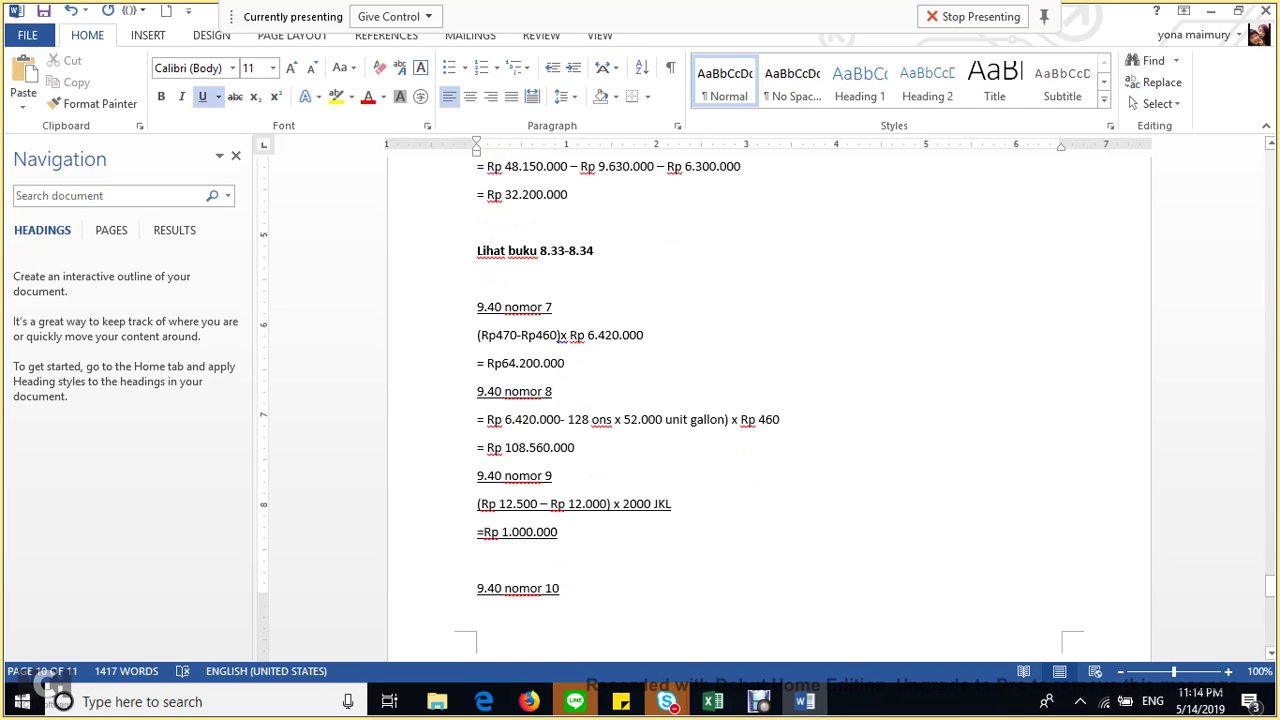
{"action": "left_click_drag", "start_coordinate": [477, 471], "coordinate": [477, 414]}
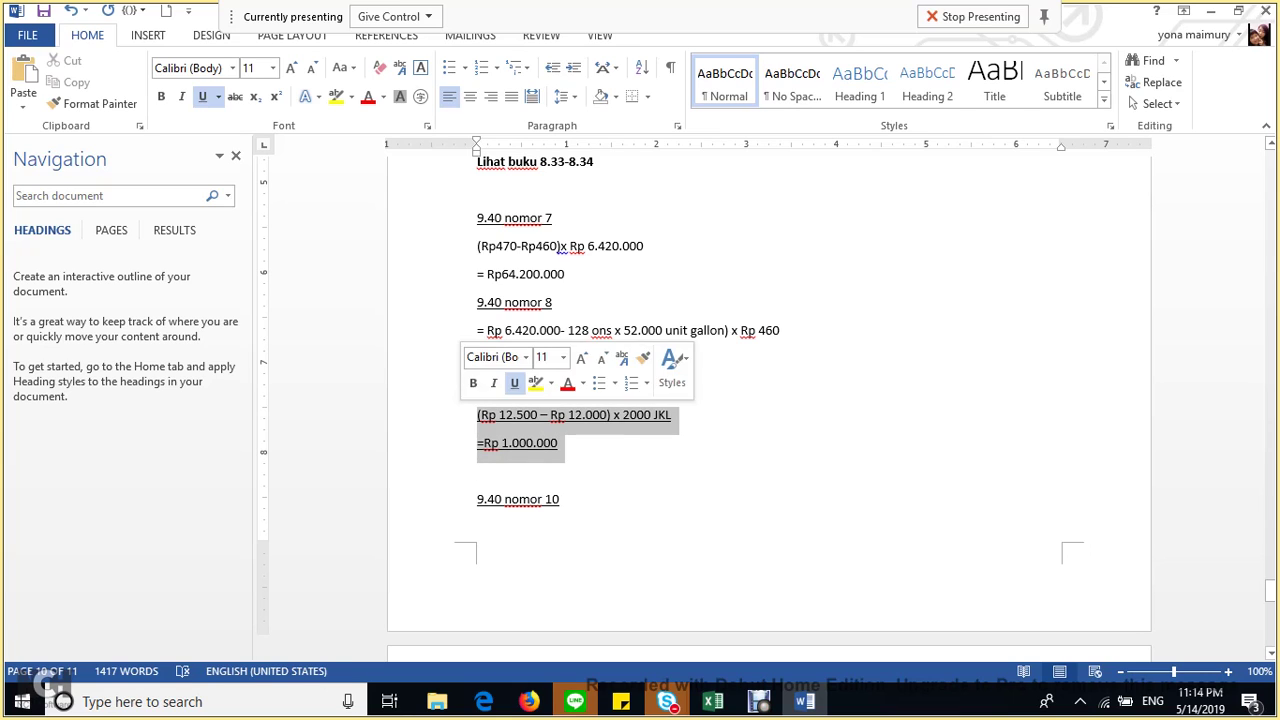
Start the 9.40 nomor 10 calculation below its heading with "= ((0,038 x 52.000 unit gallon) – 2000 JKL )-".
{"action": "key", "text": "ctrl+End"}
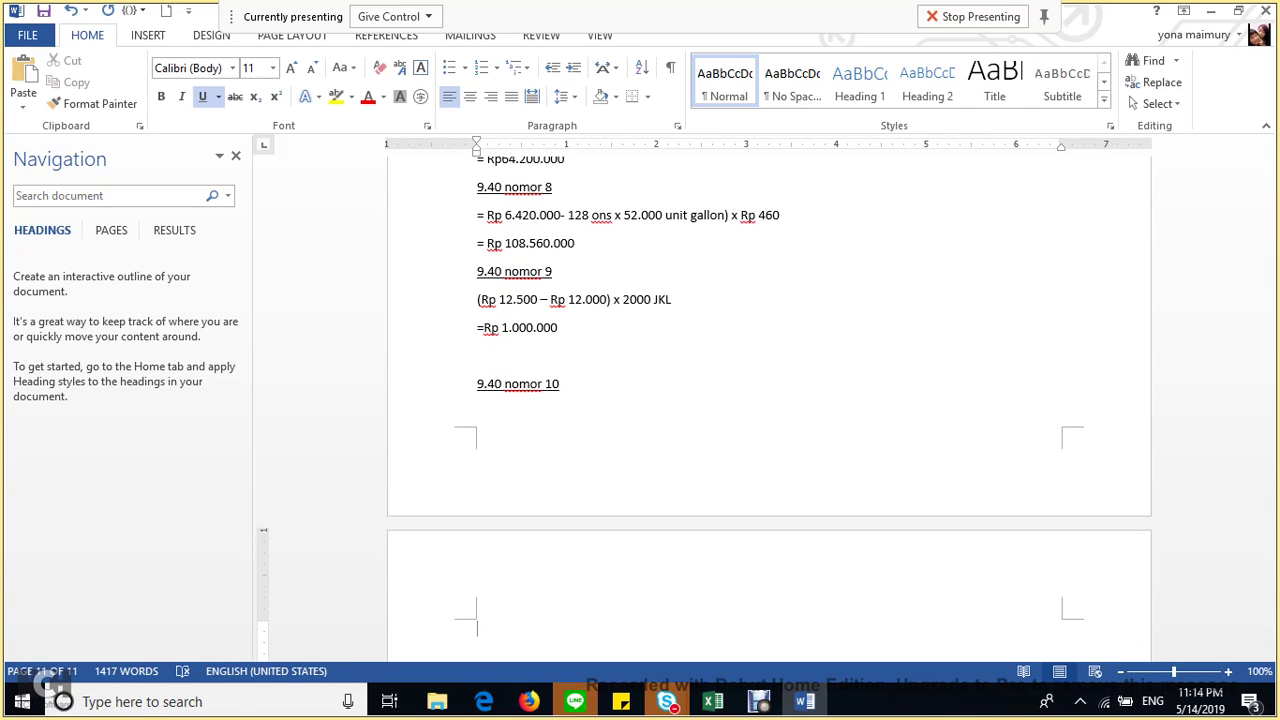
{"action": "type", "text": "="}
{"action": "type", "text": " (("}
{"action": "type", "text": "0"}
{"action": "type", "text": ".0"}
{"action": "key", "text": "BackSpace"}
{"action": "key", "text": "BackSpace"}
{"action": "type", "text": ",038 x 5"}
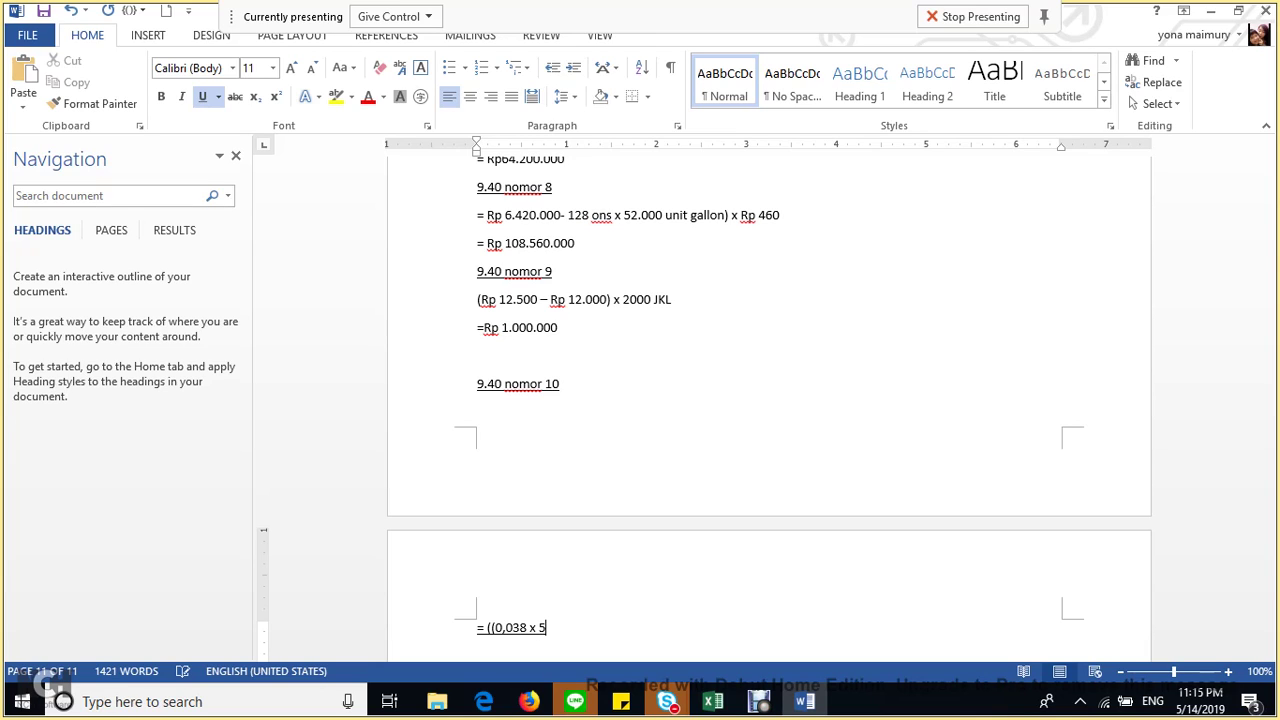
{"action": "type", "text": "2.000 unit galon"}
{"action": "left_click", "coordinate": [631, 627]}
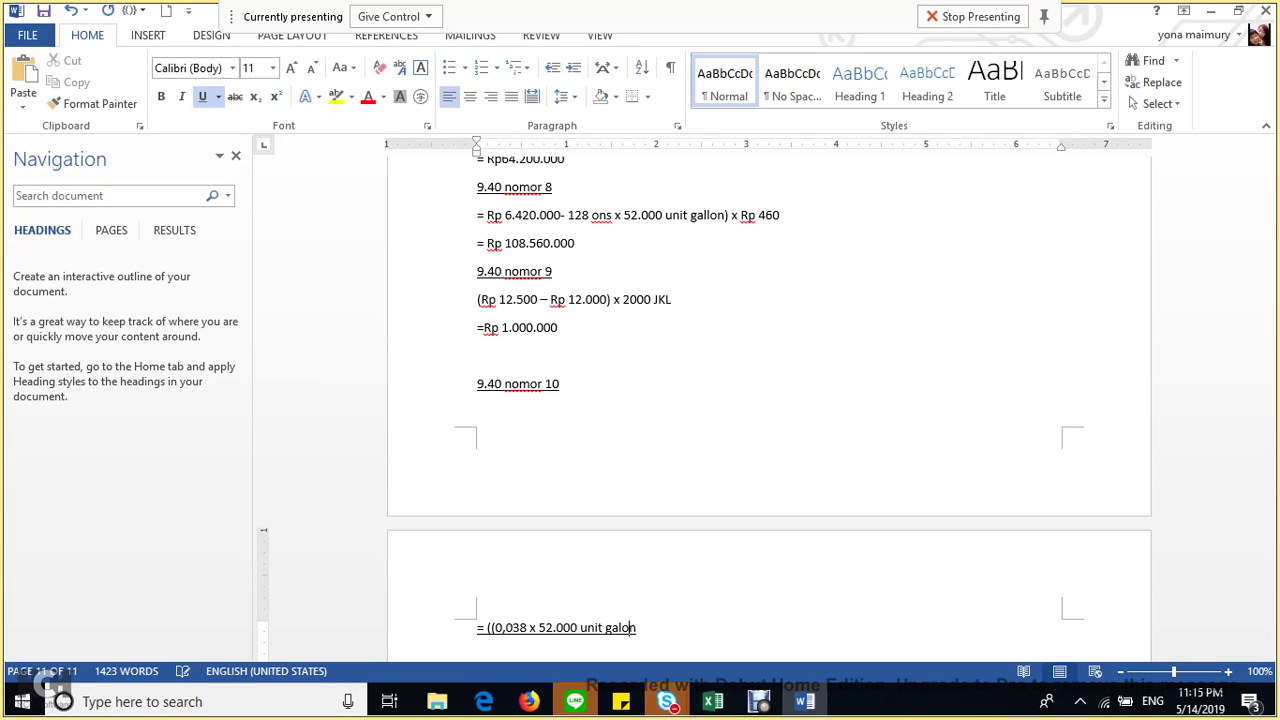
{"action": "left_click", "coordinate": [637, 627]}
{"action": "type", "text": ")"}
{"action": "type", "text": " - 2o"}
{"action": "key", "text": "BackSpace"}
{"action": "type", "text": "000 JKL )-"}
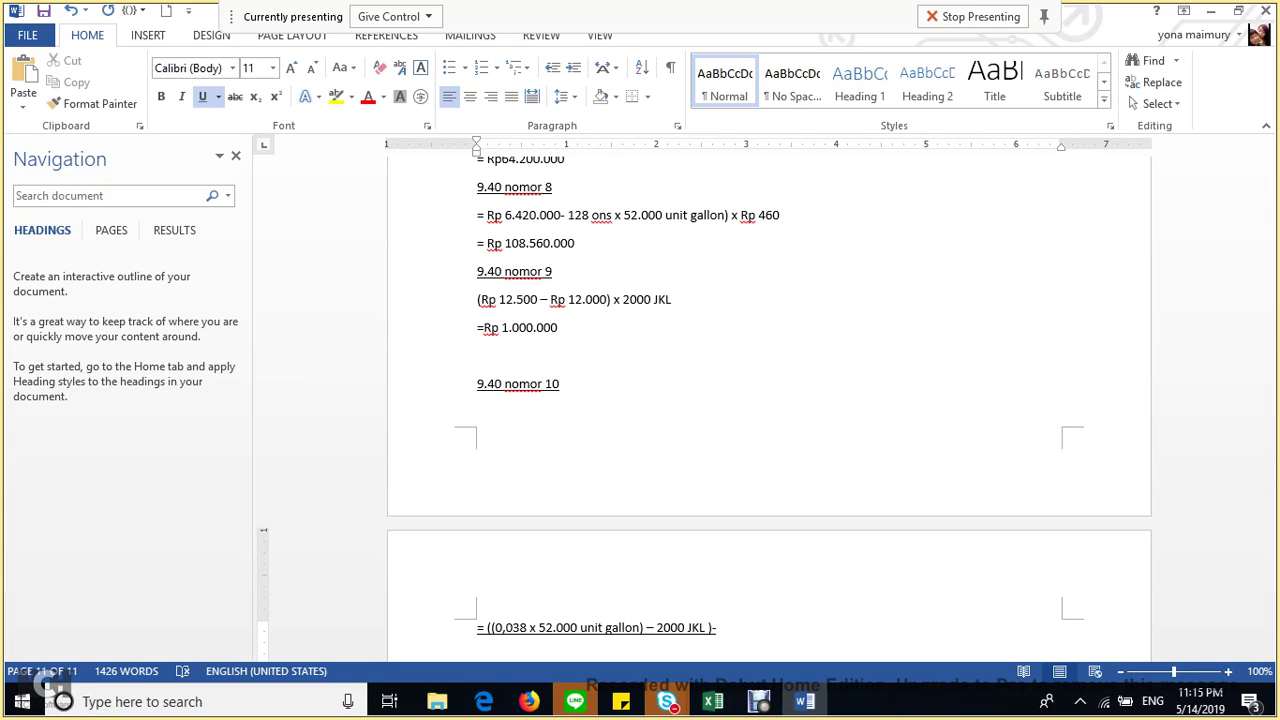
Complete the 9.40 nomor 10 calculation with "Rp12.000" at its end and the unit "JKL" after 0,038.
{"action": "type", "text": "2"}
{"action": "key", "text": "BackSpace"}
{"action": "type", "text": "12.000"}
{"action": "left_click", "coordinate": [716, 627]}
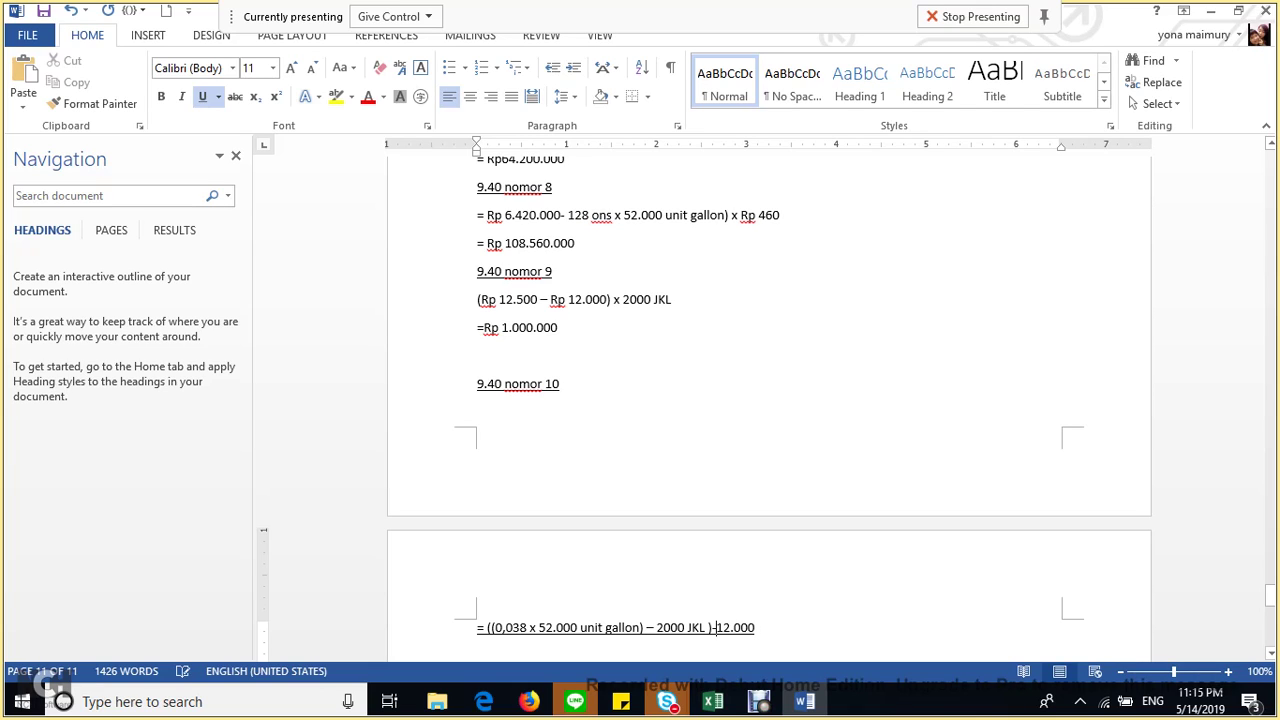
{"action": "type", "text": "rP"}
{"action": "type", "text": "JK"}
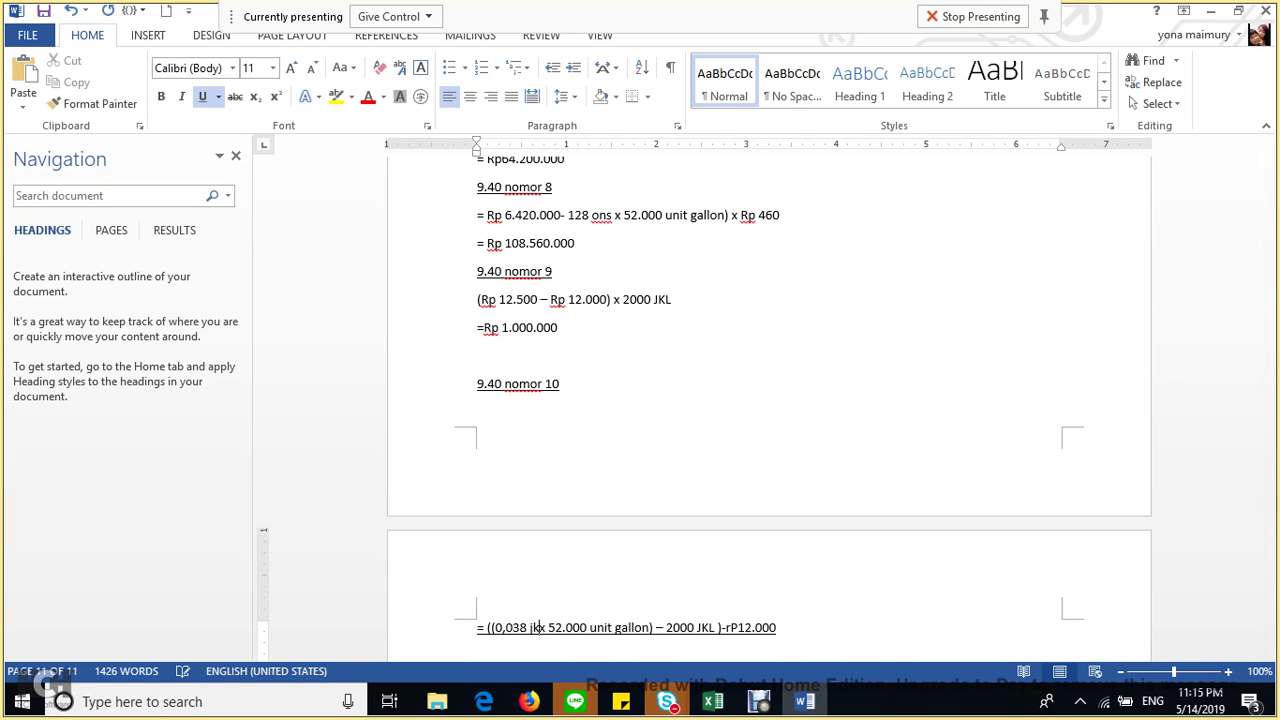
{"action": "type", "text": "L"}
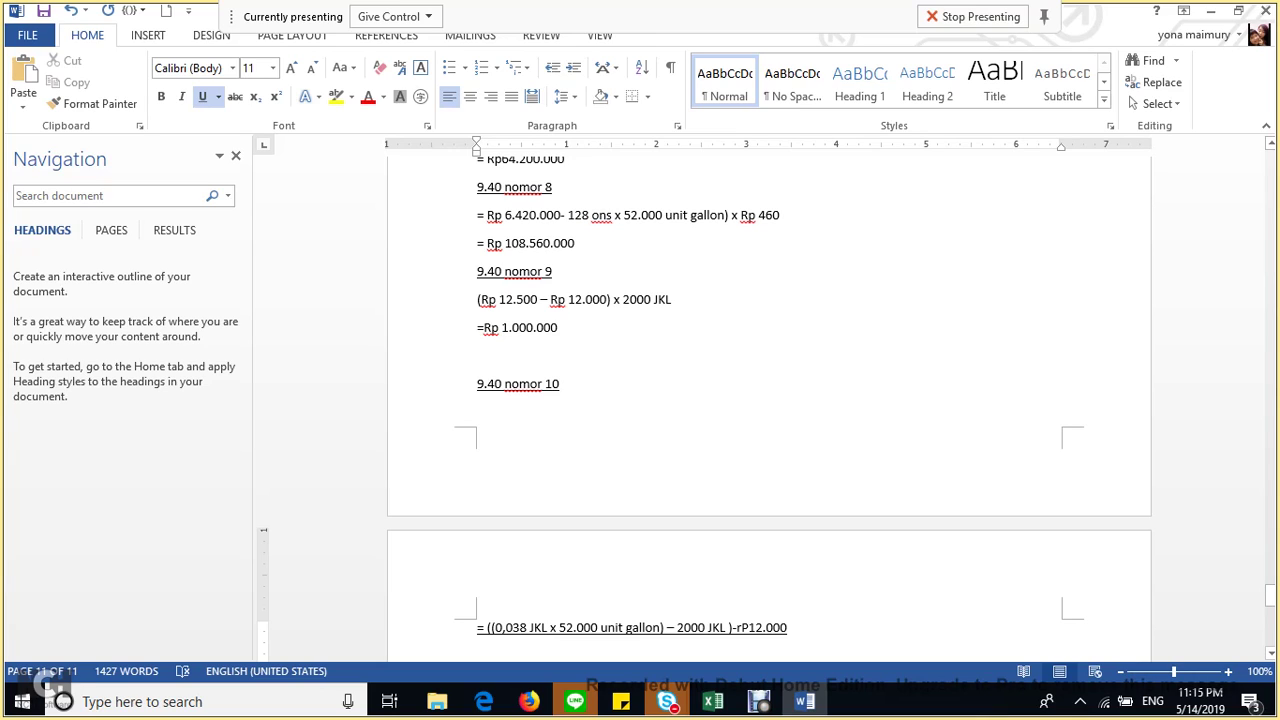
{"action": "key", "text": "BackSpace"}
{"action": "key", "text": "BackSpace"}
{"action": "type", "text": "Rp"}
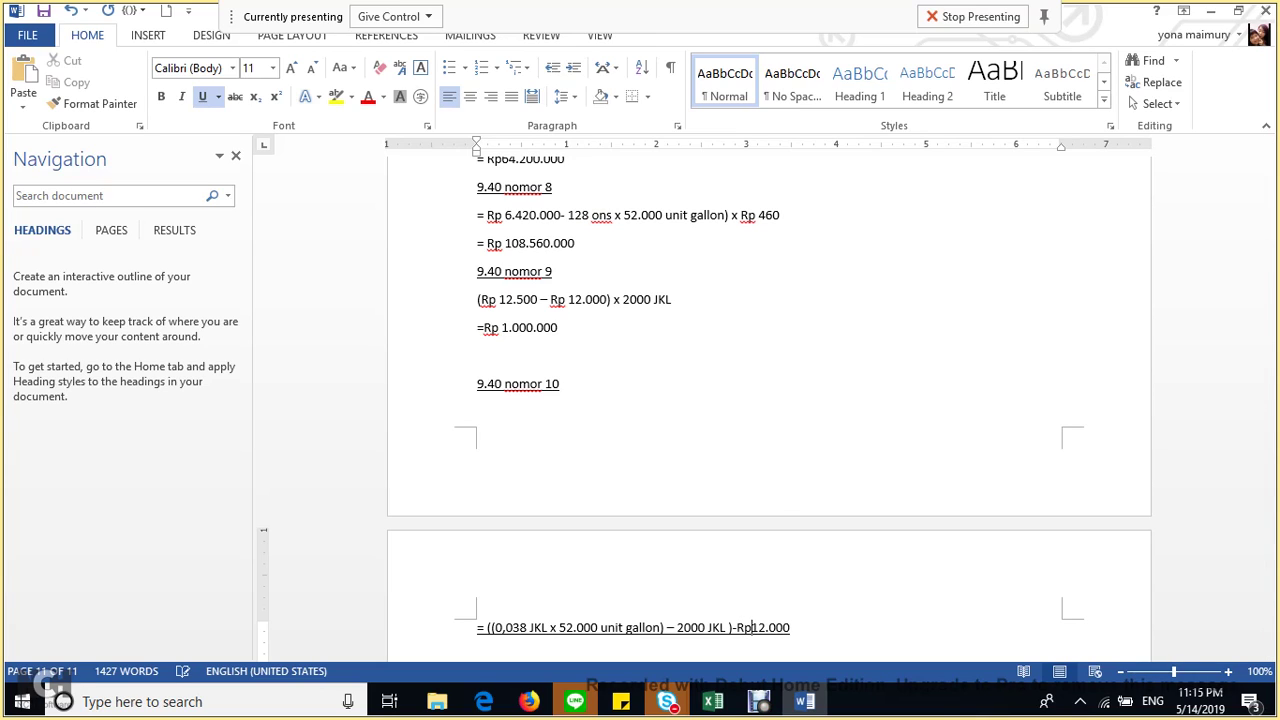
Add the result line "= Rp 288.000" to 9.40 nomor 10 and remove the underline from its calculation and result lines.
{"action": "key", "text": "Return"}
{"action": "type", "text": "= Rp 288.000"}
{"action": "key", "text": "Return"}
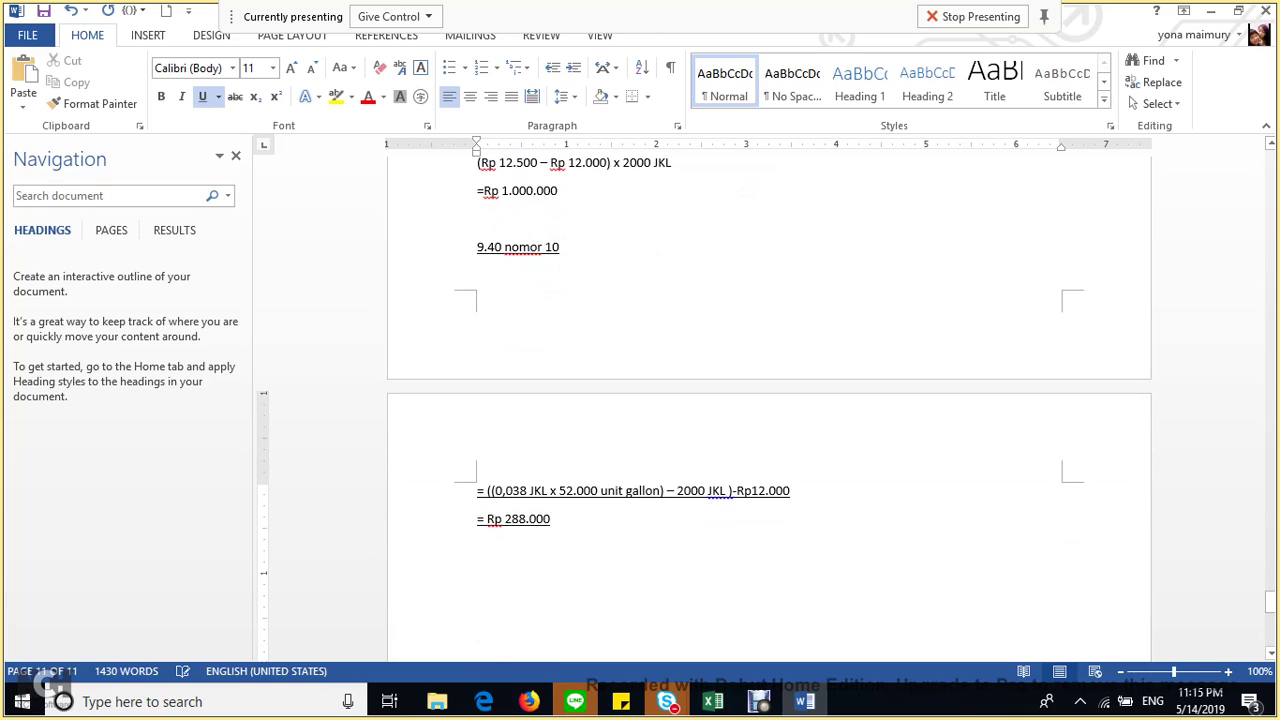
{"action": "key", "text": "shift+Up"}
{"action": "key", "text": "shift+Up"}
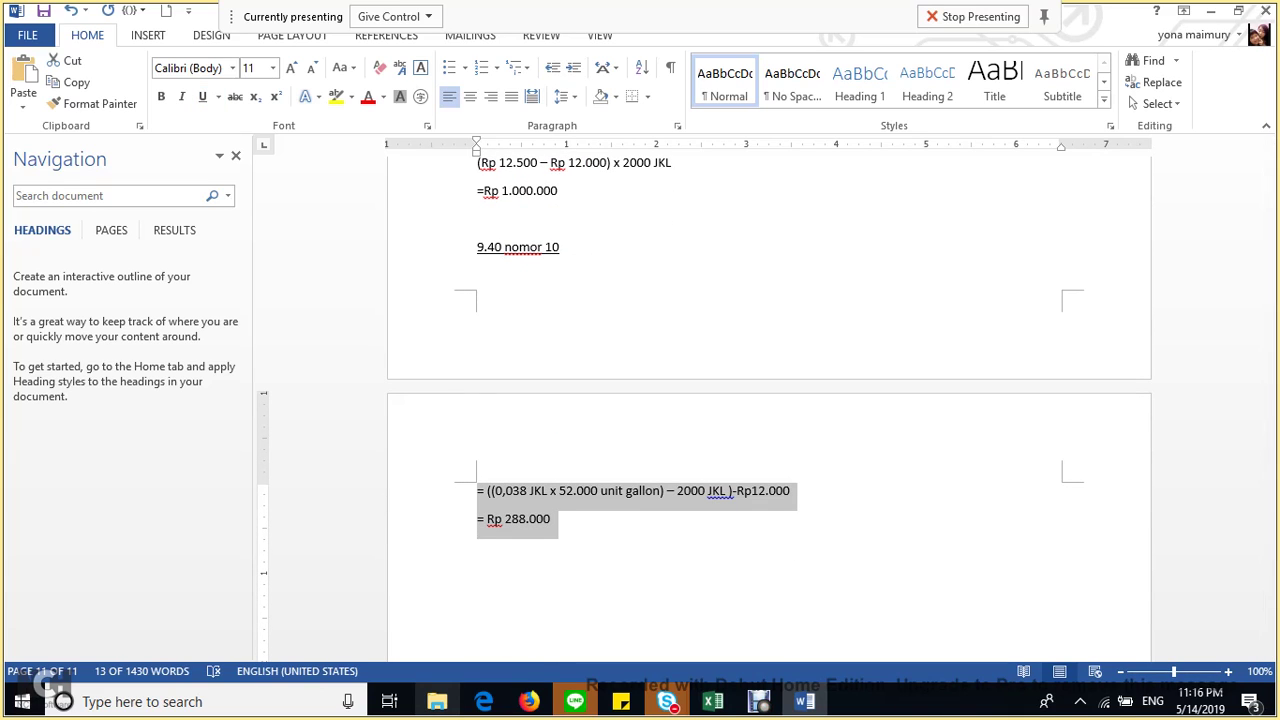
Open the workbook "jawaban pr tuton" from the UT folder in File Explorer and examine the answers on sheets no 2 and no 1.
{"action": "left_click", "coordinate": [437, 701]}
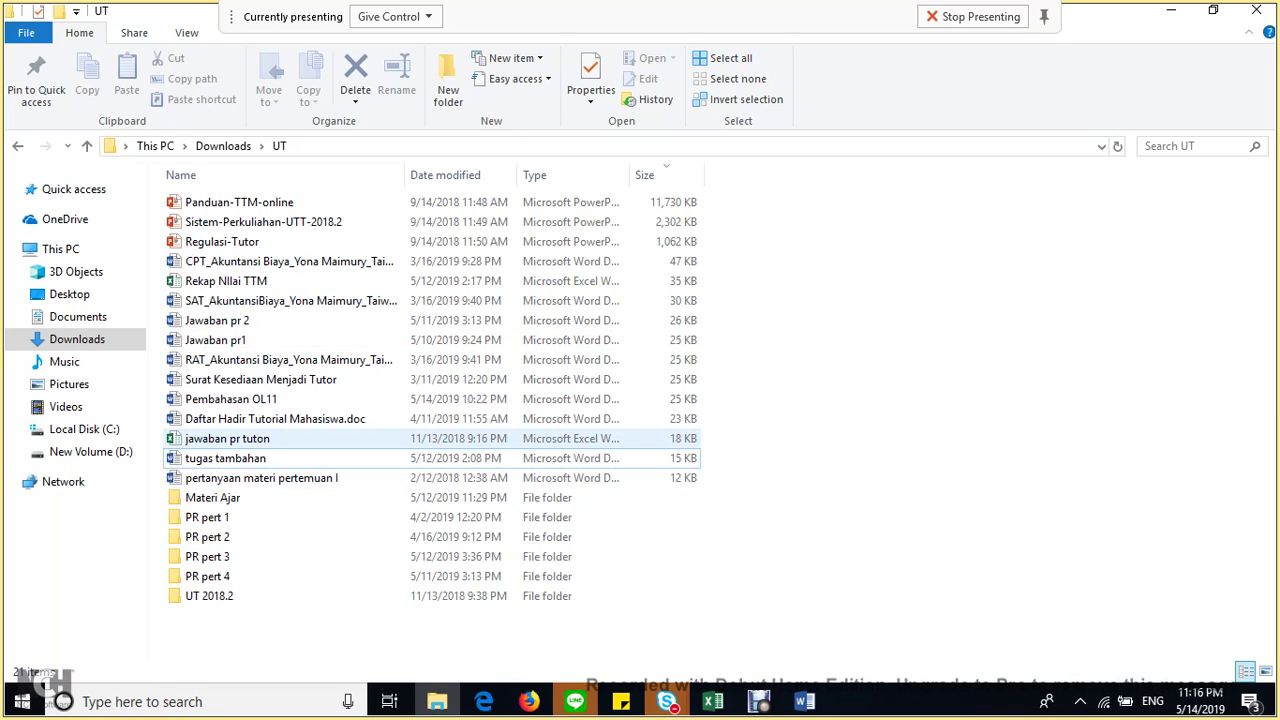
{"action": "double_click", "coordinate": [227, 438]}
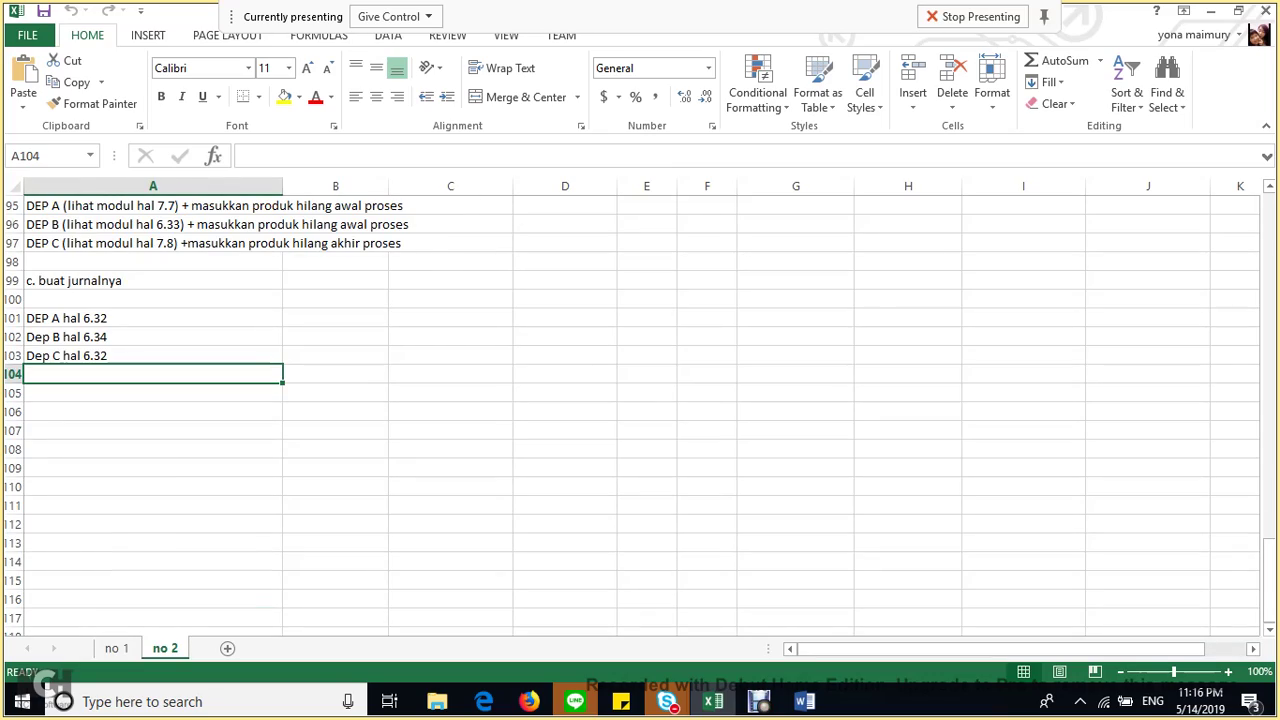
{"action": "scroll", "coordinate": [640, 410], "scroll_direction": "up", "scroll_amount": 20}
{"action": "scroll", "coordinate": [640, 410], "scroll_direction": "down", "scroll_amount": 4}
{"action": "scroll", "coordinate": [640, 410], "scroll_direction": "up", "scroll_amount": 1}
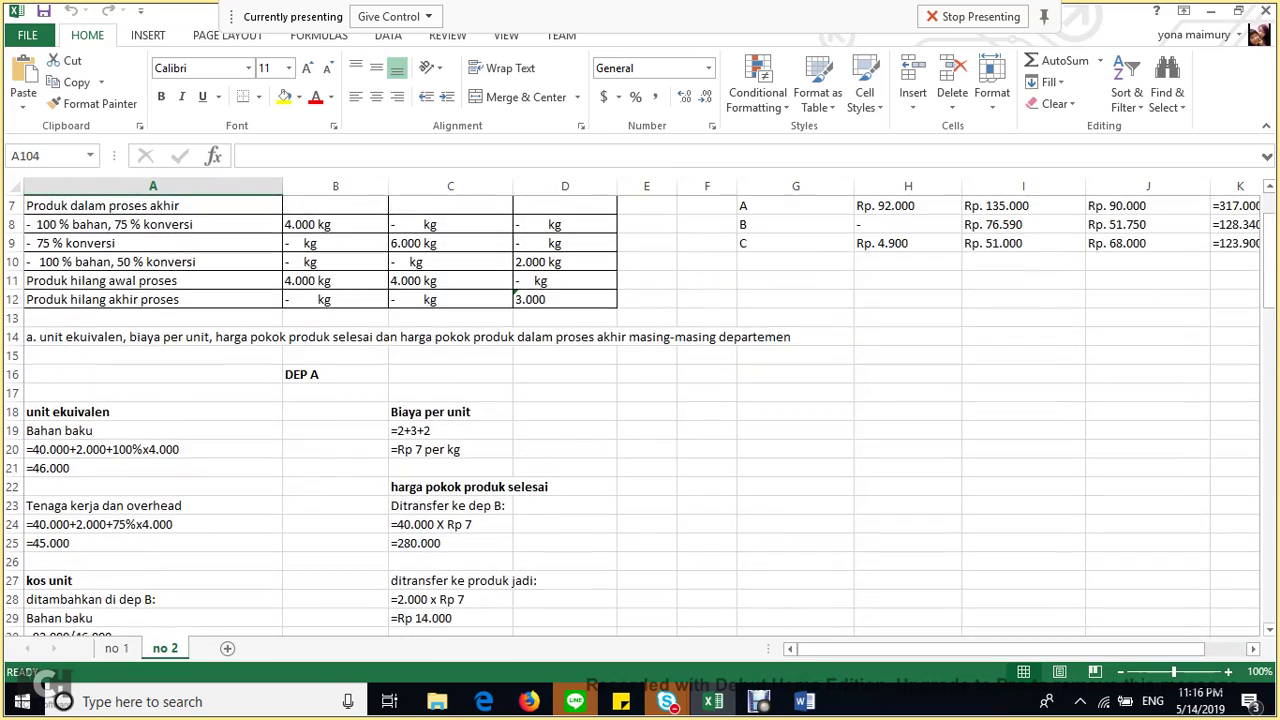
{"action": "scroll", "coordinate": [640, 410], "scroll_direction": "down", "scroll_amount": 20}
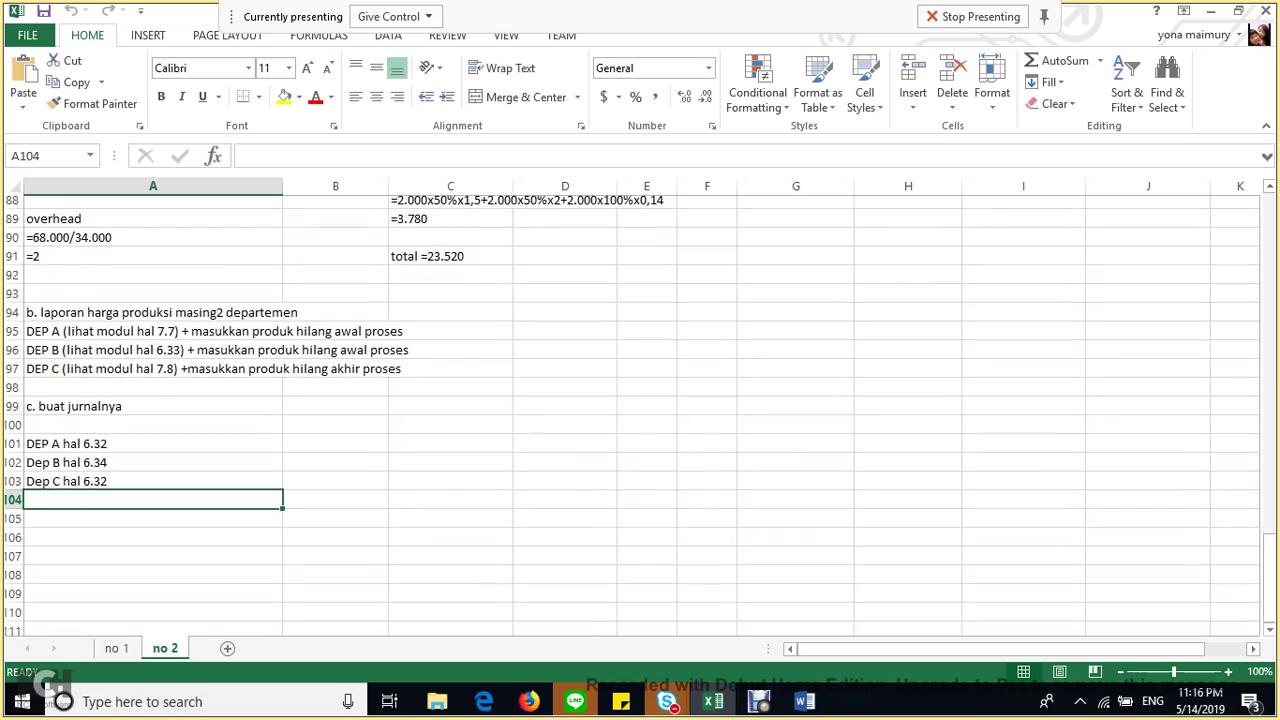
{"action": "scroll", "coordinate": [640, 410], "scroll_direction": "up", "scroll_amount": 20}
{"action": "scroll", "coordinate": [640, 410], "scroll_direction": "down", "scroll_amount": 1}
{"action": "key", "text": "ctrl+Page_Up"}
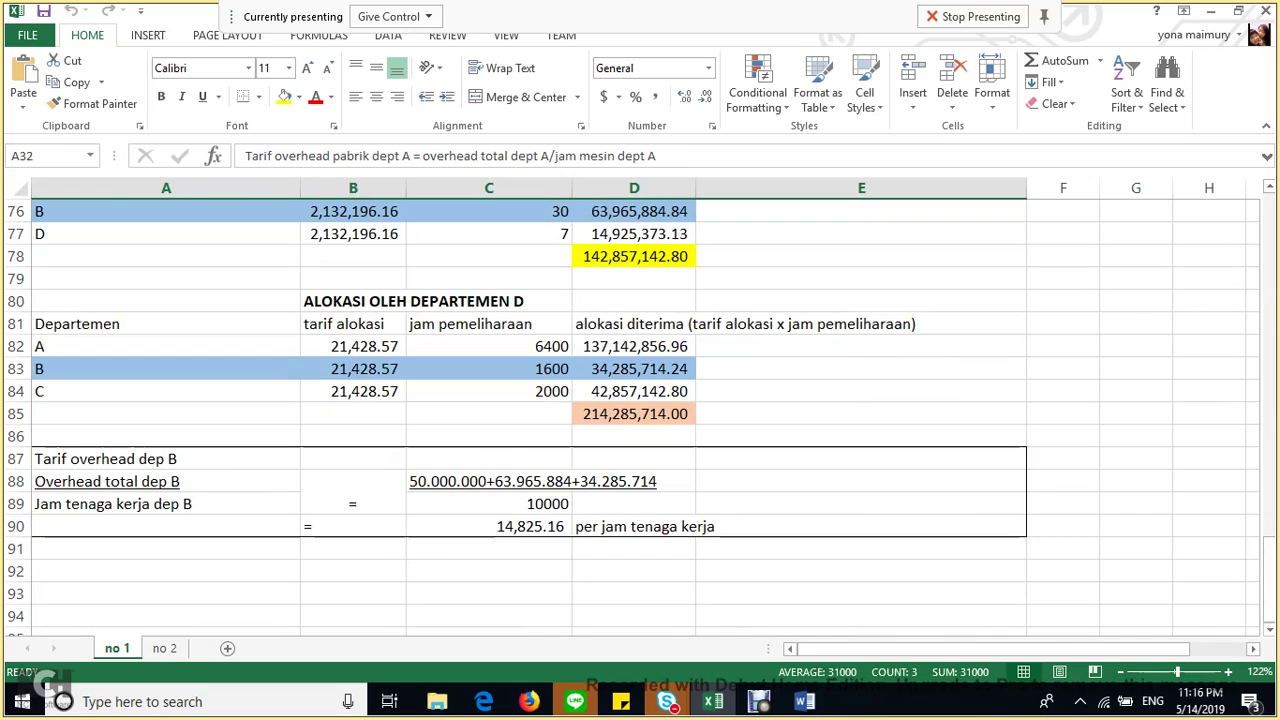
{"action": "key", "text": "ctrl+Page_Down"}
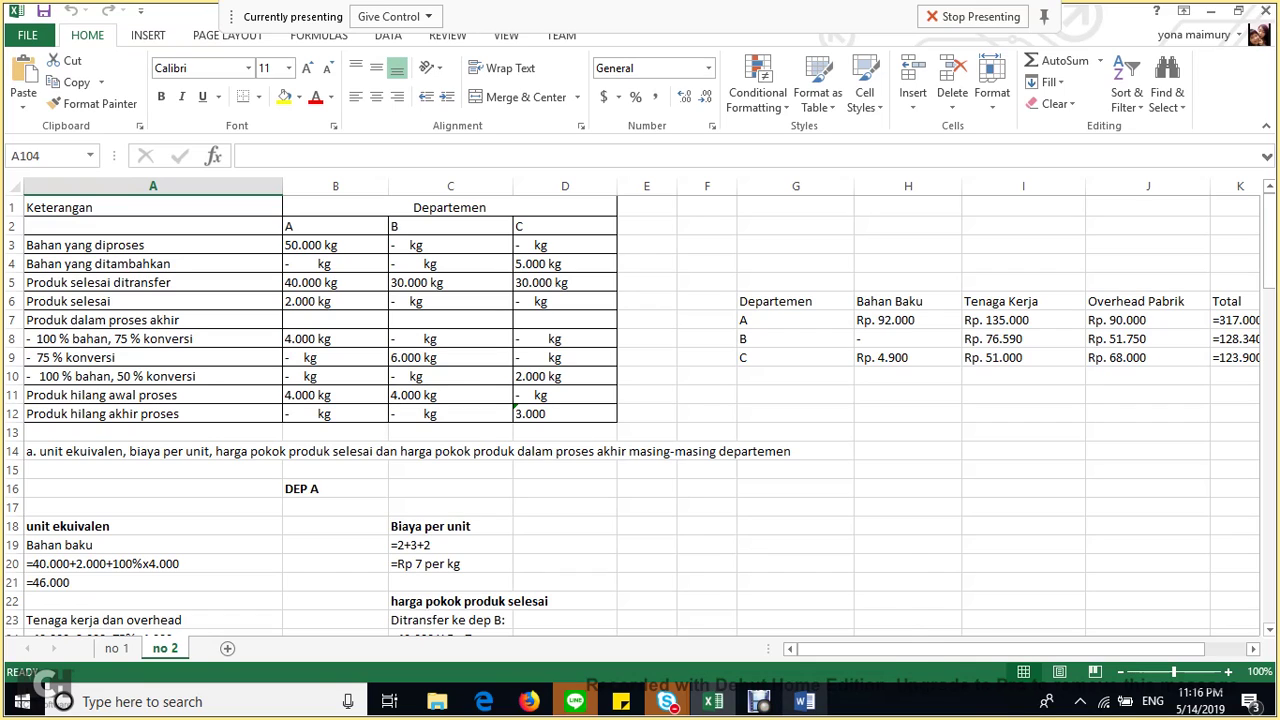
Switch back to the Word document Pembahasan OL11 and review the earlier answers for exercises 2.44 and 3.18.
{"action": "mouse_move", "coordinate": [804, 701]}
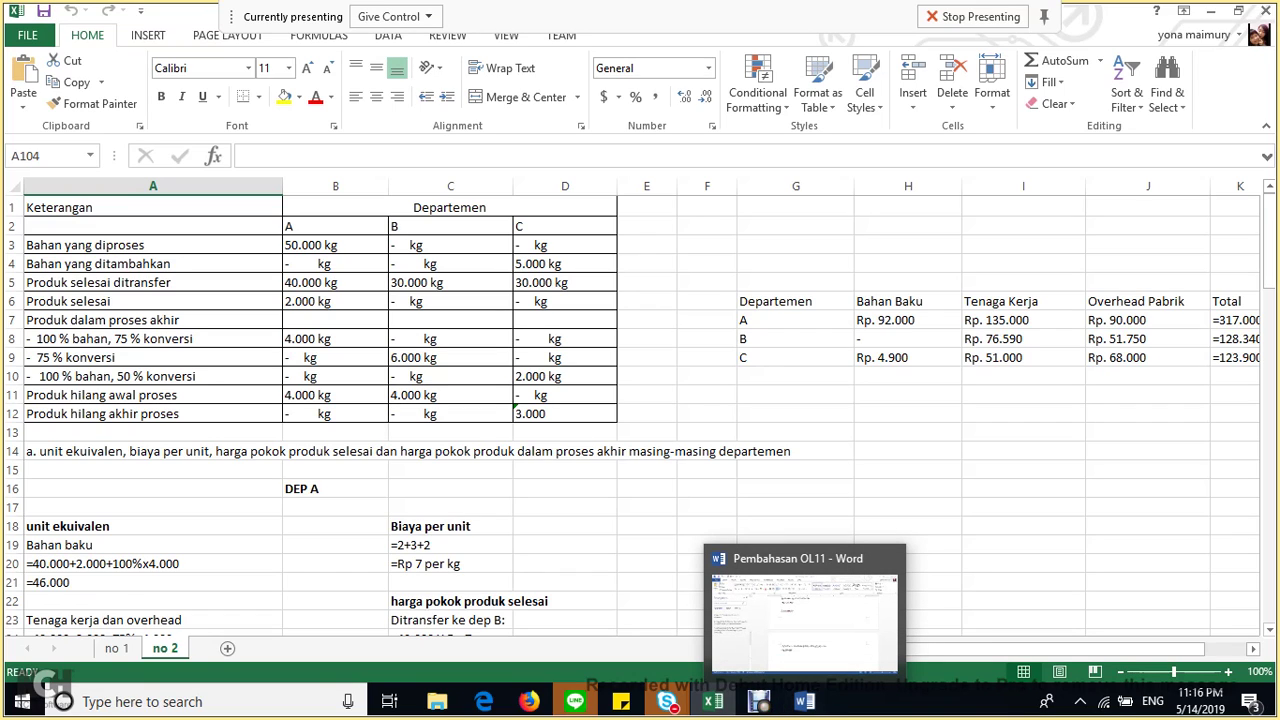
{"action": "left_click", "coordinate": [804, 701]}
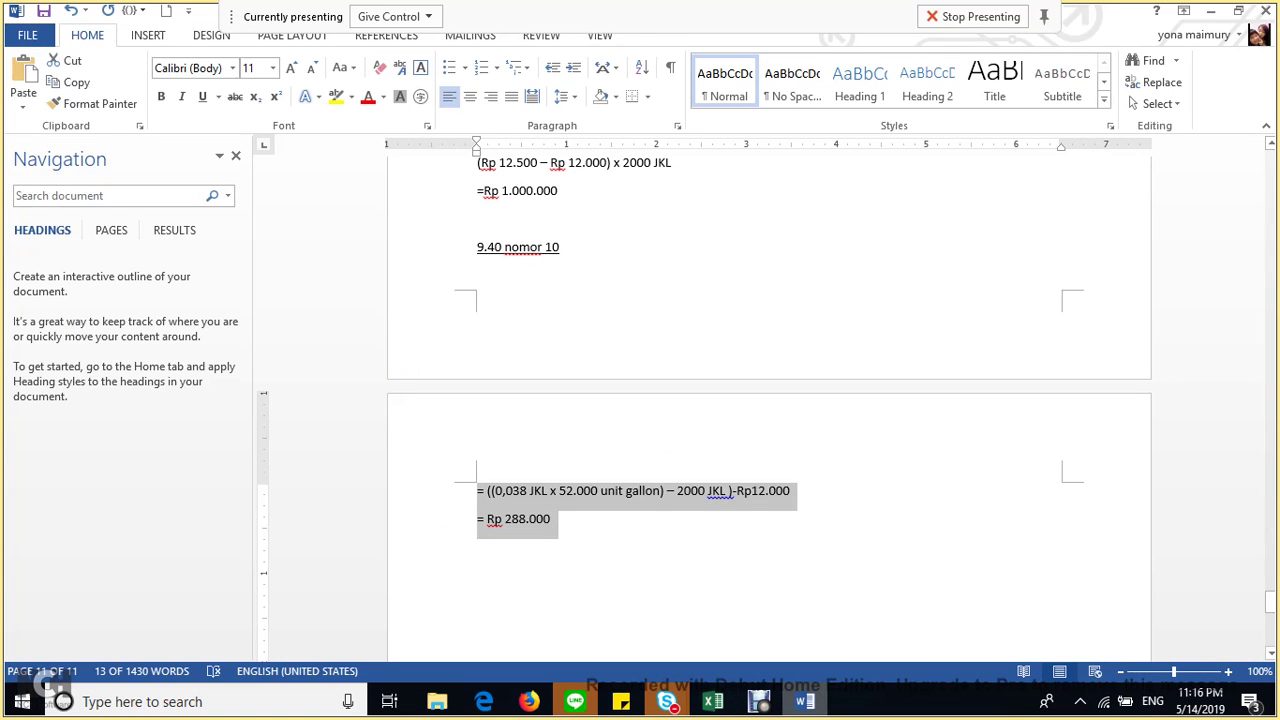
{"action": "scroll", "coordinate": [770, 400], "scroll_direction": "up", "scroll_amount": 15}
{"action": "scroll", "coordinate": [770, 400], "scroll_direction": "up", "scroll_amount": 20}
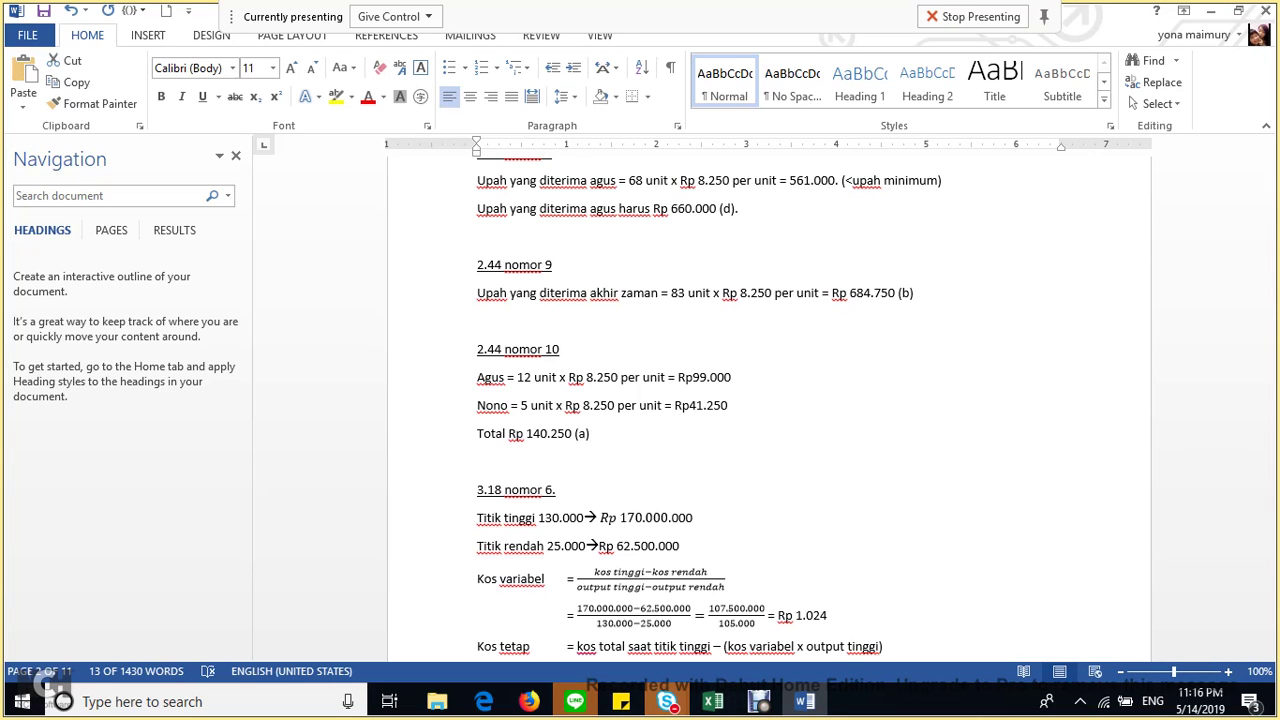
Switch to the Skype for Business conversation window and view the meeting participants.
{"action": "mouse_move", "coordinate": [666, 701]}
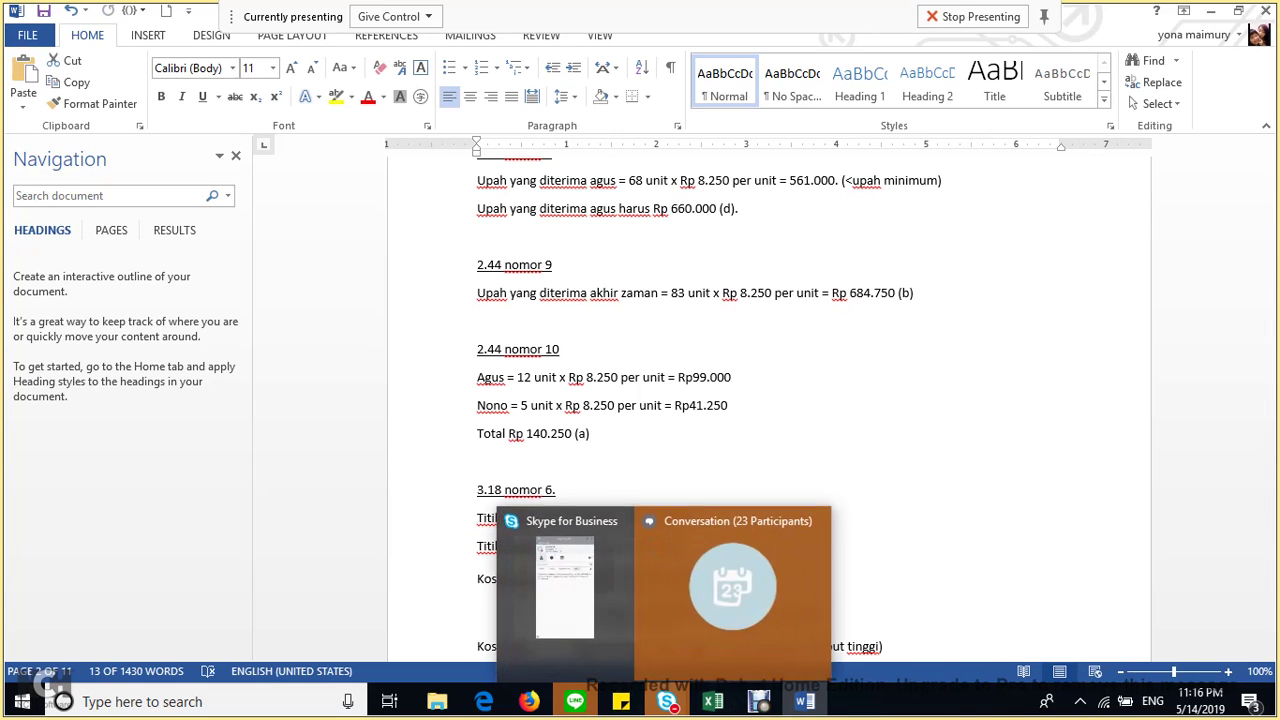
{"action": "left_click", "coordinate": [732, 590]}
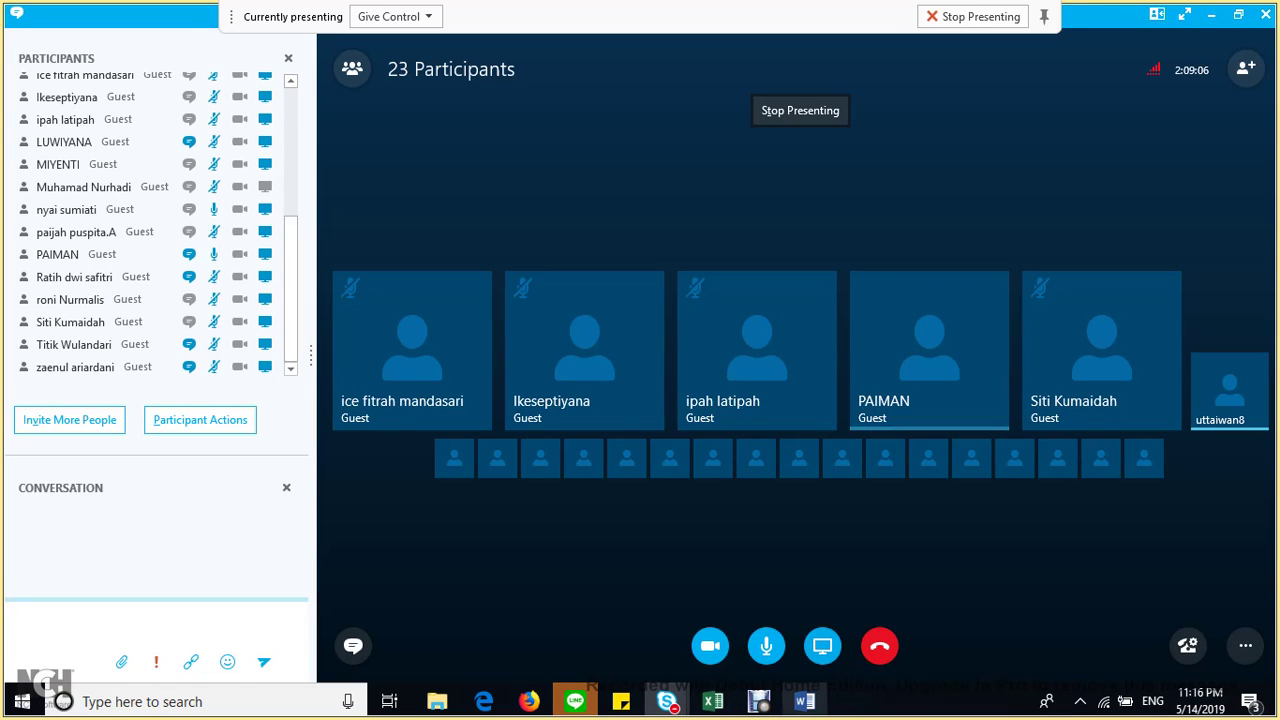
{"action": "mouse_move", "coordinate": [666, 701]}
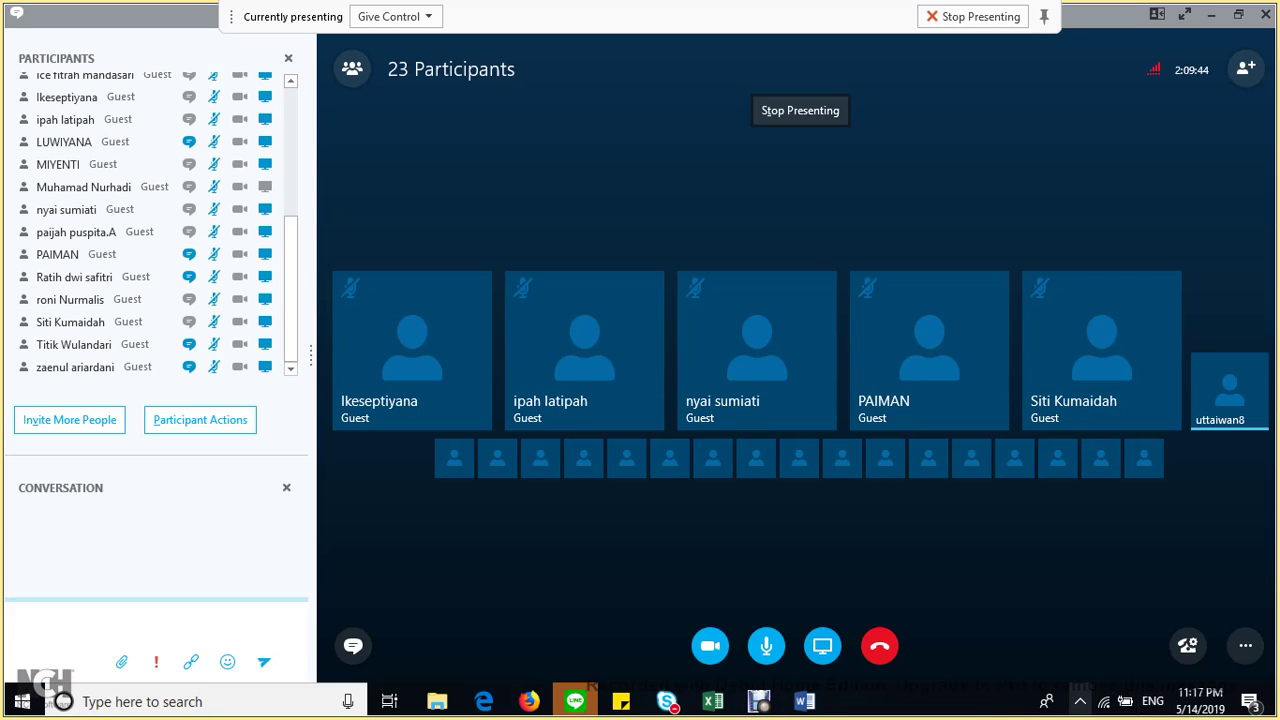
{"action": "left_click", "coordinate": [1080, 701]}
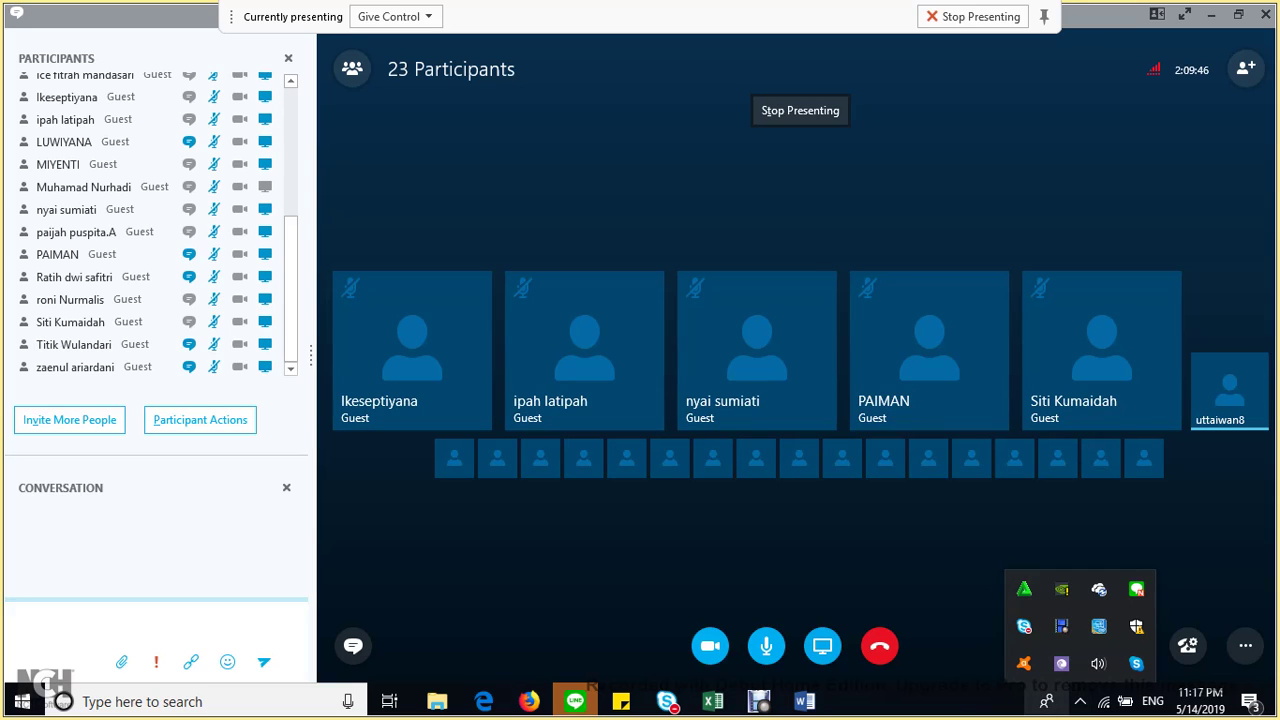
{"action": "key", "text": "Escape"}
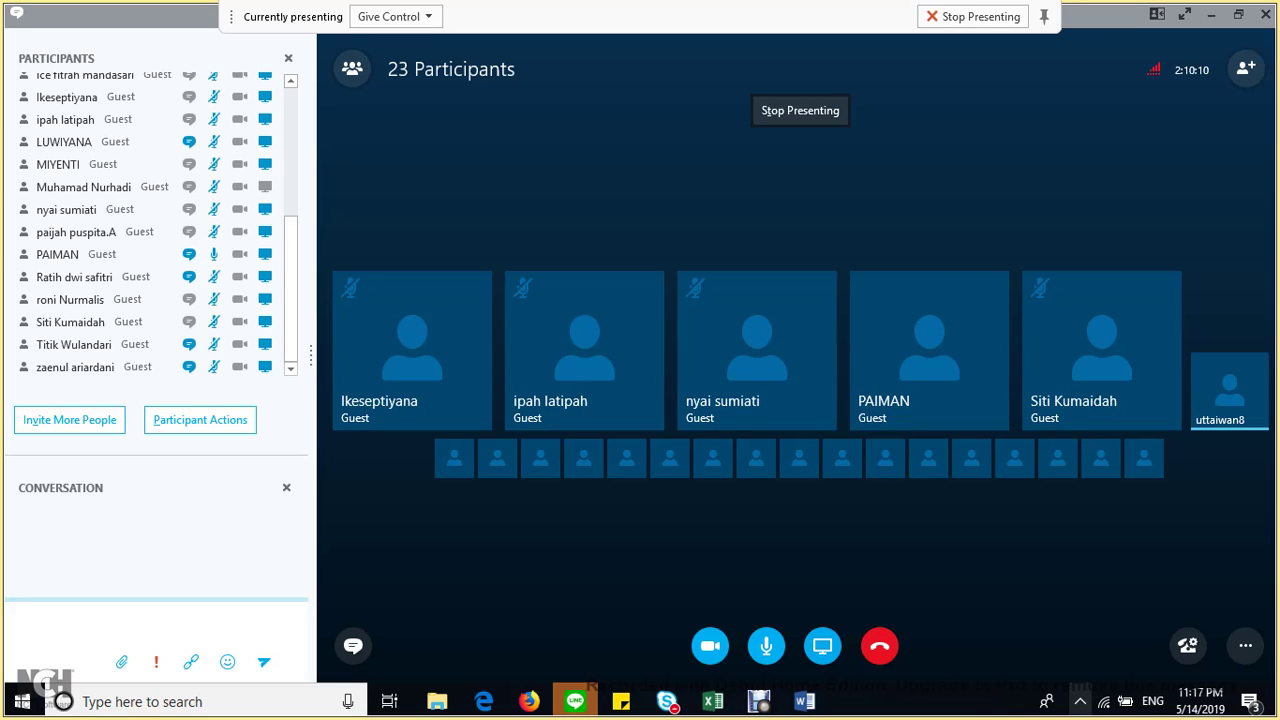
{"action": "mouse_move", "coordinate": [575, 701]}
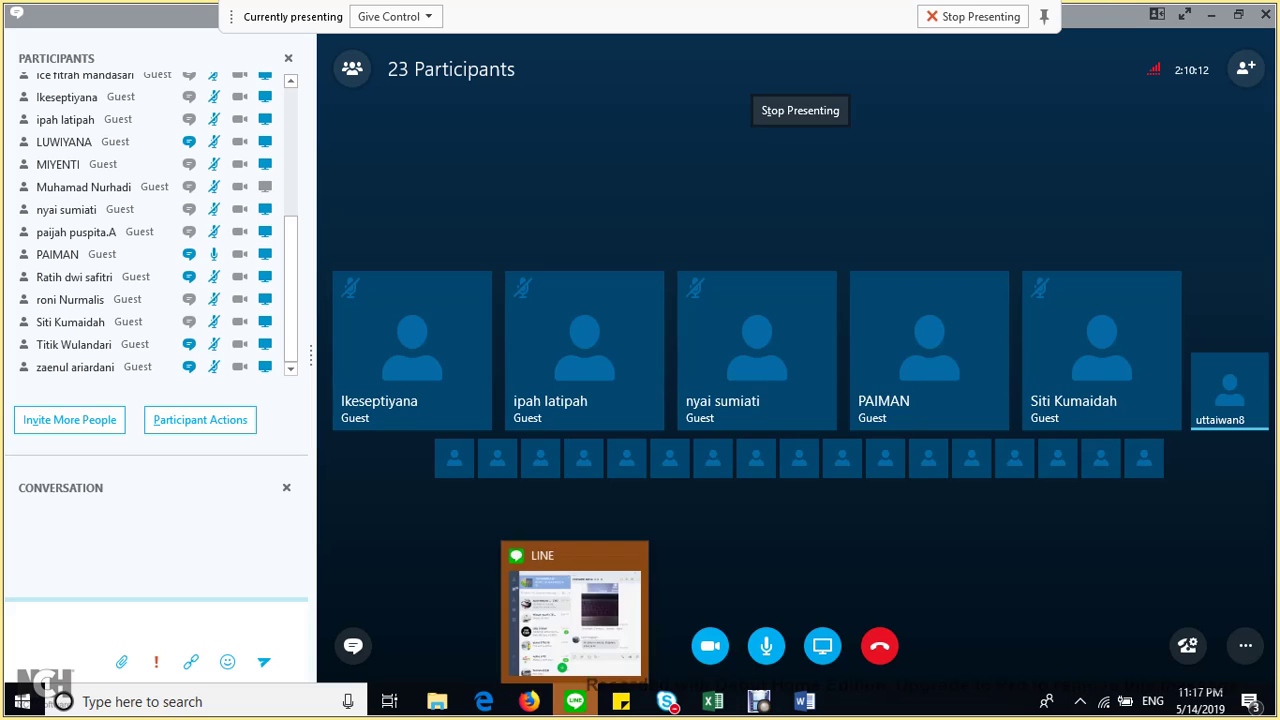